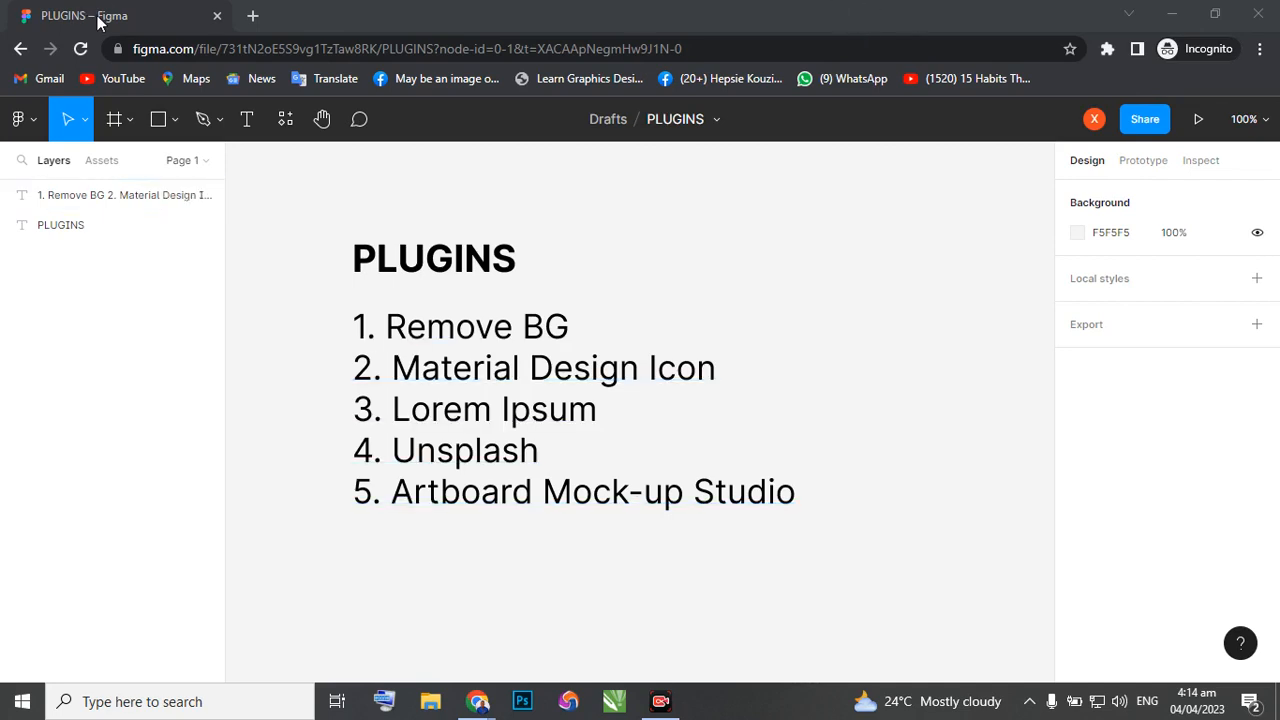
Search the web for "plugins definition" in a new browser tab and read the dictionary entry and related questions.
{"action": "left_click", "coordinate": [254, 17]}
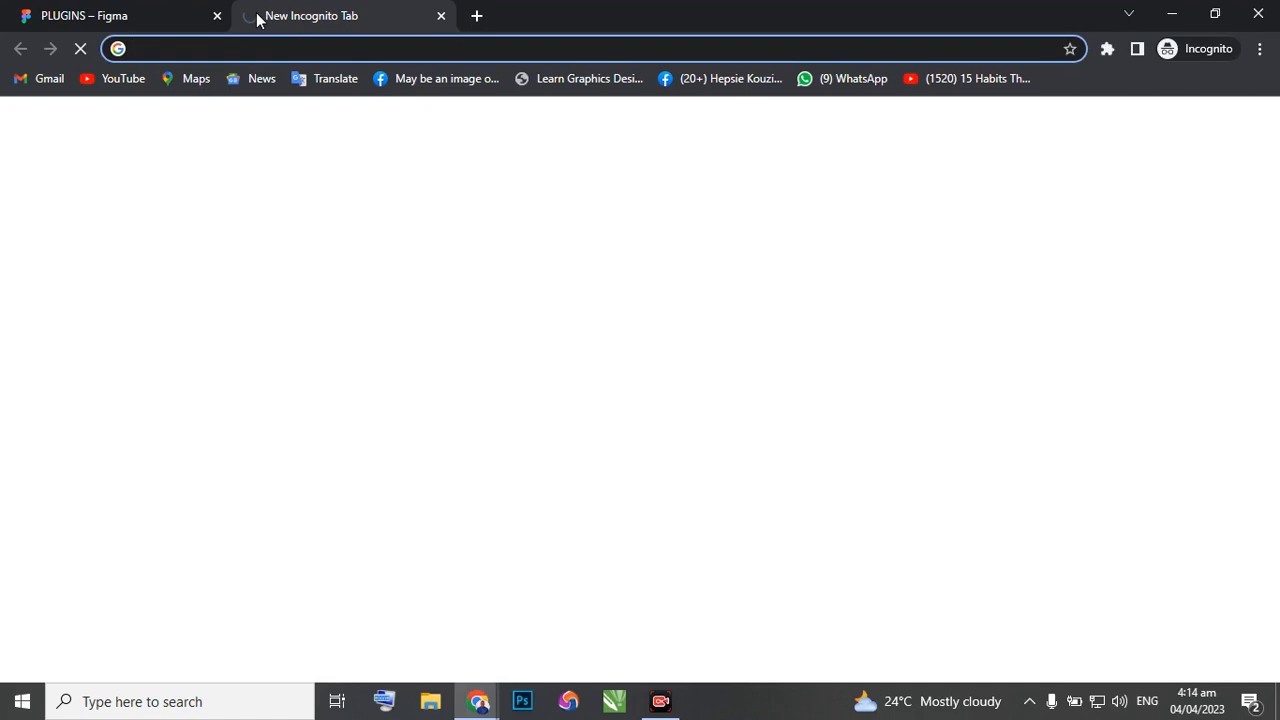
{"action": "type", "text": "plugind"}
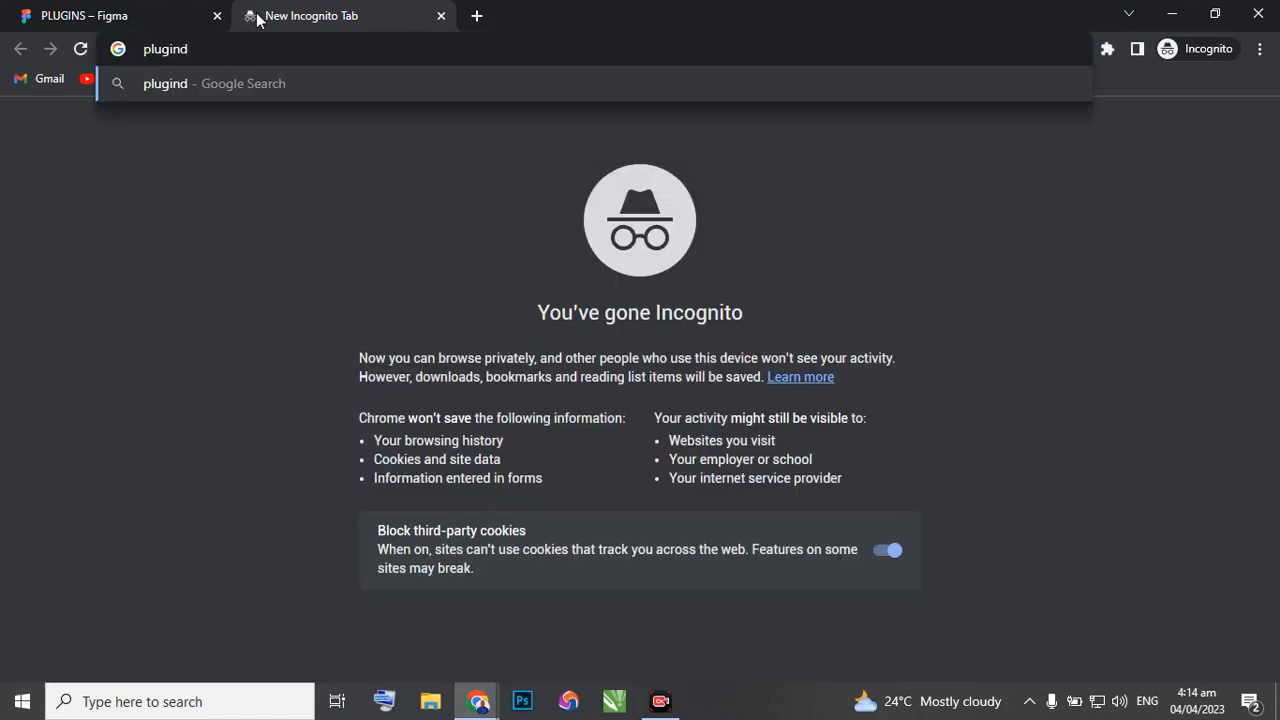
{"action": "key", "text": "BackSpace"}
{"action": "type", "text": "s defi"}
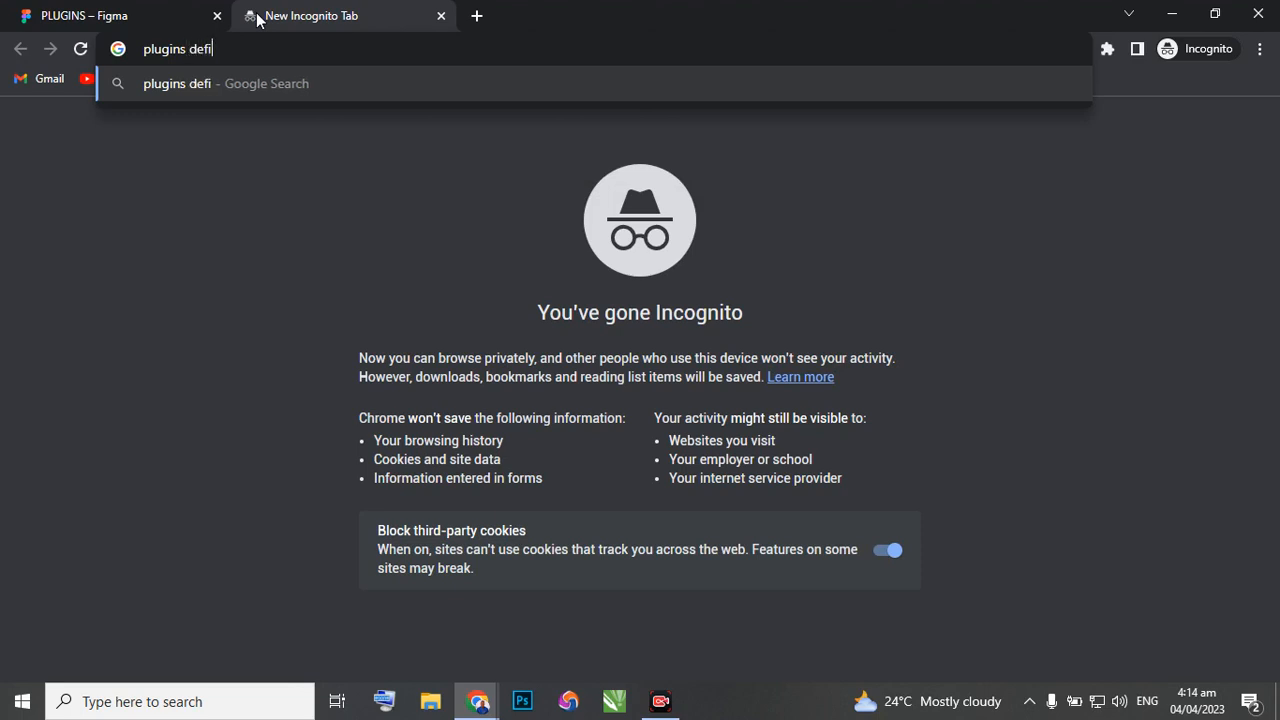
{"action": "type", "text": "nition"}
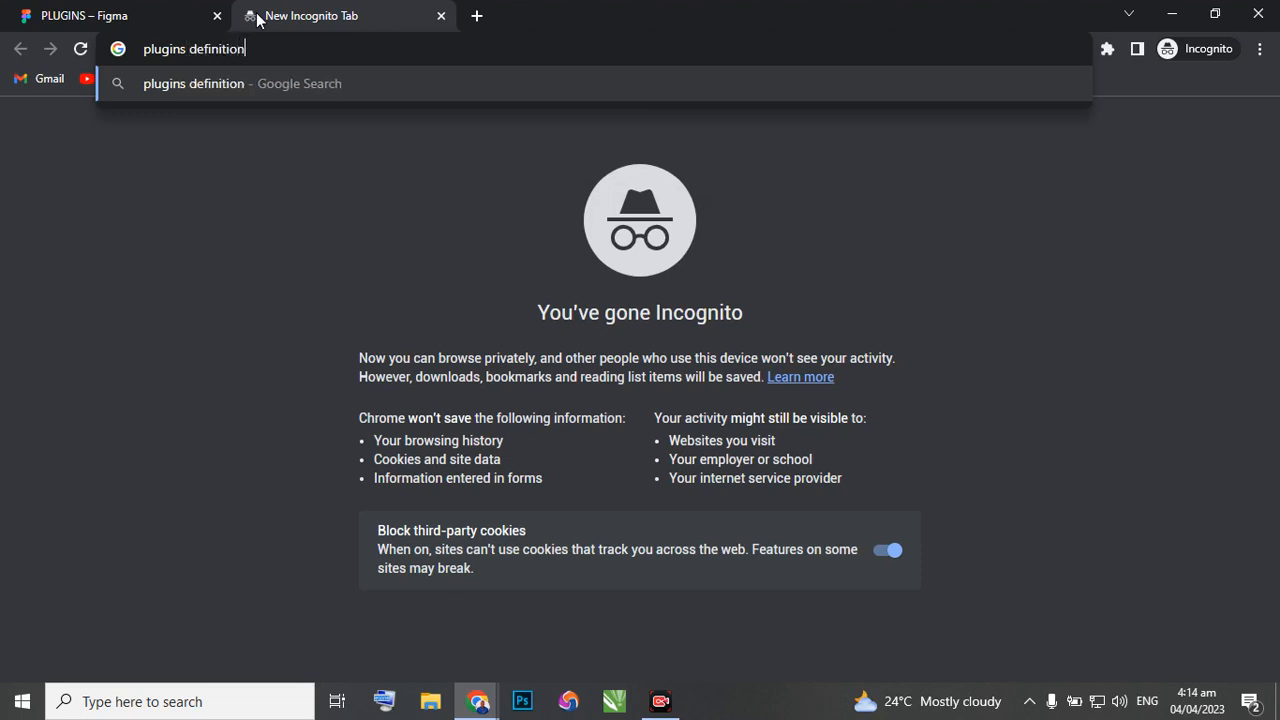
{"action": "key", "text": "Return"}
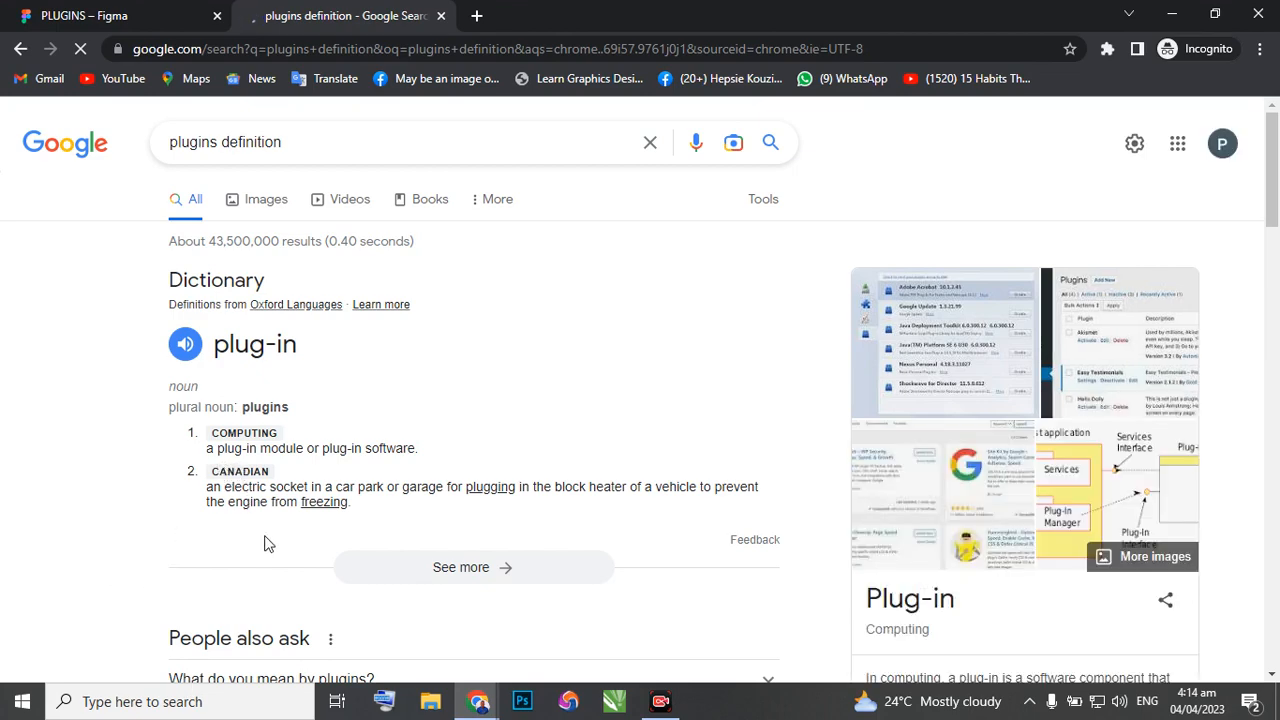
{"action": "scroll", "coordinate": [266, 545], "scroll_direction": "down", "scroll_amount": 2}
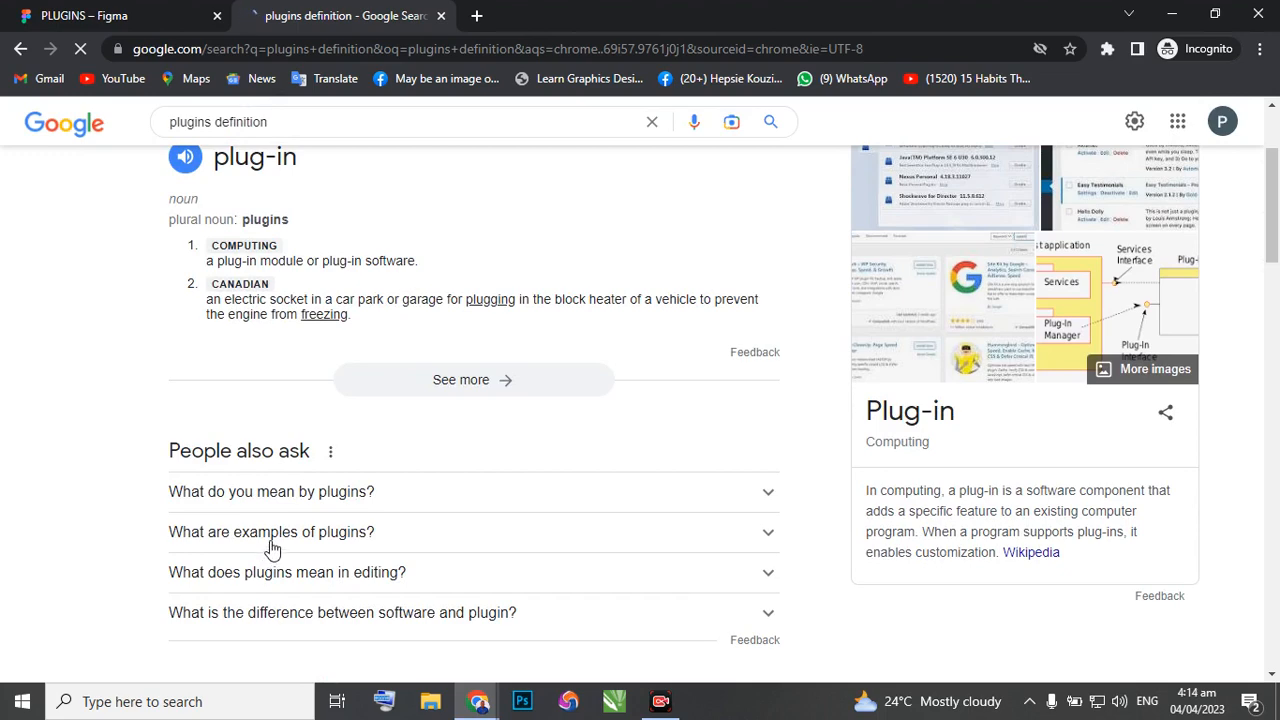
{"action": "scroll", "coordinate": [298, 523], "scroll_direction": "up", "scroll_amount": 2}
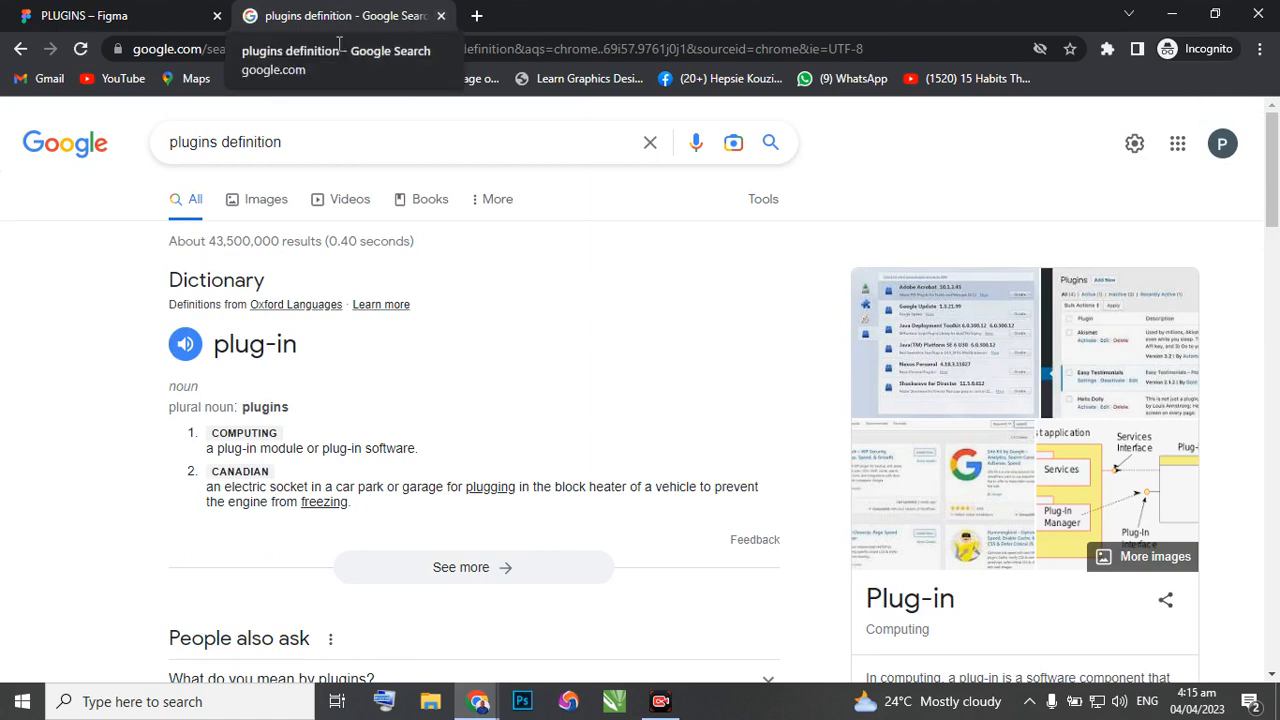
Switch to the My UI Design file and examine the food app's splash, onboarding, authentication and home screens.
{"action": "left_click", "coordinate": [176, 28]}
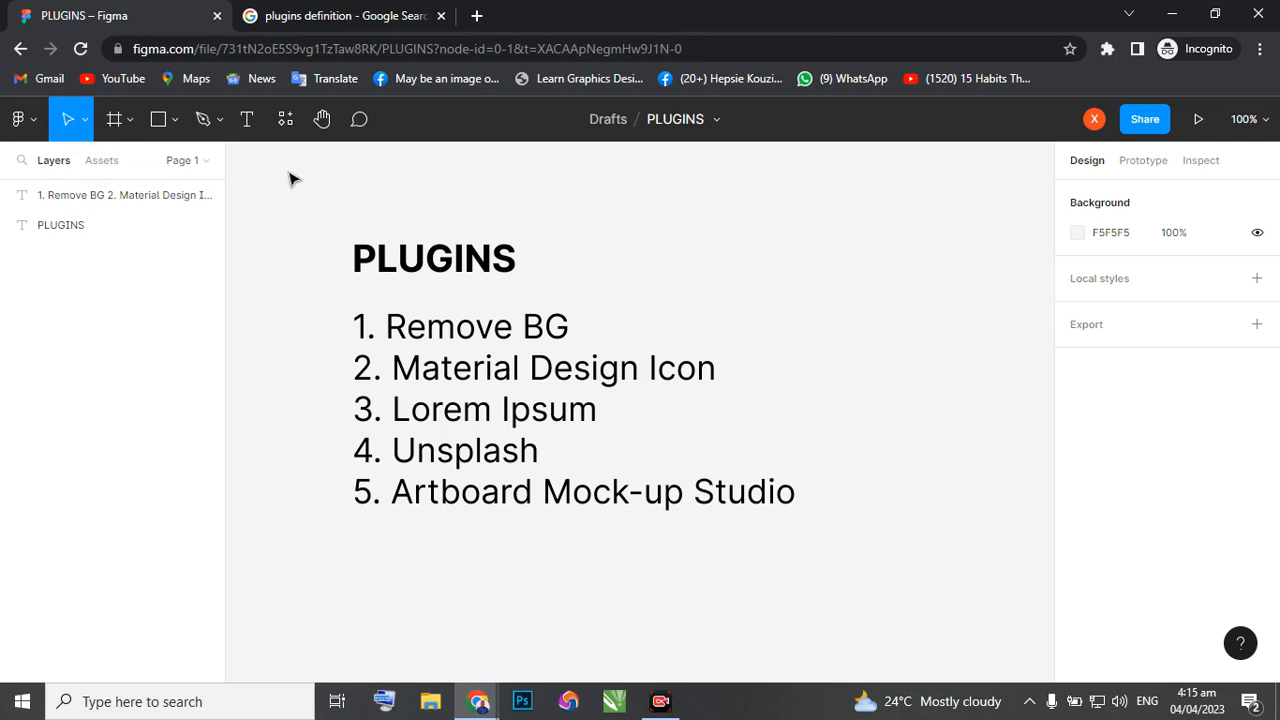
{"action": "left_click", "coordinate": [390, 395]}
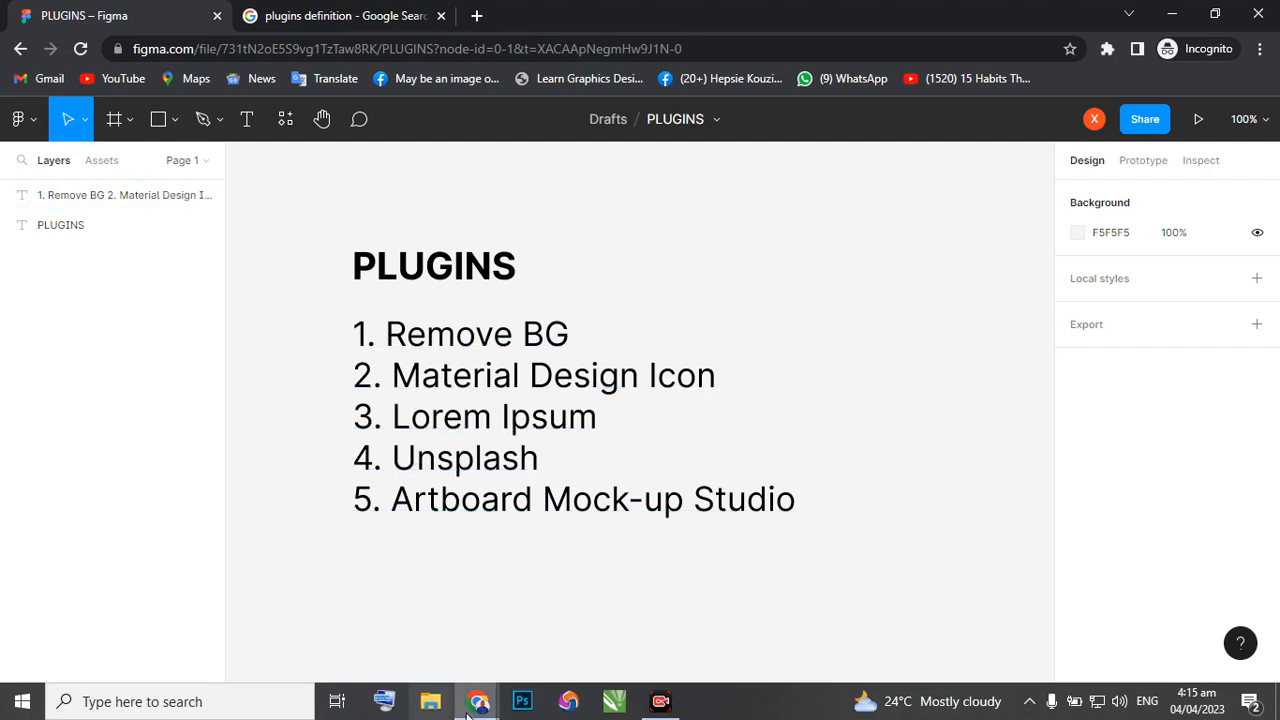
{"action": "mouse_move", "coordinate": [478, 702]}
{"action": "left_click", "coordinate": [416, 572]}
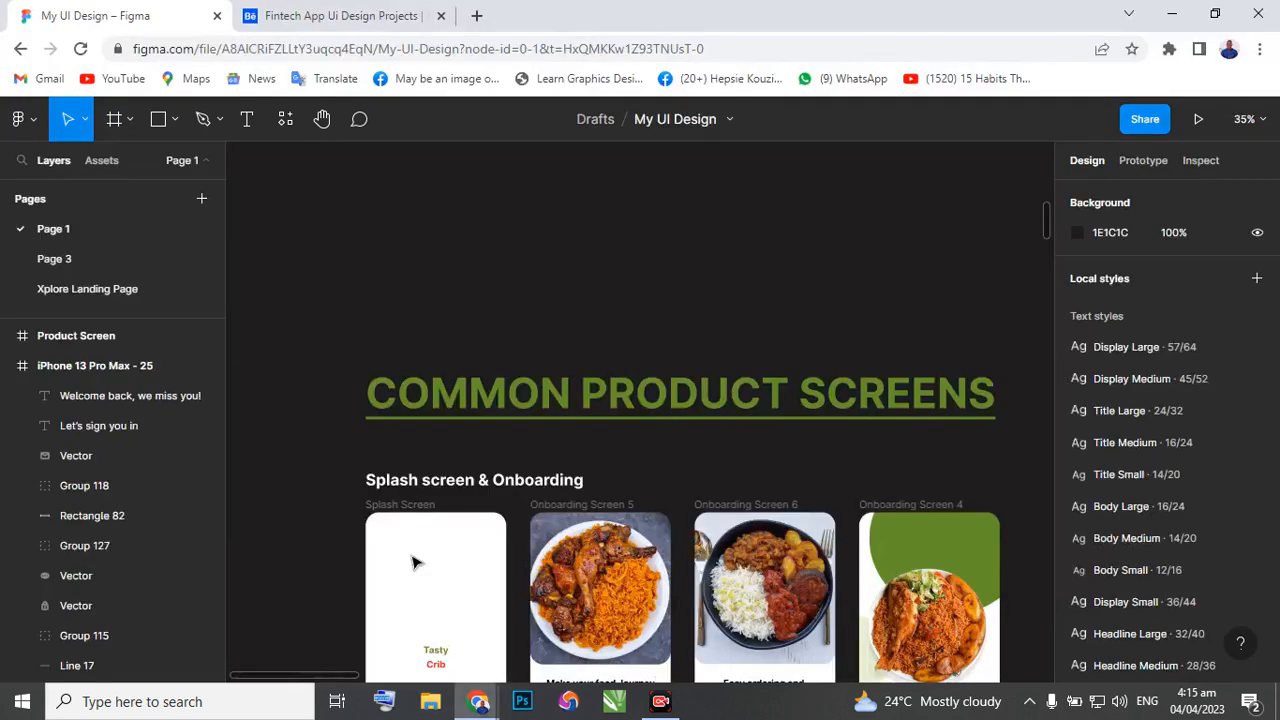
{"action": "scroll", "coordinate": [416, 572], "scroll_direction": "down", "scroll_amount": 3}
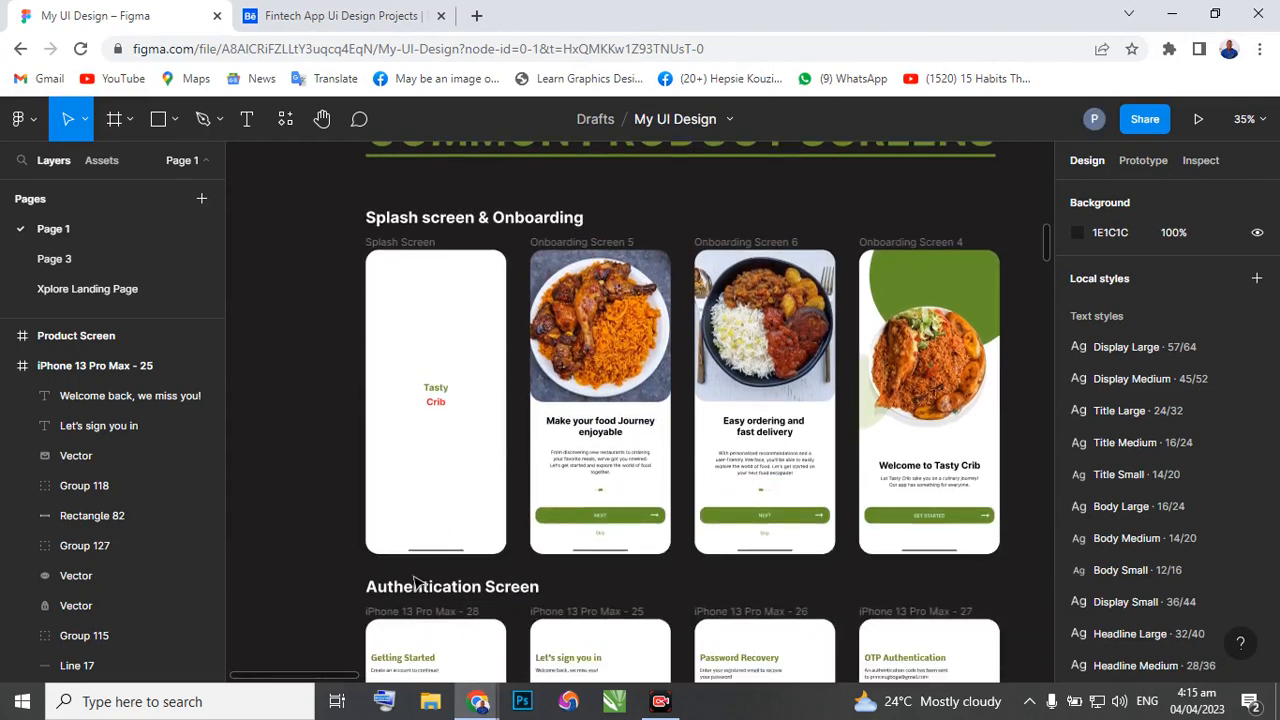
{"action": "scroll", "coordinate": [420, 592], "scroll_direction": "down", "scroll_amount": 2}
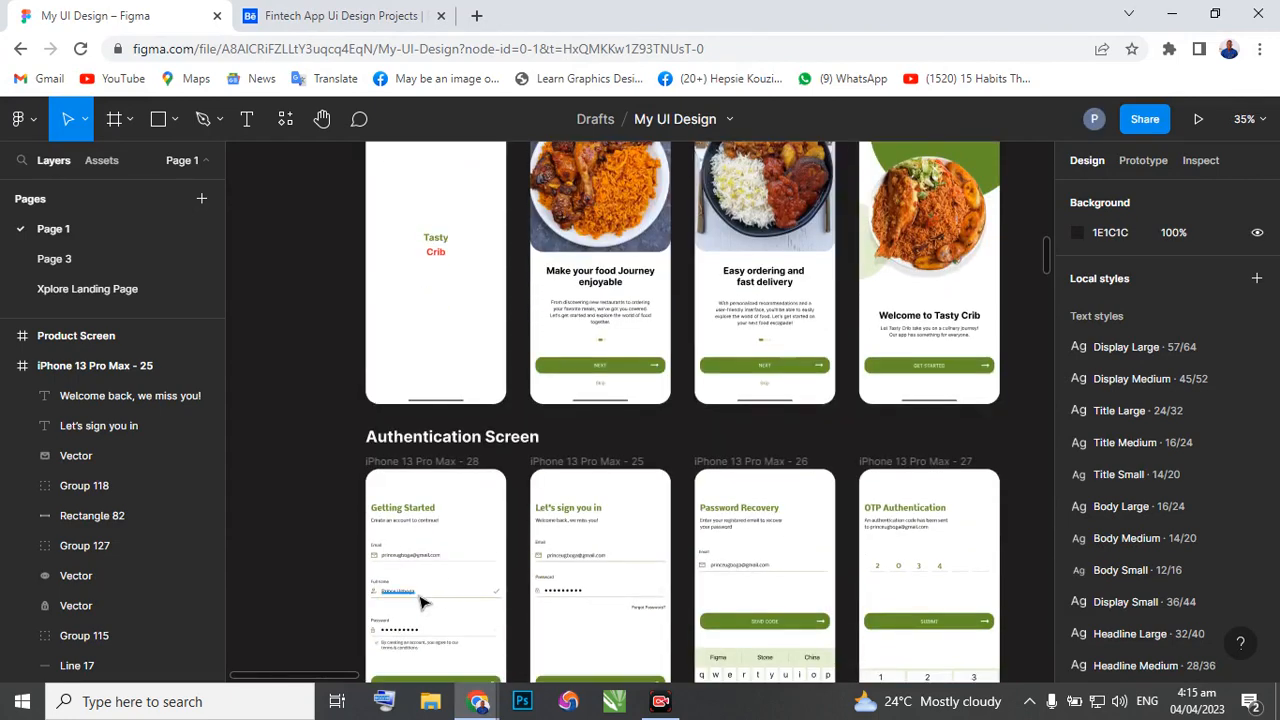
{"action": "scroll", "coordinate": [426, 600], "scroll_direction": "down", "scroll_amount": 2}
{"action": "scroll", "coordinate": [445, 607], "scroll_direction": "down", "scroll_amount": 5}
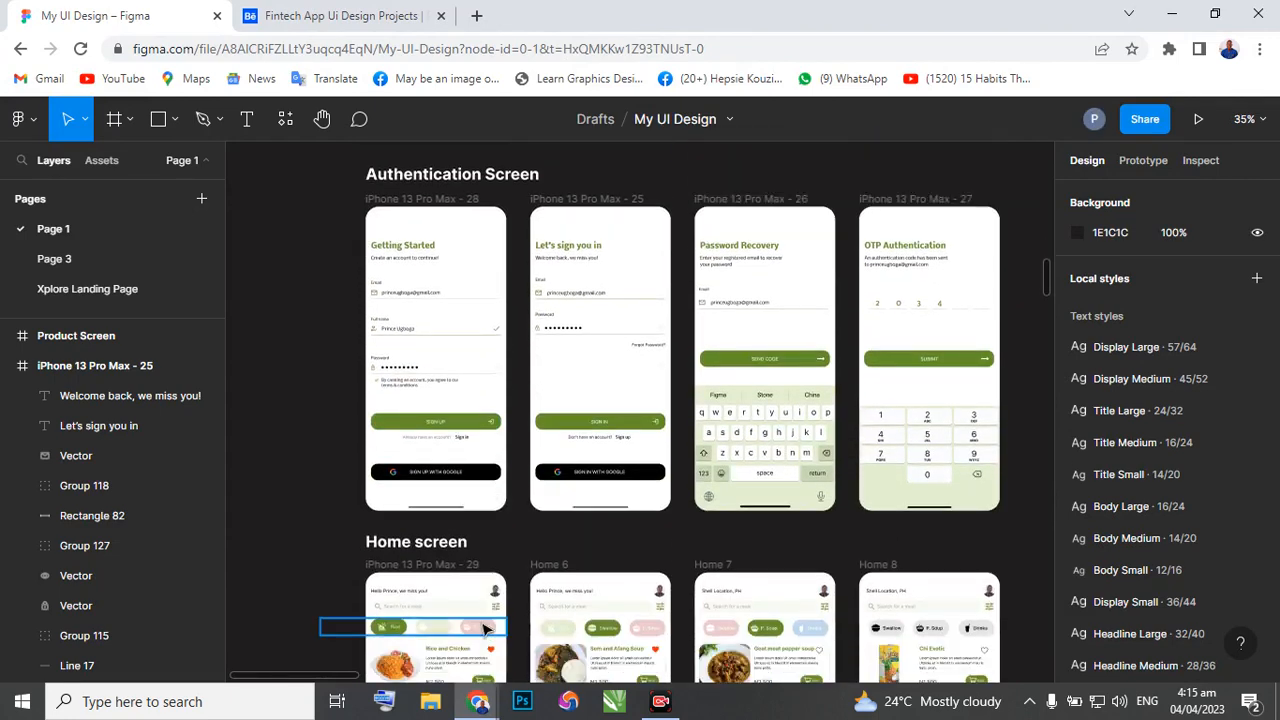
{"action": "scroll", "coordinate": [478, 628], "scroll_direction": "down", "scroll_amount": 3}
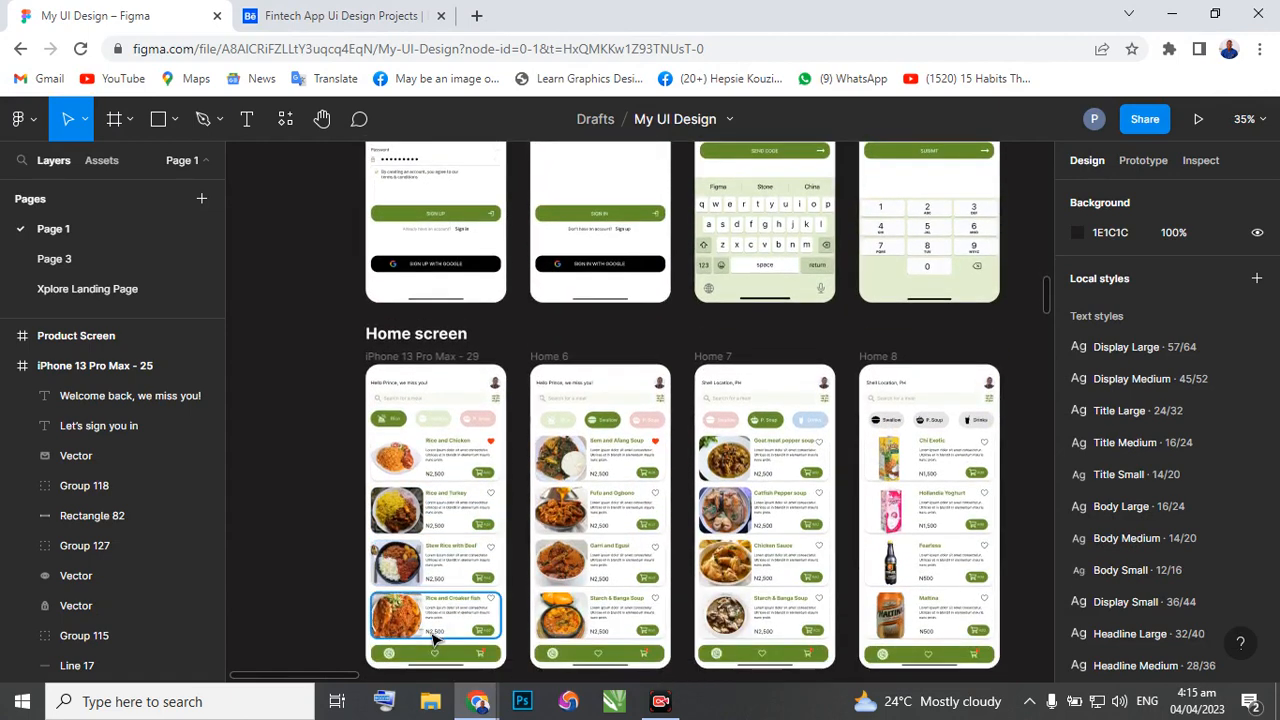
{"action": "scroll", "coordinate": [455, 622], "scroll_direction": "up", "scroll_amount": 1}
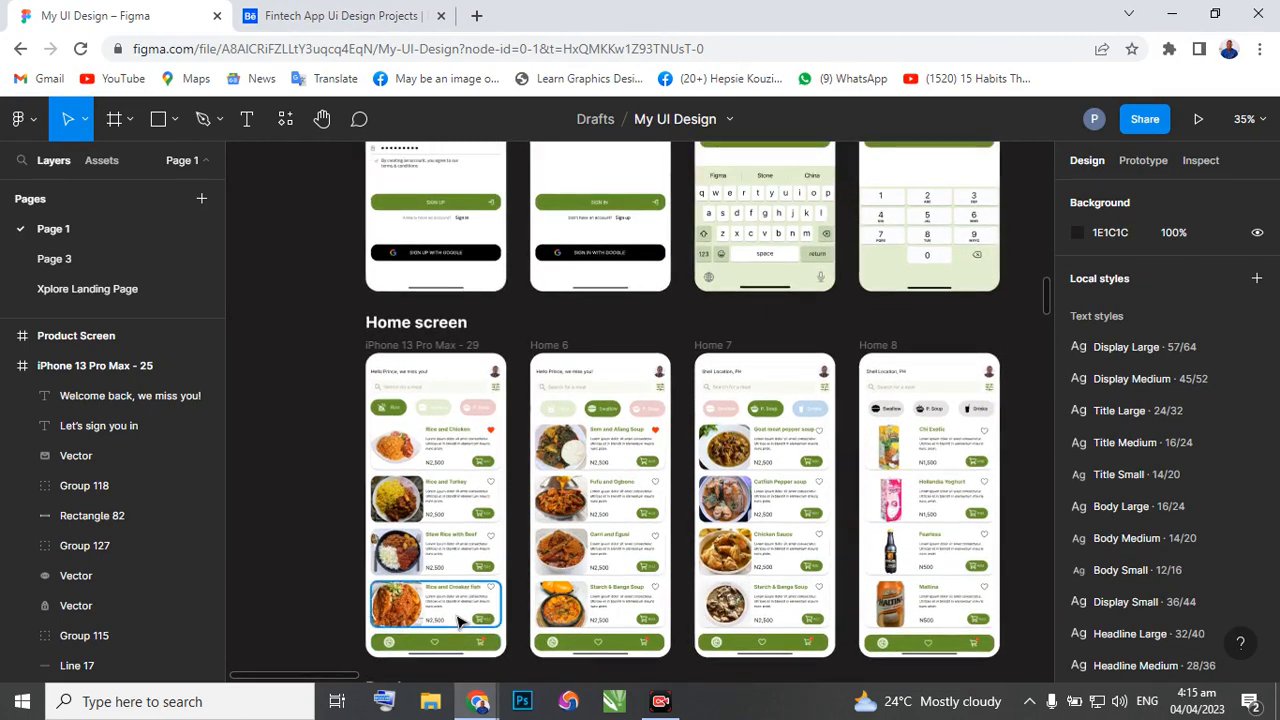
{"action": "scroll", "coordinate": [455, 622], "scroll_direction": "down", "scroll_amount": 3}
{"action": "scroll", "coordinate": [520, 540], "scroll_direction": "down", "scroll_amount": 1}
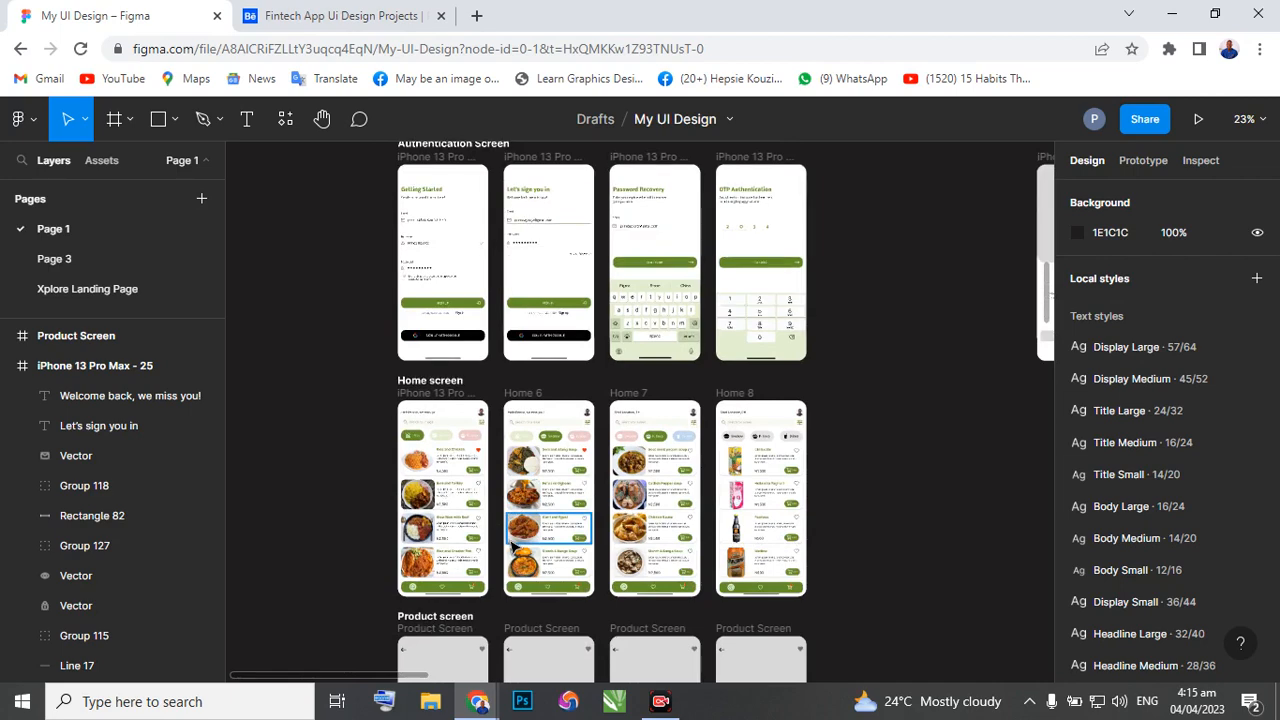
{"action": "scroll", "coordinate": [487, 566], "scroll_direction": "right", "scroll_amount": 1}
{"action": "scroll", "coordinate": [487, 566], "scroll_direction": "right", "scroll_amount": 10}
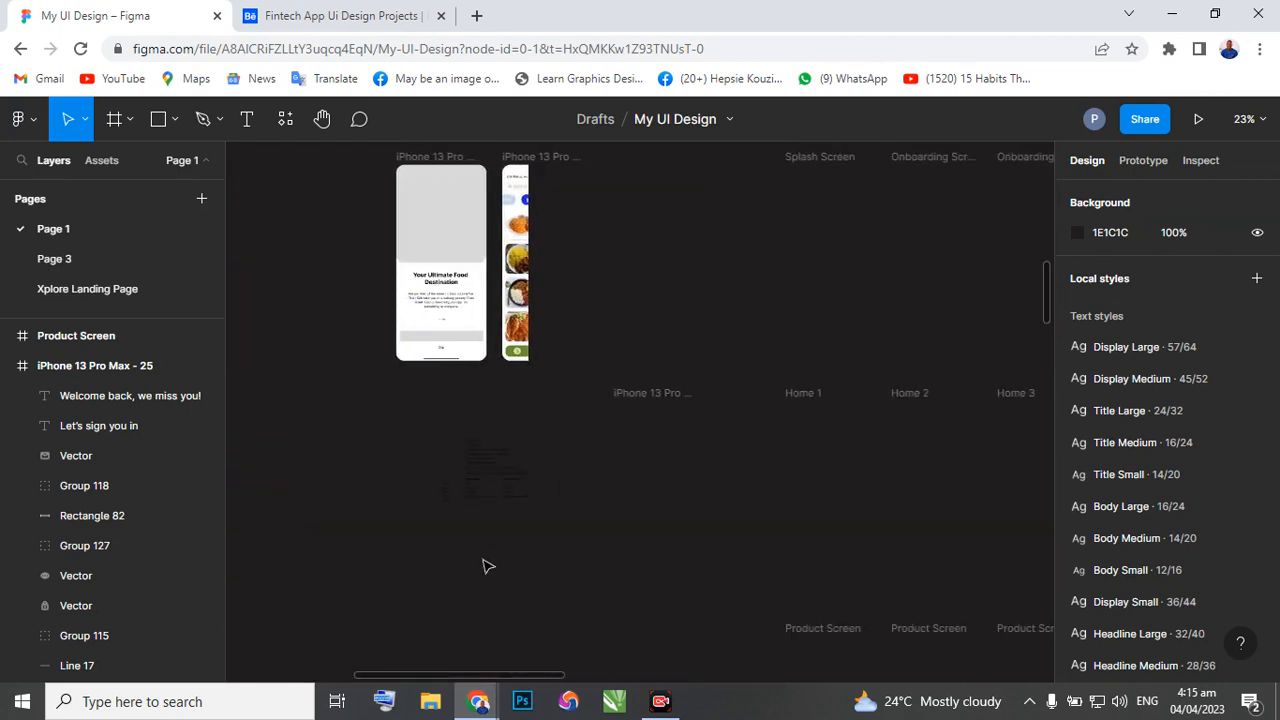
Examine the grey wireframe screens, the construction landing page and the designs further down Page 1.
{"action": "scroll", "coordinate": [515, 525], "scroll_direction": "down", "scroll_amount": 4}
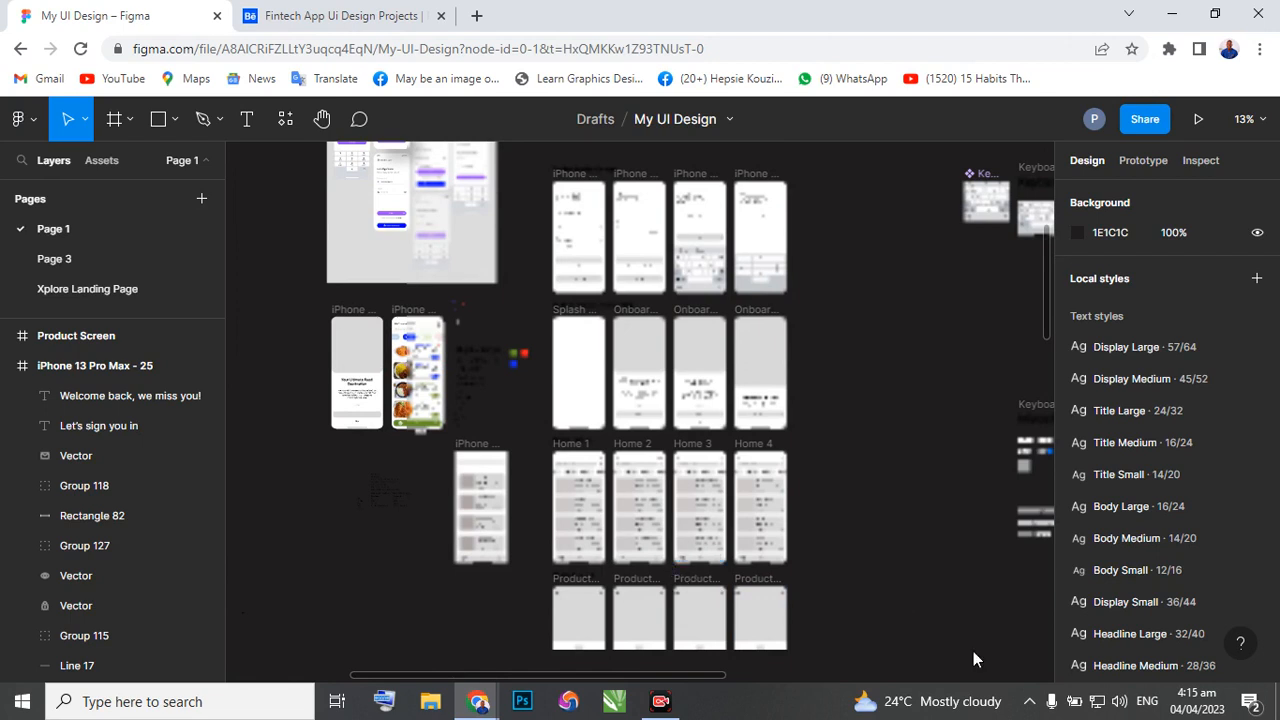
{"action": "scroll", "coordinate": [836, 605], "scroll_direction": "down", "scroll_amount": 1}
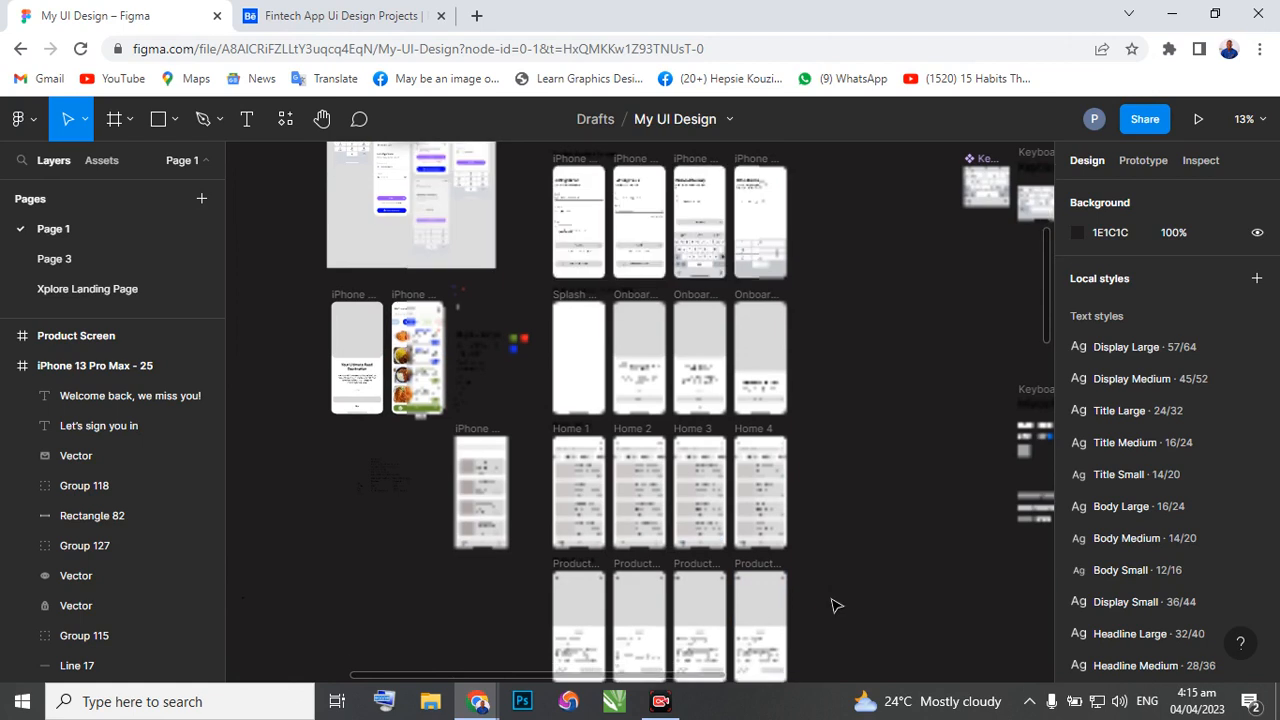
{"action": "scroll", "coordinate": [836, 605], "scroll_direction": "down", "scroll_amount": 1}
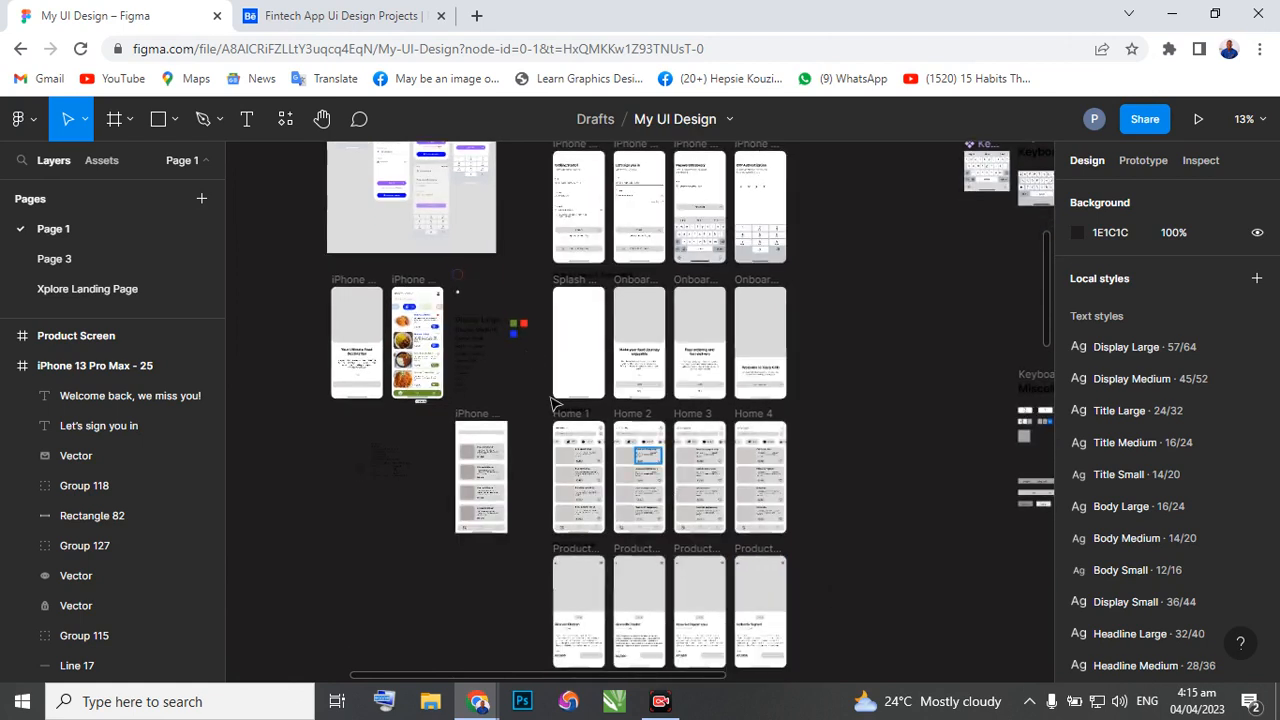
{"action": "scroll", "coordinate": [580, 534], "scroll_direction": "down", "scroll_amount": 5}
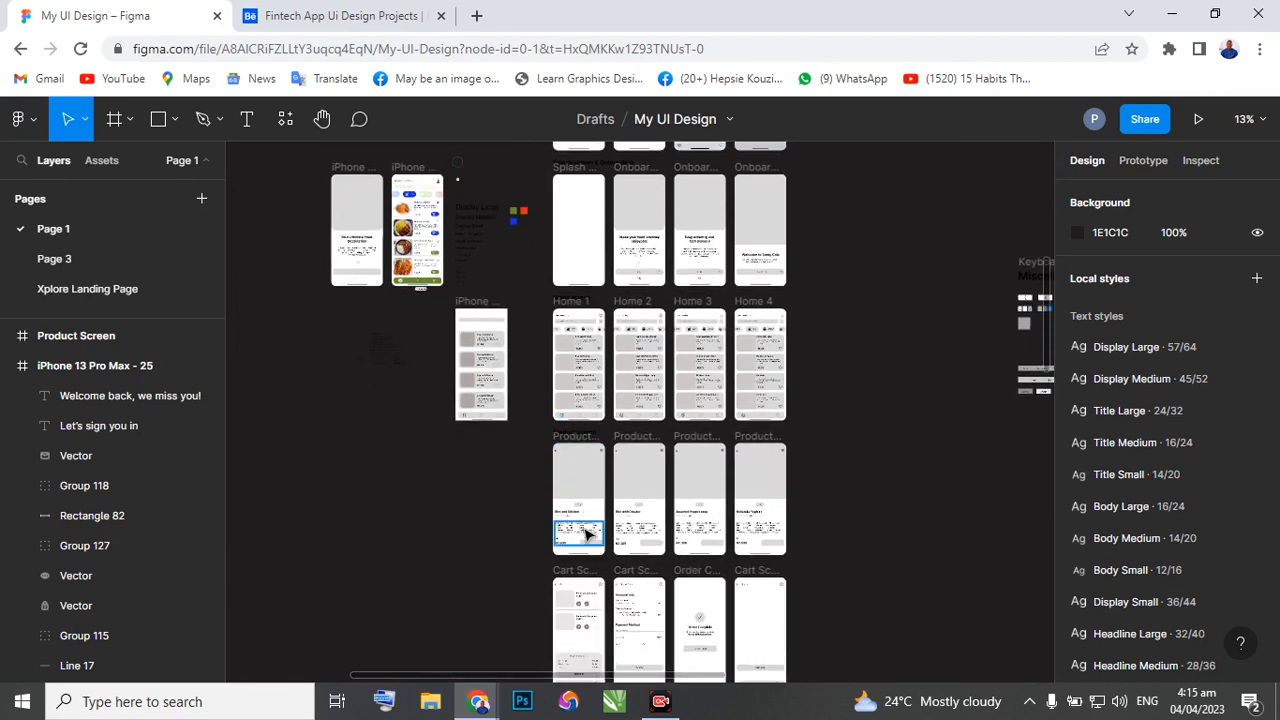
{"action": "scroll", "coordinate": [590, 534], "scroll_direction": "down", "scroll_amount": 10}
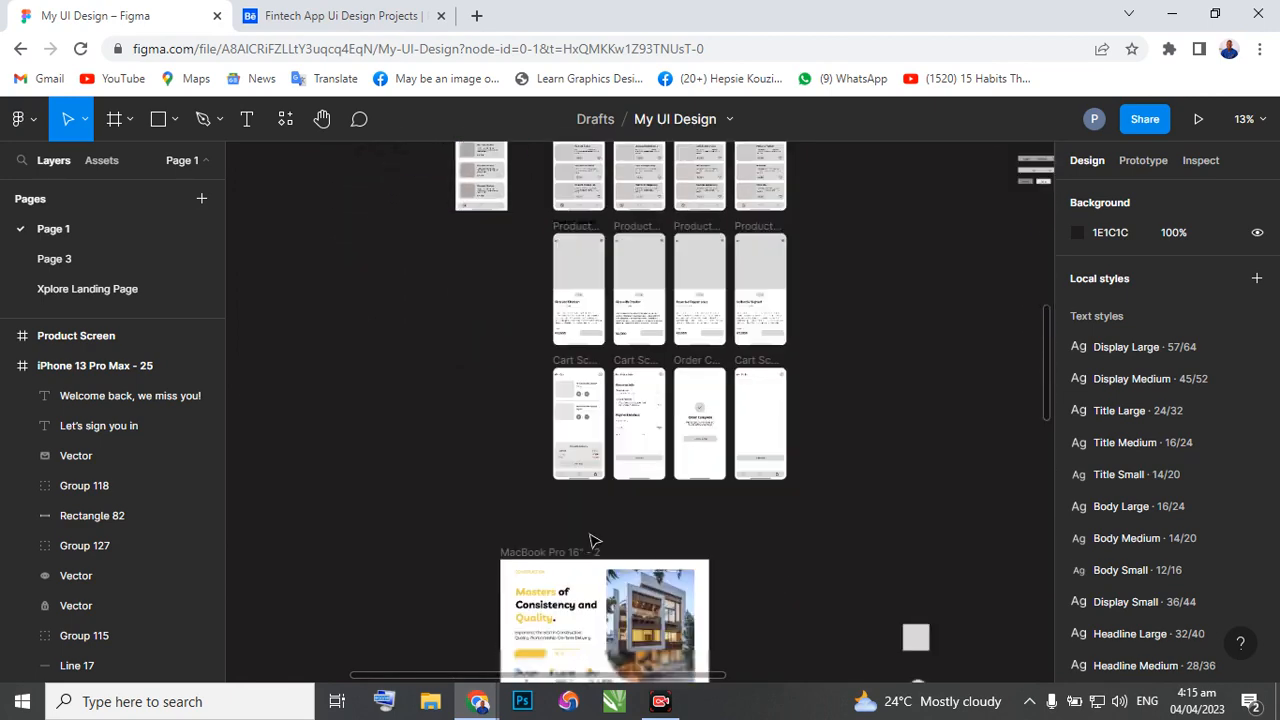
{"action": "scroll", "coordinate": [590, 541], "scroll_direction": "down", "scroll_amount": 8}
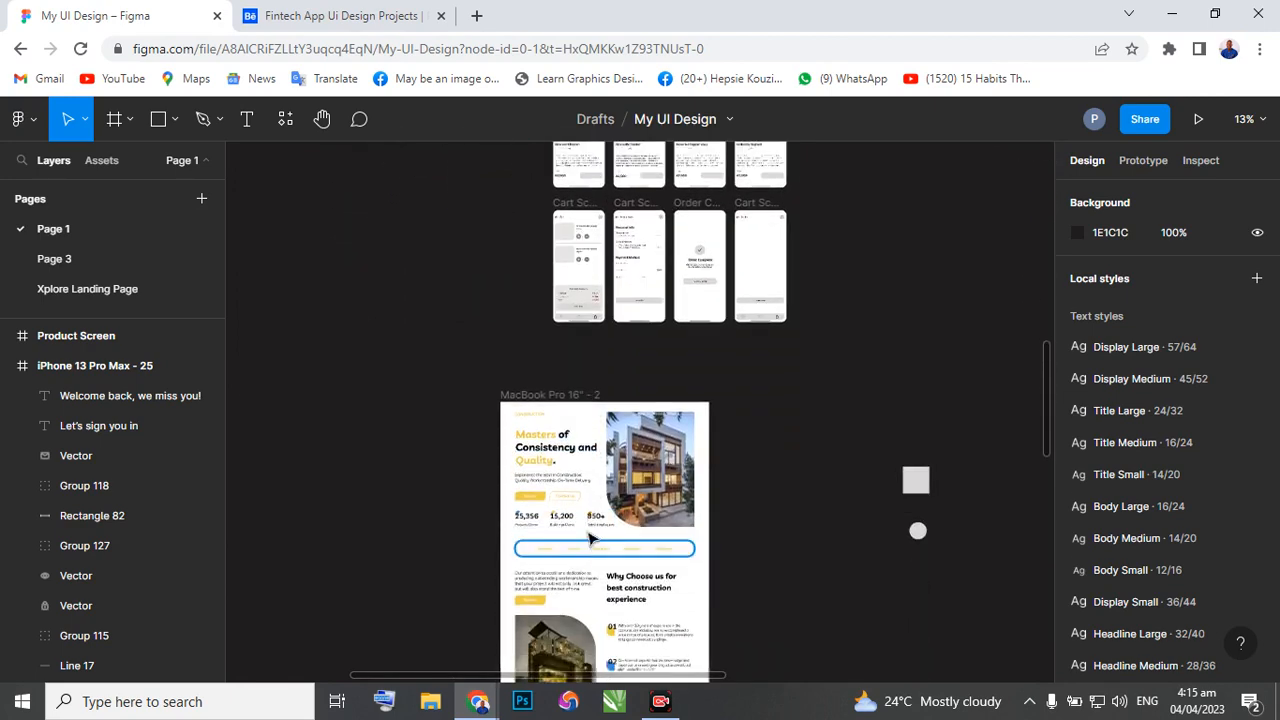
{"action": "scroll", "coordinate": [590, 540], "scroll_direction": "down", "scroll_amount": 2}
{"action": "scroll", "coordinate": [590, 540], "scroll_direction": "down", "scroll_amount": 4}
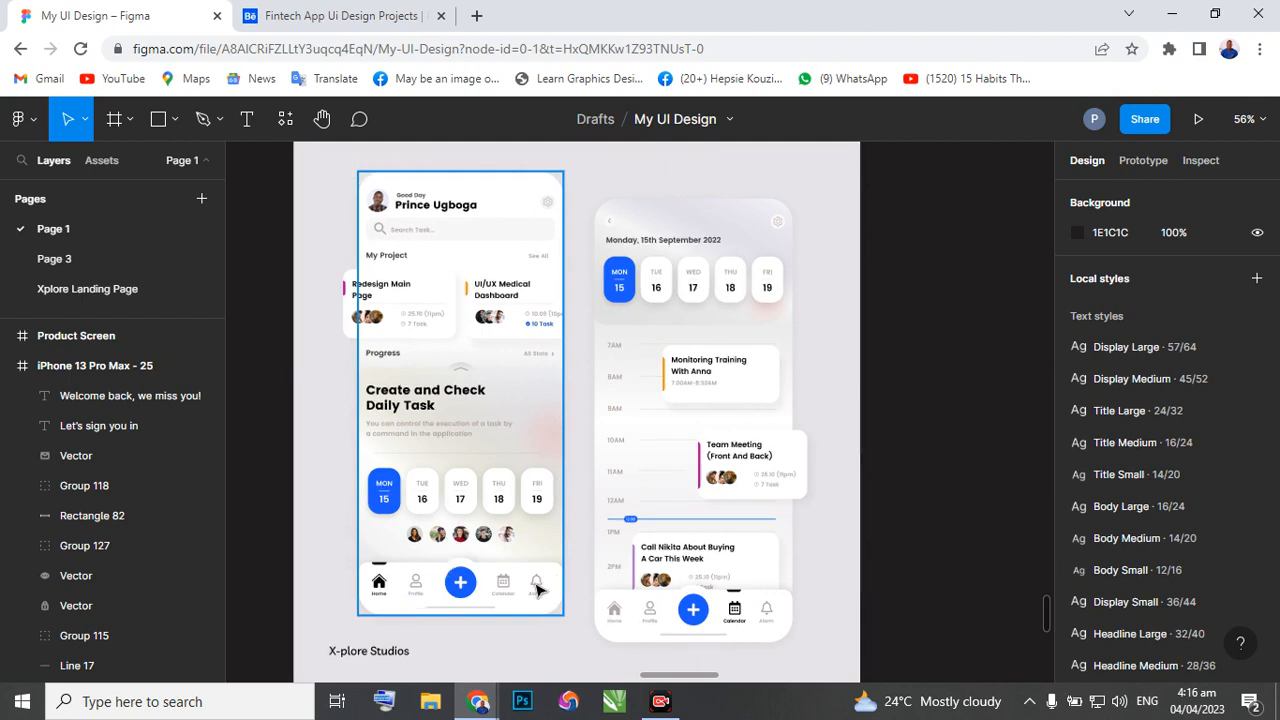
Examine the navigation icons and profile images in the X-plore Studios task app mockup.
{"action": "scroll", "coordinate": [383, 590], "scroll_direction": "up", "scroll_amount": 5}
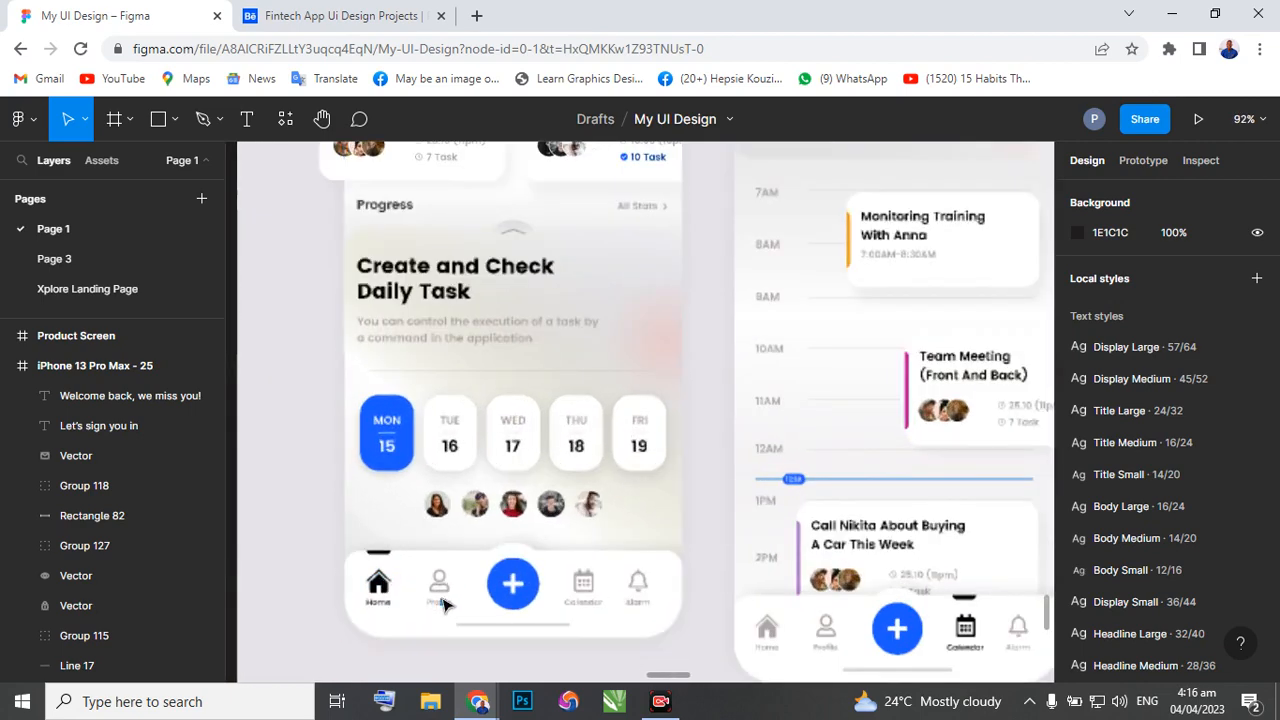
{"action": "scroll", "coordinate": [440, 590], "scroll_direction": "up", "scroll_amount": 3}
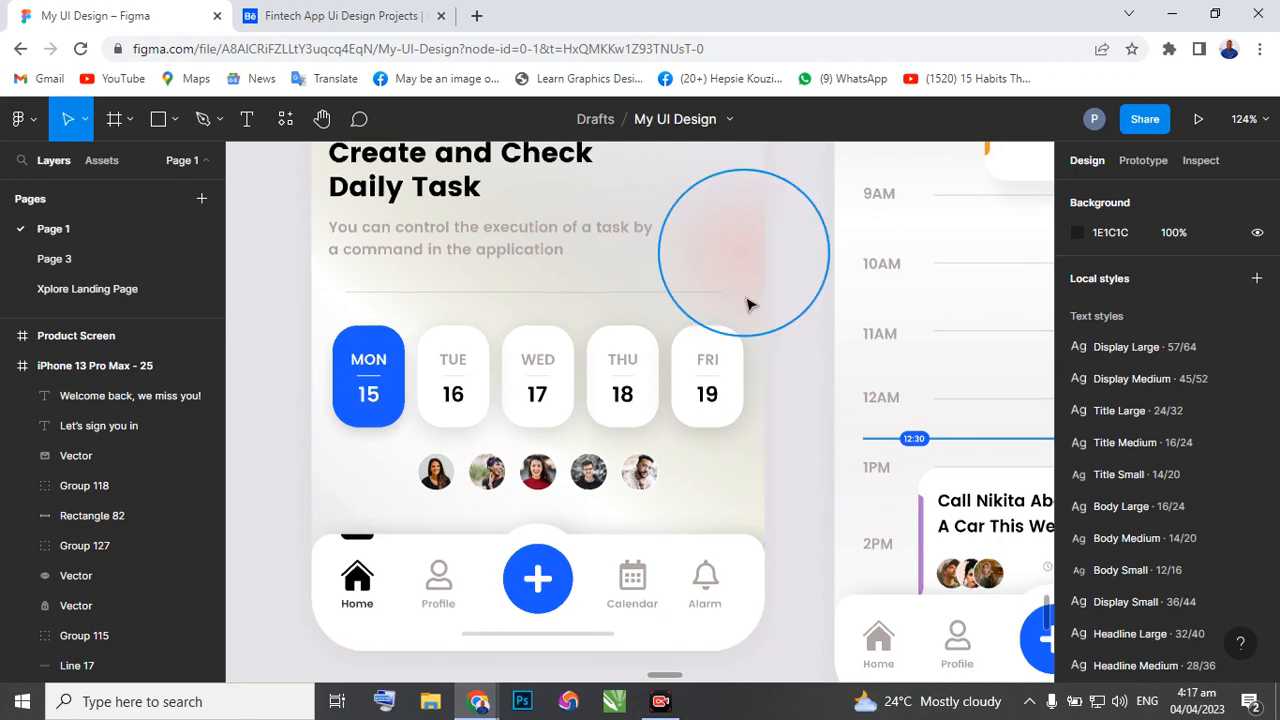
{"action": "scroll", "coordinate": [749, 303], "scroll_direction": "down", "scroll_amount": 5}
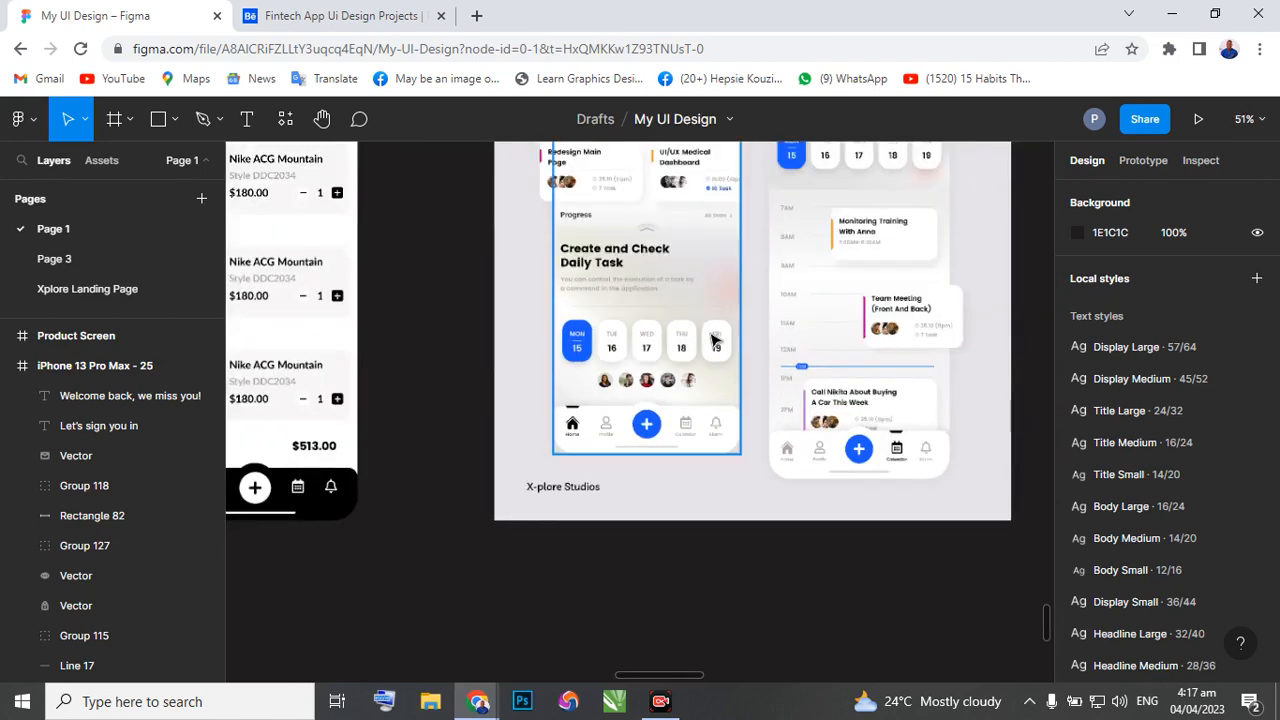
{"action": "scroll", "coordinate": [700, 342], "scroll_direction": "right", "scroll_amount": 2}
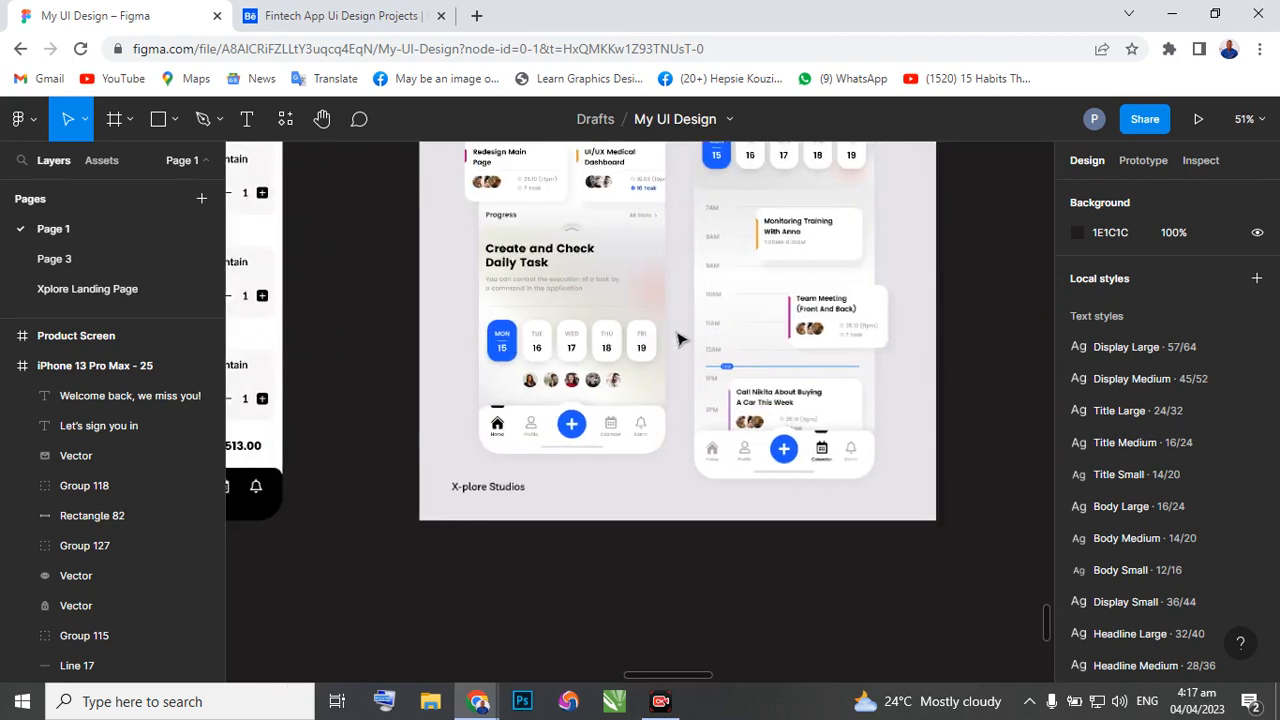
{"action": "scroll", "coordinate": [685, 330], "scroll_direction": "right", "scroll_amount": 1}
{"action": "scroll", "coordinate": [690, 311], "scroll_direction": "up", "scroll_amount": 2}
{"action": "scroll", "coordinate": [690, 311], "scroll_direction": "up", "scroll_amount": 4}
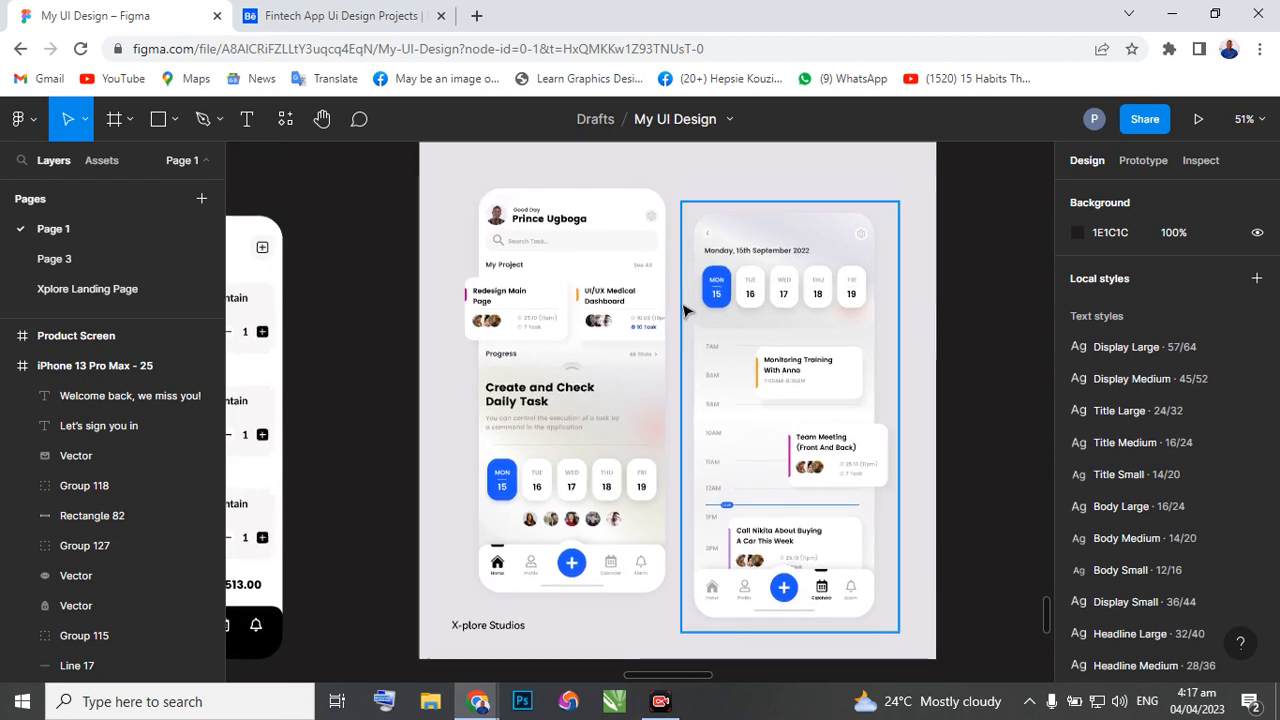
{"action": "scroll", "coordinate": [686, 310], "scroll_direction": "right", "scroll_amount": 1}
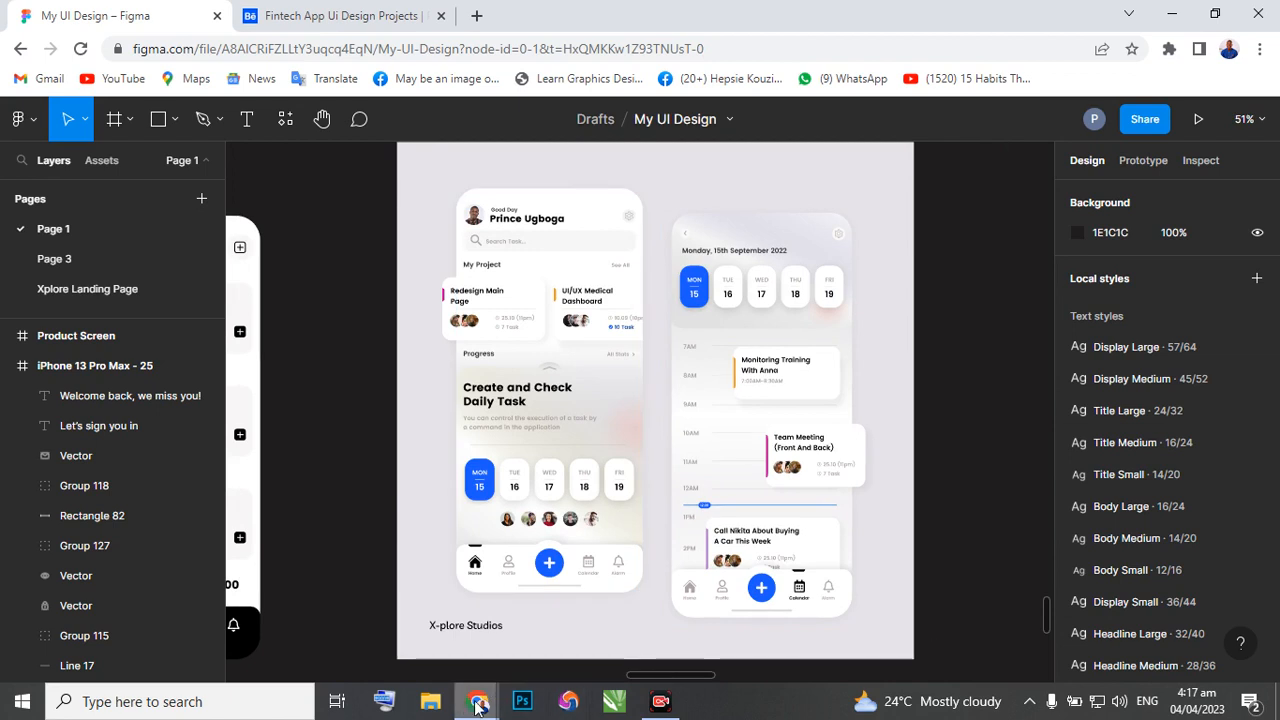
Switch back to the browser window with the PLUGINS file.
{"action": "mouse_move", "coordinate": [478, 701]}
{"action": "left_click", "coordinate": [410, 628]}
{"action": "mouse_move", "coordinate": [467, 703]}
{"action": "left_click", "coordinate": [570, 635]}
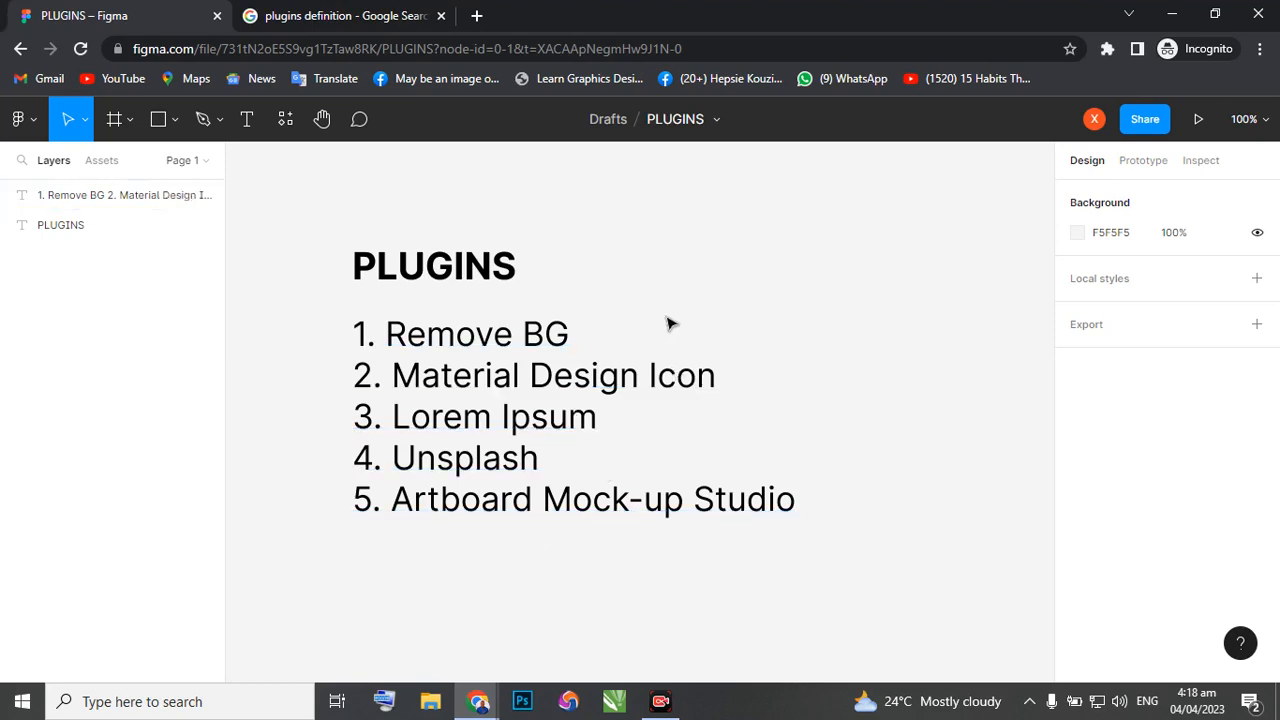
Open the search for more plugins and detach it as a floating window over the canvas.
{"action": "right_click", "coordinate": [761, 237]}
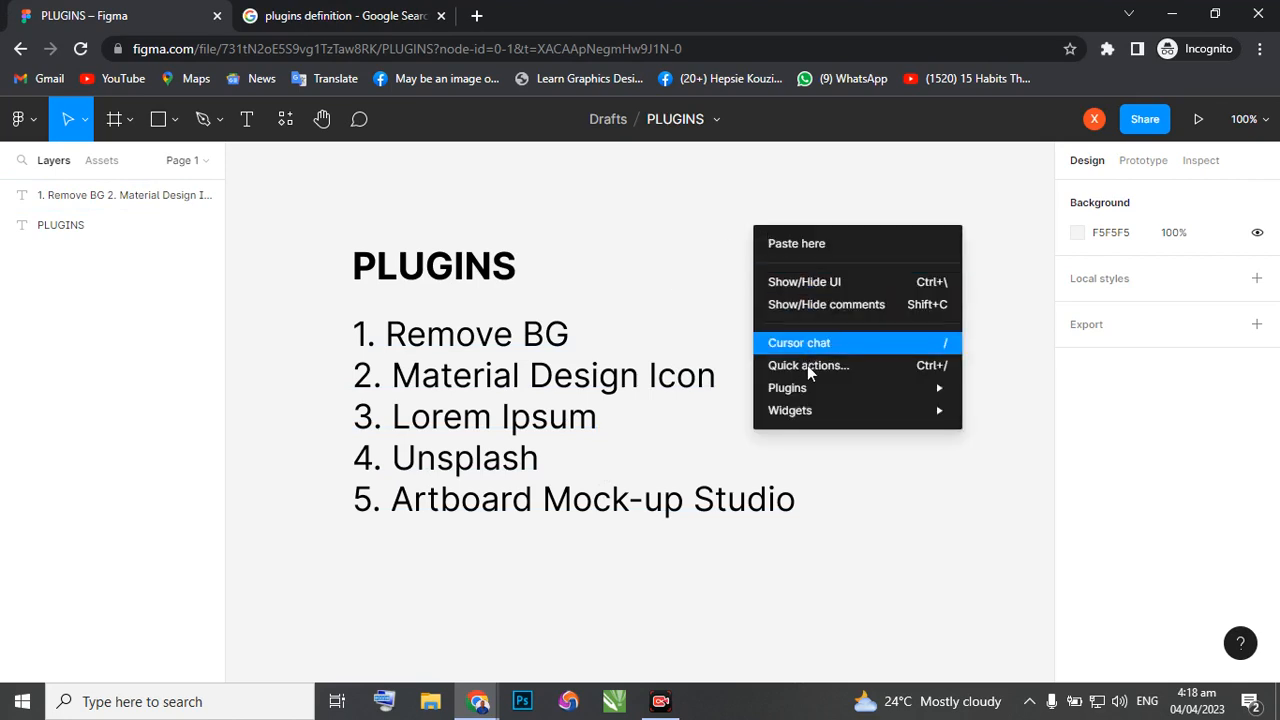
{"action": "mouse_move", "coordinate": [804, 390]}
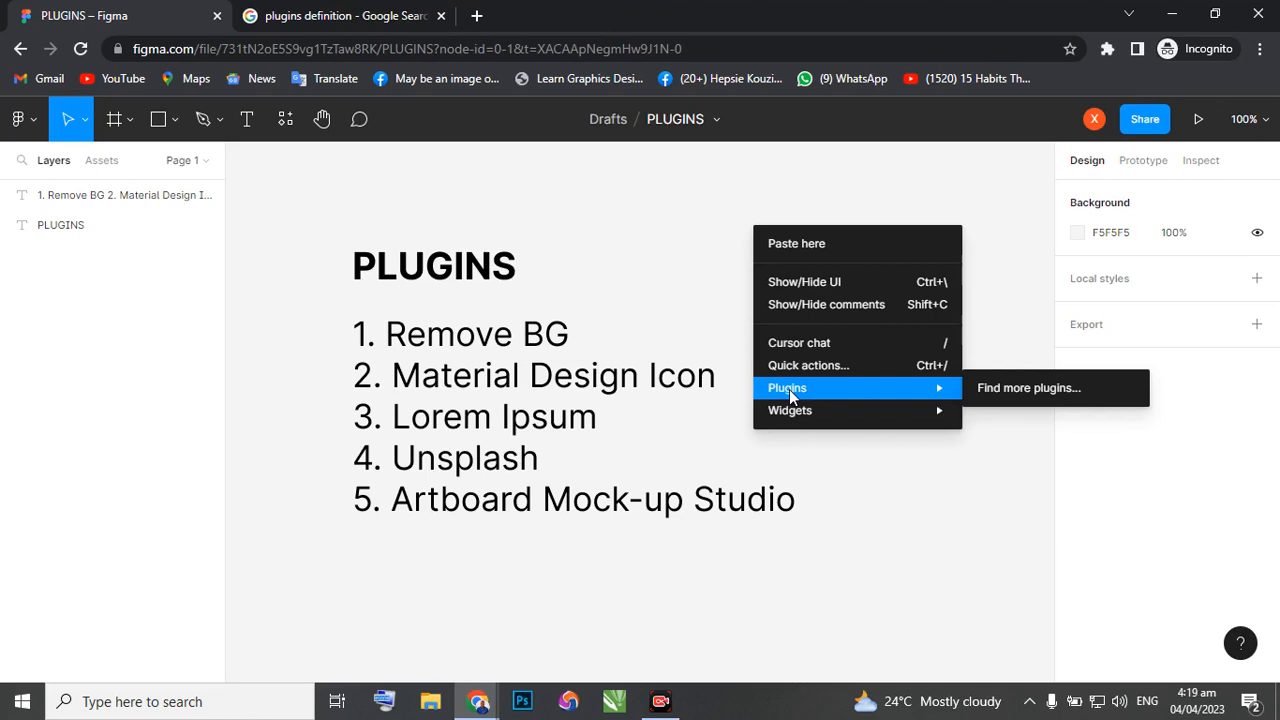
{"action": "left_click", "coordinate": [1041, 397]}
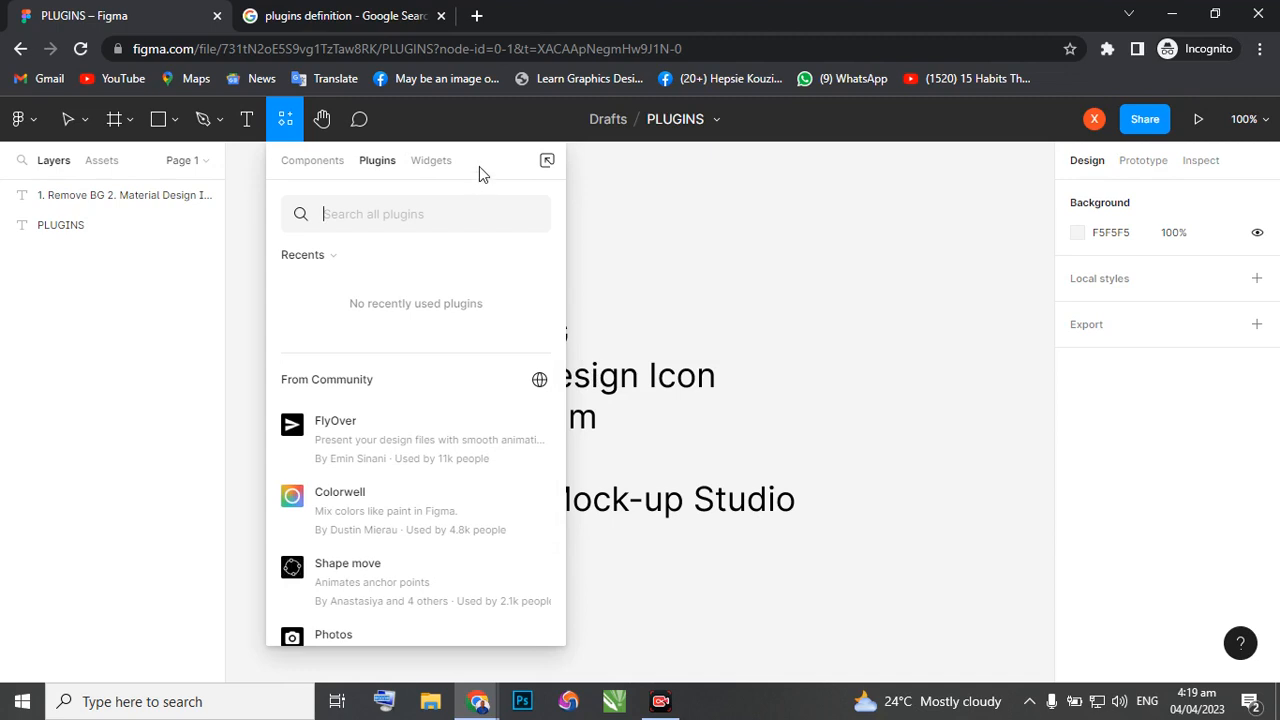
{"action": "left_click_drag", "start_coordinate": [543, 160], "coordinate": [891, 163]}
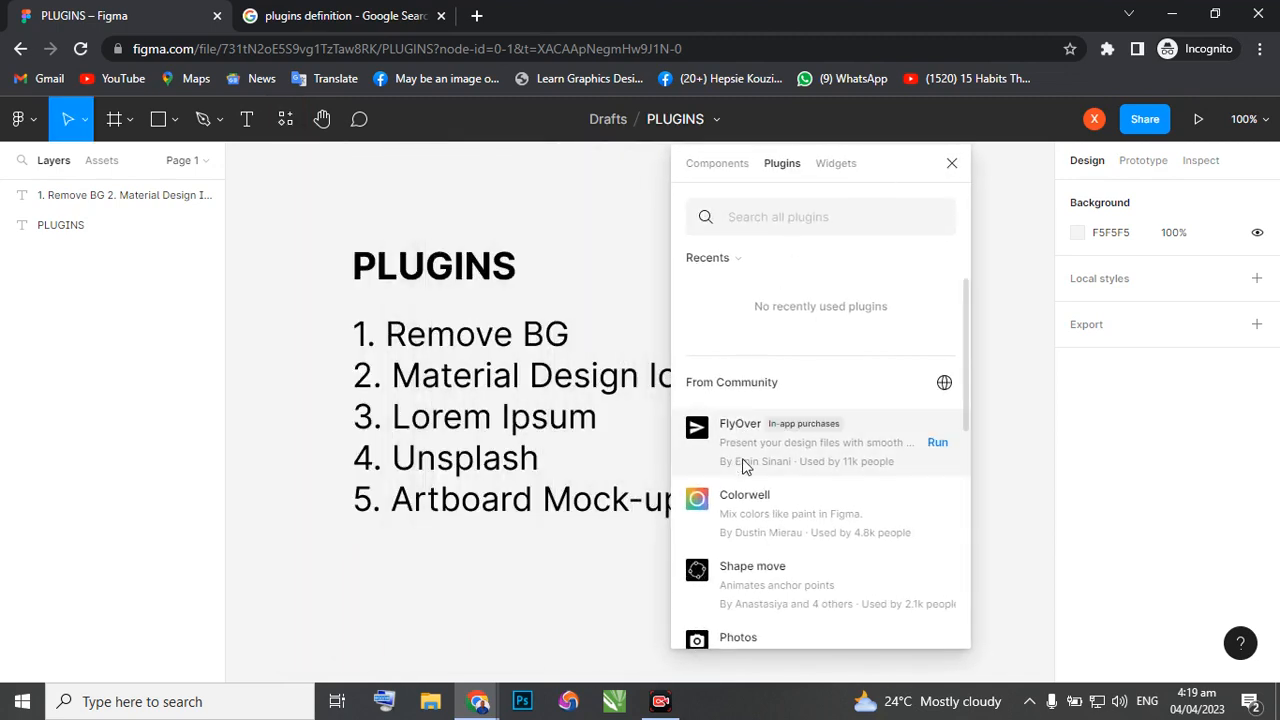
Look through the suggested community plugins and search all plugins for "remove bg".
{"action": "scroll", "coordinate": [745, 460], "scroll_direction": "down", "scroll_amount": 8}
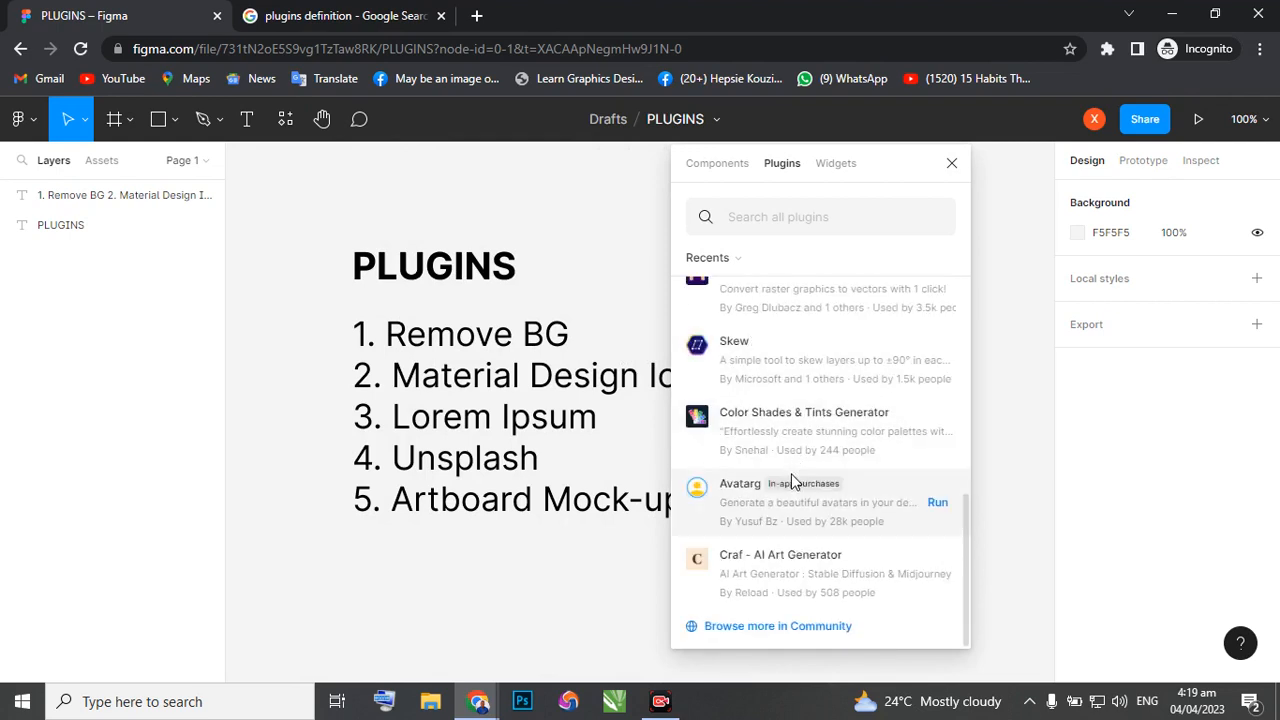
{"action": "scroll", "coordinate": [791, 467], "scroll_direction": "up", "scroll_amount": 8}
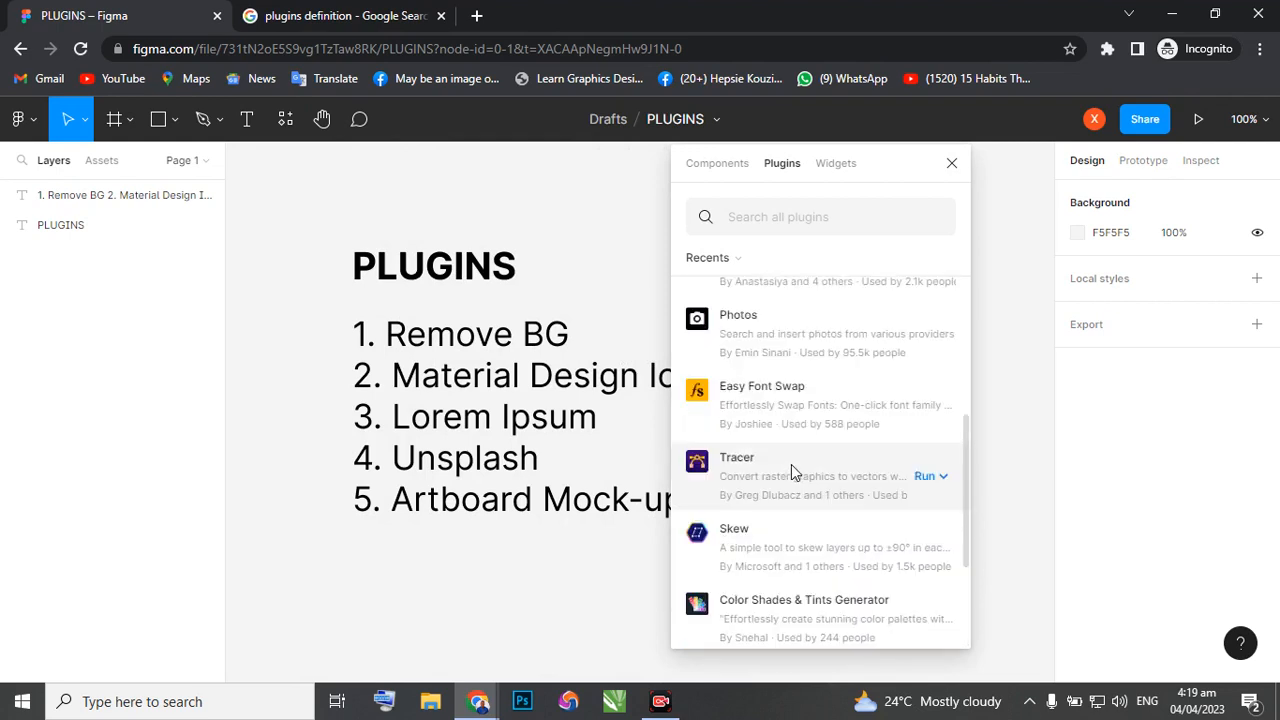
{"action": "scroll", "coordinate": [791, 463], "scroll_direction": "up", "scroll_amount": 1}
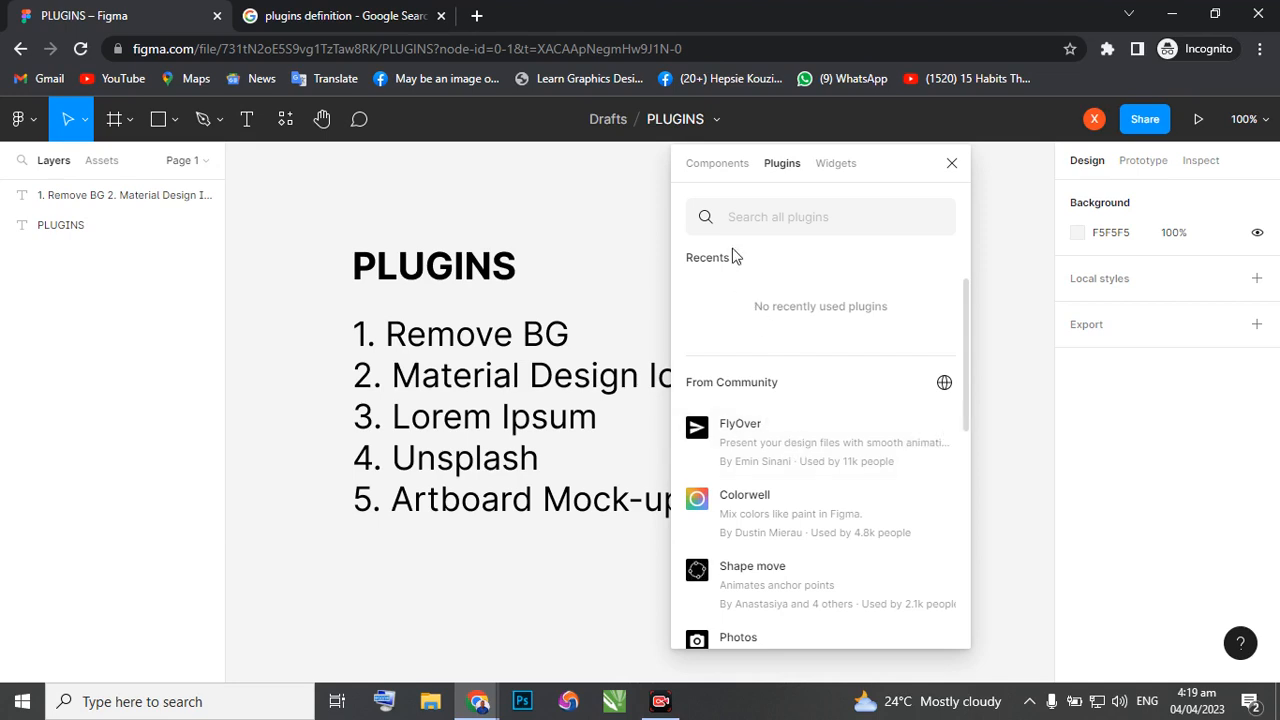
{"action": "left_click", "coordinate": [731, 221]}
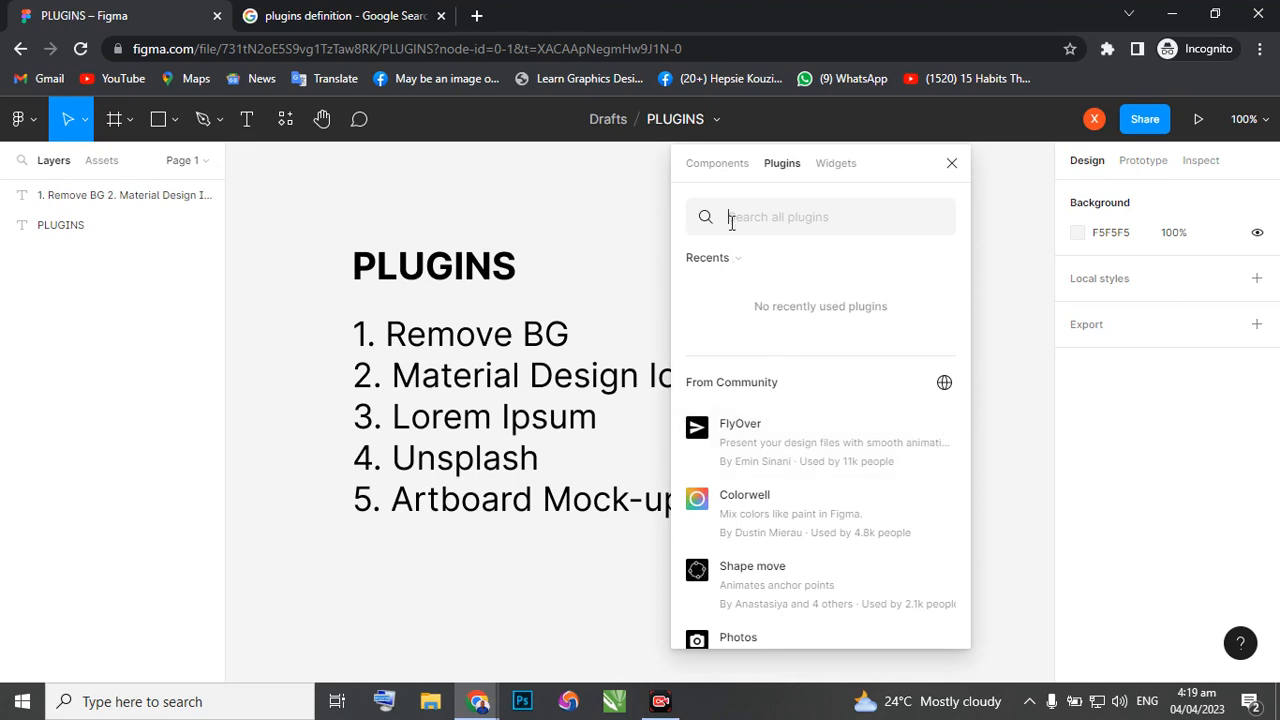
{"action": "type", "text": "remo"}
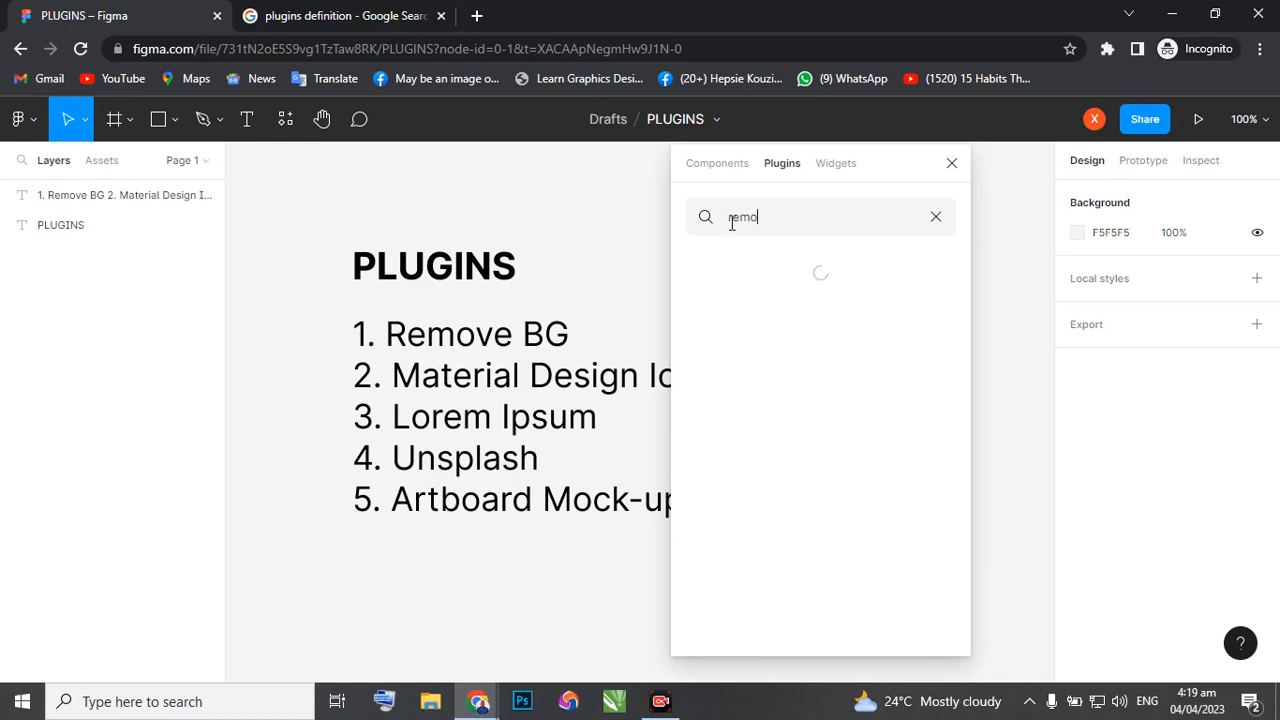
{"action": "type", "text": "ve bg"}
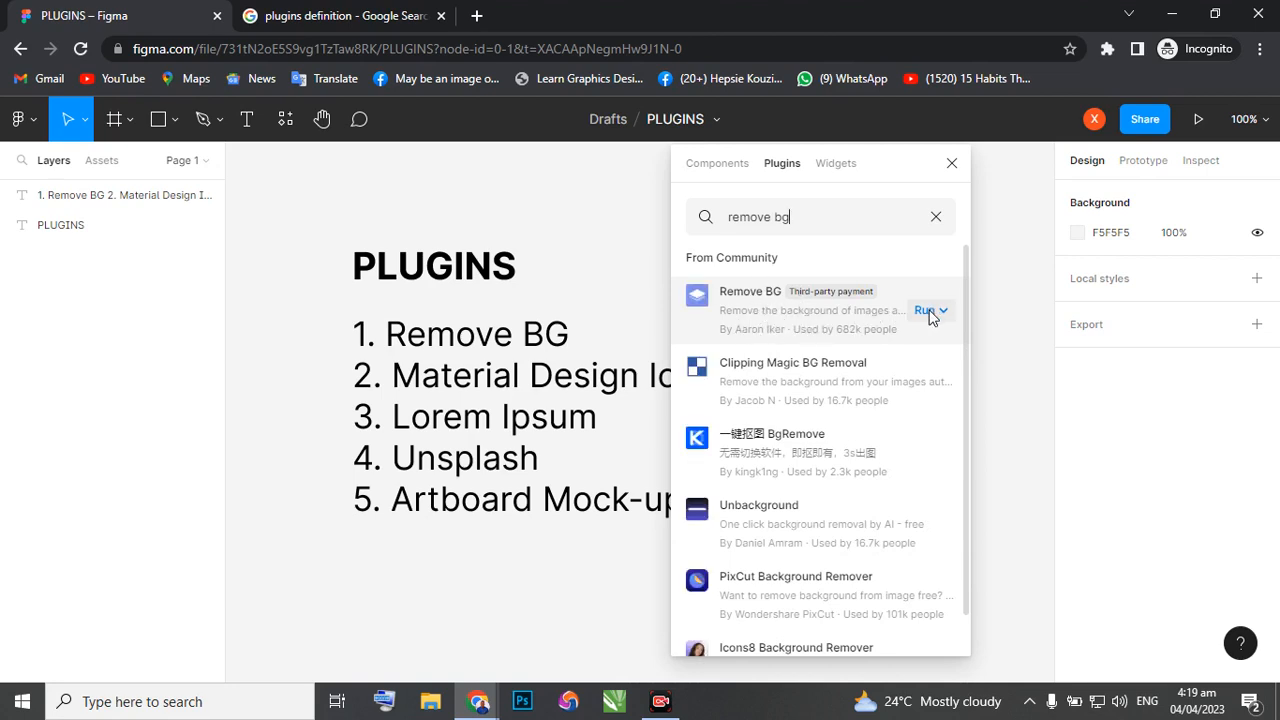
Run the Remove BG plugin from the search results and close the plugin window.
{"action": "scroll", "coordinate": [788, 372], "scroll_direction": "down", "scroll_amount": 1}
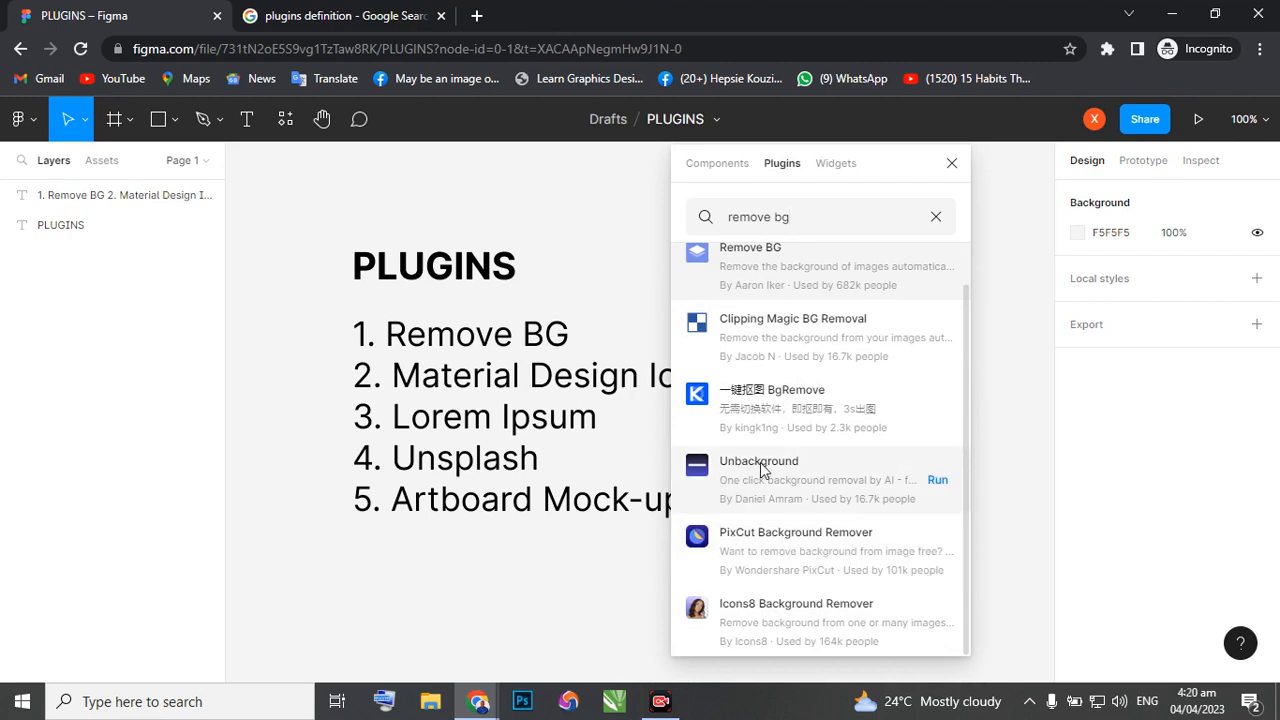
{"action": "scroll", "coordinate": [785, 395], "scroll_direction": "up", "scroll_amount": 1}
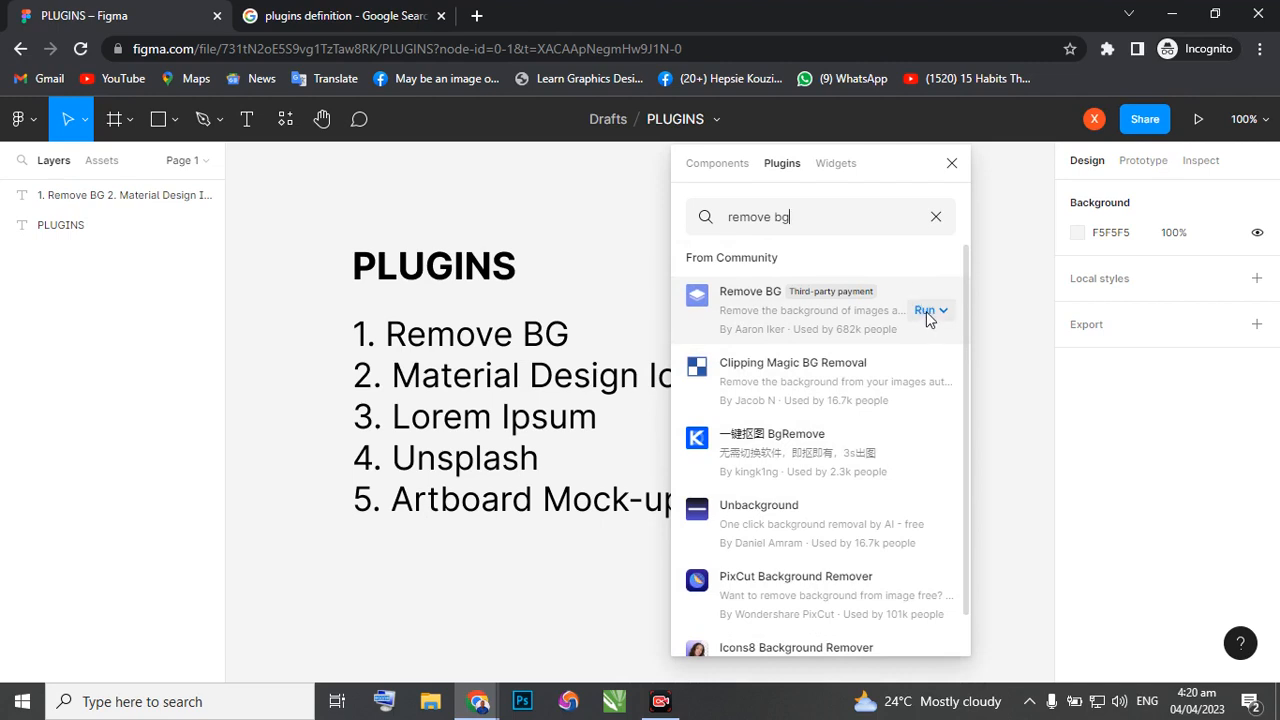
{"action": "left_click", "coordinate": [926, 311]}
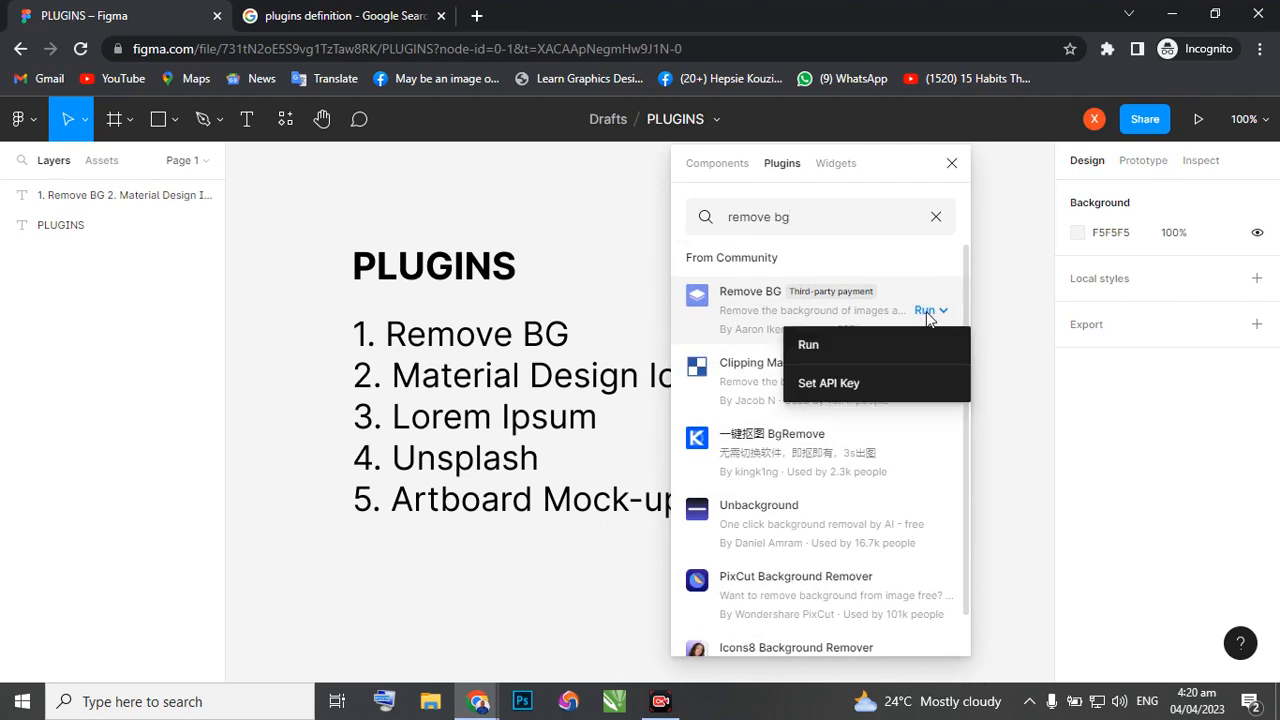
{"action": "left_click", "coordinate": [810, 345]}
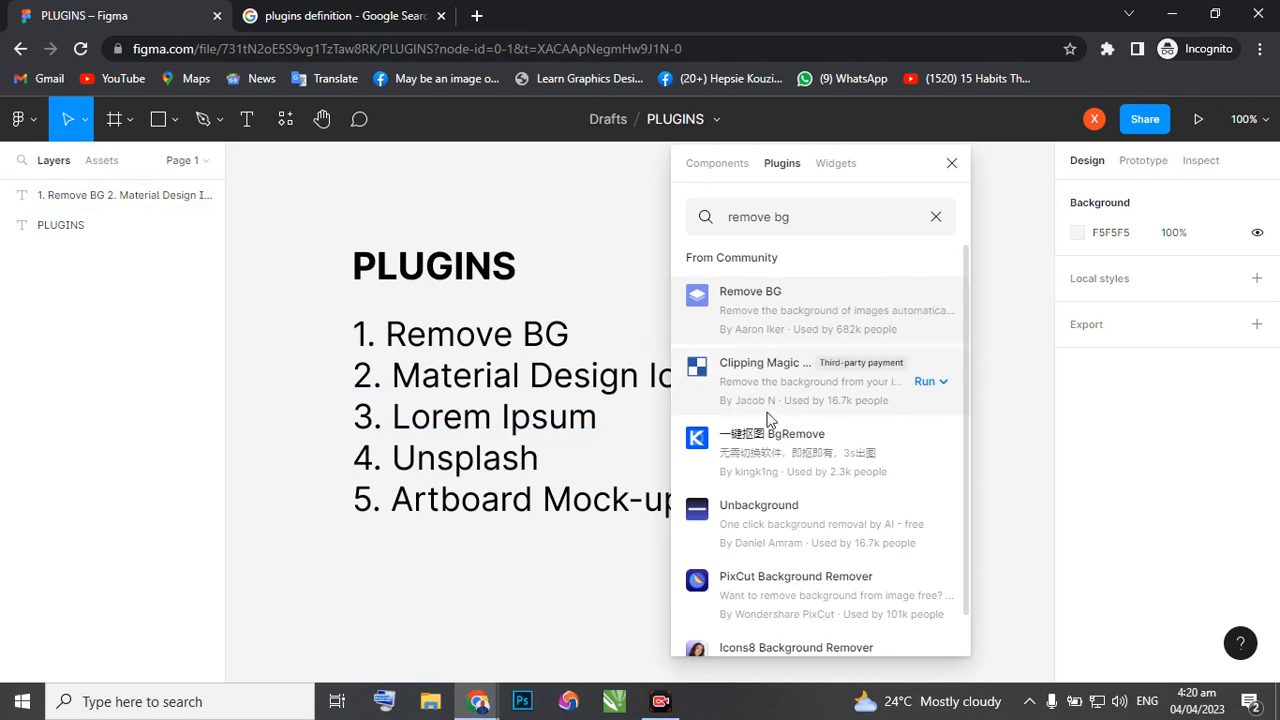
{"action": "scroll", "coordinate": [741, 422], "scroll_direction": "down", "scroll_amount": 1}
{"action": "scroll", "coordinate": [743, 421], "scroll_direction": "up", "scroll_amount": 1}
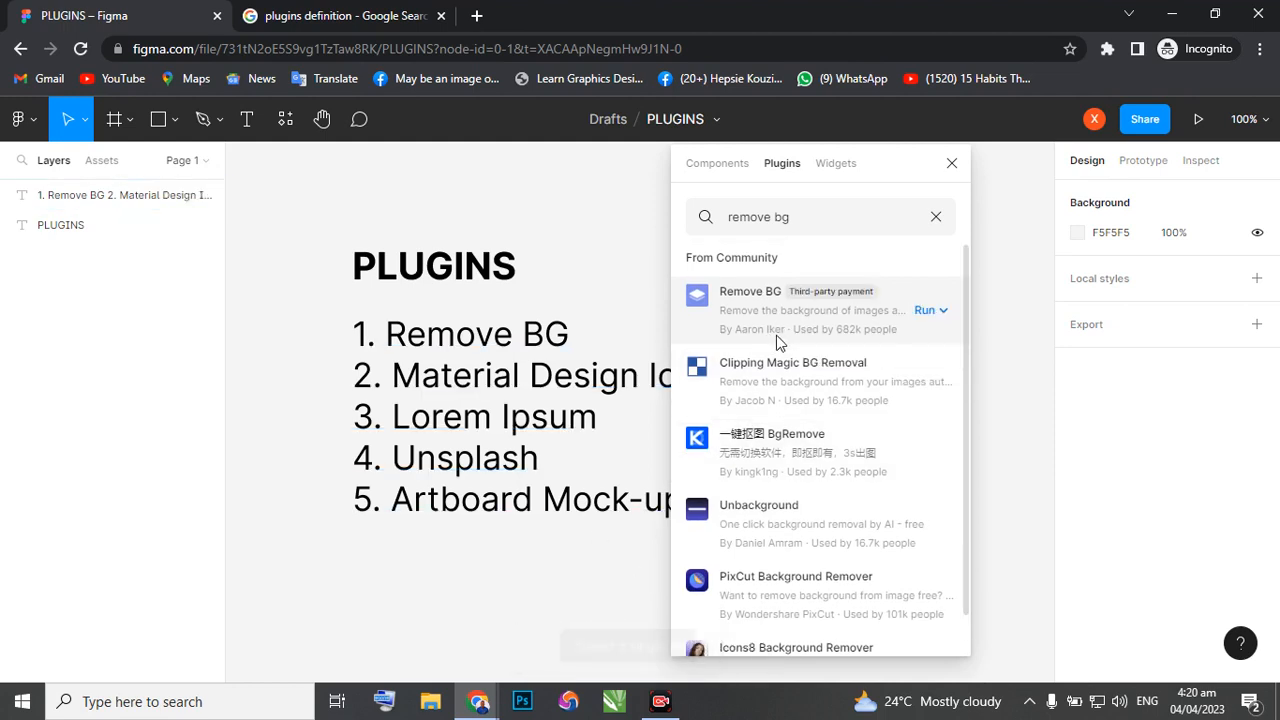
{"action": "left_click", "coordinate": [951, 163]}
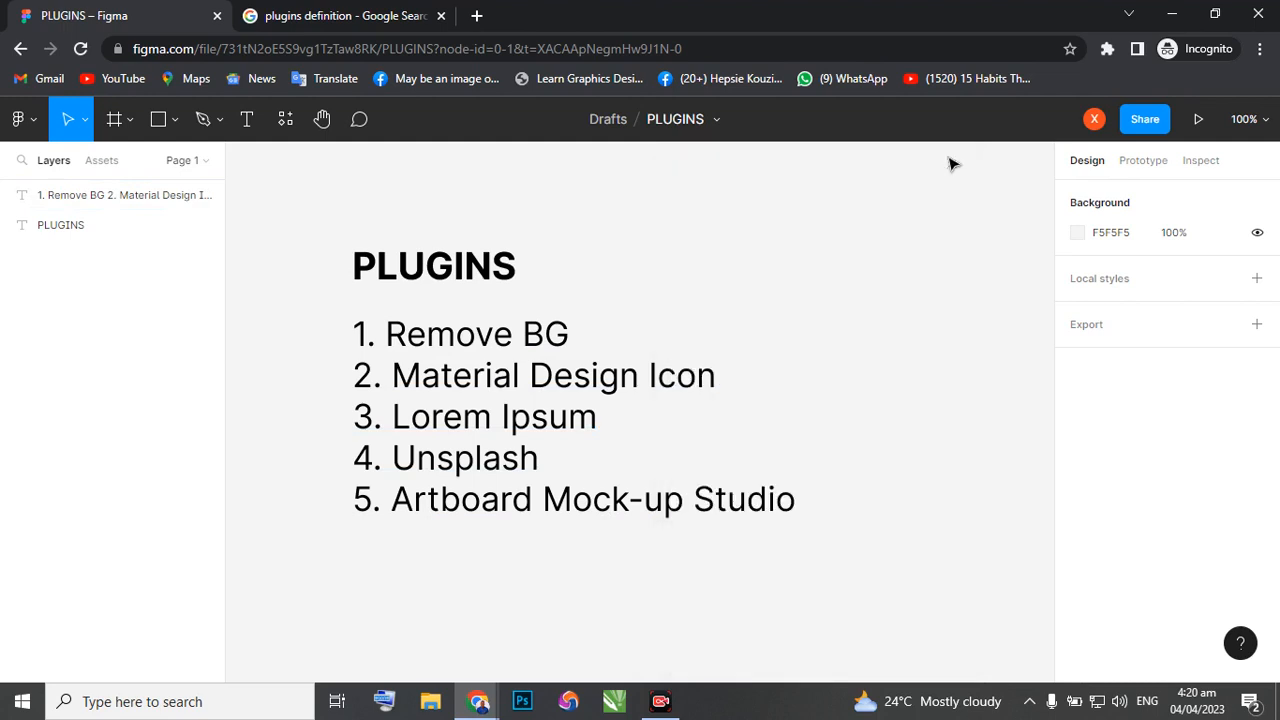
Open Pinterest in a new tab of the incognito window and look through its start page down to the sign-up form.
{"action": "scroll", "coordinate": [640, 405], "scroll_direction": "down", "scroll_amount": 2}
{"action": "scroll", "coordinate": [617, 425], "scroll_direction": "up", "scroll_amount": 4}
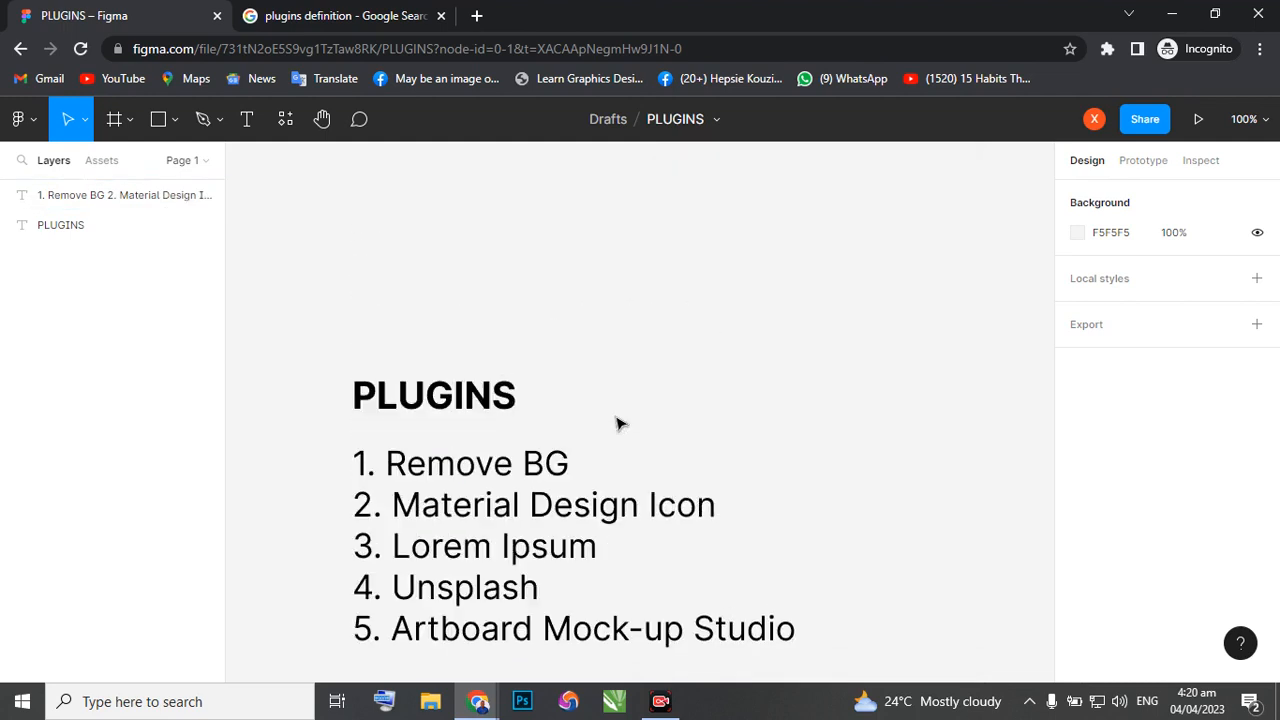
{"action": "left_click", "coordinate": [480, 16]}
{"action": "type", "text": "pin"}
{"action": "key", "text": "Return"}
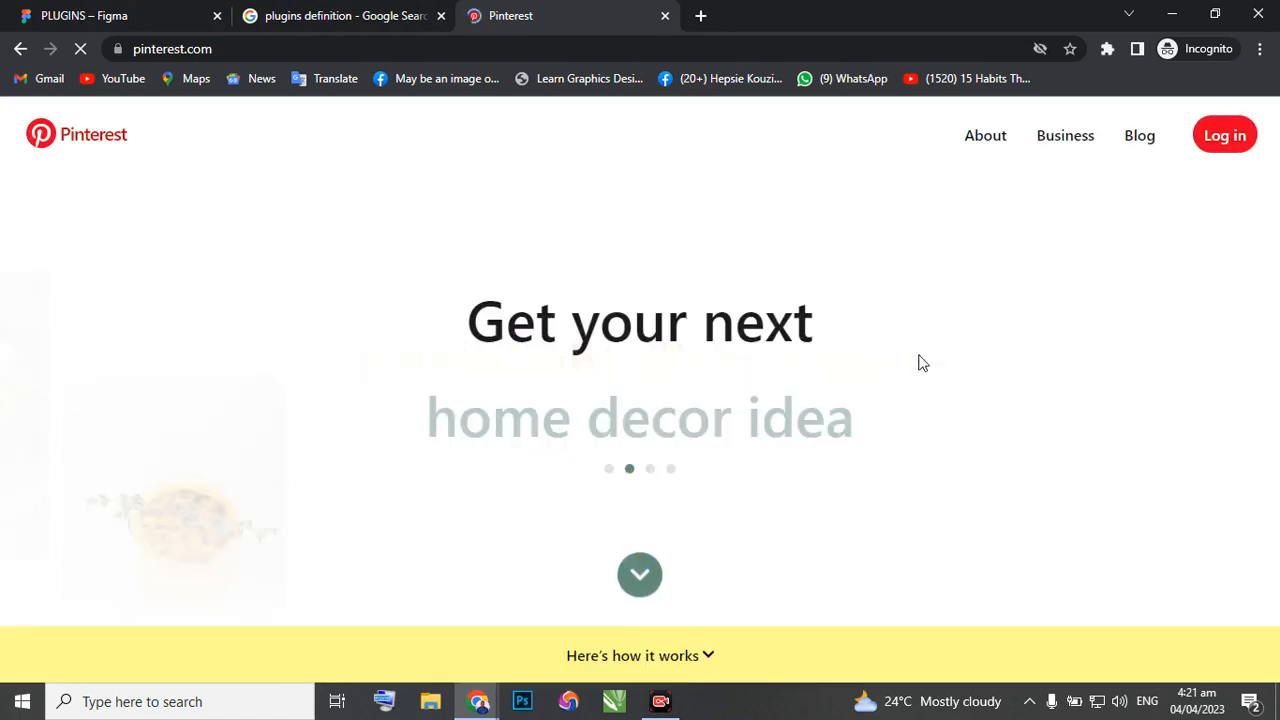
{"action": "scroll", "coordinate": [914, 372], "scroll_direction": "down", "scroll_amount": 2}
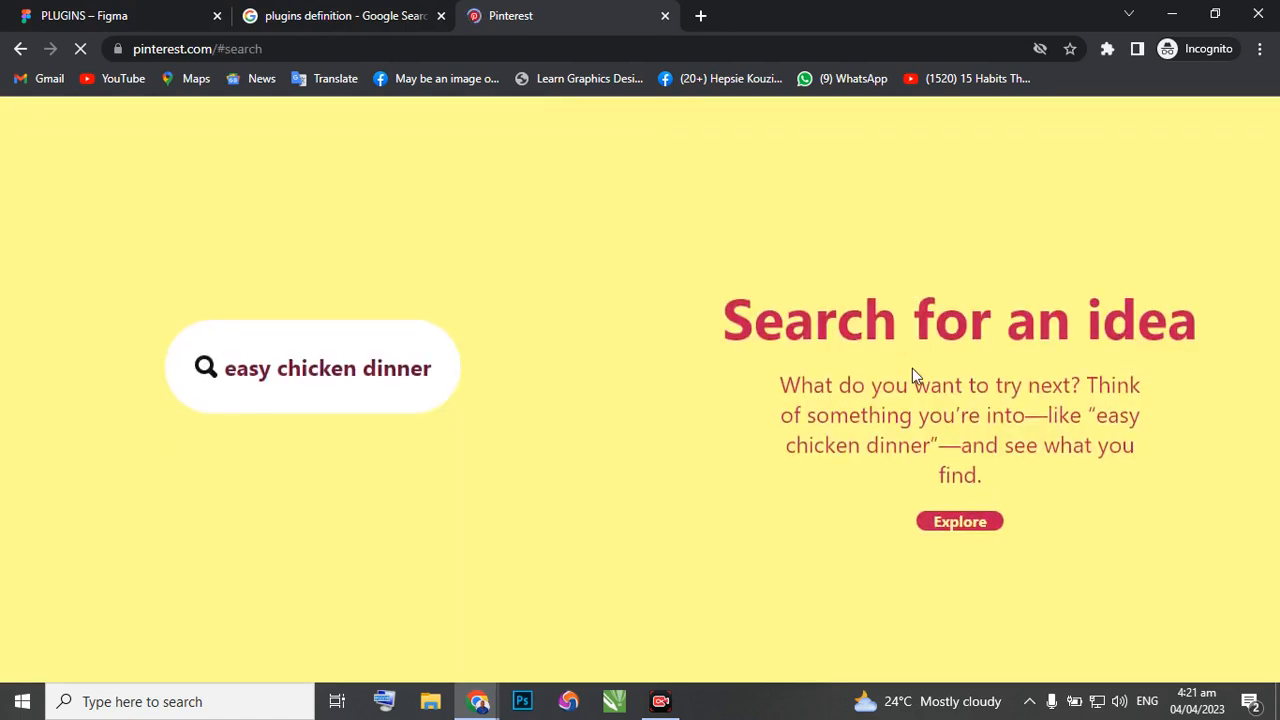
{"action": "scroll", "coordinate": [912, 377], "scroll_direction": "down", "scroll_amount": 2}
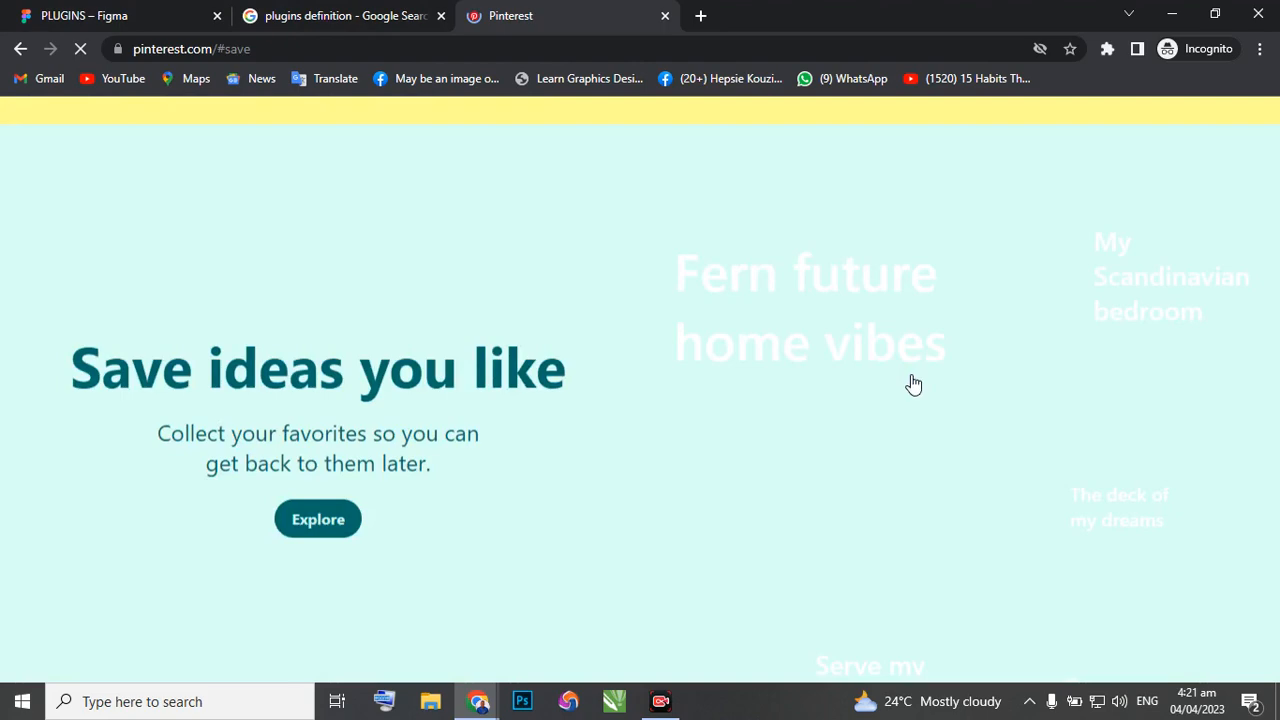
{"action": "scroll", "coordinate": [914, 383], "scroll_direction": "down", "scroll_amount": 1}
{"action": "scroll", "coordinate": [911, 381], "scroll_direction": "down", "scroll_amount": 1}
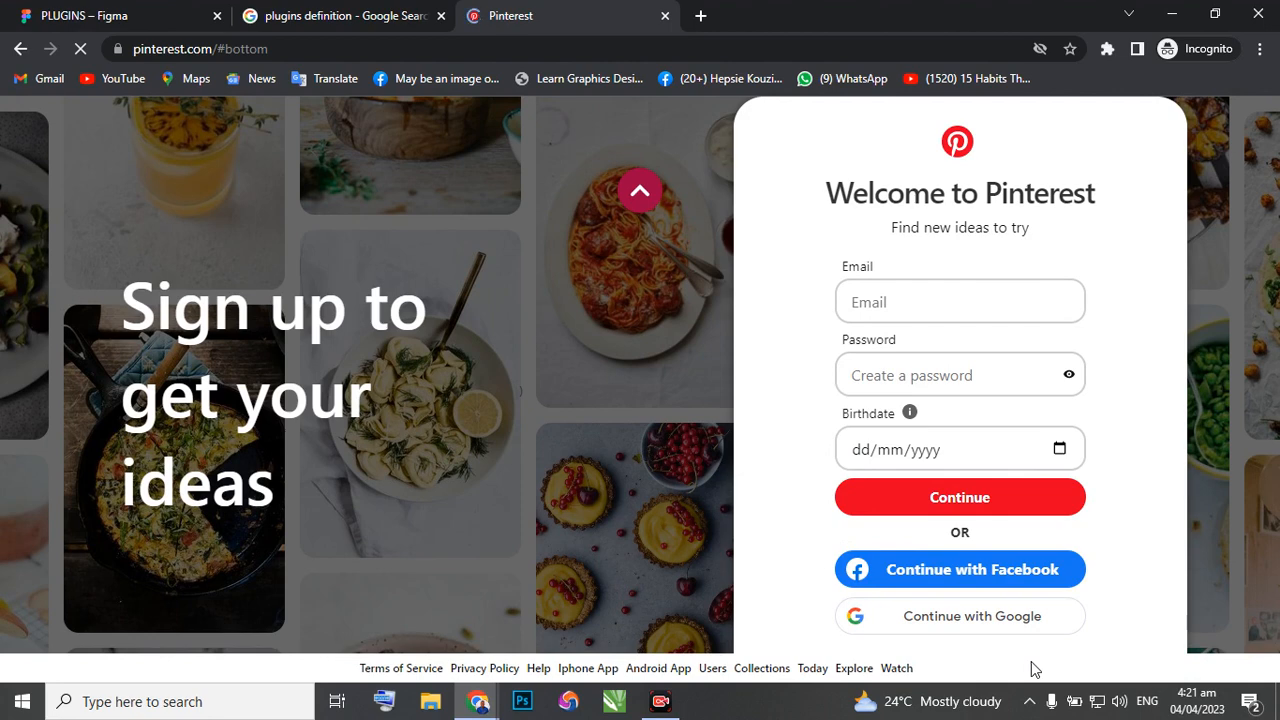
Switch to the browser window with the My UI Design file and open Pinterest in a new tab there.
{"action": "mouse_move", "coordinate": [476, 706]}
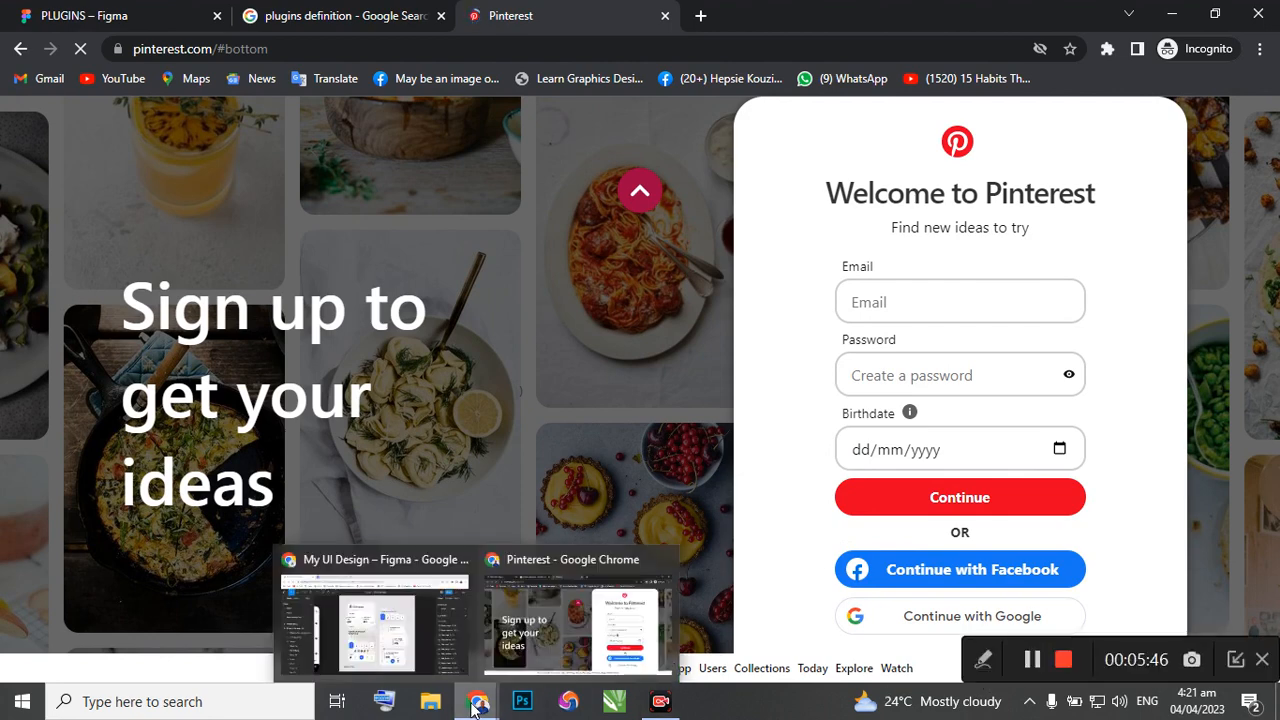
{"action": "left_click", "coordinate": [404, 652]}
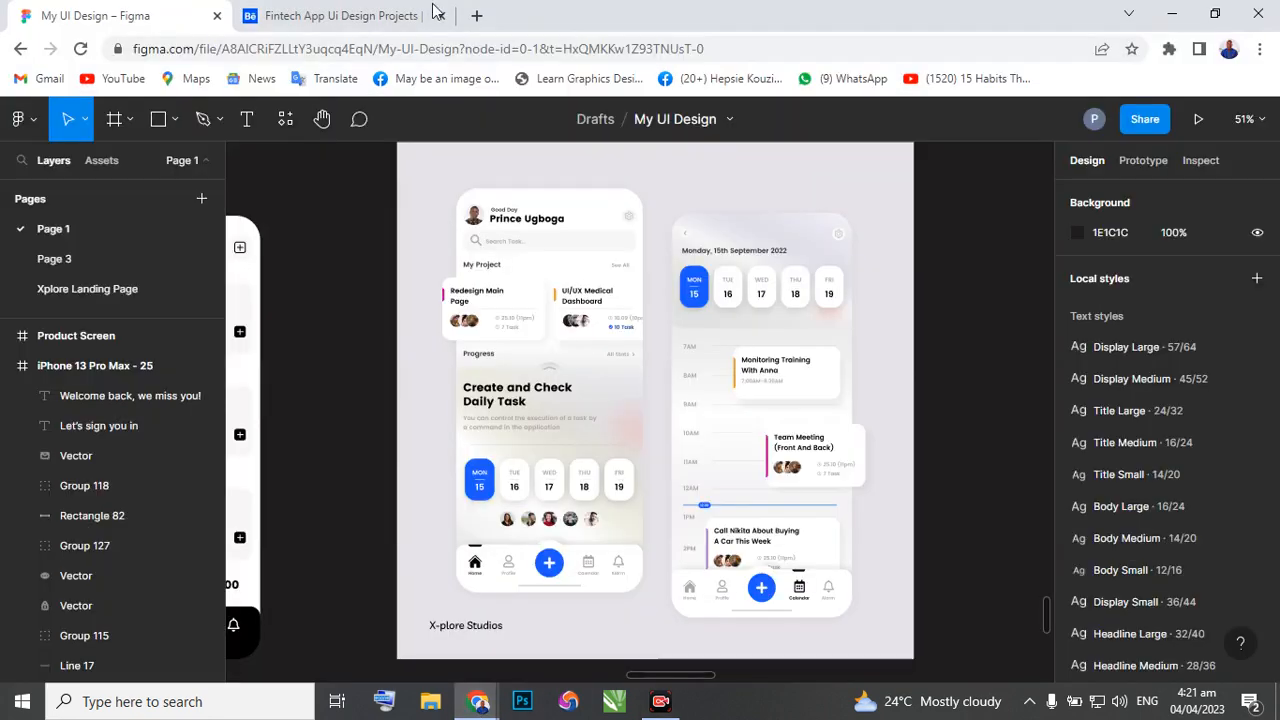
{"action": "left_click", "coordinate": [478, 15]}
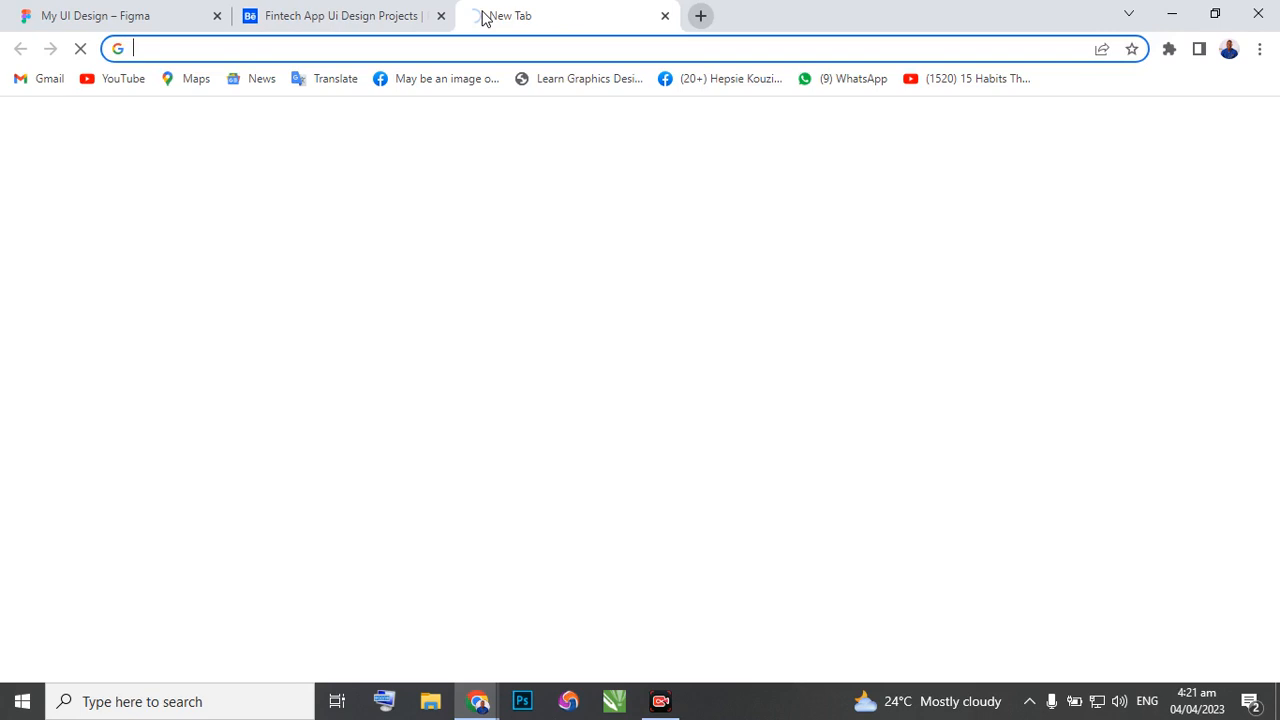
{"action": "type", "text": "pintre"}
{"action": "key", "text": "Return"}
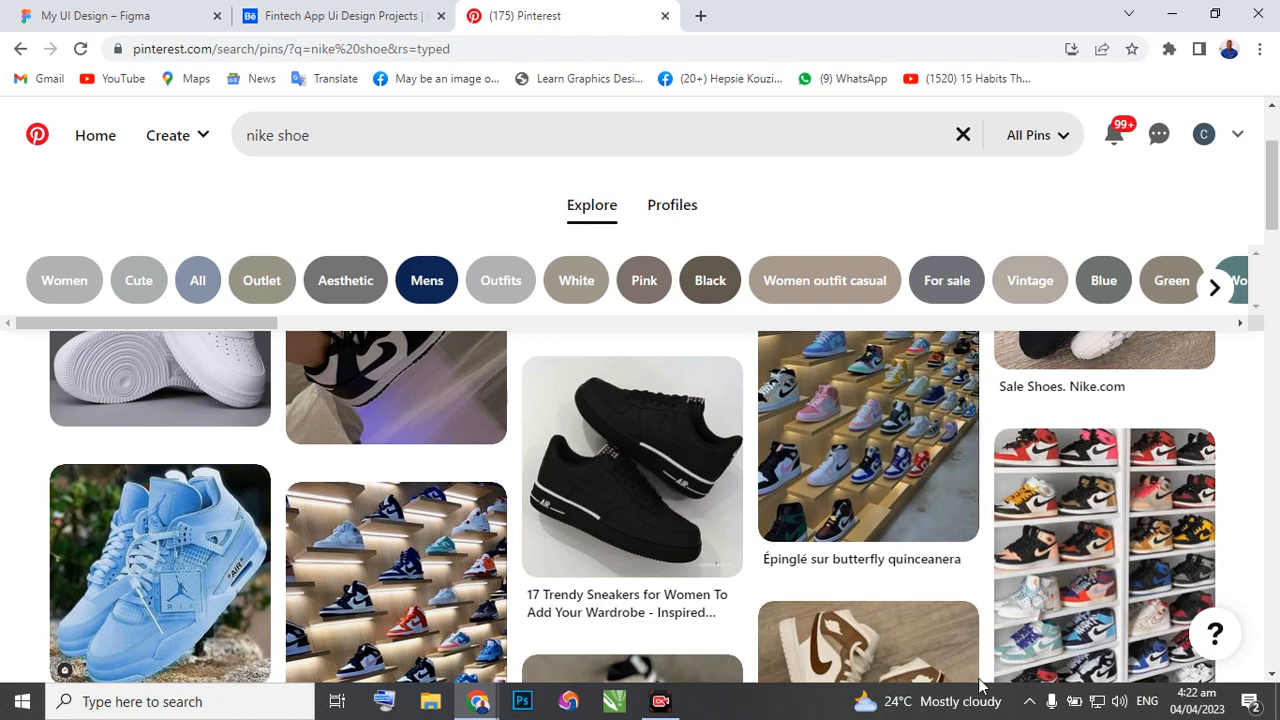
Browse the "nike shoe" pins and open the one showing beige and black high-top sneakers above a Sneakers card.
{"action": "scroll", "coordinate": [430, 472], "scroll_direction": "down", "scroll_amount": 2}
{"action": "scroll", "coordinate": [430, 472], "scroll_direction": "down", "scroll_amount": 1}
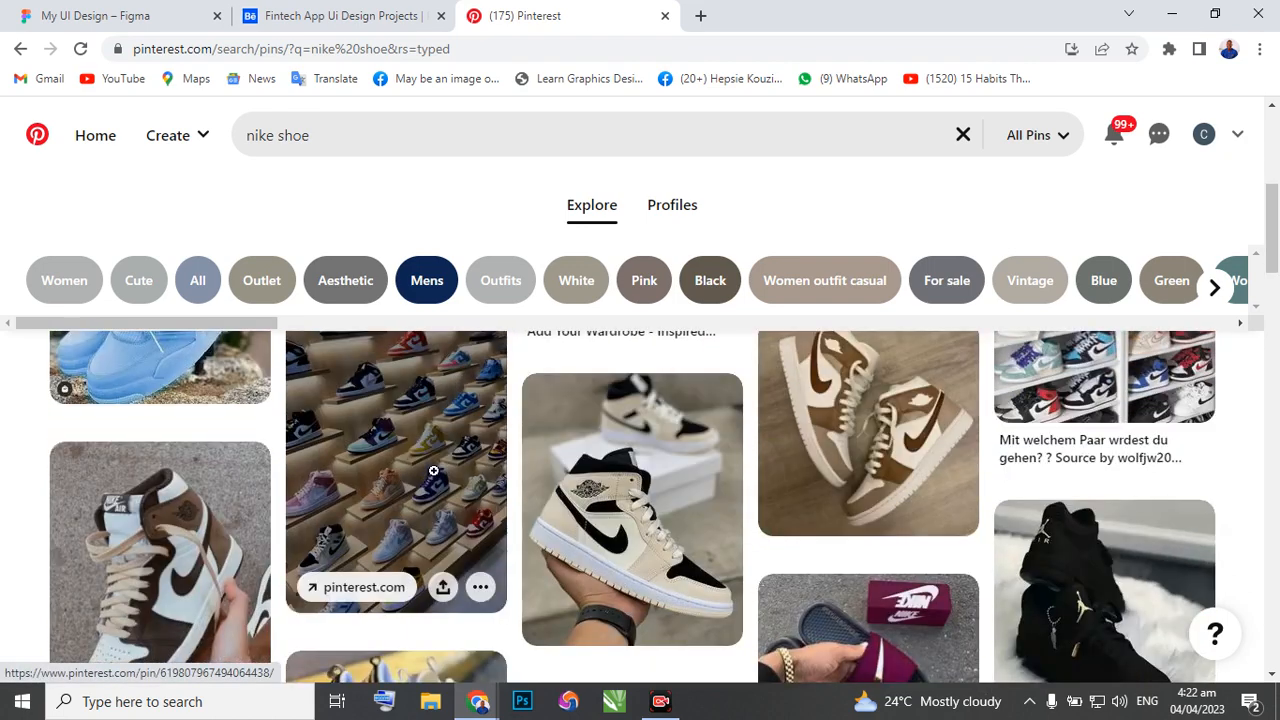
{"action": "scroll", "coordinate": [433, 470], "scroll_direction": "down", "scroll_amount": 1}
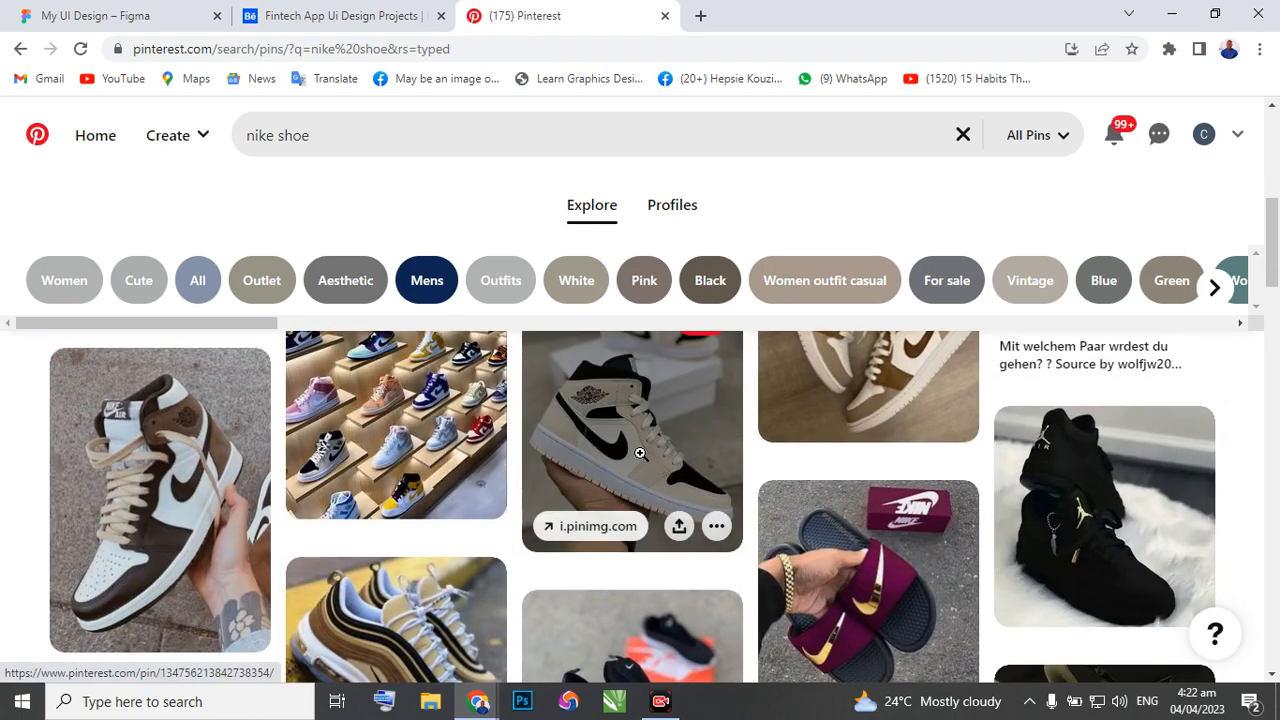
{"action": "scroll", "coordinate": [634, 449], "scroll_direction": "down", "scroll_amount": 2}
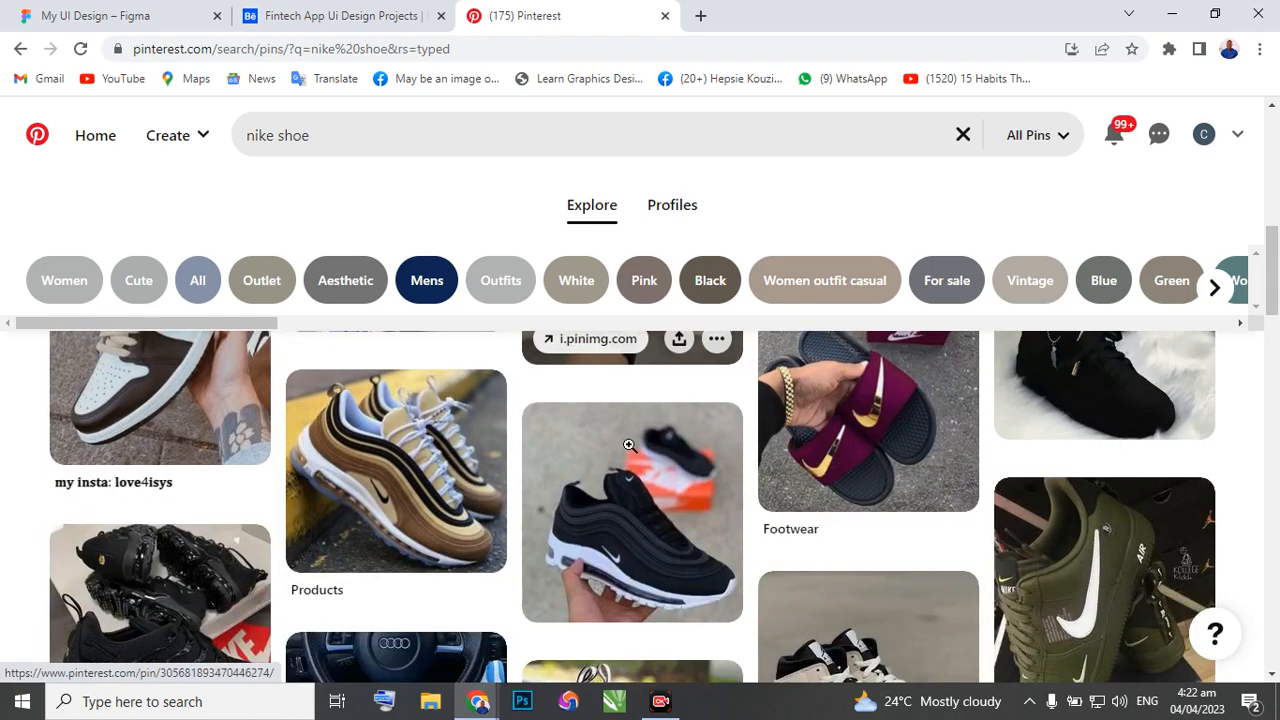
{"action": "scroll", "coordinate": [629, 445], "scroll_direction": "up", "scroll_amount": 3}
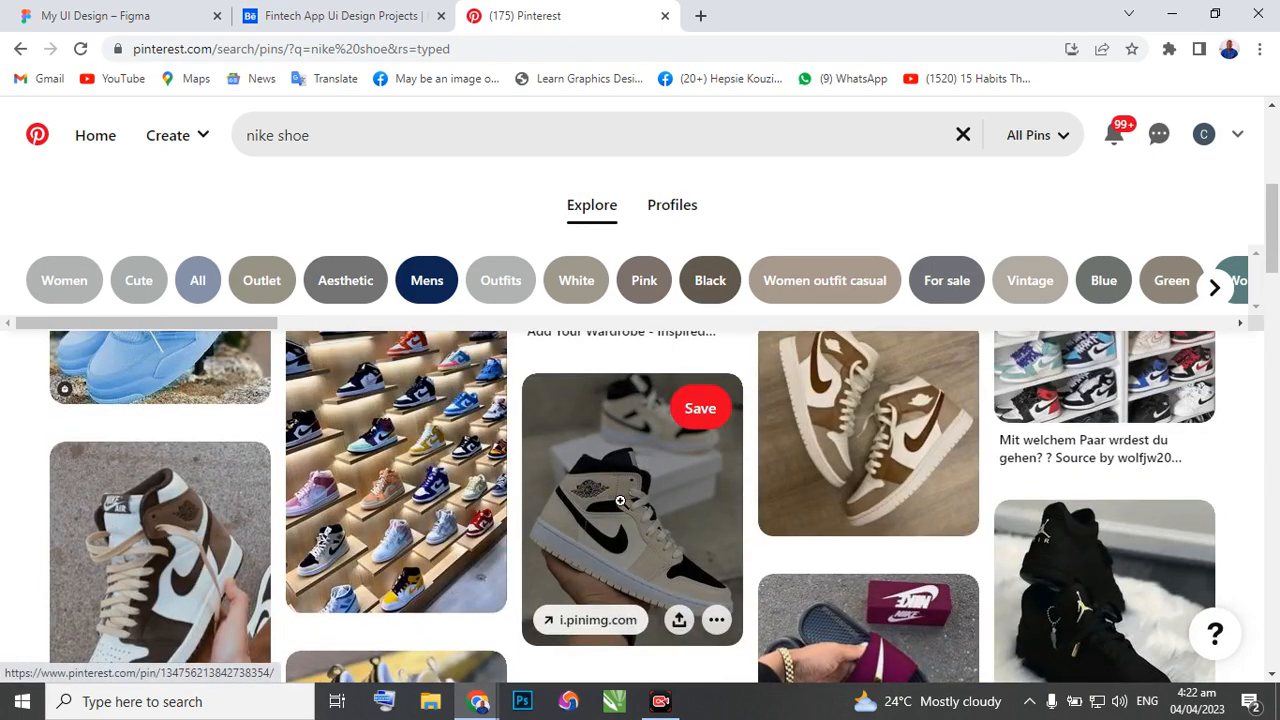
{"action": "scroll", "coordinate": [620, 500], "scroll_direction": "down", "scroll_amount": 2}
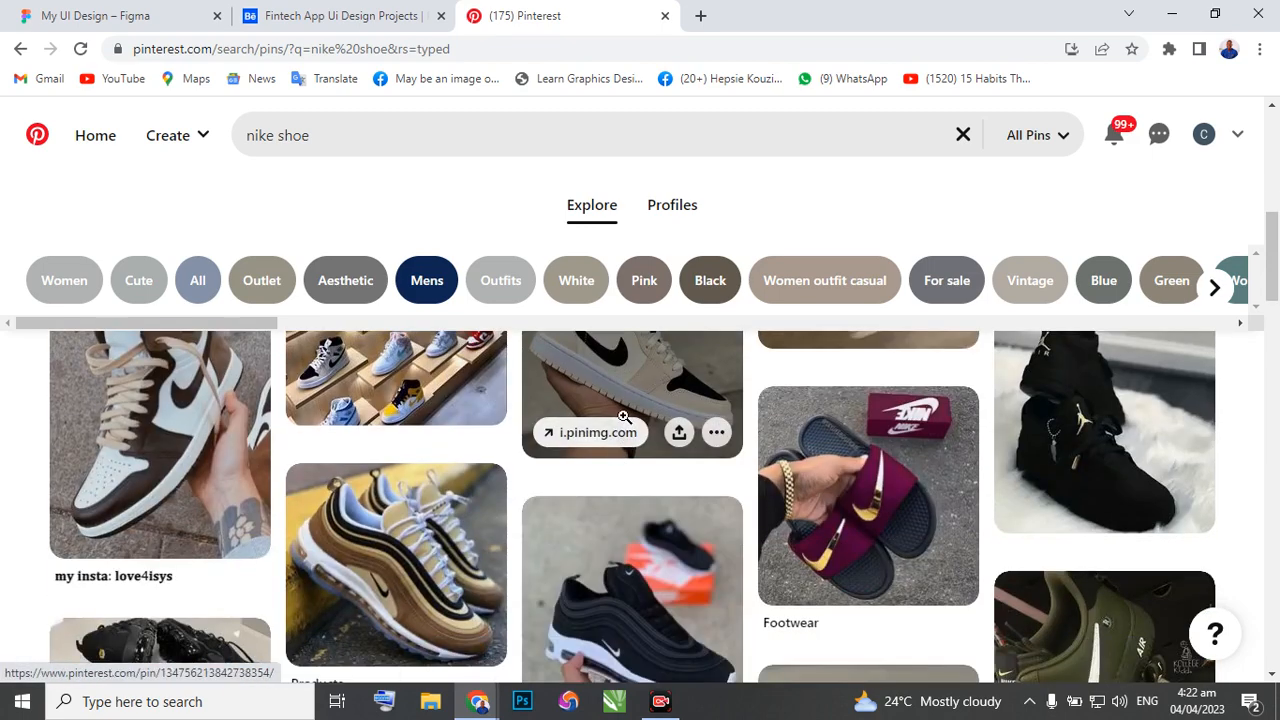
{"action": "scroll", "coordinate": [617, 430], "scroll_direction": "down", "scroll_amount": 1}
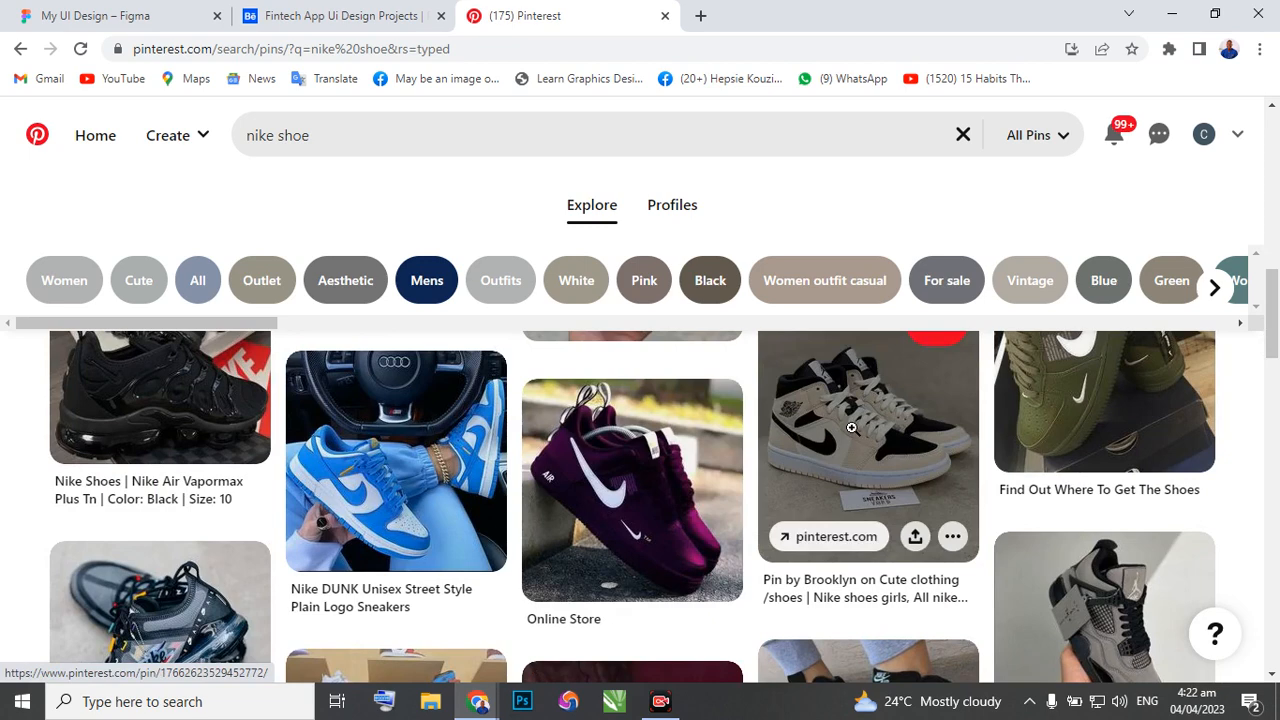
{"action": "left_click", "coordinate": [851, 428]}
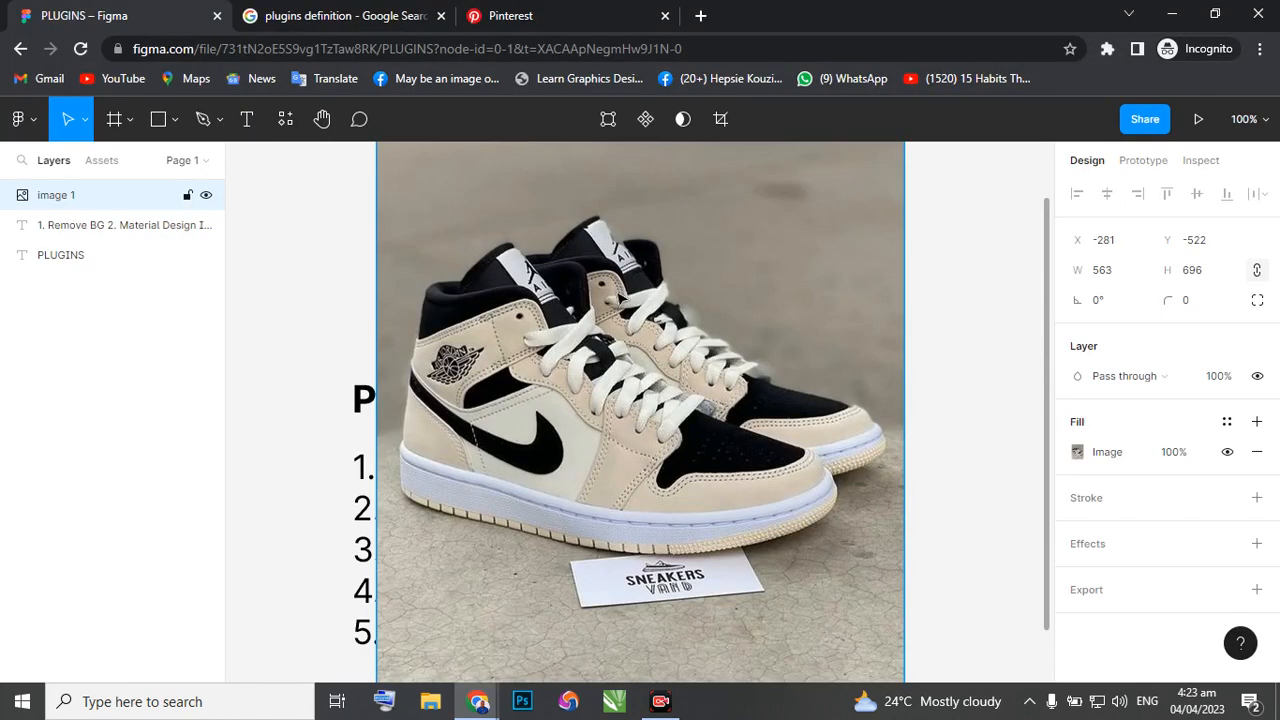
Move the sneaker image beside the plugin list in the PLUGINS file and scale it down to about 415 × 513.
{"action": "scroll", "coordinate": [618, 300], "scroll_direction": "down", "scroll_amount": 5}
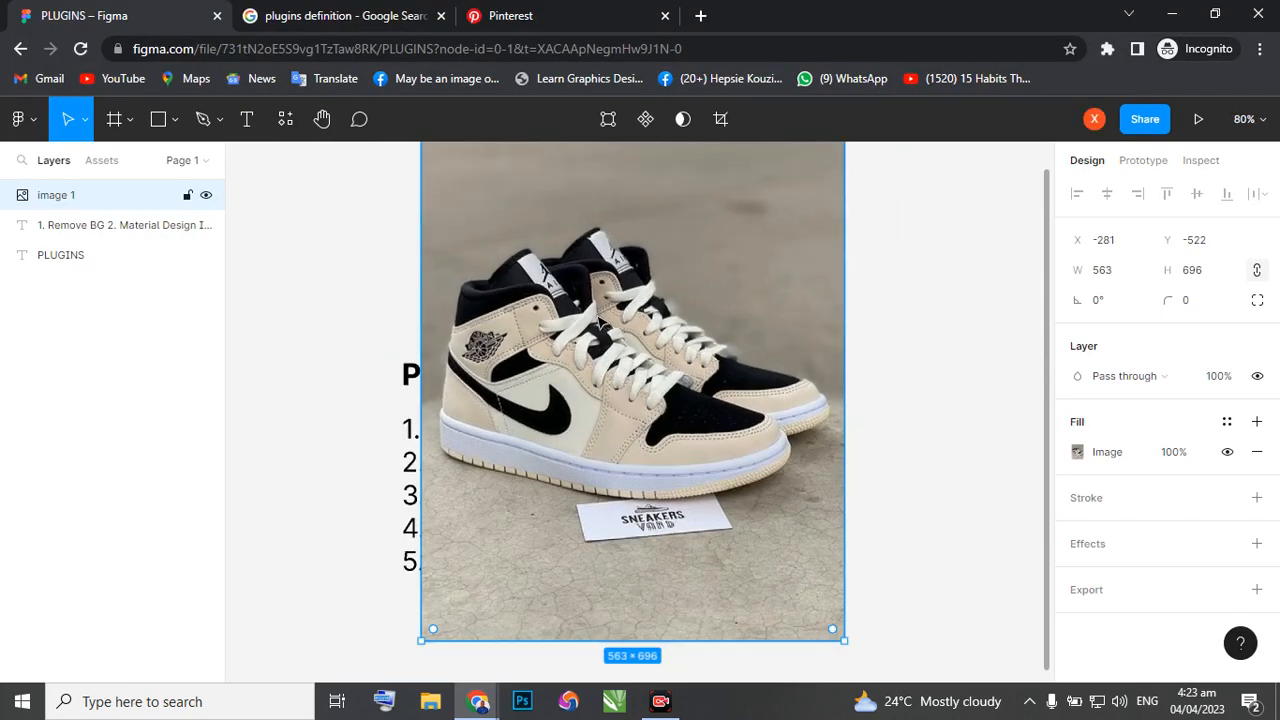
{"action": "left_click_drag", "start_coordinate": [626, 290], "coordinate": [827, 297]}
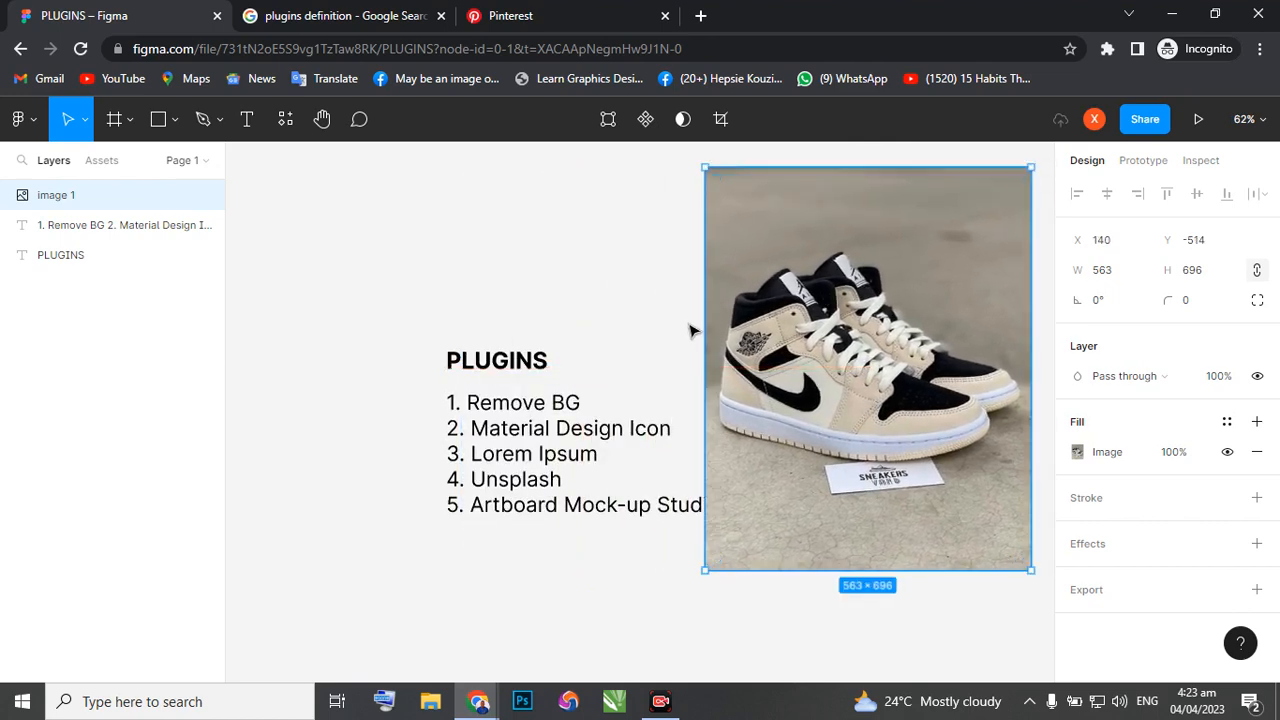
{"action": "key", "text": "k"}
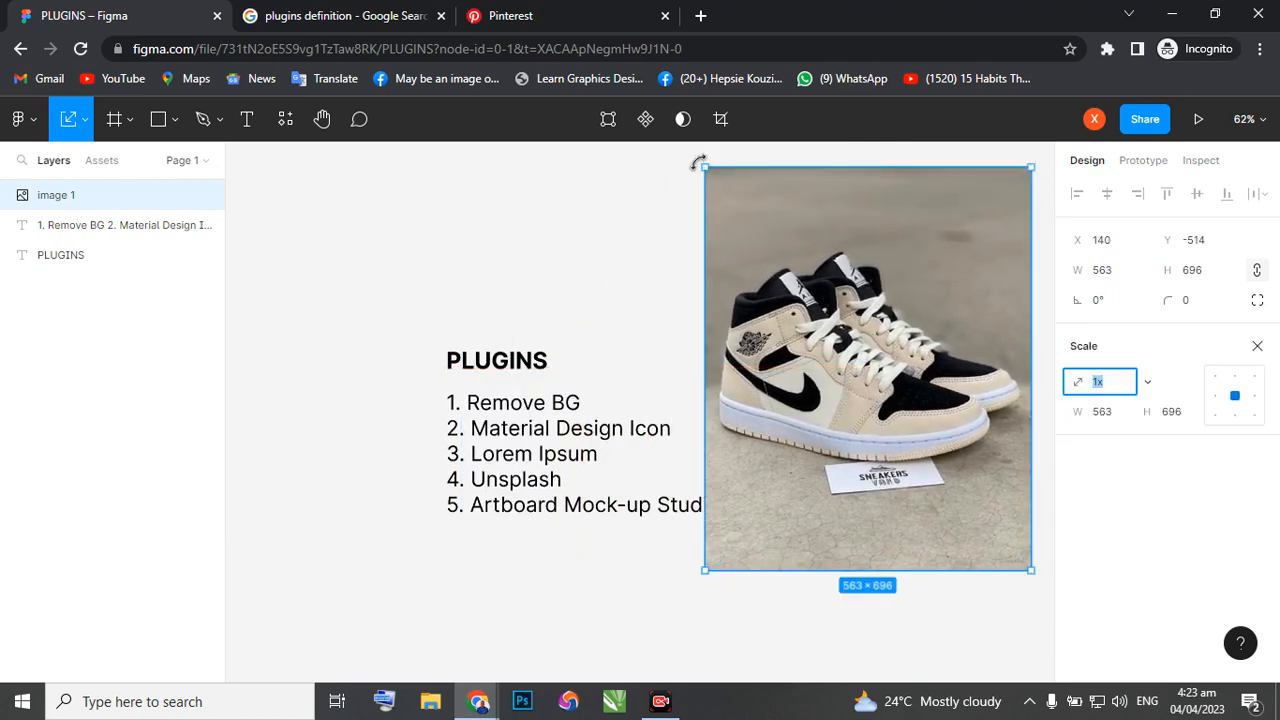
{"action": "left_click_drag", "start_coordinate": [733, 218], "coordinate": [796, 325]}
{"action": "key", "text": "v"}
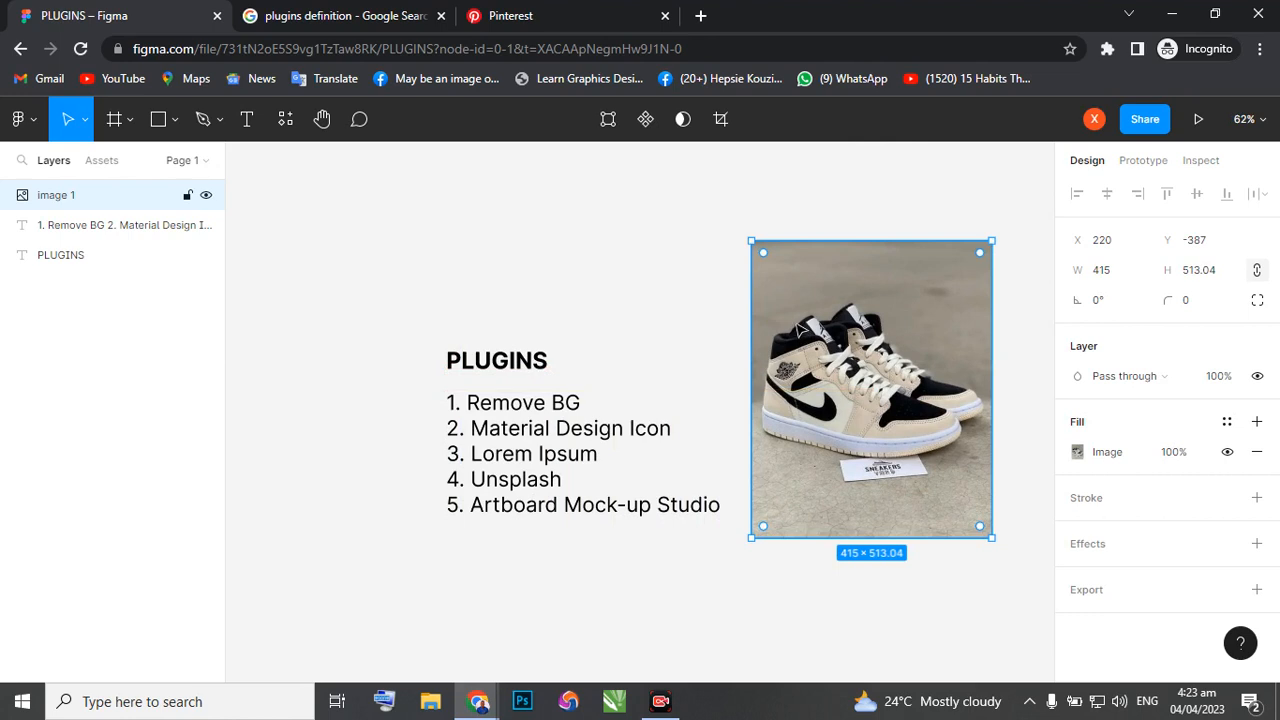
Run the recently used Remove BG plugin on the selected sneaker image.
{"action": "right_click", "coordinate": [794, 322]}
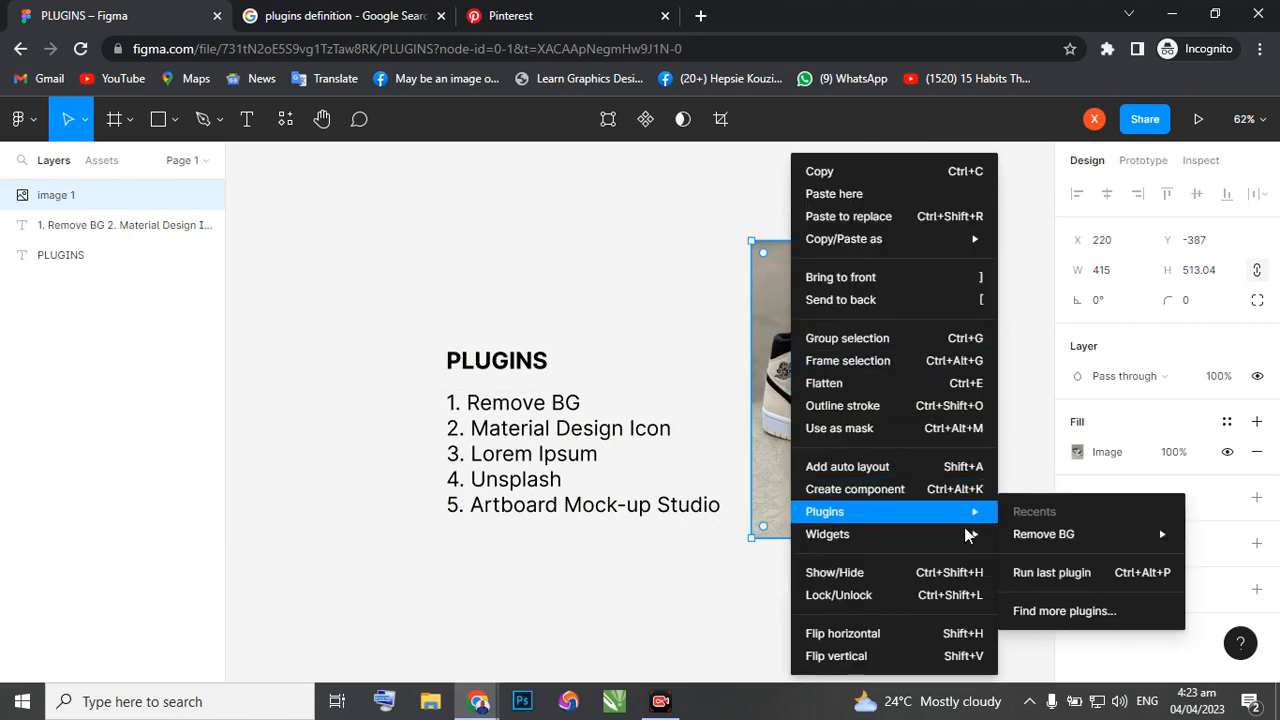
{"action": "mouse_move", "coordinate": [965, 513]}
{"action": "mouse_move", "coordinate": [1050, 534]}
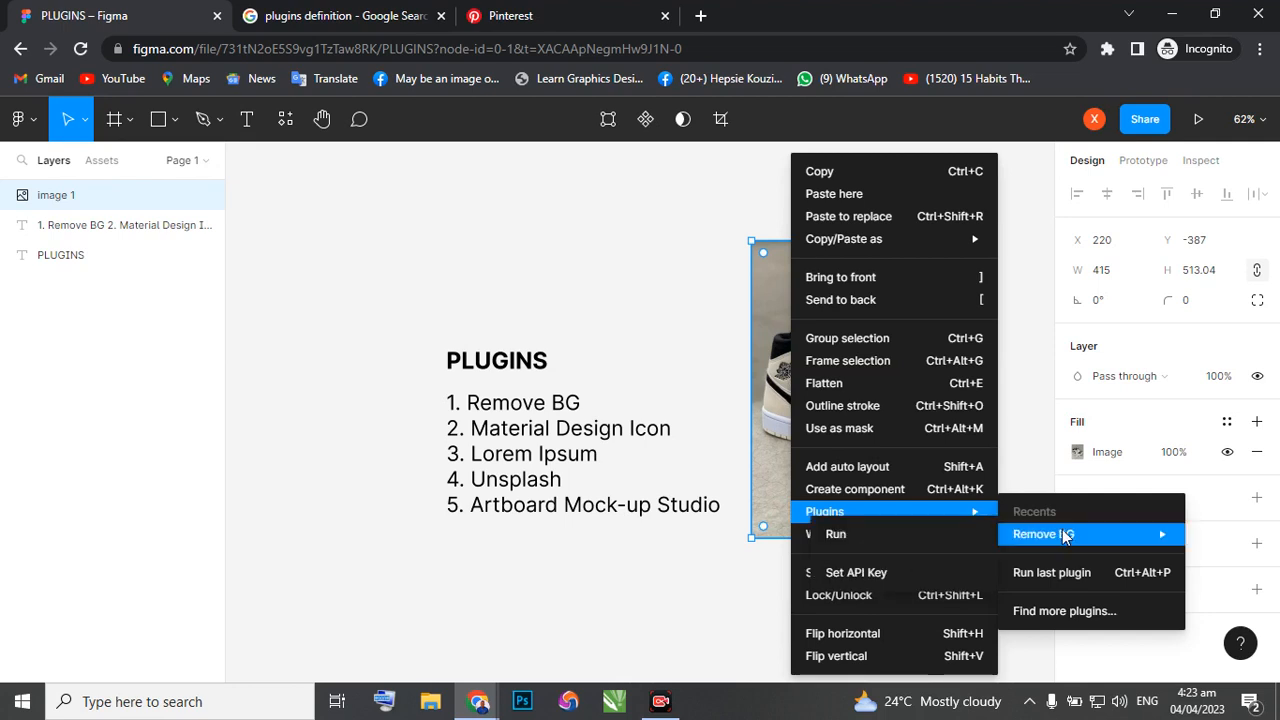
{"action": "left_click", "coordinate": [842, 538]}
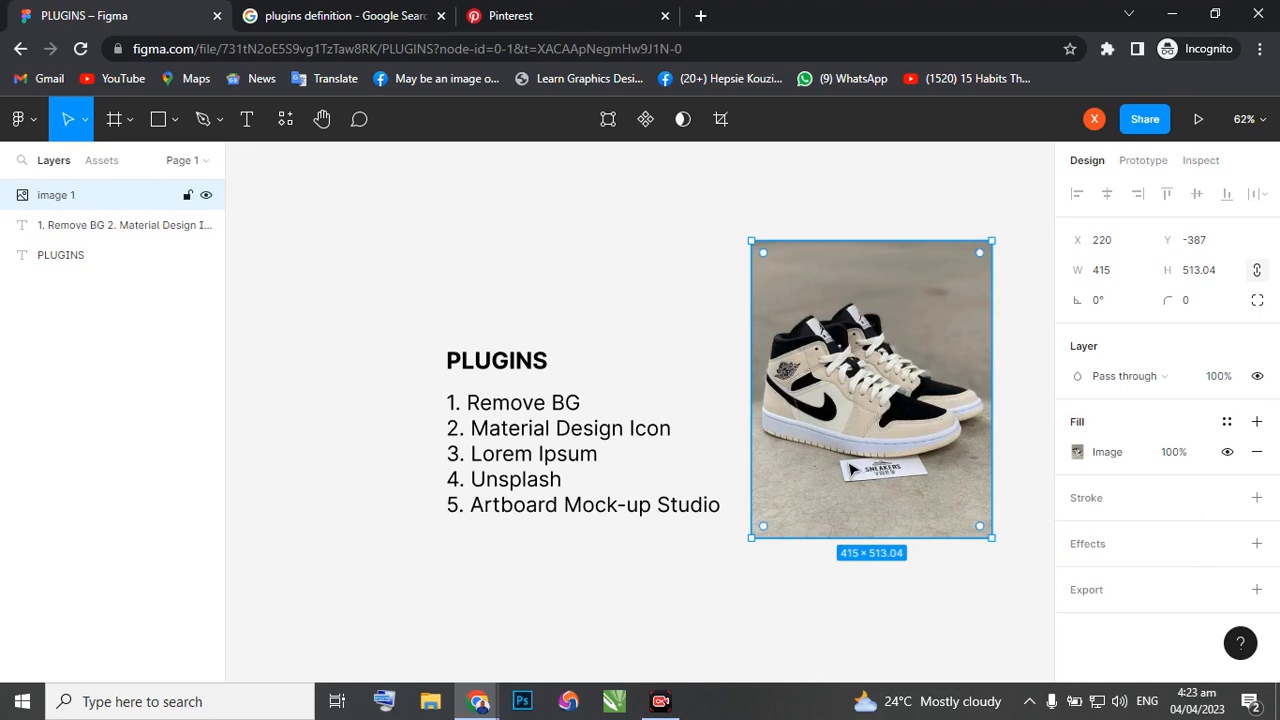
Open the Remove BG plugin's API key setup for the selected sneaker image.
{"action": "right_click", "coordinate": [889, 344]}
{"action": "mouse_move", "coordinate": [926, 512]}
{"action": "mouse_move", "coordinate": [792, 549]}
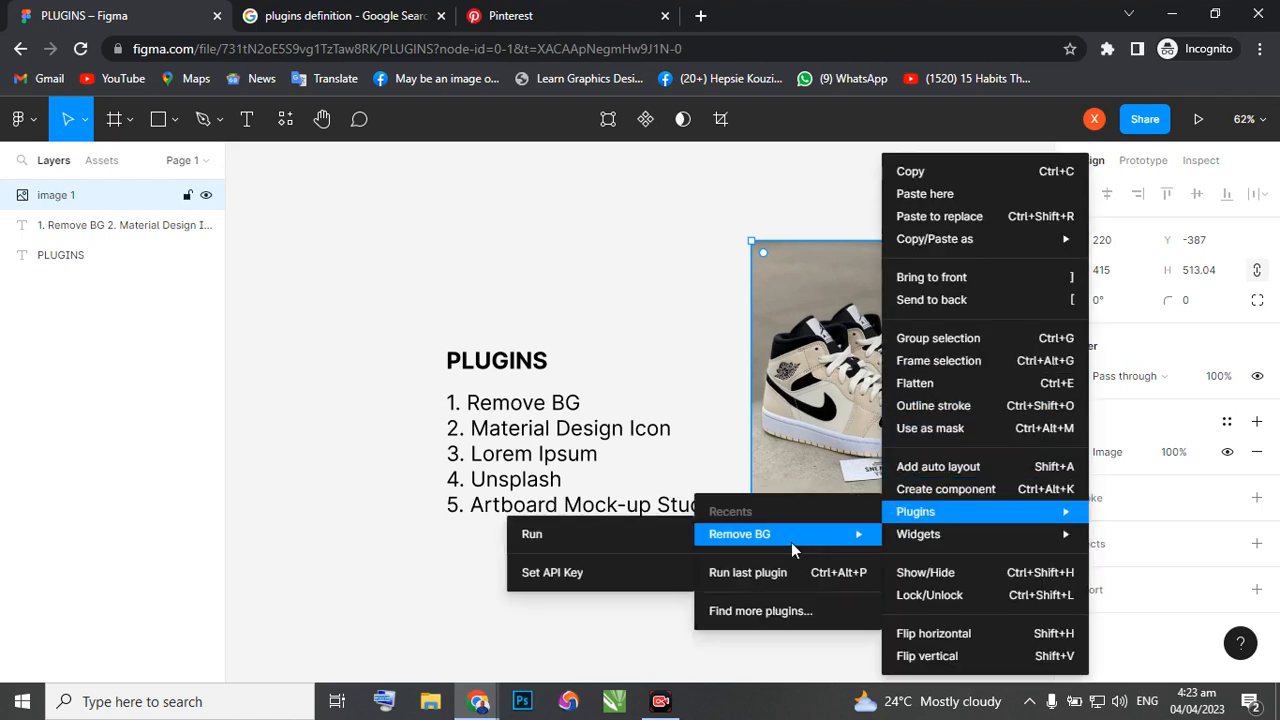
{"action": "left_click", "coordinate": [548, 578]}
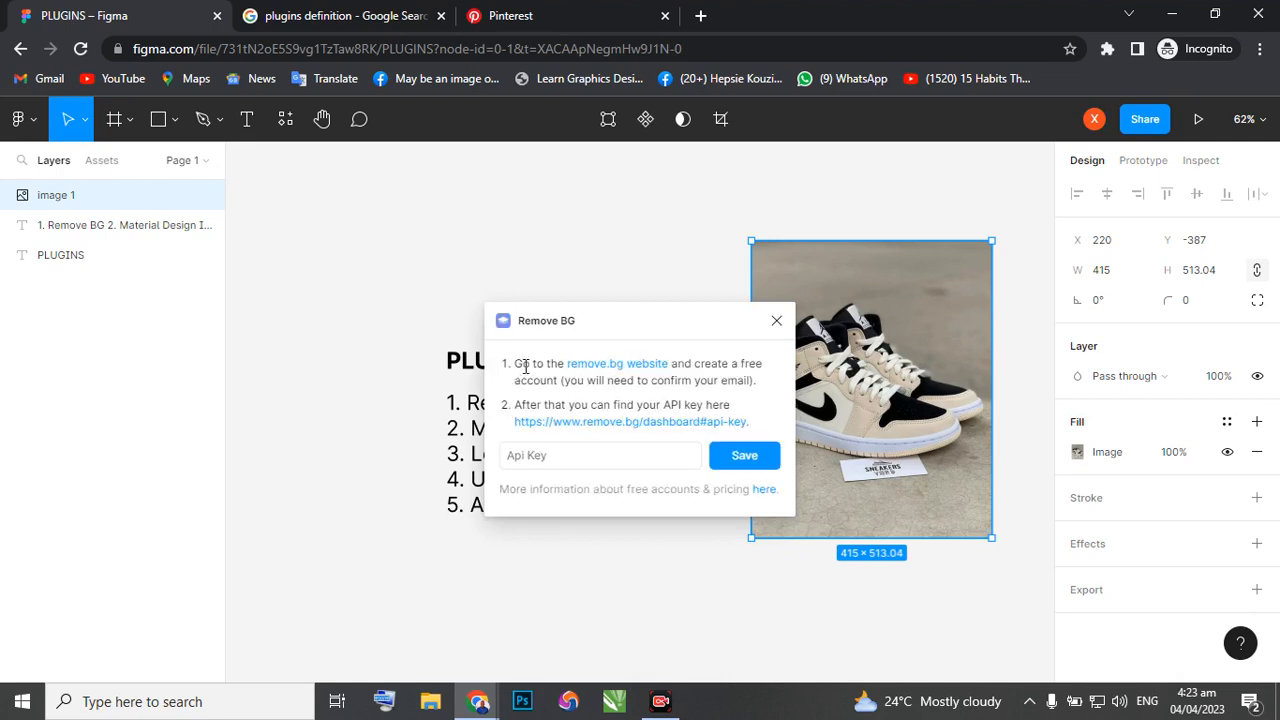
Open the plugin's remove.bg website and API key dashboard links in new tabs, and copy the dashboard link address.
{"action": "right_click", "coordinate": [641, 367]}
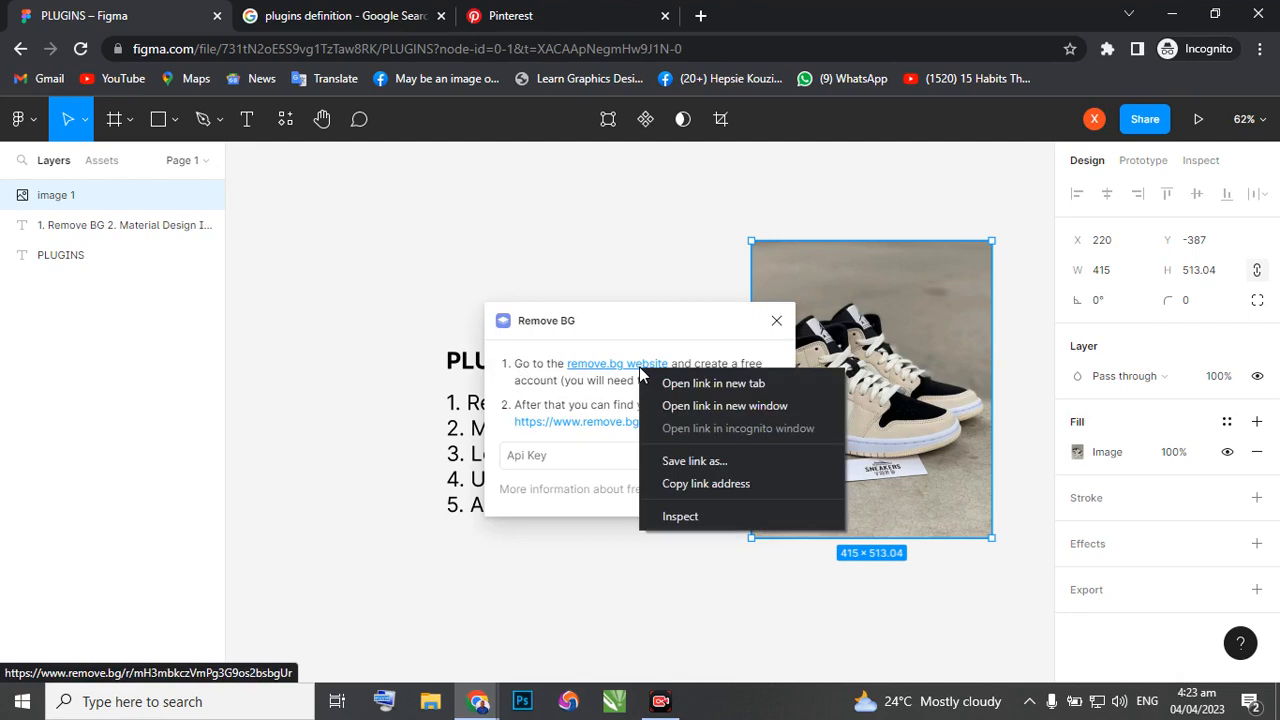
{"action": "left_click", "coordinate": [697, 386]}
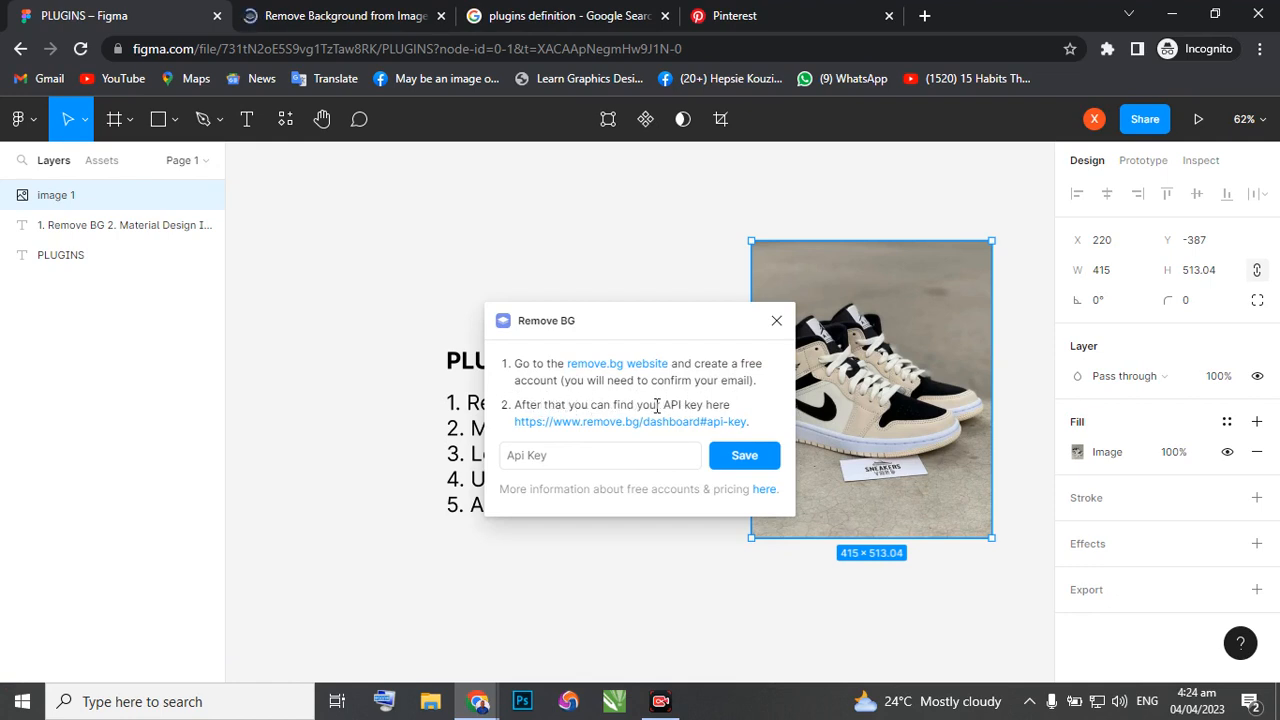
{"action": "right_click", "coordinate": [594, 427]}
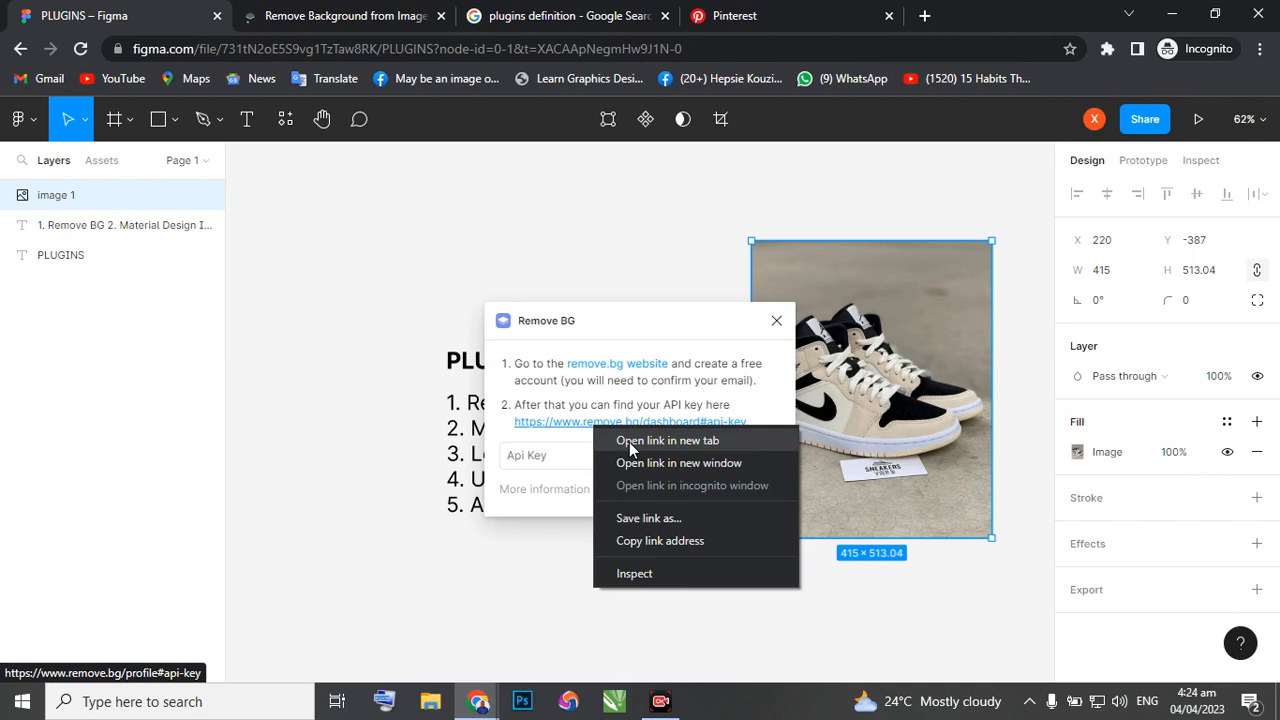
{"action": "left_click", "coordinate": [629, 442]}
{"action": "right_click", "coordinate": [663, 422]}
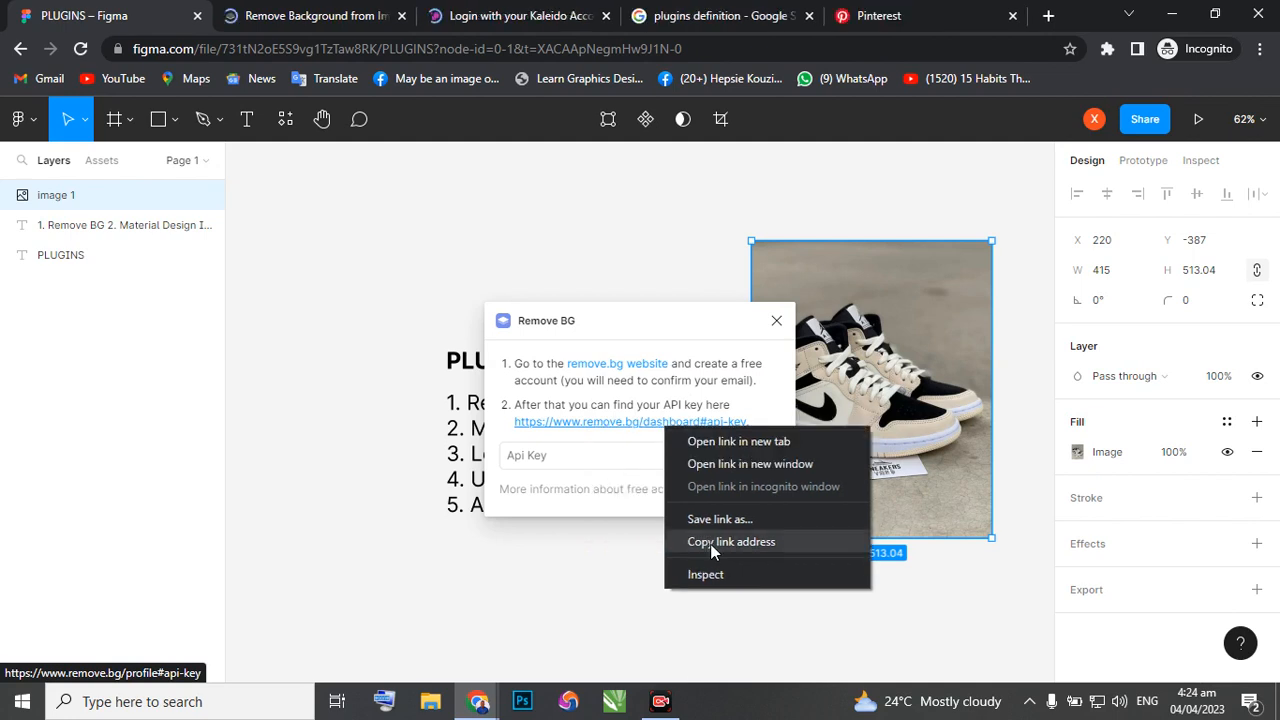
{"action": "left_click", "coordinate": [710, 542]}
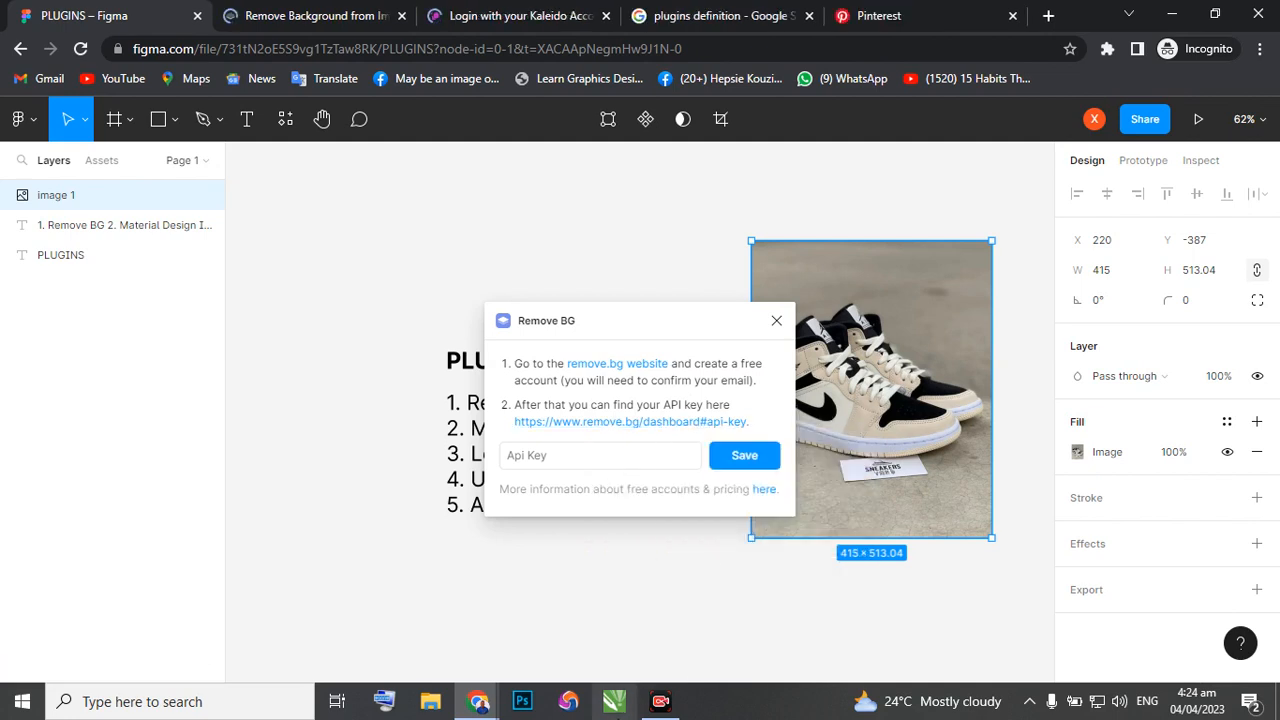
Look over the remove.bg home page and sign in to remove.bg with a Google account in the My UI Design browser window.
{"action": "left_click", "coordinate": [270, 16]}
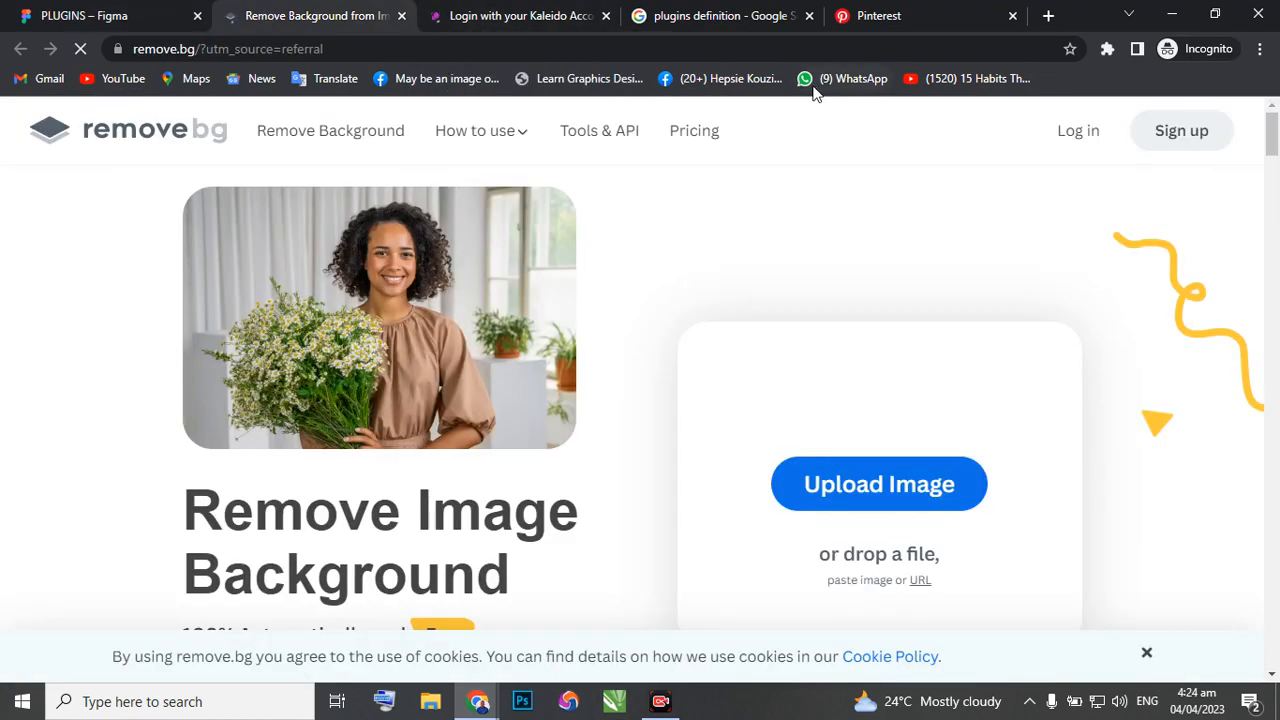
{"action": "scroll", "coordinate": [578, 341], "scroll_direction": "down", "scroll_amount": 3}
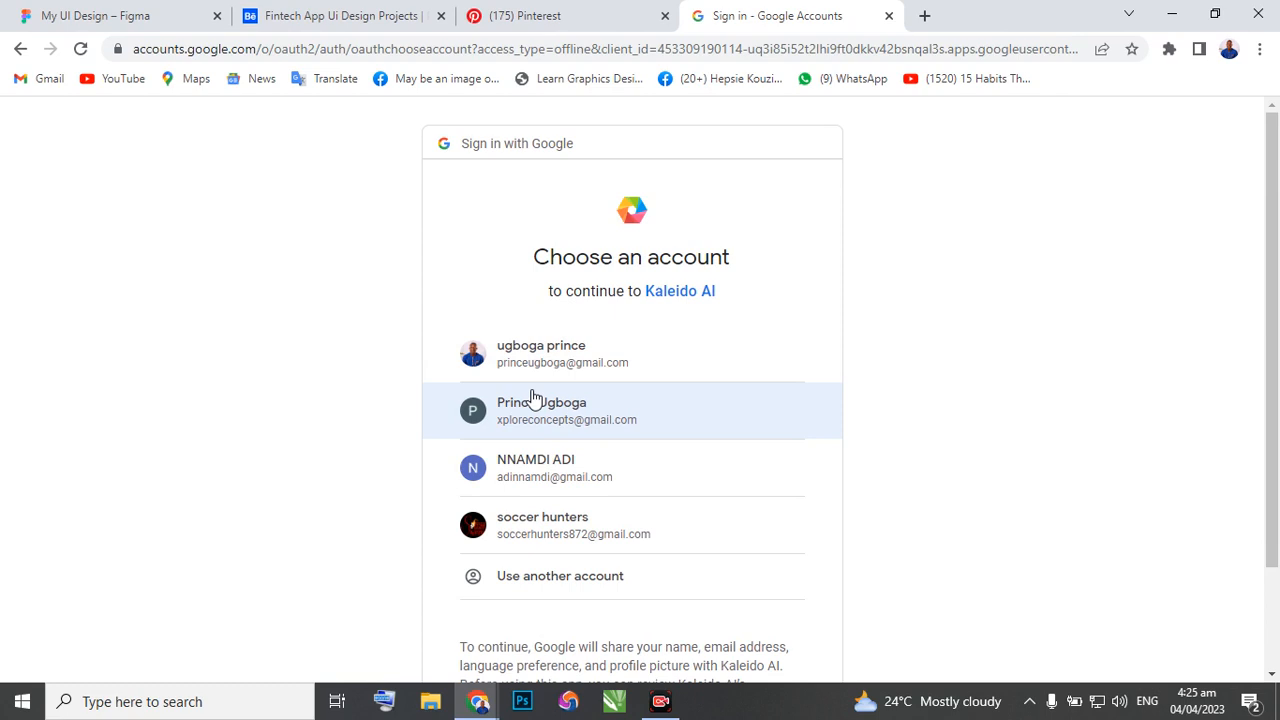
{"action": "left_click", "coordinate": [533, 398]}
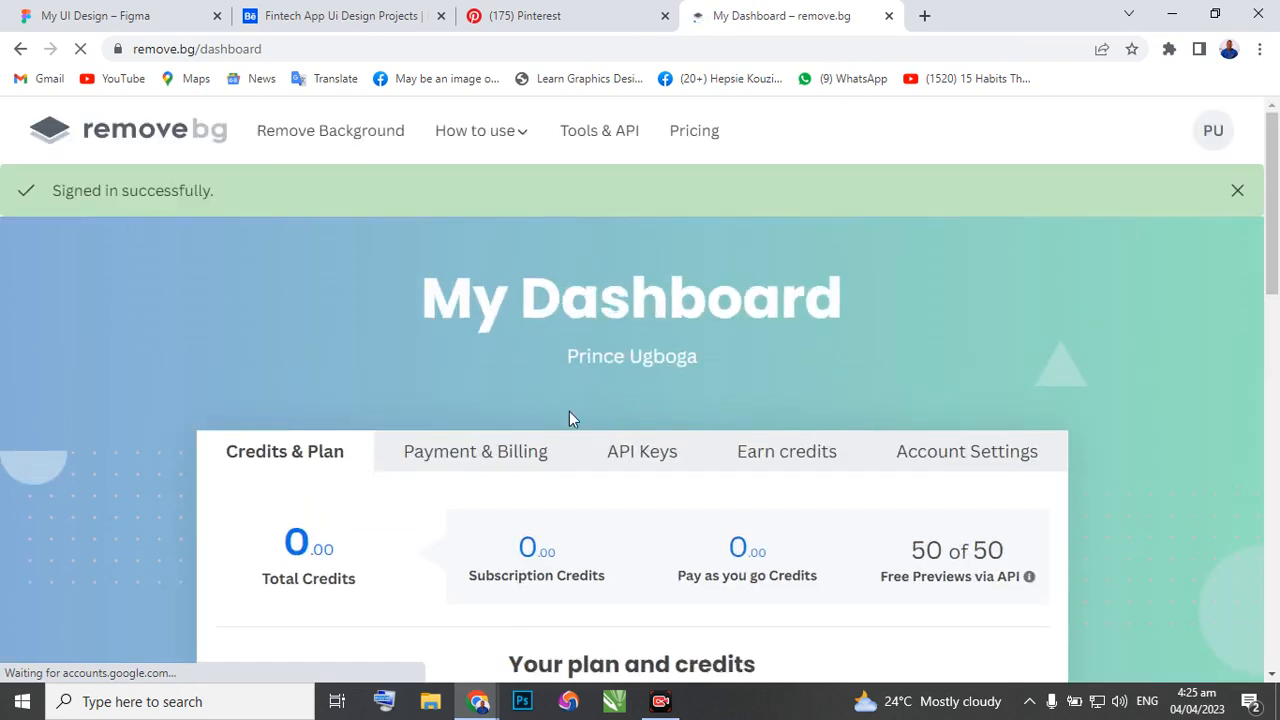
Create a new API key with the default label in the remove.bg dashboard and copy the key.
{"action": "left_click", "coordinate": [630, 450]}
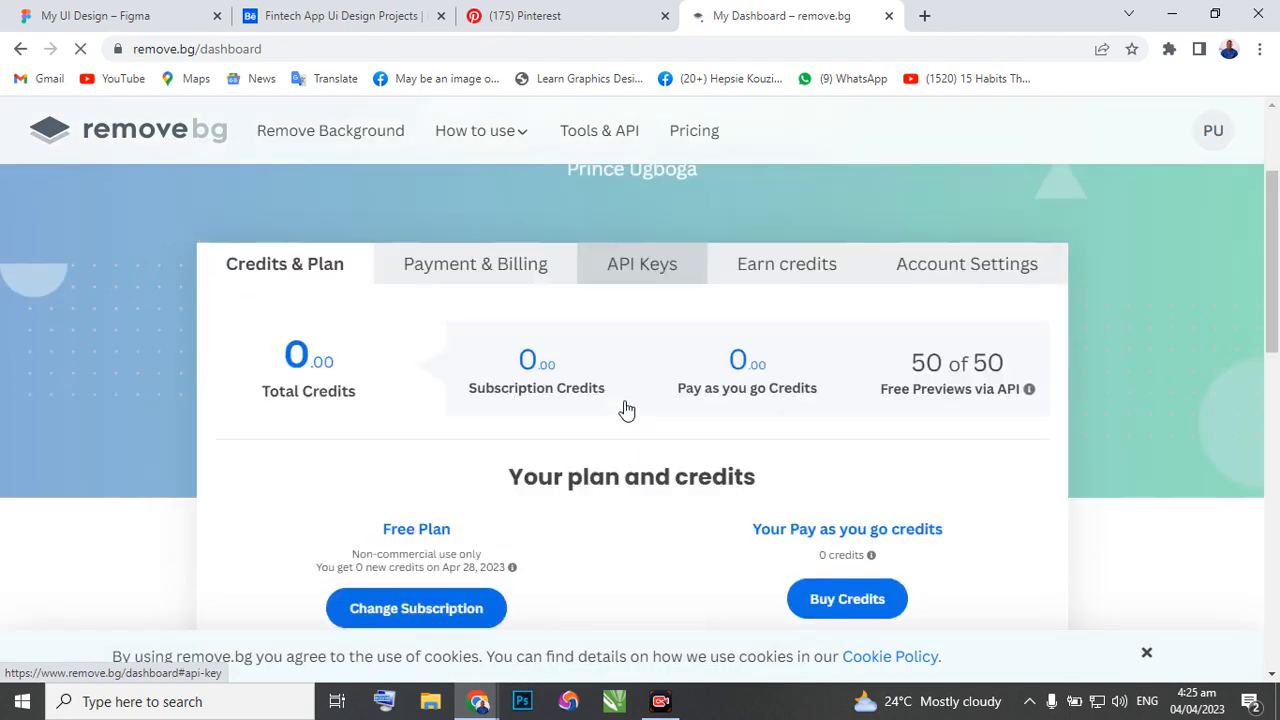
{"action": "left_click", "coordinate": [635, 268]}
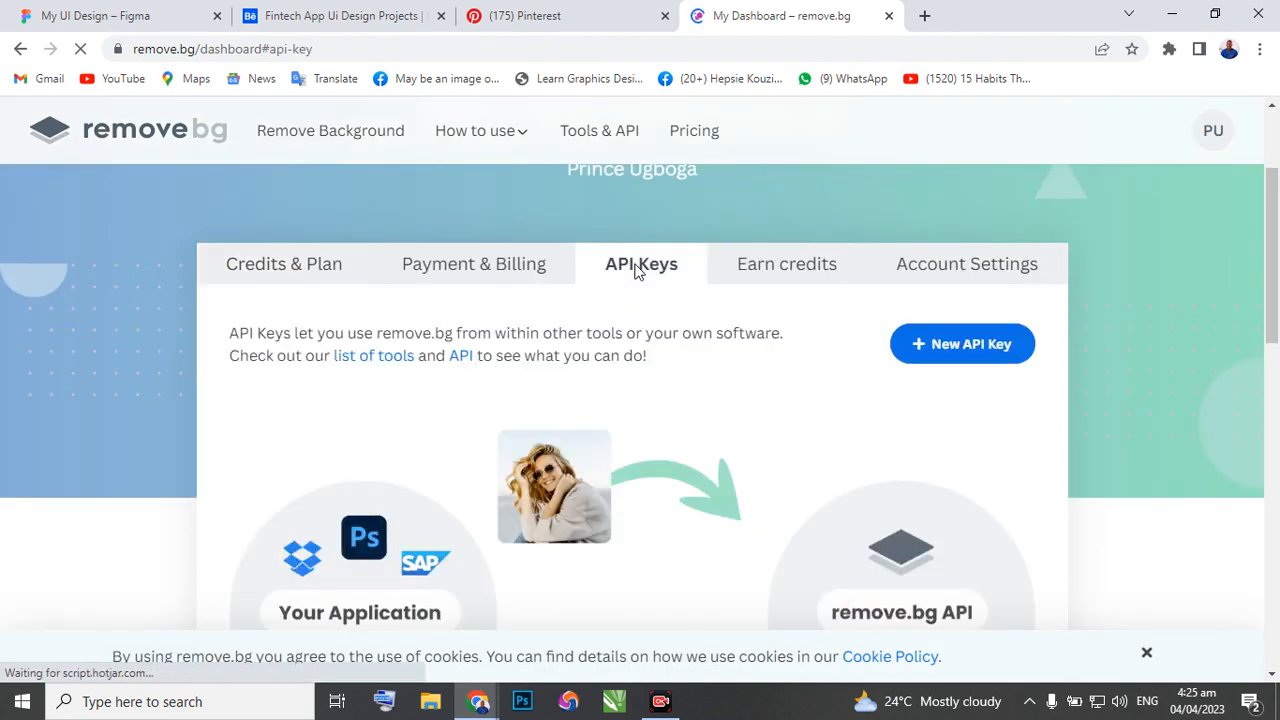
{"action": "scroll", "coordinate": [620, 335], "scroll_direction": "down", "scroll_amount": 2}
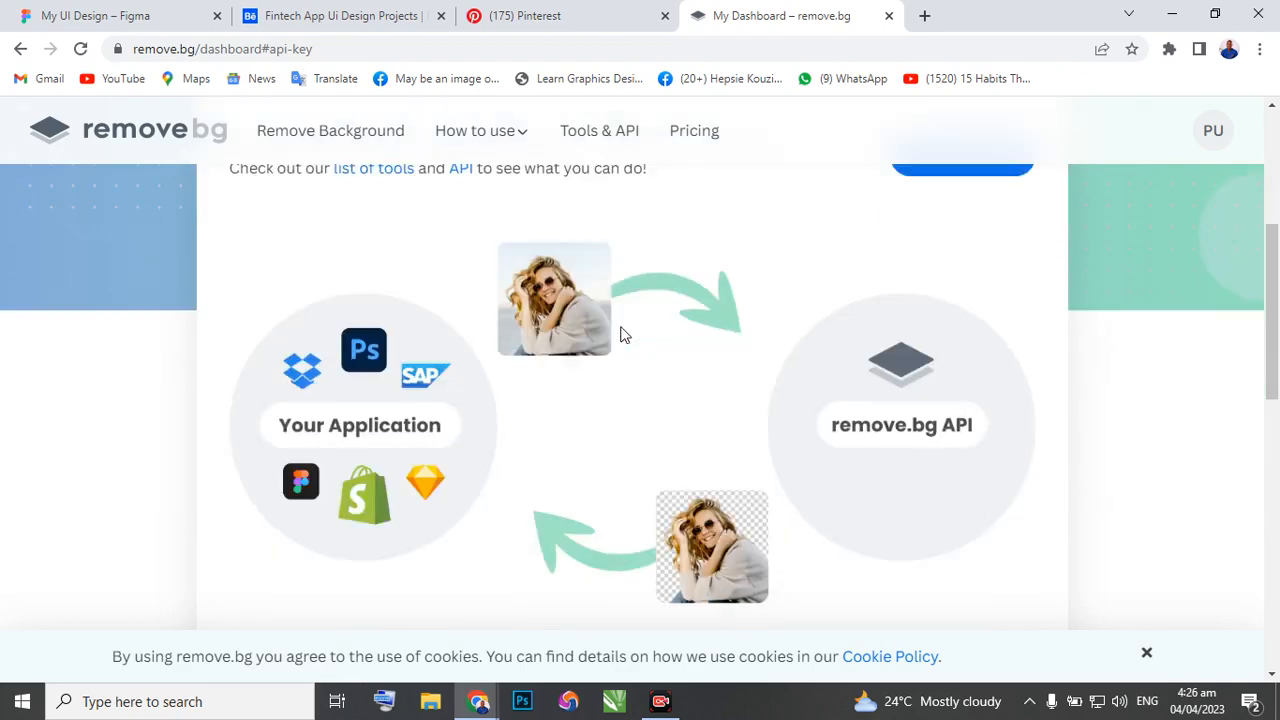
{"action": "scroll", "coordinate": [620, 335], "scroll_direction": "up", "scroll_amount": 2}
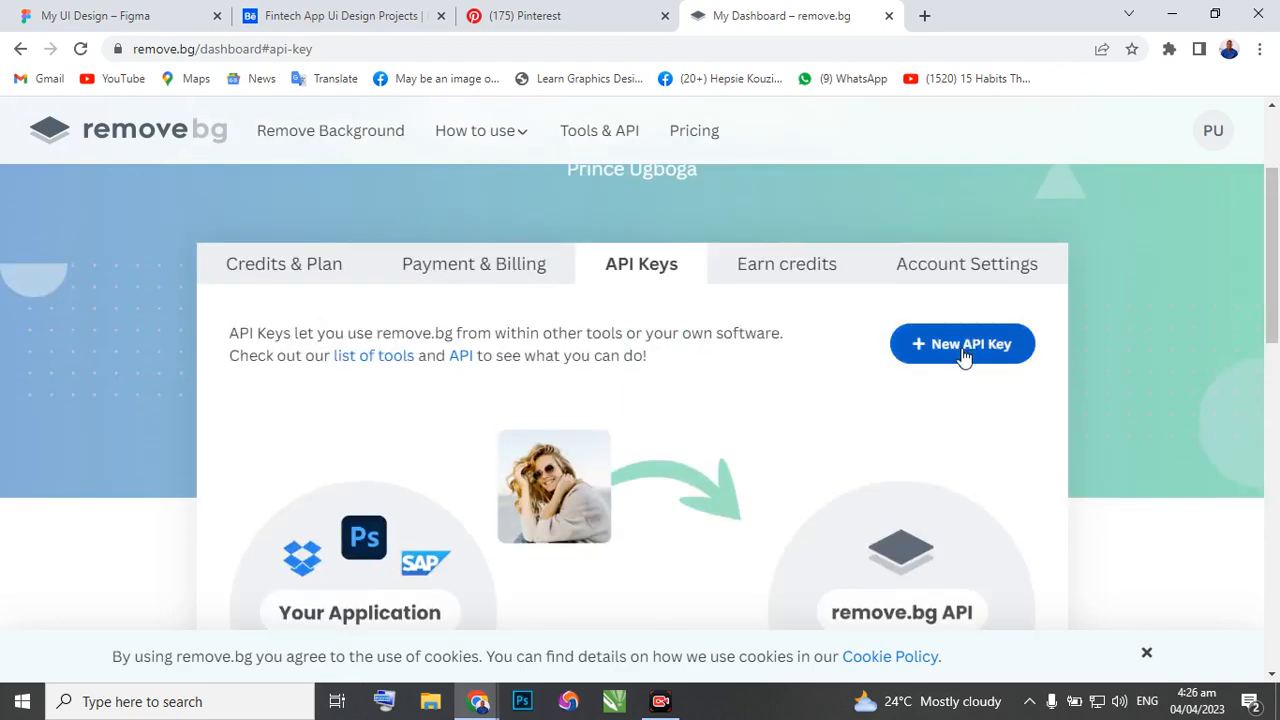
{"action": "left_click", "coordinate": [962, 345]}
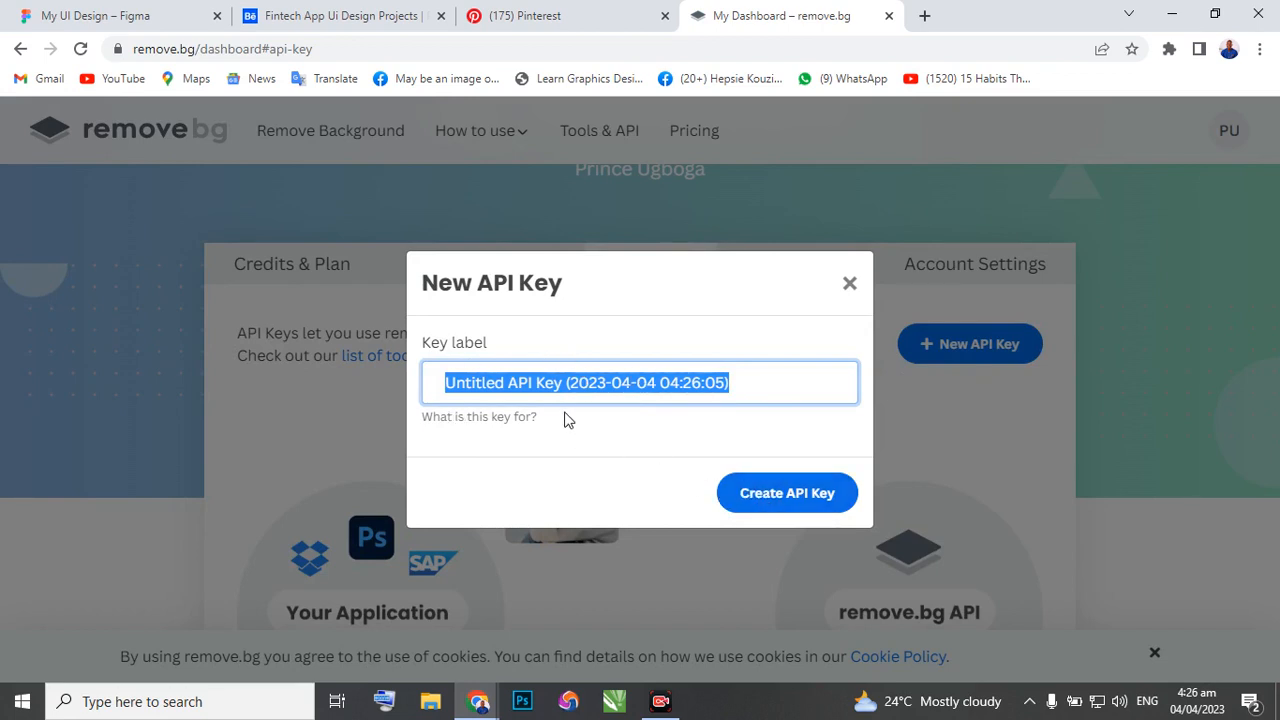
{"action": "left_click", "coordinate": [768, 502]}
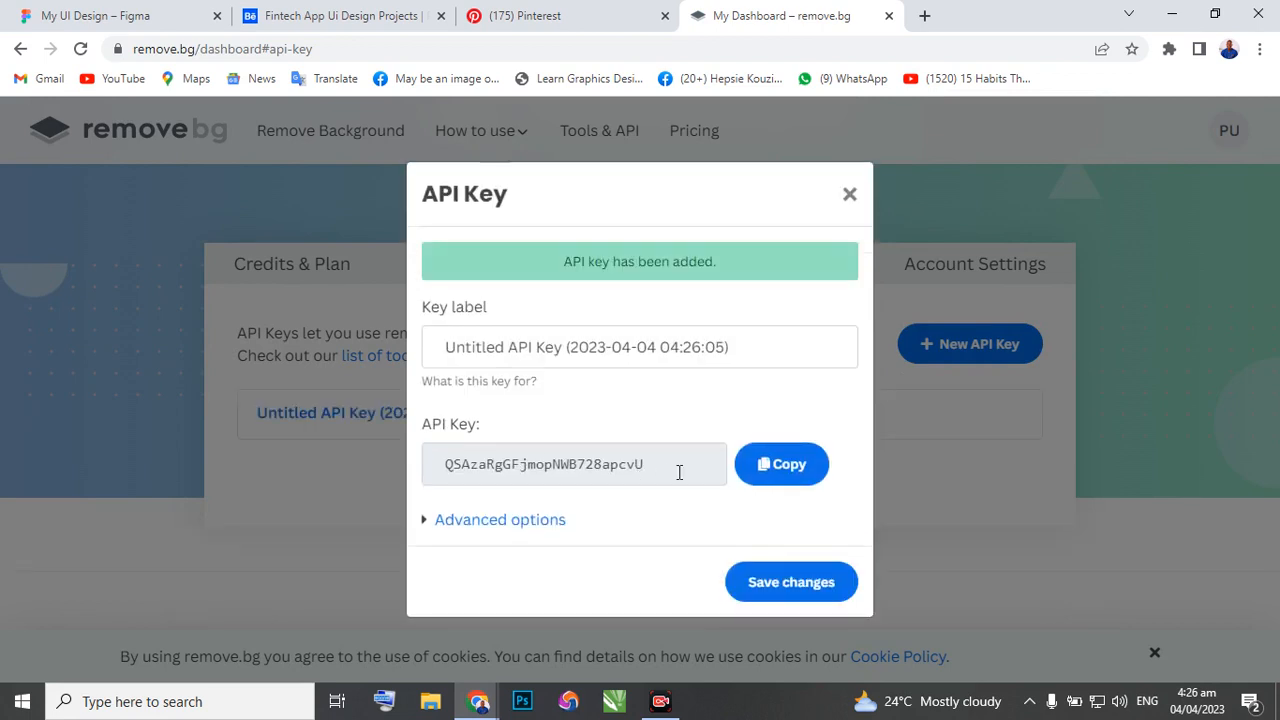
{"action": "left_click", "coordinate": [779, 480]}
{"action": "key", "text": "ctrl+c"}
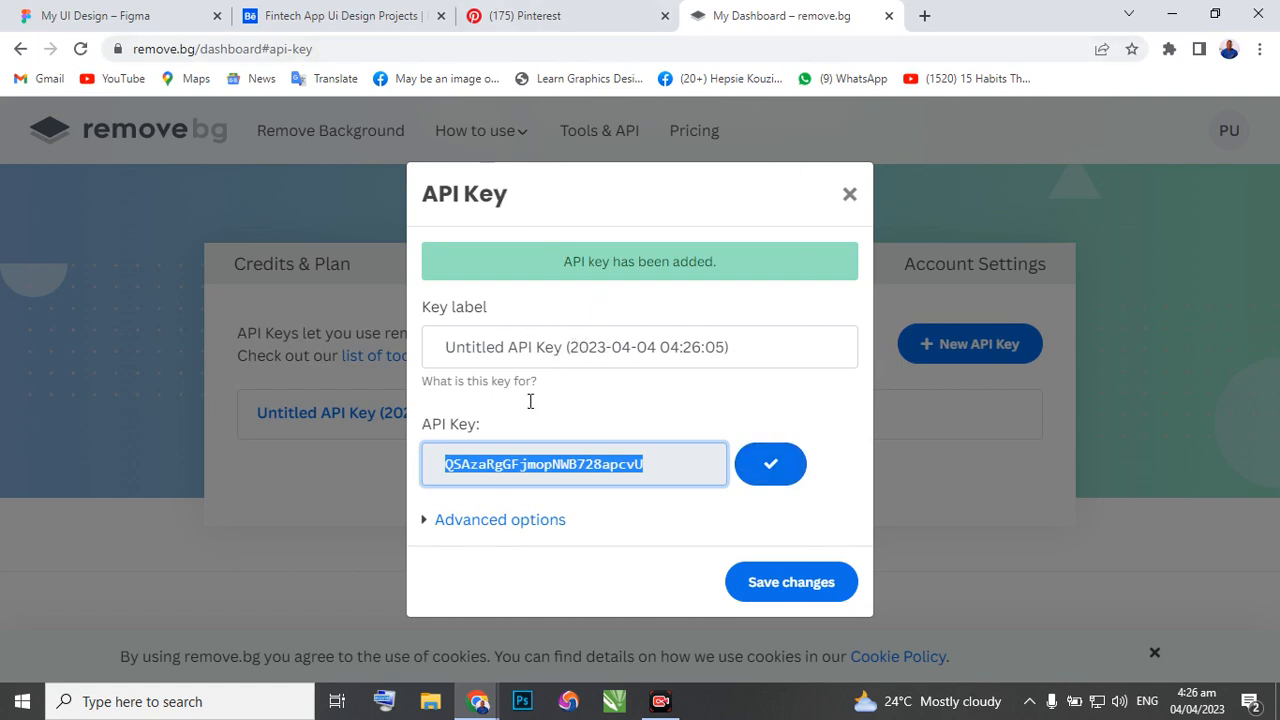
Return to the PLUGINS file, paste the API key into the Remove BG setup and save it.
{"action": "mouse_move", "coordinate": [478, 701]}
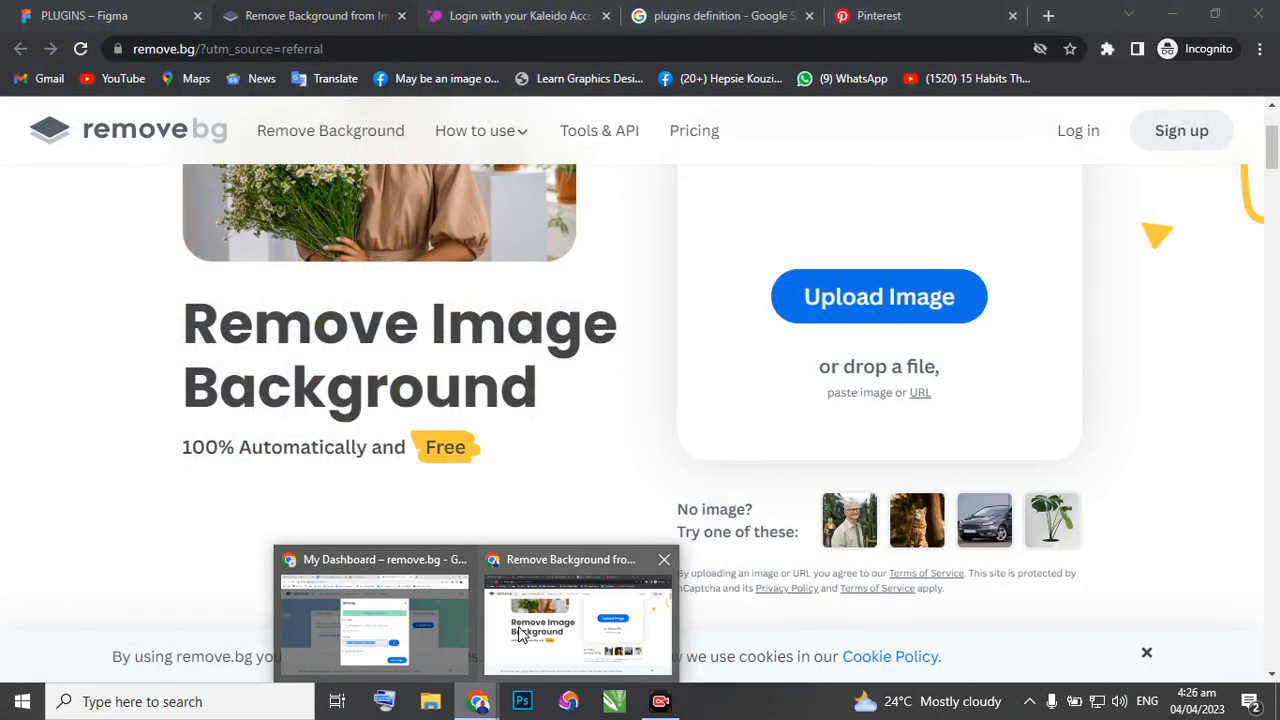
{"action": "left_click", "coordinate": [518, 632]}
{"action": "left_click", "coordinate": [126, 14]}
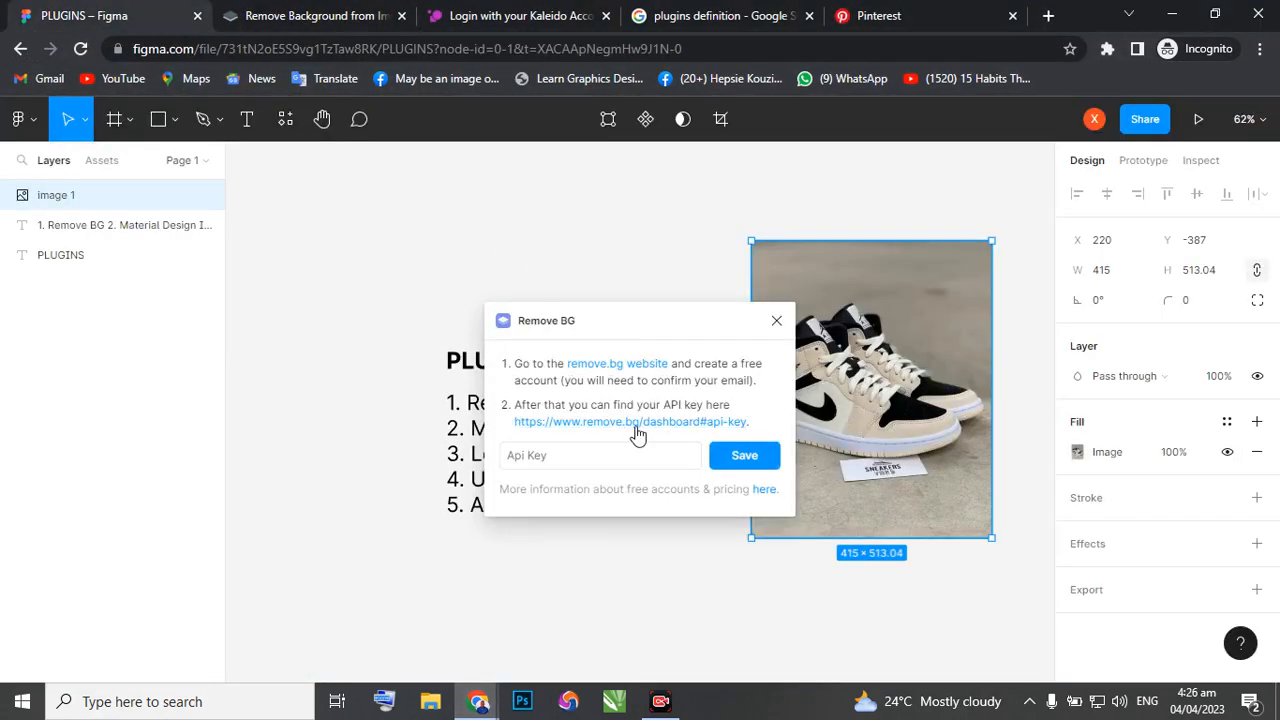
{"action": "left_click", "coordinate": [666, 453]}
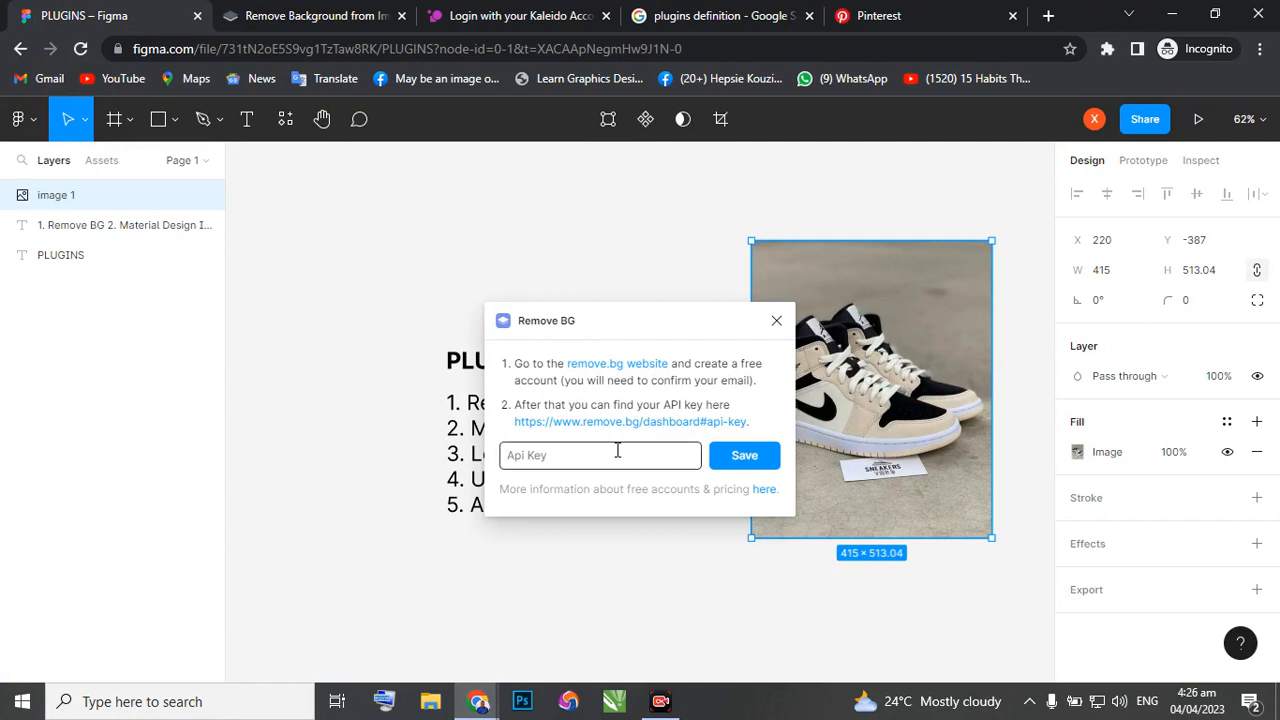
{"action": "key", "text": "ctrl+v"}
{"action": "left_click", "coordinate": [742, 464]}
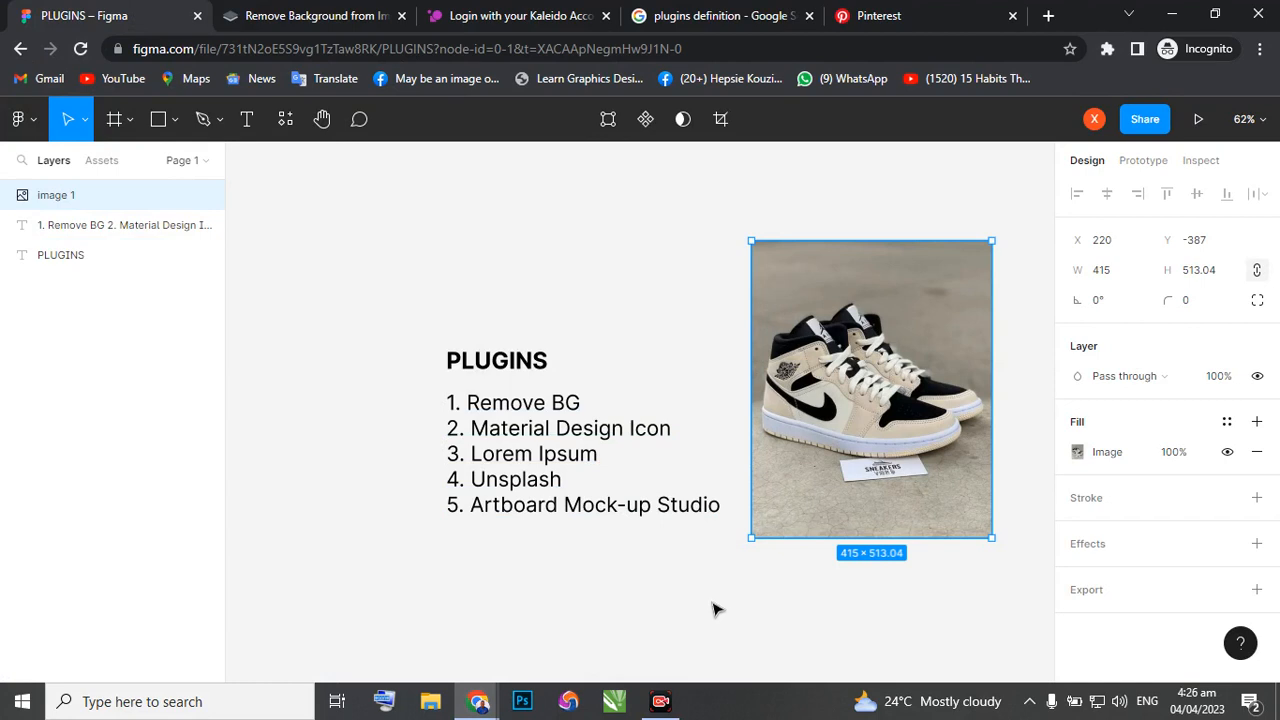
Run the Remove BG plugin on the sneaker image to remove its background.
{"action": "right_click", "coordinate": [857, 302]}
{"action": "mouse_move", "coordinate": [905, 518]}
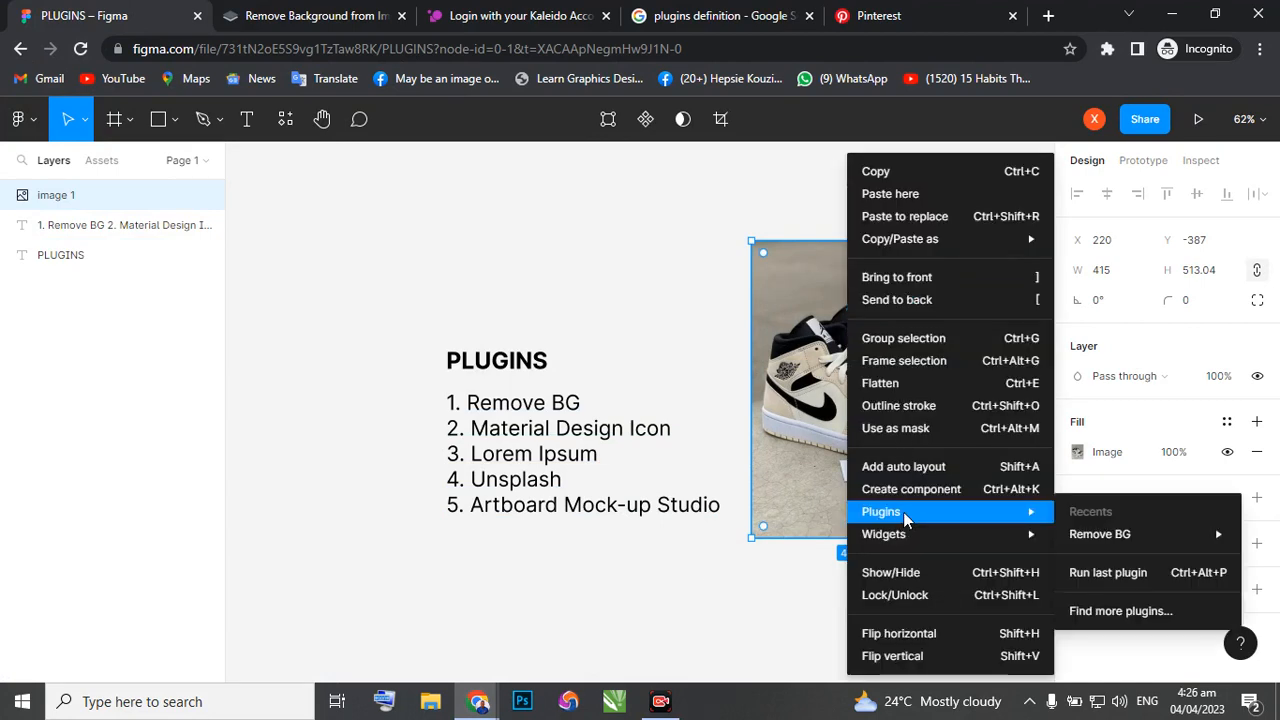
{"action": "mouse_move", "coordinate": [1099, 536]}
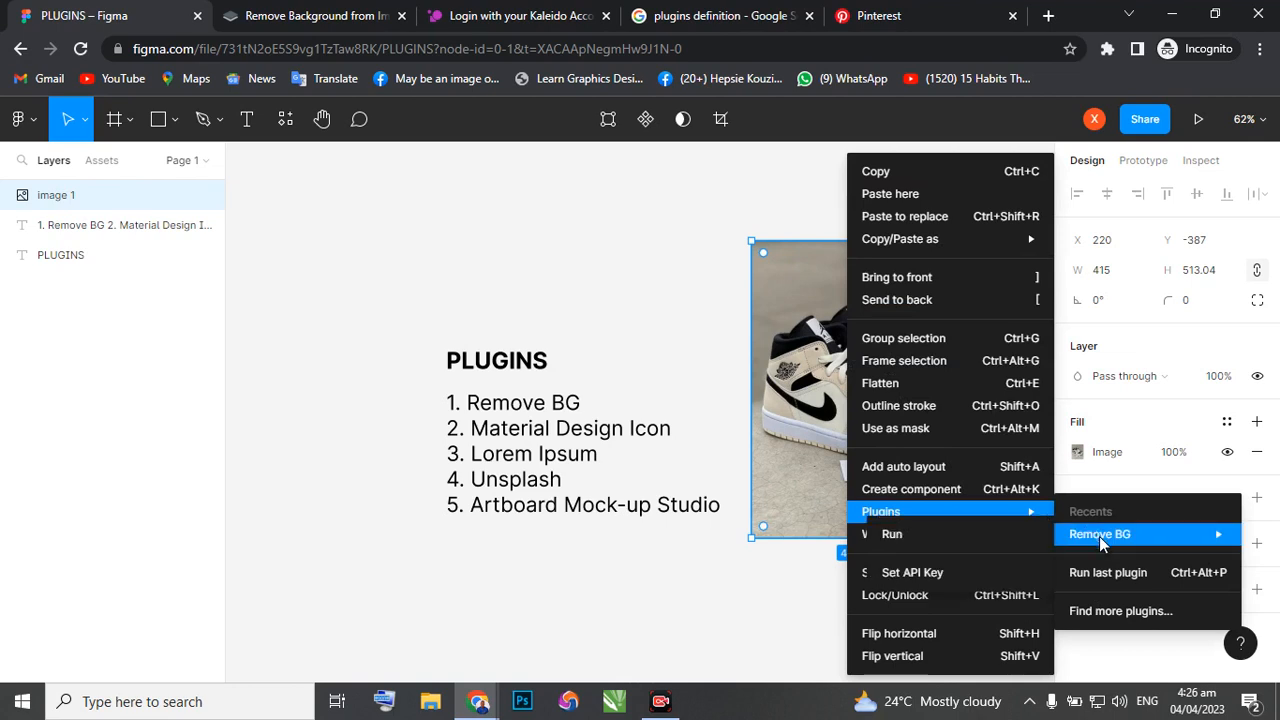
{"action": "left_click", "coordinate": [903, 537]}
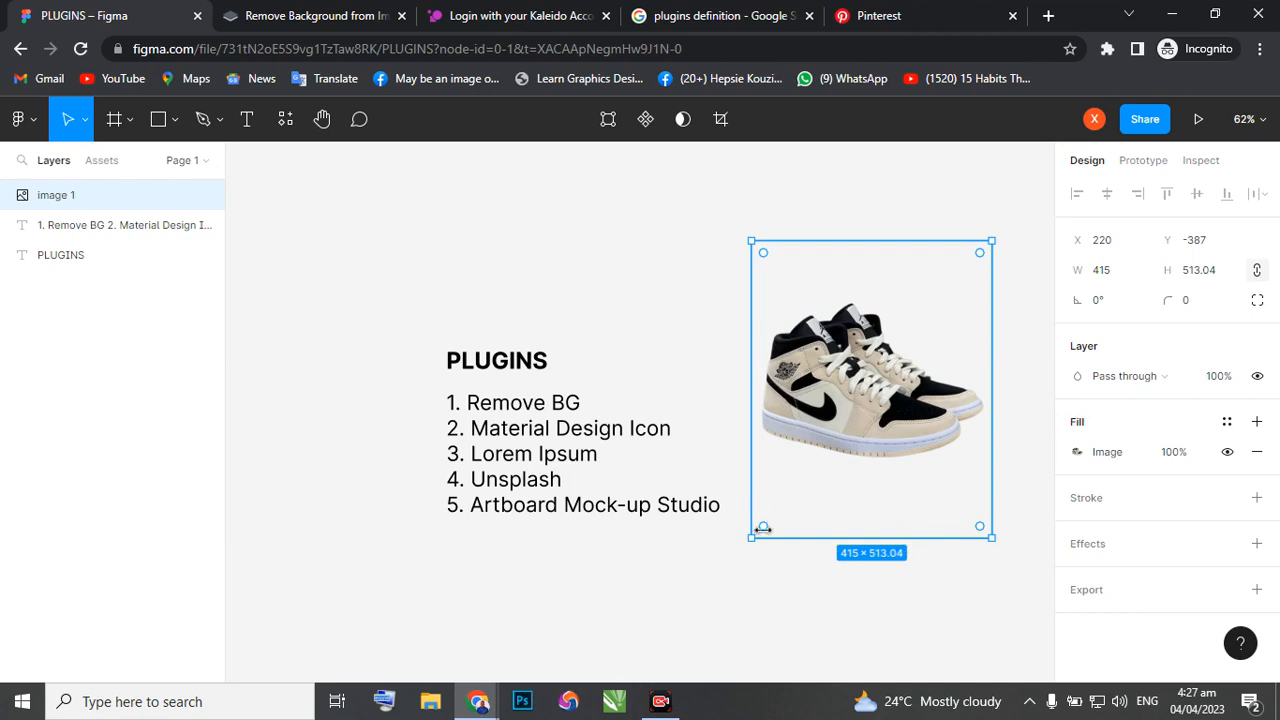
Scale the cut-out sneaker image down to about 243 × 301, keeping its upper-right corner fixed.
{"action": "key", "text": "k"}
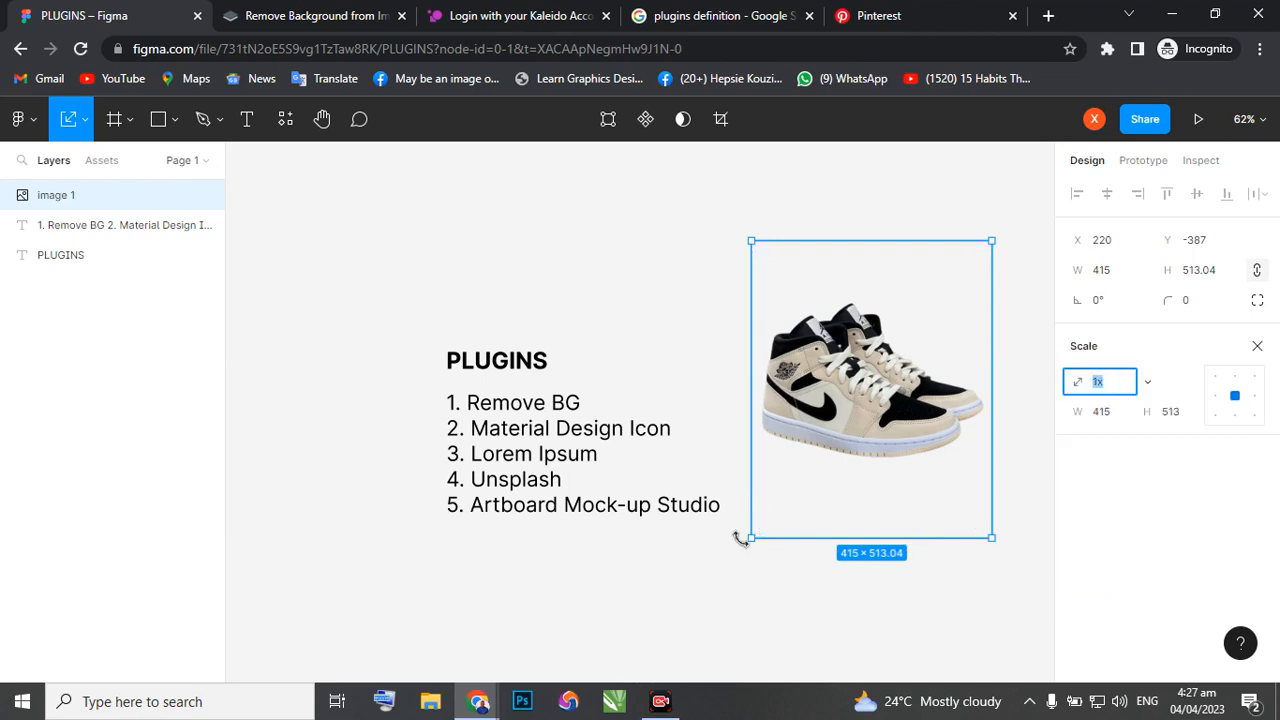
{"action": "left_click_drag", "start_coordinate": [751, 540], "coordinate": [853, 418]}
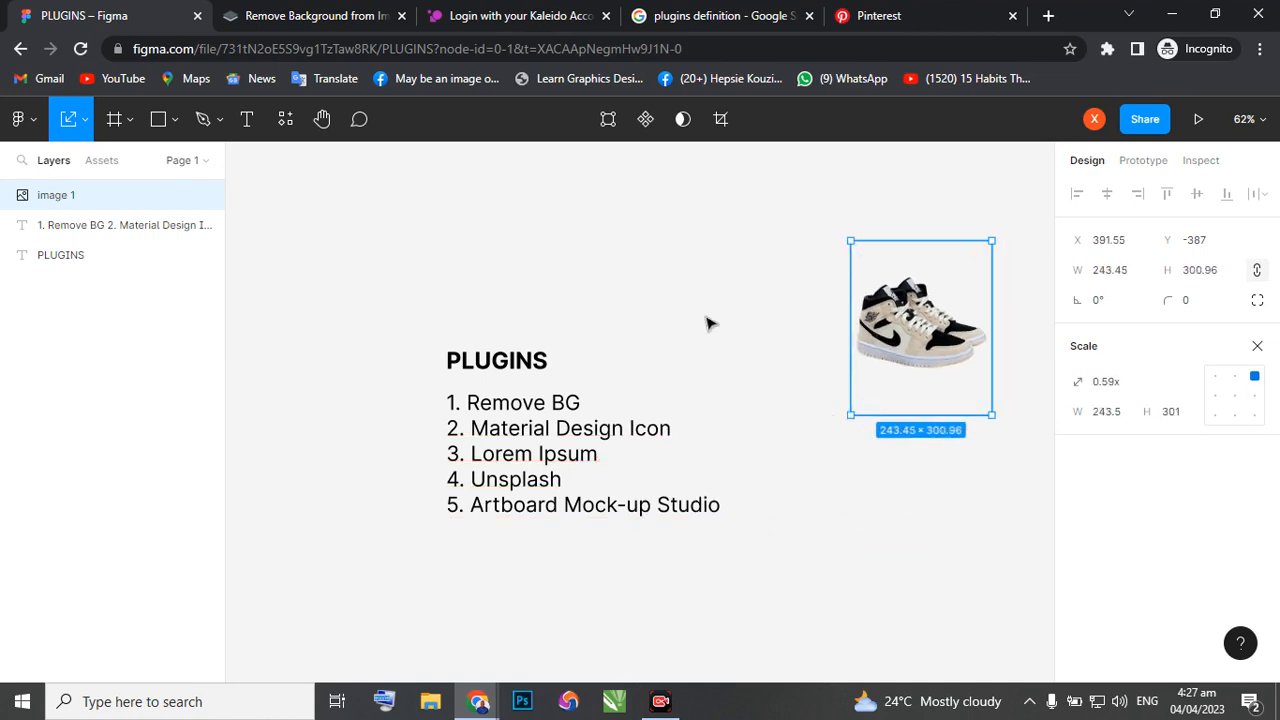
{"action": "key", "text": "v"}
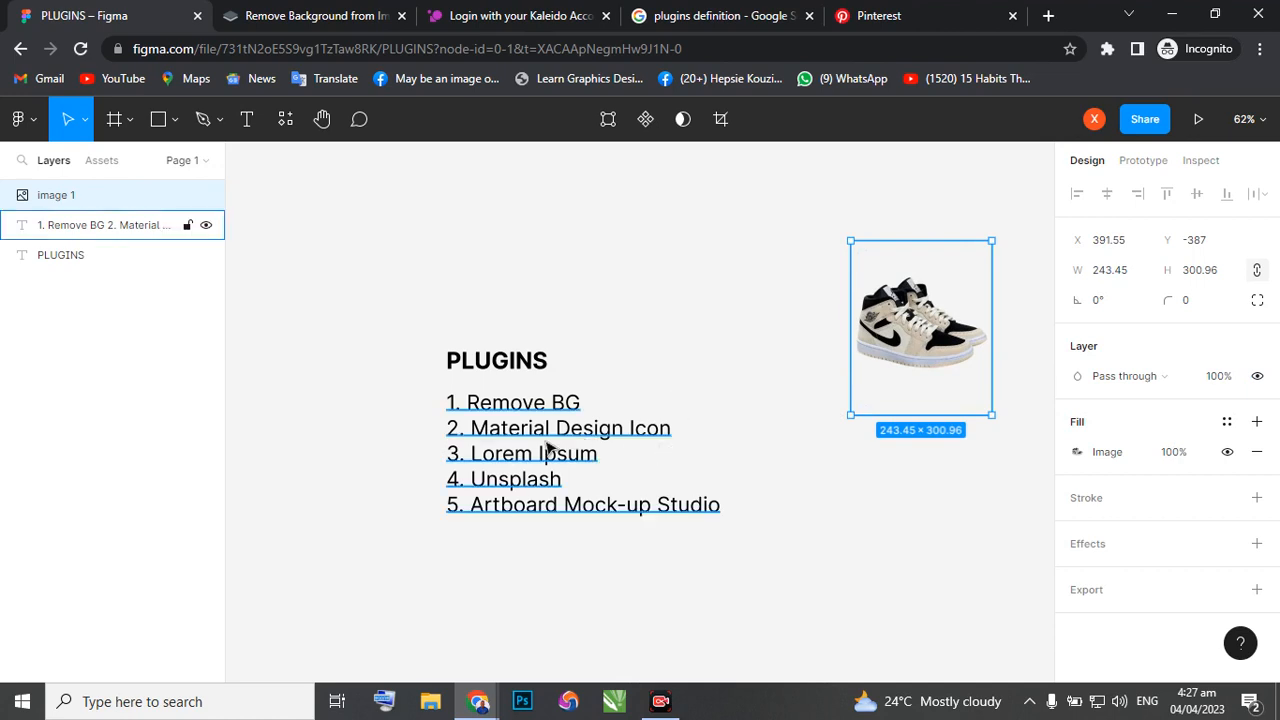
Move the PLUGINS heading and the numbered plugin list together up and to the left, to X about -595.
{"action": "left_click", "coordinate": [470, 364]}
{"action": "left_click", "coordinate": [490, 420], "text": "shift"}
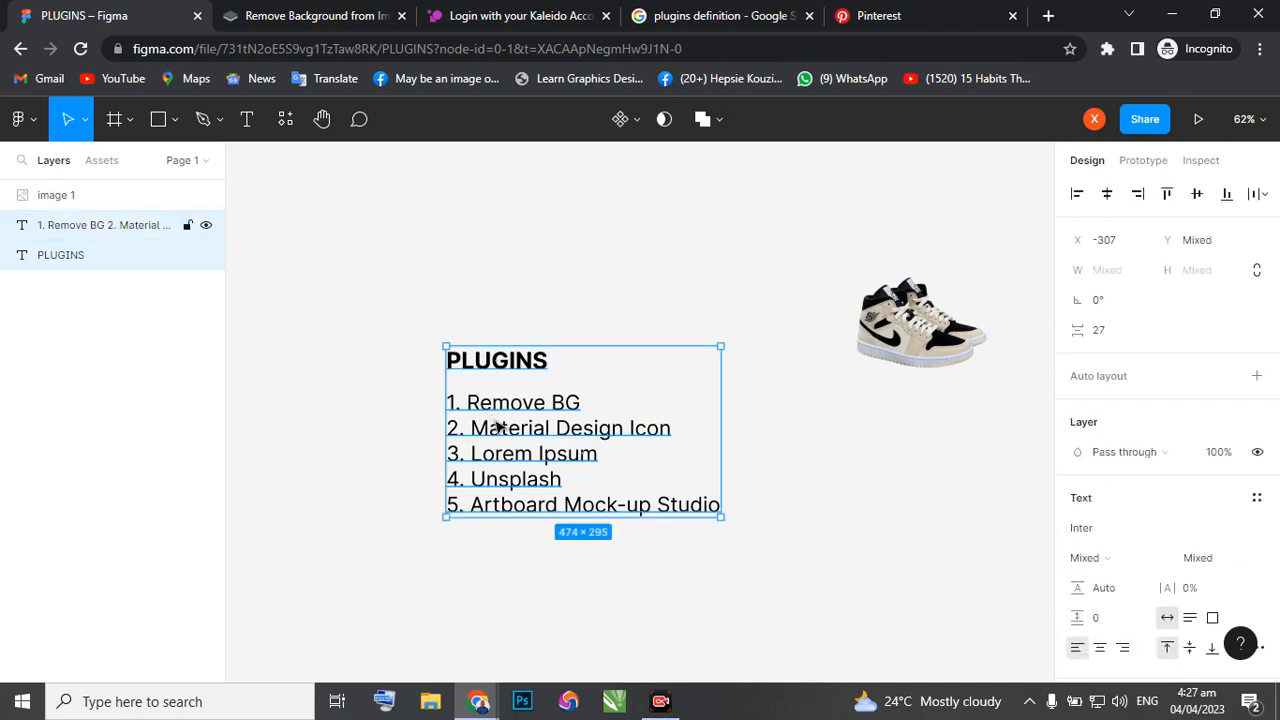
{"action": "left_click_drag", "start_coordinate": [500, 426], "coordinate": [331, 344]}
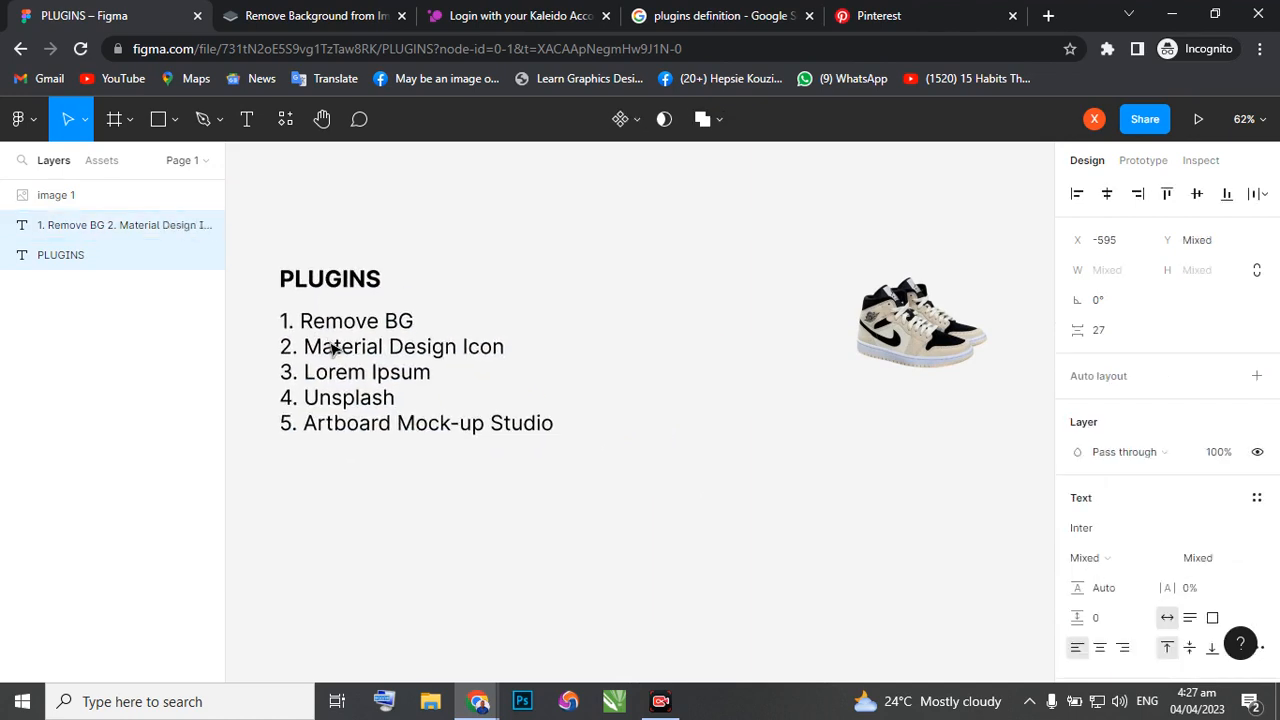
{"action": "left_click", "coordinate": [621, 336]}
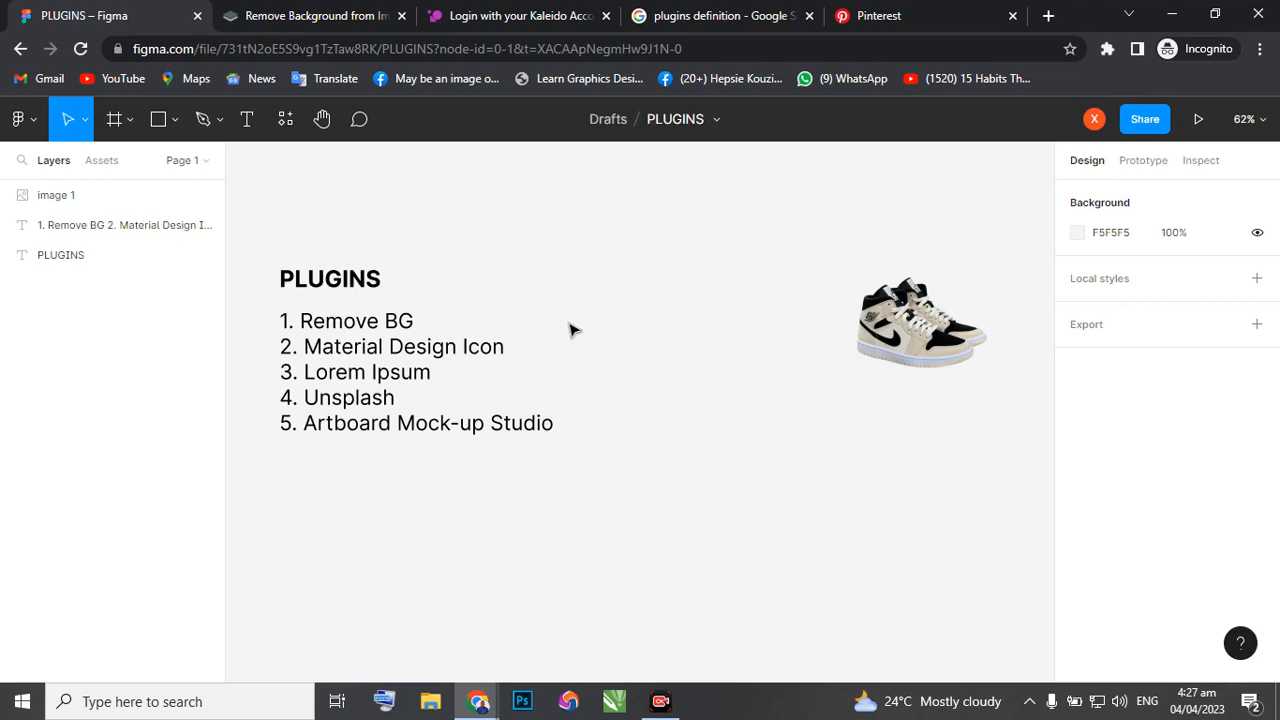
Search the available plugins for "material design".
{"action": "right_click", "coordinate": [682, 298]}
{"action": "mouse_move", "coordinate": [723, 457]}
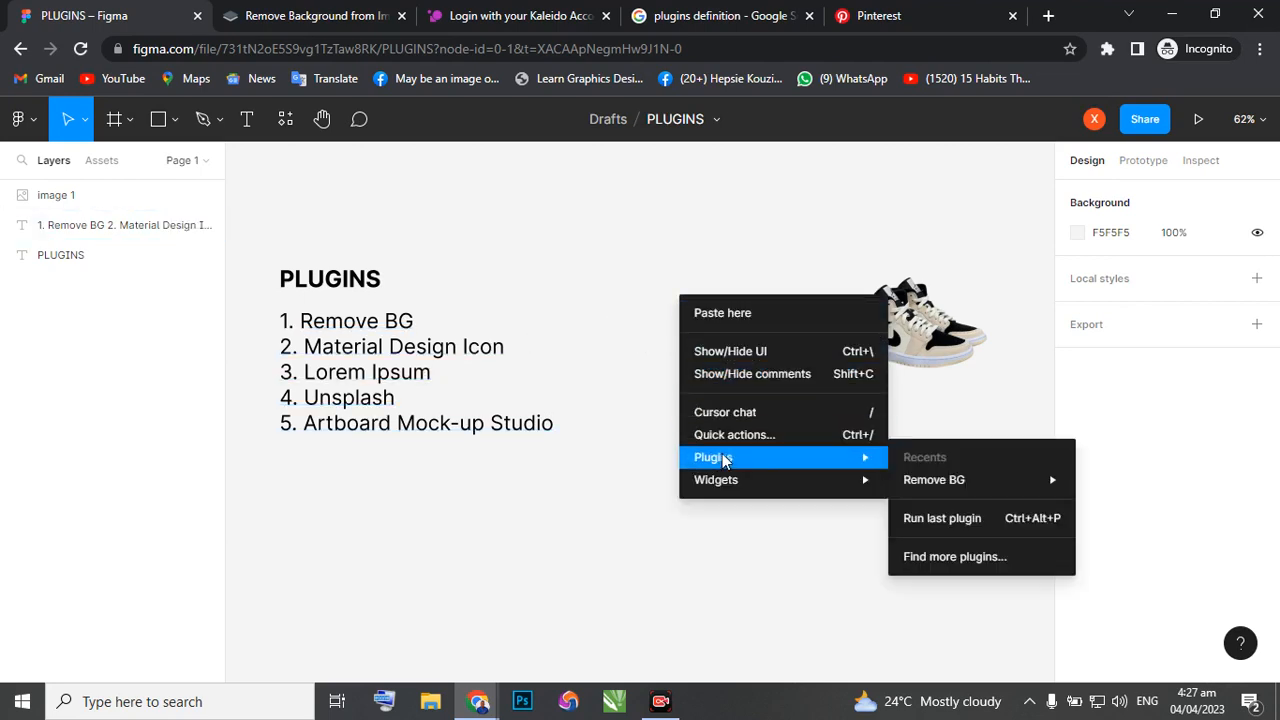
{"action": "left_click", "coordinate": [936, 566]}
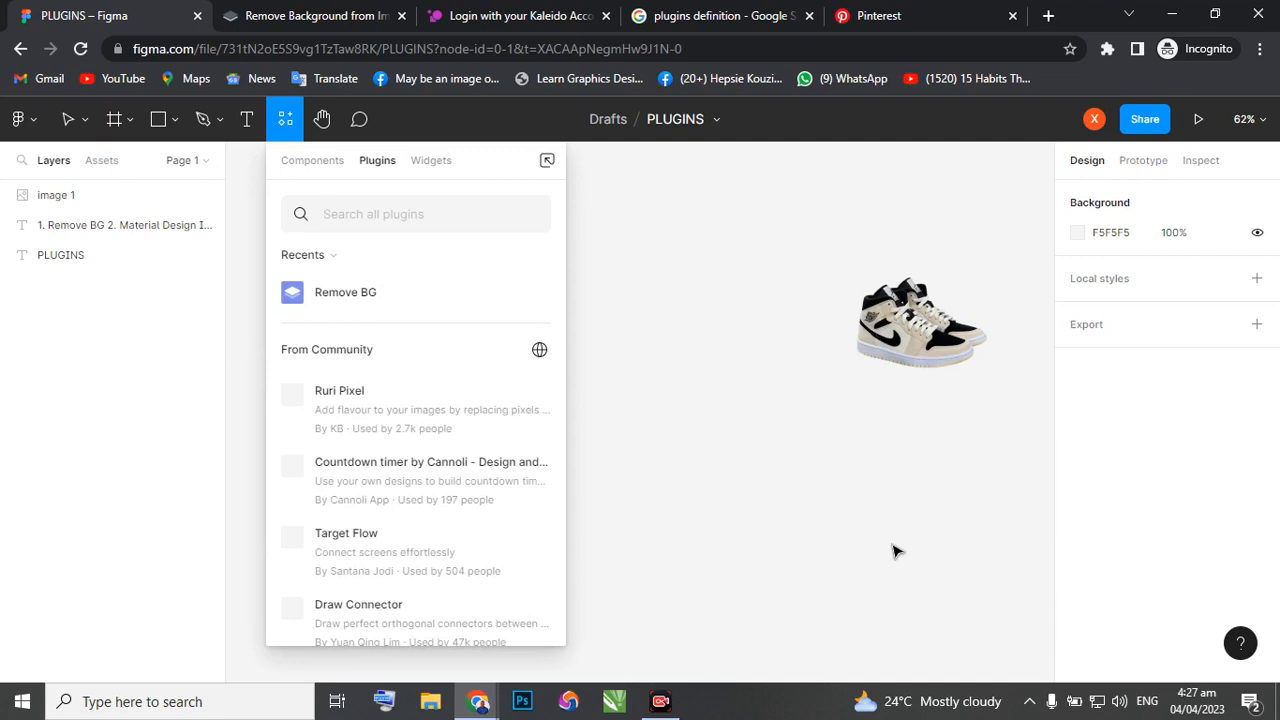
{"action": "type", "text": "m"}
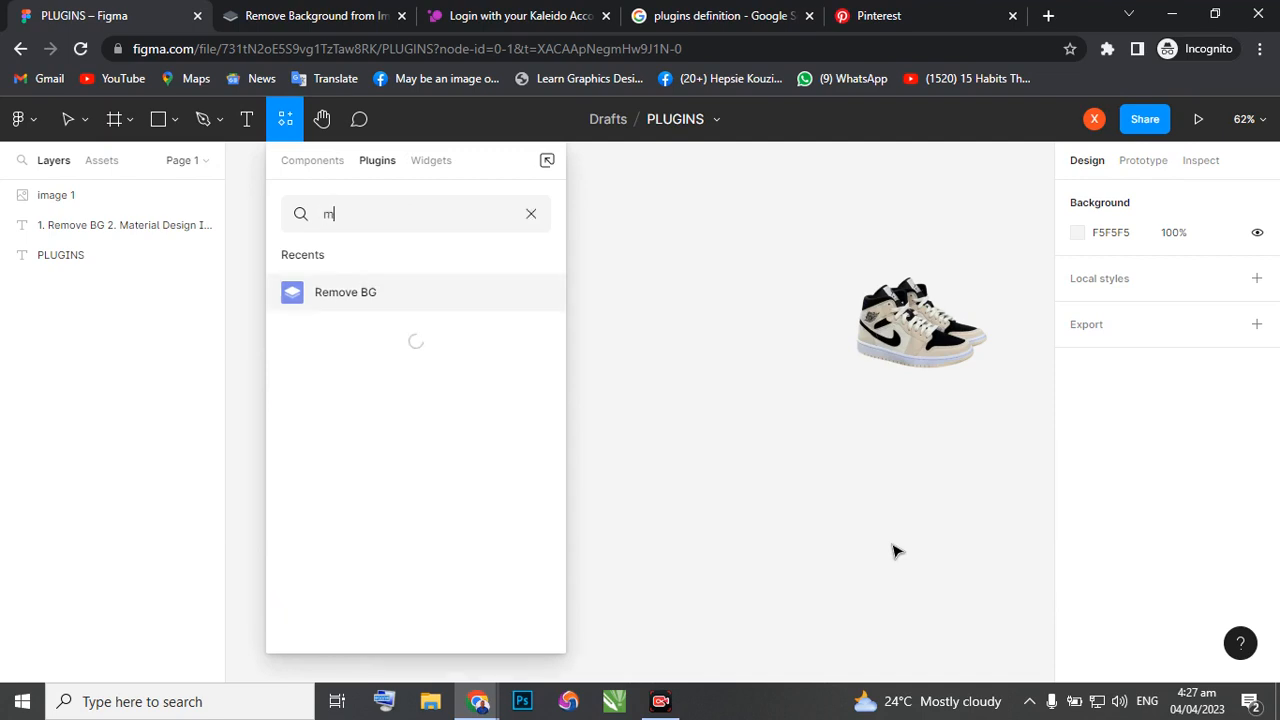
{"action": "type", "text": "ater"}
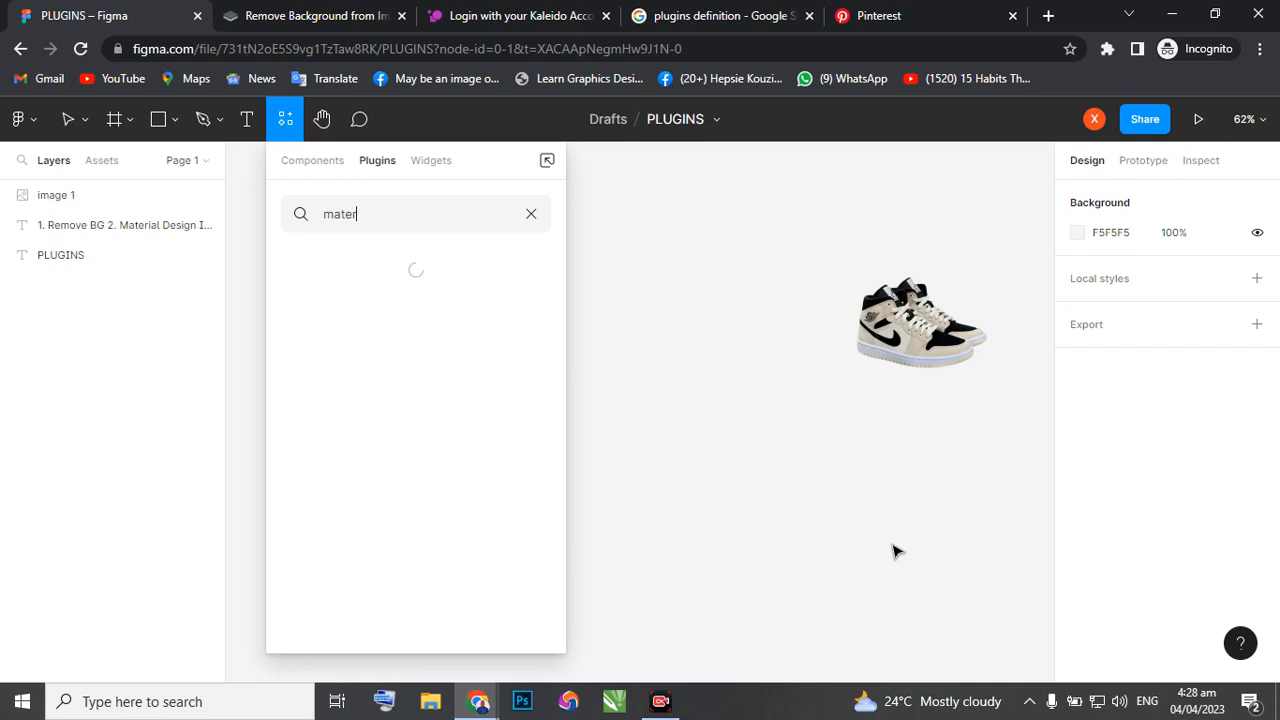
{"action": "type", "text": "ial design"}
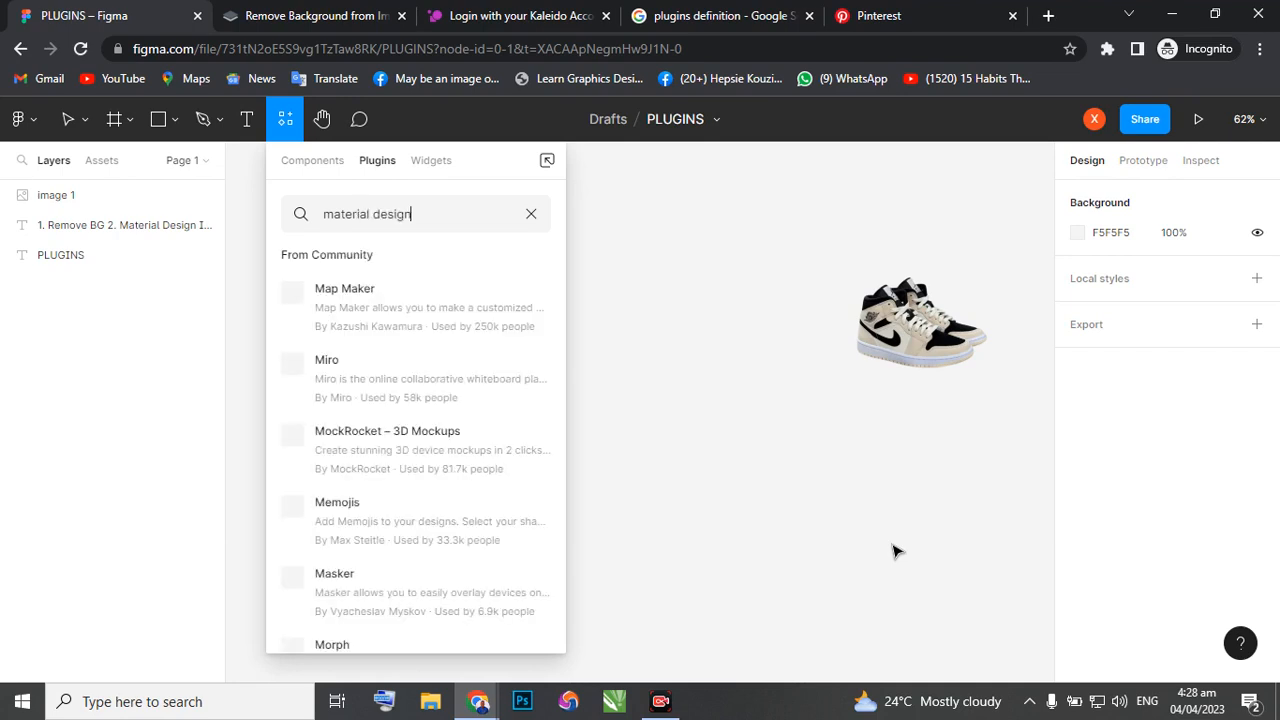
{"action": "type", "text": " icon"}
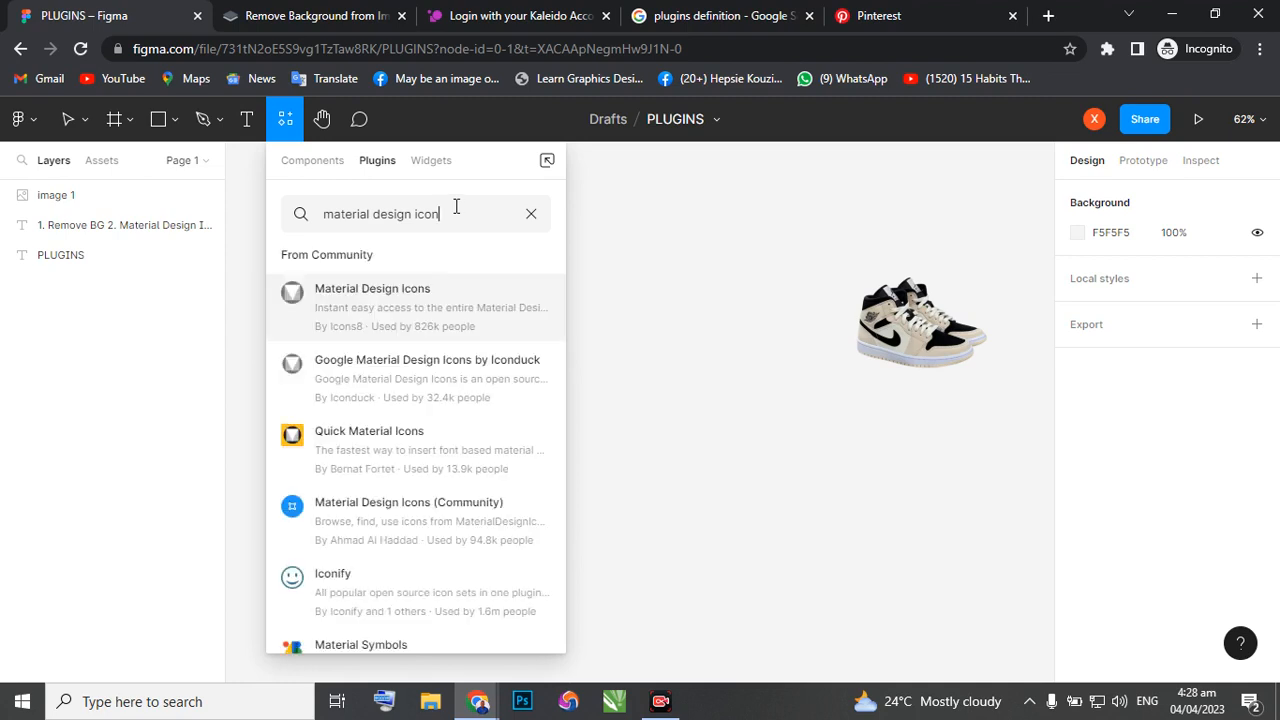
Refine the plugin search to "material design icon" and run the Material Design Icons plugin by Icons8.
{"action": "mouse_move", "coordinate": [422, 318]}
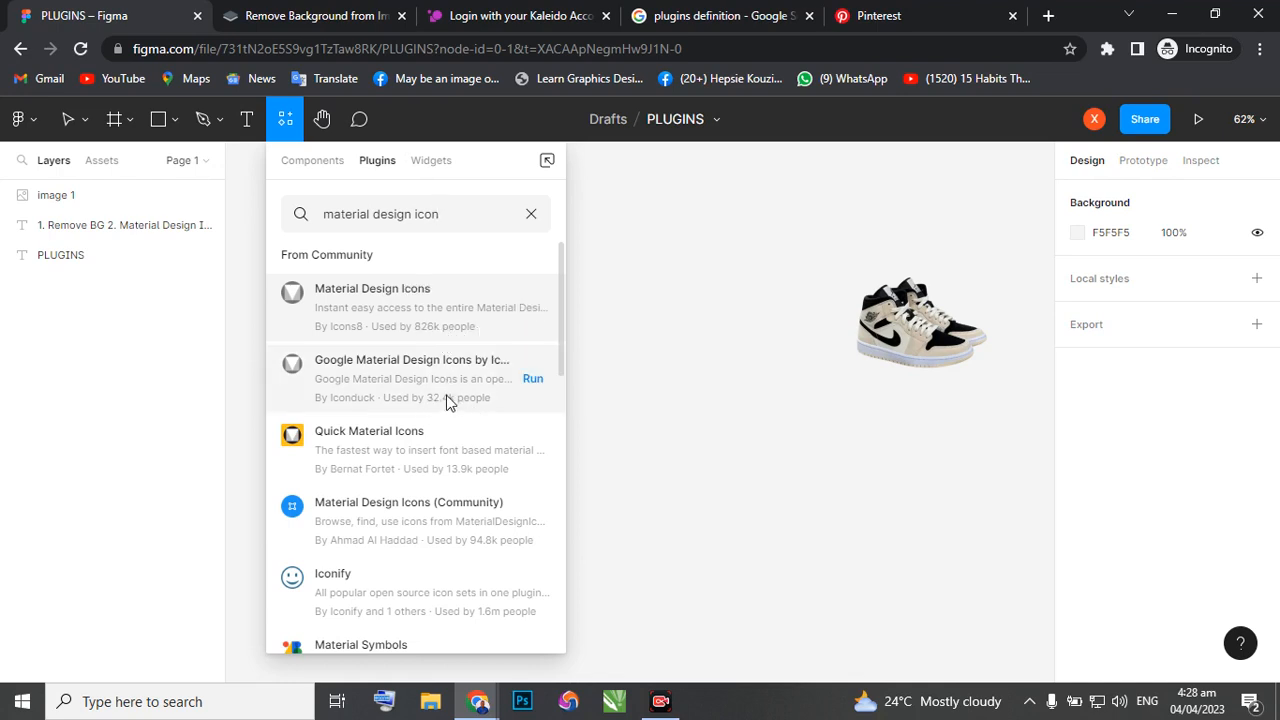
{"action": "left_click", "coordinate": [532, 308]}
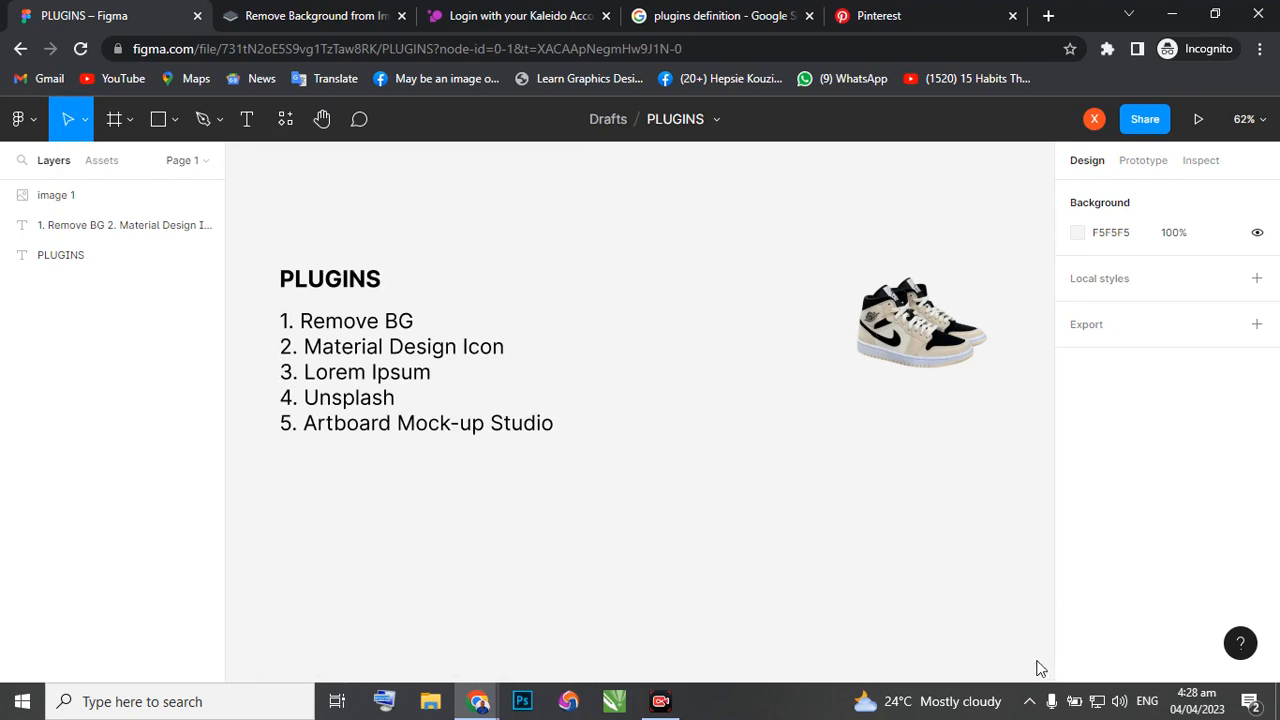
{"action": "key", "text": "ctrl+alt+p"}
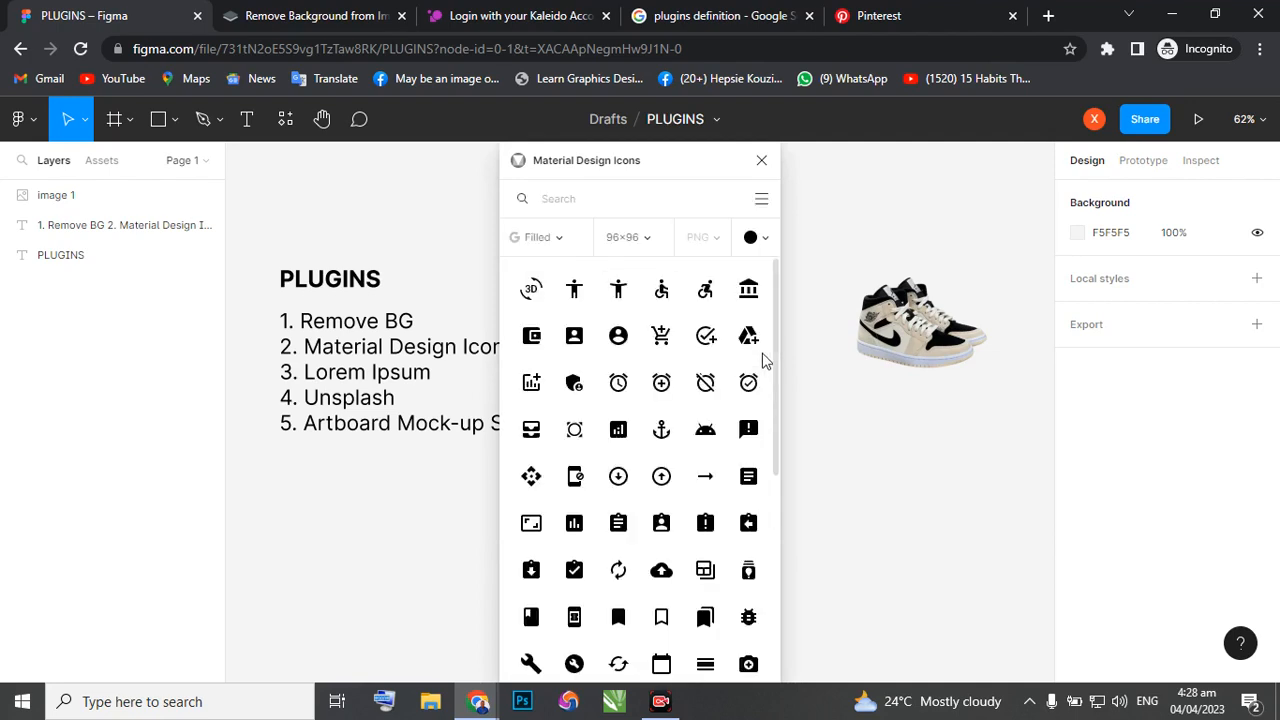
Set the icon colour in the Material Design Icons plugin to the bright blue swatch.
{"action": "scroll", "coordinate": [620, 455], "scroll_direction": "down", "scroll_amount": 4}
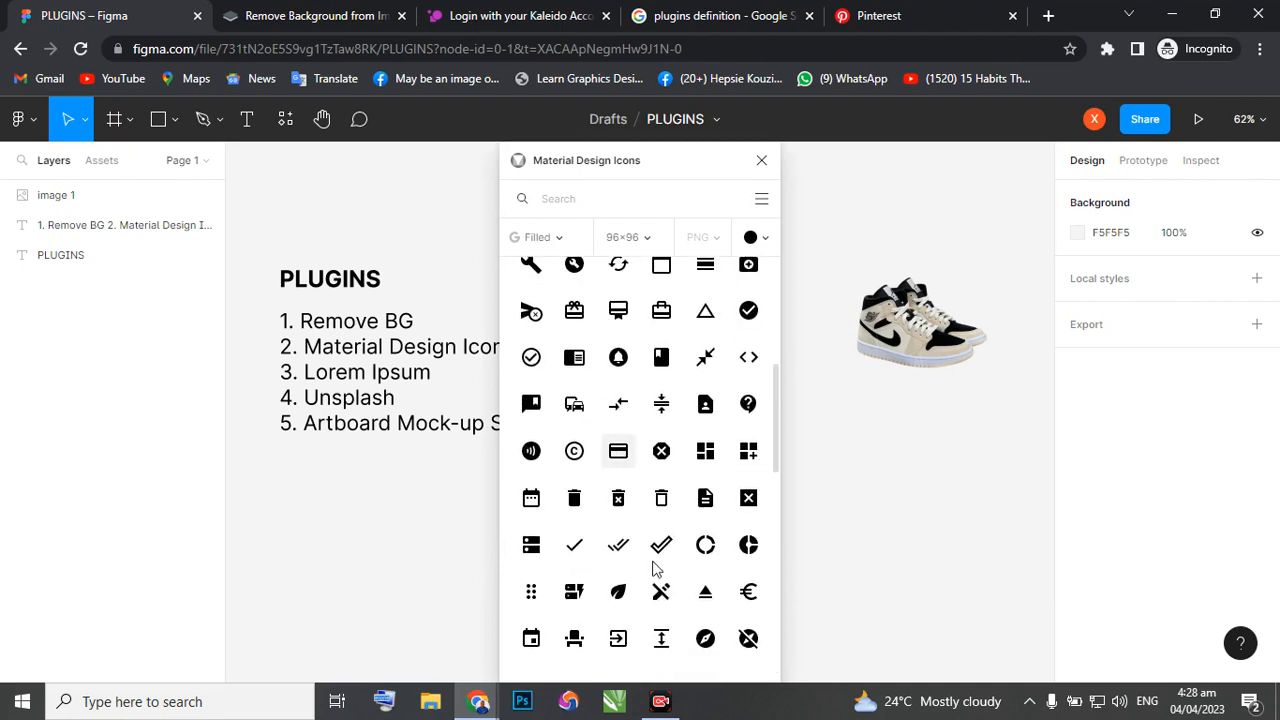
{"action": "scroll", "coordinate": [655, 560], "scroll_direction": "down", "scroll_amount": 5}
{"action": "scroll", "coordinate": [663, 545], "scroll_direction": "up", "scroll_amount": 3}
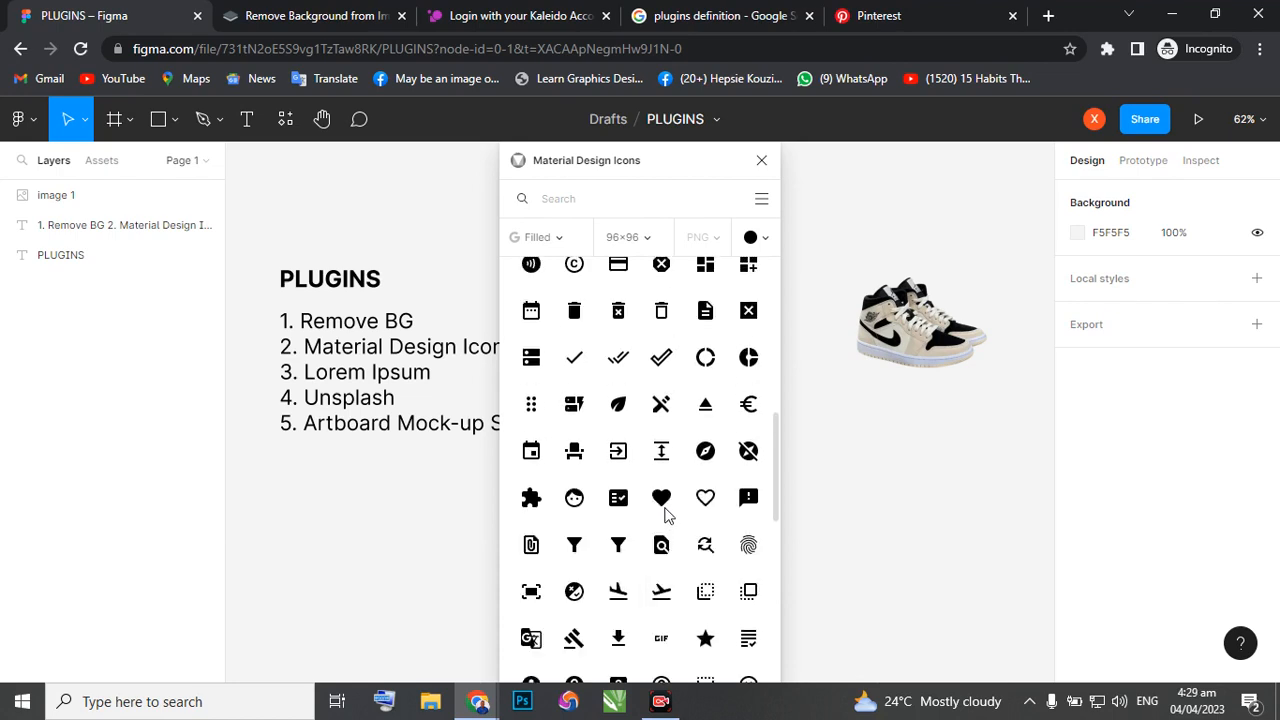
{"action": "scroll", "coordinate": [665, 455], "scroll_direction": "up", "scroll_amount": 6}
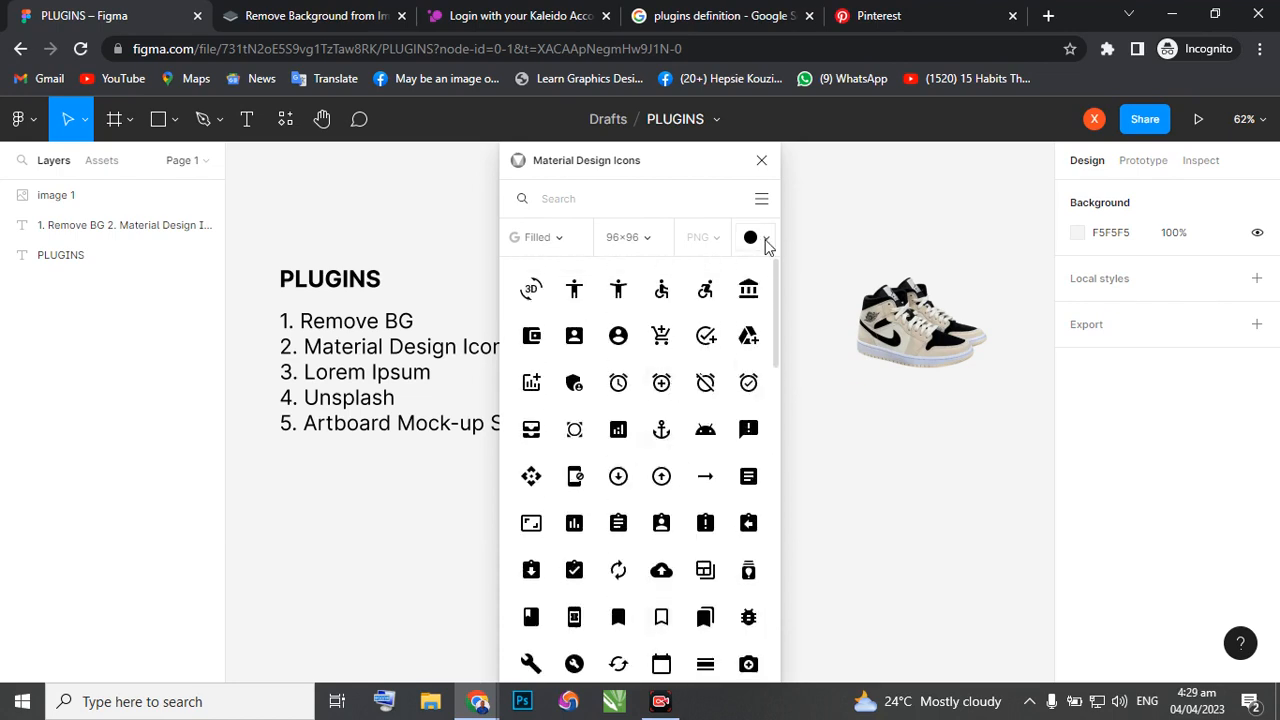
{"action": "left_click", "coordinate": [766, 240]}
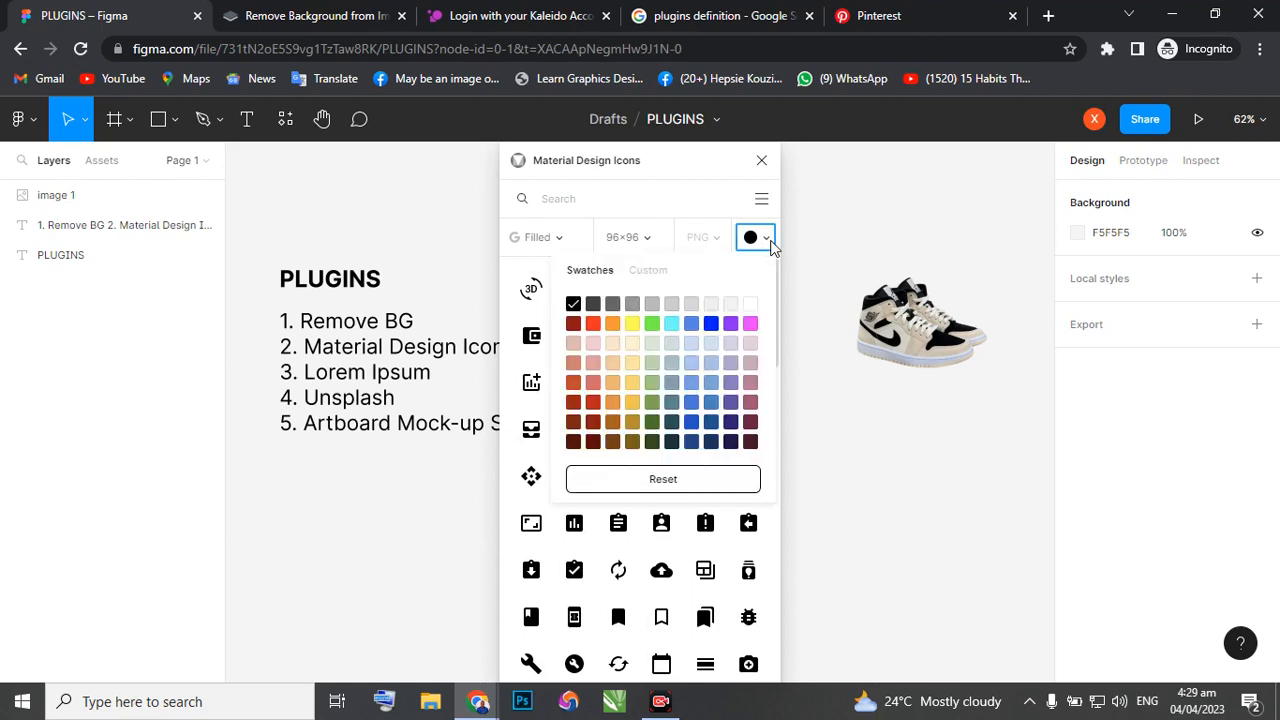
{"action": "left_click", "coordinate": [712, 320]}
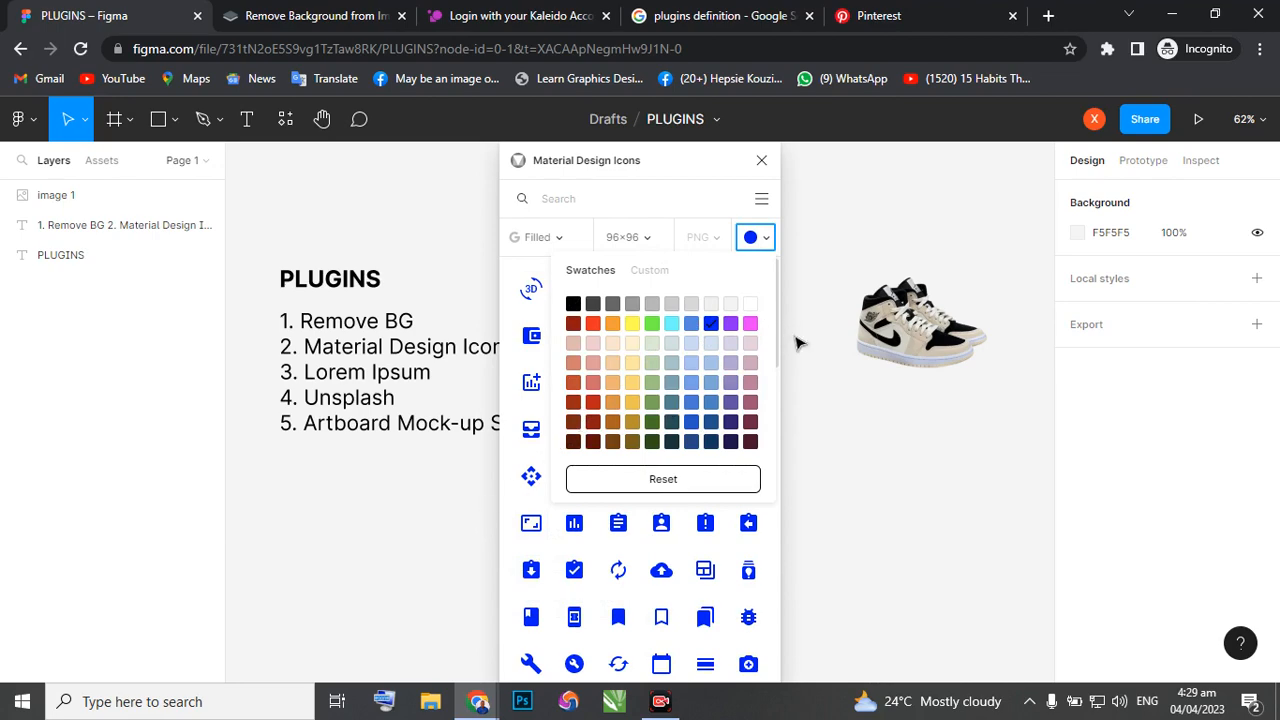
{"action": "left_click", "coordinate": [700, 200]}
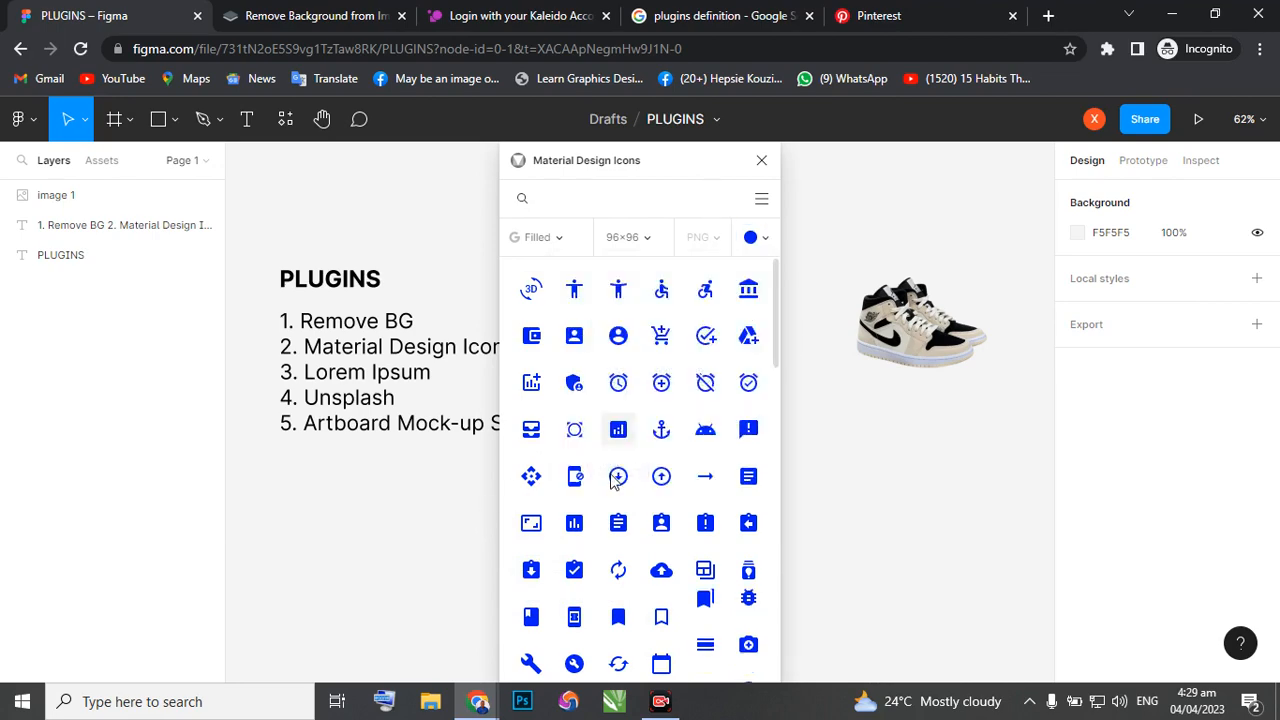
Browse the blue filled icons in the plugin's library and search it for "network bar".
{"action": "scroll", "coordinate": [615, 480], "scroll_direction": "down", "scroll_amount": 15}
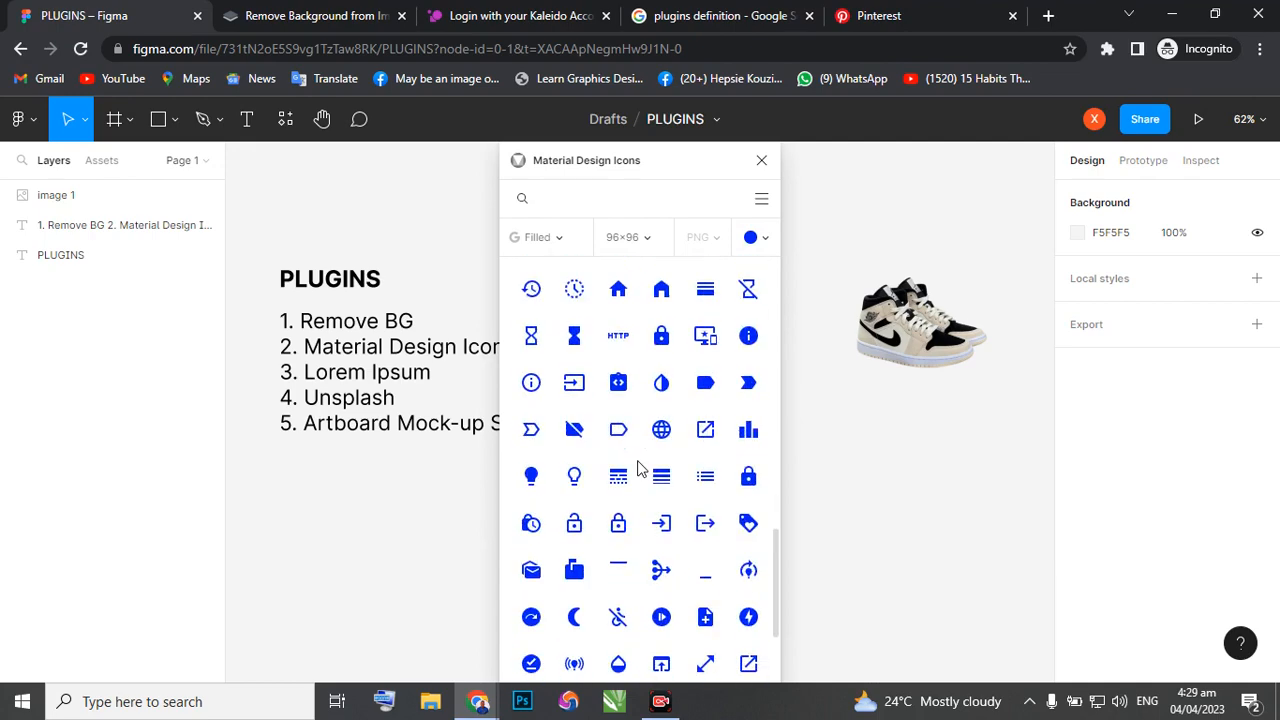
{"action": "scroll", "coordinate": [640, 460], "scroll_direction": "up", "scroll_amount": 5}
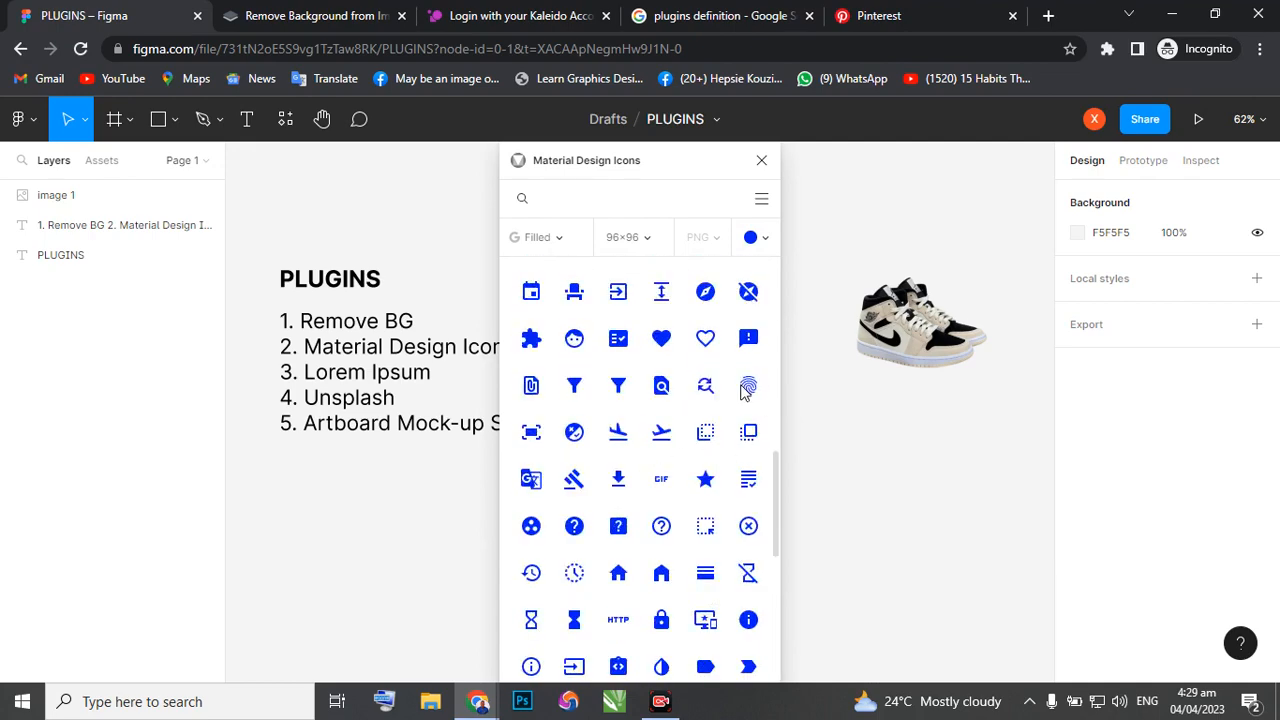
{"action": "scroll", "coordinate": [745, 390], "scroll_direction": "up", "scroll_amount": 1}
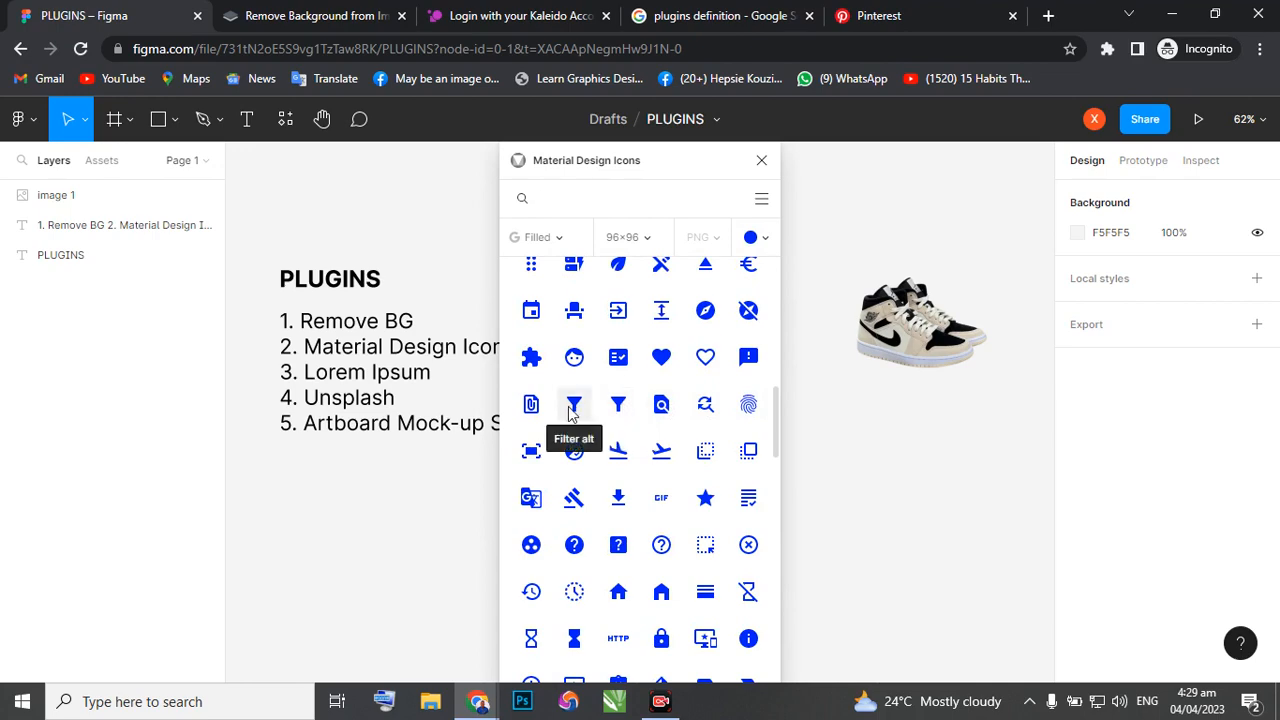
{"action": "scroll", "coordinate": [540, 425], "scroll_direction": "down", "scroll_amount": 5}
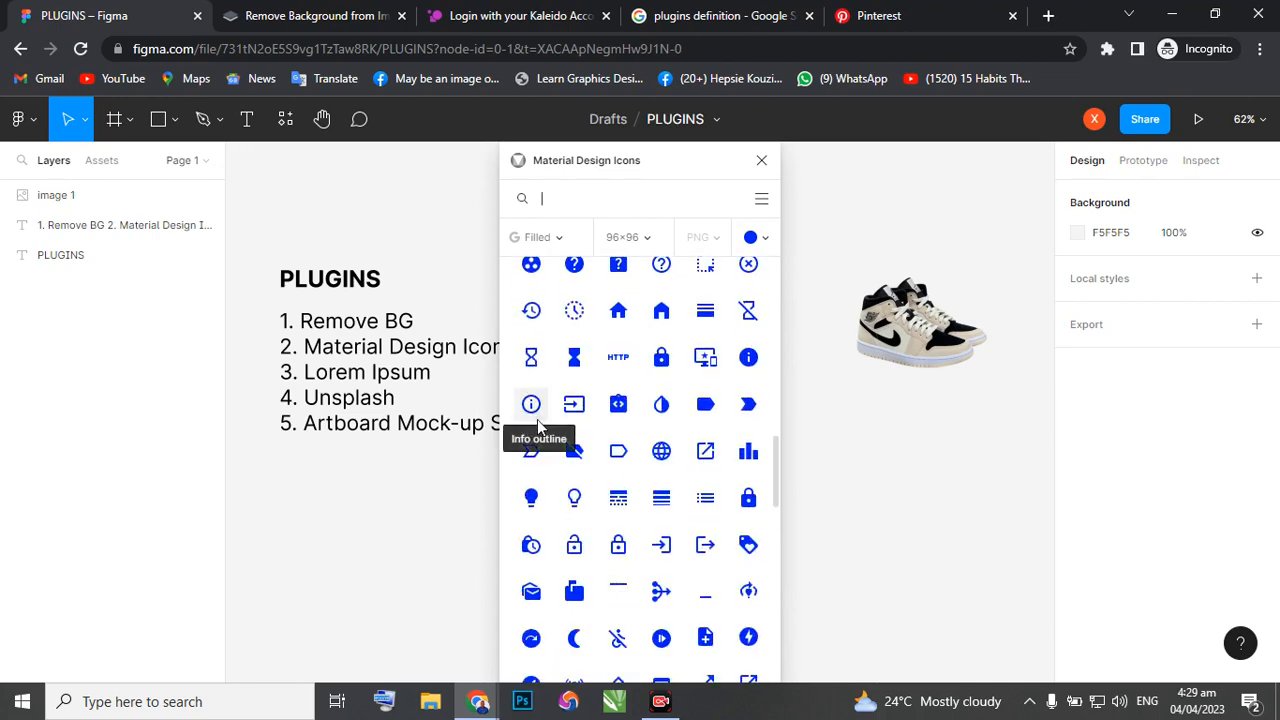
{"action": "scroll", "coordinate": [540, 428], "scroll_direction": "down", "scroll_amount": 5}
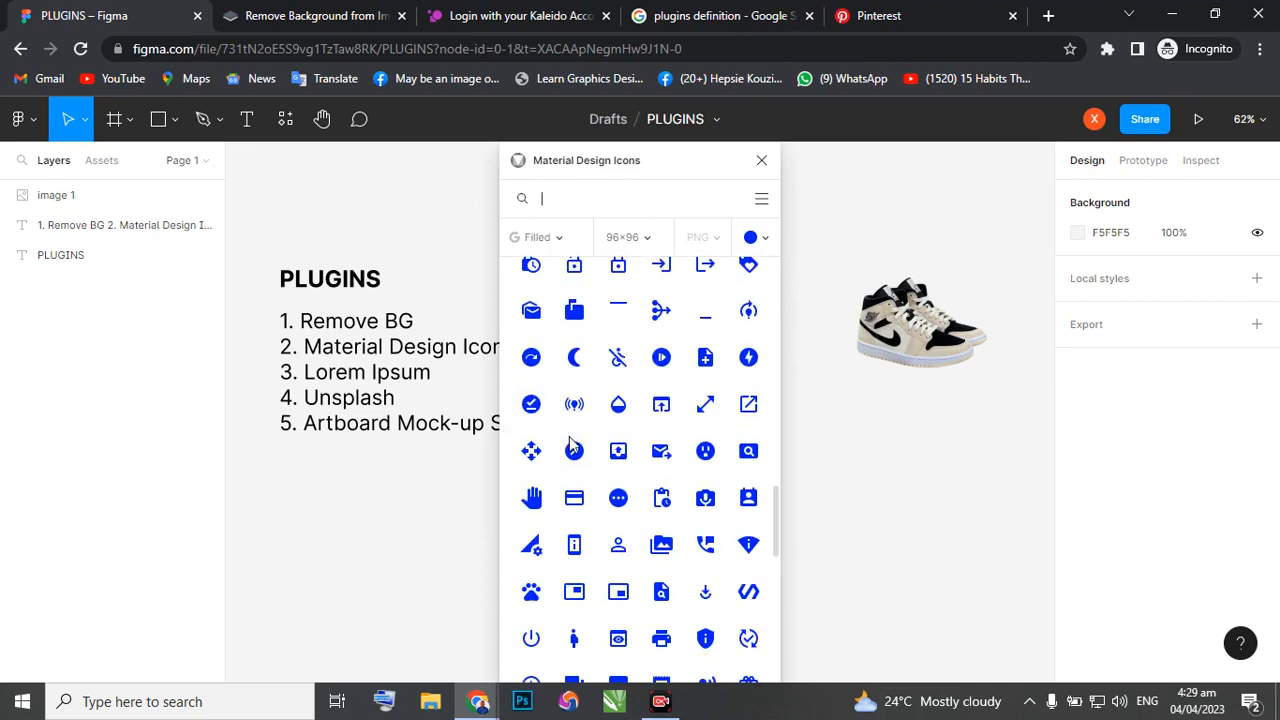
{"action": "scroll", "coordinate": [650, 497], "scroll_direction": "up", "scroll_amount": 5}
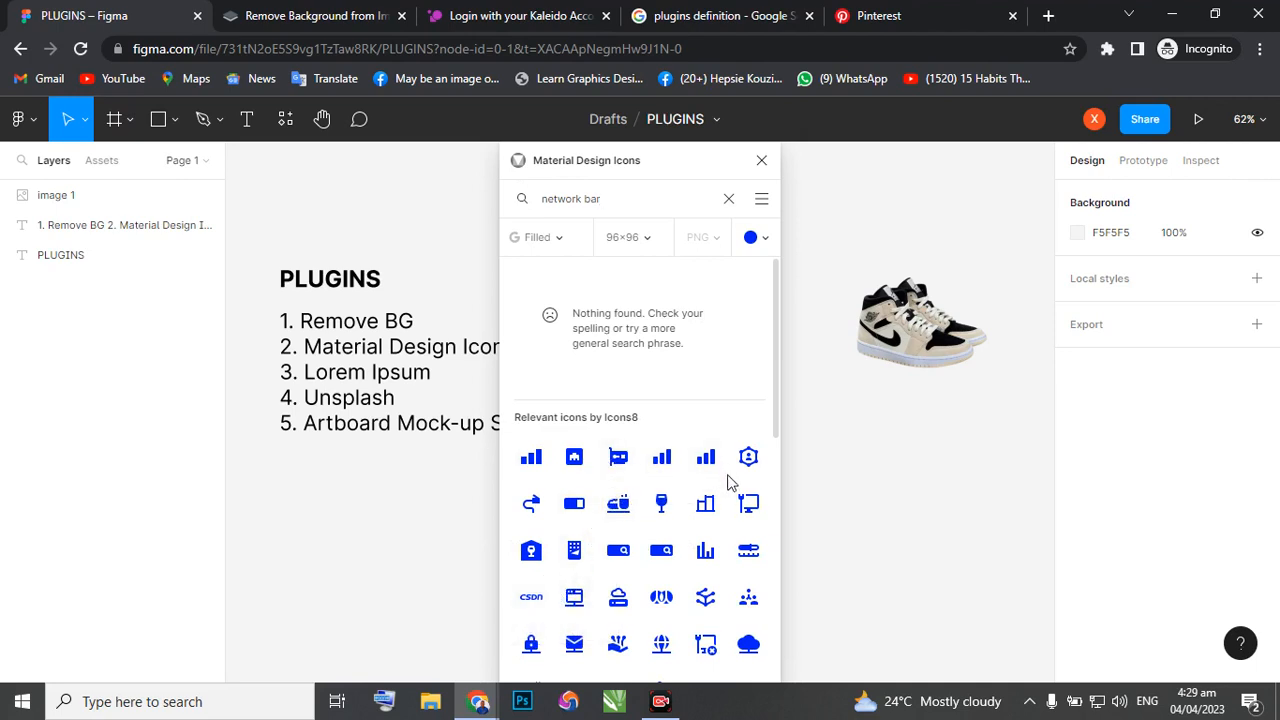
Replace the icon search with "home" to view the matching icons, and close the Material Design Icons plugin.
{"action": "left_click", "coordinate": [727, 201]}
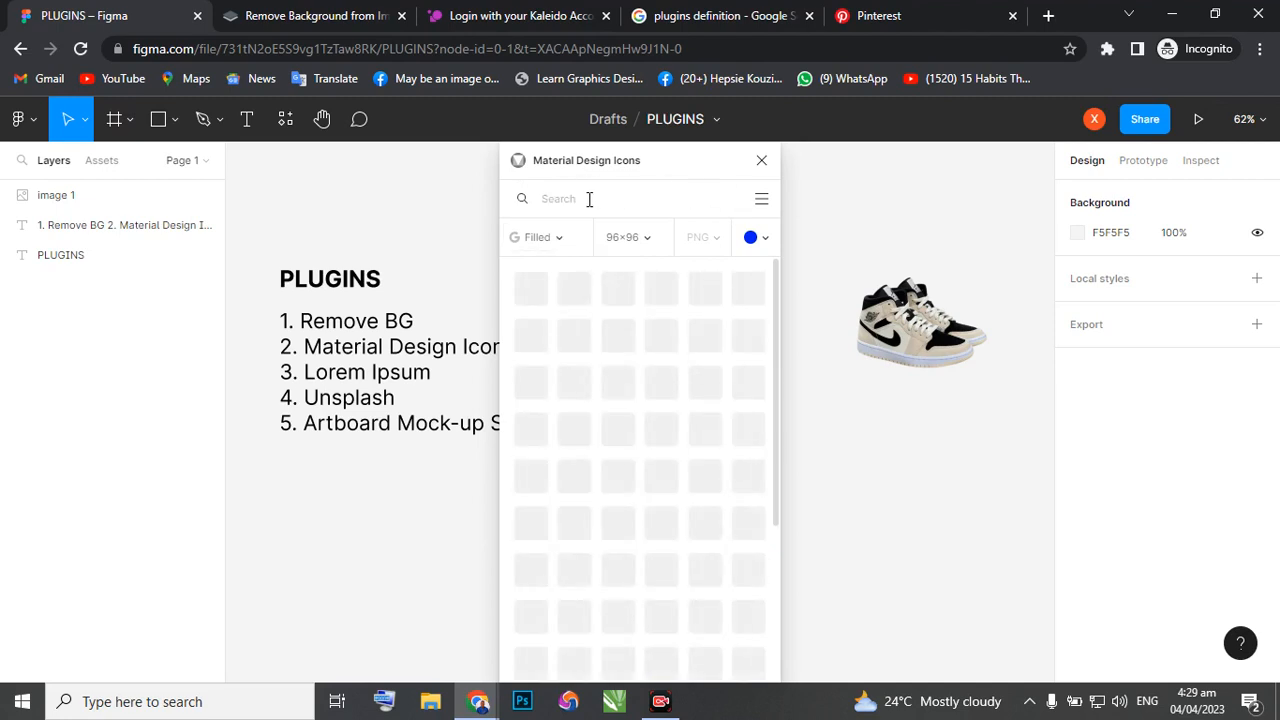
{"action": "type", "text": "home"}
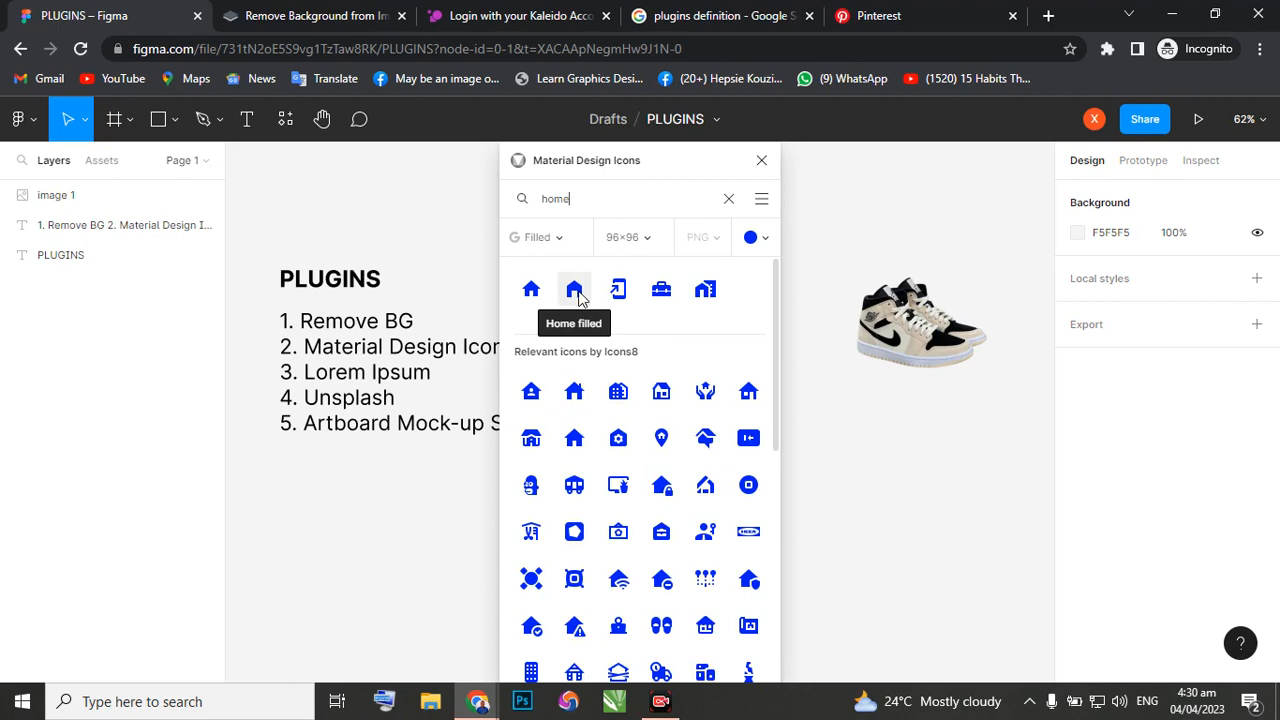
{"action": "left_click", "coordinate": [762, 162]}
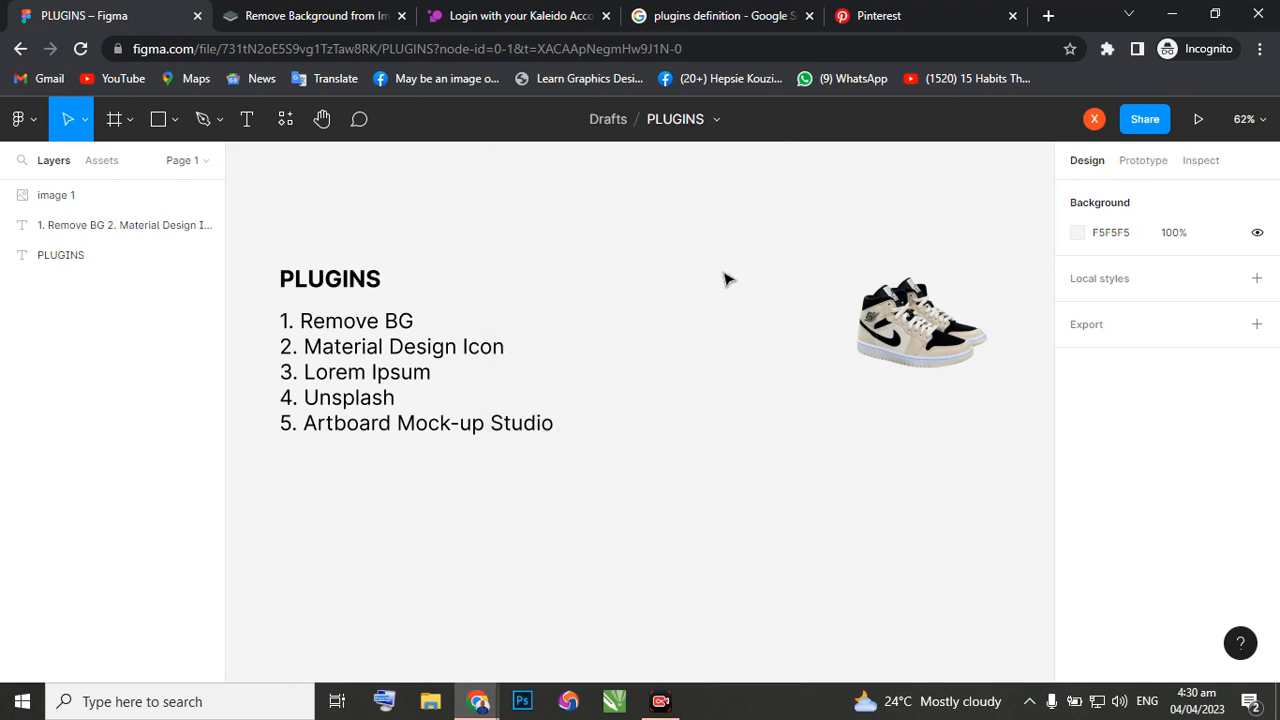
Check the recently used plugins and the Remove BG options available from the empty canvas, then dismiss the list.
{"action": "right_click", "coordinate": [670, 274]}
{"action": "mouse_move", "coordinate": [717, 425]}
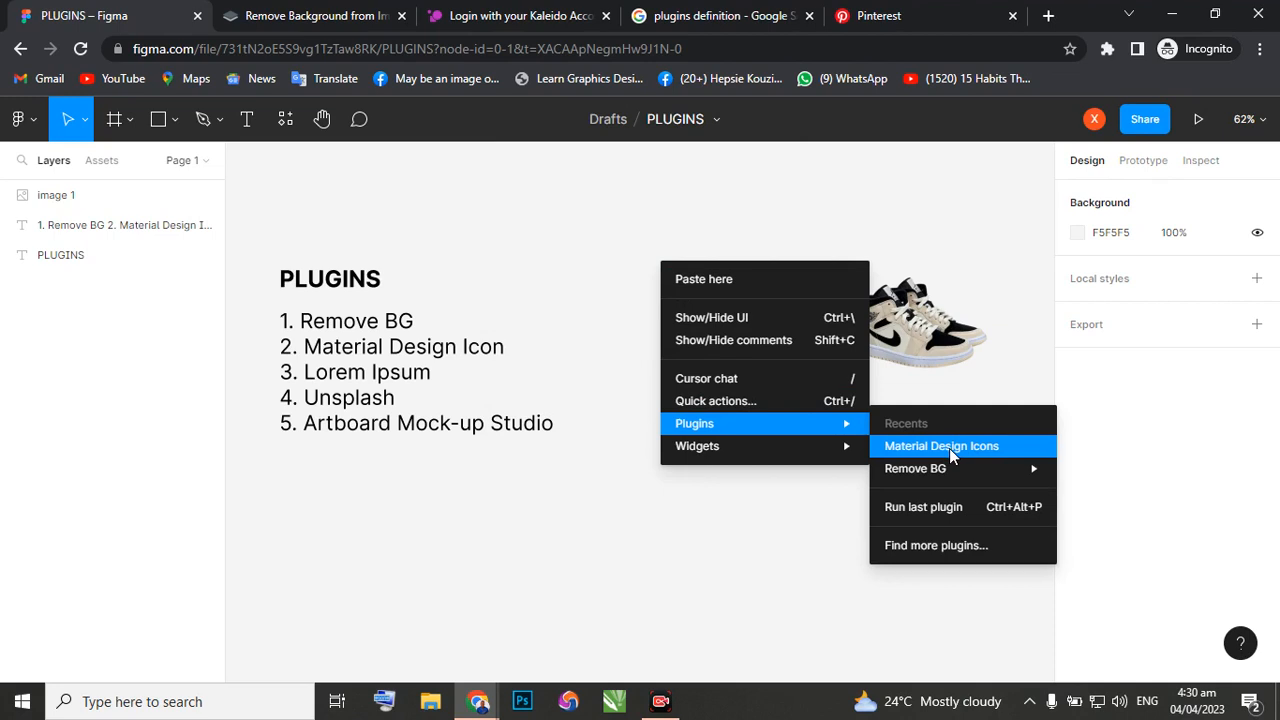
{"action": "mouse_move", "coordinate": [930, 471]}
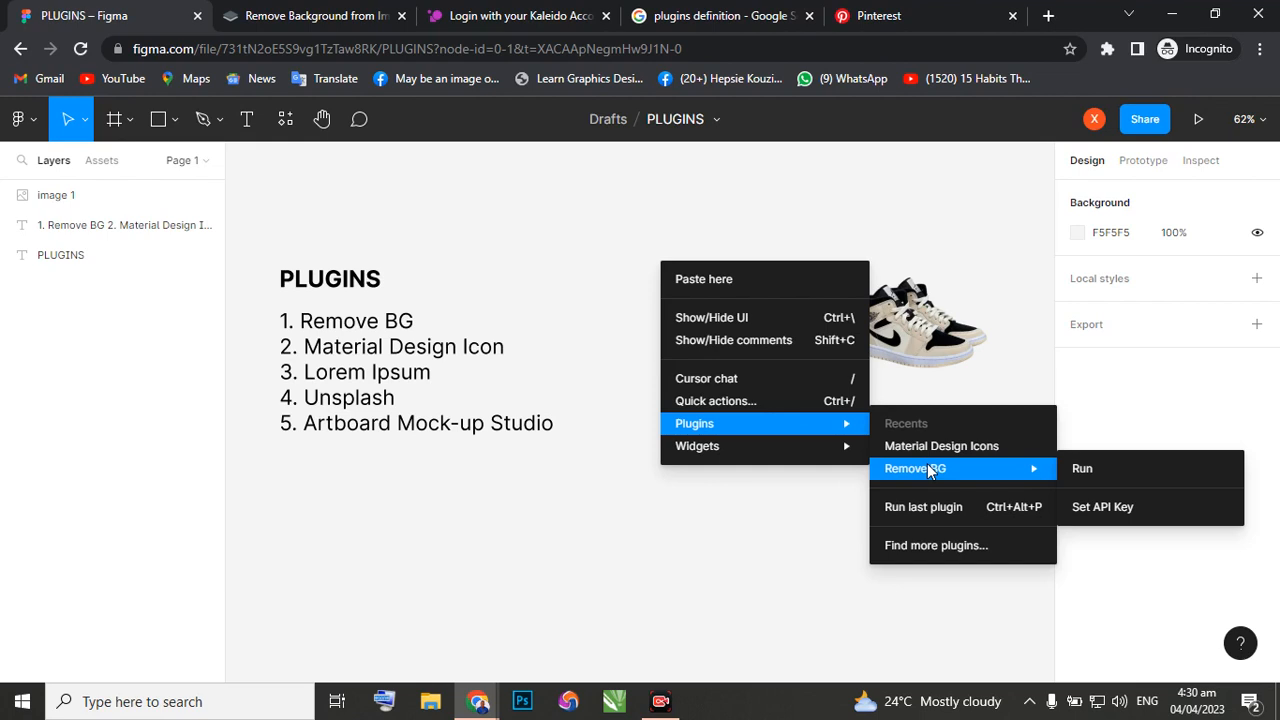
{"action": "left_click", "coordinate": [452, 383]}
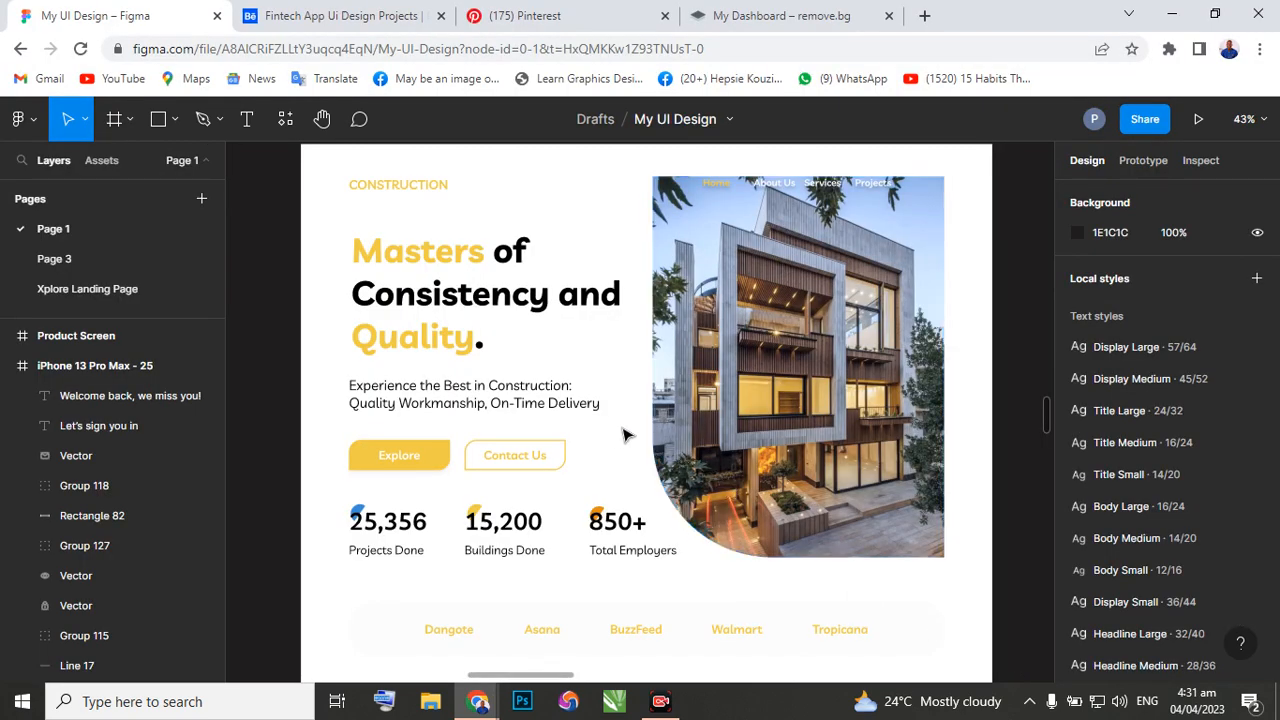
Examine the headings and body text on the construction landing page in the My UI Design file, down to the engineers section.
{"action": "scroll", "coordinate": [594, 446], "scroll_direction": "up", "scroll_amount": 2}
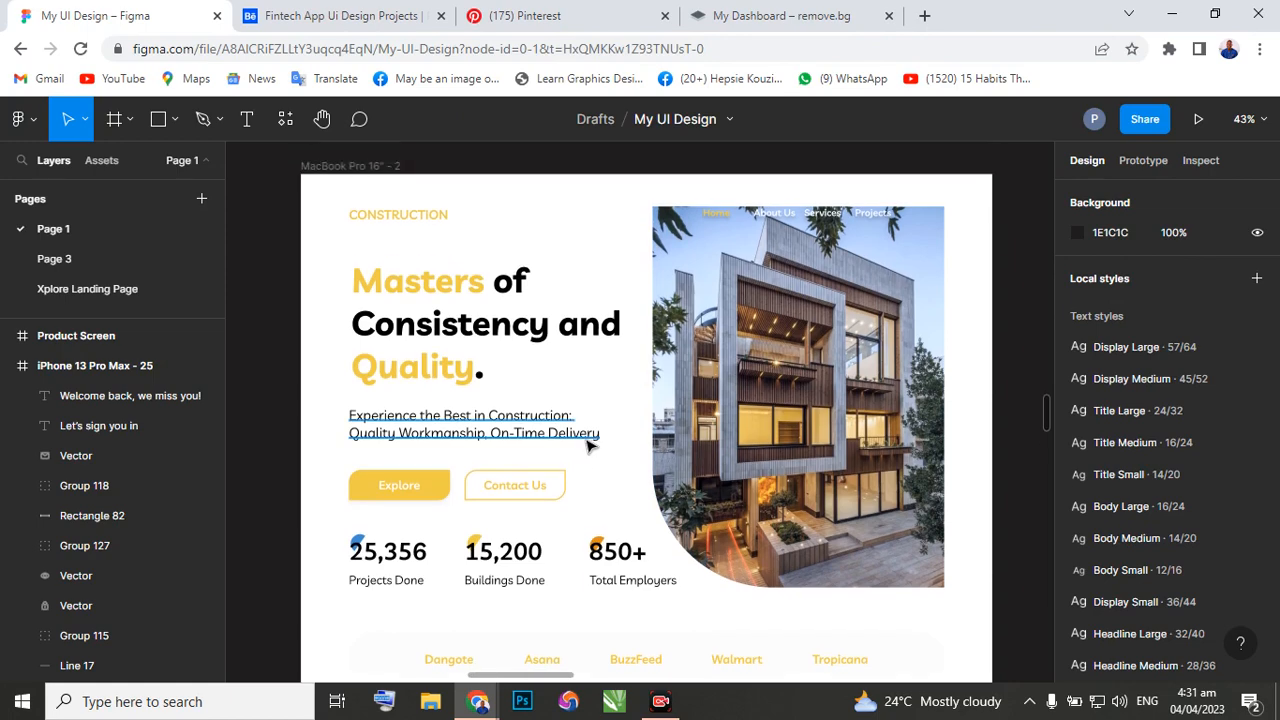
{"action": "scroll", "coordinate": [588, 446], "scroll_direction": "down", "scroll_amount": 5}
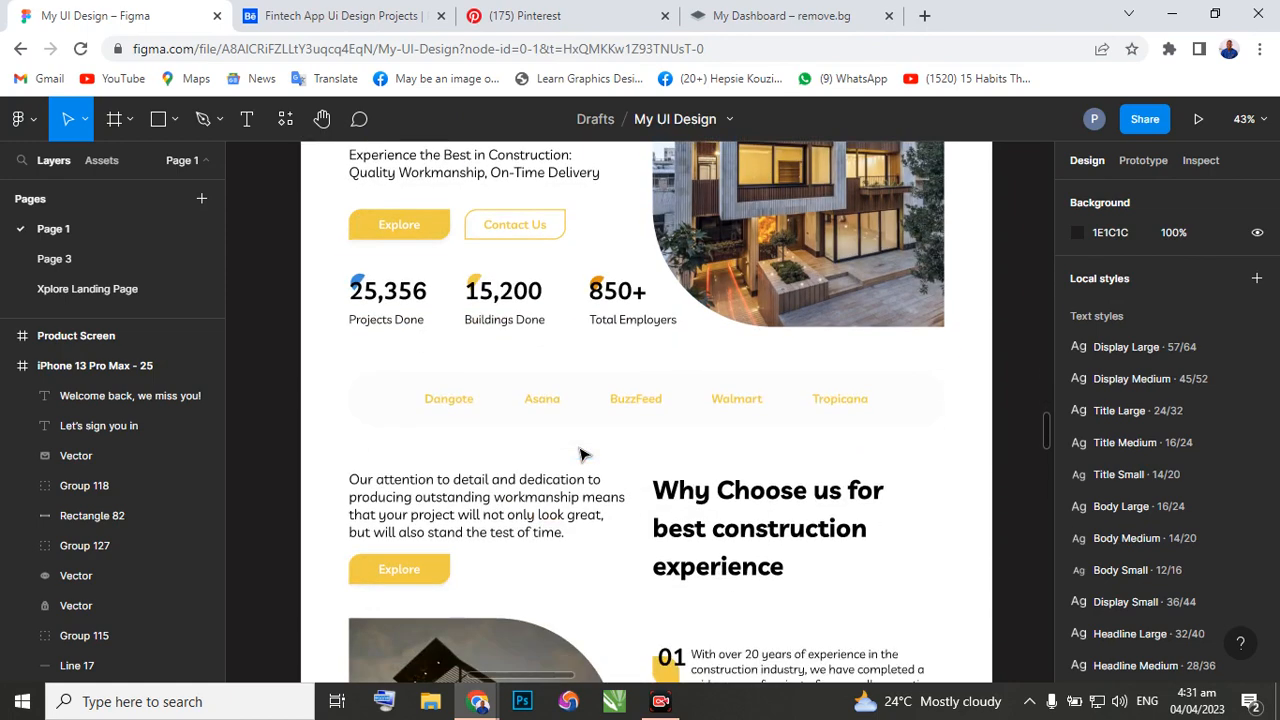
{"action": "scroll", "coordinate": [582, 455], "scroll_direction": "down", "scroll_amount": 1}
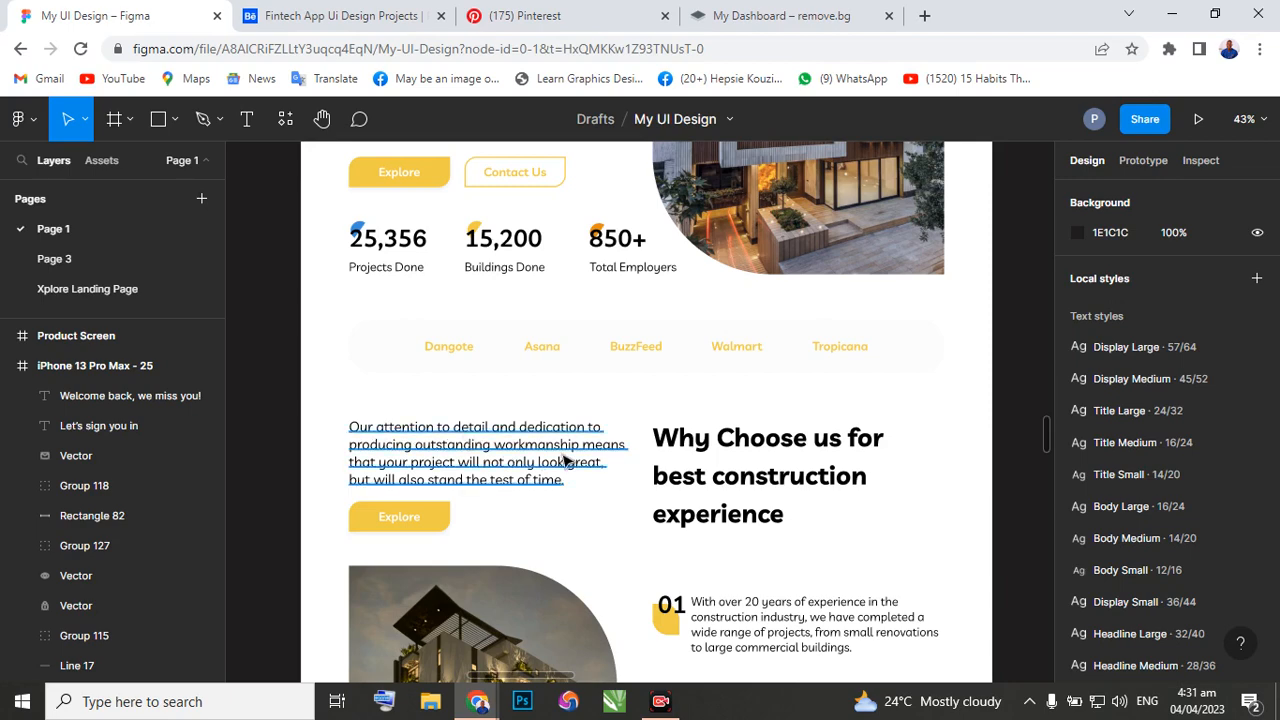
{"action": "scroll", "coordinate": [549, 465], "scroll_direction": "down", "scroll_amount": 1}
{"action": "scroll", "coordinate": [549, 465], "scroll_direction": "down", "scroll_amount": 2}
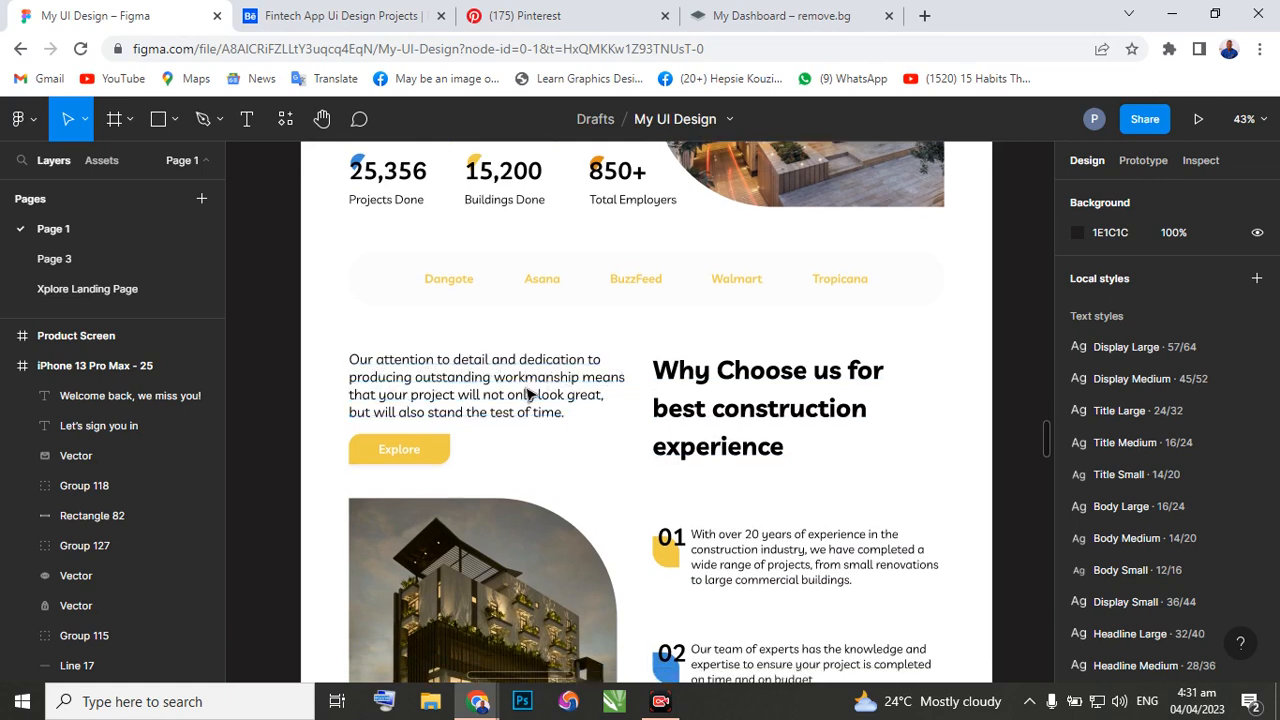
{"action": "scroll", "coordinate": [530, 394], "scroll_direction": "down", "scroll_amount": 1}
{"action": "scroll", "coordinate": [738, 533], "scroll_direction": "down", "scroll_amount": 2}
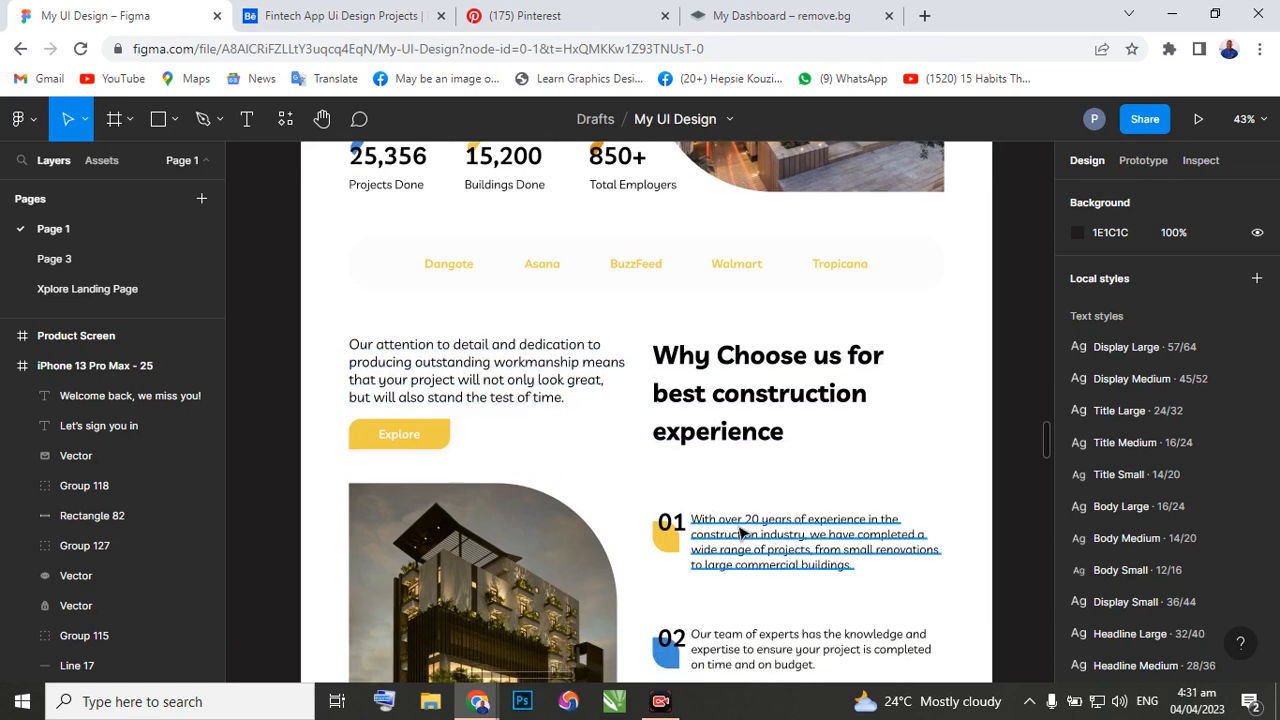
{"action": "scroll", "coordinate": [738, 533], "scroll_direction": "down", "scroll_amount": 1}
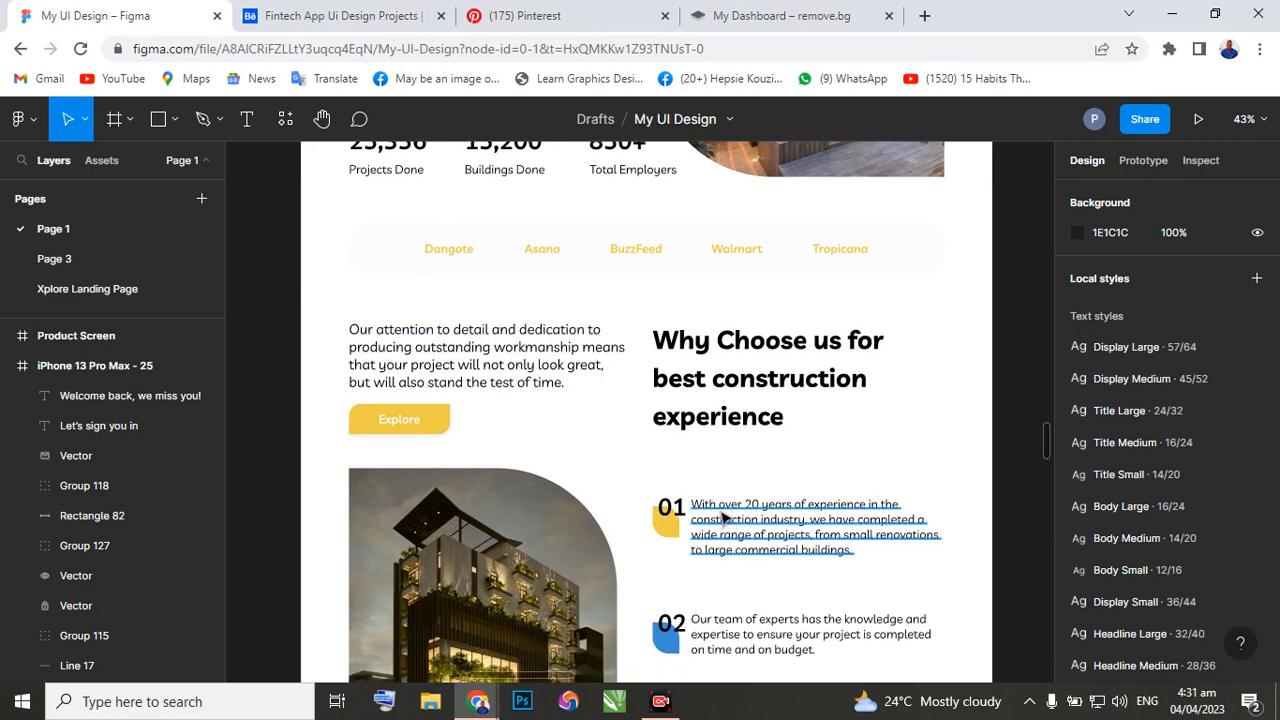
{"action": "scroll", "coordinate": [707, 500], "scroll_direction": "down", "scroll_amount": 5}
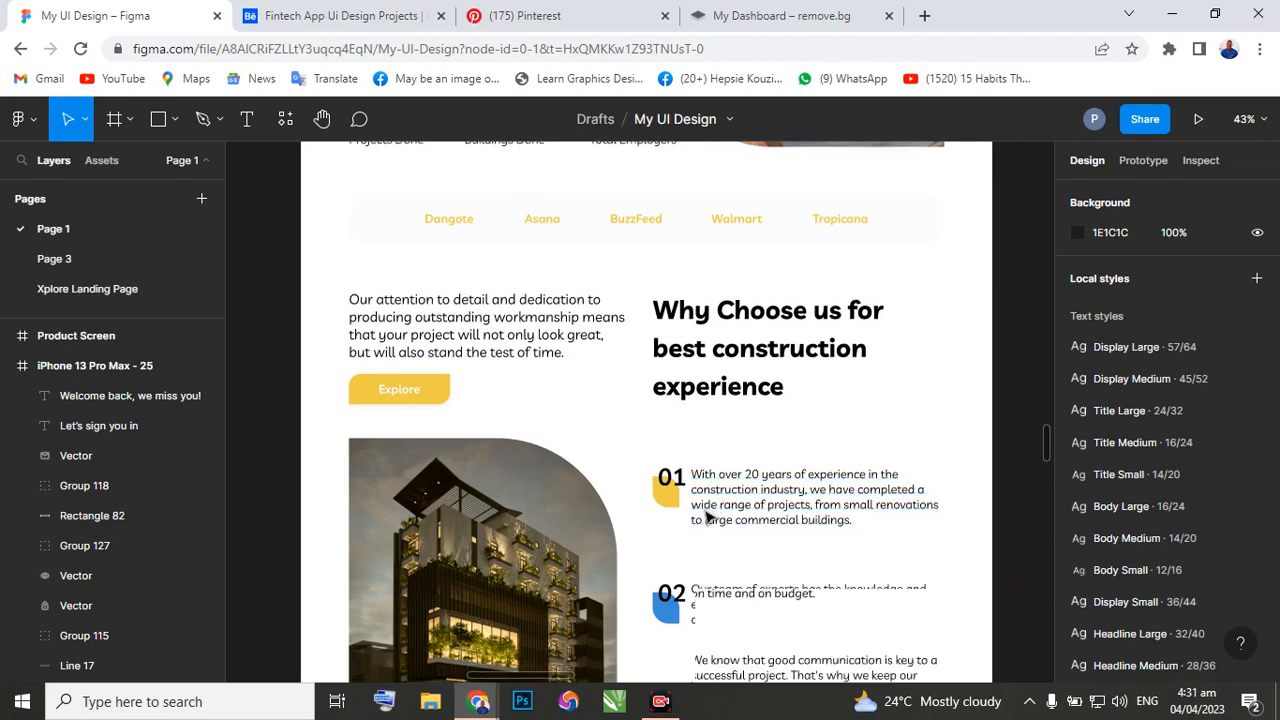
{"action": "scroll", "coordinate": [707, 520], "scroll_direction": "down", "scroll_amount": 7}
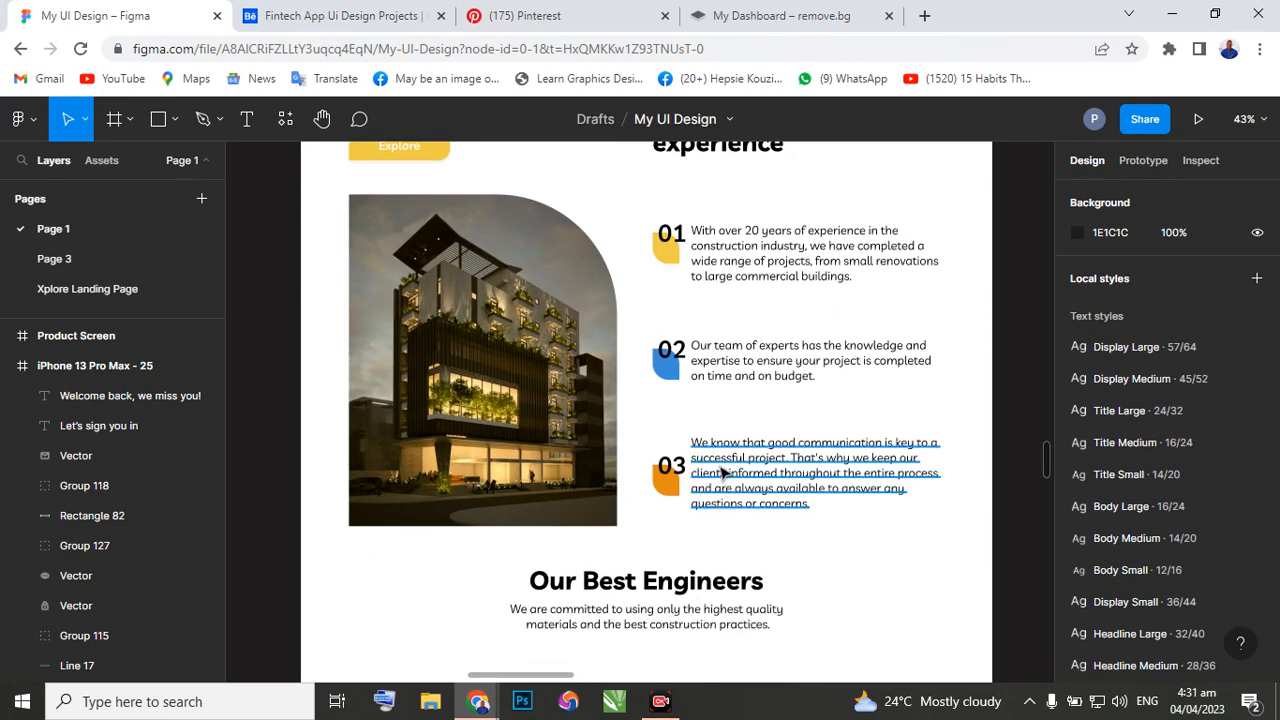
{"action": "scroll", "coordinate": [720, 485], "scroll_direction": "down", "scroll_amount": 2}
{"action": "scroll", "coordinate": [718, 477], "scroll_direction": "down", "scroll_amount": 3}
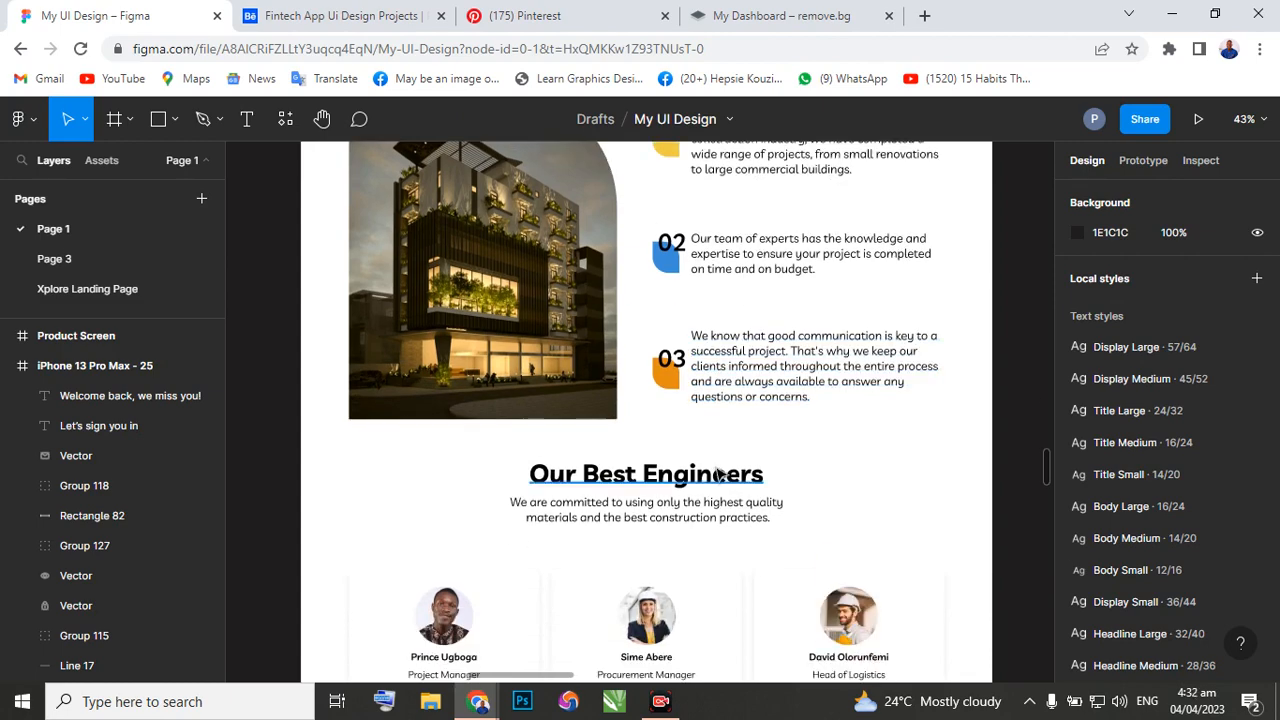
{"action": "scroll", "coordinate": [718, 474], "scroll_direction": "down", "scroll_amount": 1}
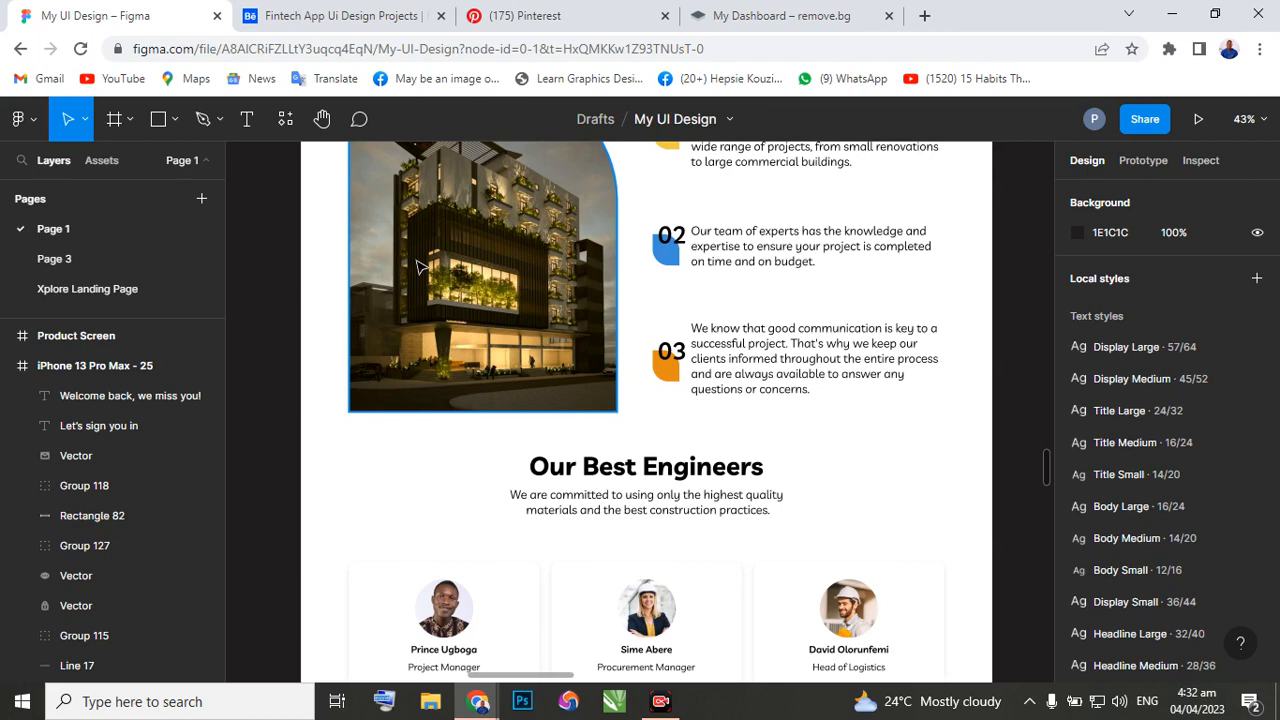
{"action": "scroll", "coordinate": [420, 265], "scroll_direction": "up", "scroll_amount": 1}
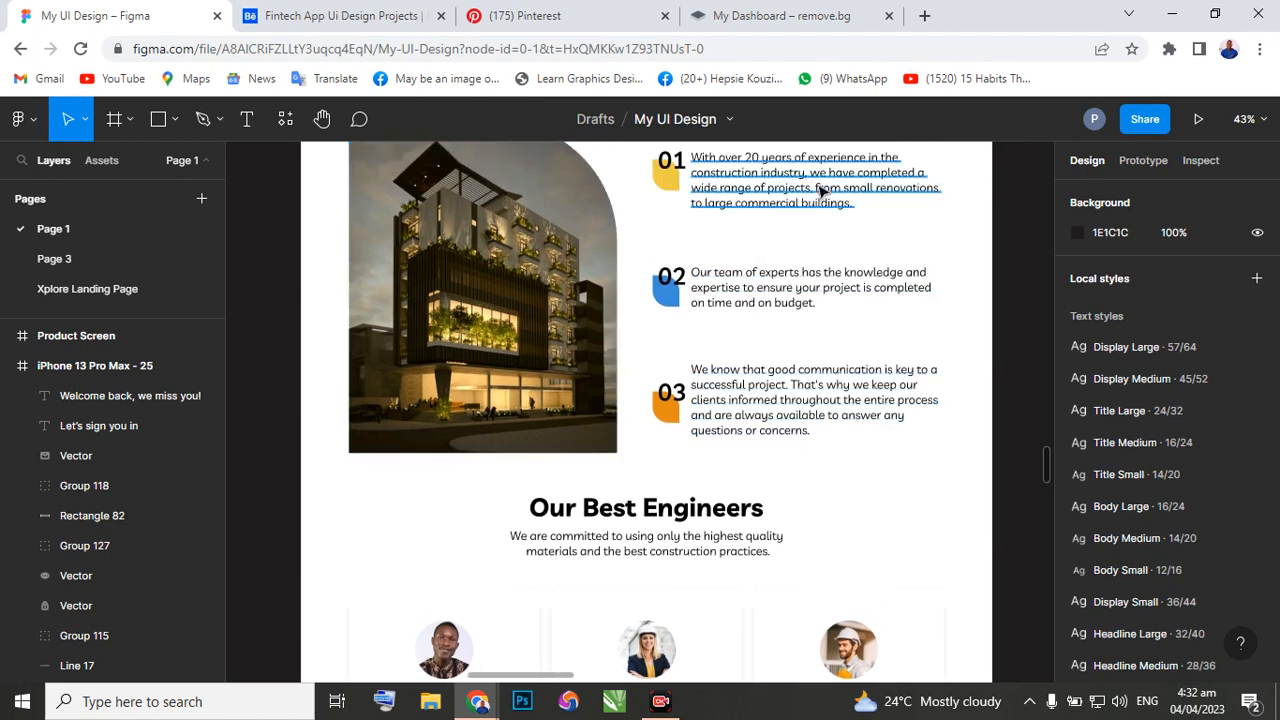
{"action": "scroll", "coordinate": [785, 203], "scroll_direction": "up", "scroll_amount": 2}
{"action": "scroll", "coordinate": [762, 243], "scroll_direction": "up", "scroll_amount": 4}
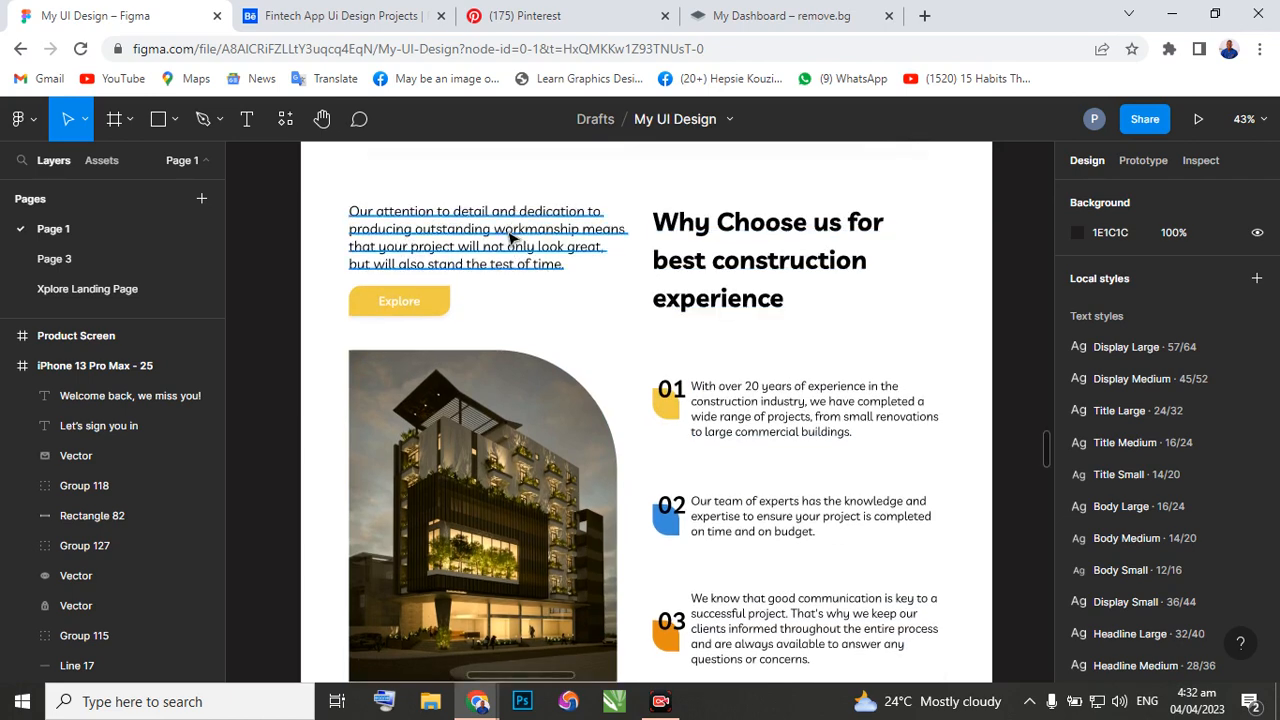
Switch to the PLUGINS design file and search all plugins for "lorem Ipsum".
{"action": "mouse_move", "coordinate": [479, 701]}
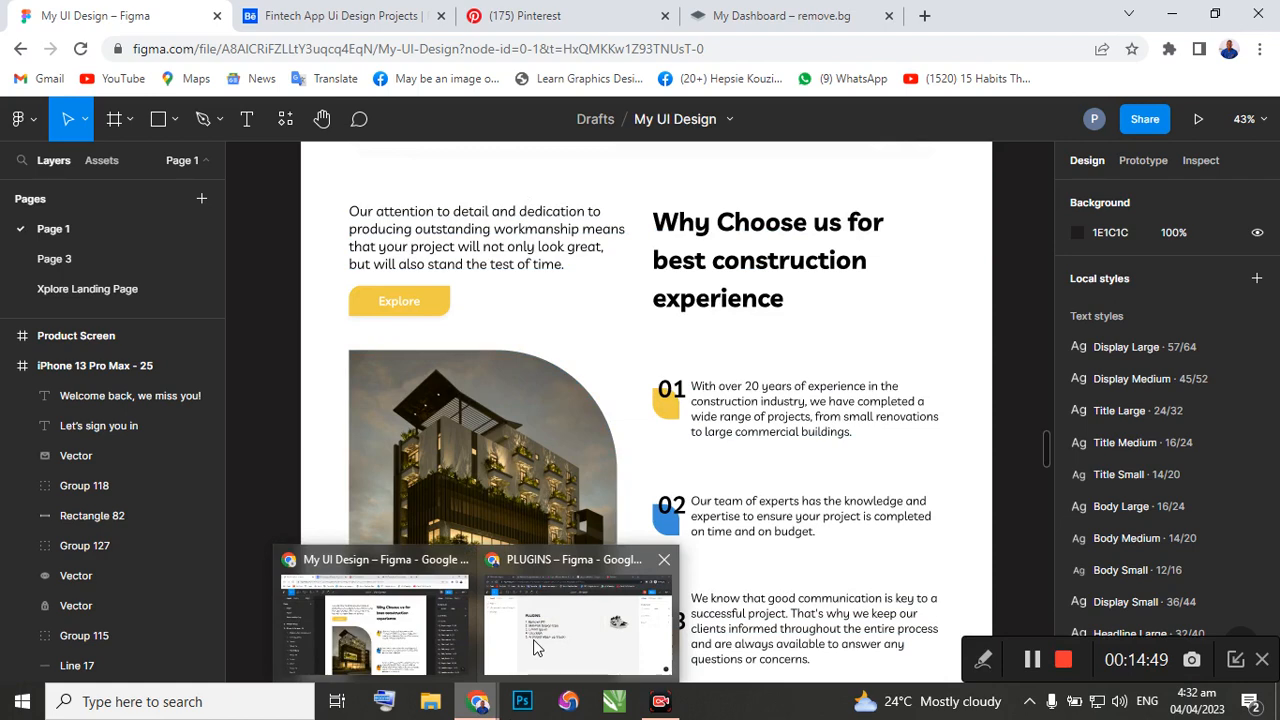
{"action": "left_click", "coordinate": [534, 648]}
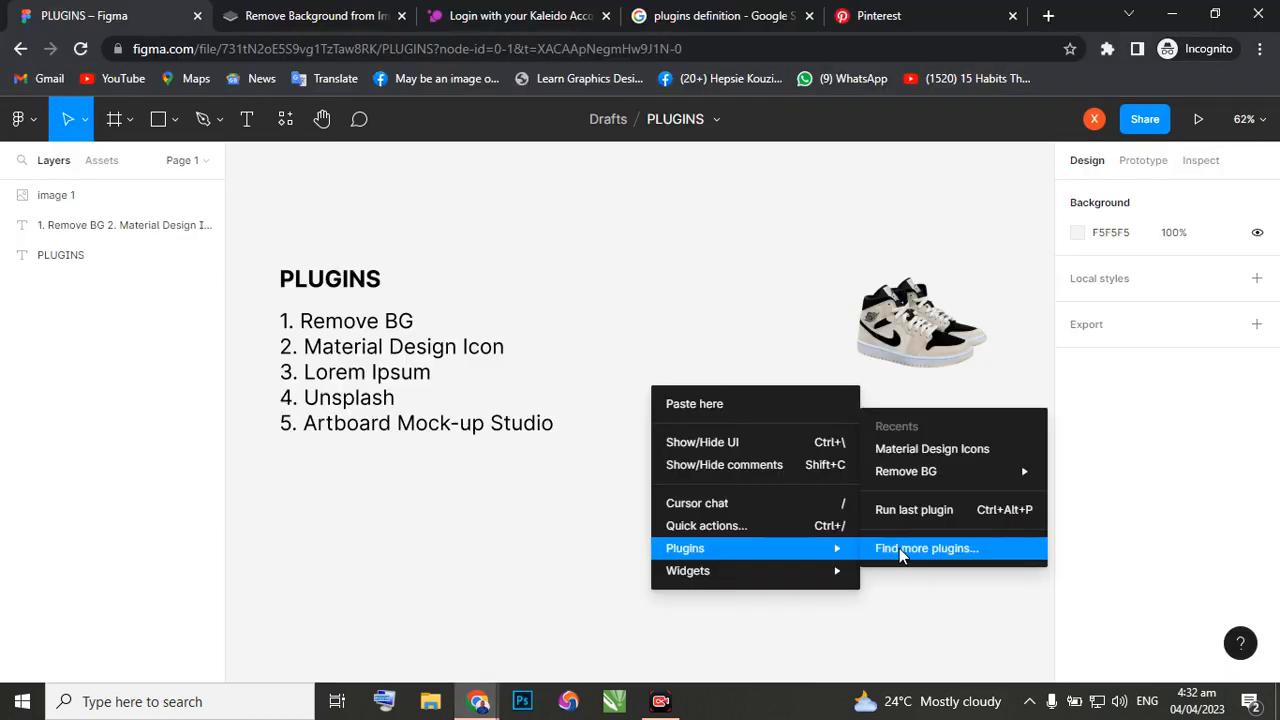
{"action": "left_click", "coordinate": [886, 549]}
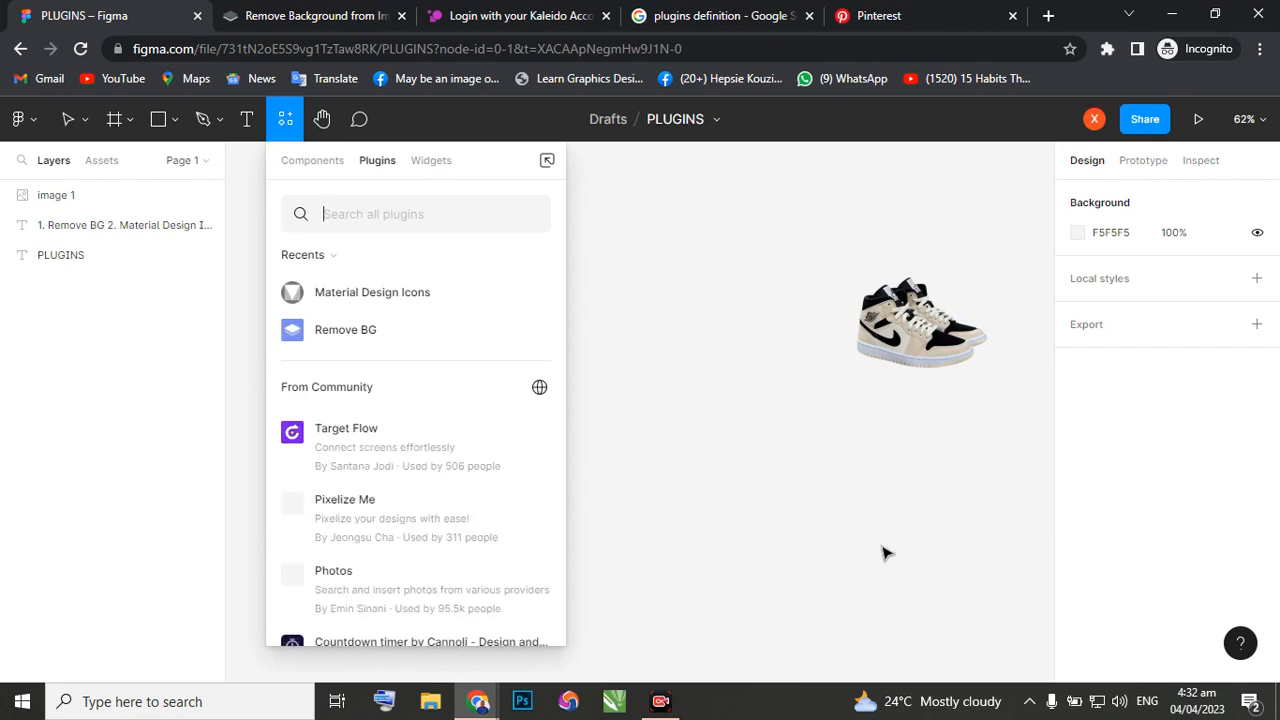
{"action": "type", "text": "lor"}
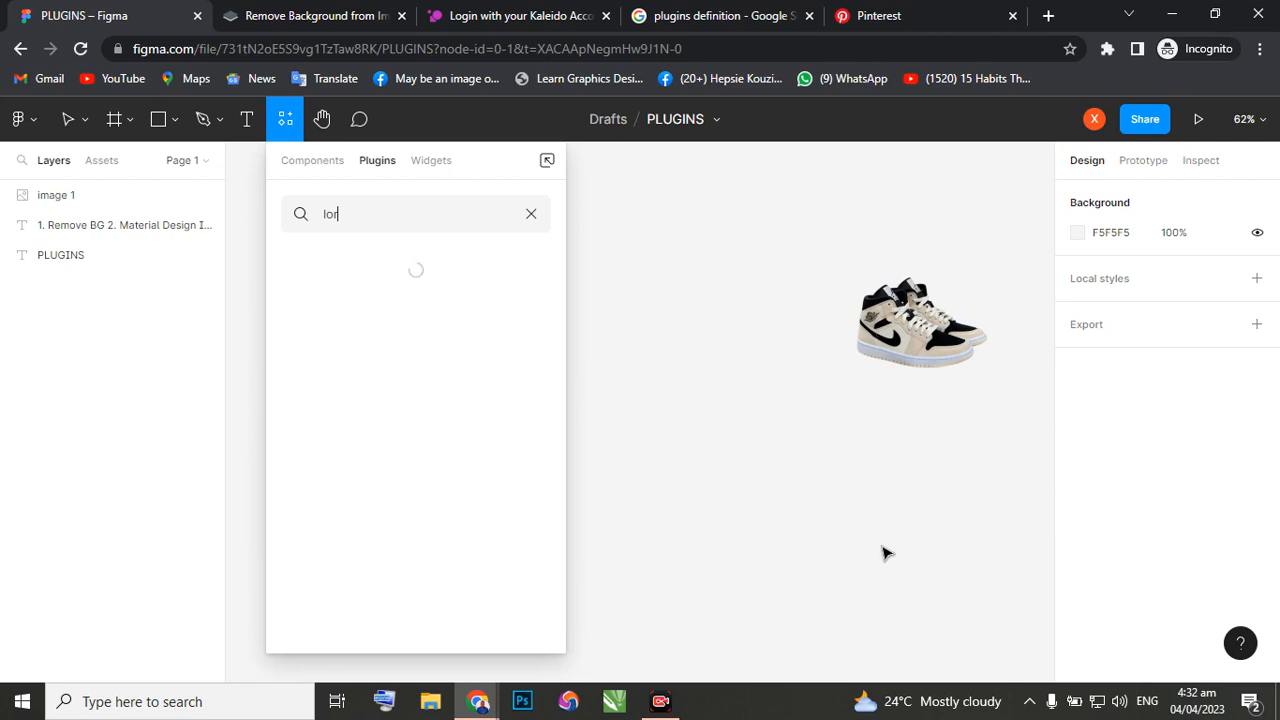
{"action": "type", "text": "em"}
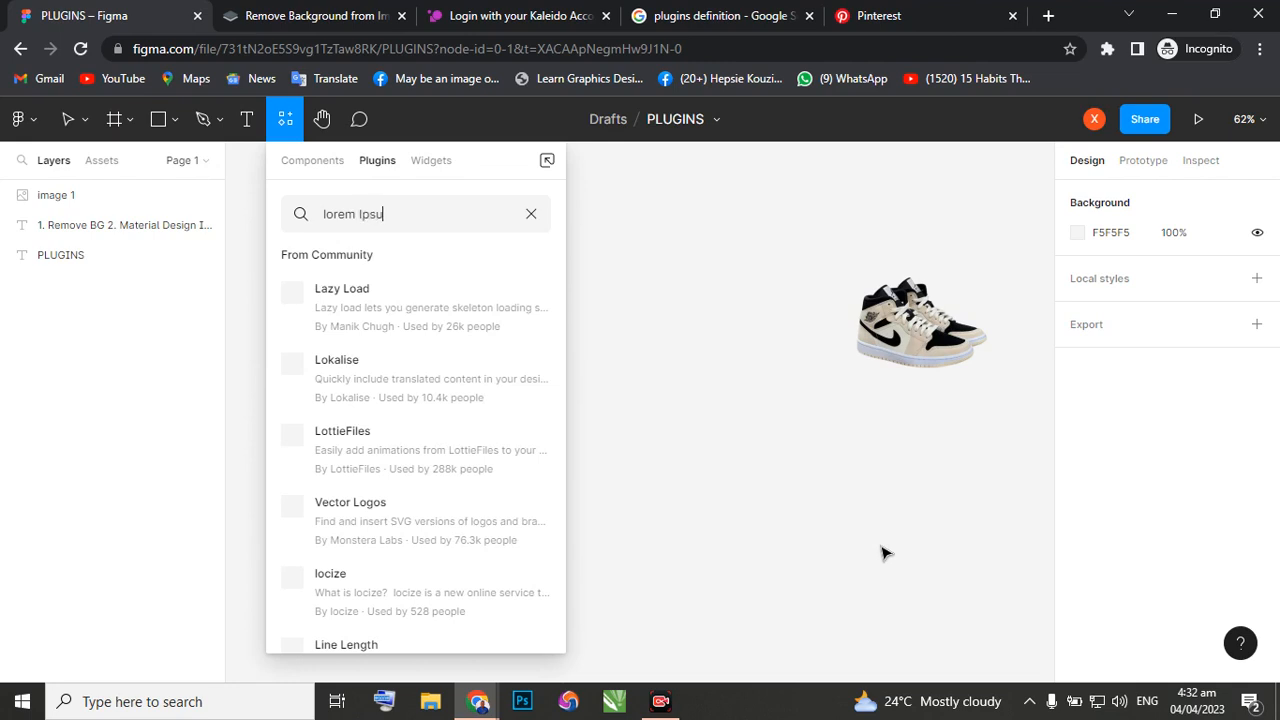
{"action": "type", "text": "Ipsum"}
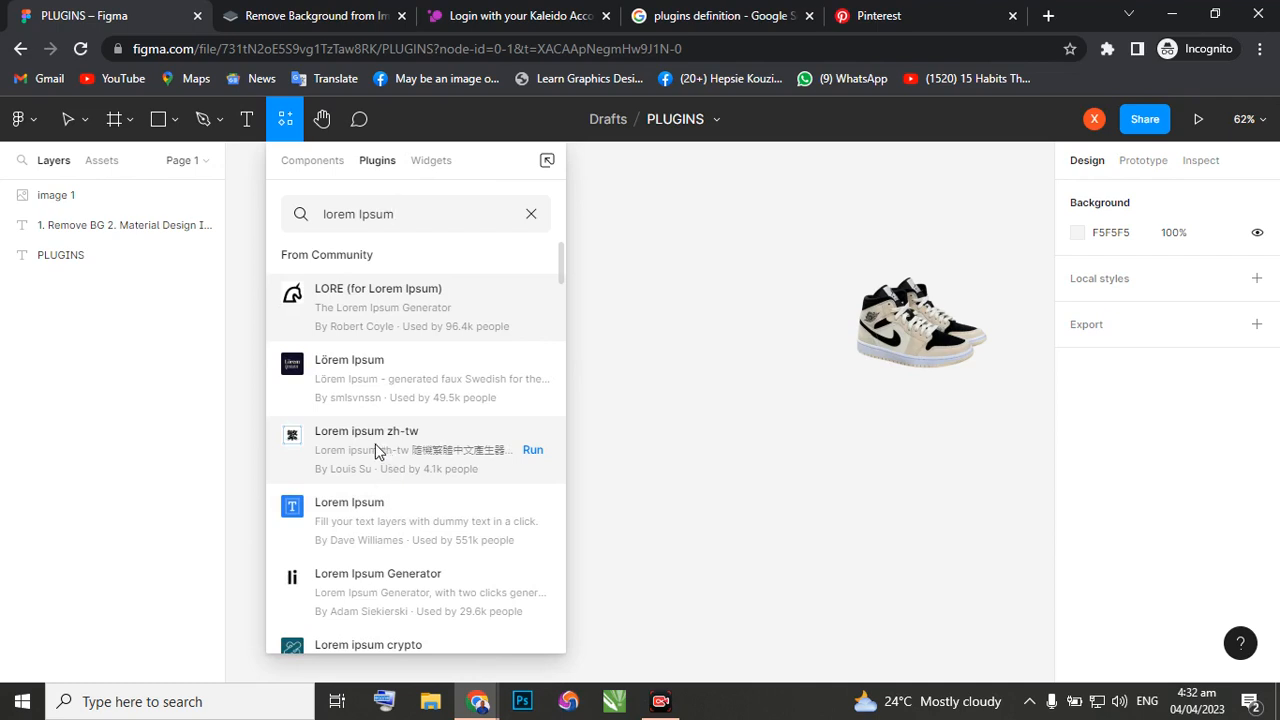
Run the Lorem Ipsum plugin that fills text layers with dummy text from the search results, and close its window.
{"action": "scroll", "coordinate": [372, 480], "scroll_direction": "down", "scroll_amount": 1}
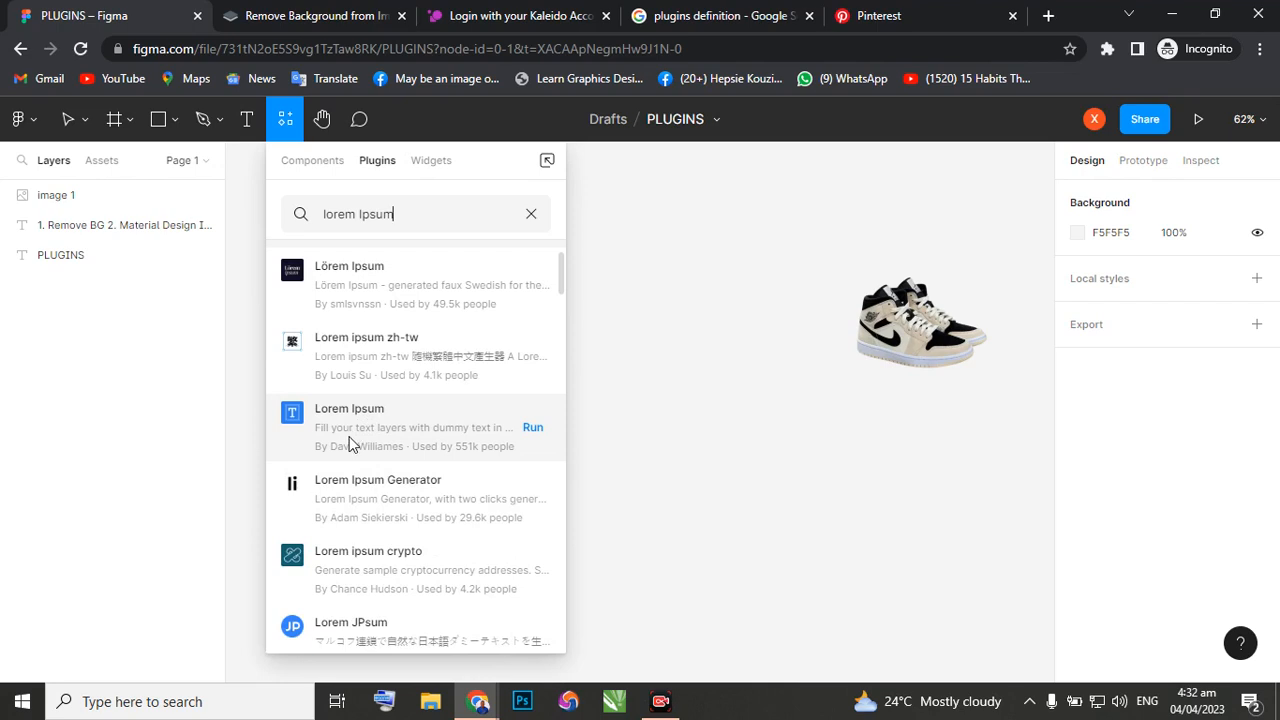
{"action": "scroll", "coordinate": [352, 440], "scroll_direction": "up", "scroll_amount": 1}
{"action": "scroll", "coordinate": [352, 445], "scroll_direction": "down", "scroll_amount": 7}
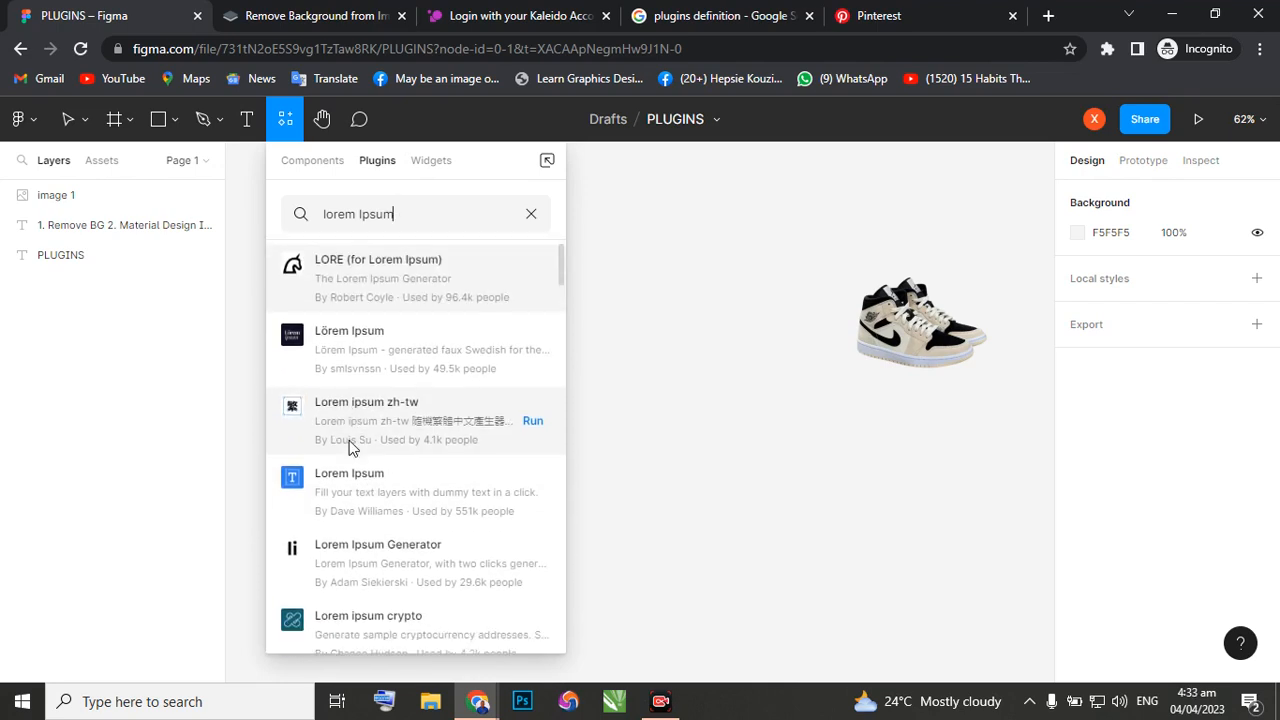
{"action": "scroll", "coordinate": [352, 447], "scroll_direction": "down", "scroll_amount": 5}
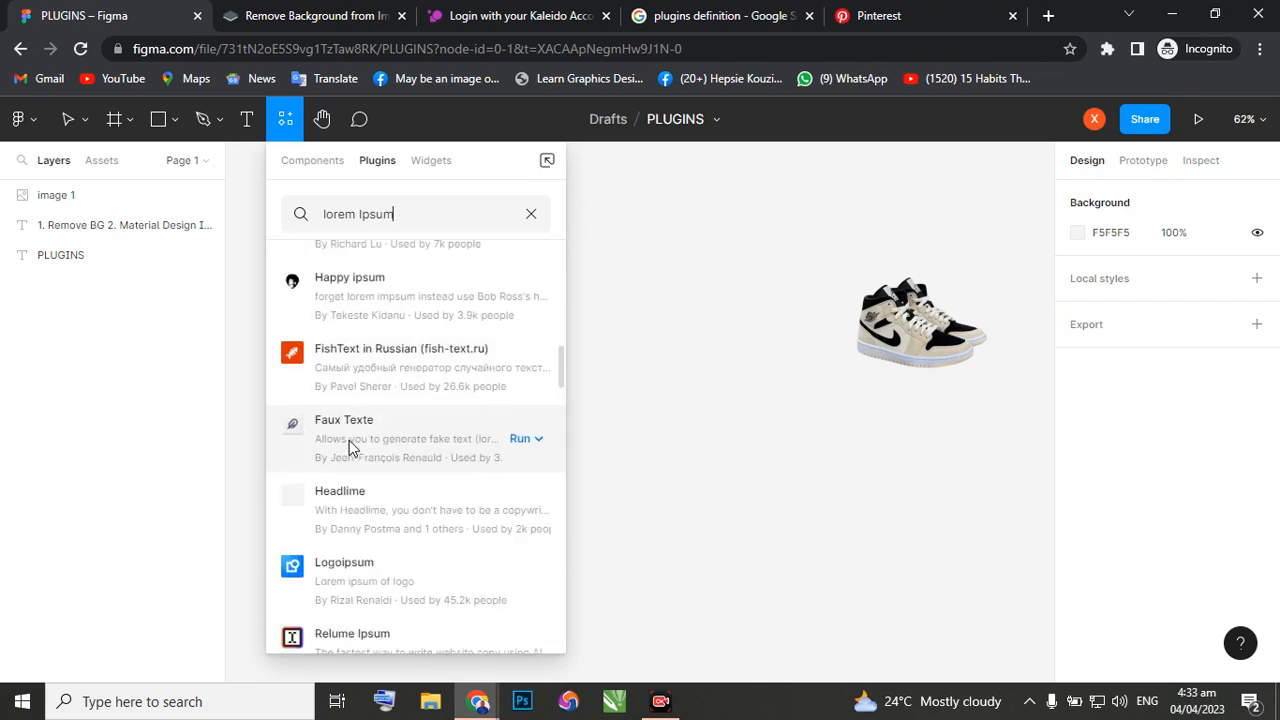
{"action": "scroll", "coordinate": [352, 447], "scroll_direction": "down", "scroll_amount": 4}
{"action": "scroll", "coordinate": [352, 447], "scroll_direction": "up", "scroll_amount": 4}
{"action": "scroll", "coordinate": [352, 447], "scroll_direction": "up", "scroll_amount": 8}
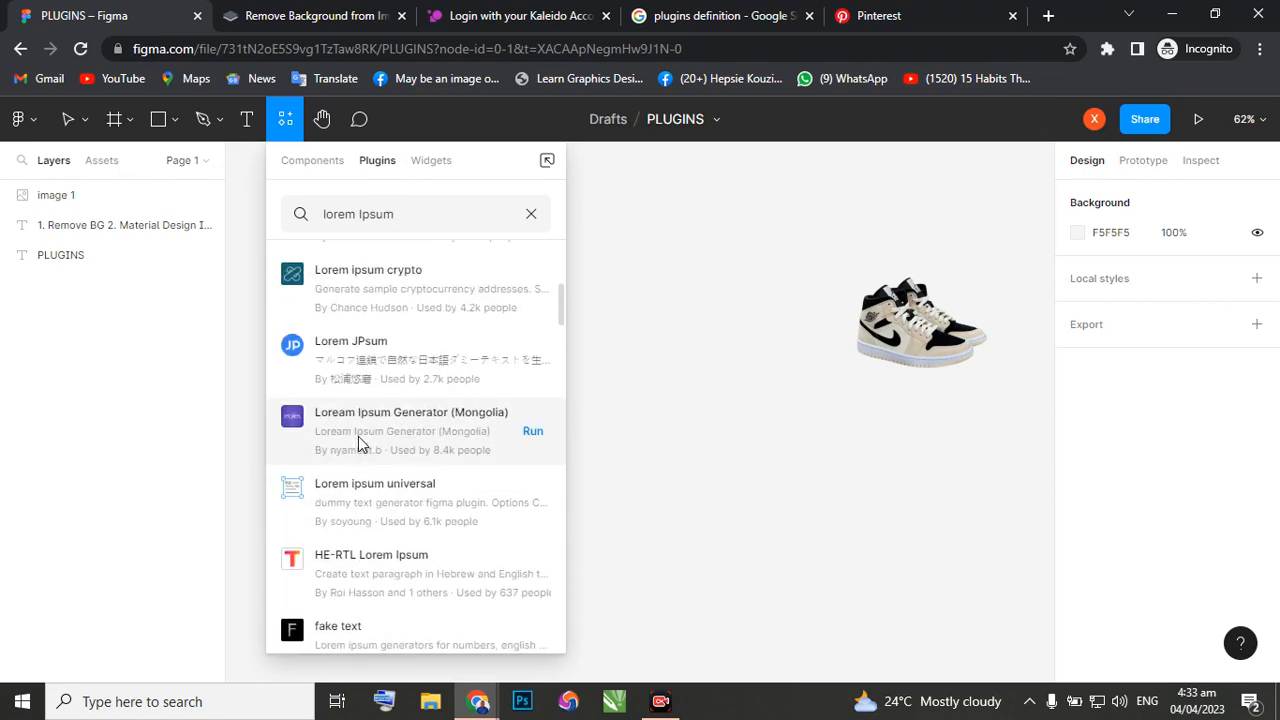
{"action": "scroll", "coordinate": [358, 440], "scroll_direction": "up", "scroll_amount": 3}
{"action": "scroll", "coordinate": [329, 350], "scroll_direction": "up", "scroll_amount": 1}
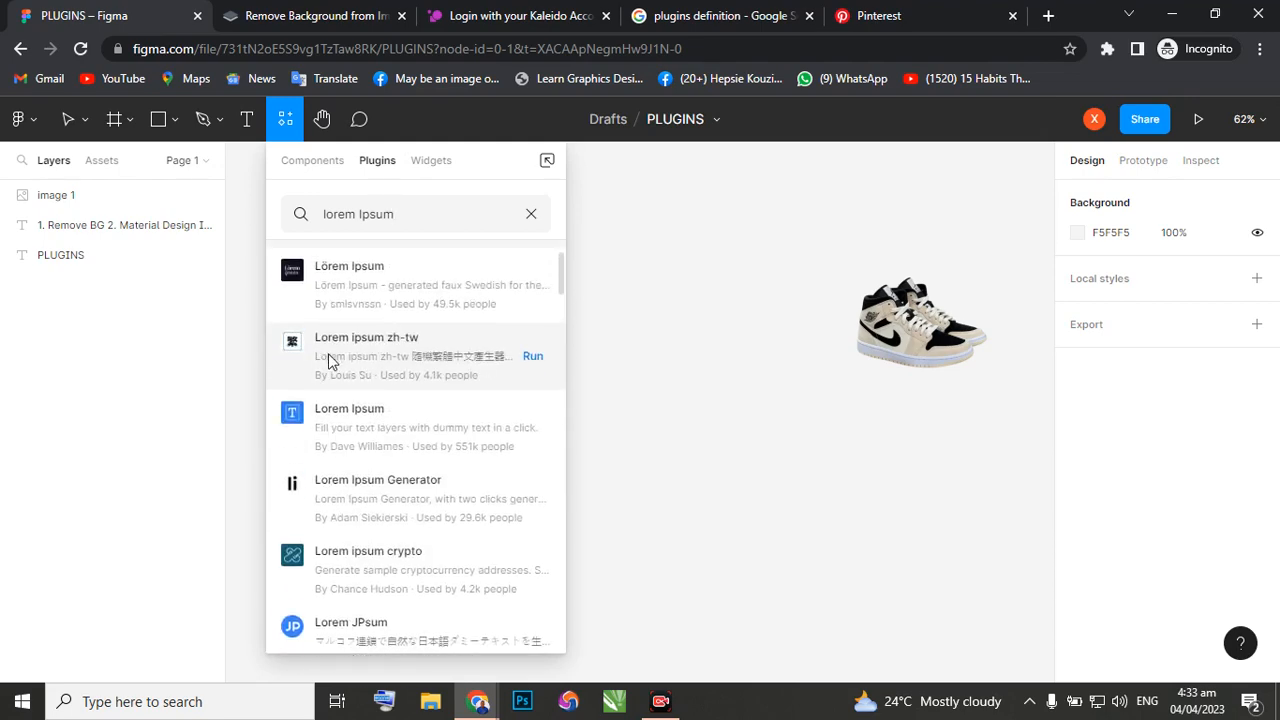
{"action": "scroll", "coordinate": [334, 430], "scroll_direction": "up", "scroll_amount": 1}
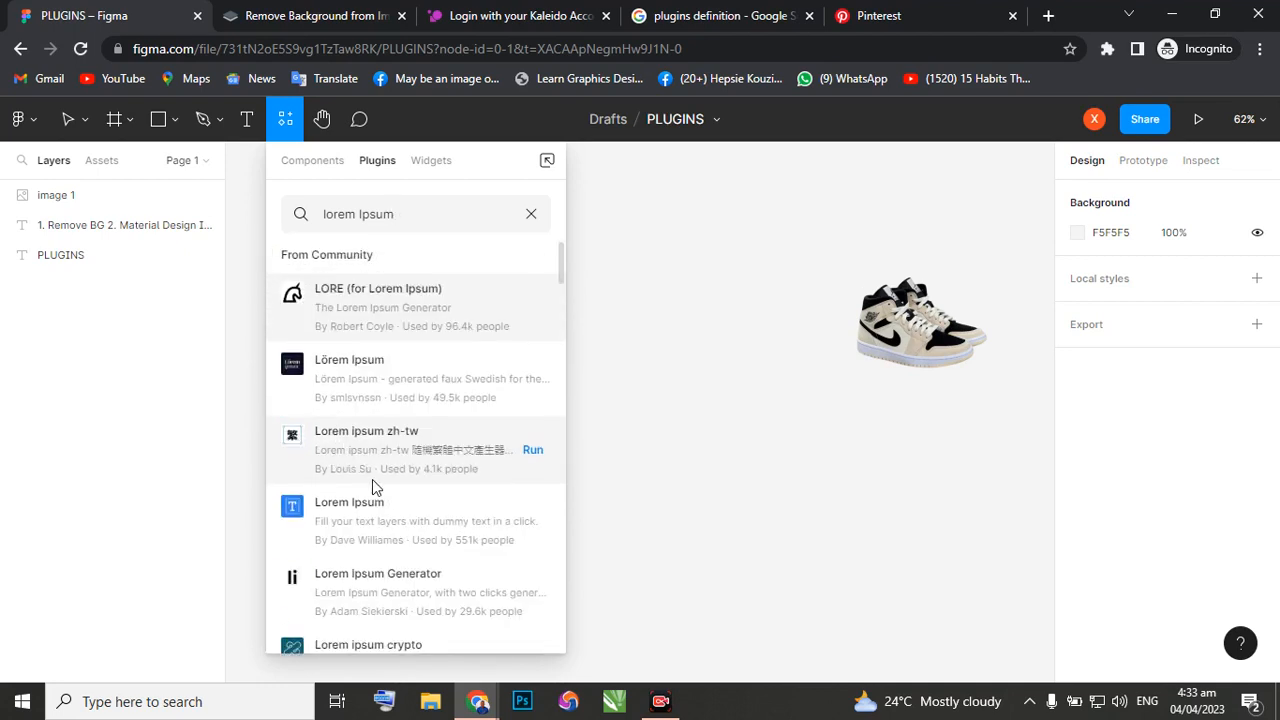
{"action": "left_click", "coordinate": [533, 522]}
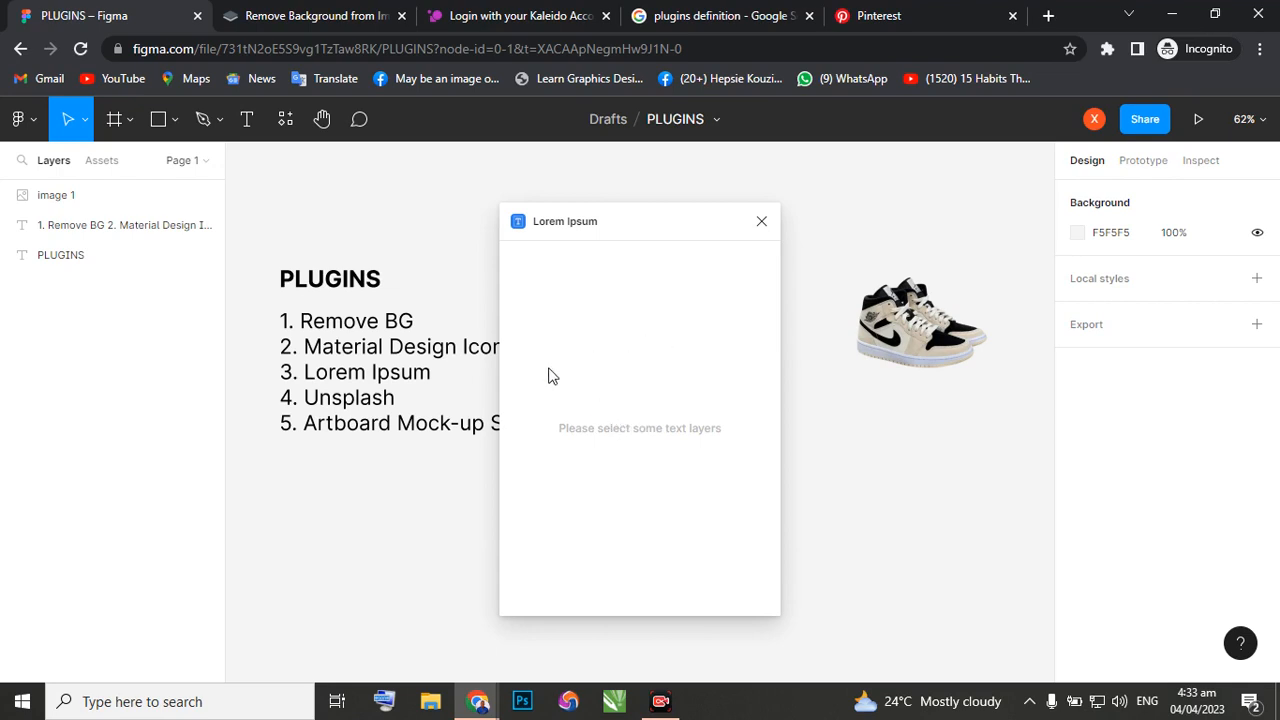
{"action": "left_click", "coordinate": [761, 221]}
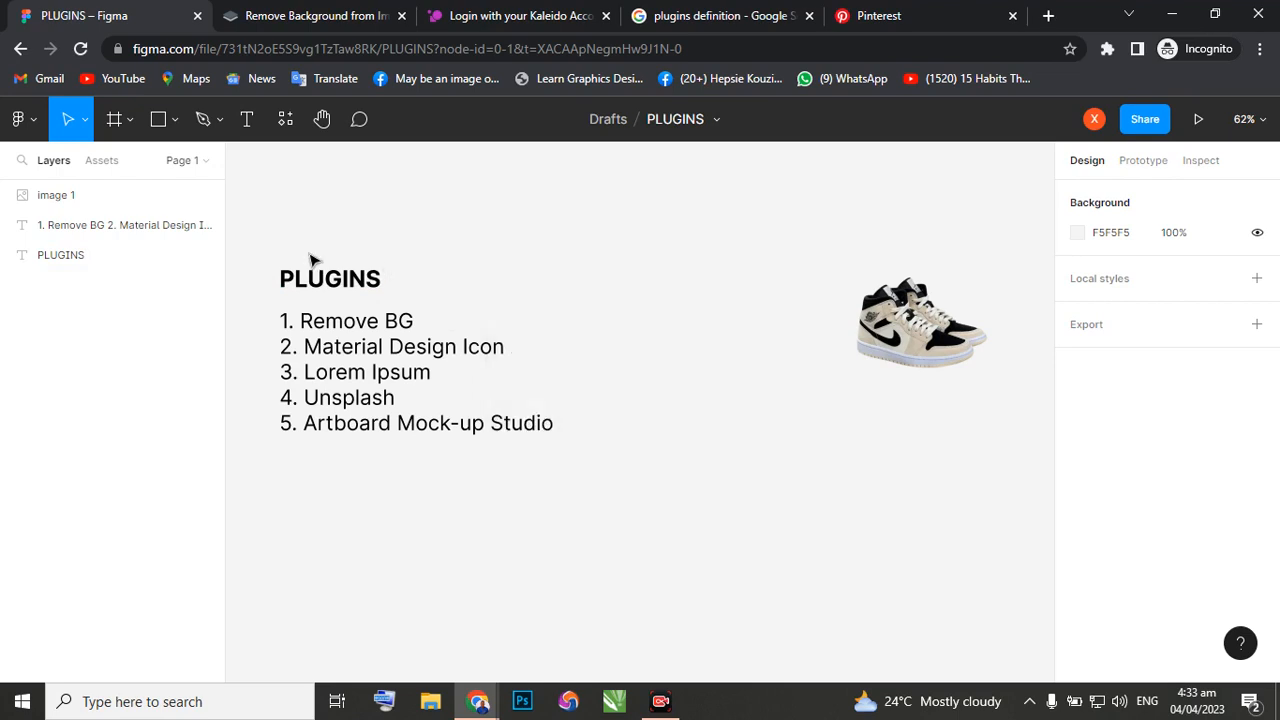
{"action": "left_click", "coordinate": [248, 121]}
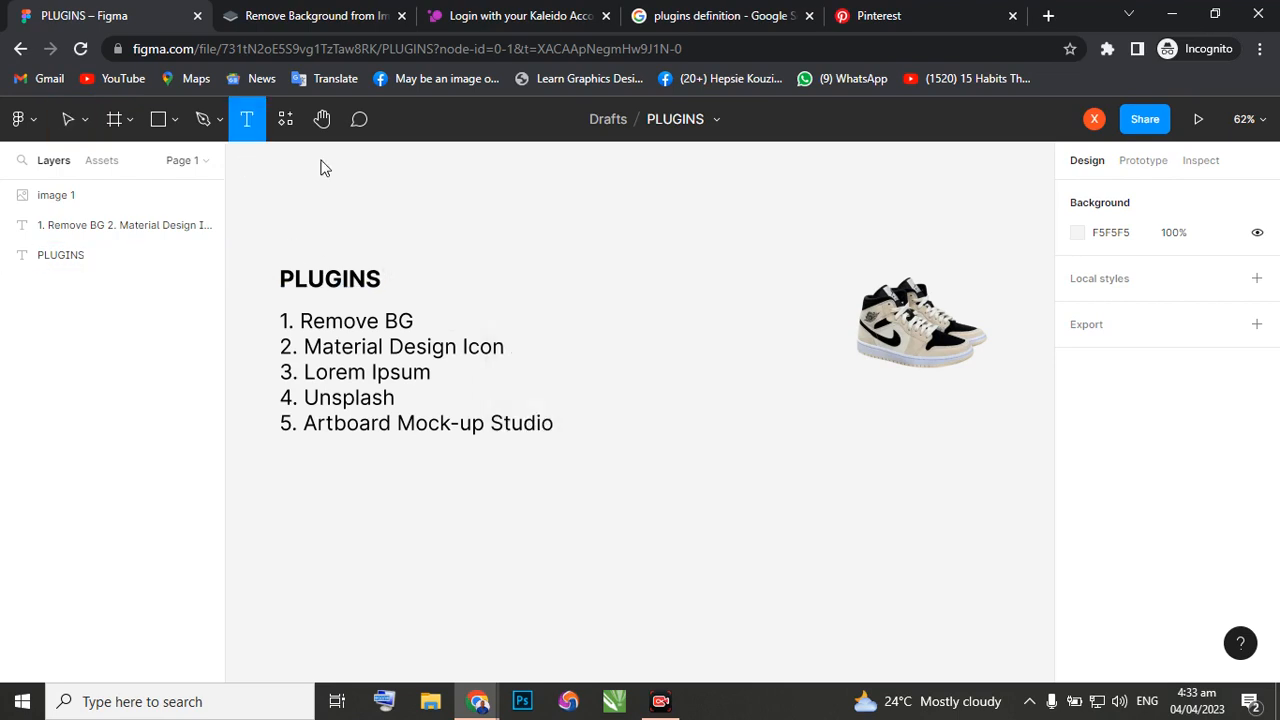
{"action": "left_click", "coordinate": [632, 440]}
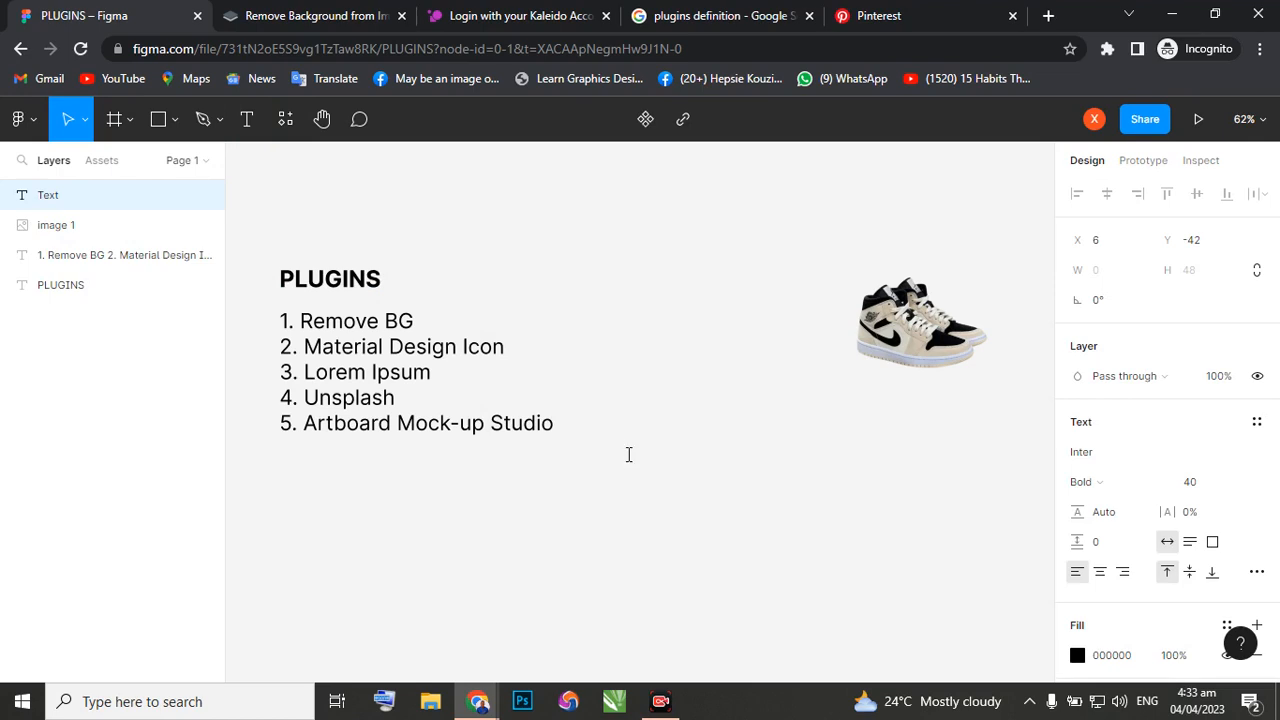
{"action": "right_click", "coordinate": [628, 455]}
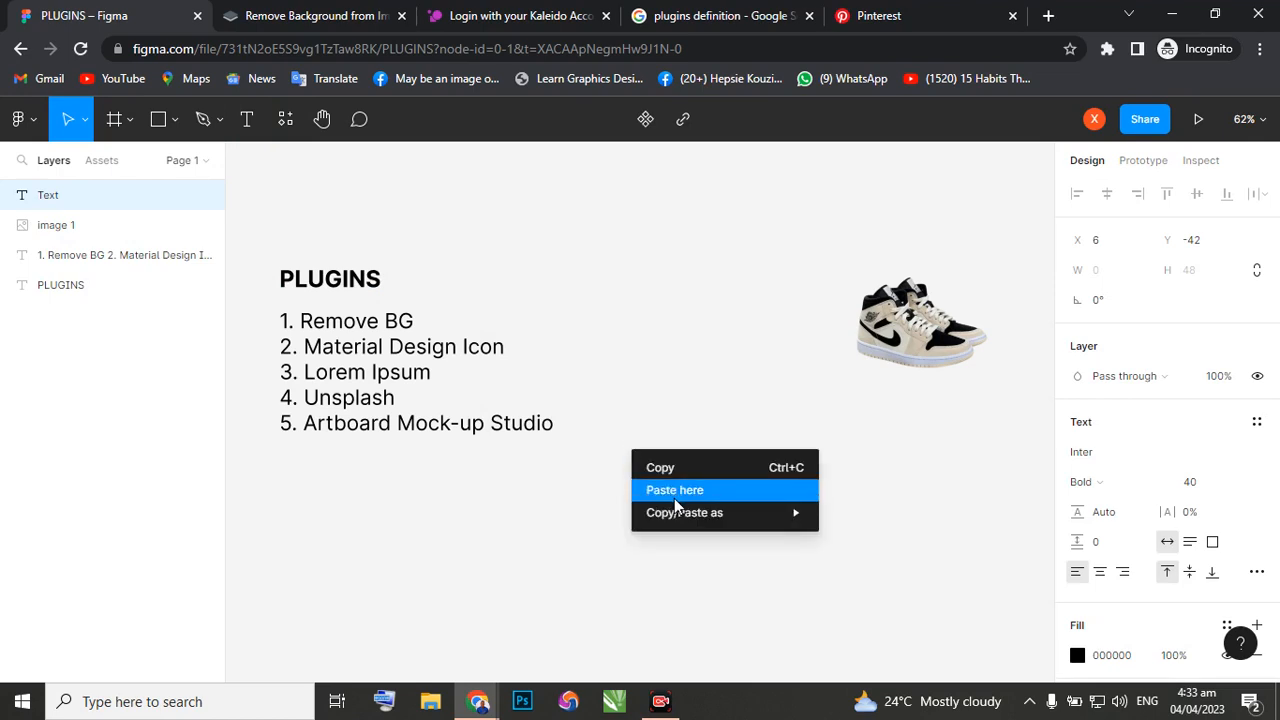
{"action": "left_click", "coordinate": [628, 451]}
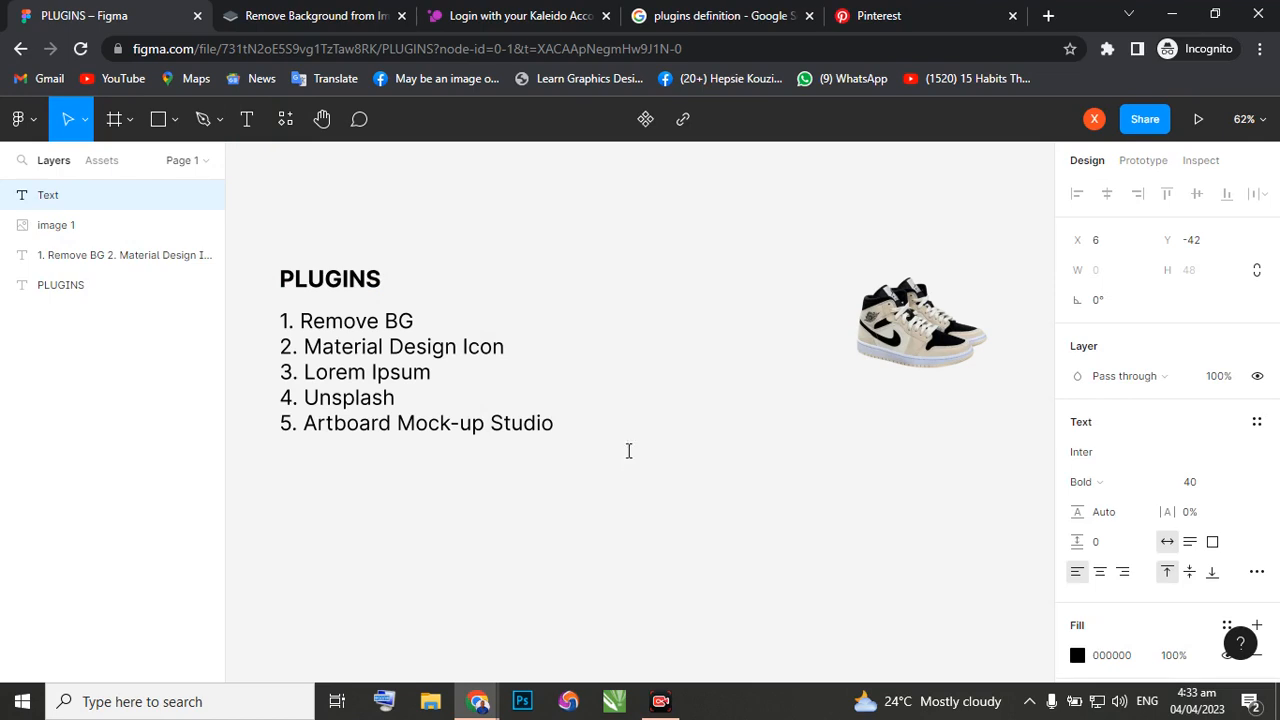
{"action": "left_click", "coordinate": [160, 120]}
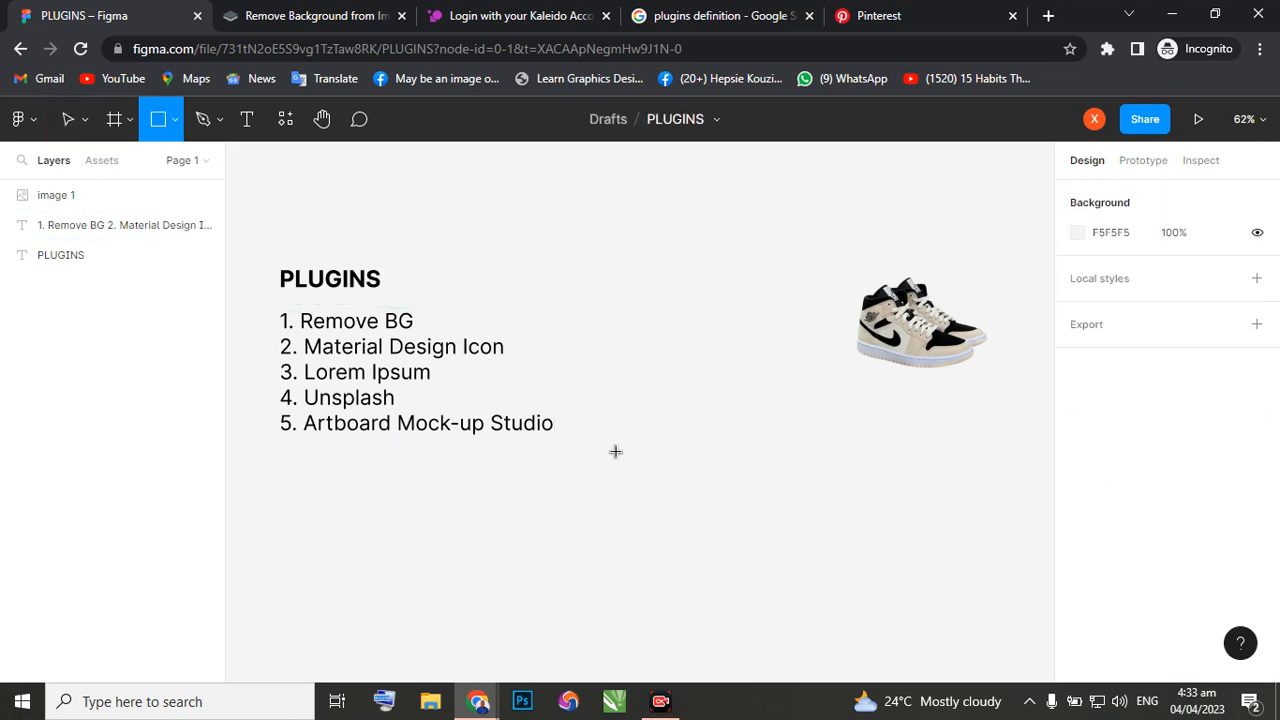
{"action": "left_click_drag", "start_coordinate": [615, 451], "coordinate": [864, 567]}
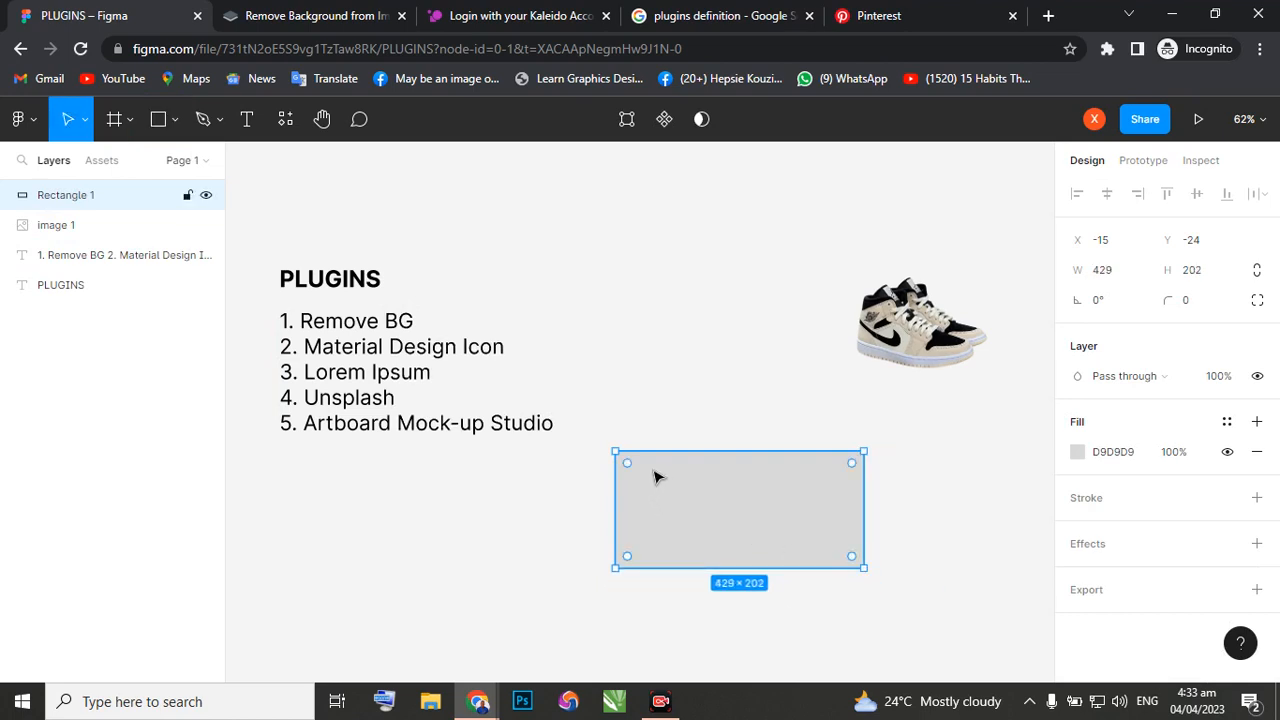
{"action": "key", "text": "Delete"}
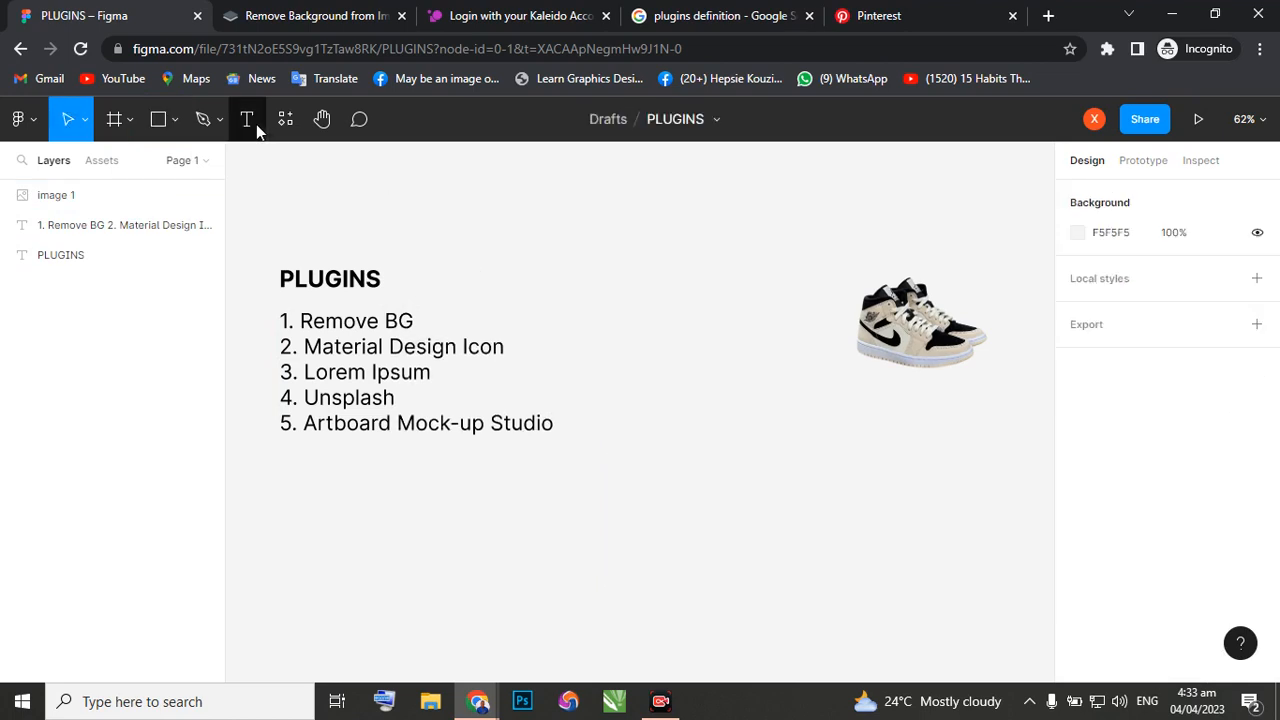
{"action": "left_click", "coordinate": [247, 119]}
{"action": "left_click_drag", "start_coordinate": [619, 435], "coordinate": [859, 560]}
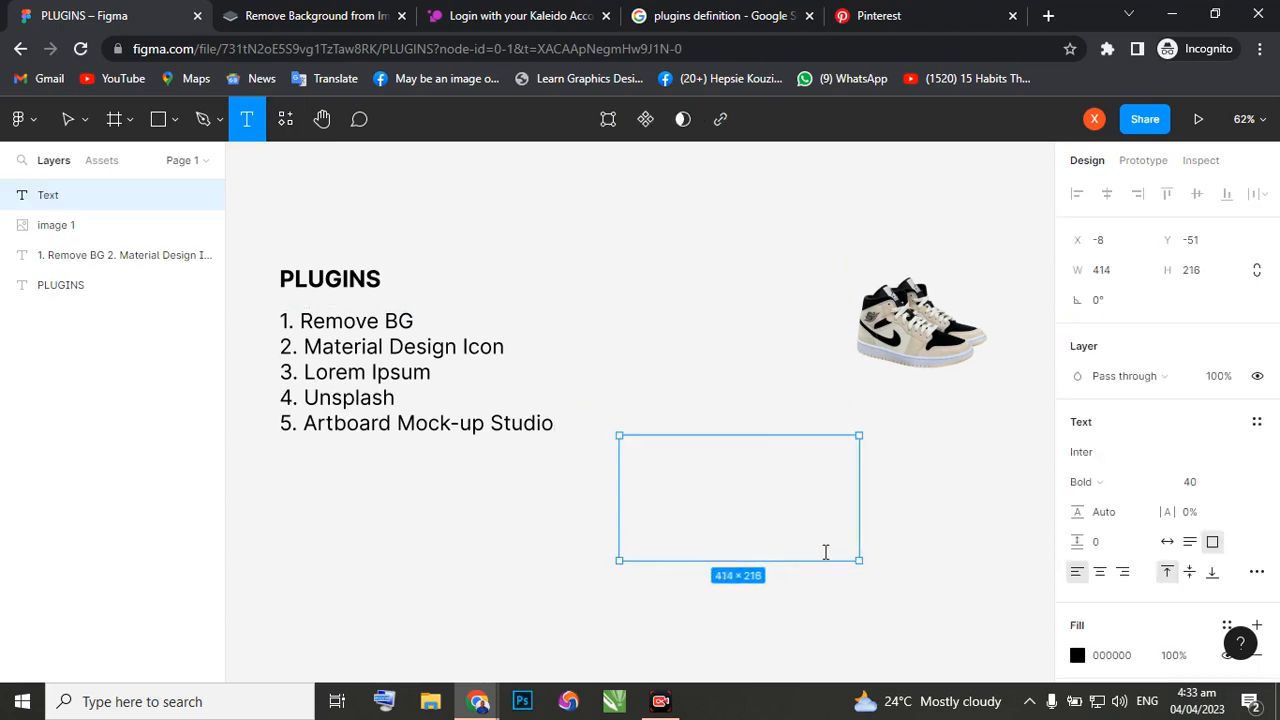
{"action": "right_click", "coordinate": [697, 472]}
{"action": "left_click", "coordinate": [736, 512]}
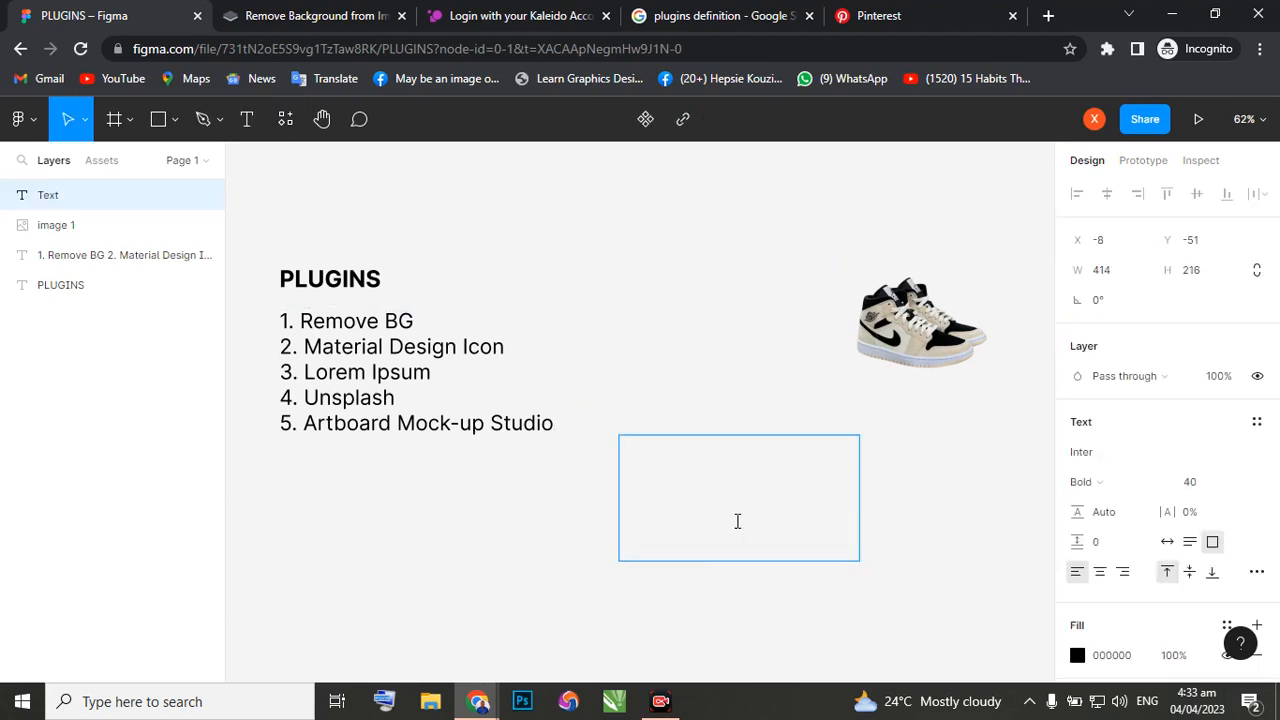
{"action": "right_click", "coordinate": [688, 453]}
{"action": "left_click", "coordinate": [668, 450]}
{"action": "right_click", "coordinate": [668, 451]}
{"action": "key", "text": "Escape"}
{"action": "left_click", "coordinate": [630, 404]}
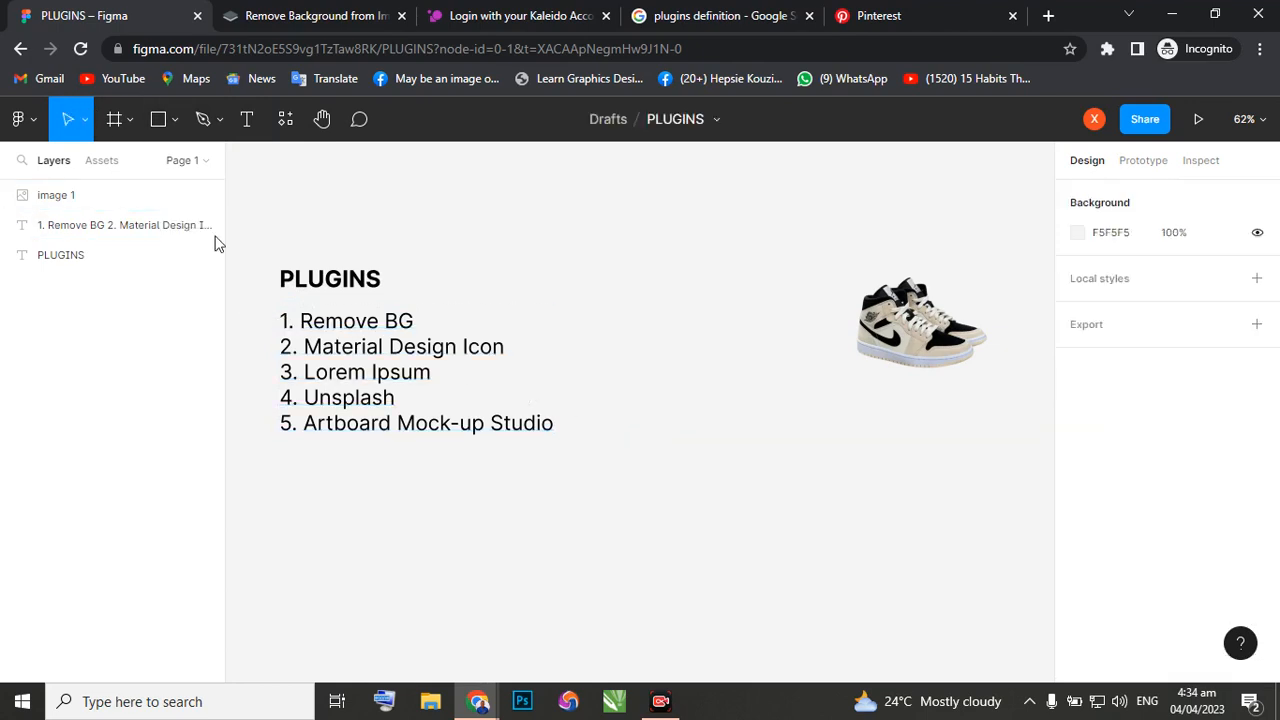
Create a text box about 439 × 256 beside the lower end of the plugin list, containing the letter "a".
{"action": "left_click", "coordinate": [247, 119]}
{"action": "left_click_drag", "start_coordinate": [597, 404], "coordinate": [851, 551]}
{"action": "type", "text": "a"}
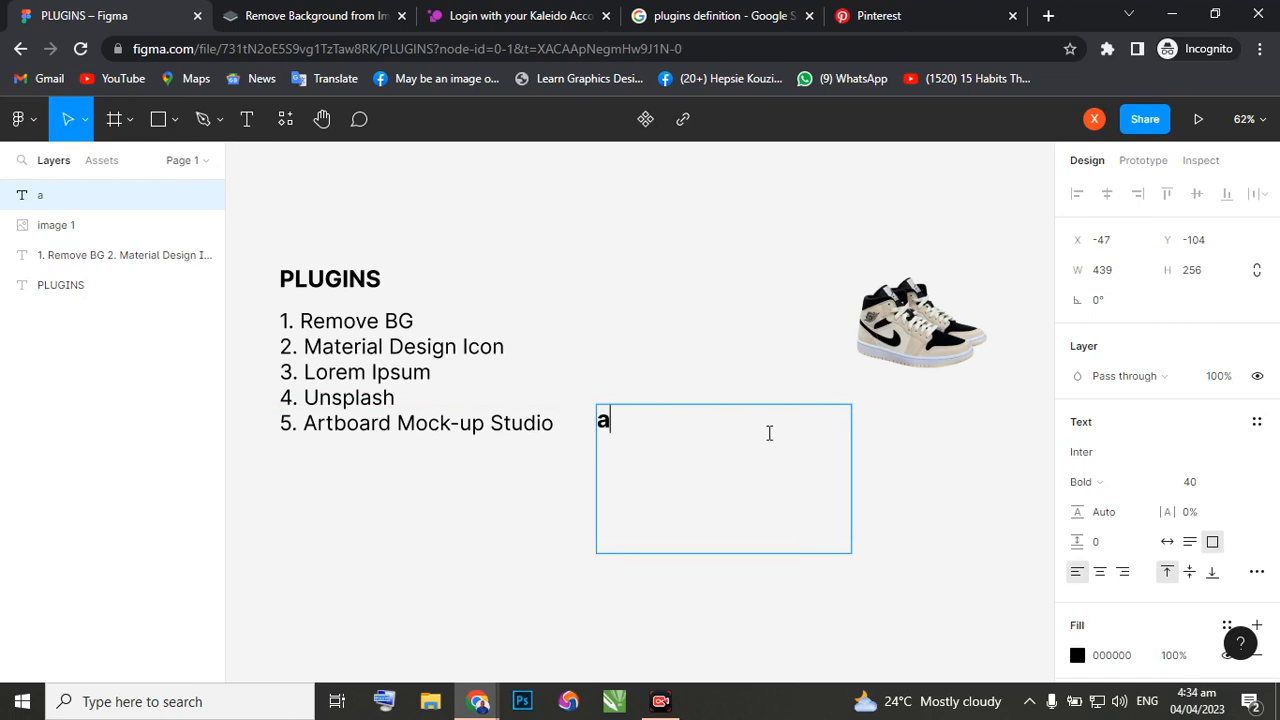
Set the text box's letter to Regular weight and font size 20.
{"action": "double_click", "coordinate": [605, 418]}
{"action": "left_click", "coordinate": [1163, 483]}
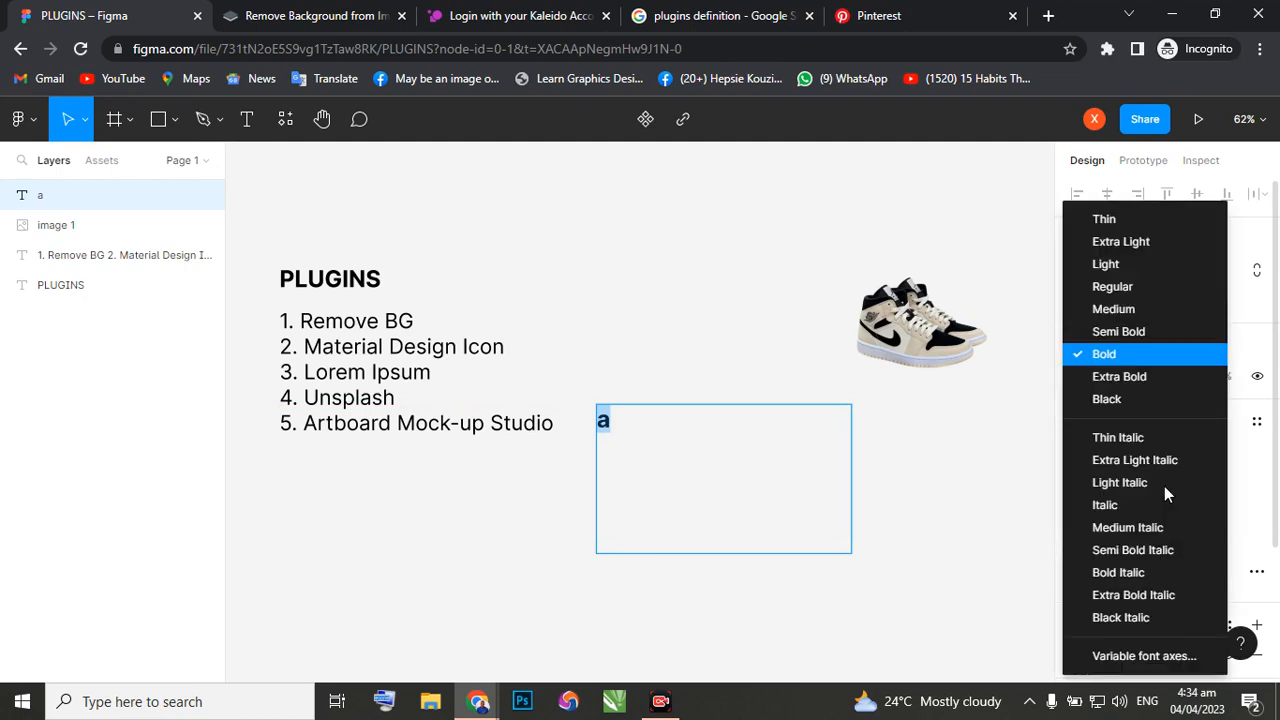
{"action": "left_click", "coordinate": [1122, 288]}
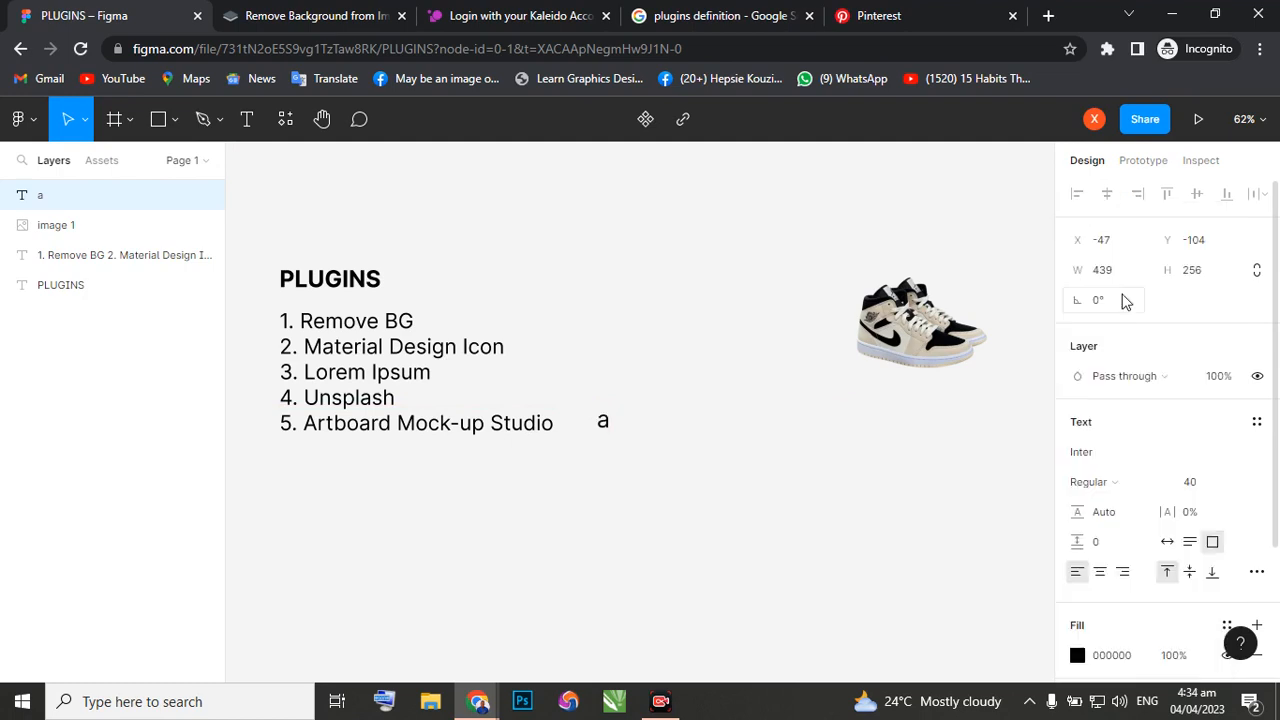
{"action": "left_click", "coordinate": [1239, 487]}
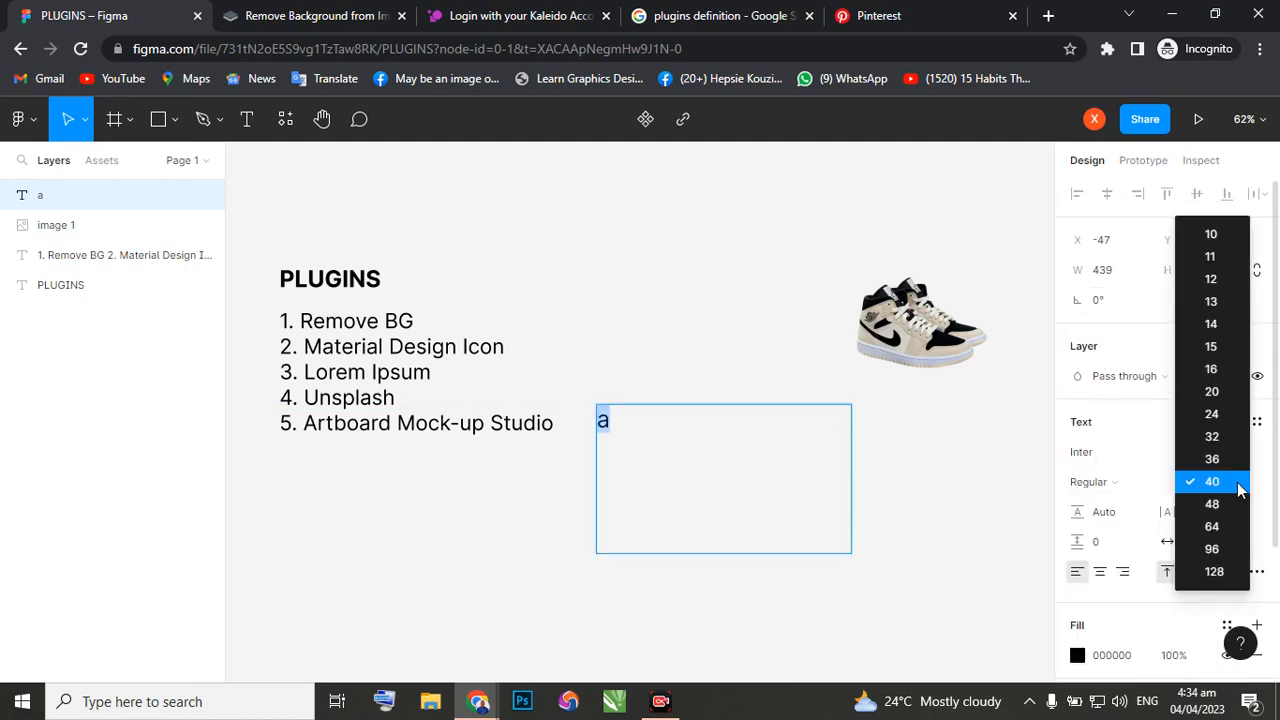
{"action": "left_click", "coordinate": [1206, 391]}
Finish editing the letter "a" and leave its whole text box selected as an object.
{"action": "double_click", "coordinate": [615, 416]}
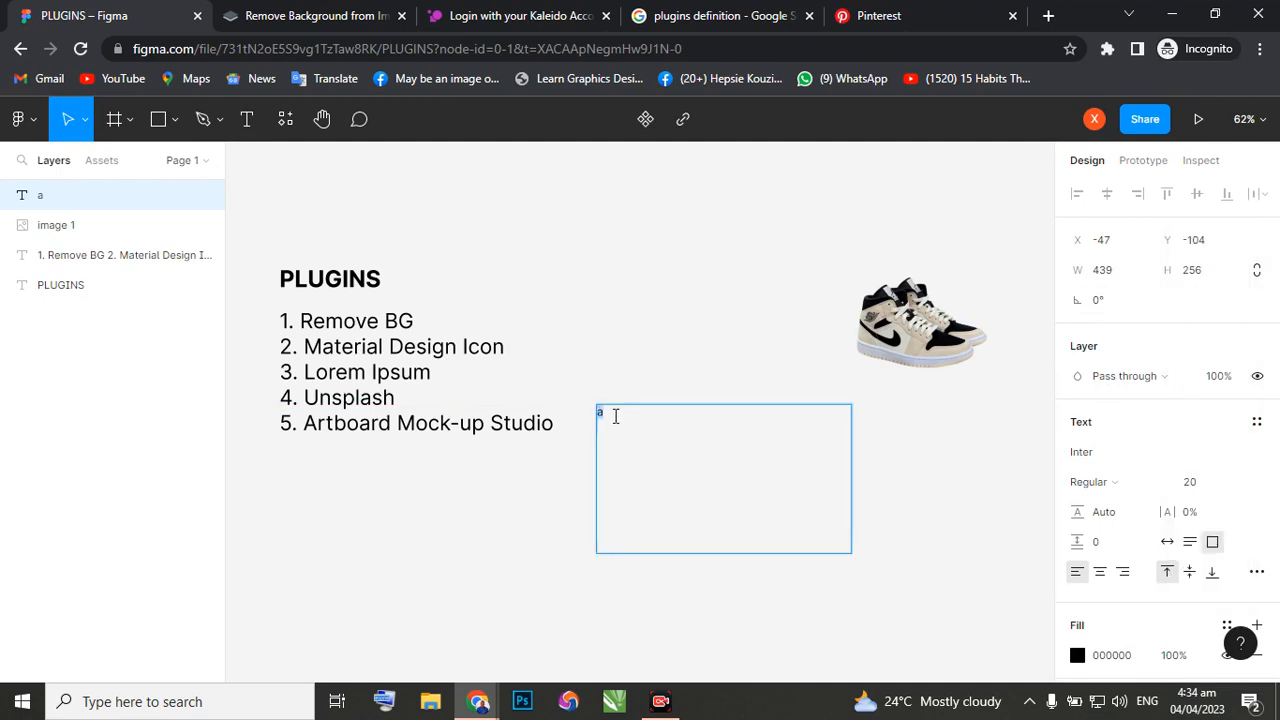
{"action": "right_click", "coordinate": [605, 416]}
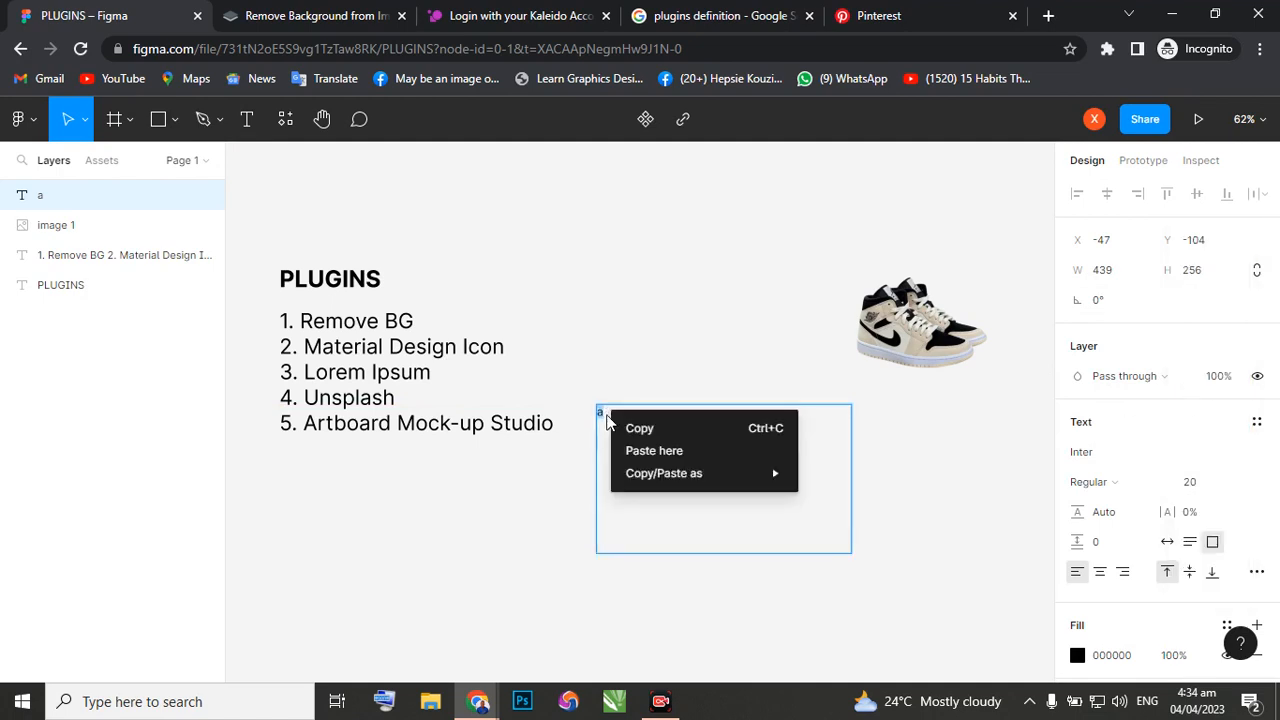
{"action": "left_click", "coordinate": [572, 427]}
{"action": "key", "text": "Escape"}
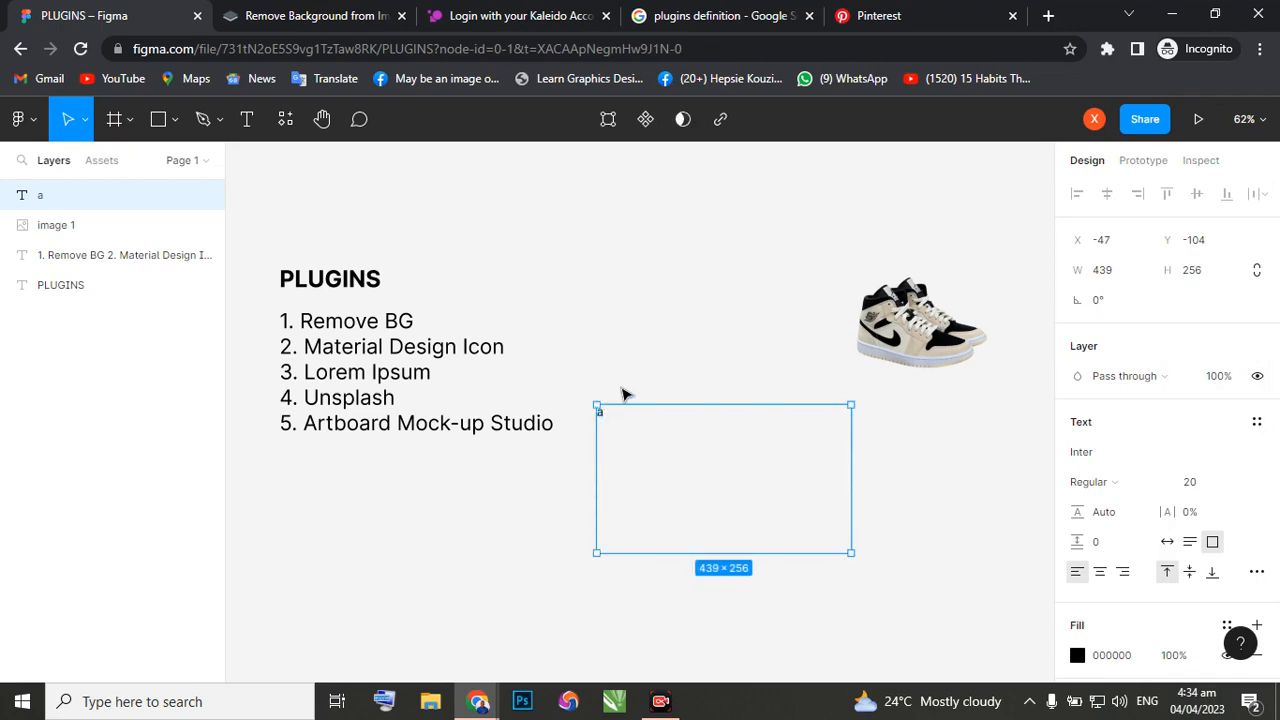
Fill the selected text box with 30 words of dummy text using the Lorem Ipsum plugin.
{"action": "right_click", "coordinate": [659, 430]}
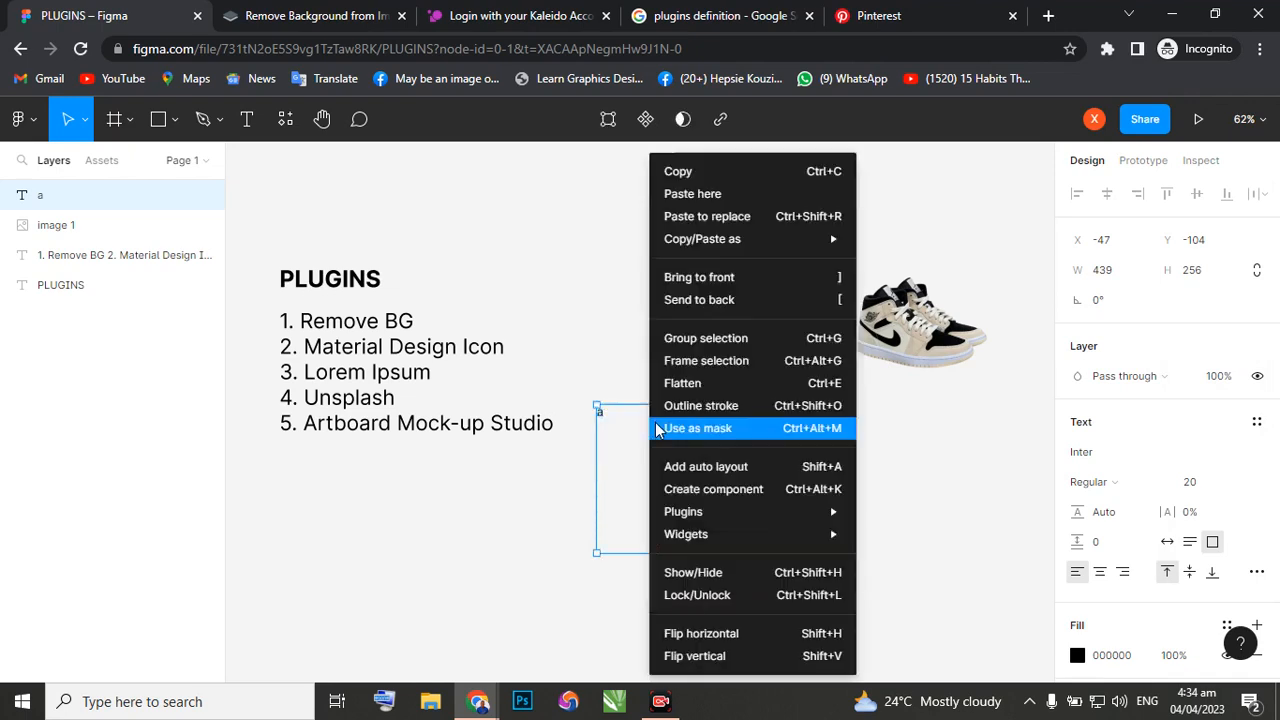
{"action": "mouse_move", "coordinate": [720, 519]}
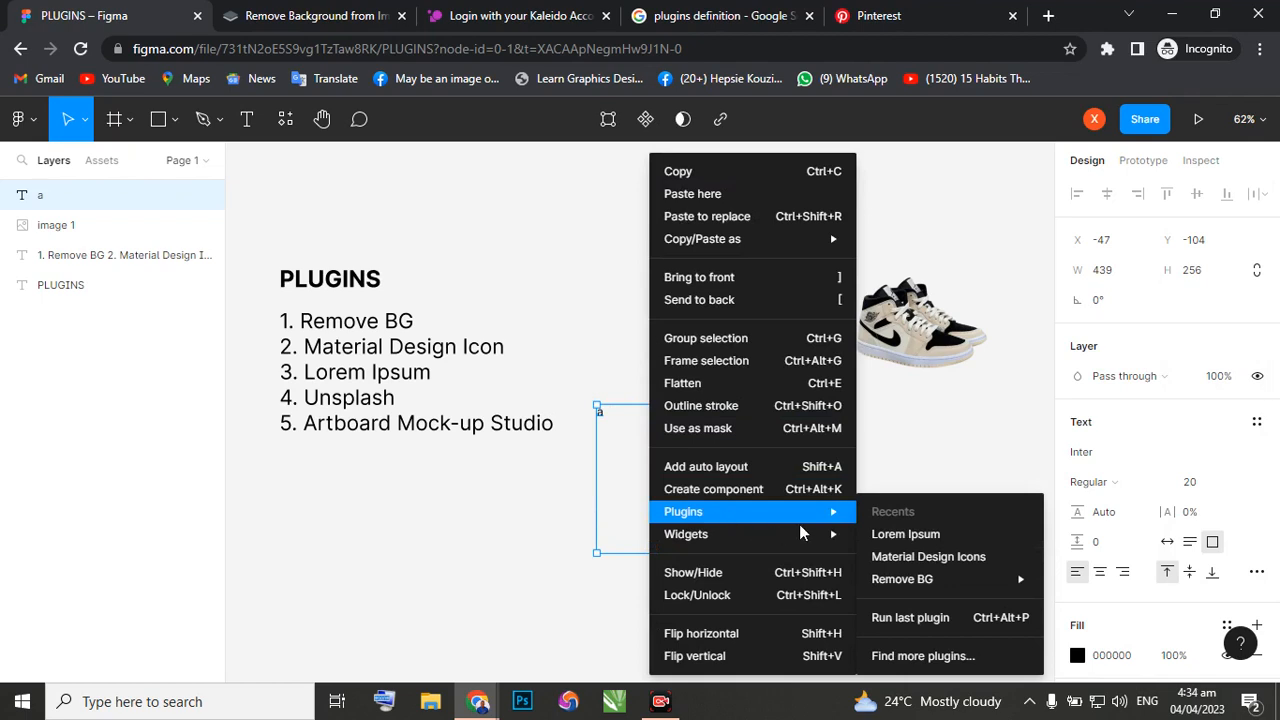
{"action": "left_click", "coordinate": [909, 538]}
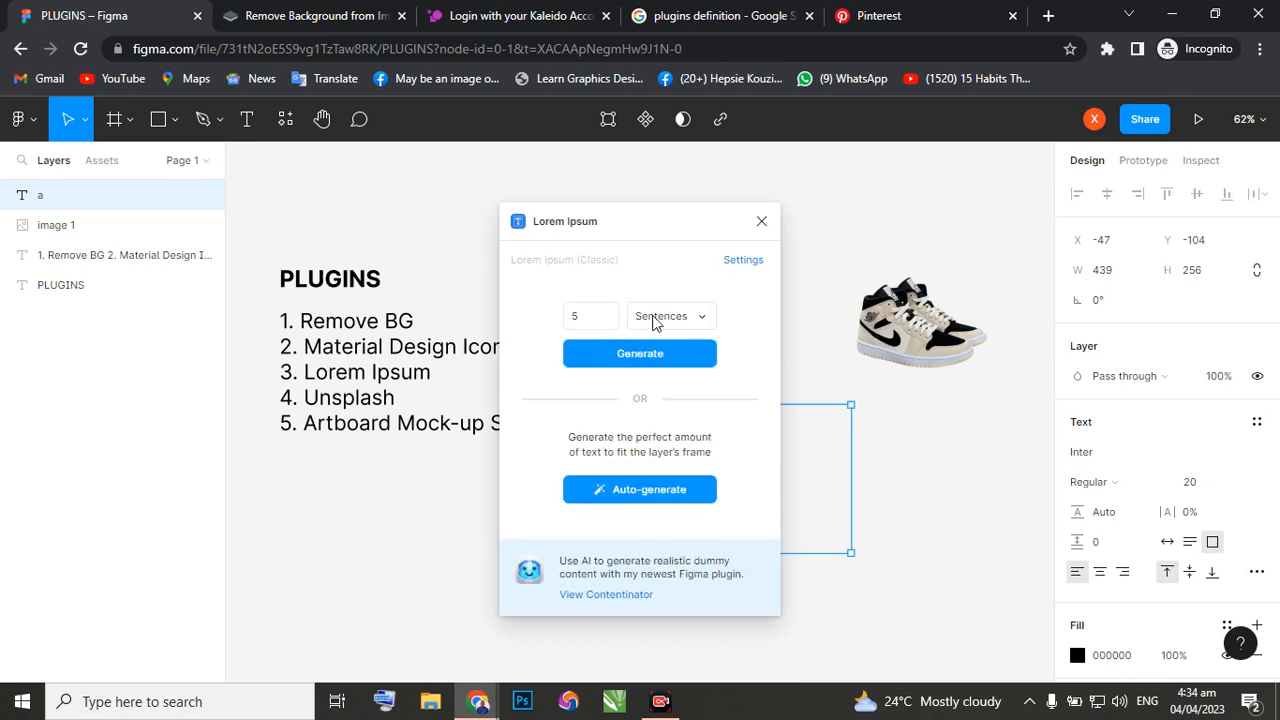
{"action": "left_click", "coordinate": [705, 320]}
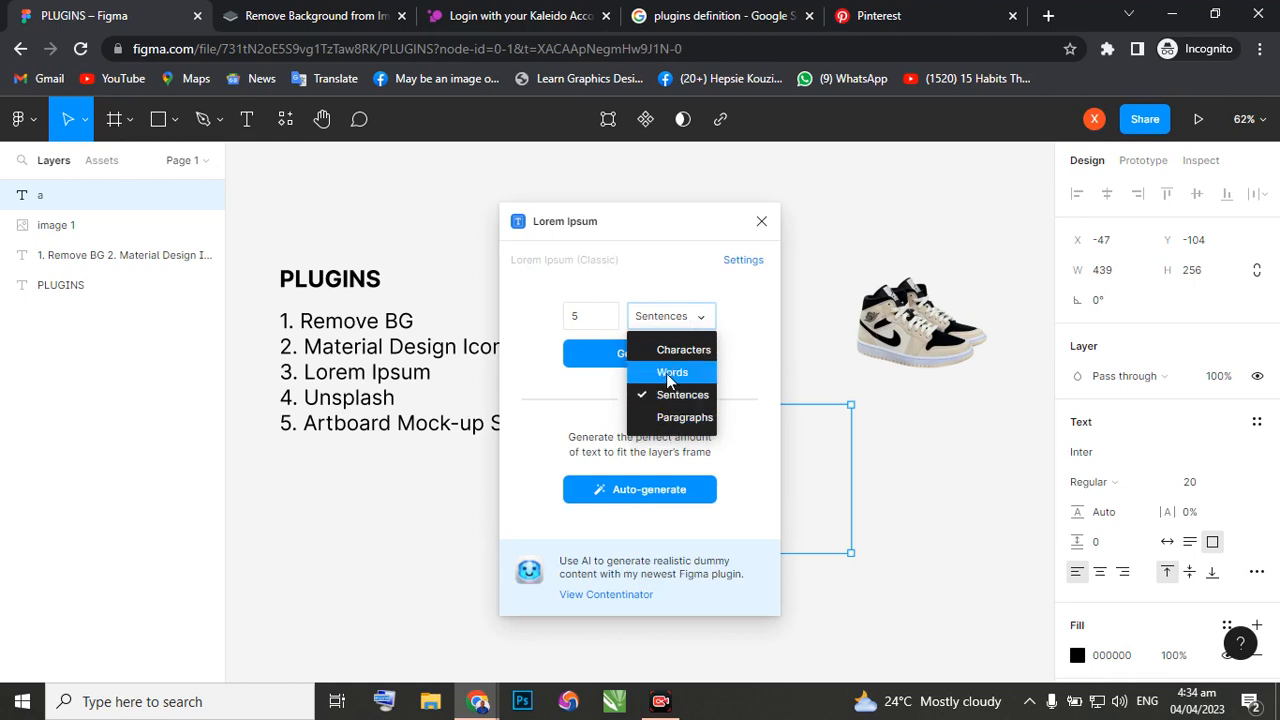
{"action": "left_click", "coordinate": [669, 375]}
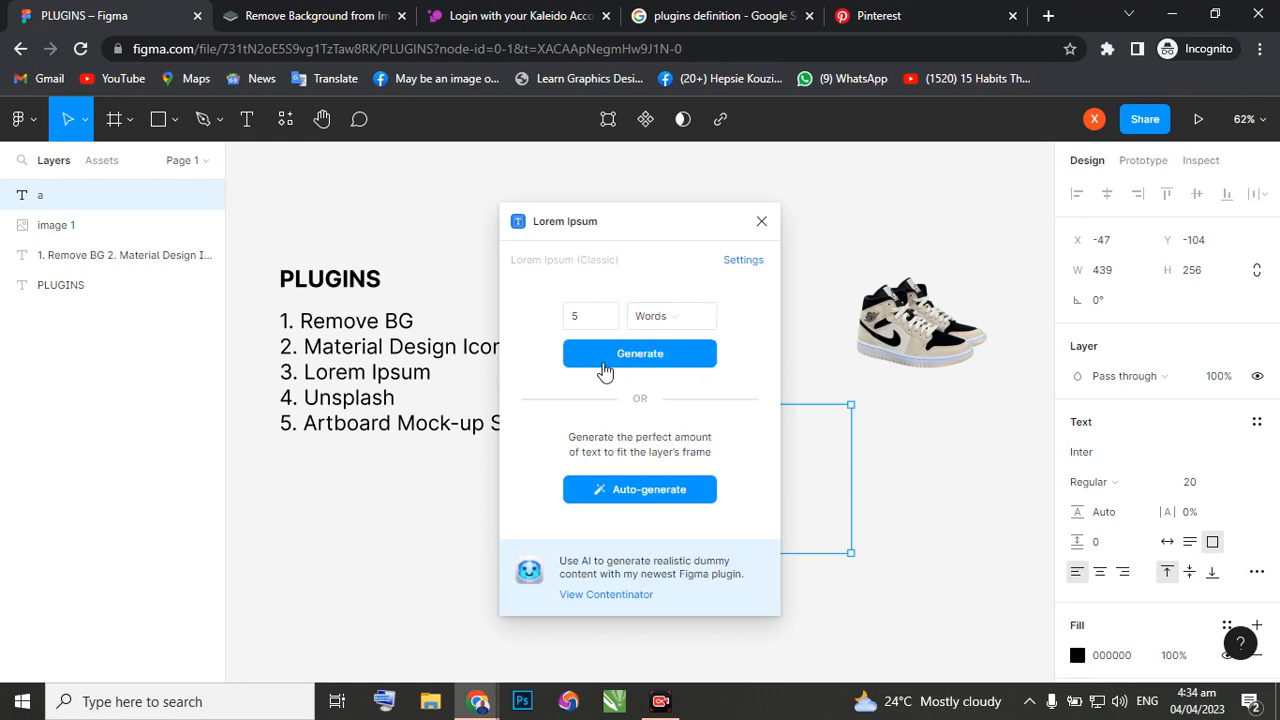
{"action": "left_click_drag", "start_coordinate": [592, 320], "coordinate": [559, 322]}
{"action": "left_click", "coordinate": [645, 362]}
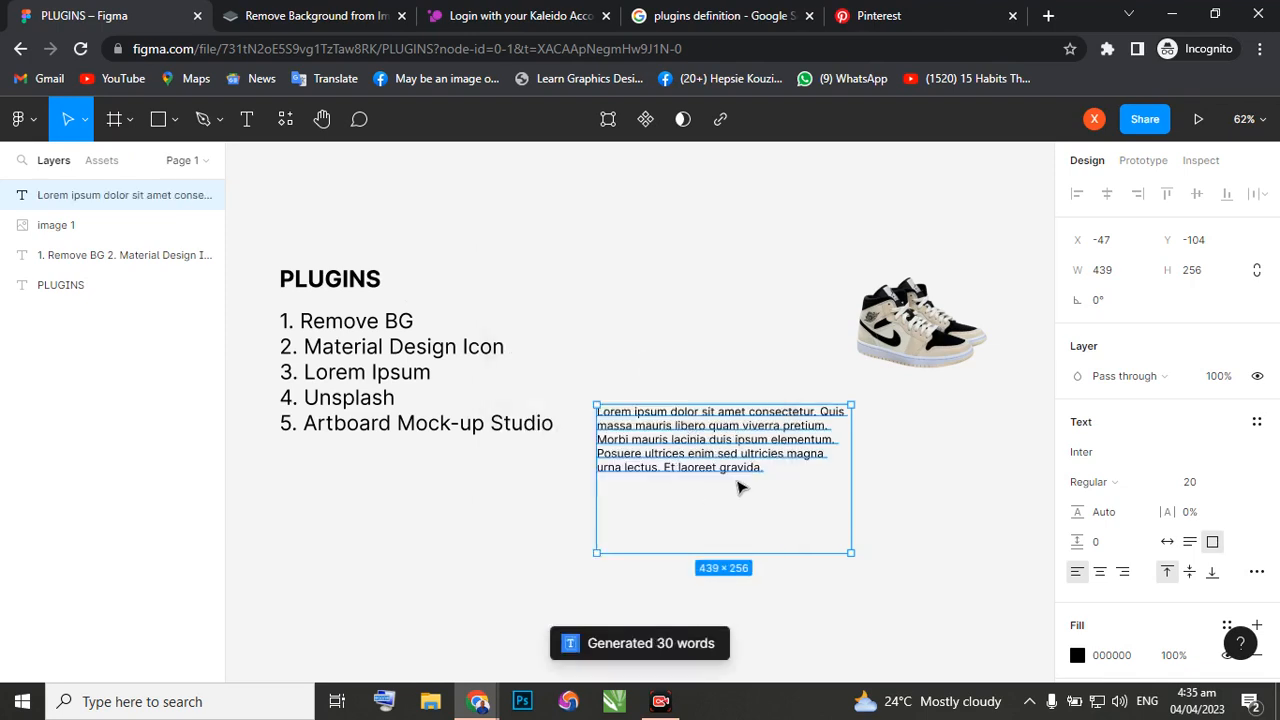
Undo the generated 30 words so the text box holds only the letter "a".
{"action": "scroll", "coordinate": [720, 470], "scroll_direction": "down", "scroll_amount": 1}
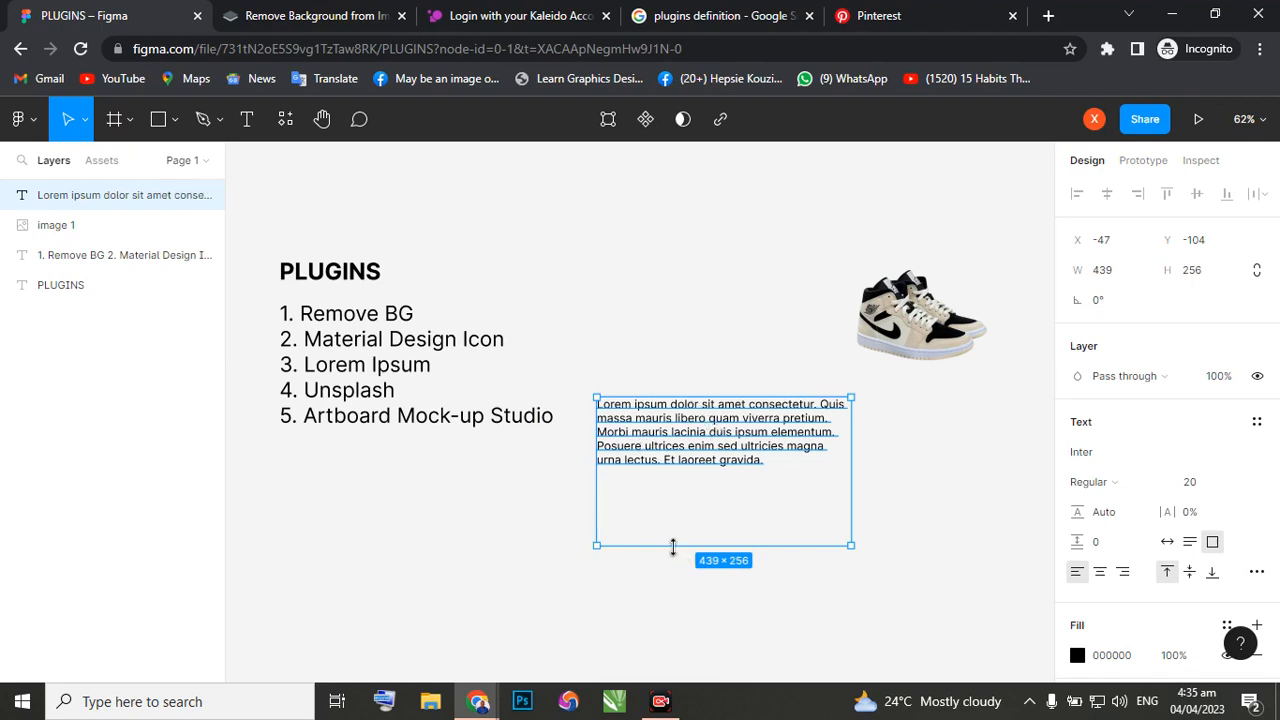
{"action": "mouse_move", "coordinate": [673, 547]}
{"action": "left_mouse_down"}
{"action": "mouse_move", "coordinate": [673, 494]}
{"action": "mouse_move", "coordinate": [677, 547]}
{"action": "left_mouse_up"}
{"action": "key", "text": "ctrl+alt+p"}
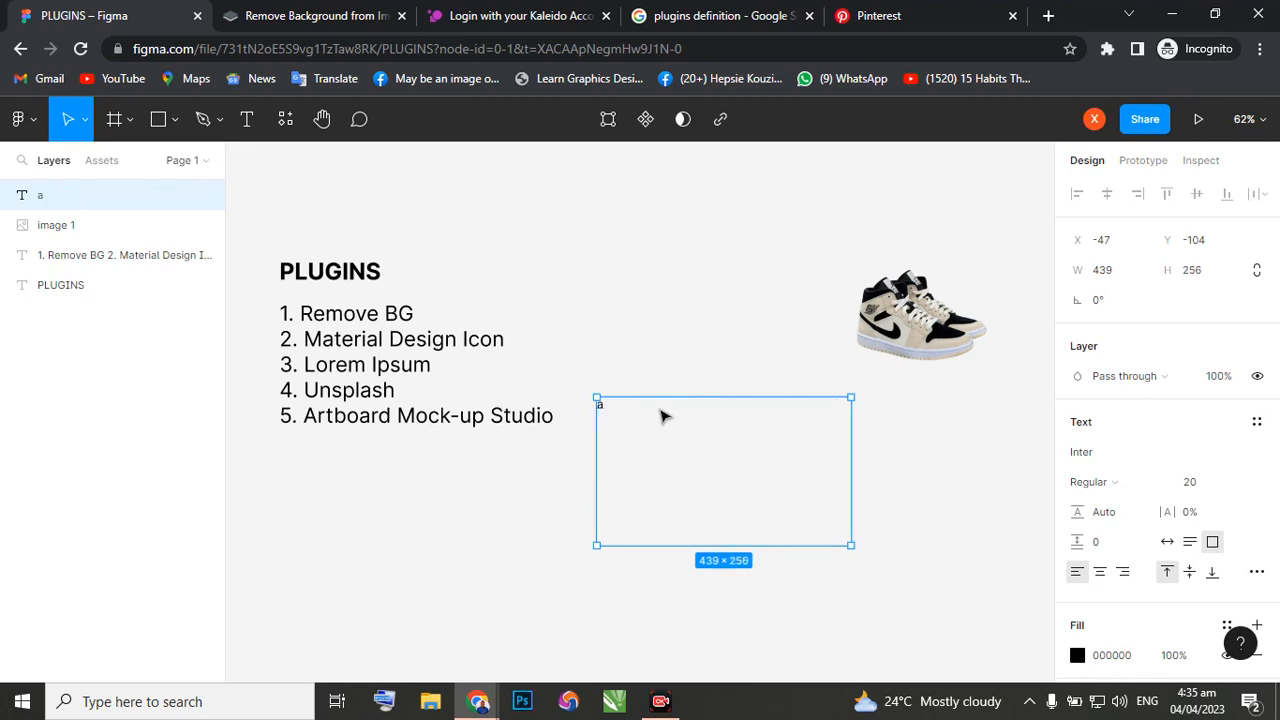
Generate 3 paragraphs of dummy text in the text box with the Lorem Ipsum plugin, and restore the letter "a".
{"action": "right_click", "coordinate": [645, 431]}
{"action": "mouse_move", "coordinate": [690, 511]}
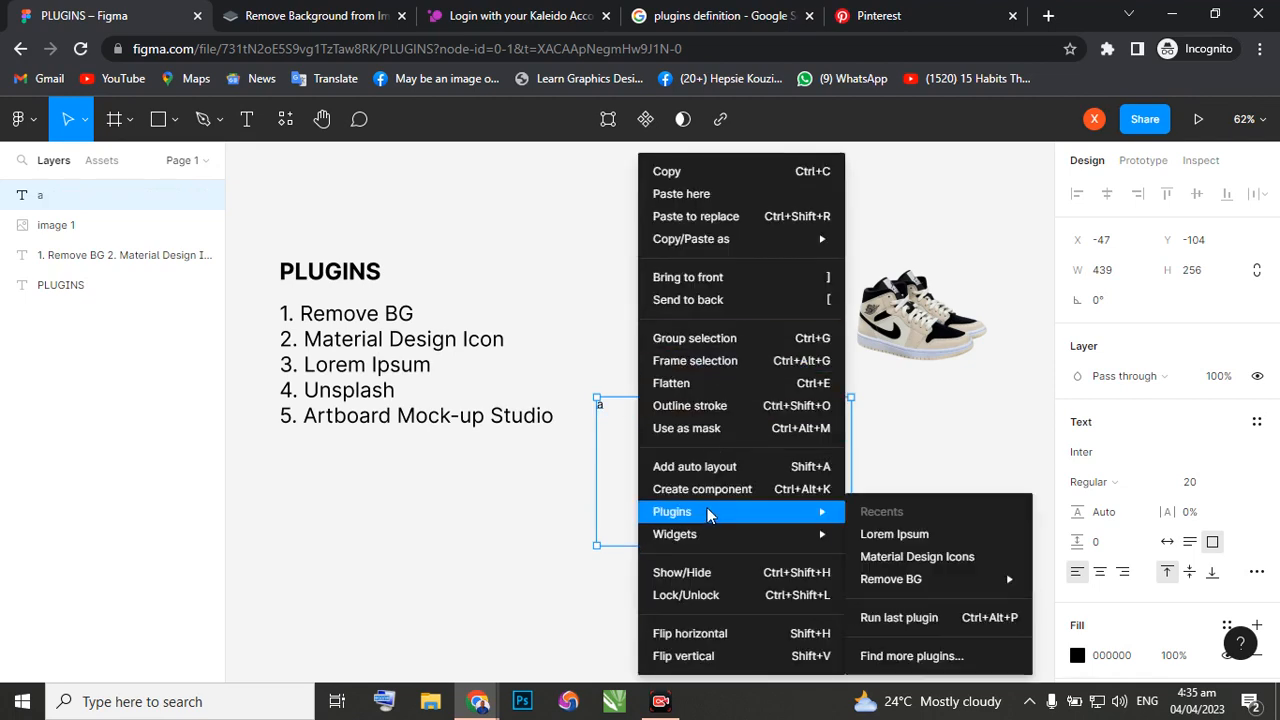
{"action": "left_click", "coordinate": [887, 534]}
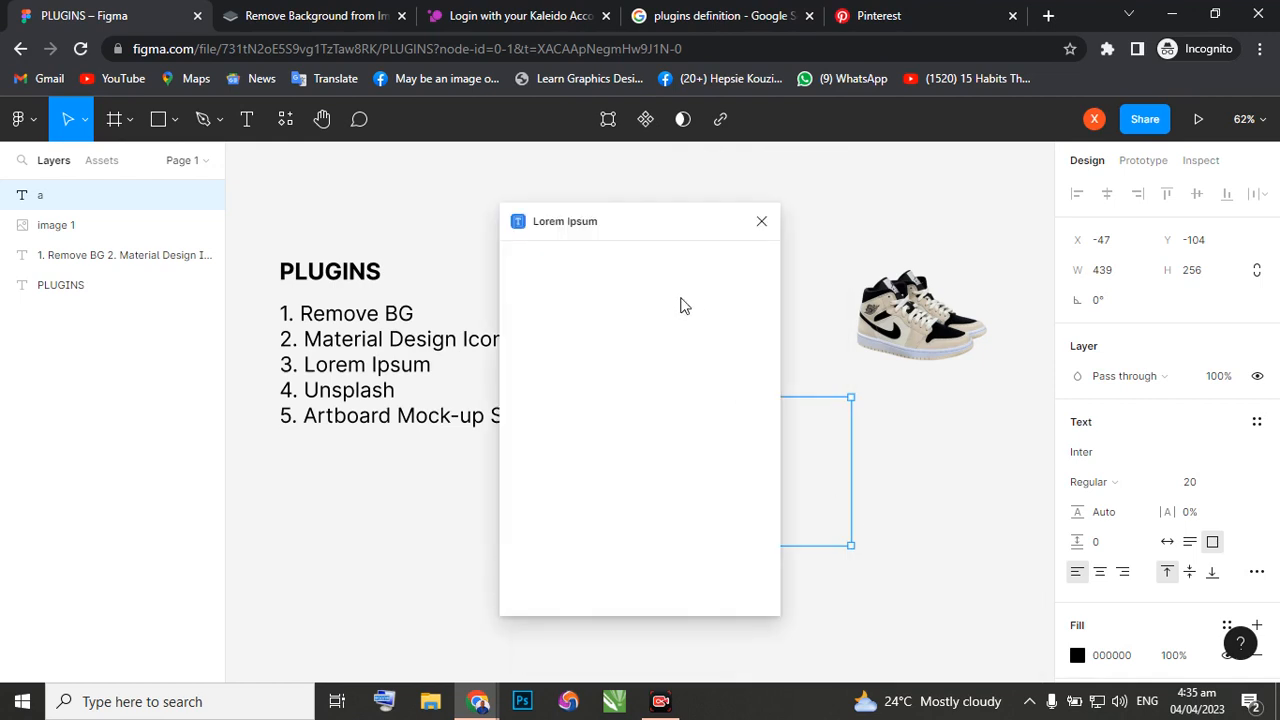
{"action": "left_click", "coordinate": [705, 320]}
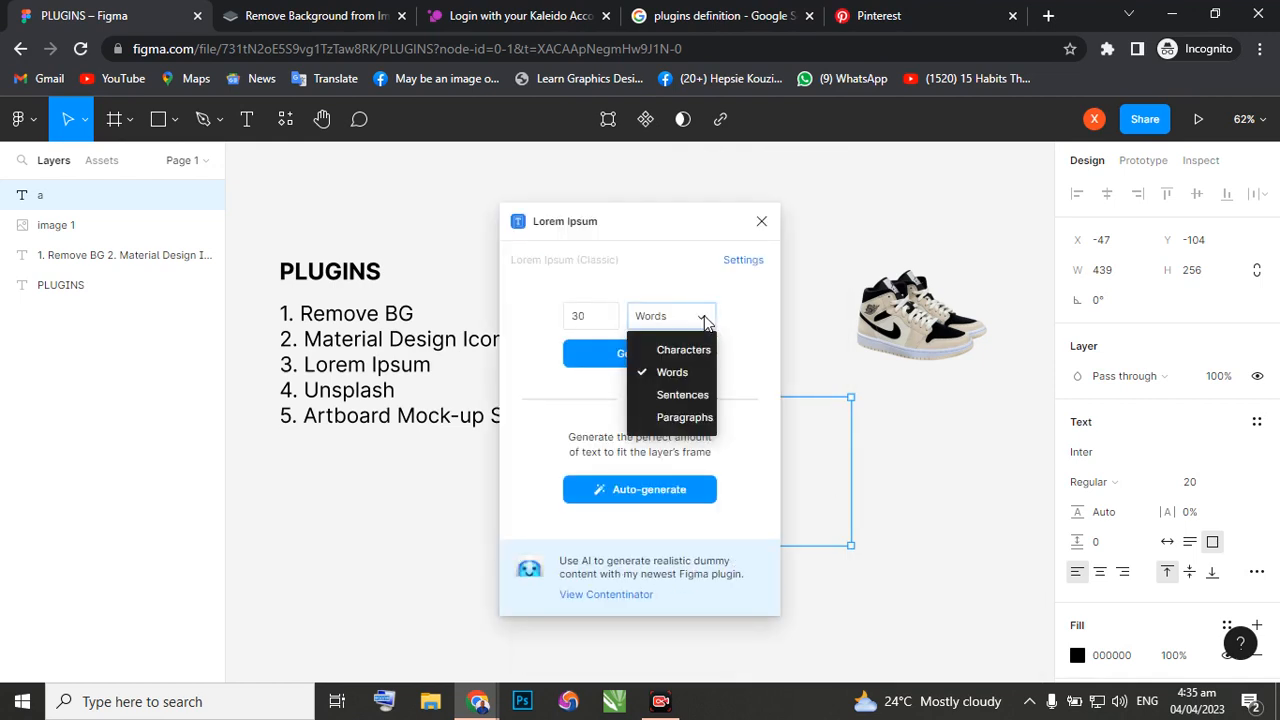
{"action": "left_click", "coordinate": [680, 418]}
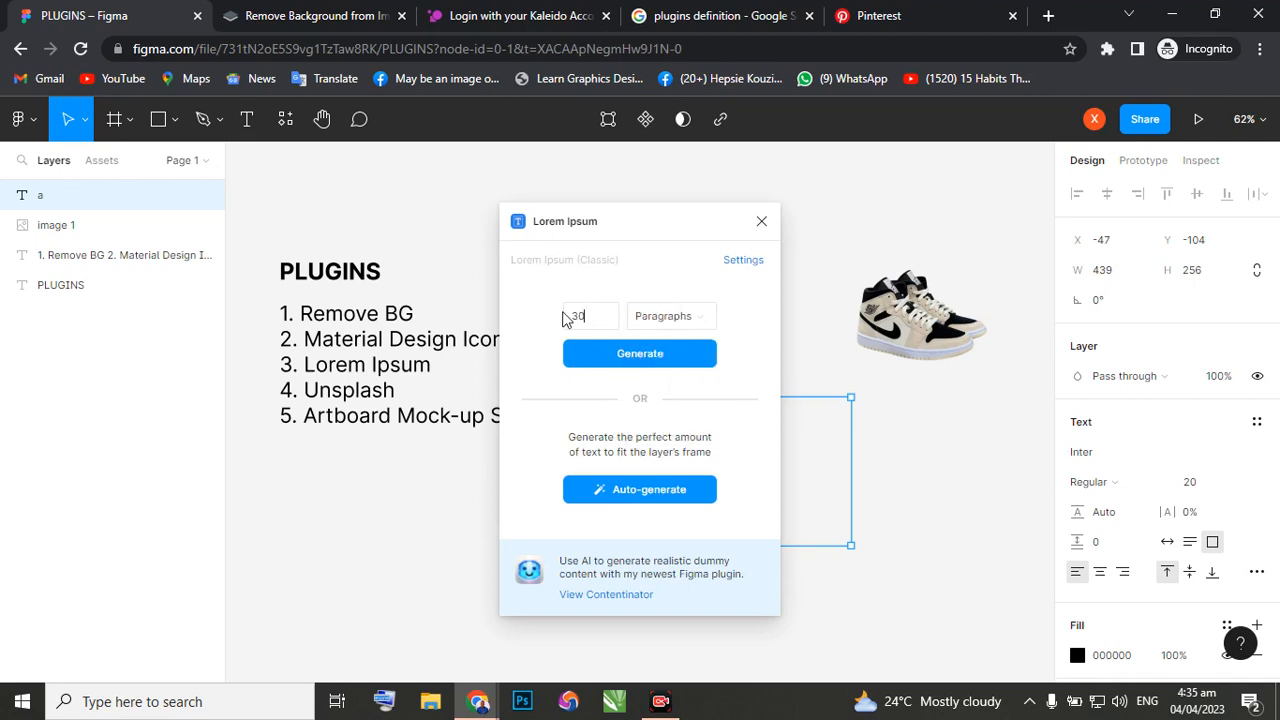
{"action": "double_click", "coordinate": [566, 318]}
{"action": "type", "text": "3"}
{"action": "left_click", "coordinate": [640, 360]}
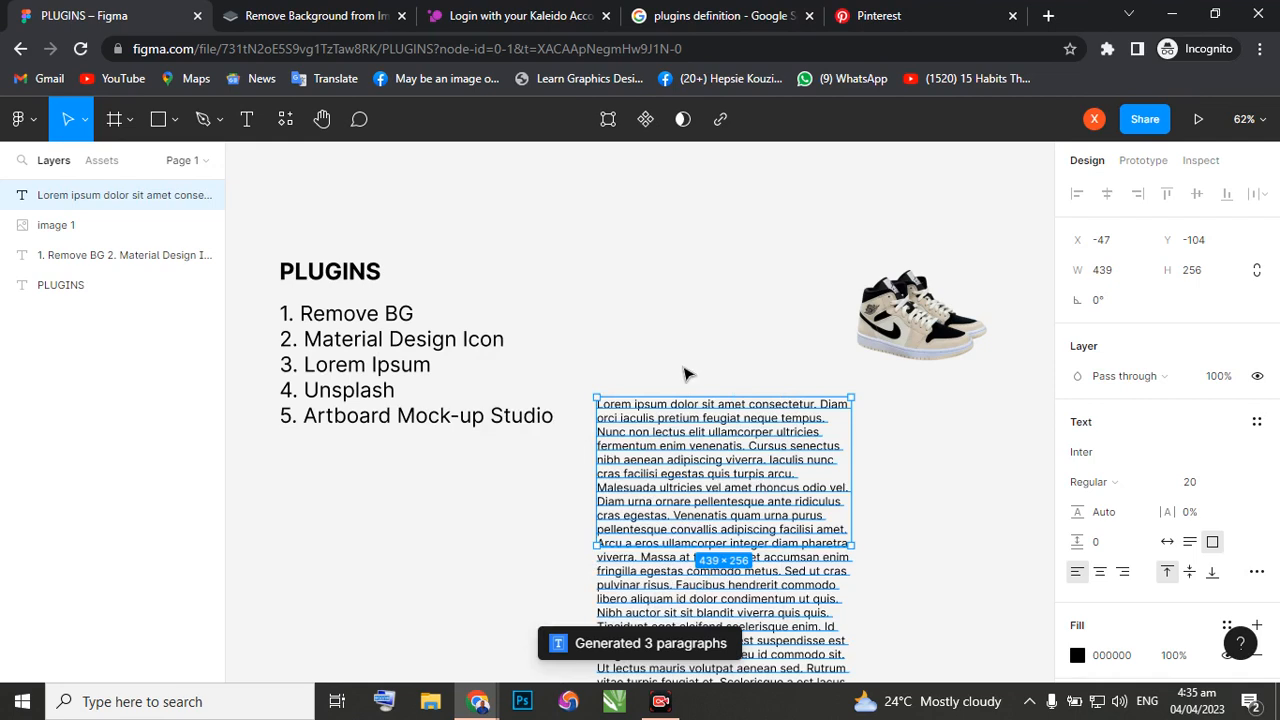
{"action": "key", "text": "Return"}
{"action": "type", "text": "a"}
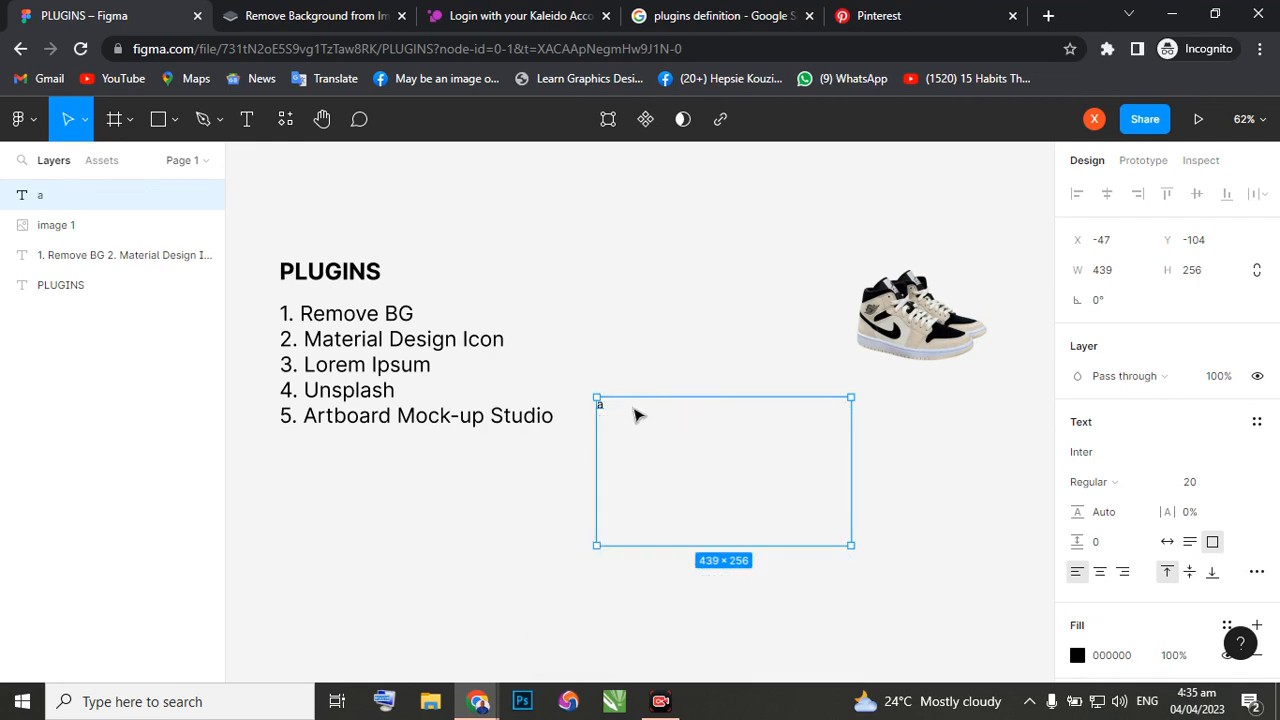
Fill the text box with 3 sentences of dummy text using the Lorem Ipsum plugin.
{"action": "right_click", "coordinate": [633, 409]}
{"action": "mouse_move", "coordinate": [695, 513]}
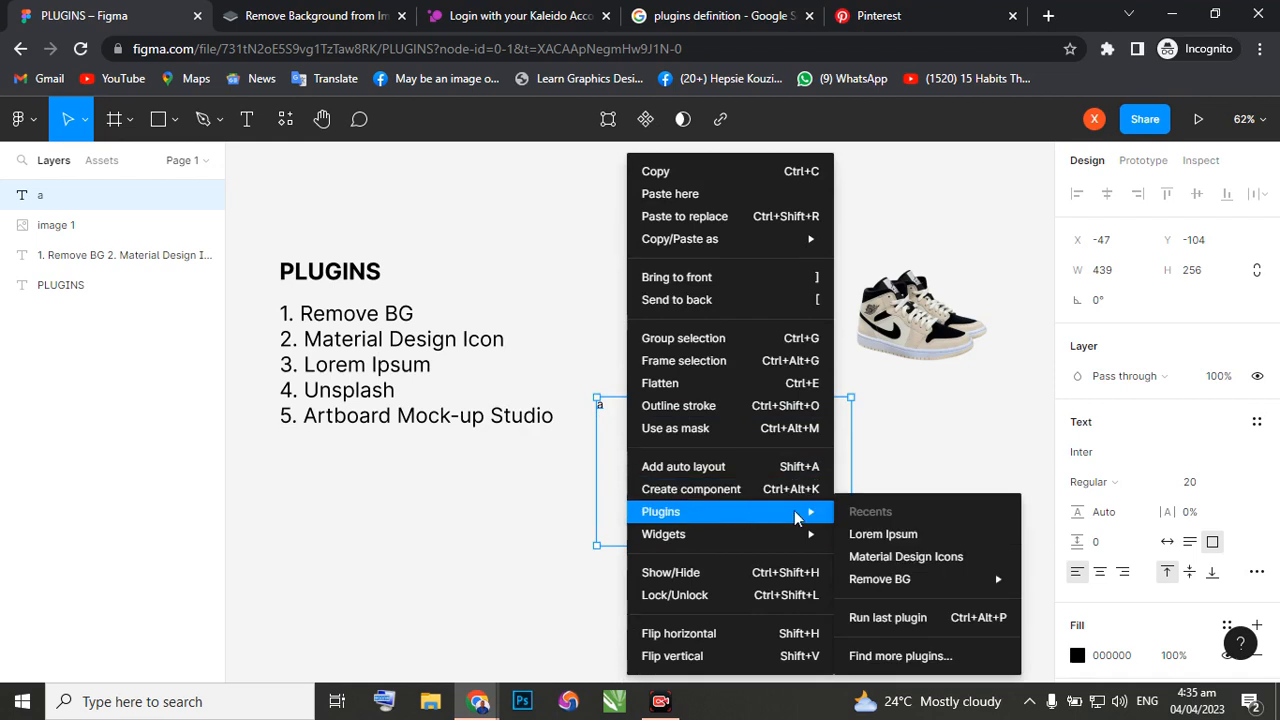
{"action": "left_click", "coordinate": [868, 537]}
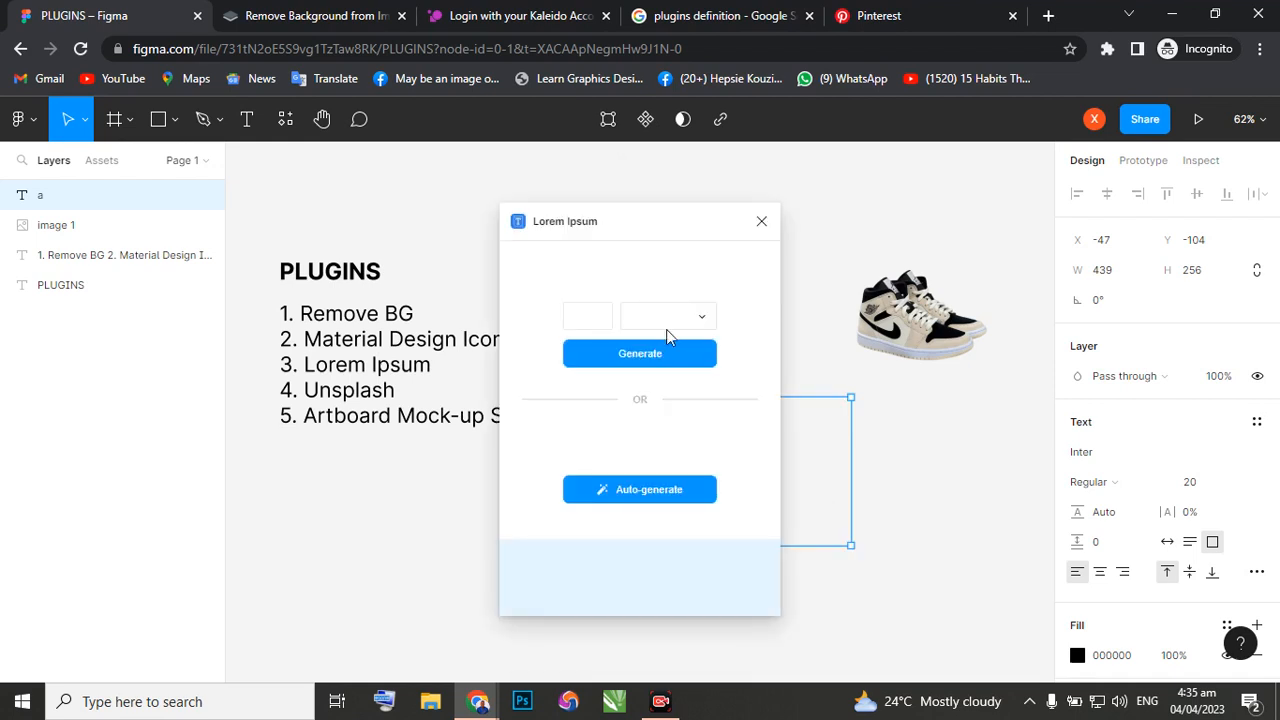
{"action": "left_click", "coordinate": [698, 318]}
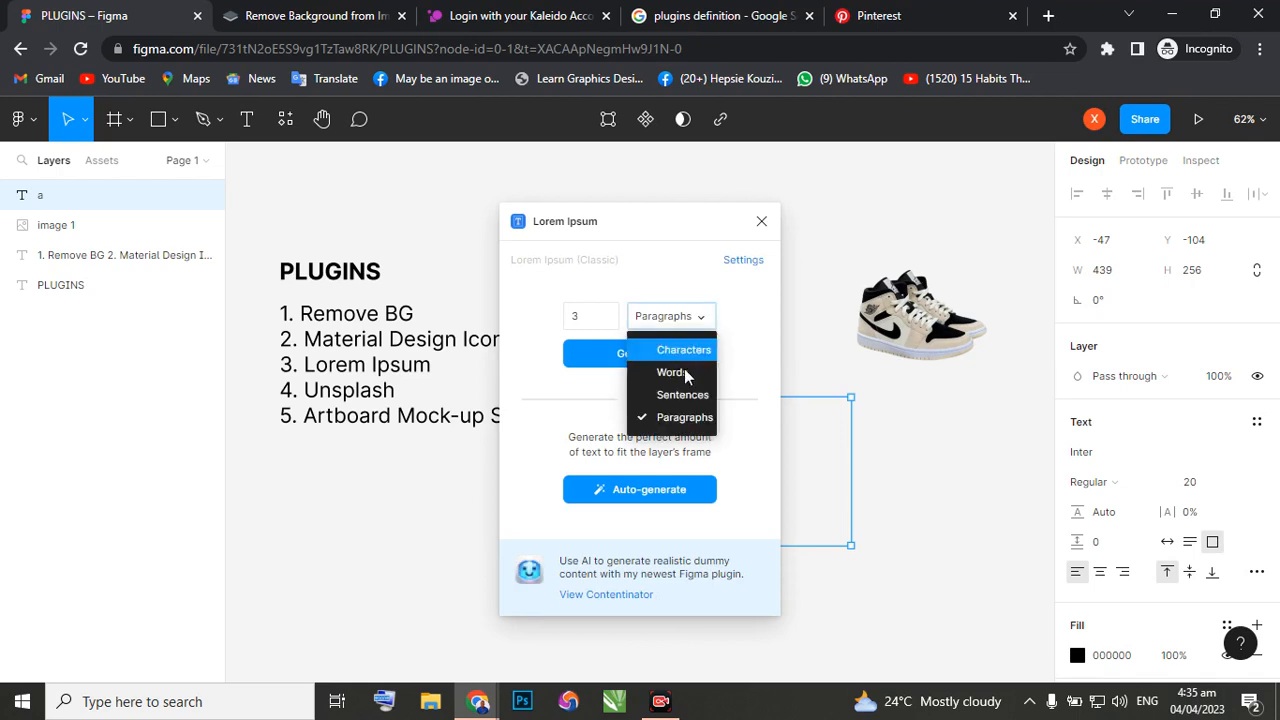
{"action": "left_click", "coordinate": [681, 395]}
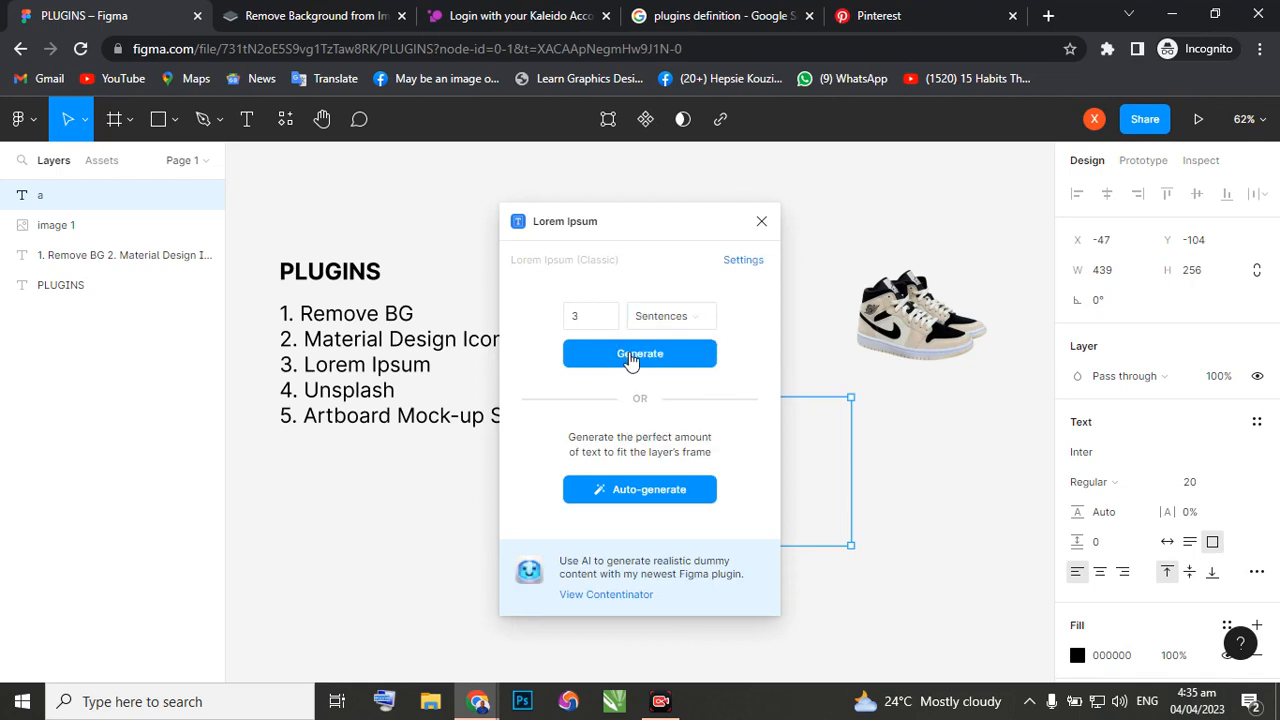
{"action": "left_click", "coordinate": [628, 356]}
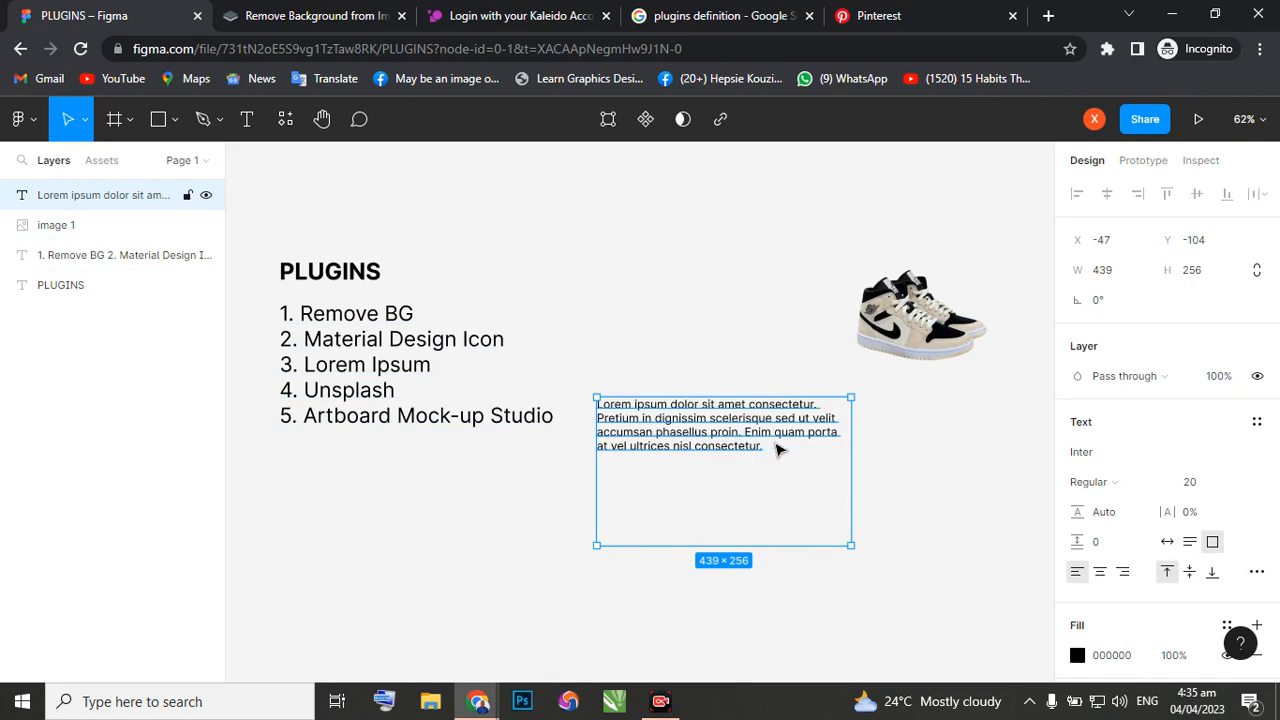
Move the dummy text box under the shoe image to about X 358, Y -79, and shift the image to about X 335, Y -421.
{"action": "left_click_drag", "start_coordinate": [779, 450], "coordinate": [942, 456]}
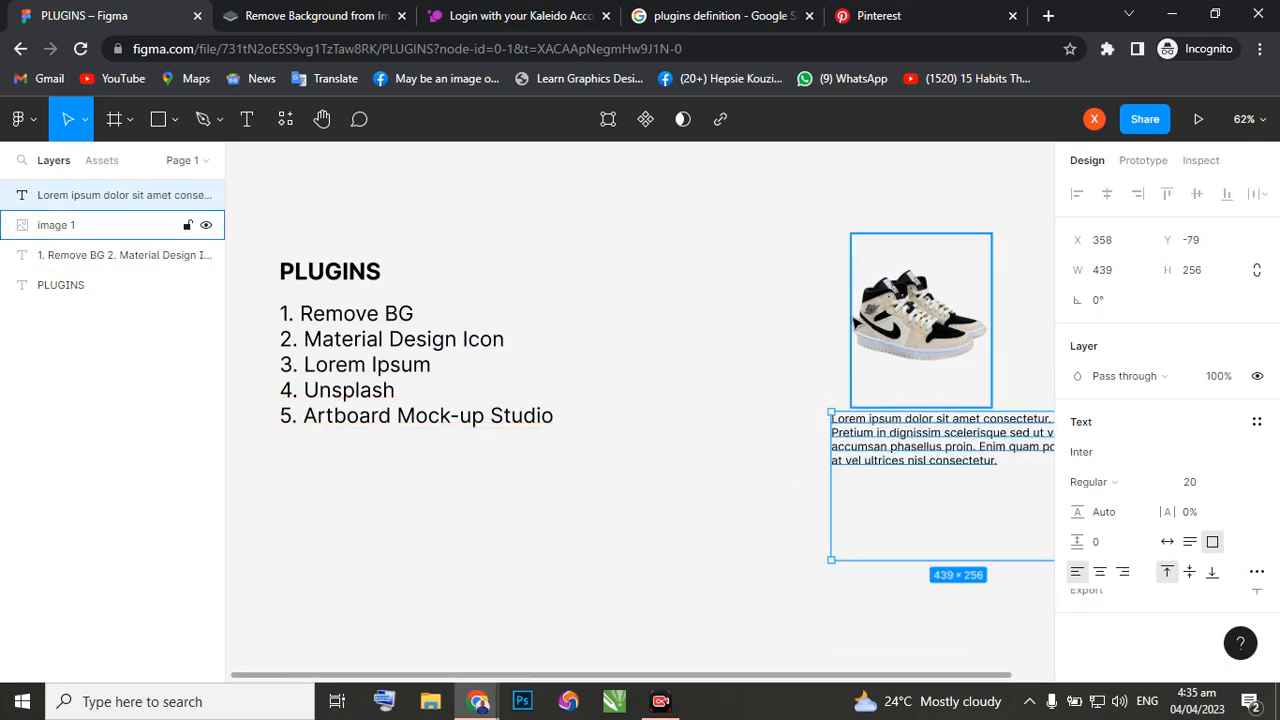
{"action": "left_click_drag", "start_coordinate": [883, 332], "coordinate": [852, 313]}
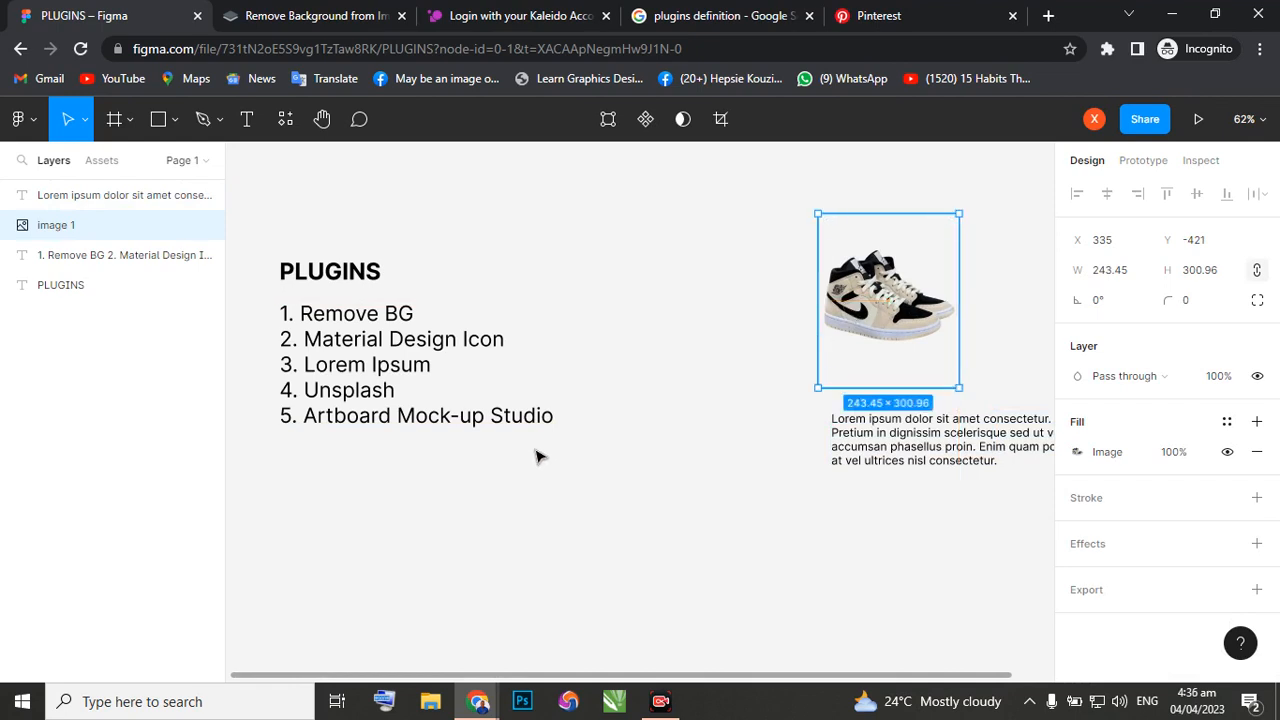
{"action": "right_click", "coordinate": [393, 514]}
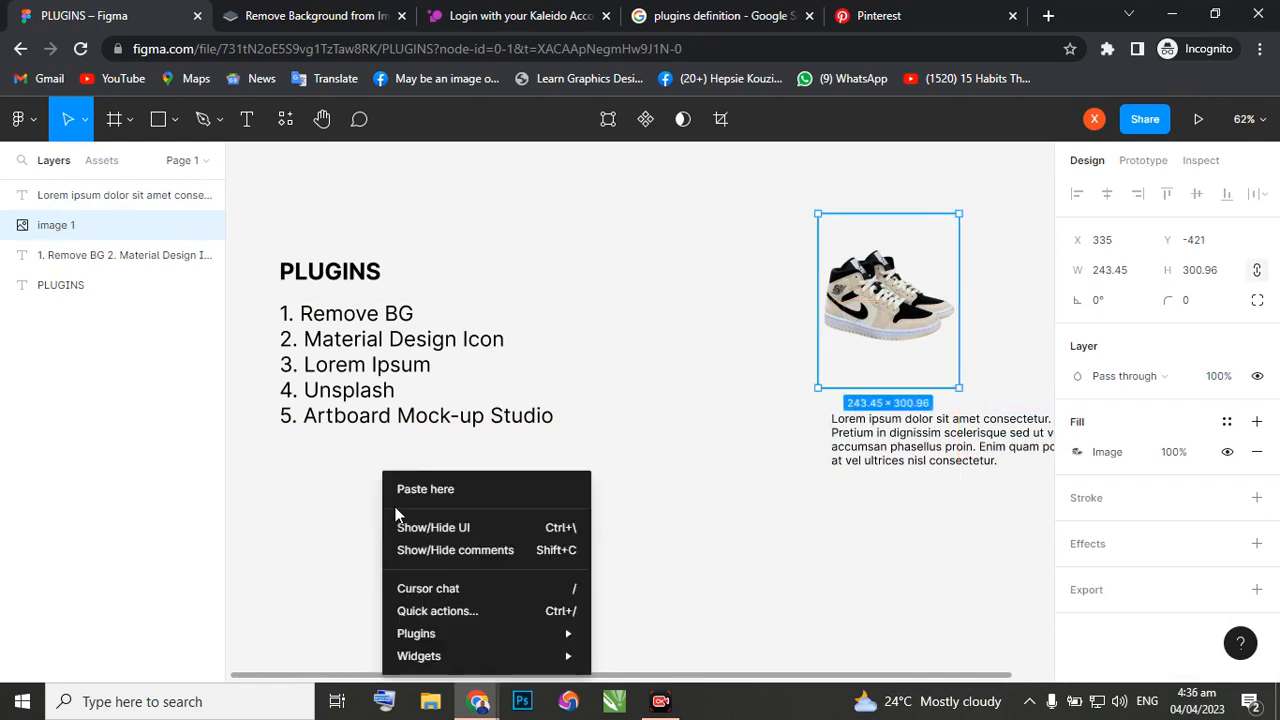
{"action": "left_click", "coordinate": [640, 407]}
{"action": "left_click", "coordinate": [614, 424]}
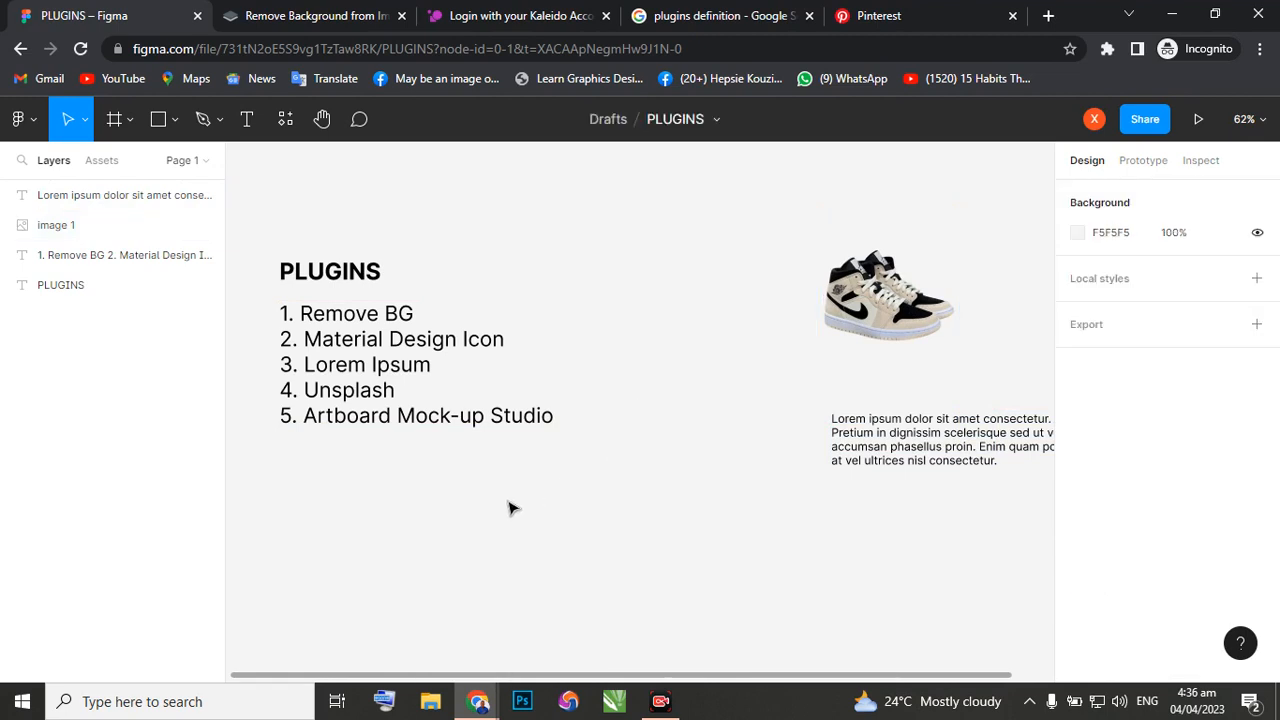
Search Material Design Icons for "wifi" and insert the blue filled 96×96 Wifi icon, moving the plugin window off the inserted icon.
{"action": "right_click", "coordinate": [509, 508]}
{"action": "mouse_move", "coordinate": [570, 640]}
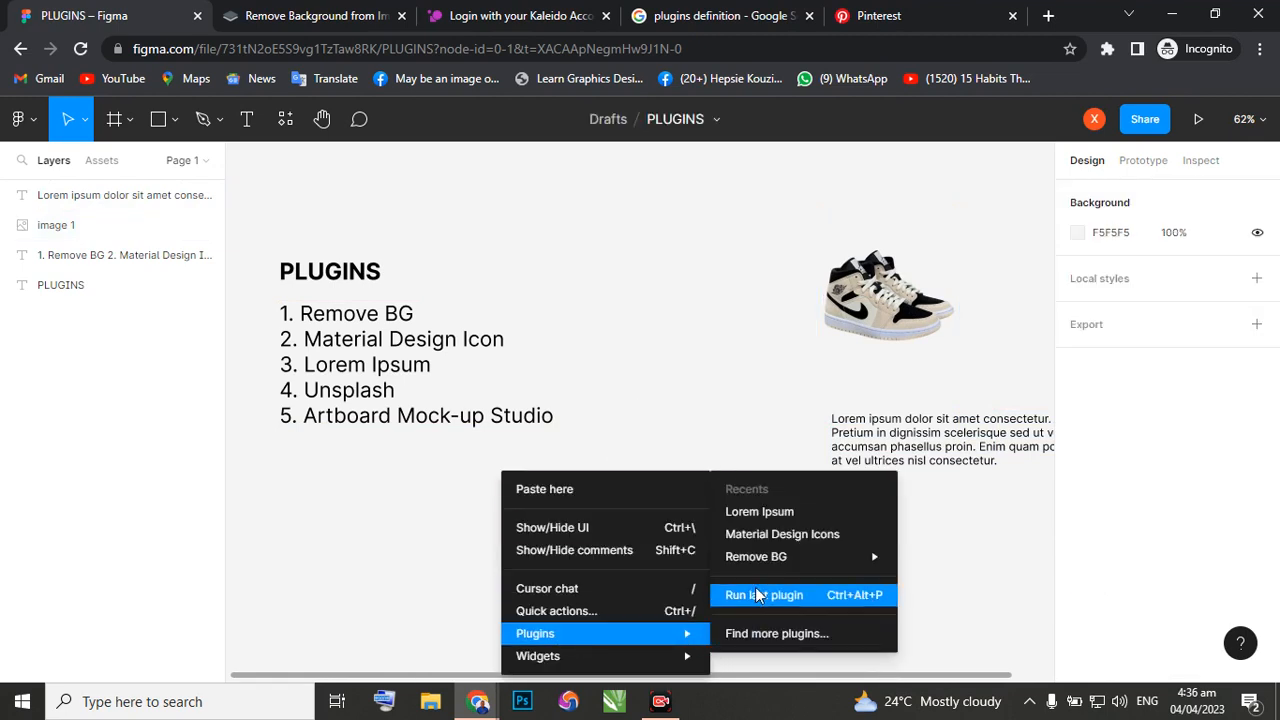
{"action": "left_click", "coordinate": [759, 533]}
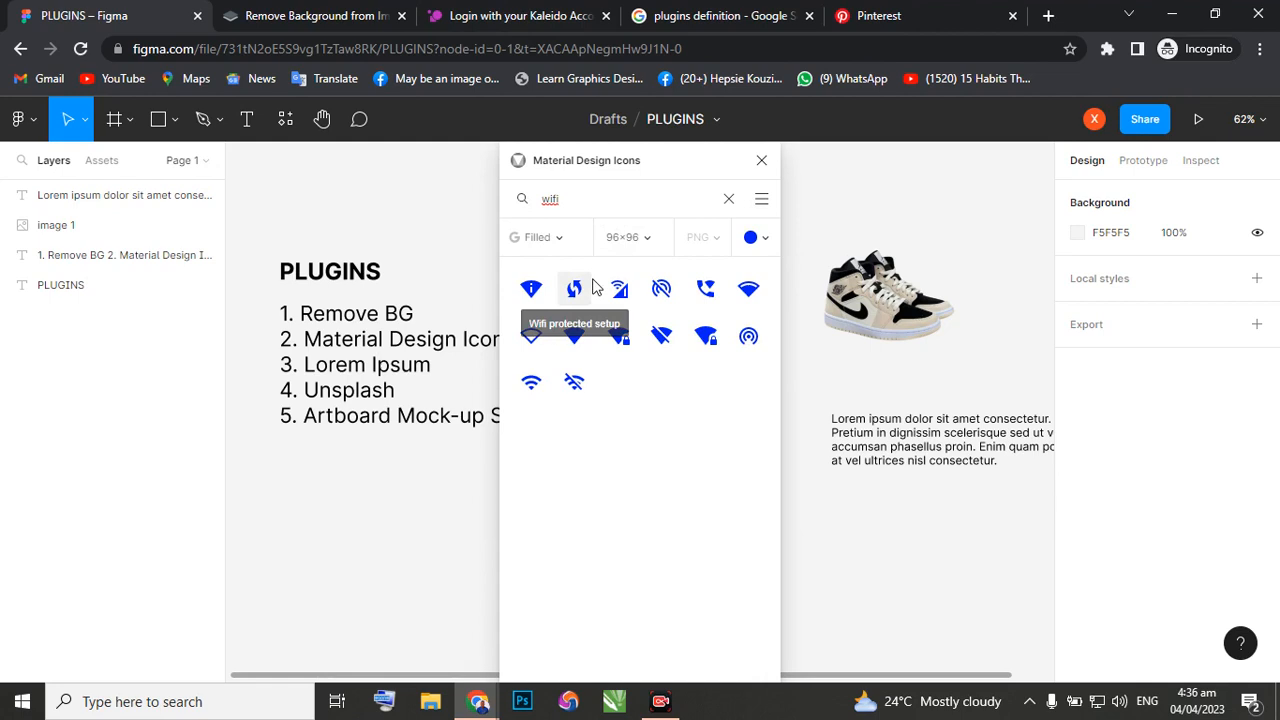
{"action": "left_click", "coordinate": [531, 382]}
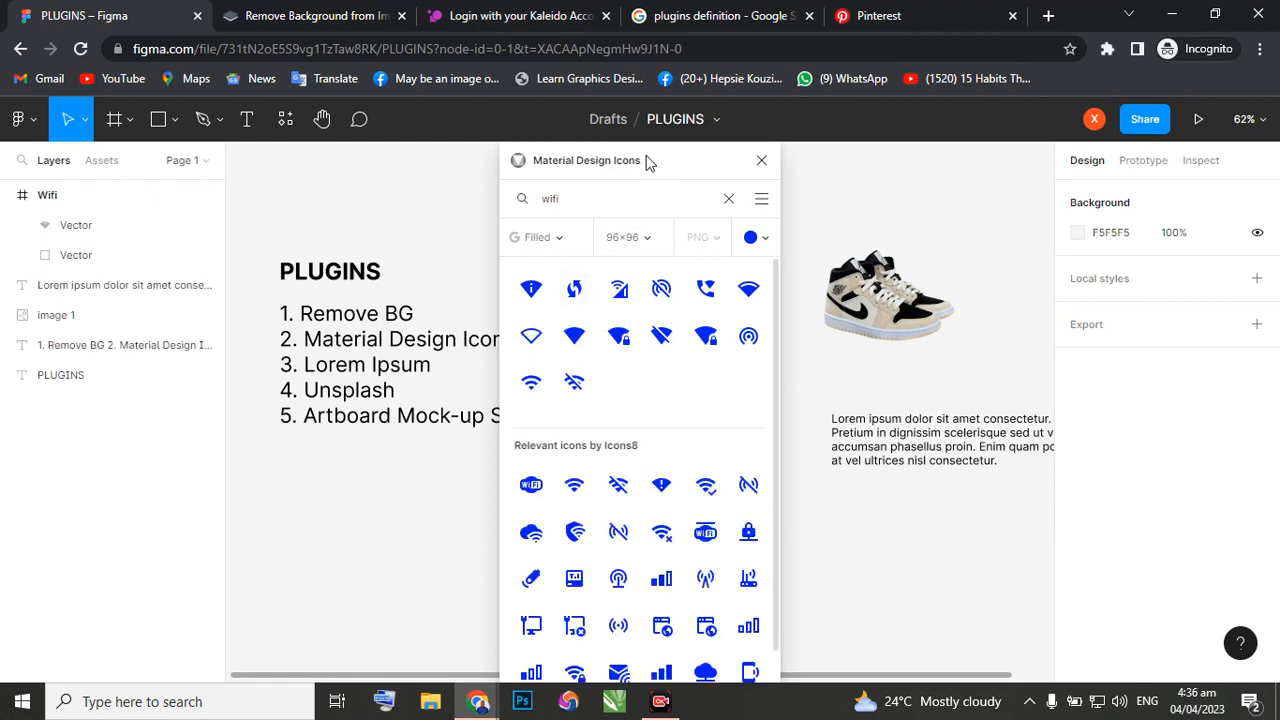
{"action": "left_click_drag", "start_coordinate": [646, 163], "coordinate": [408, 162]}
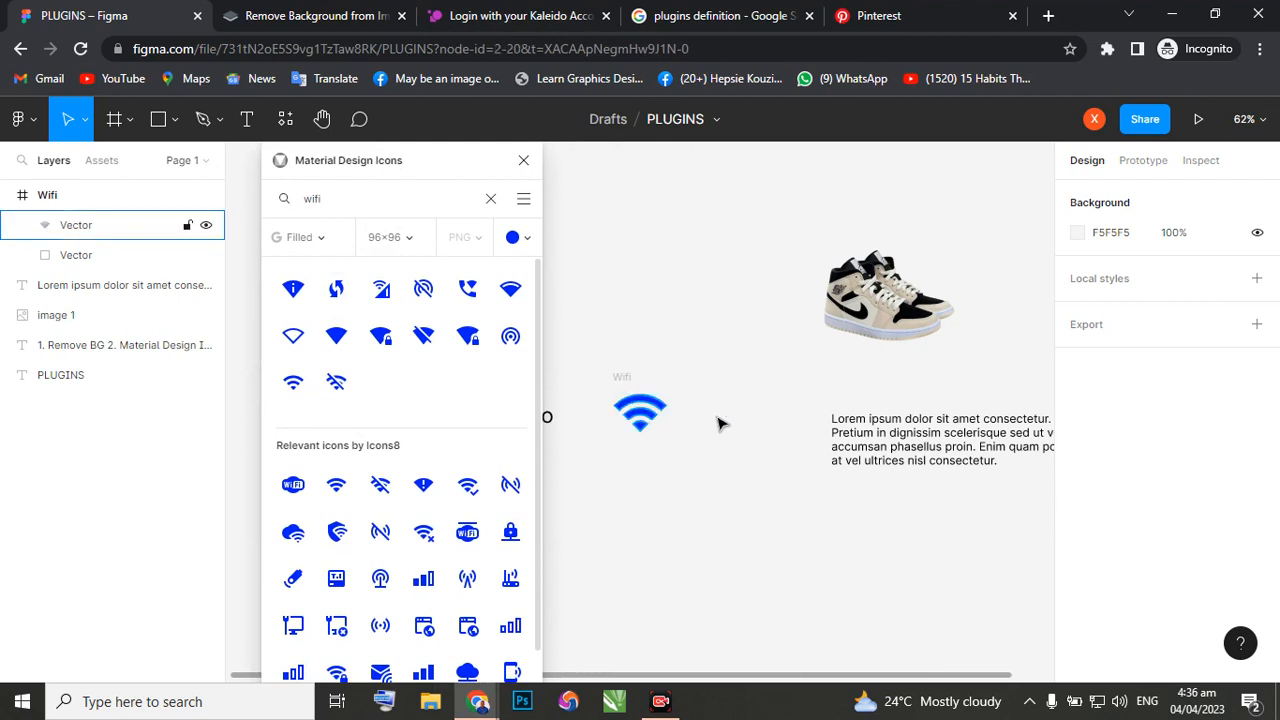
Pull the Wifi glyph out of its frame, add the Signal wifi 4 bar icon, and place the Wifi glyph below it at about X 173, Y -135.
{"action": "left_click_drag", "start_coordinate": [640, 424], "coordinate": [763, 312]}
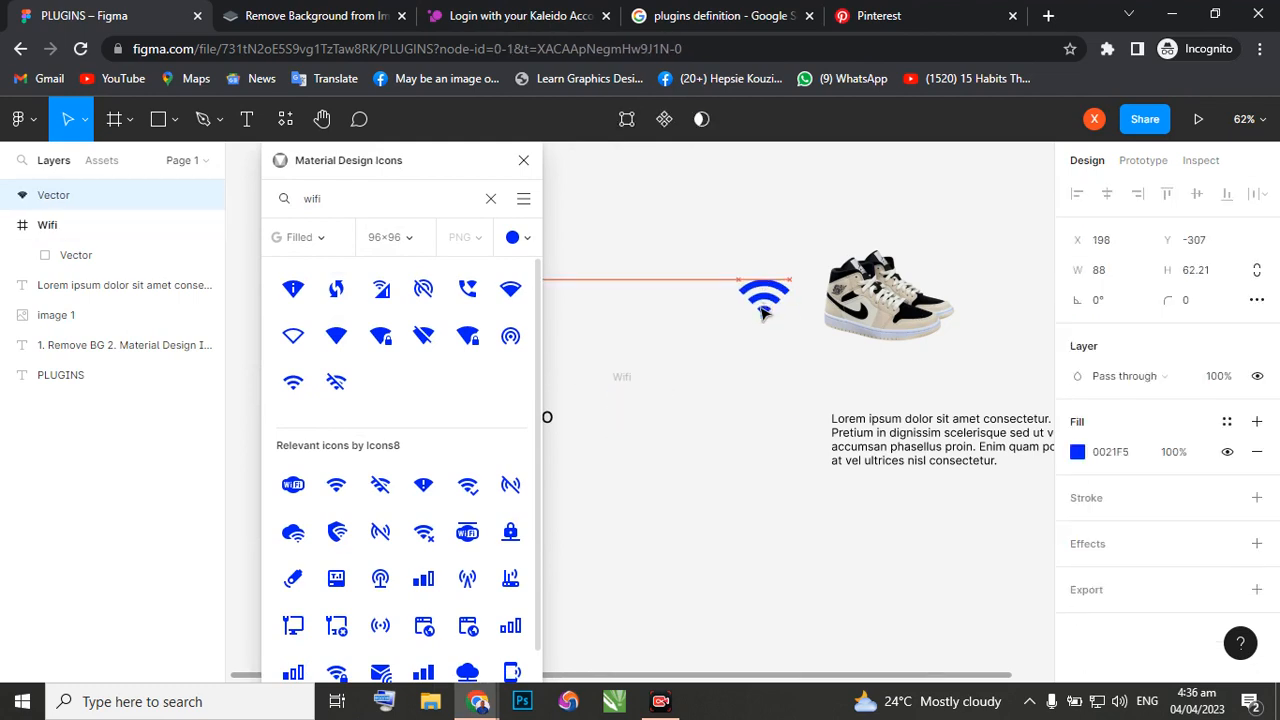
{"action": "left_click", "coordinate": [336, 335]}
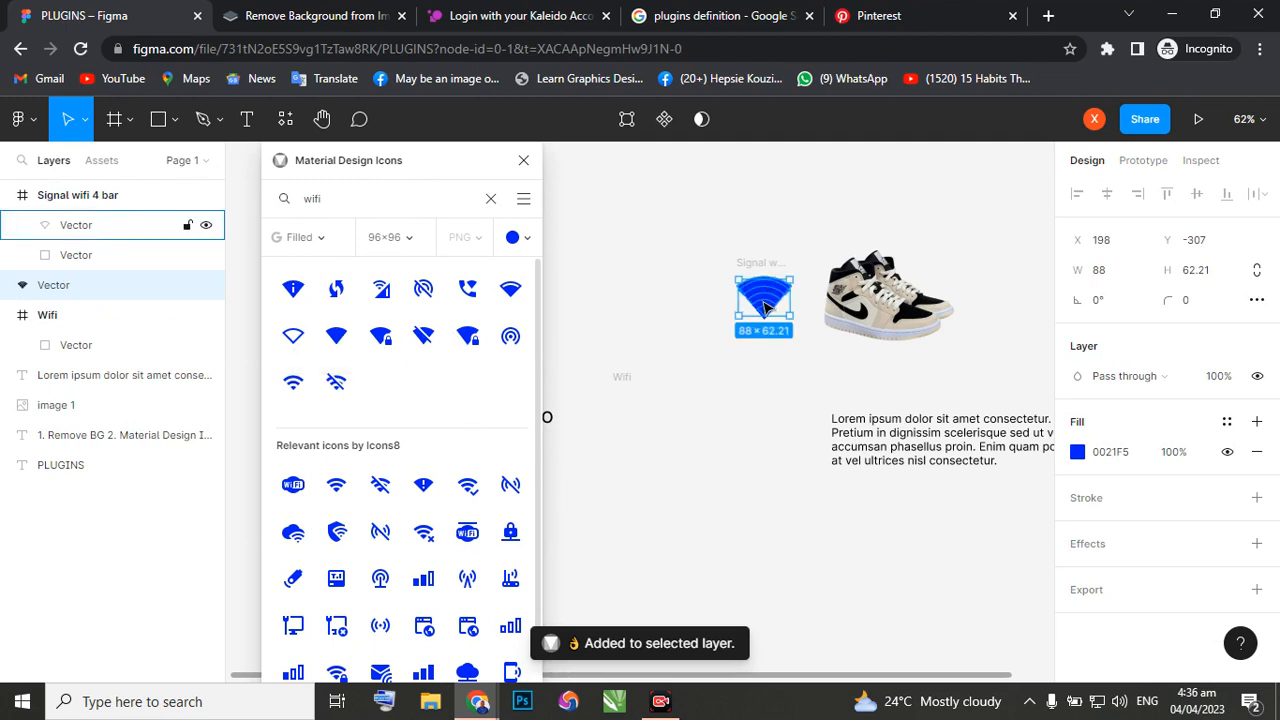
{"action": "left_click_drag", "start_coordinate": [763, 308], "coordinate": [750, 405]}
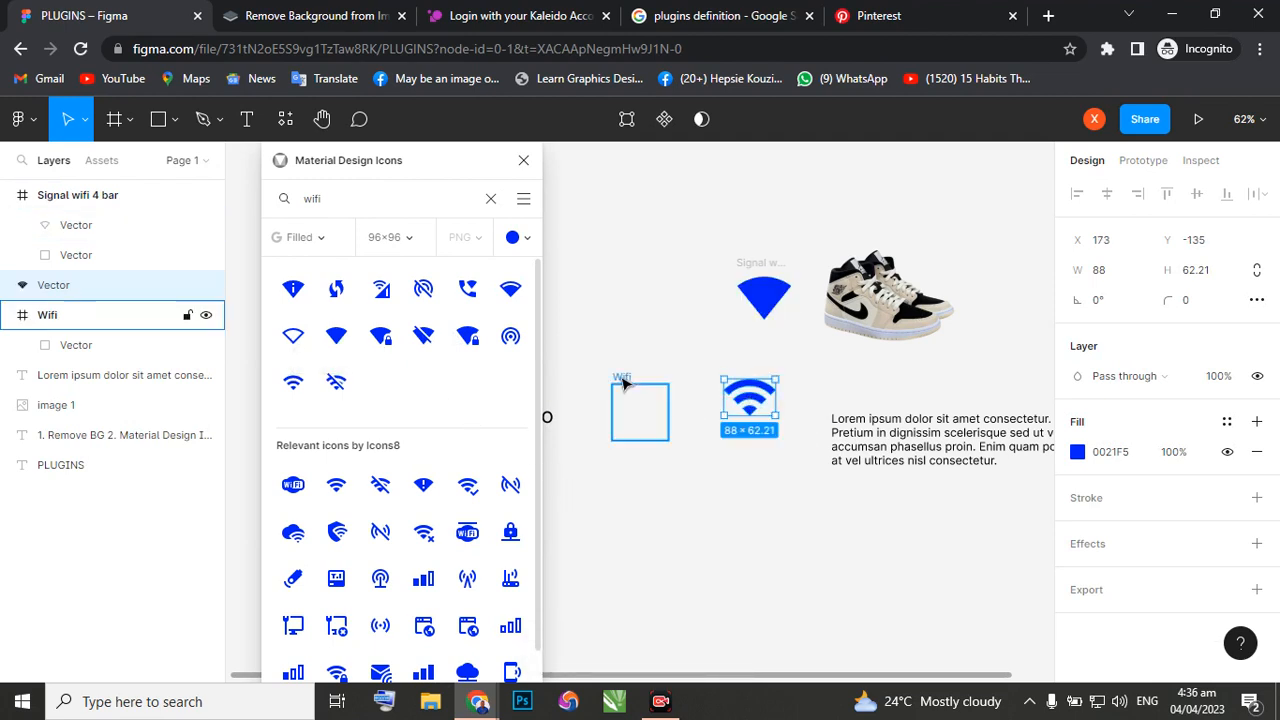
Delete the empty Wifi frame, and move the Signal wifi 4 bar glyph out of its frame to remove that frame as well.
{"action": "left_click", "coordinate": [622, 383]}
{"action": "key", "text": "Delete"}
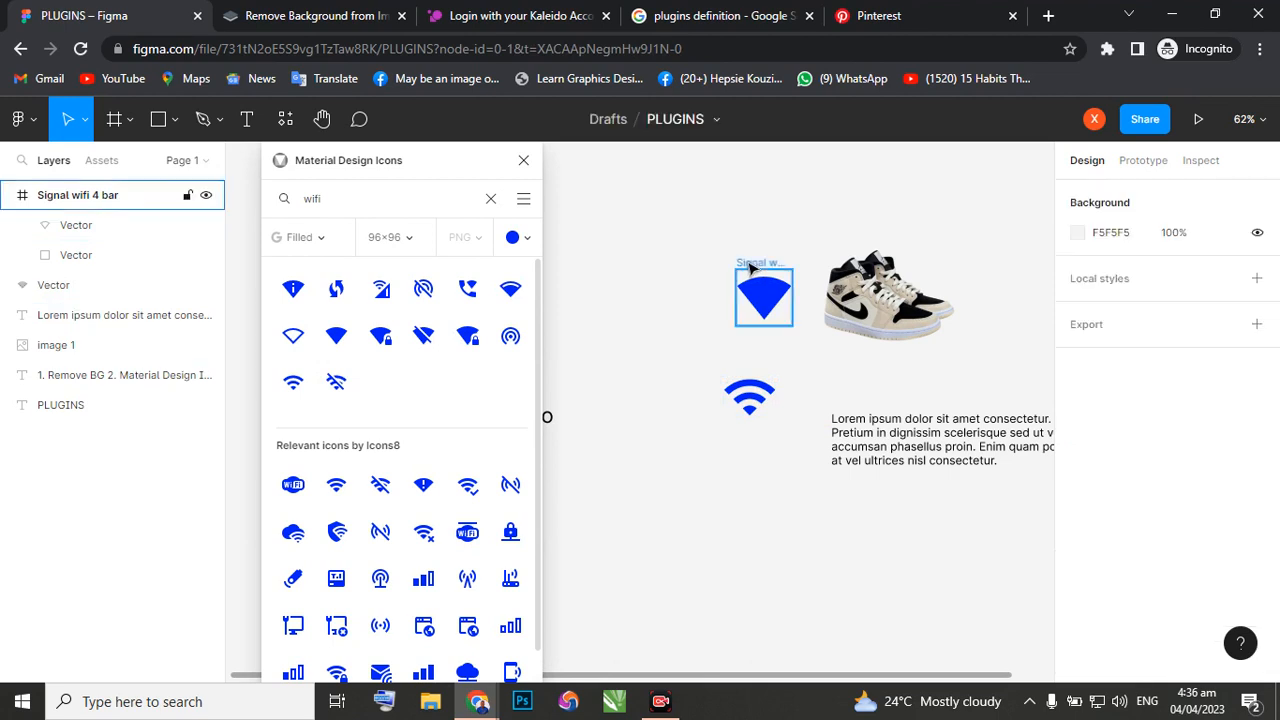
{"action": "mouse_move", "coordinate": [763, 302]}
{"action": "left_mouse_down"}
{"action": "mouse_move", "coordinate": [688, 310]}
{"action": "mouse_move", "coordinate": [770, 312]}
{"action": "left_mouse_up"}
{"action": "left_click", "coordinate": [763, 290]}
{"action": "key", "text": "Delete"}
{"action": "left_click", "coordinate": [703, 317]}
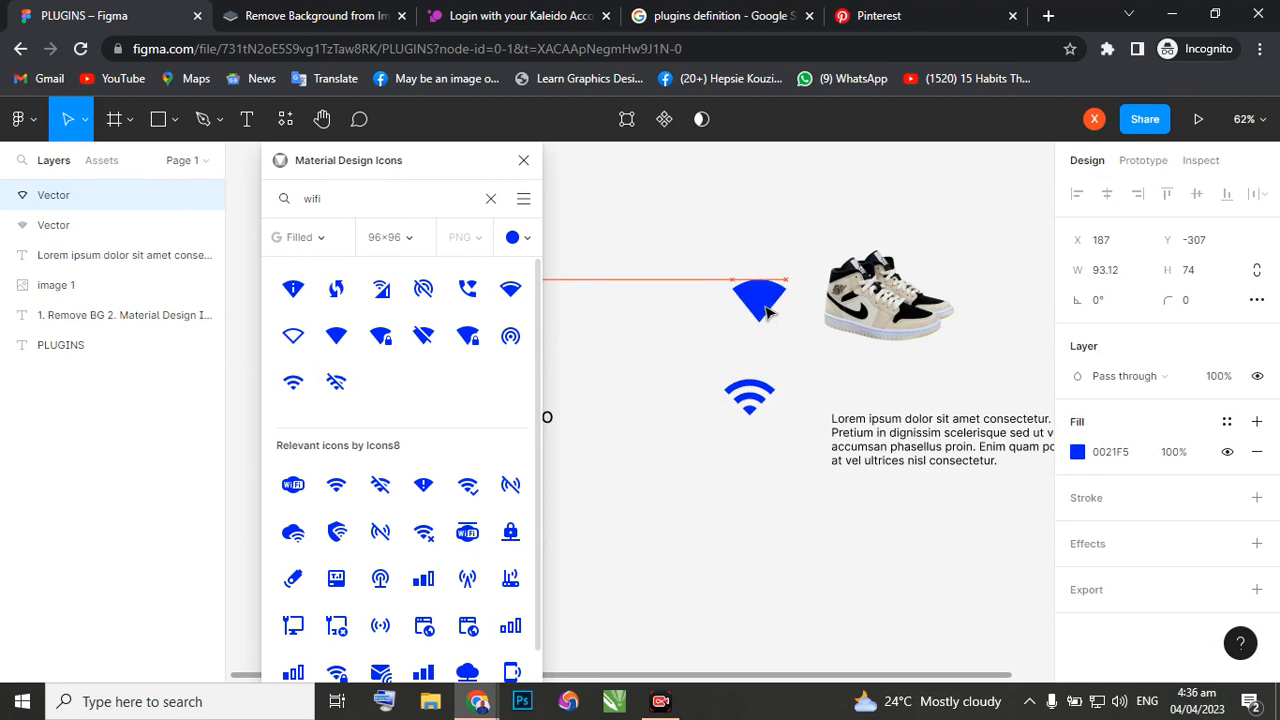
Move the Wifi glyph directly below the Signal wifi 4 bar glyph, to X 187, Y -179, and close the plugin window.
{"action": "left_click", "coordinate": [748, 400]}
{"action": "left_click_drag", "start_coordinate": [777, 382], "coordinate": [784, 356]}
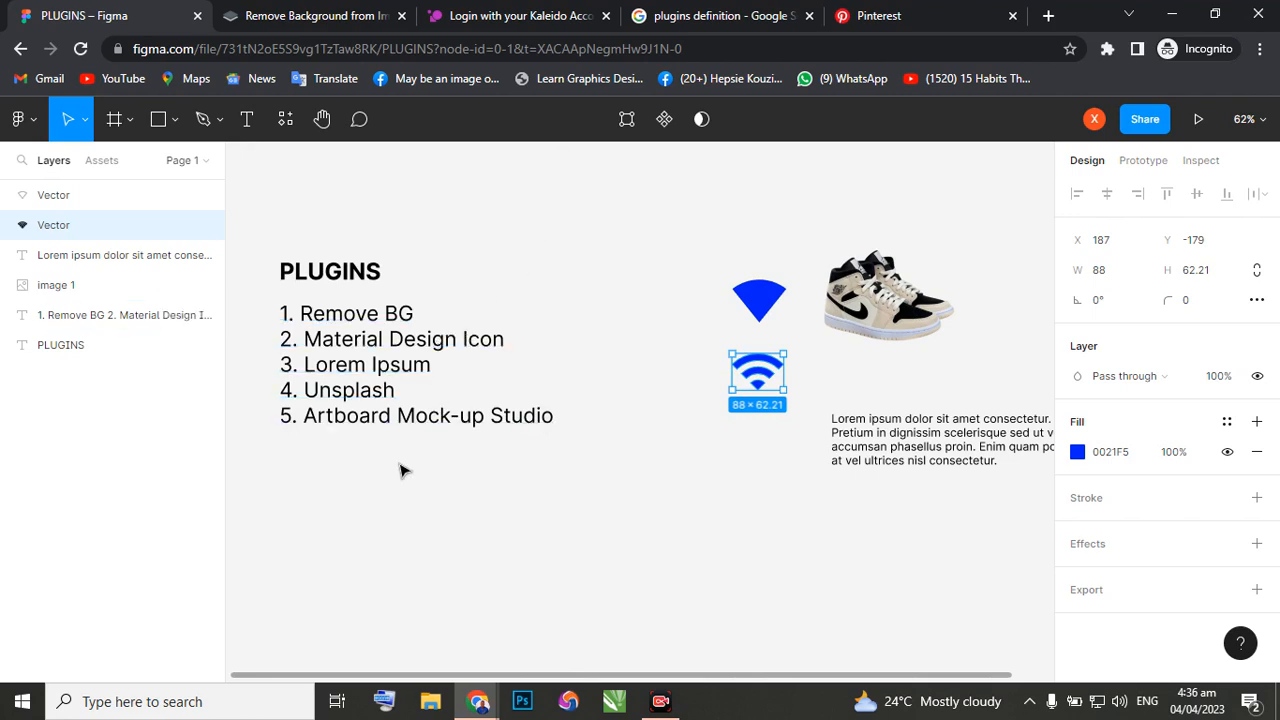
{"action": "scroll", "coordinate": [390, 465], "scroll_direction": "down", "scroll_amount": 1}
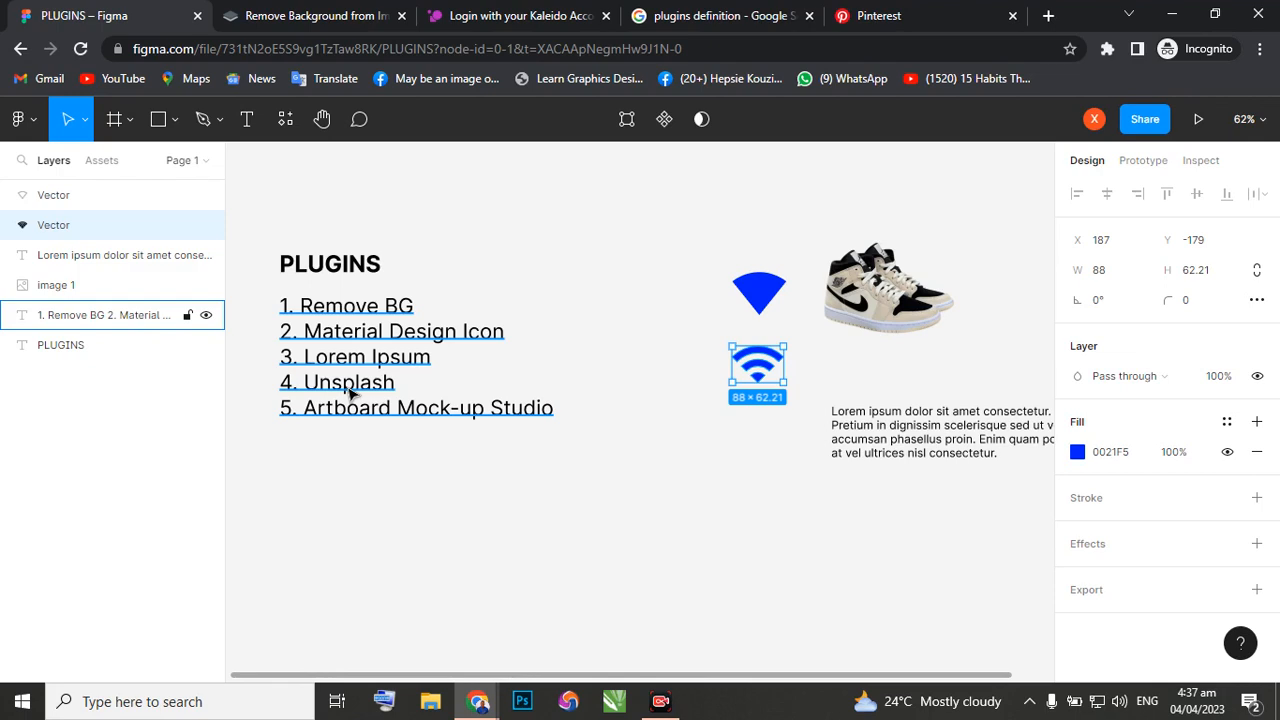
Switch to the Pinterest page in the browser and load unsplash.com in its place.
{"action": "left_click", "coordinate": [910, 14]}
{"action": "left_click", "coordinate": [797, 42]}
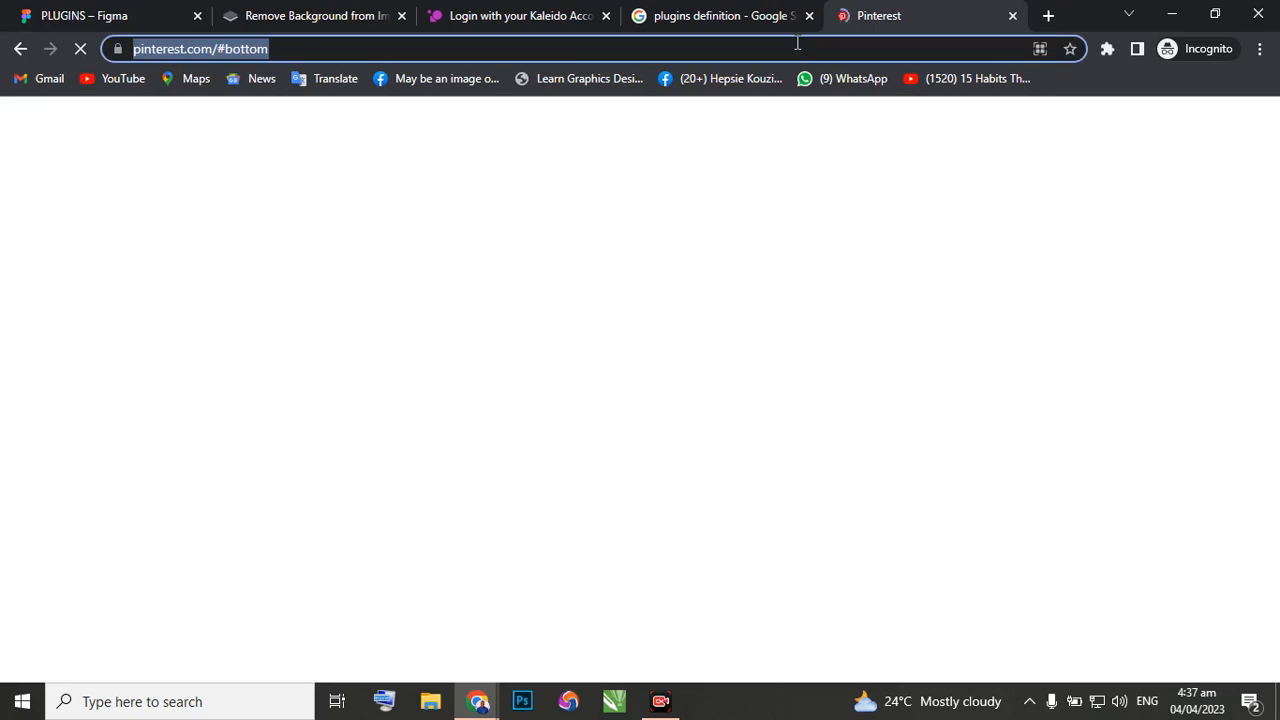
{"action": "type", "text": "unsplash.com"}
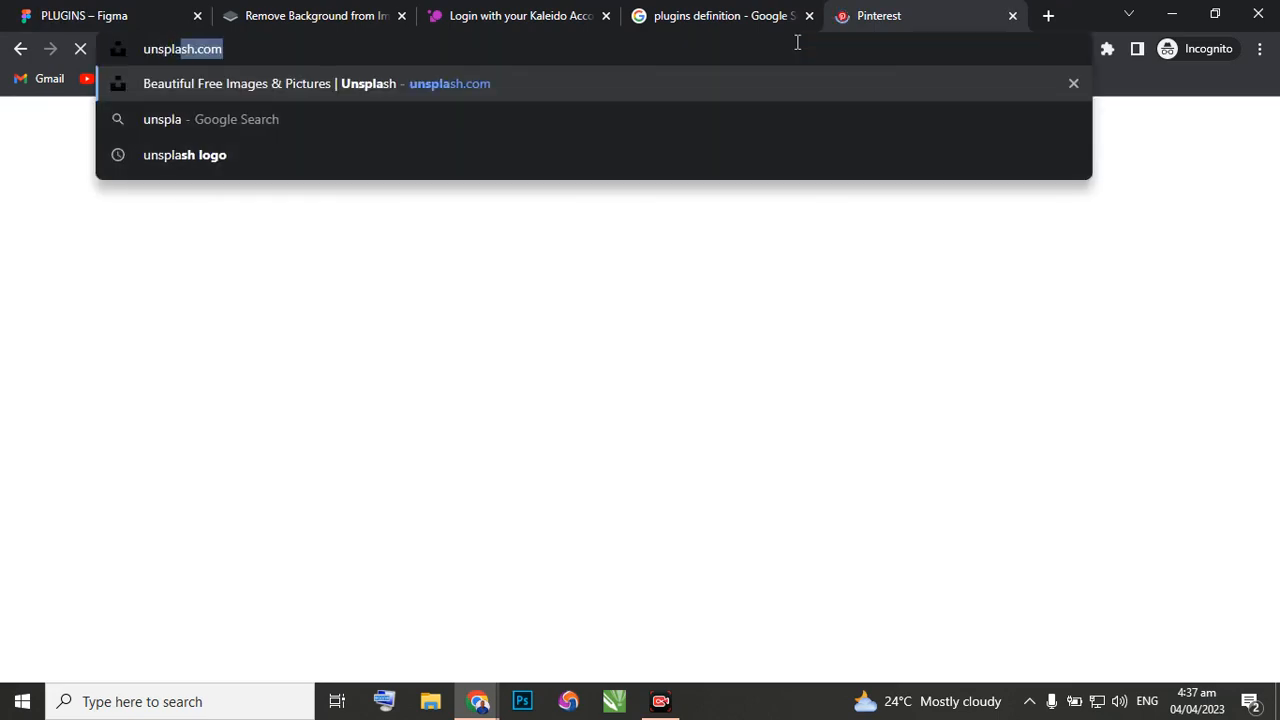
{"action": "key", "text": "Return"}
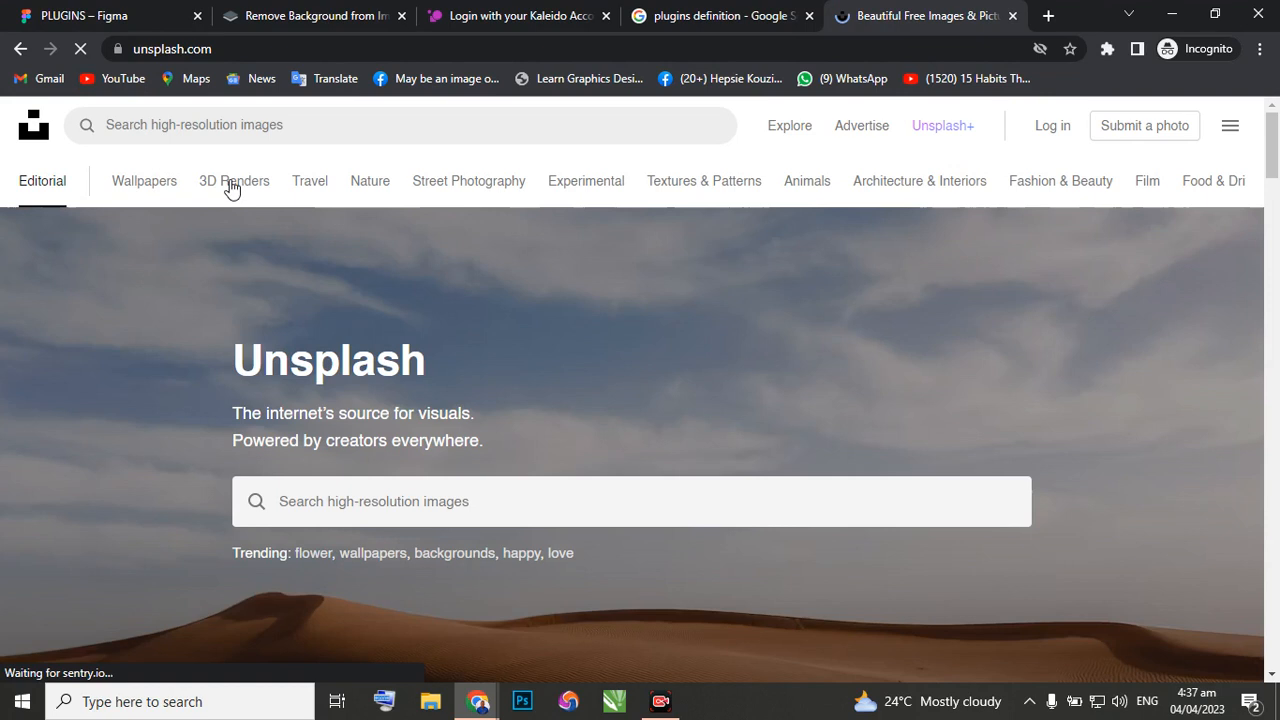
Open the 3D Renders category on the Unsplash website and look through its images.
{"action": "left_click", "coordinate": [230, 186]}
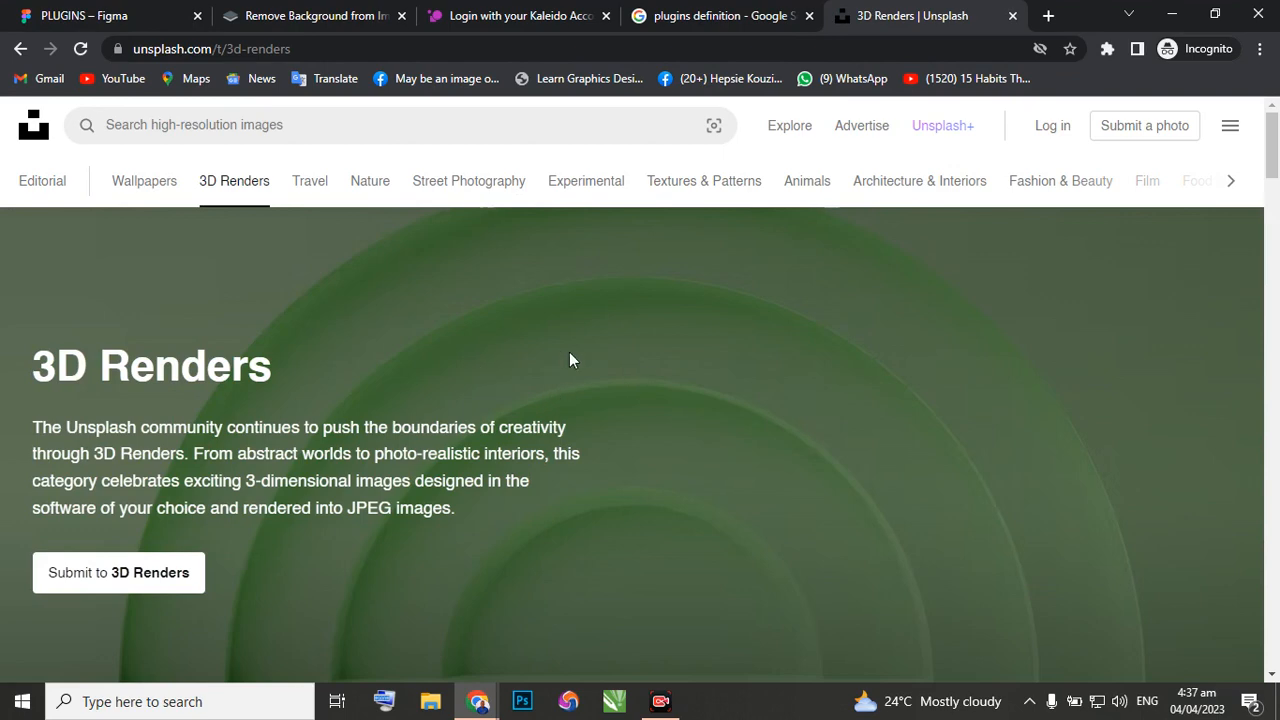
{"action": "scroll", "coordinate": [546, 375], "scroll_direction": "down", "scroll_amount": 6}
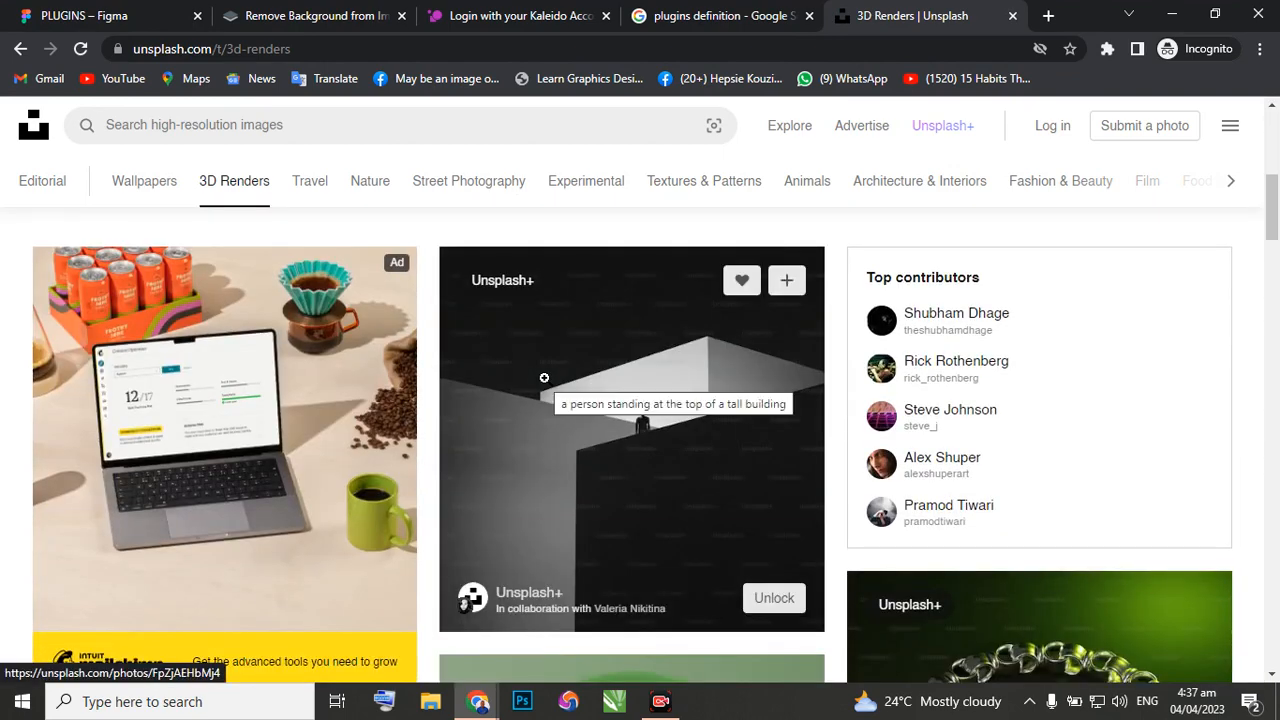
{"action": "scroll", "coordinate": [544, 377], "scroll_direction": "down", "scroll_amount": 4}
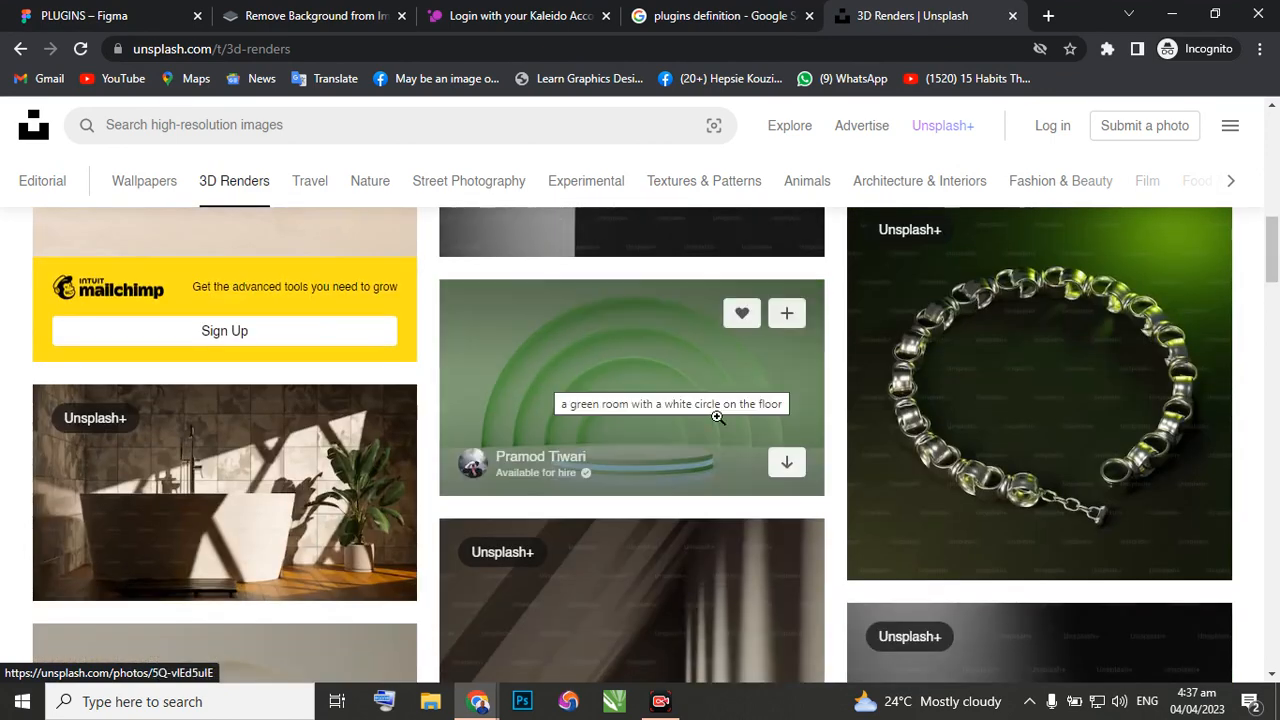
{"action": "scroll", "coordinate": [640, 437], "scroll_direction": "down", "scroll_amount": 3}
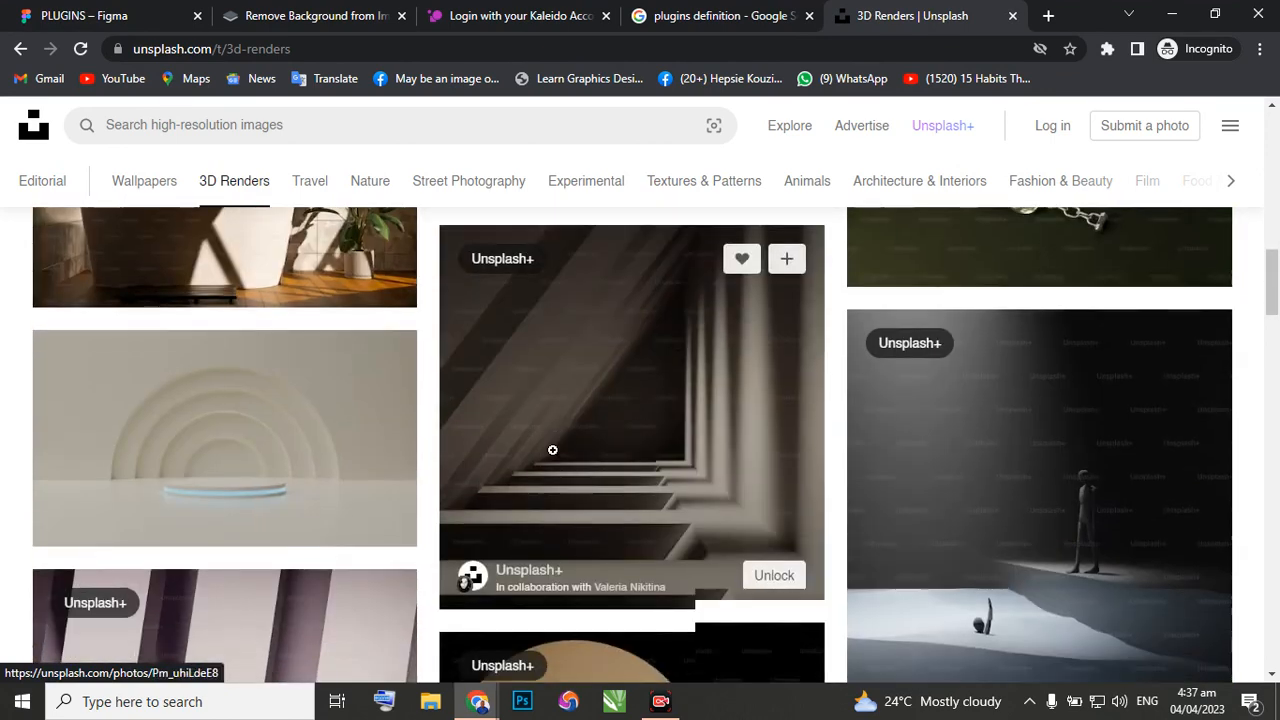
{"action": "scroll", "coordinate": [552, 450], "scroll_direction": "down", "scroll_amount": 4}
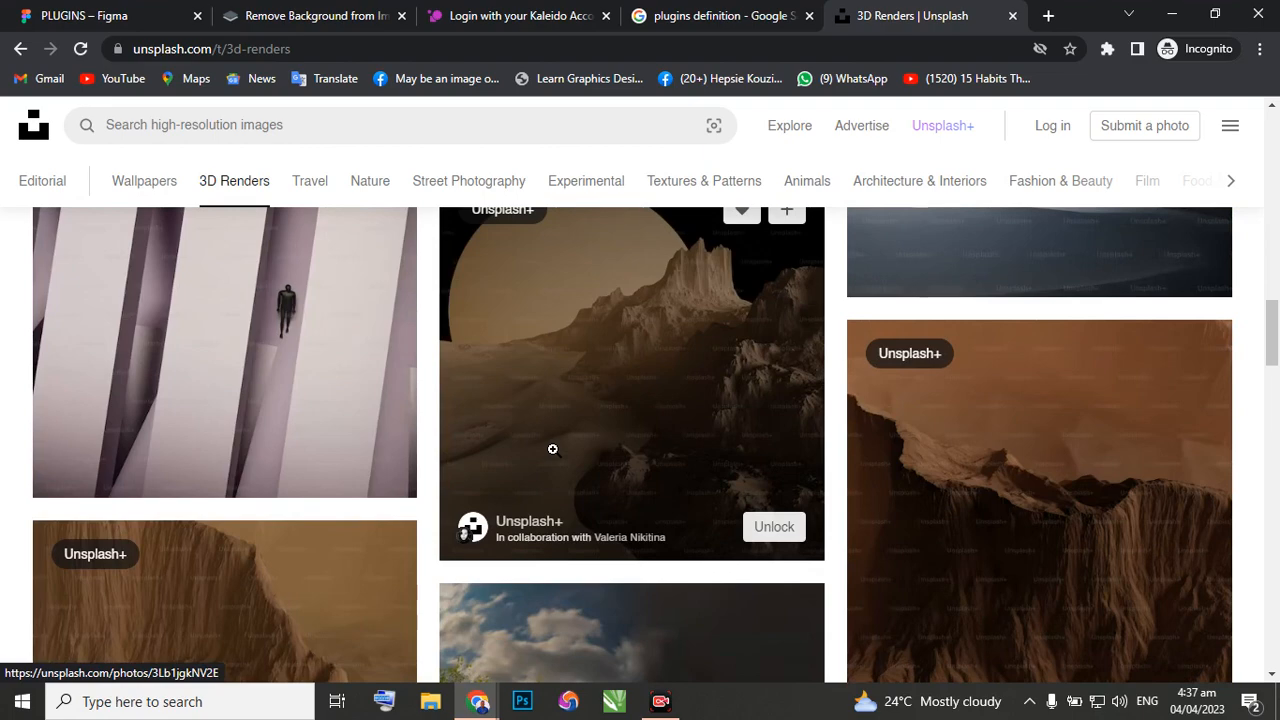
{"action": "scroll", "coordinate": [555, 446], "scroll_direction": "up", "scroll_amount": 5}
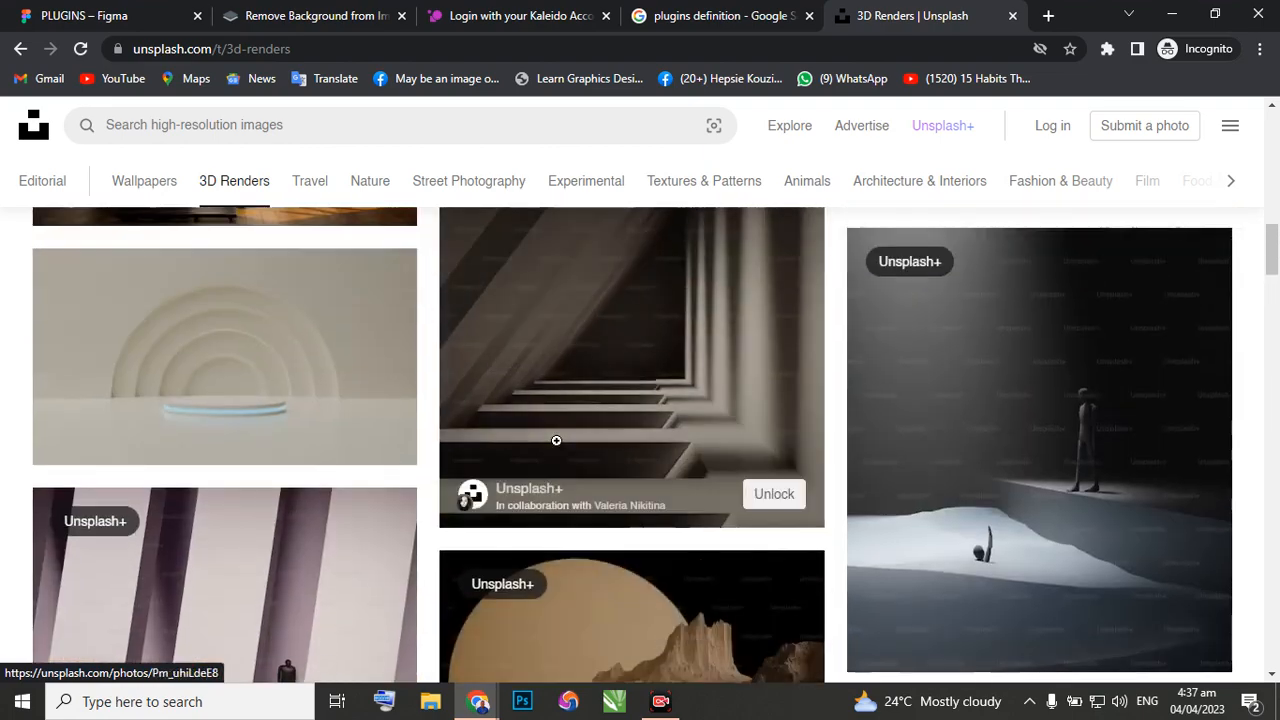
{"action": "scroll", "coordinate": [556, 442], "scroll_direction": "up", "scroll_amount": 10}
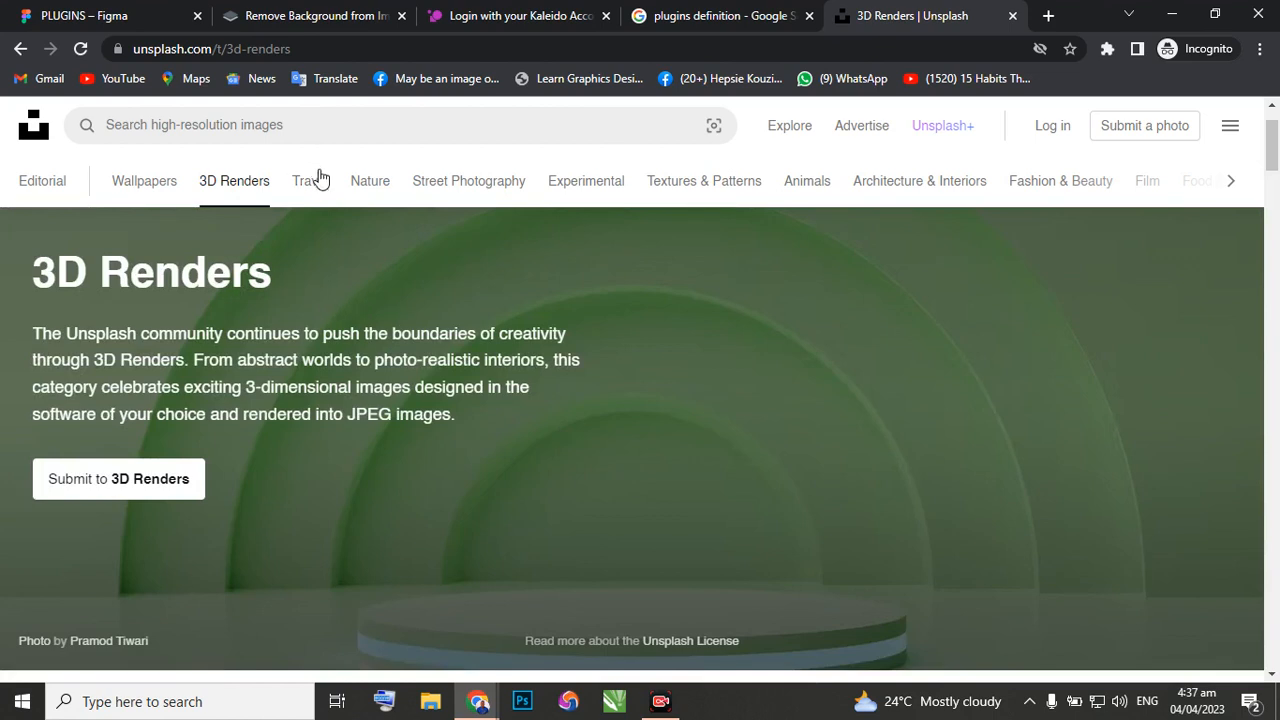
{"action": "scroll", "coordinate": [401, 247], "scroll_direction": "up", "scroll_amount": 1}
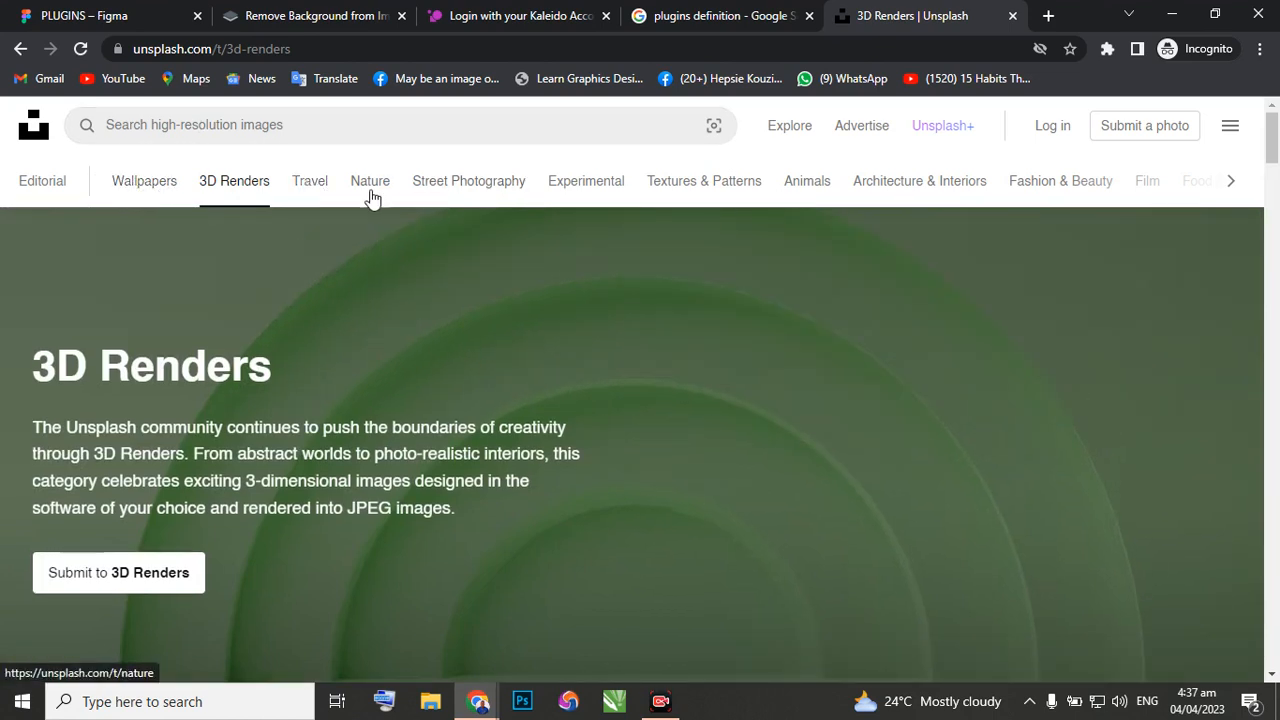
Search the Unsplash website for "real estate" and browse the photos.
{"action": "left_click", "coordinate": [275, 125]}
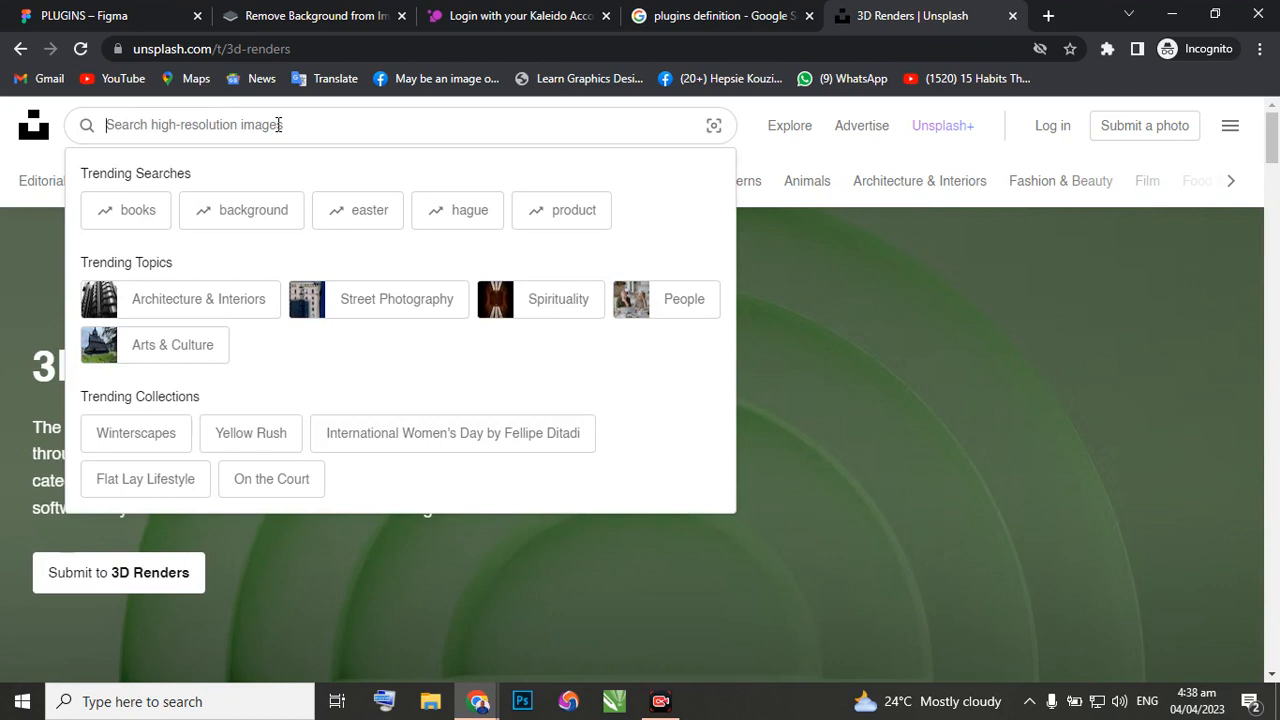
{"action": "type", "text": "real"}
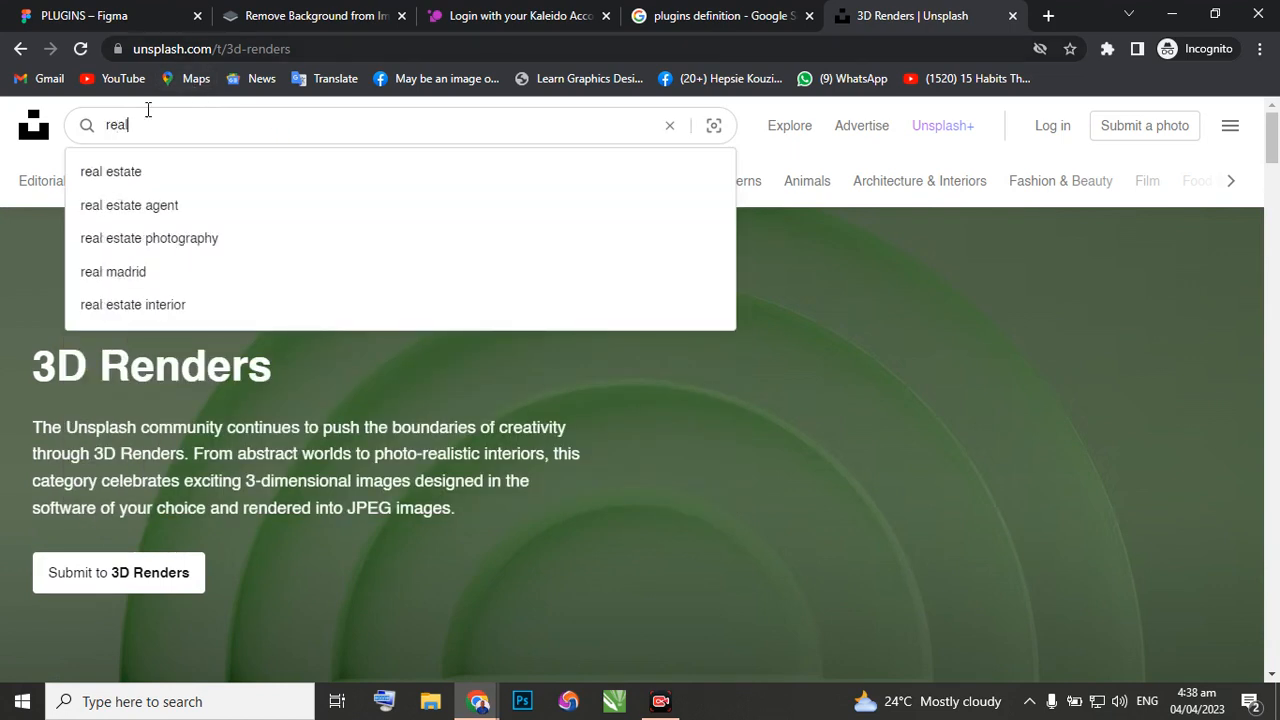
{"action": "left_click", "coordinate": [112, 184]}
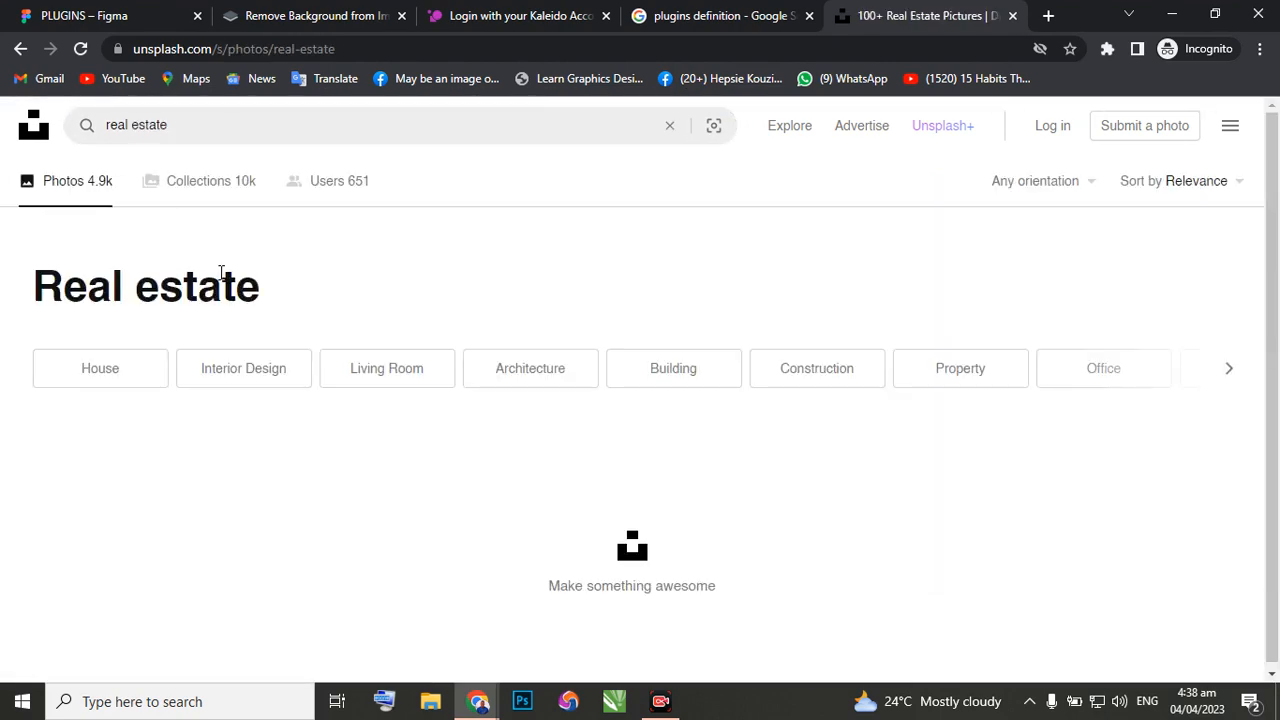
{"action": "scroll", "coordinate": [237, 300], "scroll_direction": "down", "scroll_amount": 3}
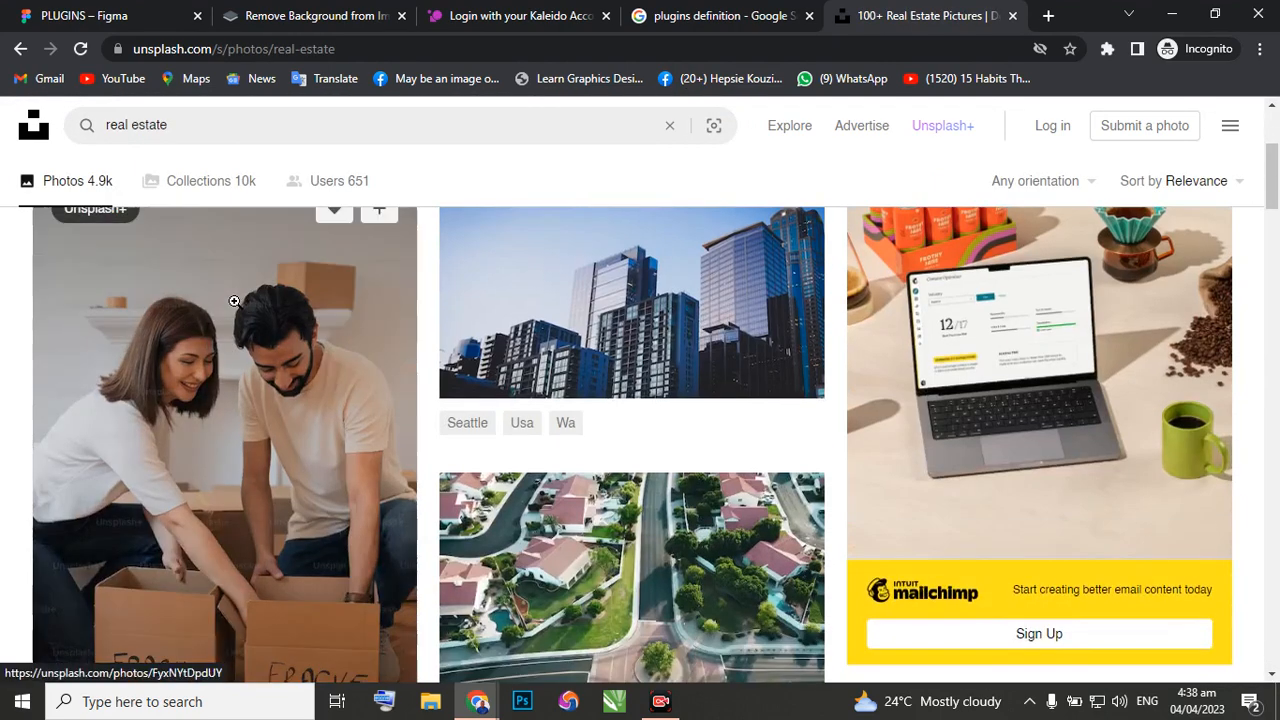
{"action": "scroll", "coordinate": [235, 301], "scroll_direction": "down", "scroll_amount": 8}
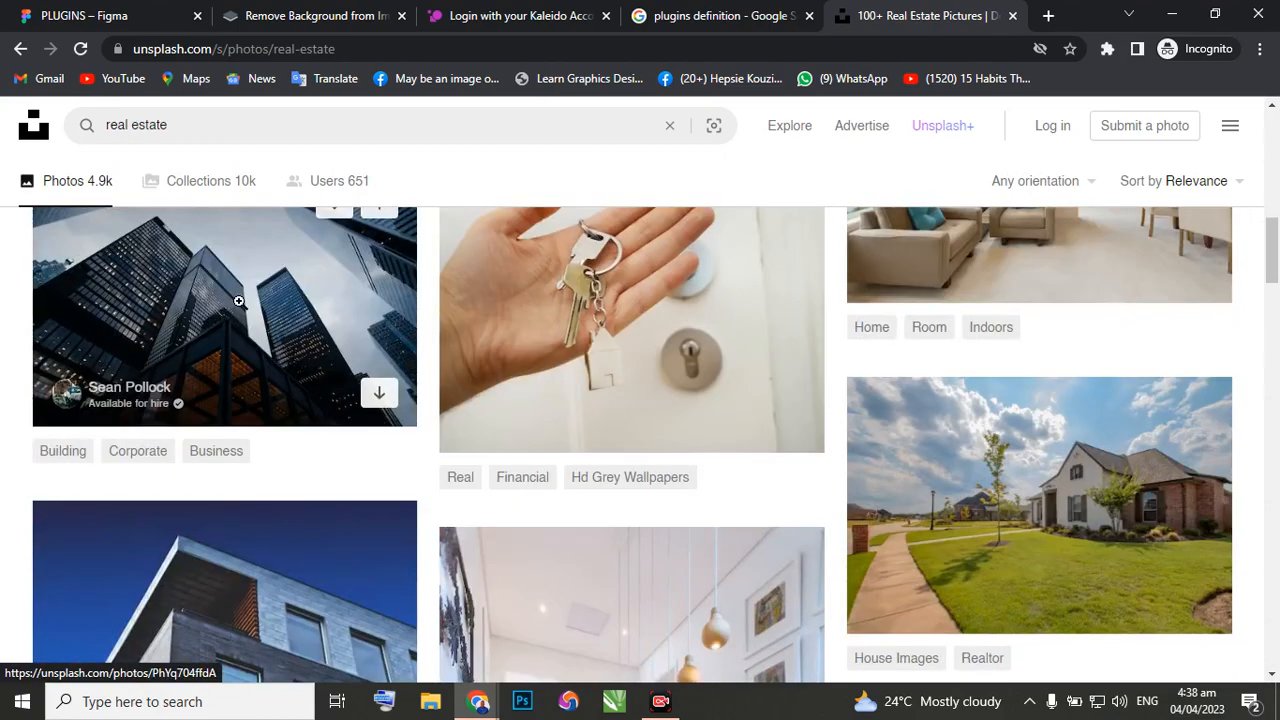
{"action": "scroll", "coordinate": [270, 319], "scroll_direction": "down", "scroll_amount": 7}
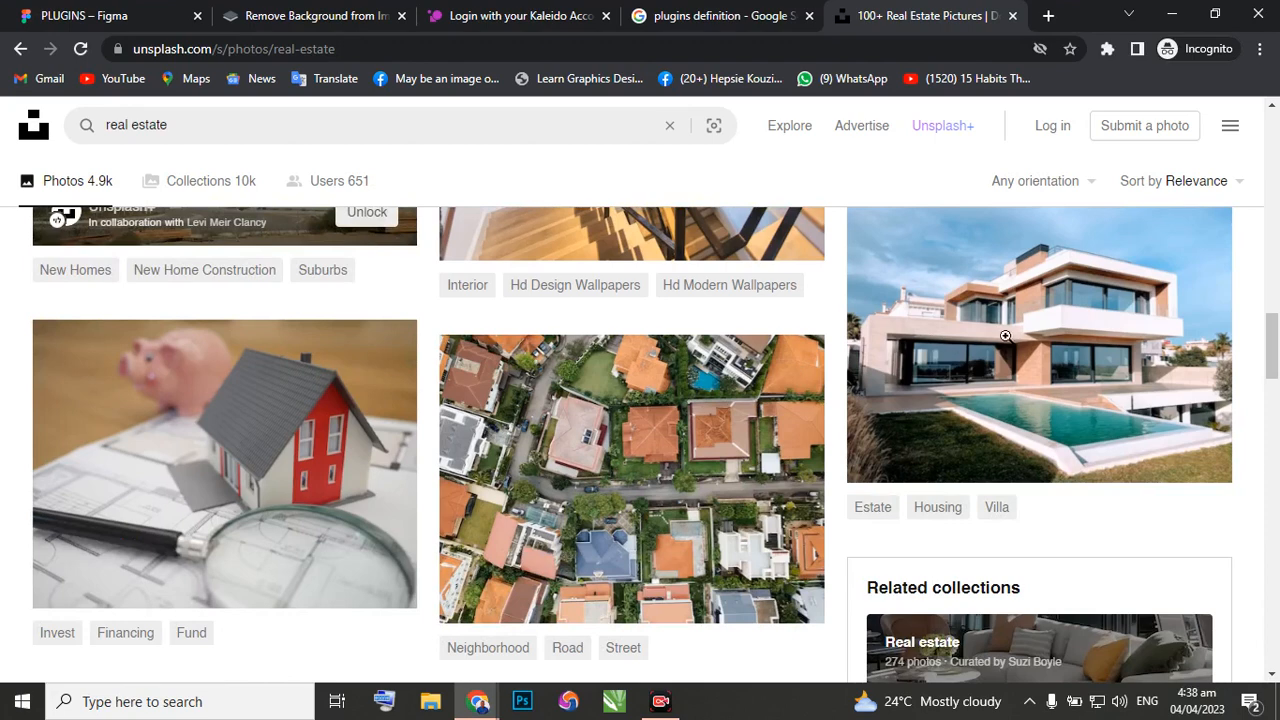
{"action": "mouse_move", "coordinate": [1010, 332]}
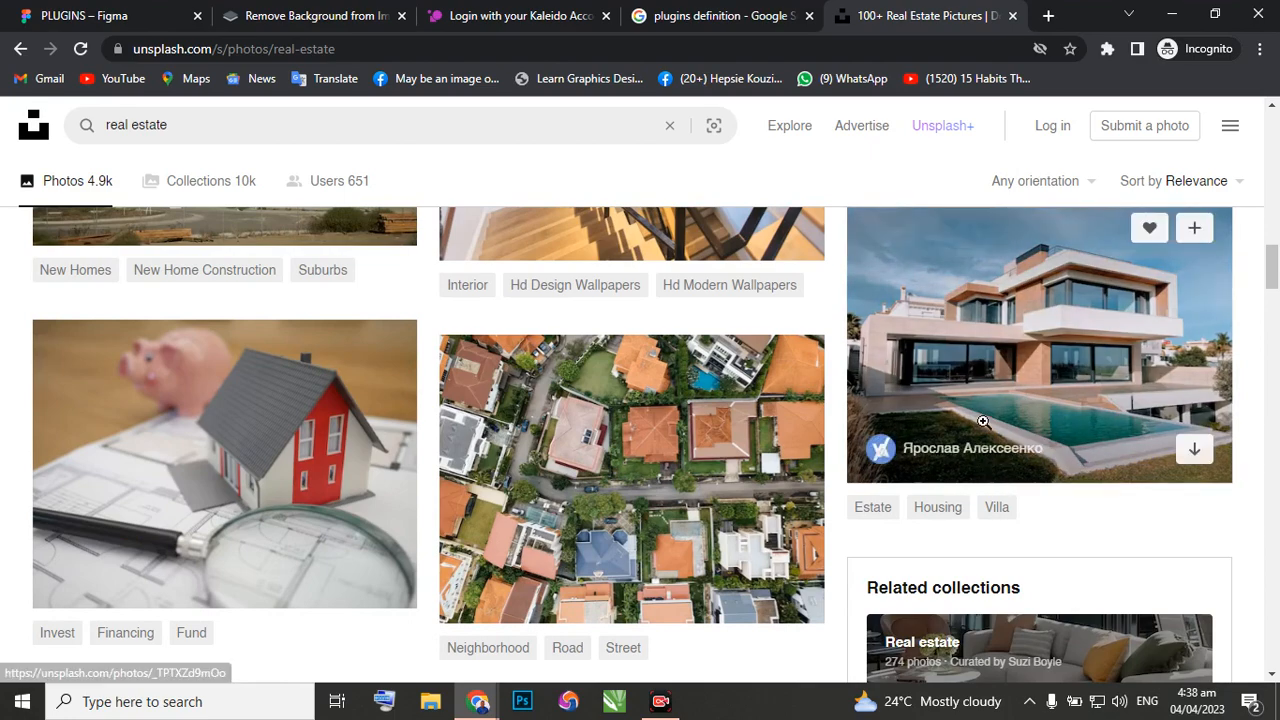
{"action": "scroll", "coordinate": [966, 433], "scroll_direction": "down", "scroll_amount": 6}
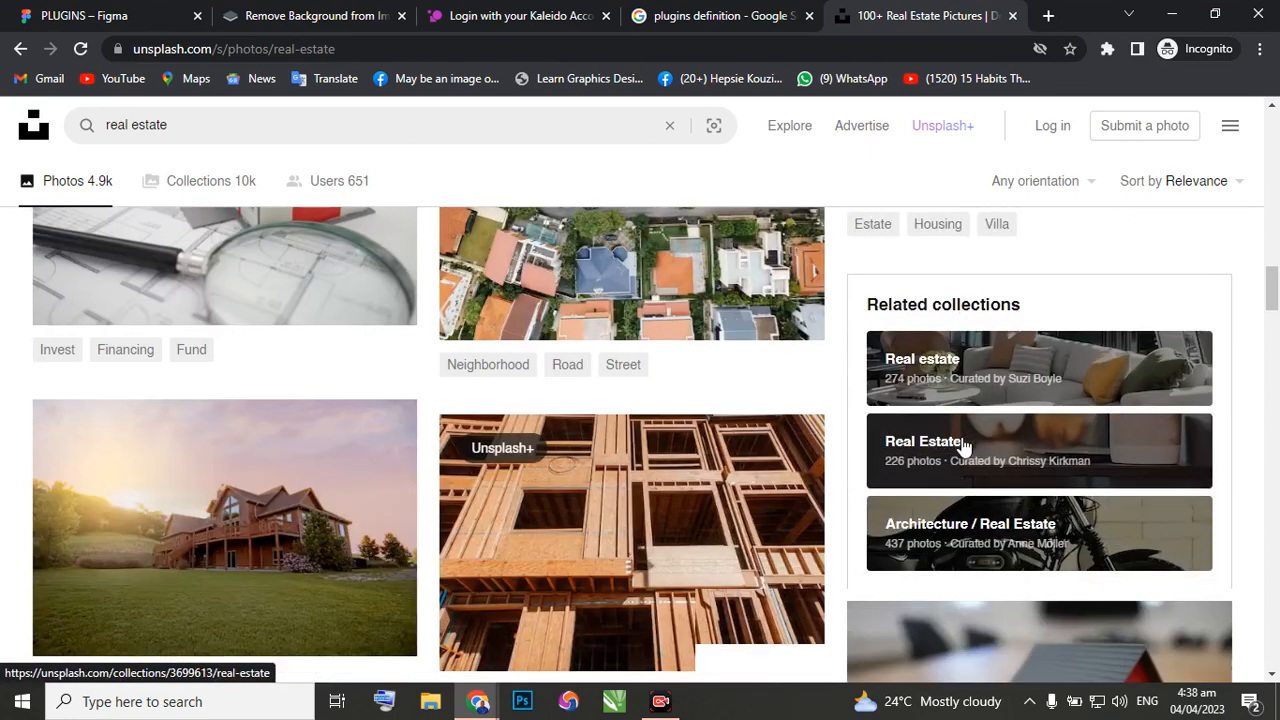
{"action": "scroll", "coordinate": [616, 527], "scroll_direction": "down", "scroll_amount": 2}
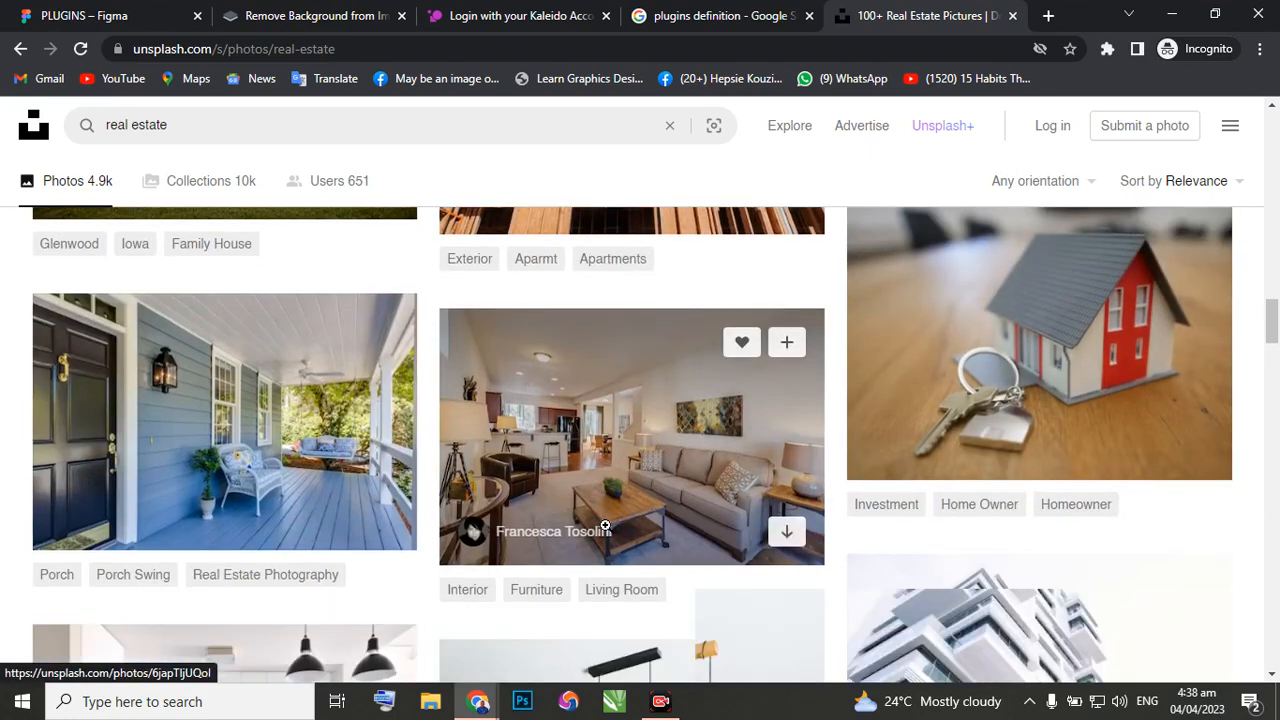
{"action": "scroll", "coordinate": [620, 415], "scroll_direction": "down", "scroll_amount": 3}
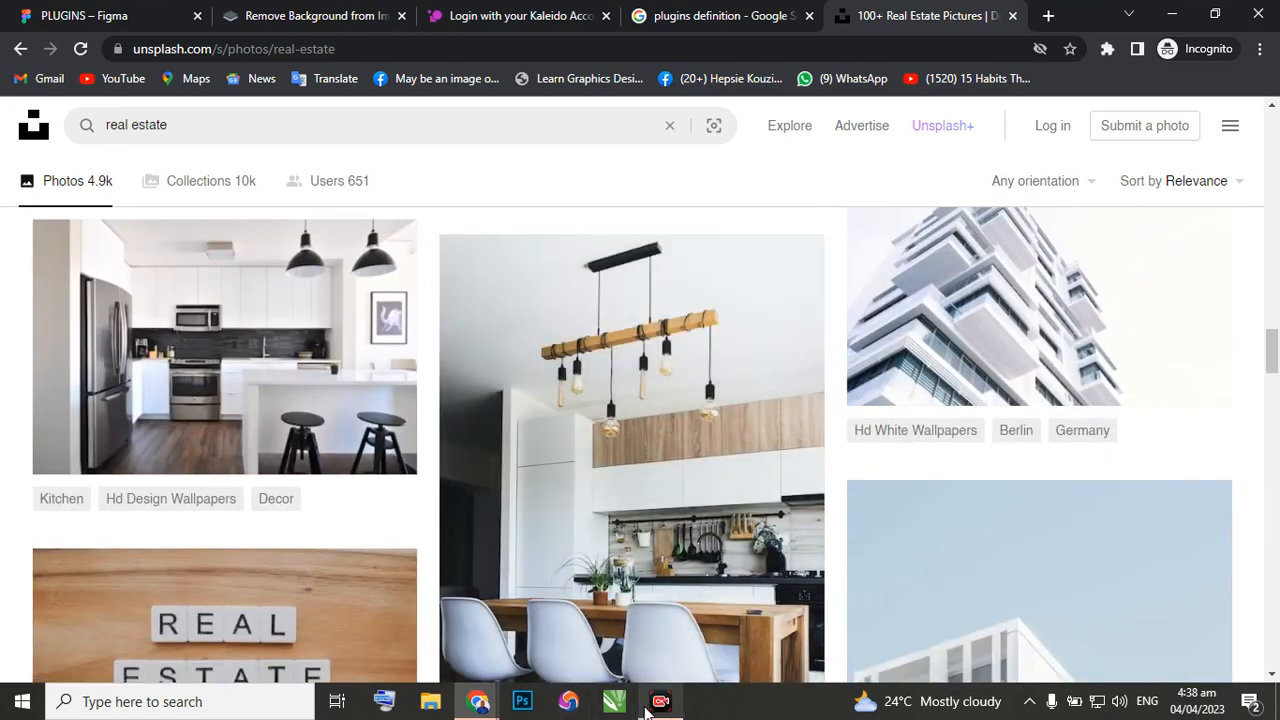
Return to the PLUGINS file in Figma, search the community plugins for "unspla", and run the Unsplash plugin.
{"action": "left_click", "coordinate": [91, 18]}
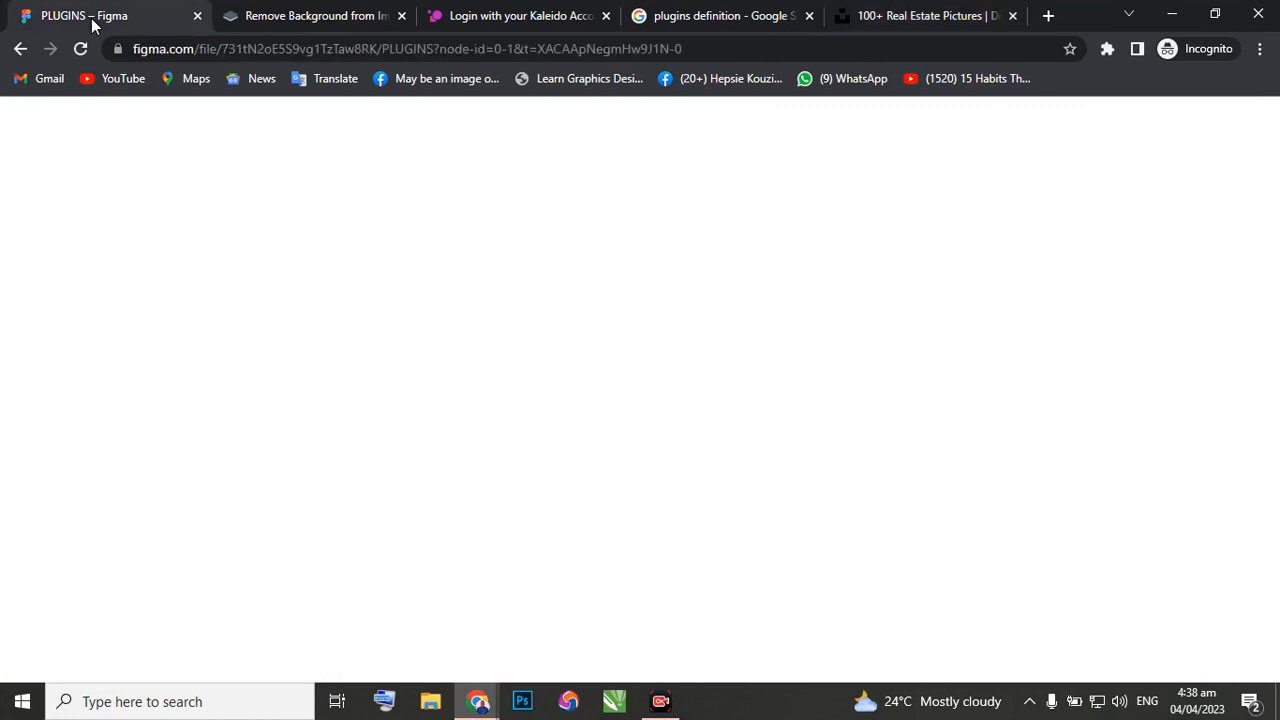
{"action": "left_click", "coordinate": [440, 502]}
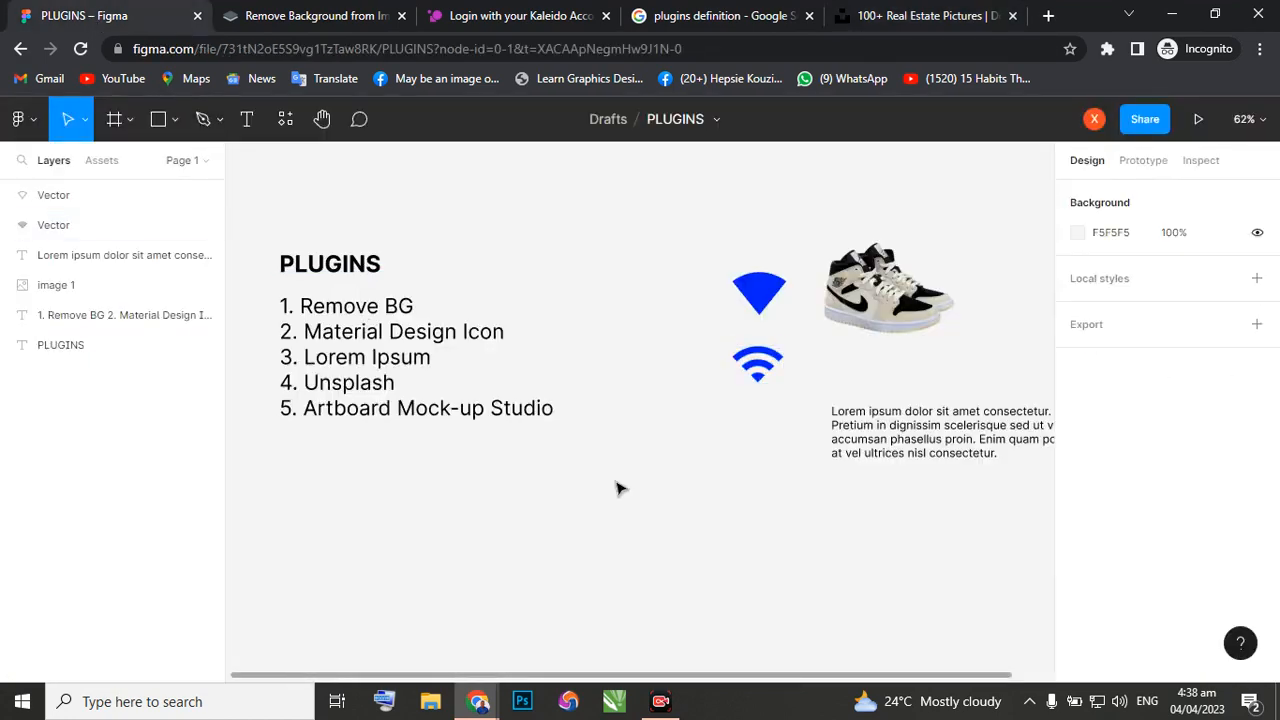
{"action": "right_click", "coordinate": [515, 491]}
{"action": "mouse_move", "coordinate": [566, 636]}
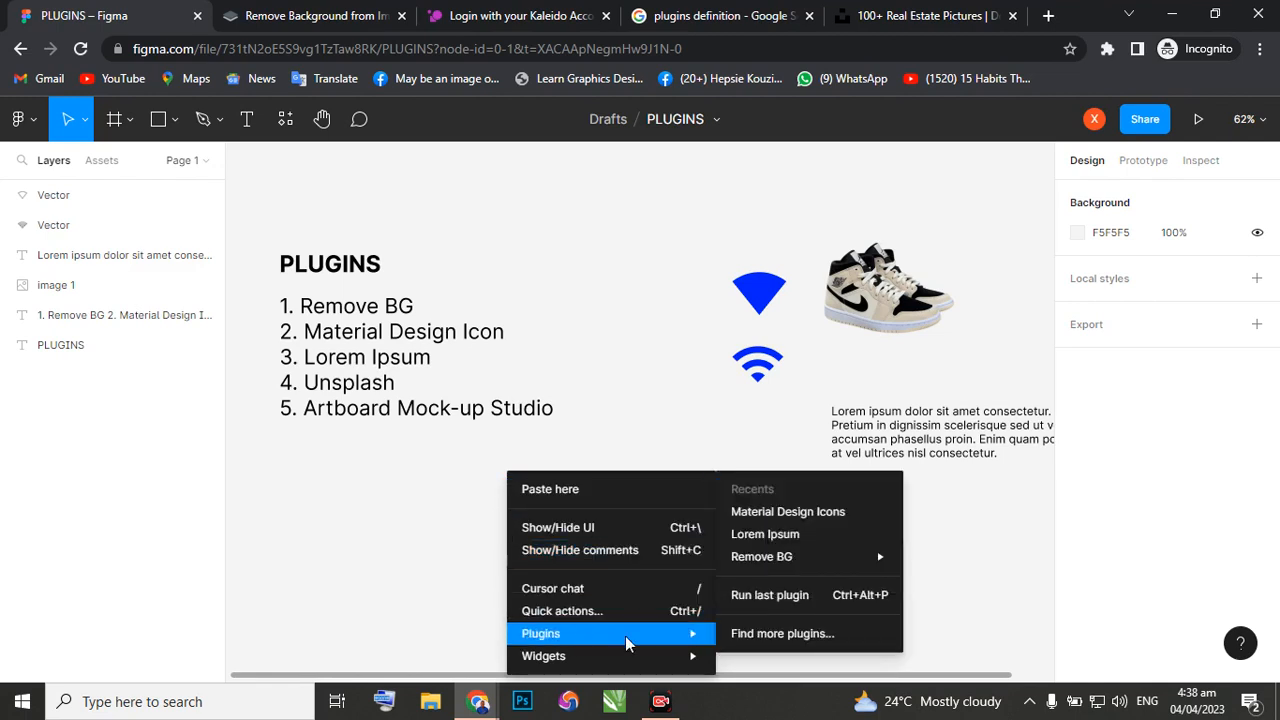
{"action": "left_click", "coordinate": [789, 634]}
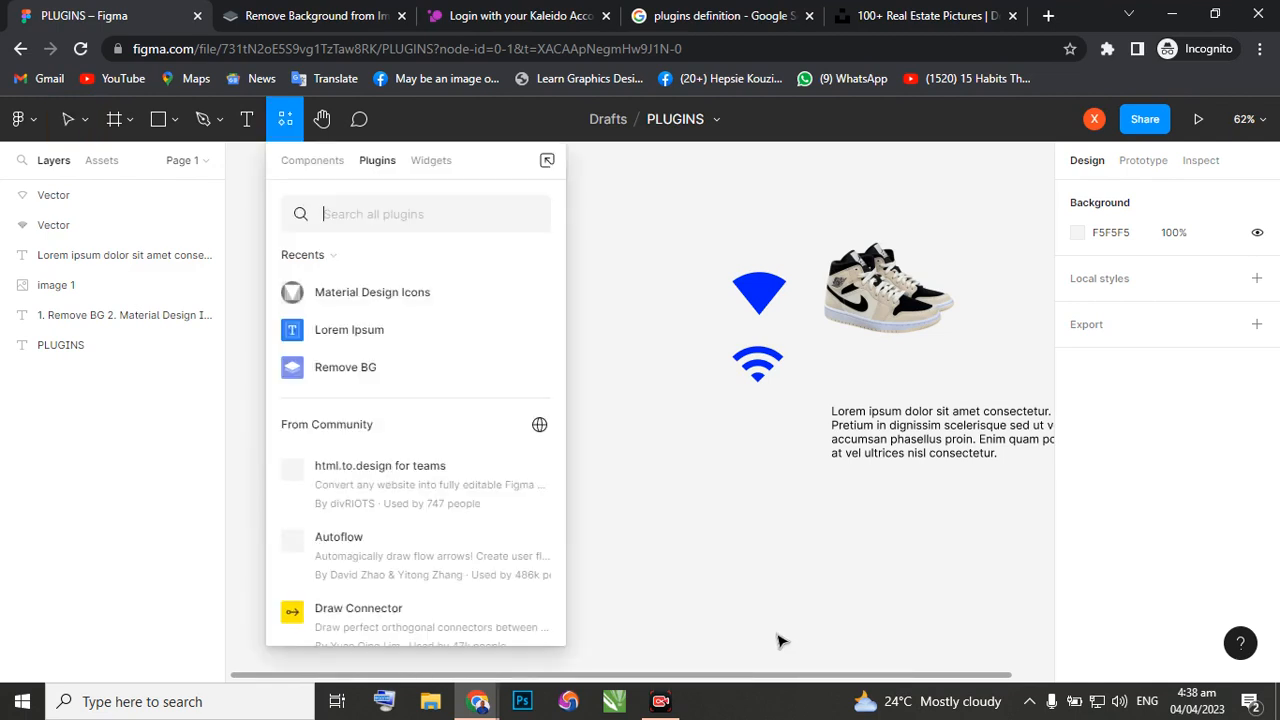
{"action": "type", "text": "unsp"}
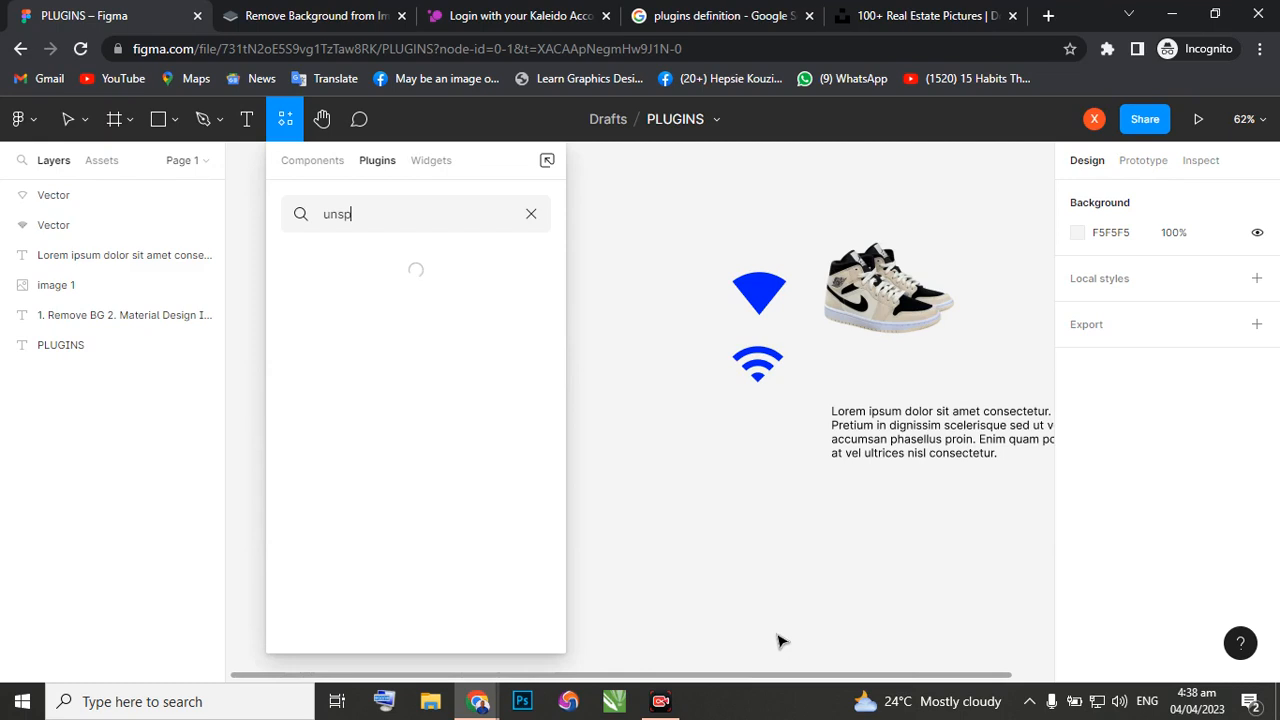
{"action": "type", "text": "la"}
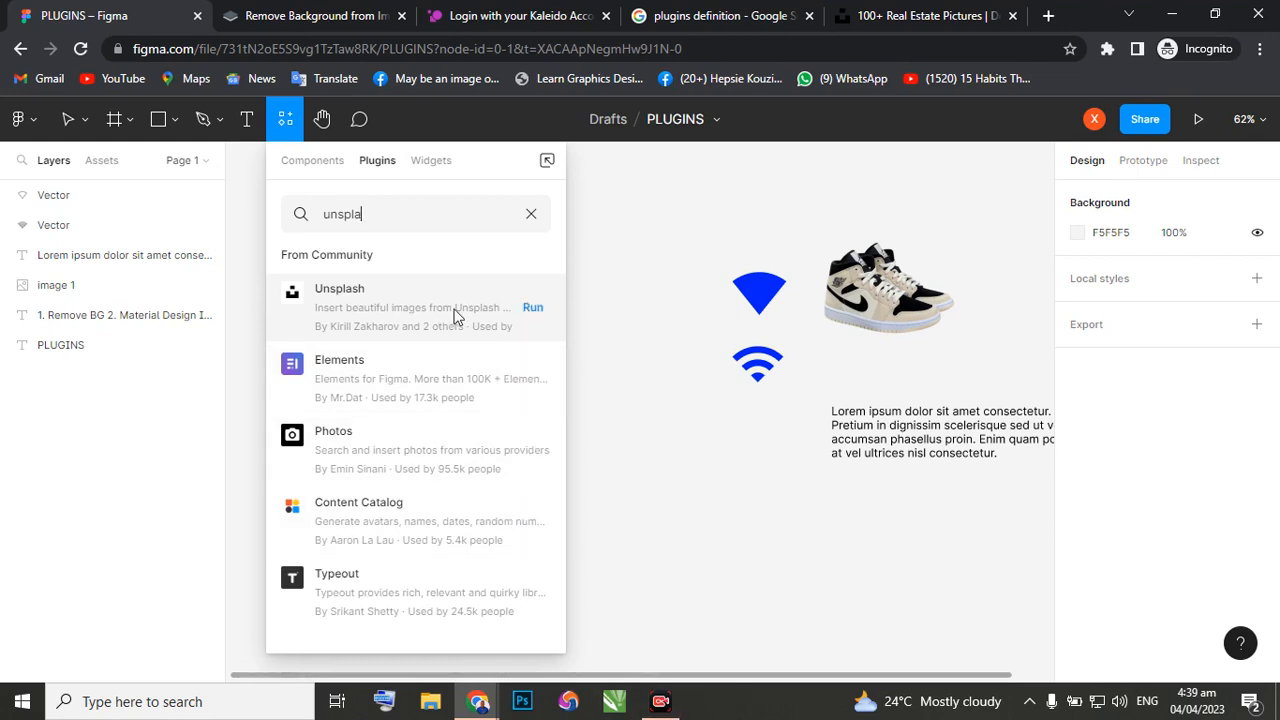
{"action": "left_click", "coordinate": [533, 310]}
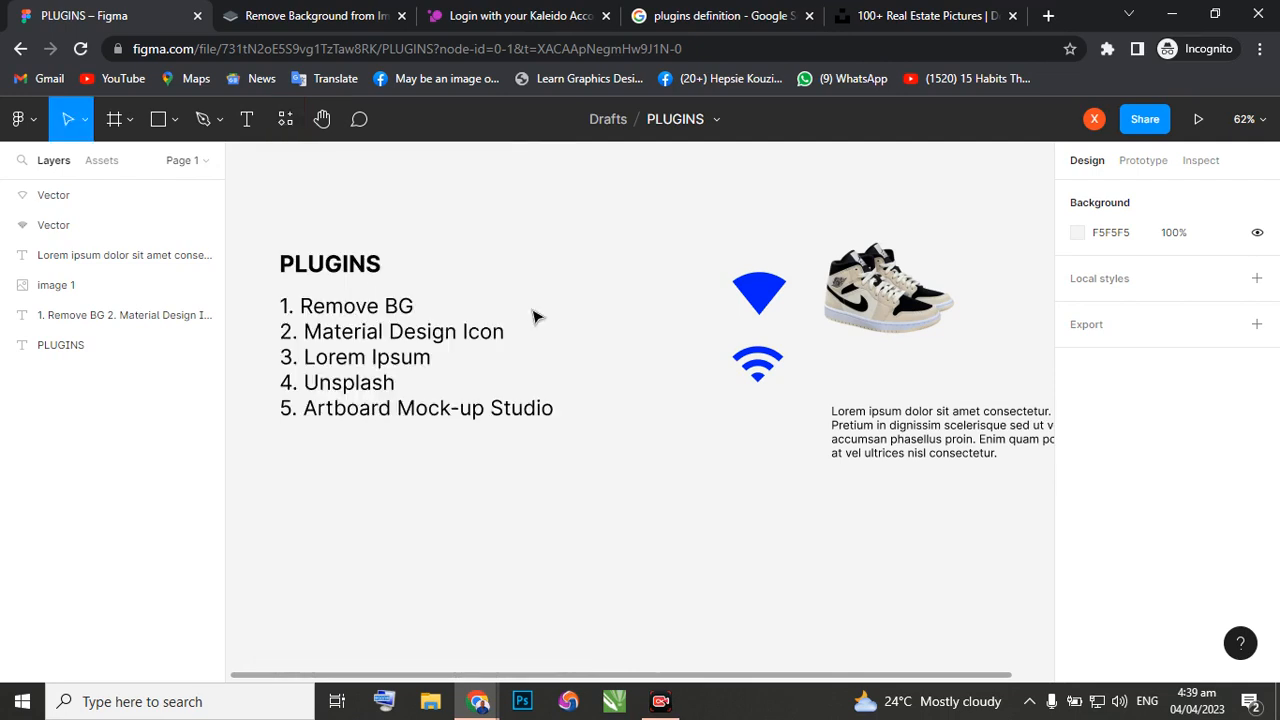
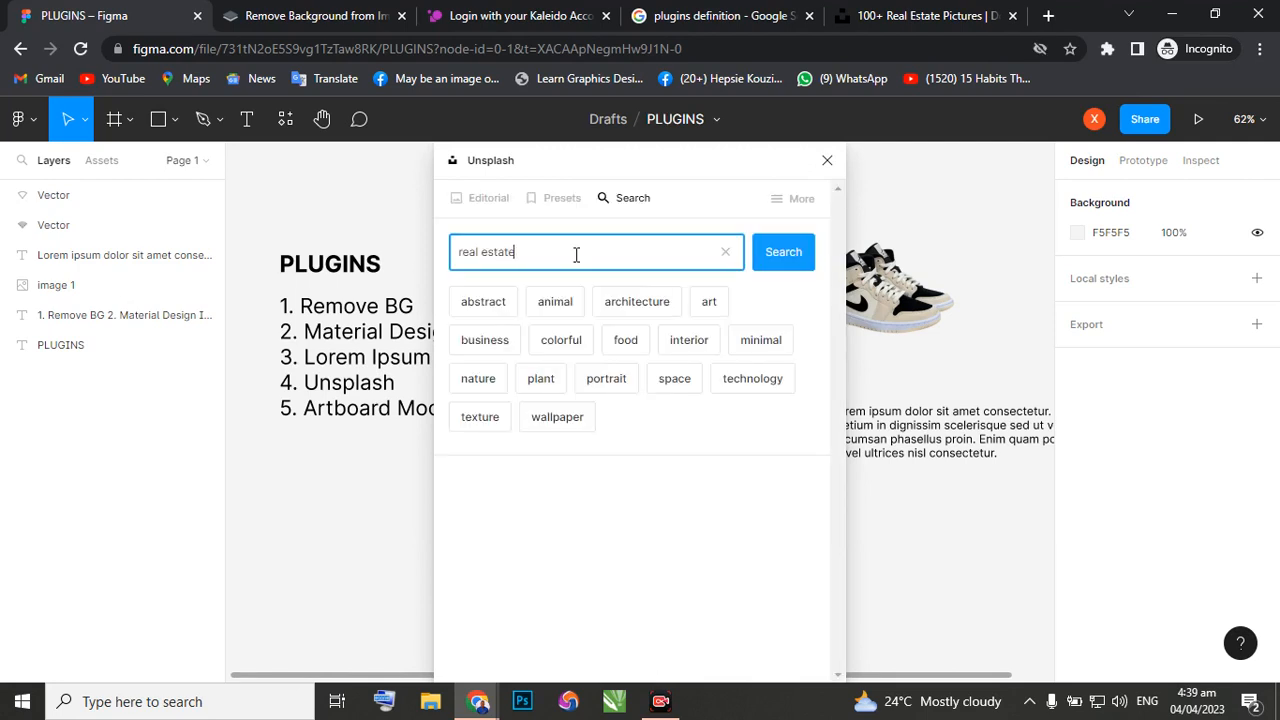
{"action": "left_click", "coordinate": [786, 270]}
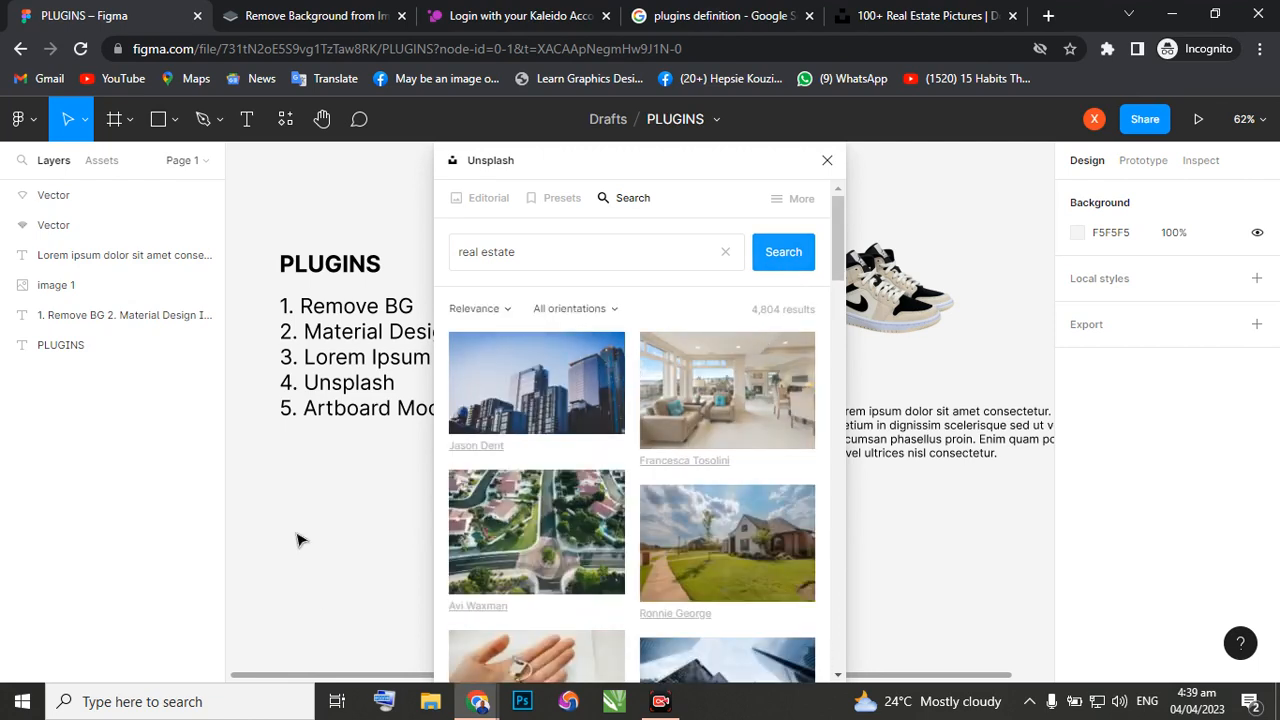
{"action": "scroll", "coordinate": [510, 600], "scroll_direction": "down", "scroll_amount": 5}
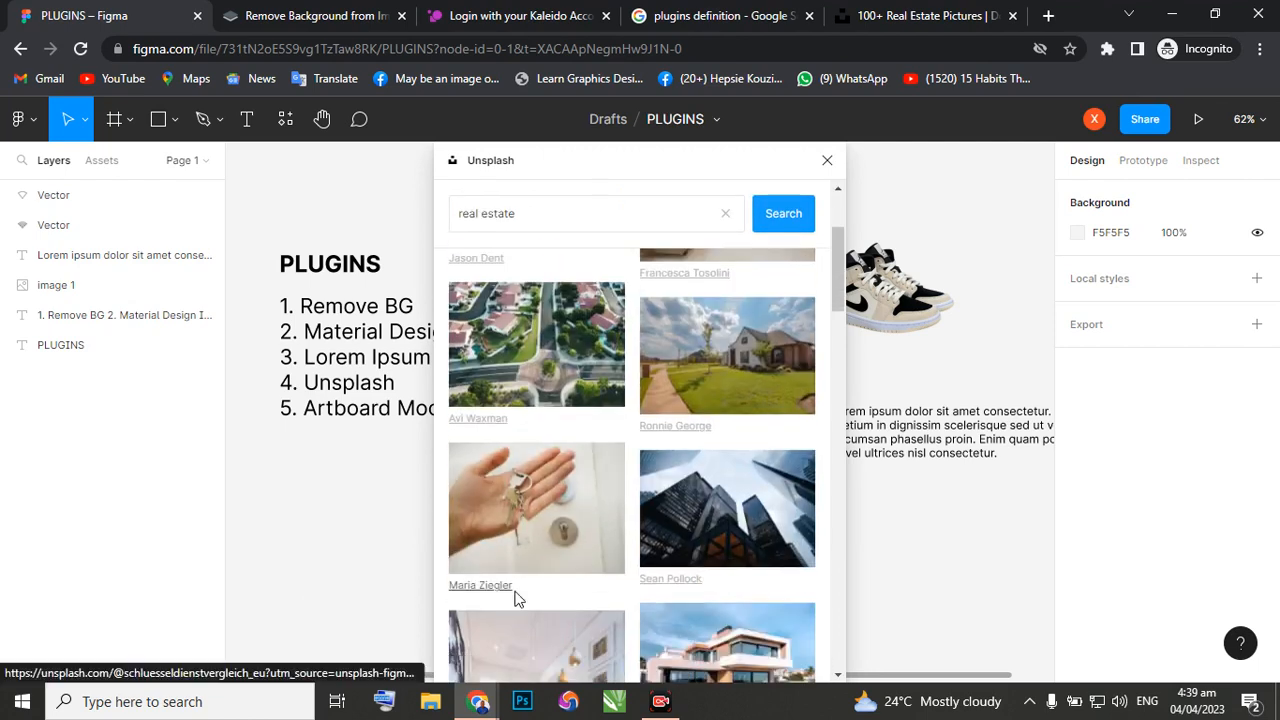
{"action": "left_click", "coordinate": [733, 501]}
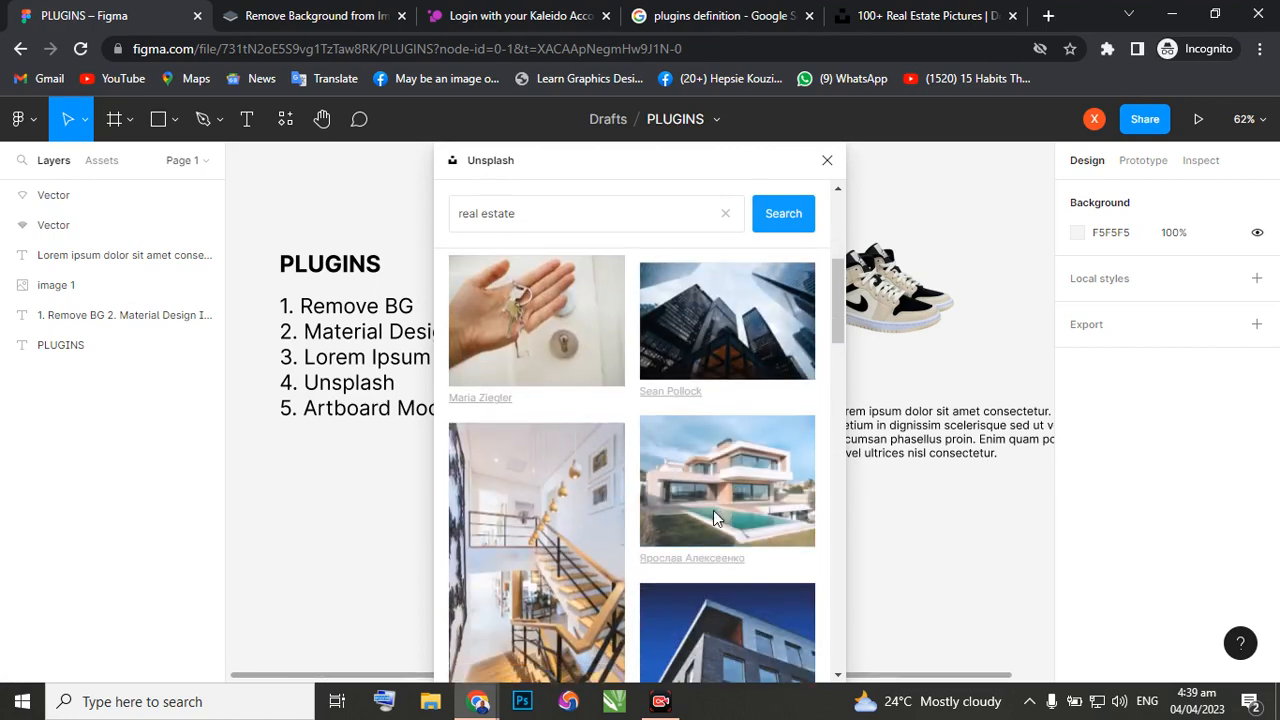
{"action": "left_click", "coordinate": [826, 165]}
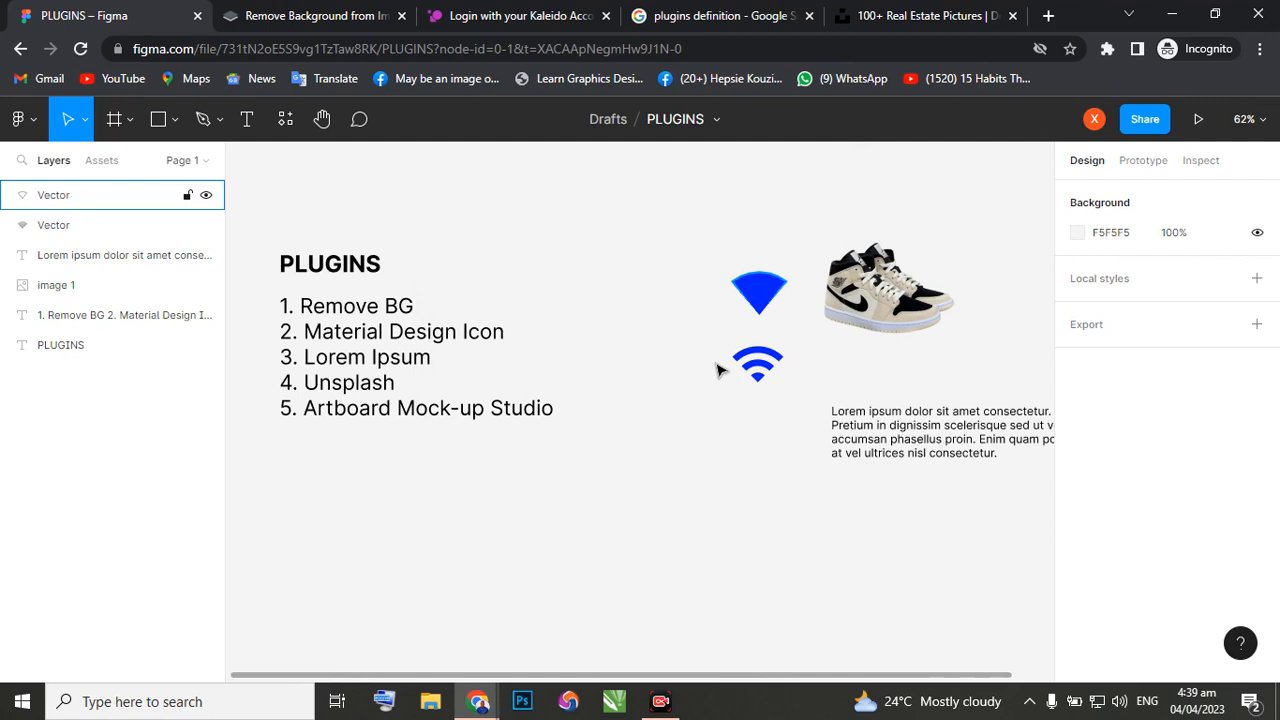
Rerun the Unsplash plugin, search it for "real estate", and try to insert the photo of the white house with a pool.
{"action": "scroll", "coordinate": [570, 495], "scroll_direction": "down", "scroll_amount": 3}
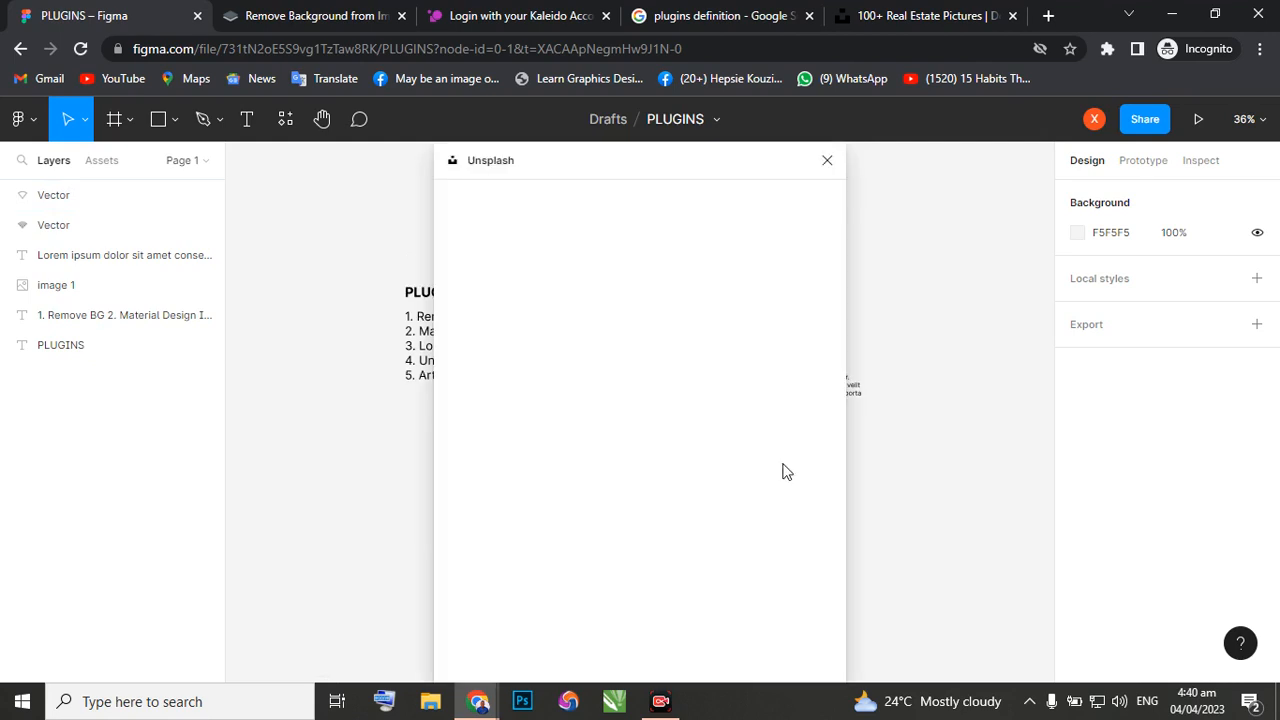
{"action": "left_click", "coordinate": [580, 248]}
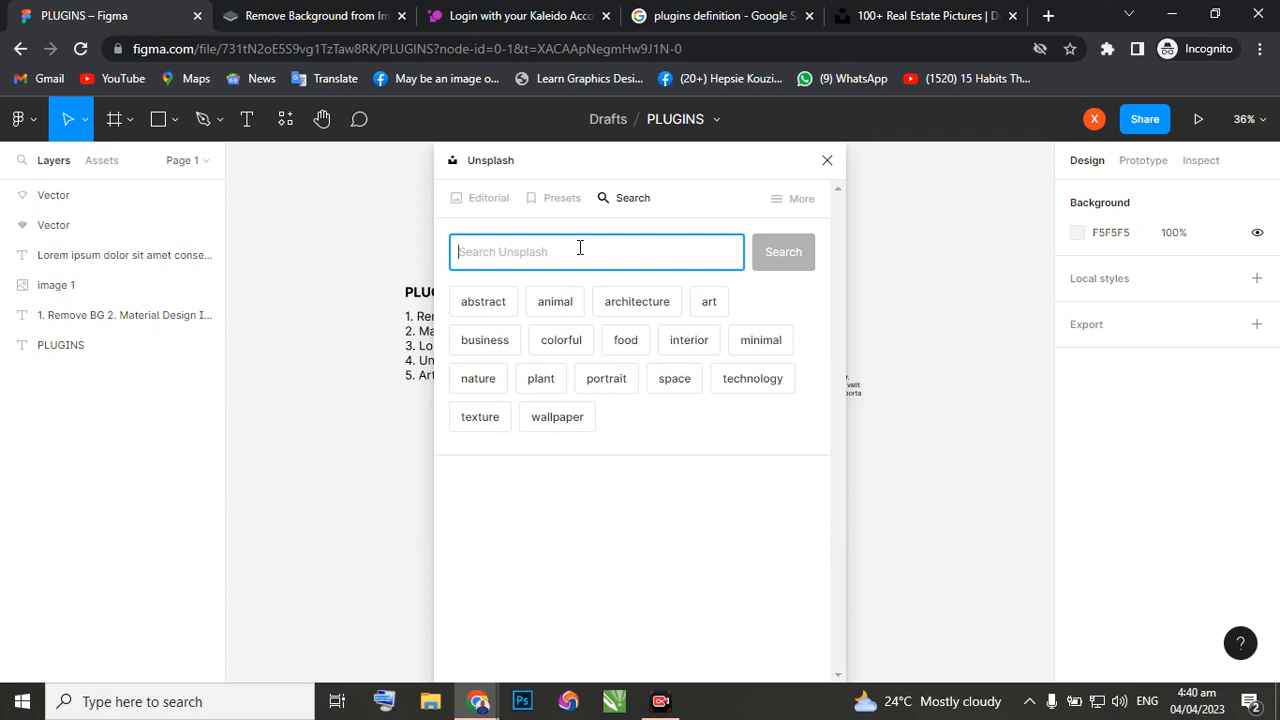
{"action": "type", "text": "real"}
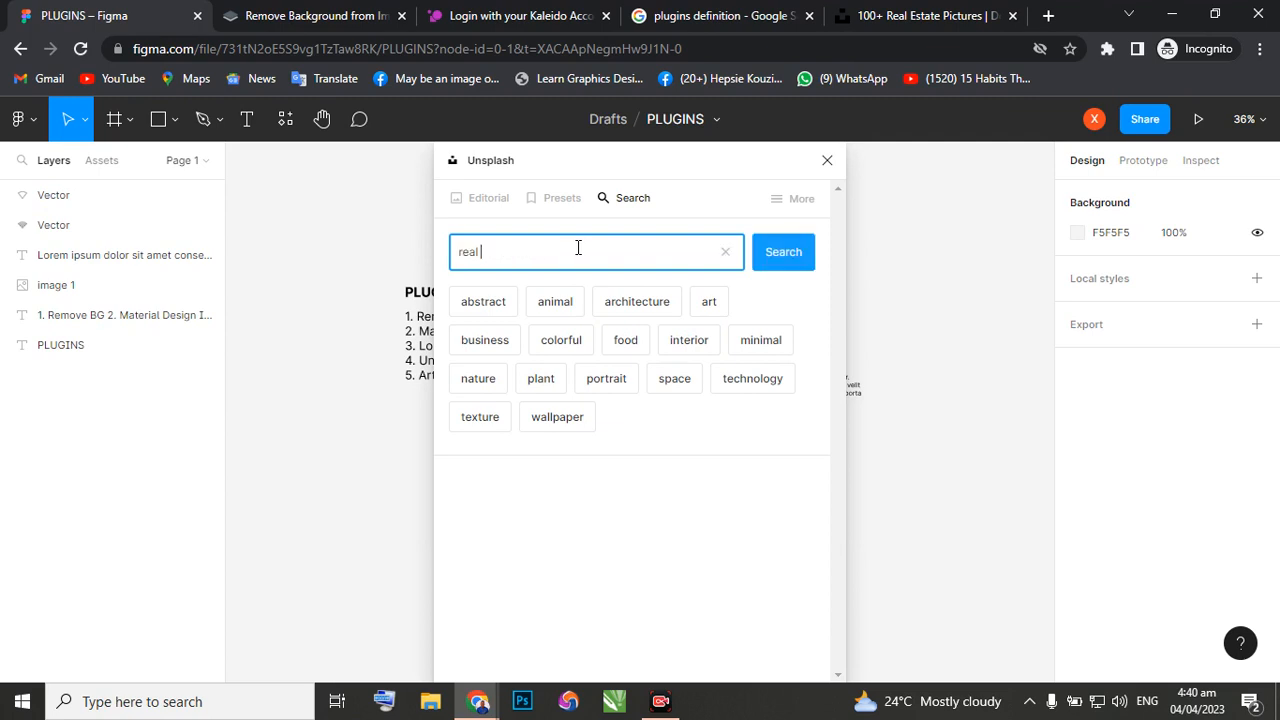
{"action": "type", "text": " estate"}
{"action": "left_click", "coordinate": [805, 256]}
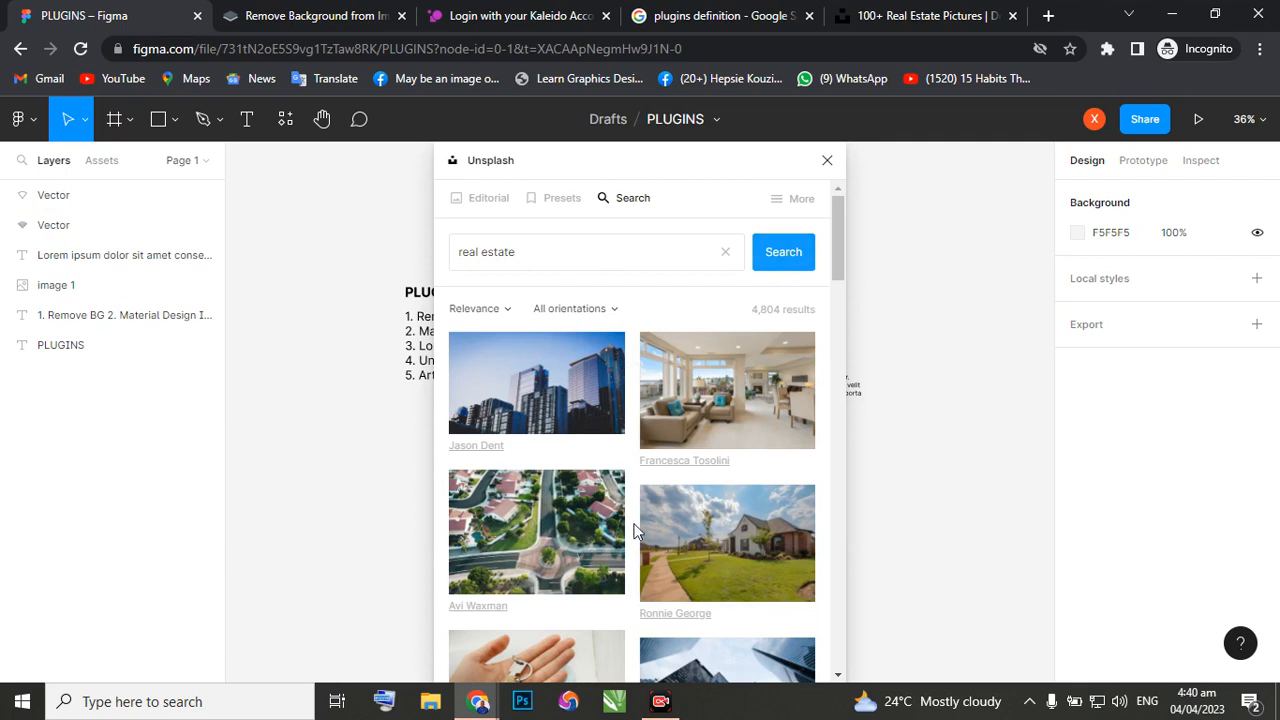
{"action": "scroll", "coordinate": [640, 530], "scroll_direction": "down", "scroll_amount": 4}
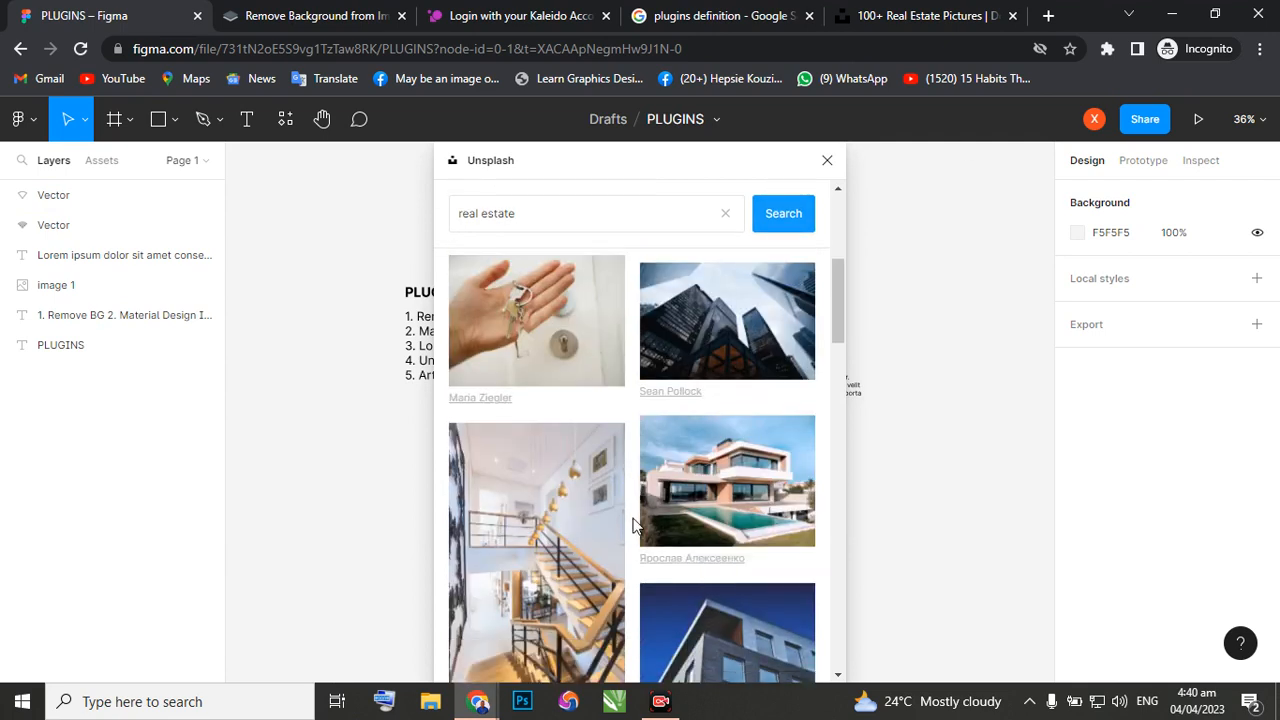
{"action": "left_click", "coordinate": [697, 477]}
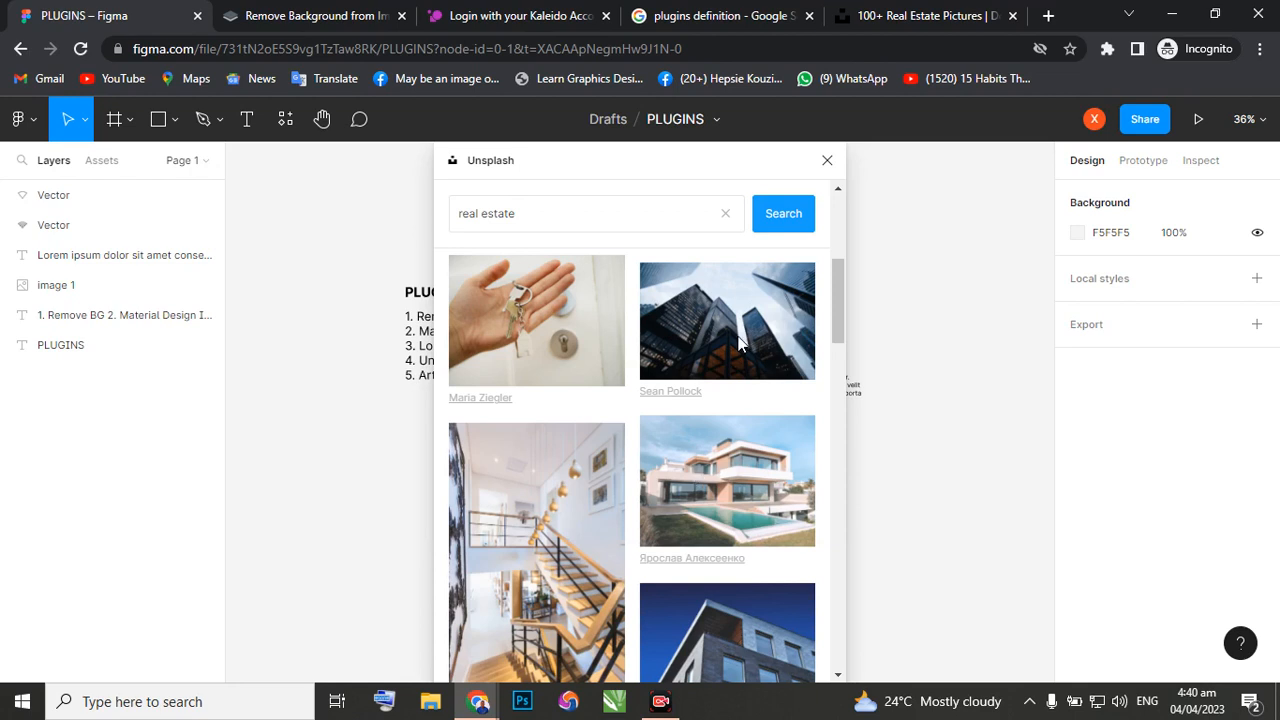
Move the Unsplash plugin window clear of the existing canvas content.
{"action": "left_click_drag", "start_coordinate": [523, 166], "coordinate": [812, 200]}
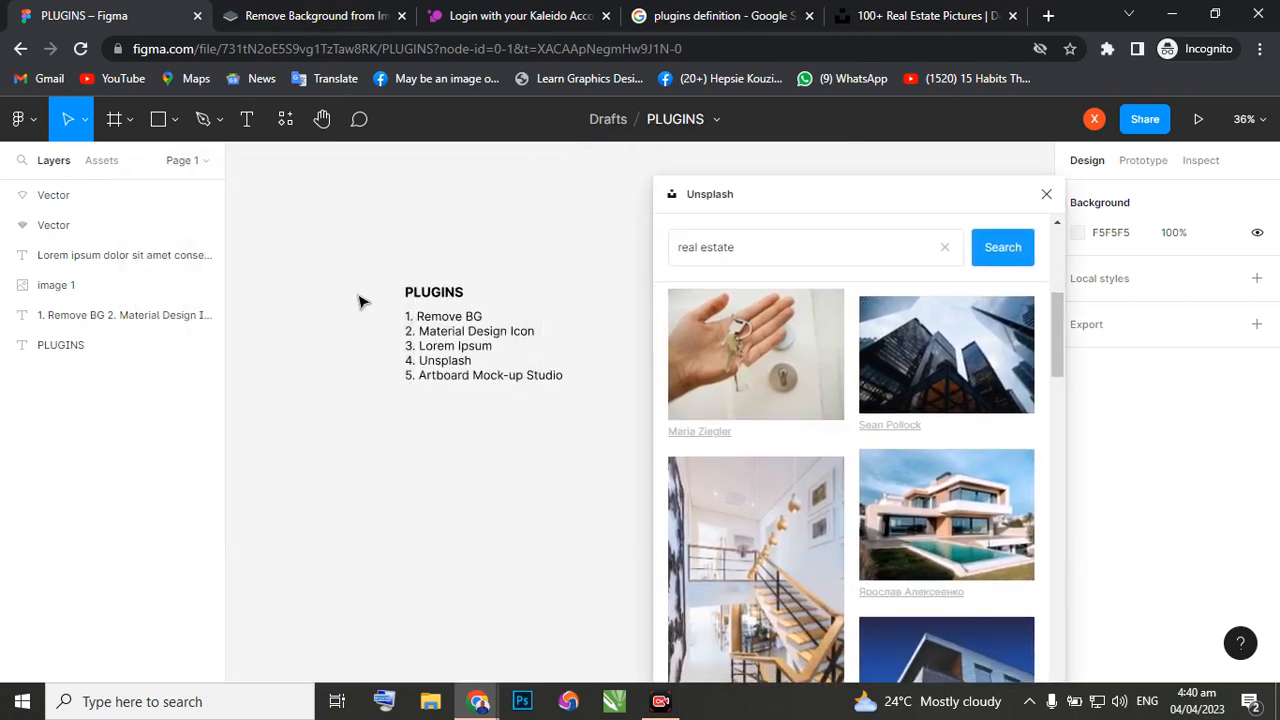
{"action": "scroll", "coordinate": [360, 303], "scroll_direction": "down", "scroll_amount": 3}
{"action": "scroll", "coordinate": [350, 348], "scroll_direction": "down", "scroll_amount": 5}
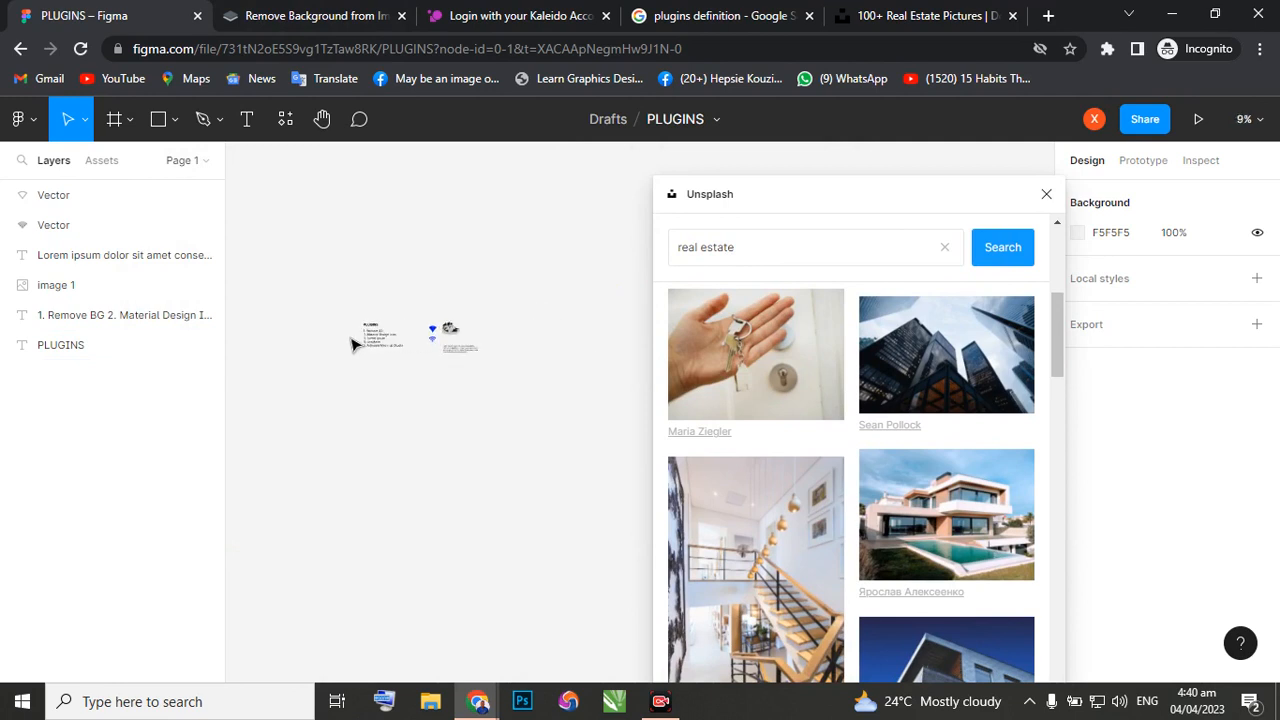
{"action": "scroll", "coordinate": [350, 344], "scroll_direction": "left", "scroll_amount": 3}
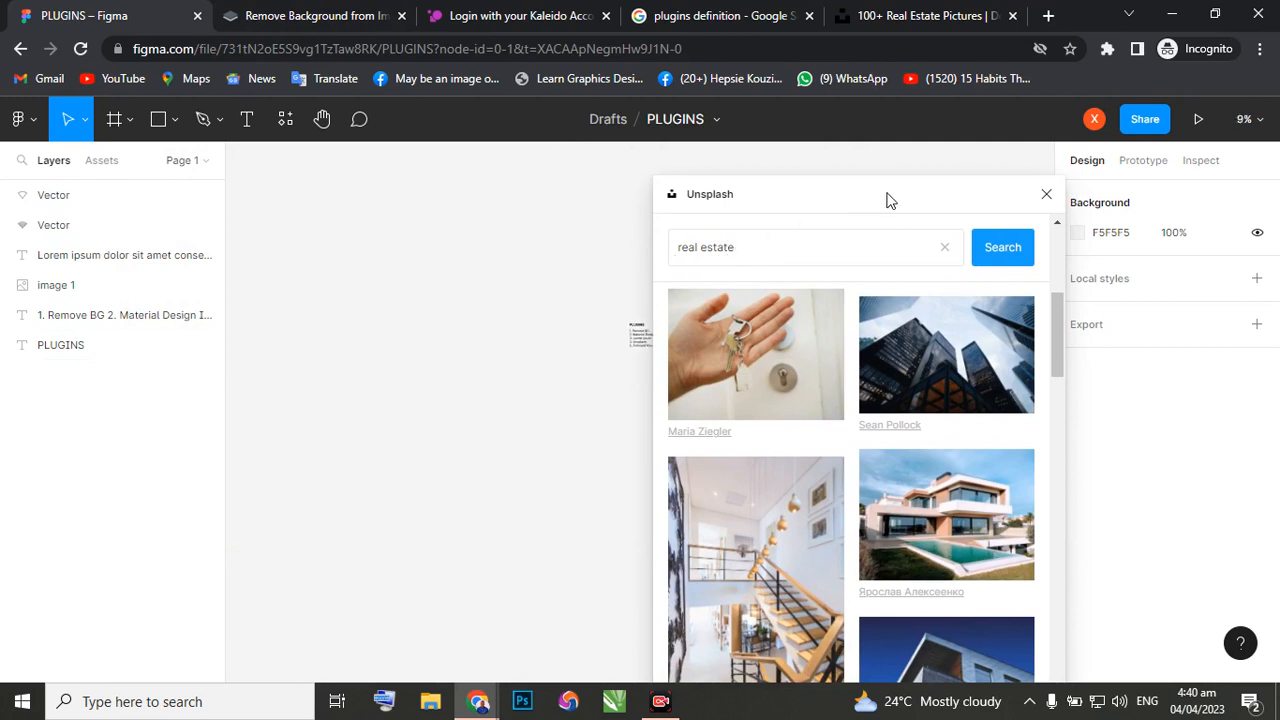
{"action": "left_click_drag", "start_coordinate": [889, 200], "coordinate": [897, 166]}
{"action": "left_click_drag", "start_coordinate": [806, 148], "coordinate": [406, 97]}
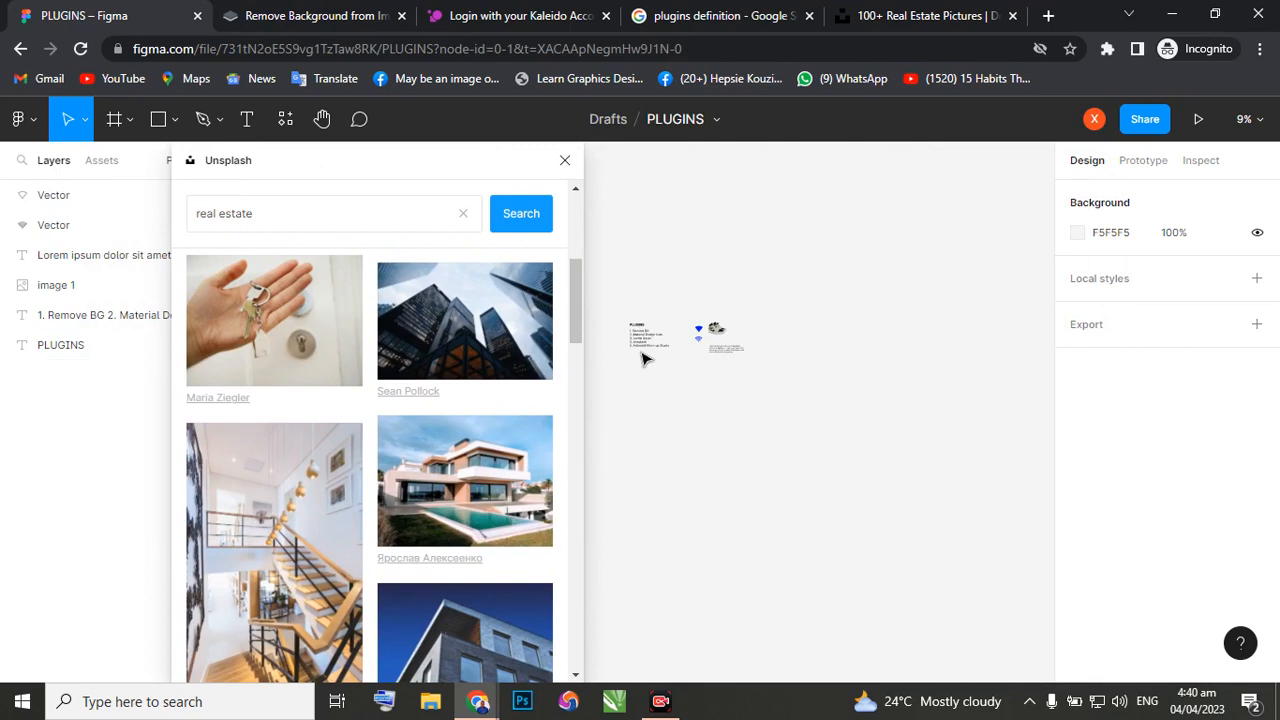
Browse the real estate results and insert the living room photo with the sofa and wooden coffee table onto the canvas.
{"action": "scroll", "coordinate": [643, 358], "scroll_direction": "up", "scroll_amount": 5}
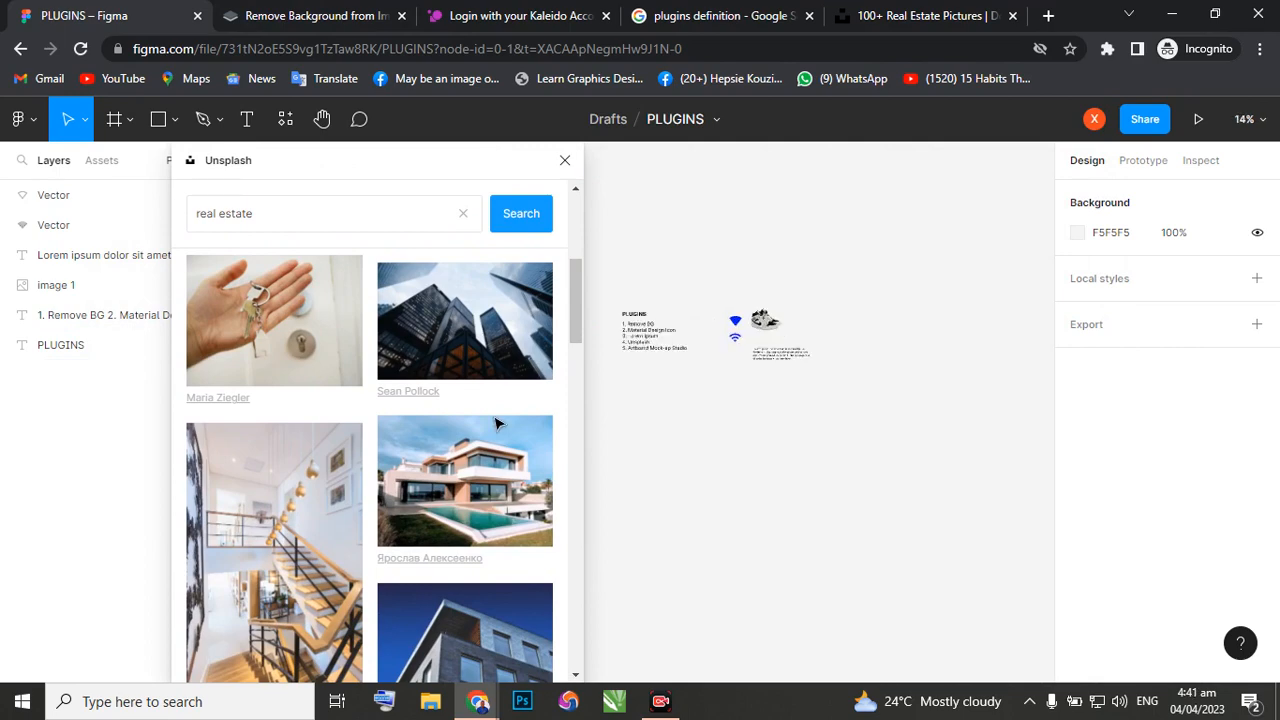
{"action": "scroll", "coordinate": [550, 360], "scroll_direction": "down", "scroll_amount": 5}
{"action": "scroll", "coordinate": [528, 384], "scroll_direction": "down", "scroll_amount": 3}
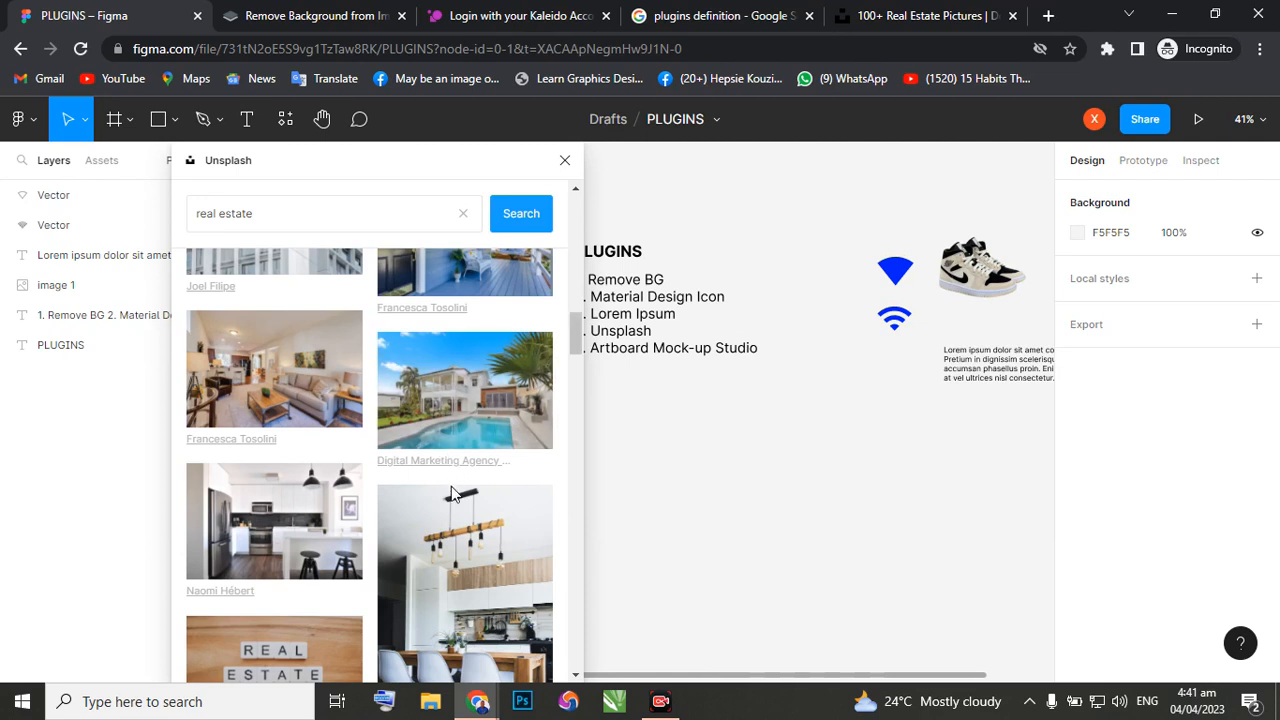
{"action": "scroll", "coordinate": [451, 486], "scroll_direction": "down", "scroll_amount": 1}
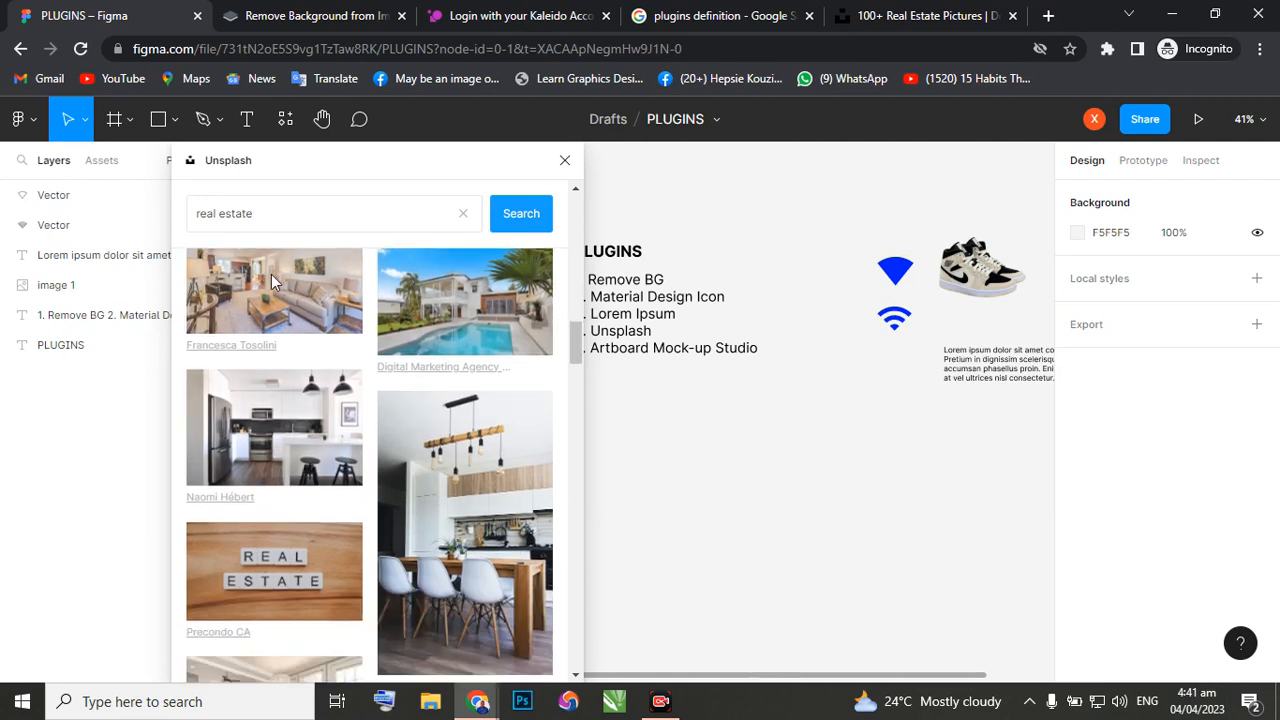
{"action": "left_click", "coordinate": [313, 283]}
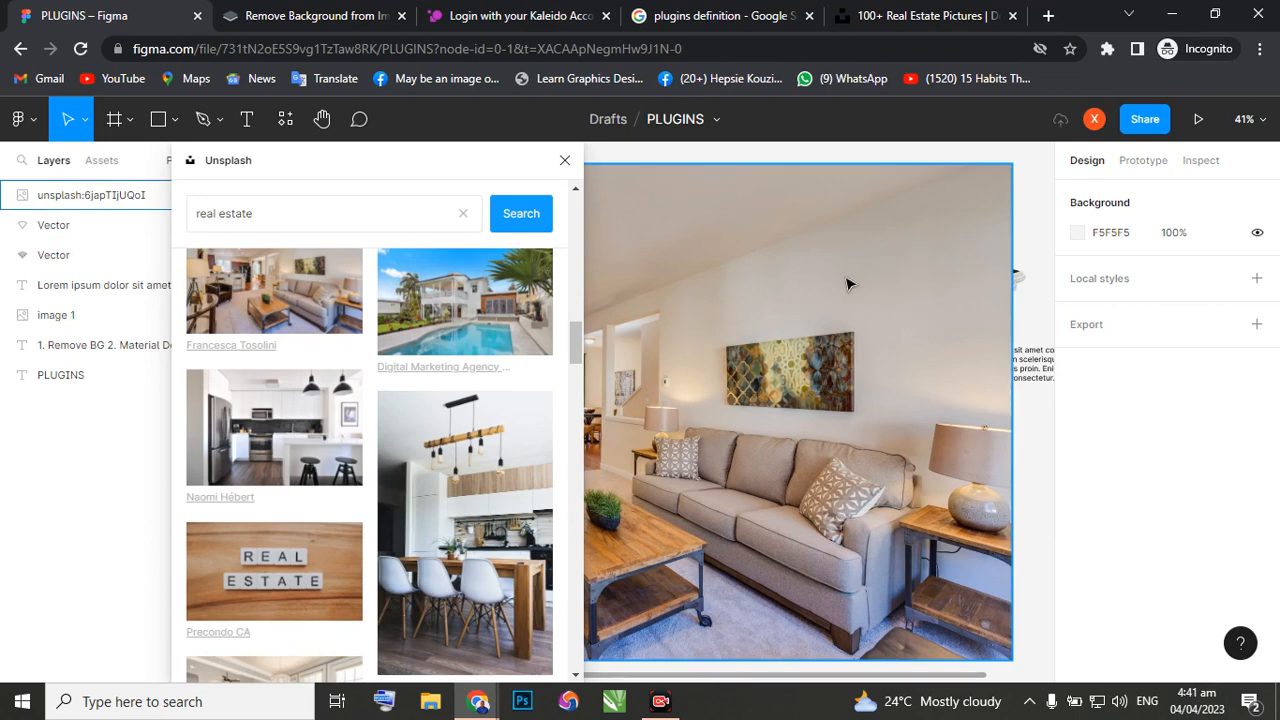
Select the inserted Unsplash photo layer and replace its image with the white modern house with pool and green bushes.
{"action": "left_click", "coordinate": [54, 318]}
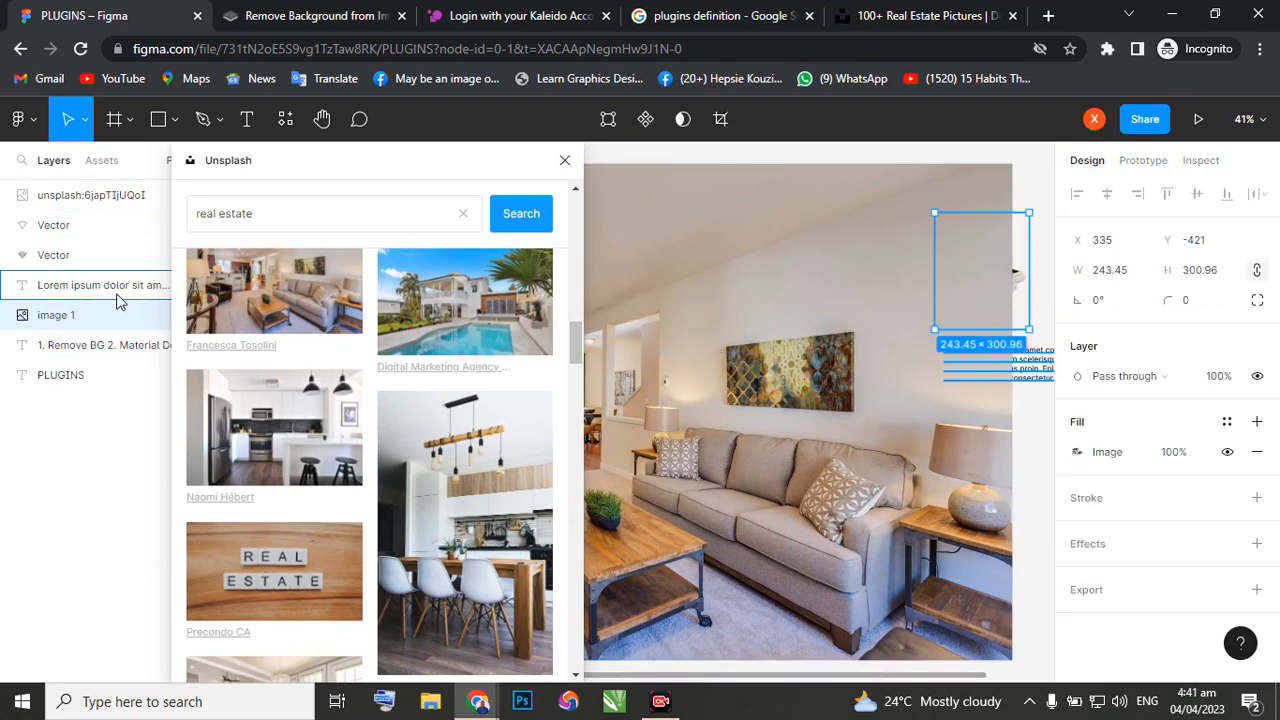
{"action": "left_click", "coordinate": [75, 195]}
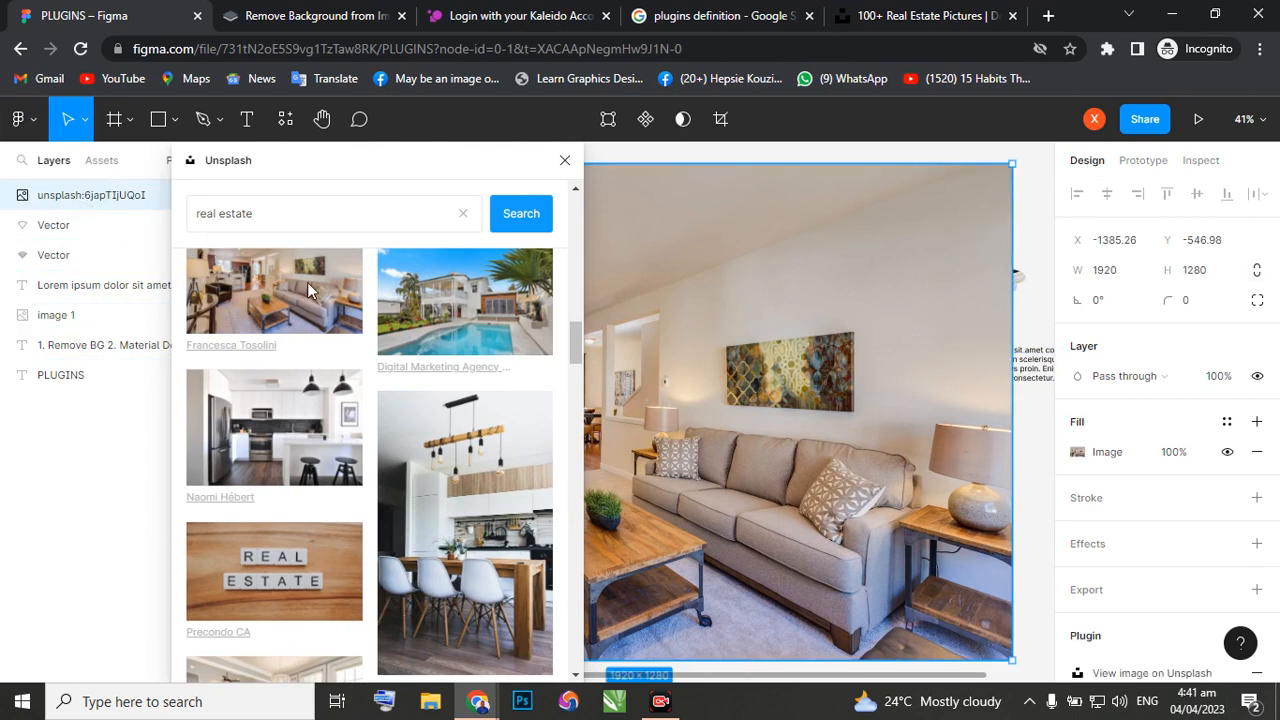
{"action": "scroll", "coordinate": [450, 420], "scroll_direction": "down", "scroll_amount": 4}
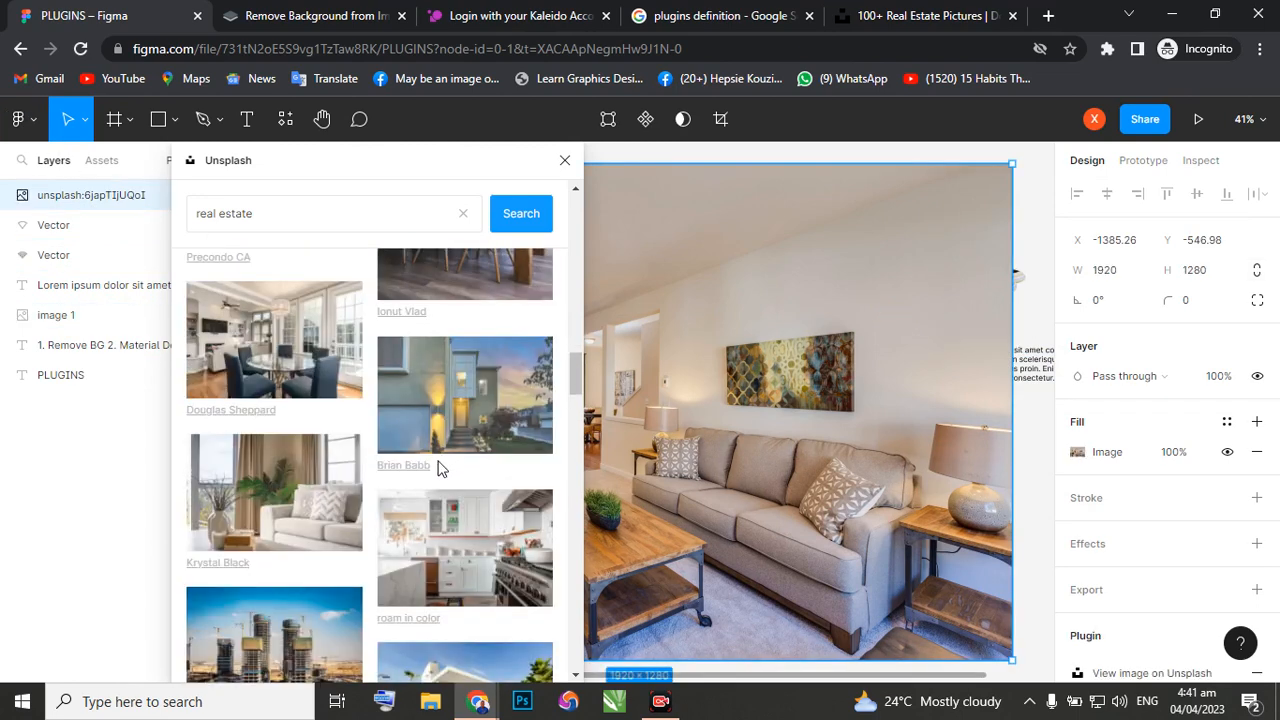
{"action": "scroll", "coordinate": [441, 468], "scroll_direction": "down", "scroll_amount": 4}
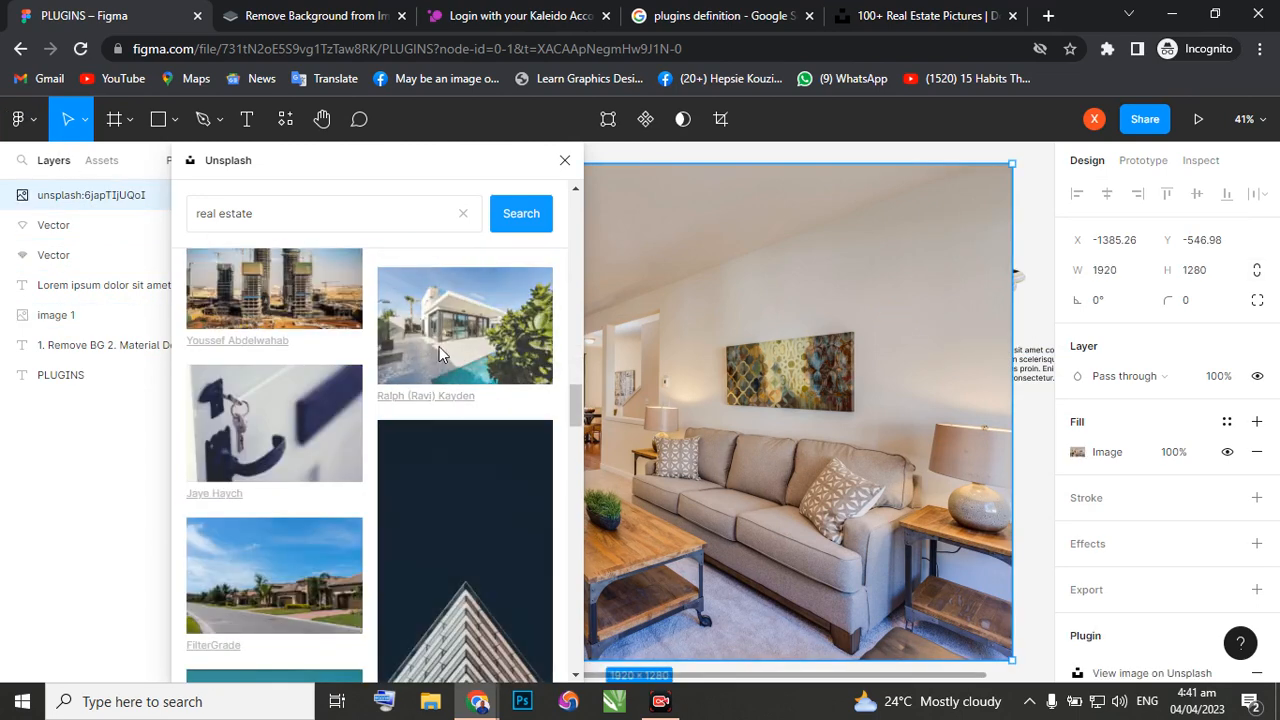
{"action": "left_click", "coordinate": [439, 346]}
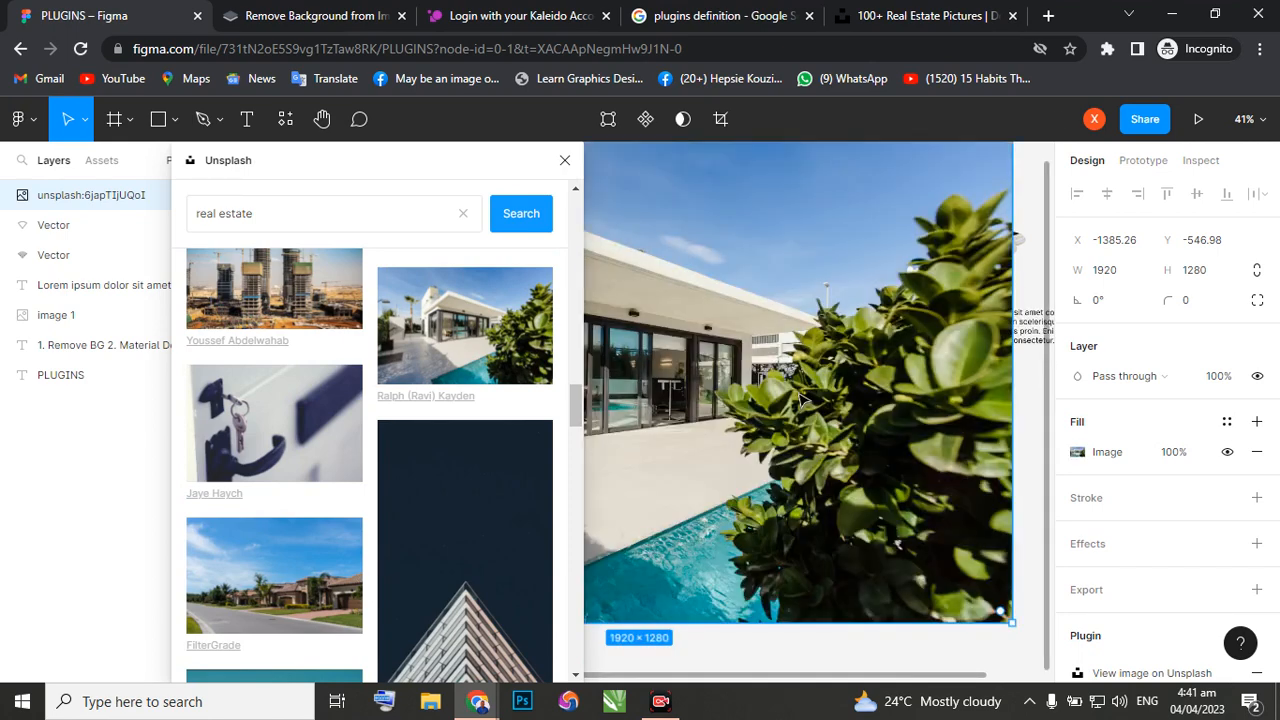
Move the house photo into the empty area below the plugin list and samples, and close the Unsplash plugin.
{"action": "scroll", "coordinate": [785, 402], "scroll_direction": "down", "scroll_amount": 5}
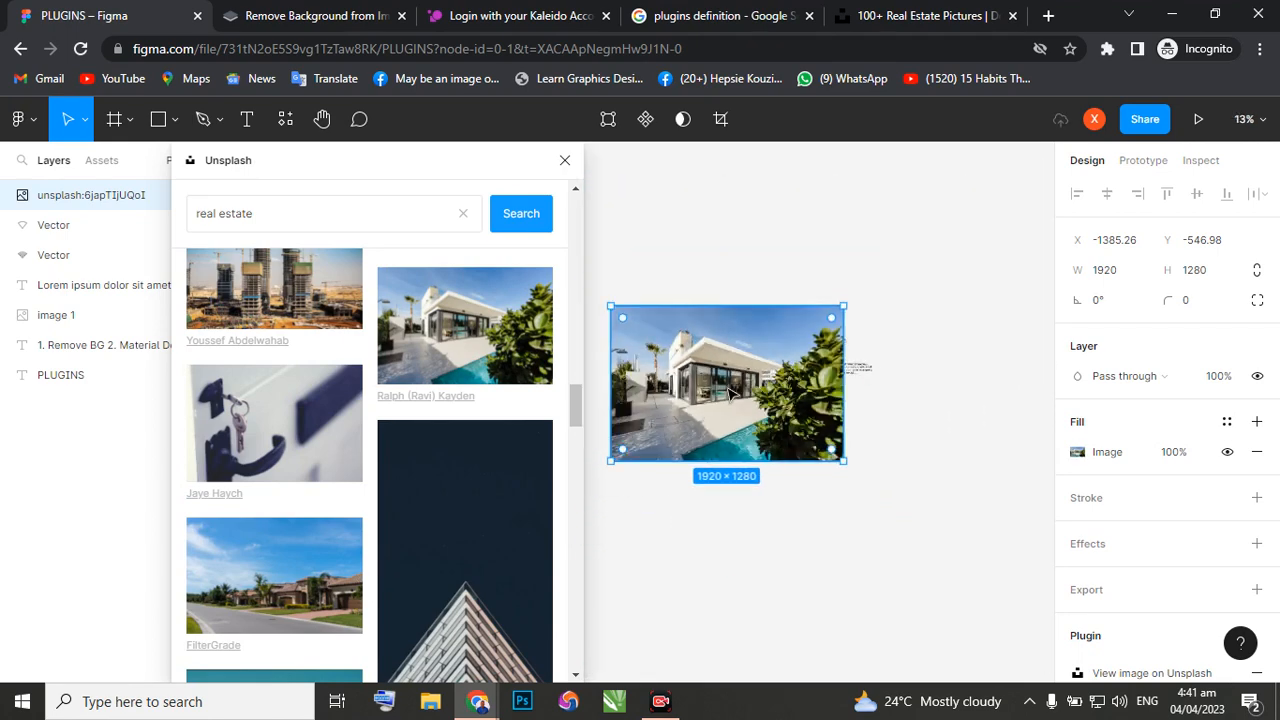
{"action": "left_click_drag", "start_coordinate": [833, 443], "coordinate": [776, 498]}
{"action": "left_click", "coordinate": [880, 428]}
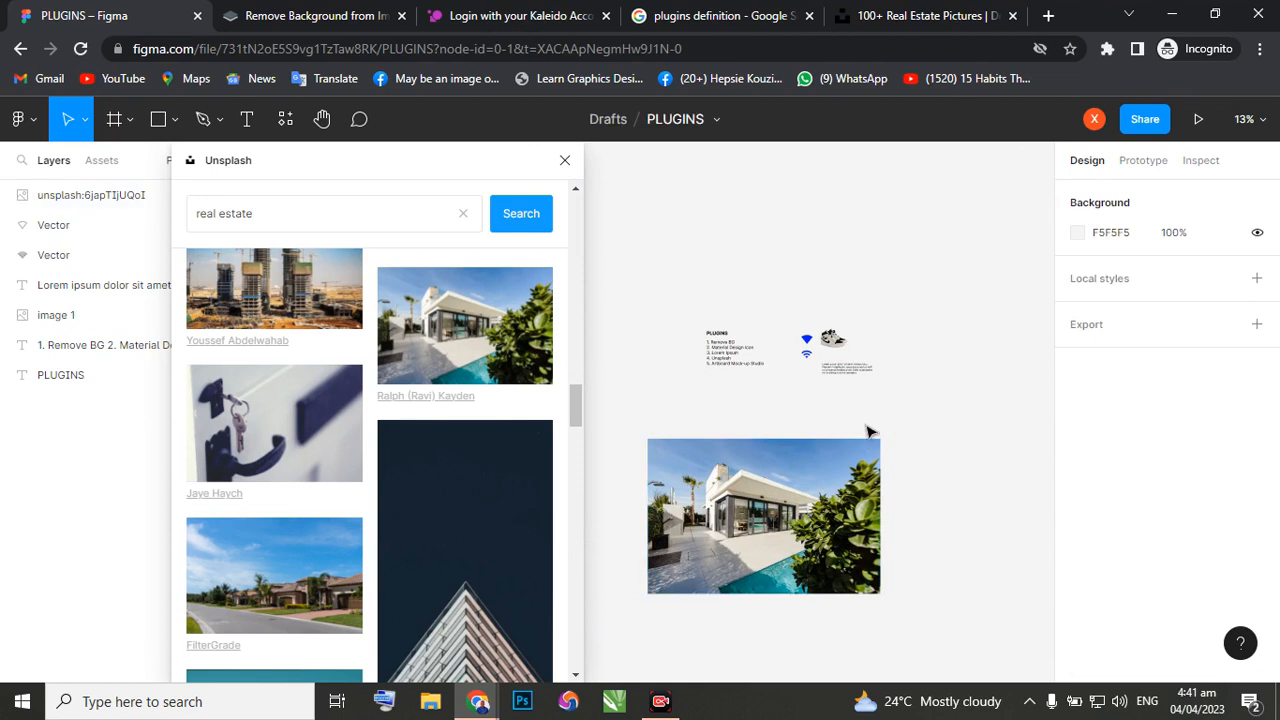
{"action": "left_click", "coordinate": [565, 162]}
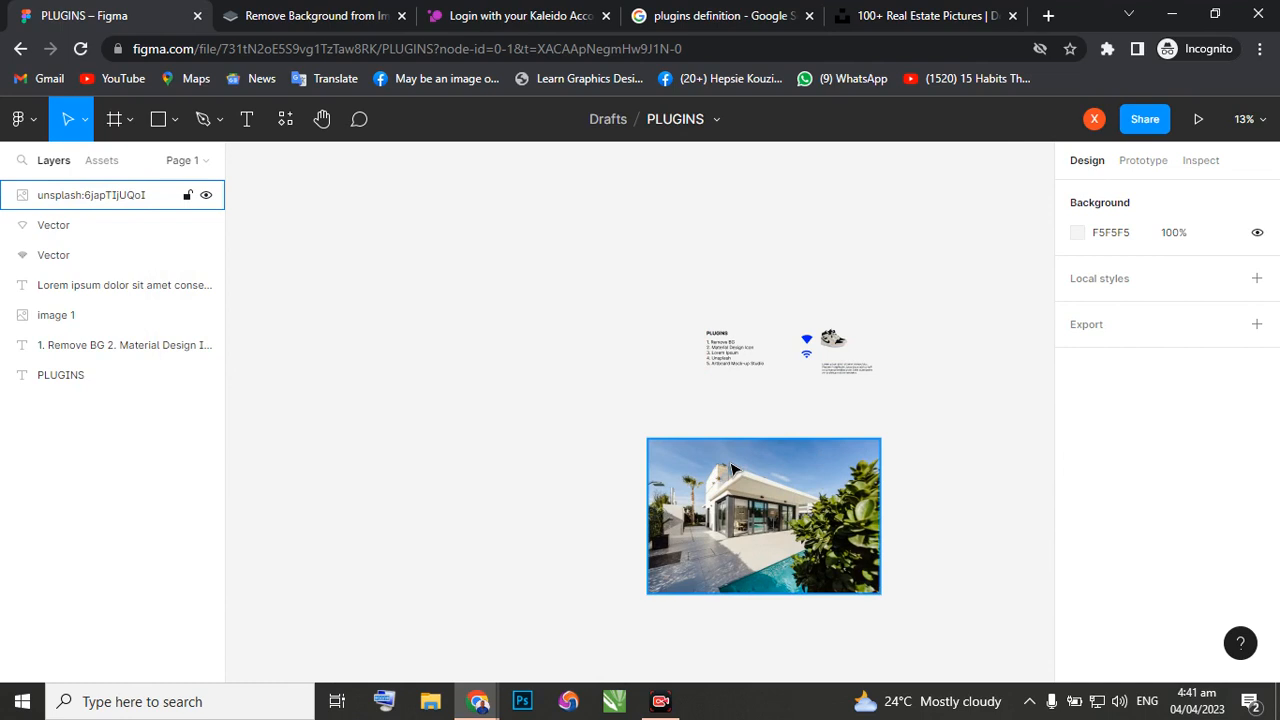
Scale the house photo down proportionally to about 481 × 321 with the Scale tool.
{"action": "key", "text": "k"}
{"action": "left_click", "coordinate": [672, 580]}
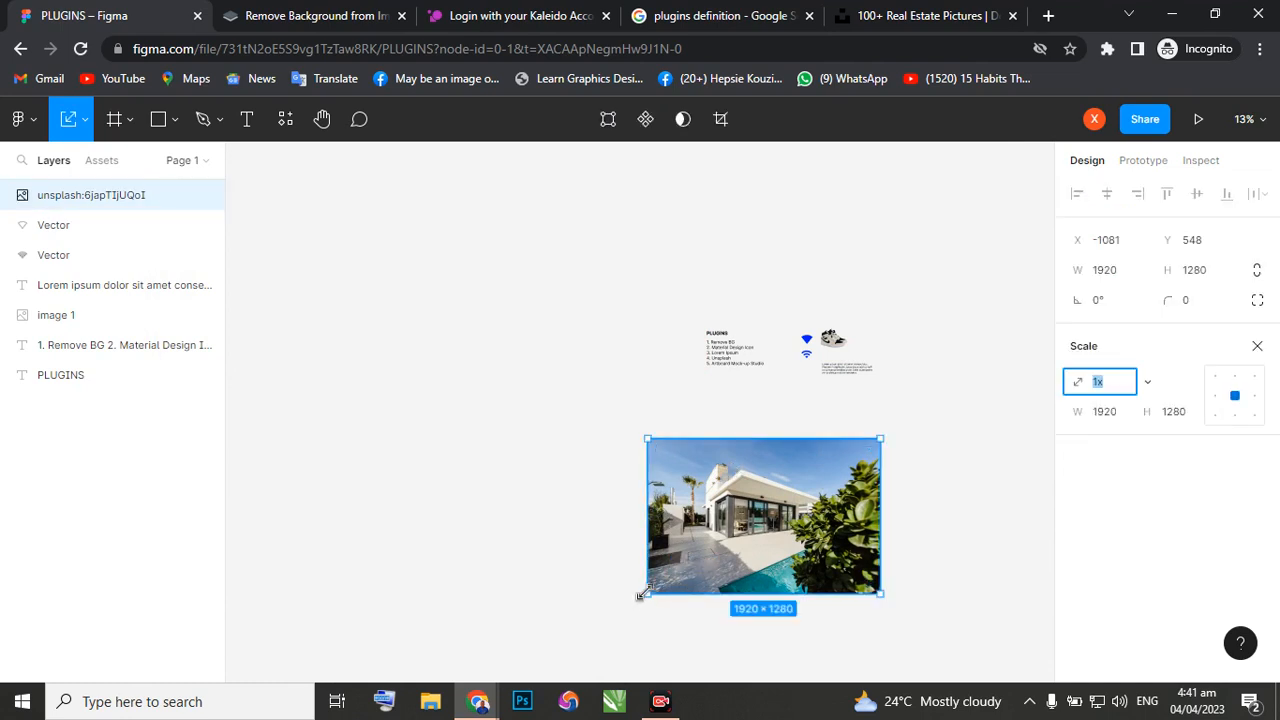
{"action": "left_click_drag", "start_coordinate": [645, 596], "coordinate": [828, 447]}
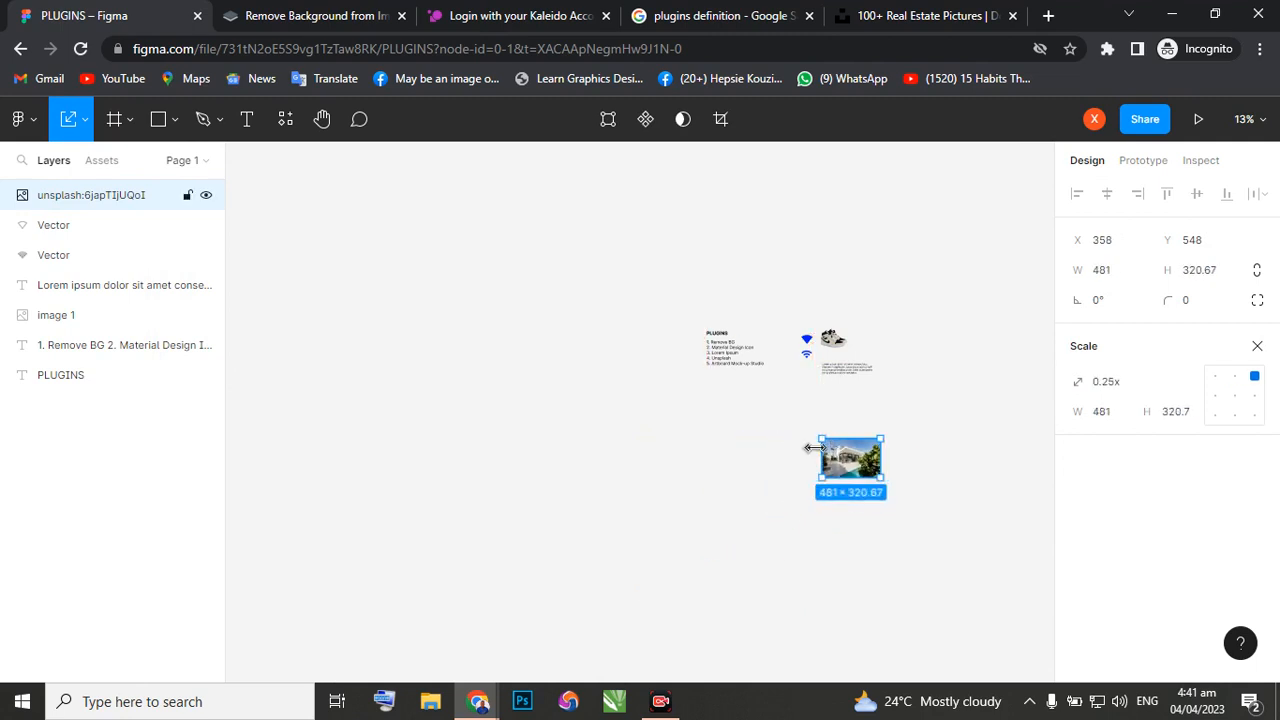
Place the house photo directly beneath the Lorem ipsum paragraph, at about X 335, Y 76, and deselect it.
{"action": "scroll", "coordinate": [836, 436], "scroll_direction": "up", "scroll_amount": 1}
{"action": "scroll", "coordinate": [836, 436], "scroll_direction": "up", "scroll_amount": 5}
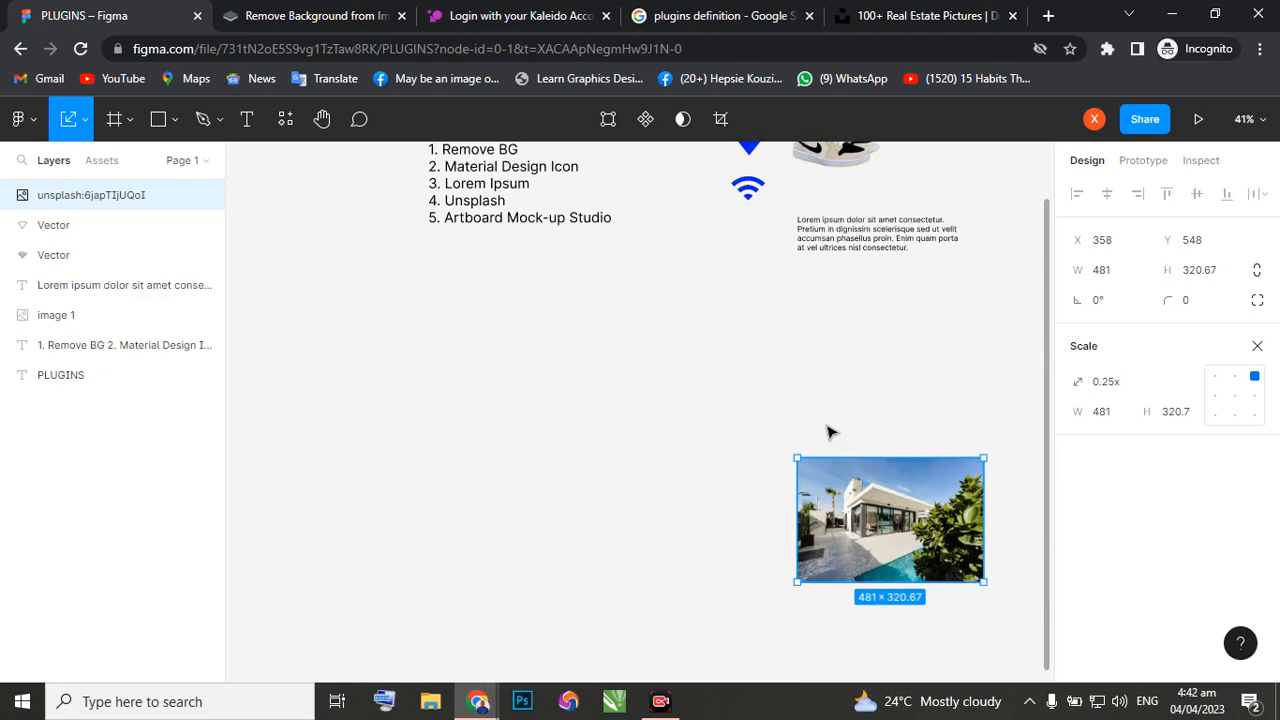
{"action": "scroll", "coordinate": [829, 430], "scroll_direction": "up", "scroll_amount": 2}
{"action": "left_click_drag", "start_coordinate": [860, 620], "coordinate": [853, 437]}
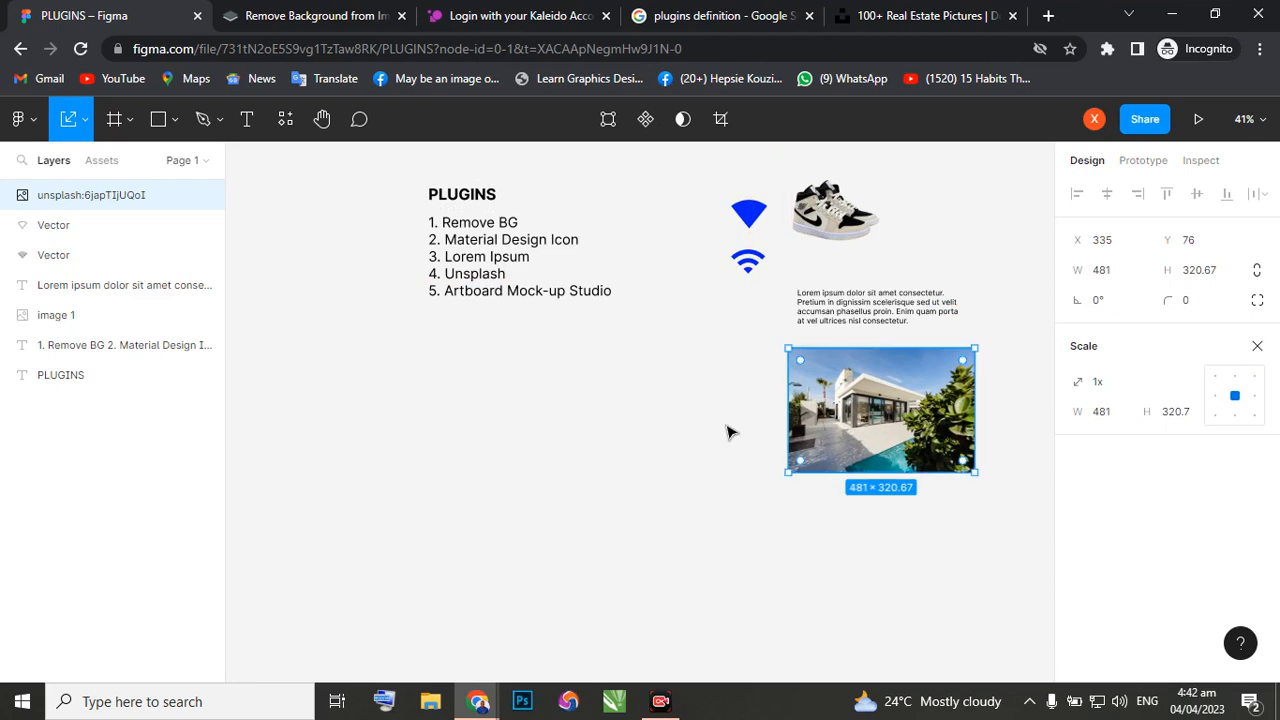
{"action": "left_click", "coordinate": [595, 448]}
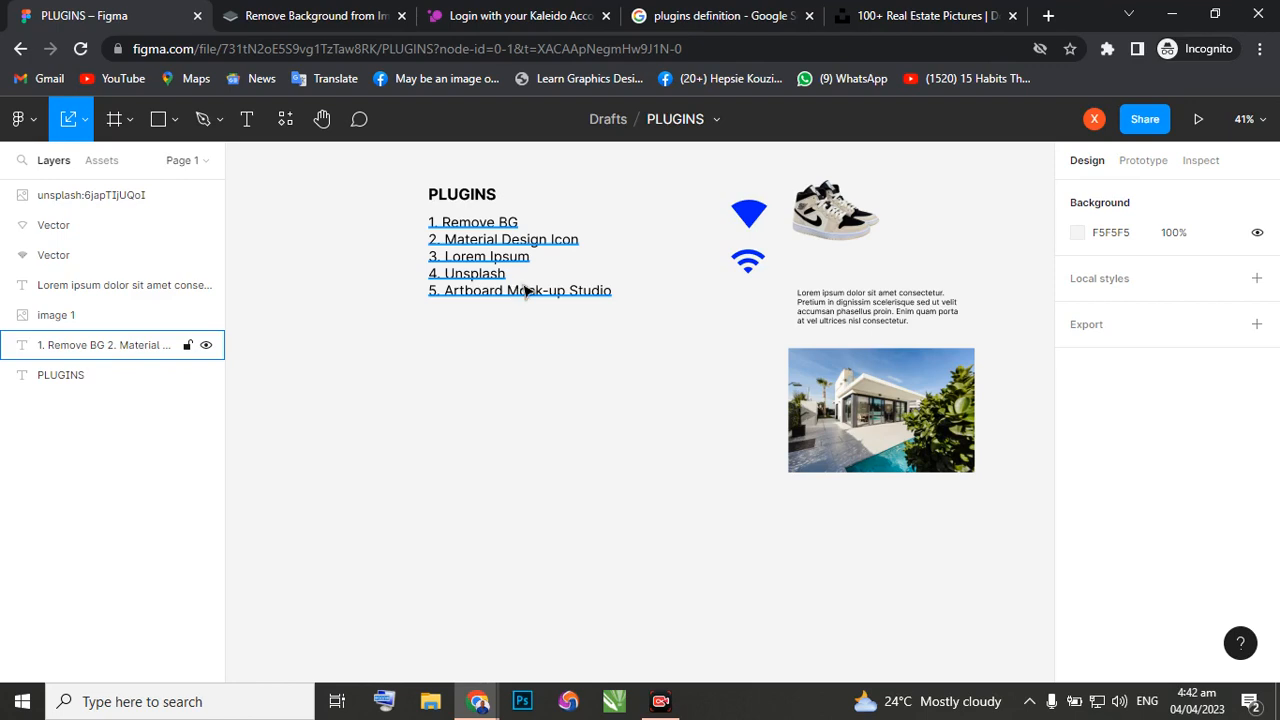
{"action": "left_click", "coordinate": [517, 191]}
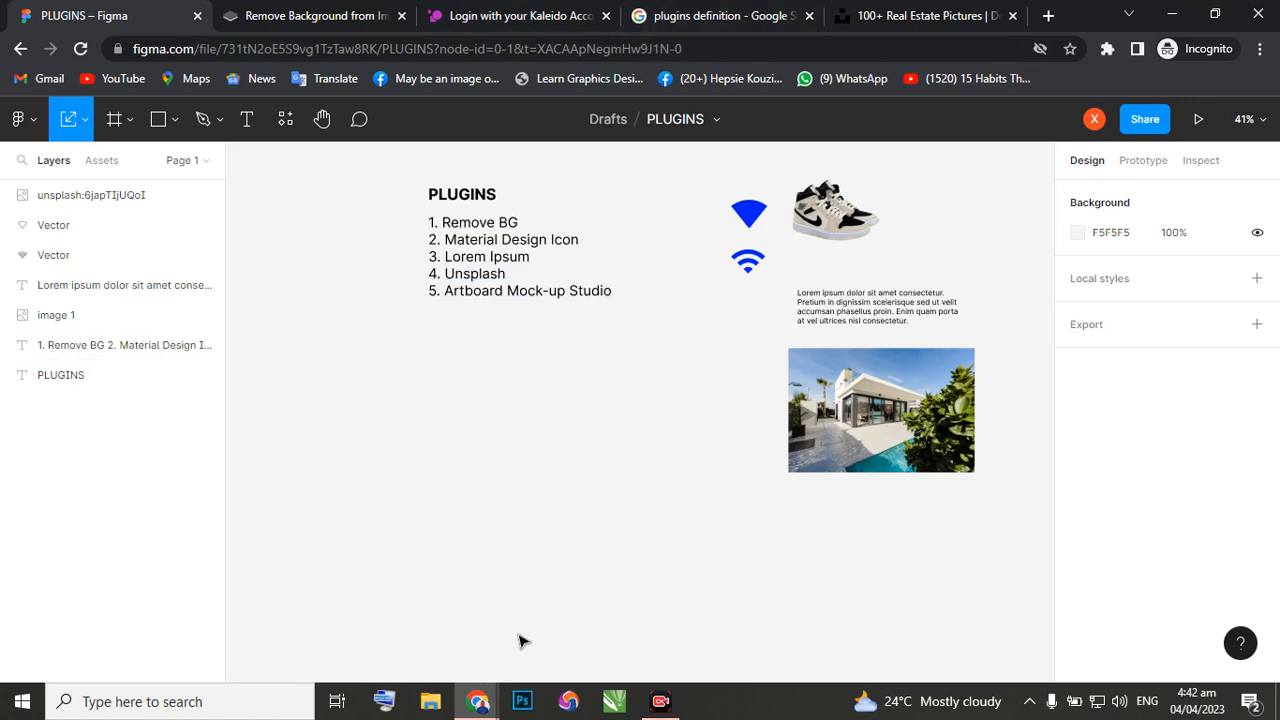
Switch to the My UI Design file and look over its construction landing page and mobile app screens.
{"action": "left_click", "coordinate": [478, 704]}
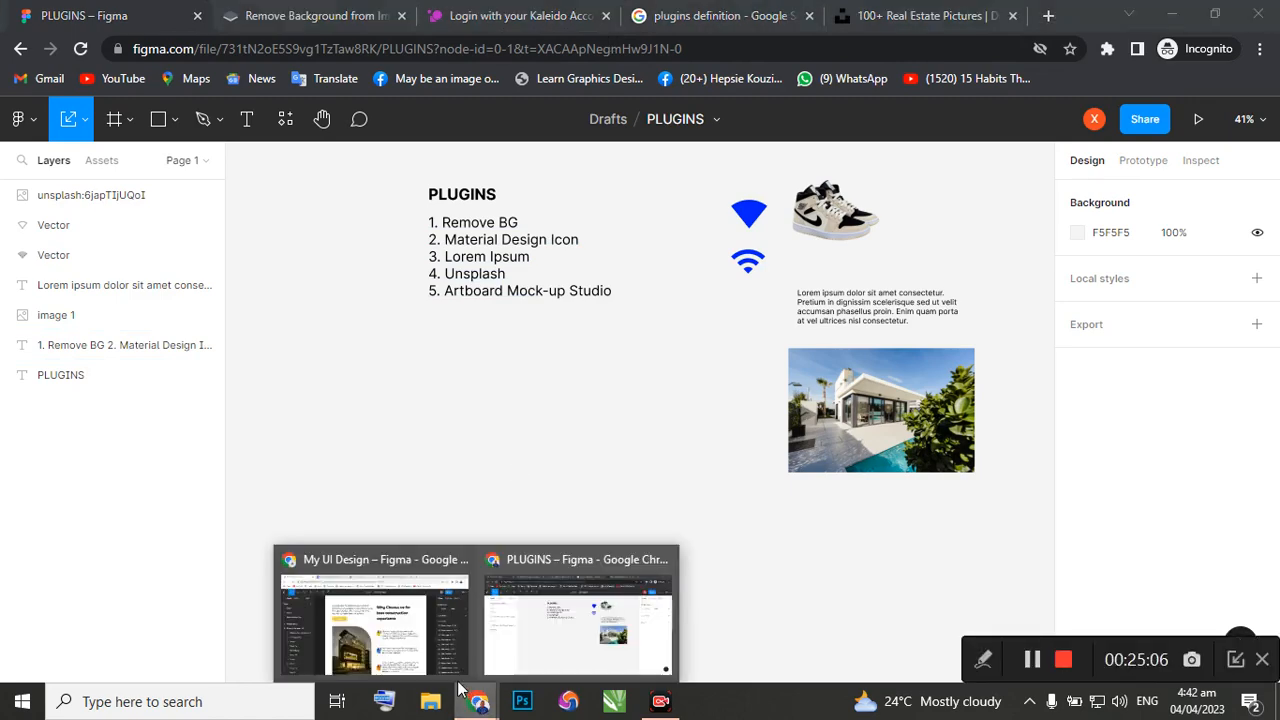
{"action": "left_click", "coordinate": [426, 648]}
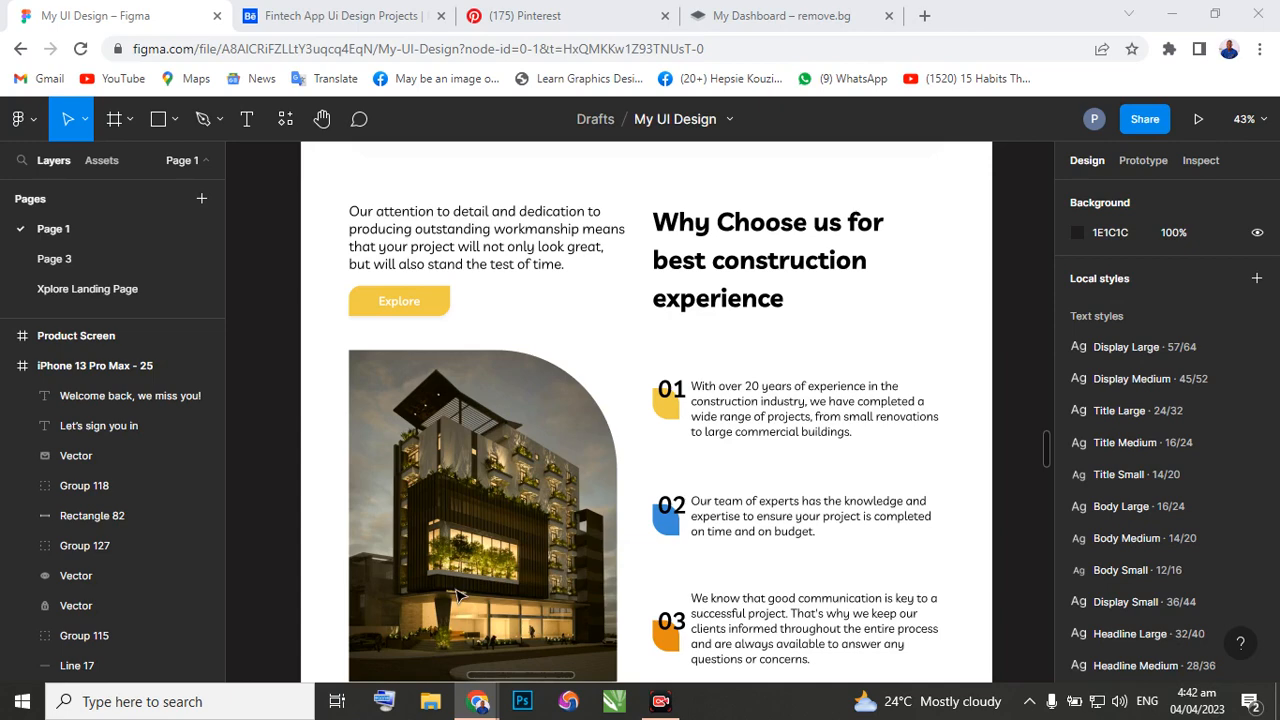
{"action": "scroll", "coordinate": [580, 329], "scroll_direction": "down", "scroll_amount": 3}
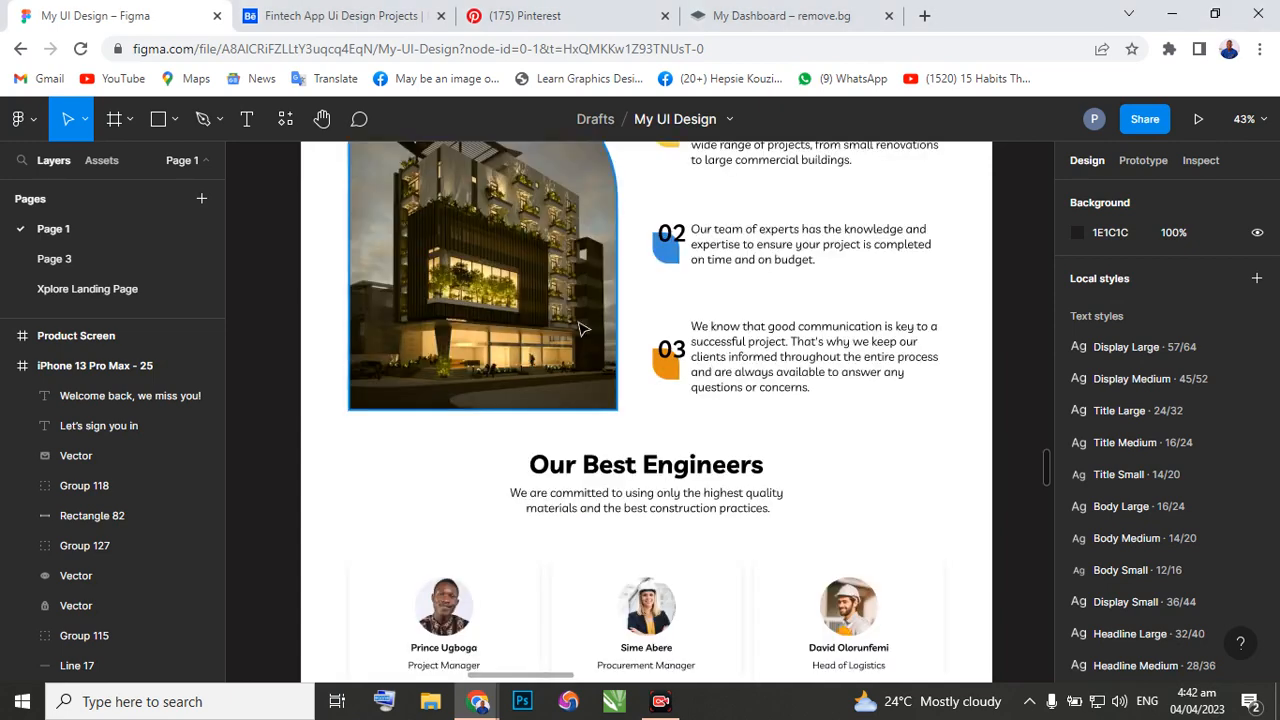
{"action": "scroll", "coordinate": [585, 332], "scroll_direction": "down", "scroll_amount": 5}
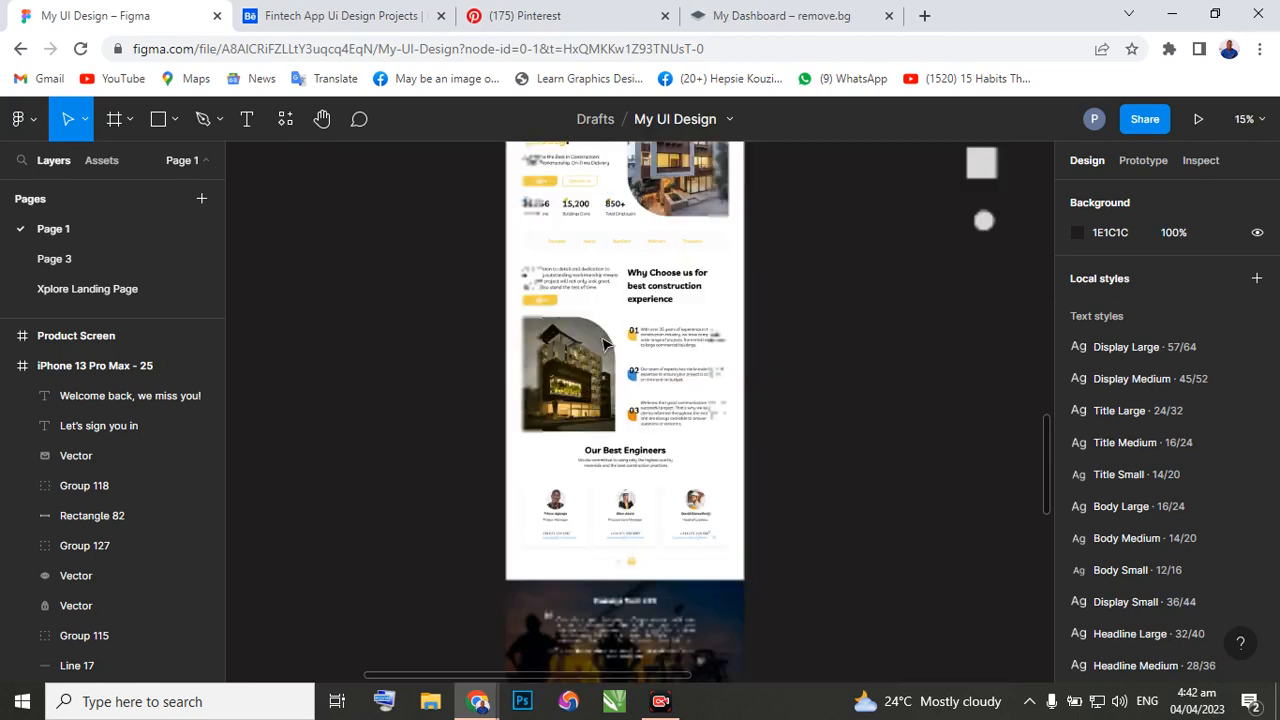
{"action": "scroll", "coordinate": [601, 336], "scroll_direction": "up", "scroll_amount": 1}
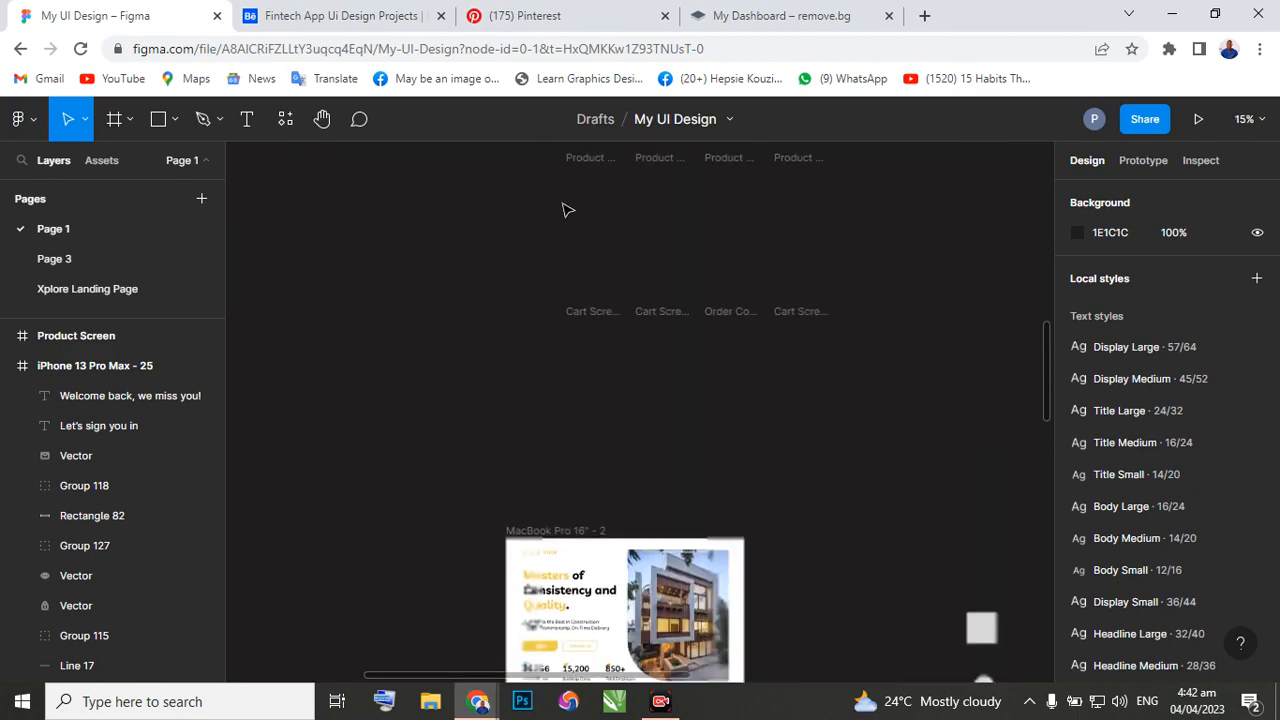
{"action": "scroll", "coordinate": [565, 211], "scroll_direction": "up", "scroll_amount": 5}
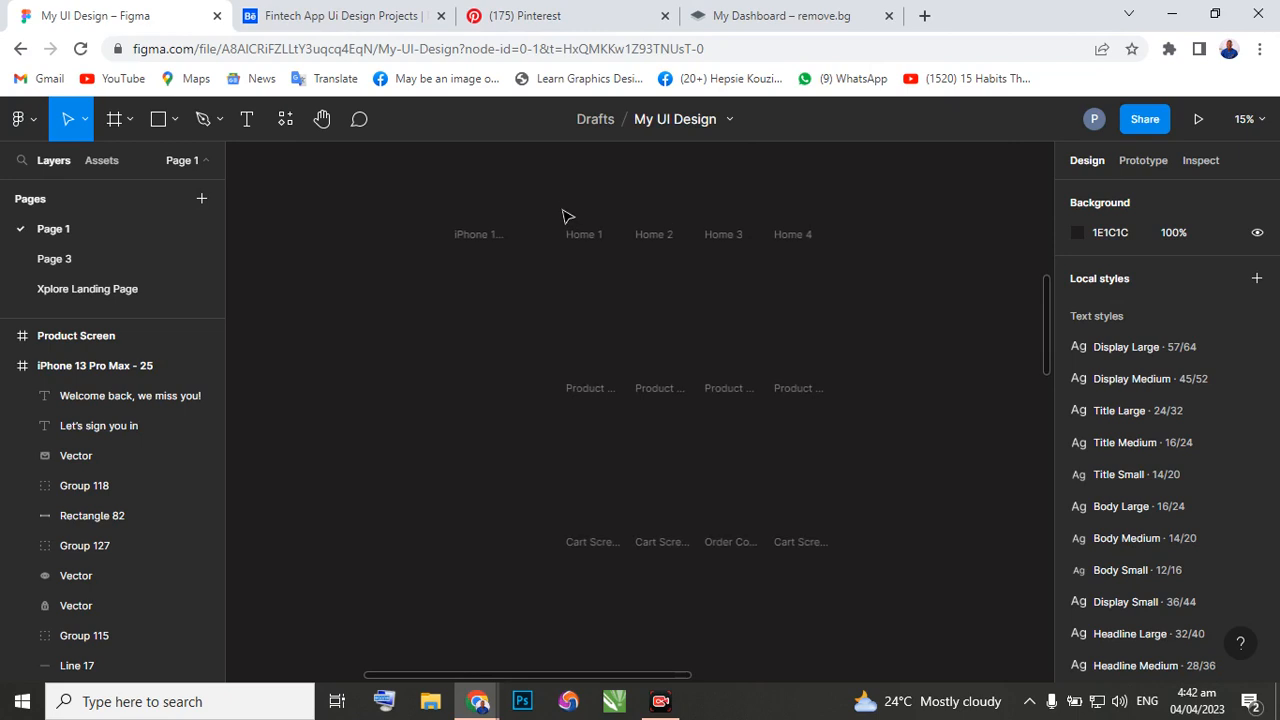
{"action": "scroll", "coordinate": [565, 216], "scroll_direction": "up", "scroll_amount": 2}
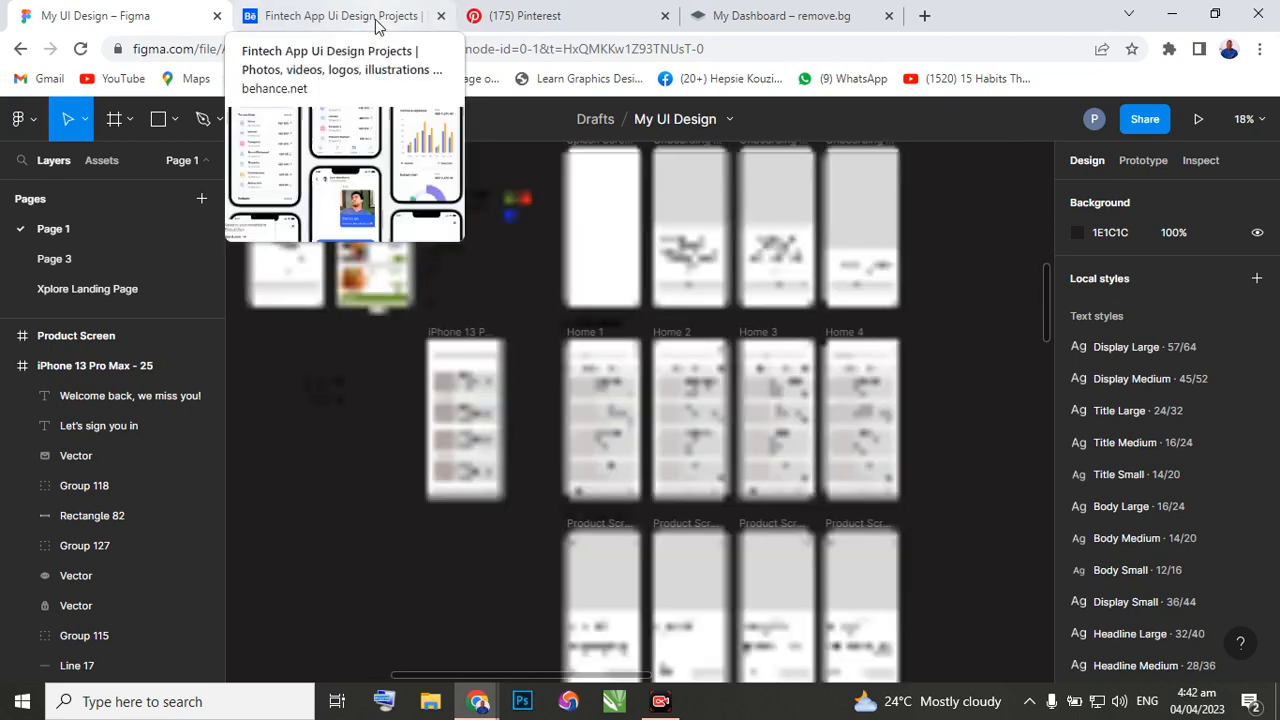
Open the Veno Financial Manager App project on Behance and examine how its screens are presented in phone mockups.
{"action": "left_click", "coordinate": [376, 16]}
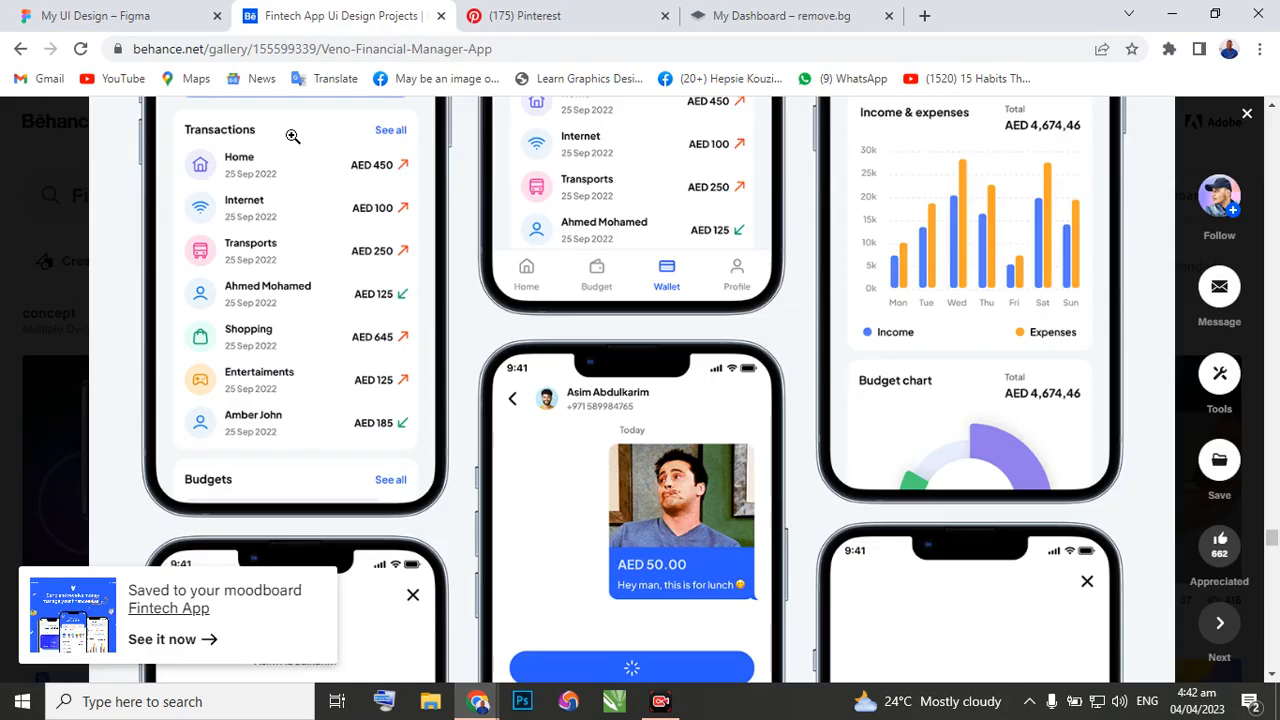
{"action": "scroll", "coordinate": [457, 346], "scroll_direction": "up", "scroll_amount": 5}
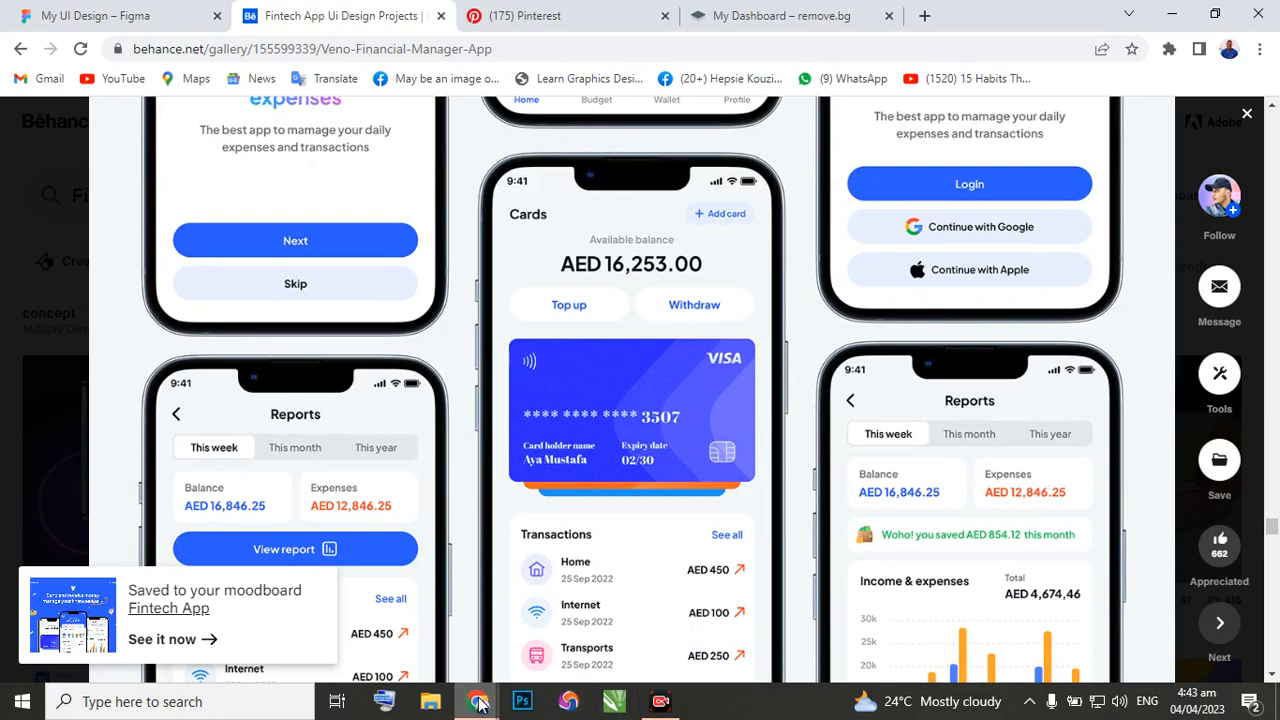
{"action": "mouse_move", "coordinate": [478, 700]}
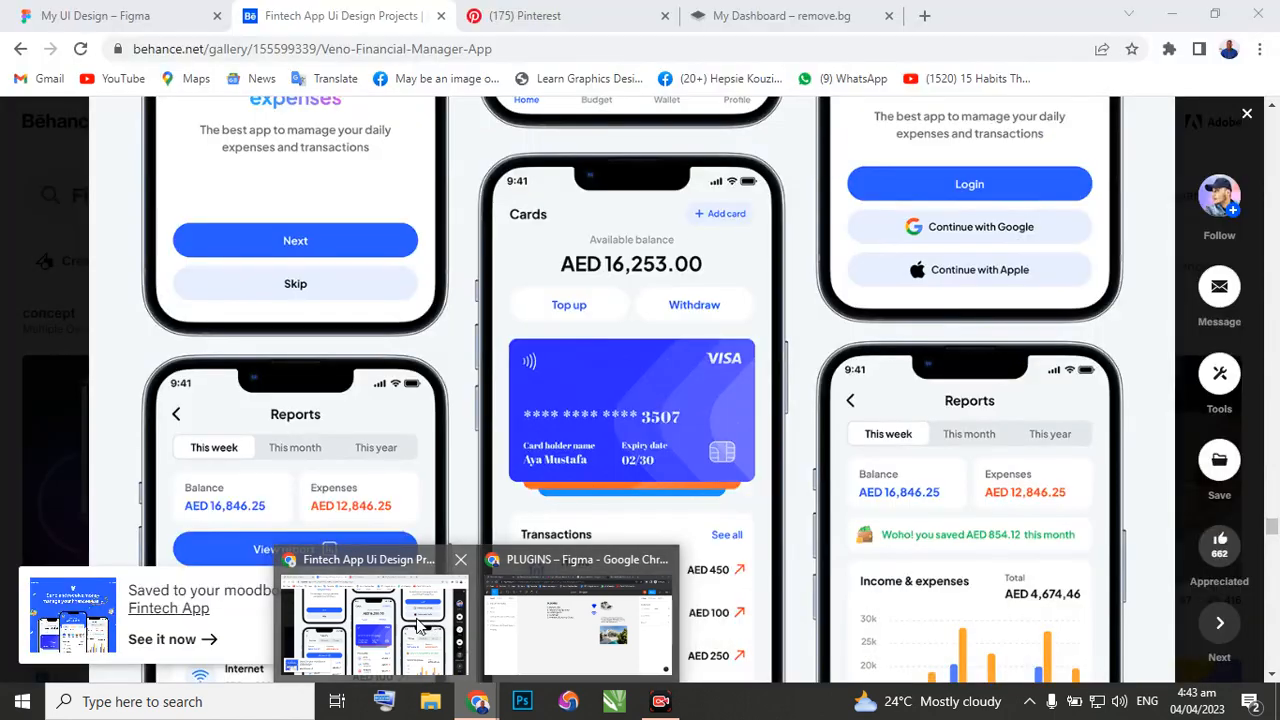
Return to the My UI Design file, set the Splash Screen frame's corner radius to 0, and check its bottom edge.
{"action": "left_click", "coordinate": [110, 15]}
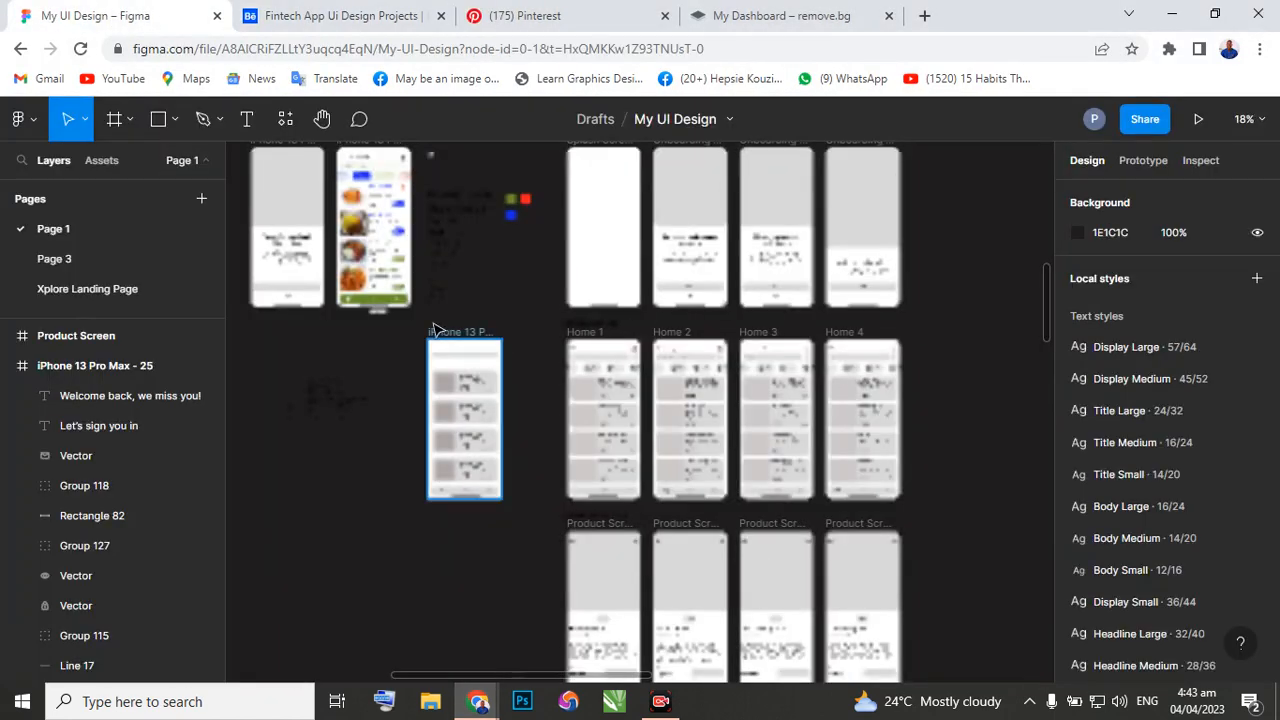
{"action": "scroll", "coordinate": [604, 287], "scroll_direction": "up", "scroll_amount": 2}
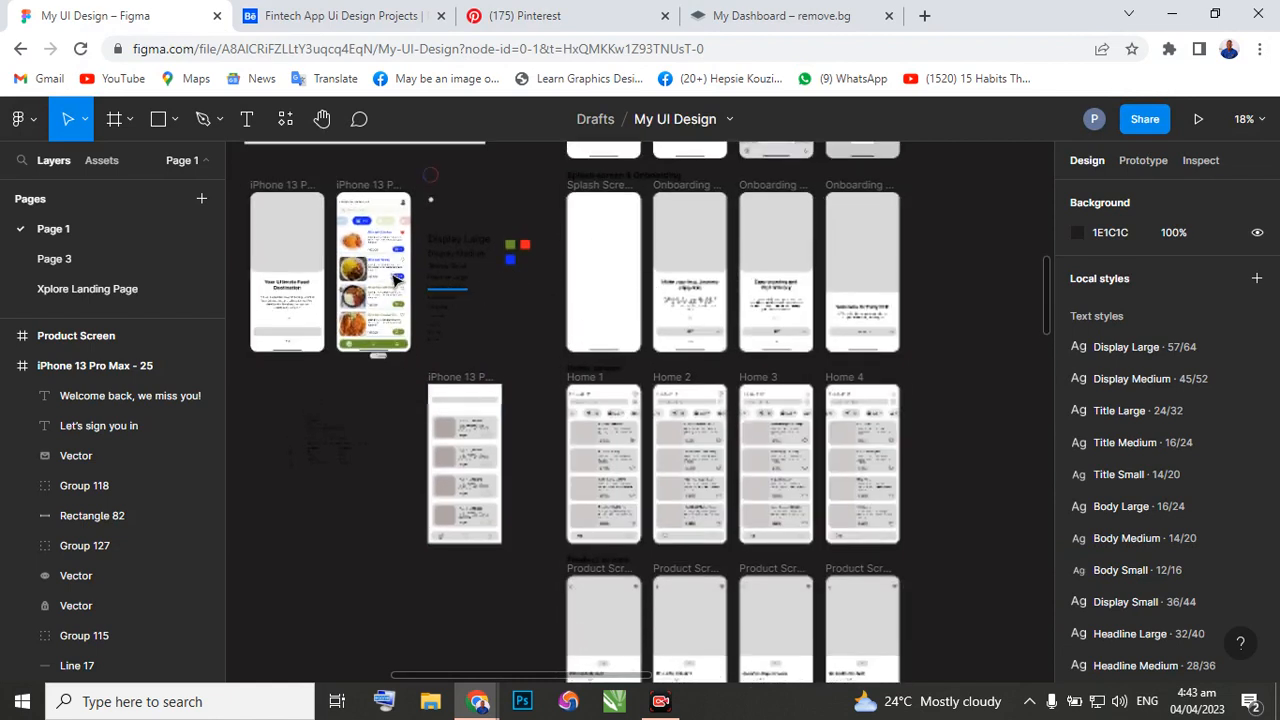
{"action": "scroll", "coordinate": [396, 266], "scroll_direction": "up", "scroll_amount": 1}
{"action": "scroll", "coordinate": [330, 255], "scroll_direction": "up", "scroll_amount": 5}
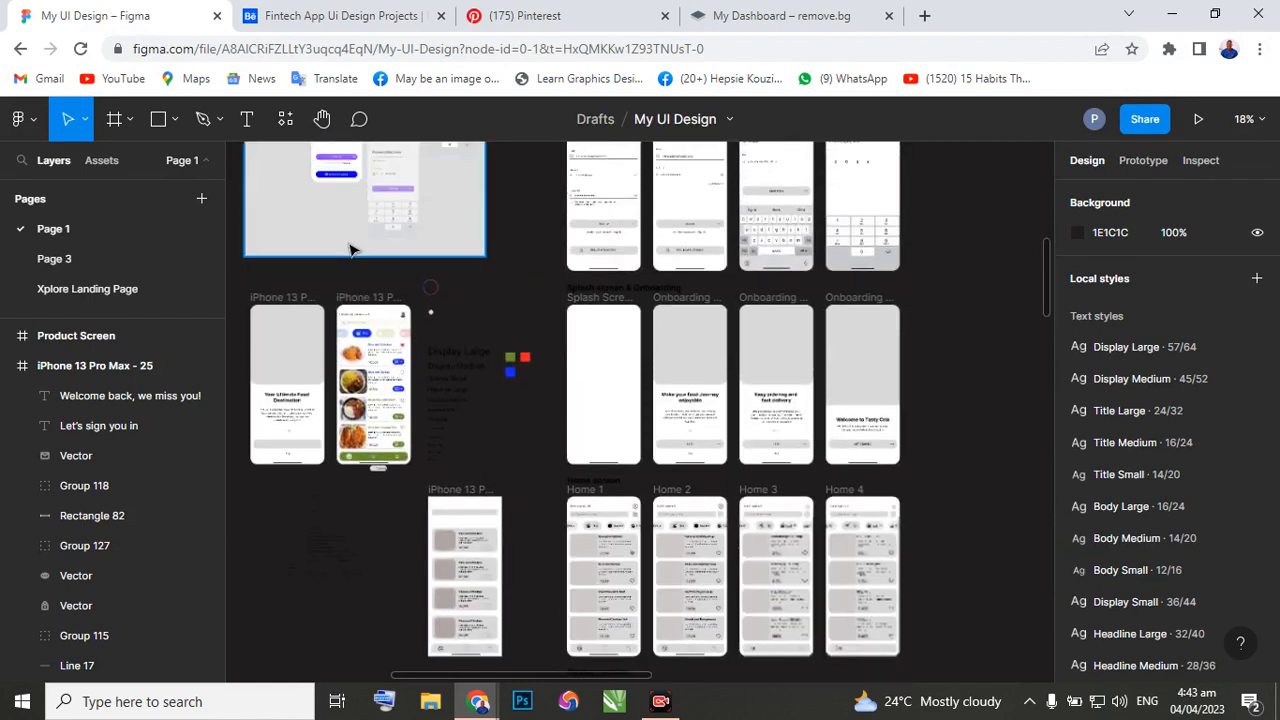
{"action": "scroll", "coordinate": [588, 300], "scroll_direction": "up", "scroll_amount": 5}
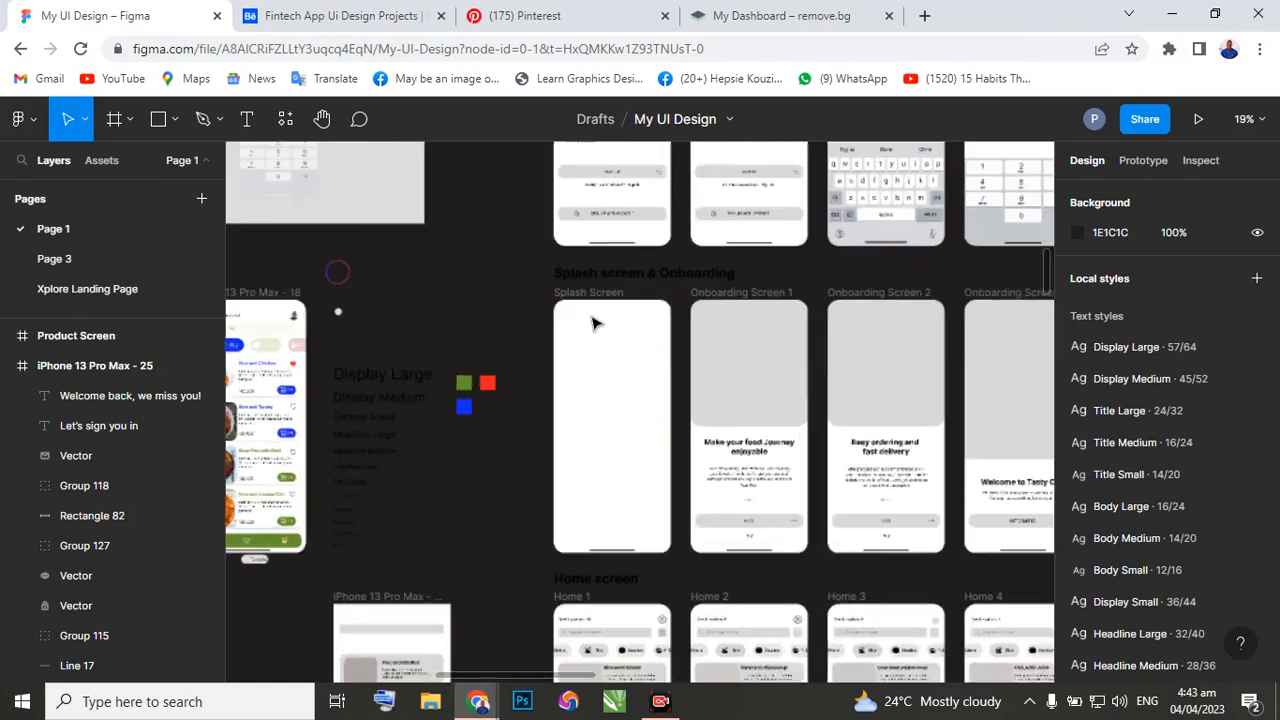
{"action": "scroll", "coordinate": [591, 314], "scroll_direction": "up", "scroll_amount": 6}
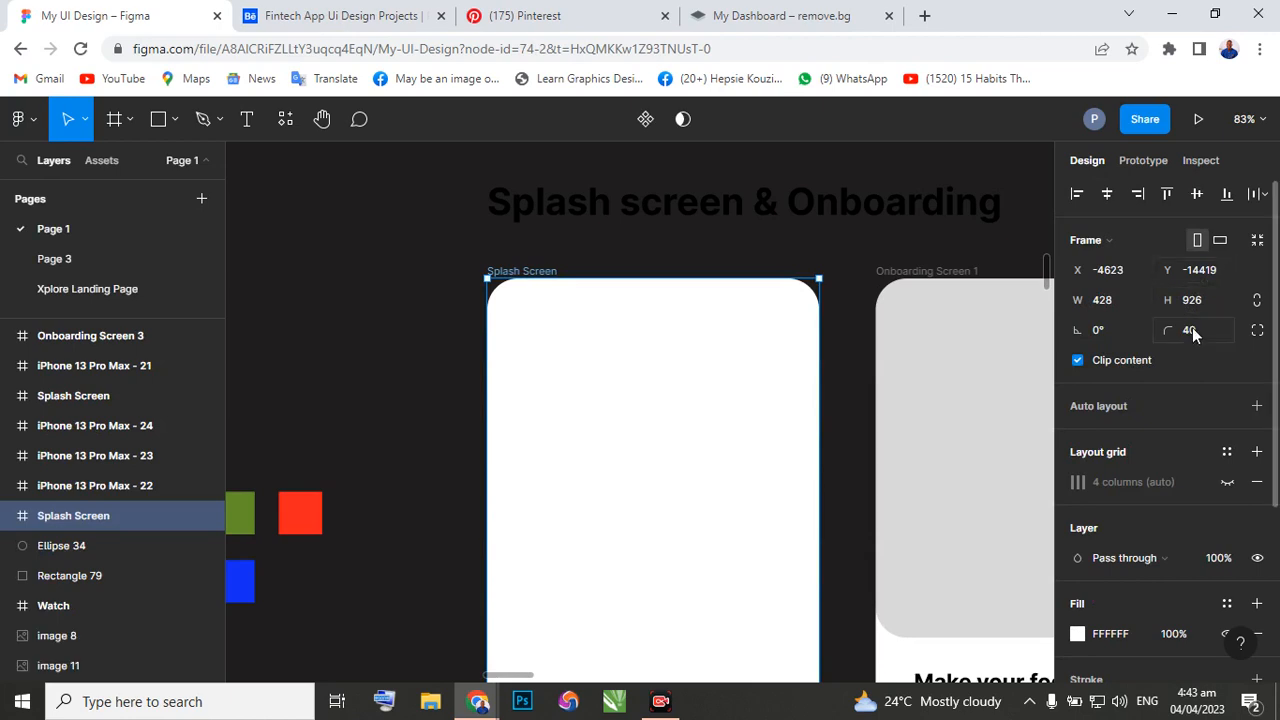
{"action": "left_click", "coordinate": [1190, 330]}
{"action": "type", "text": "0"}
{"action": "key", "text": "Return"}
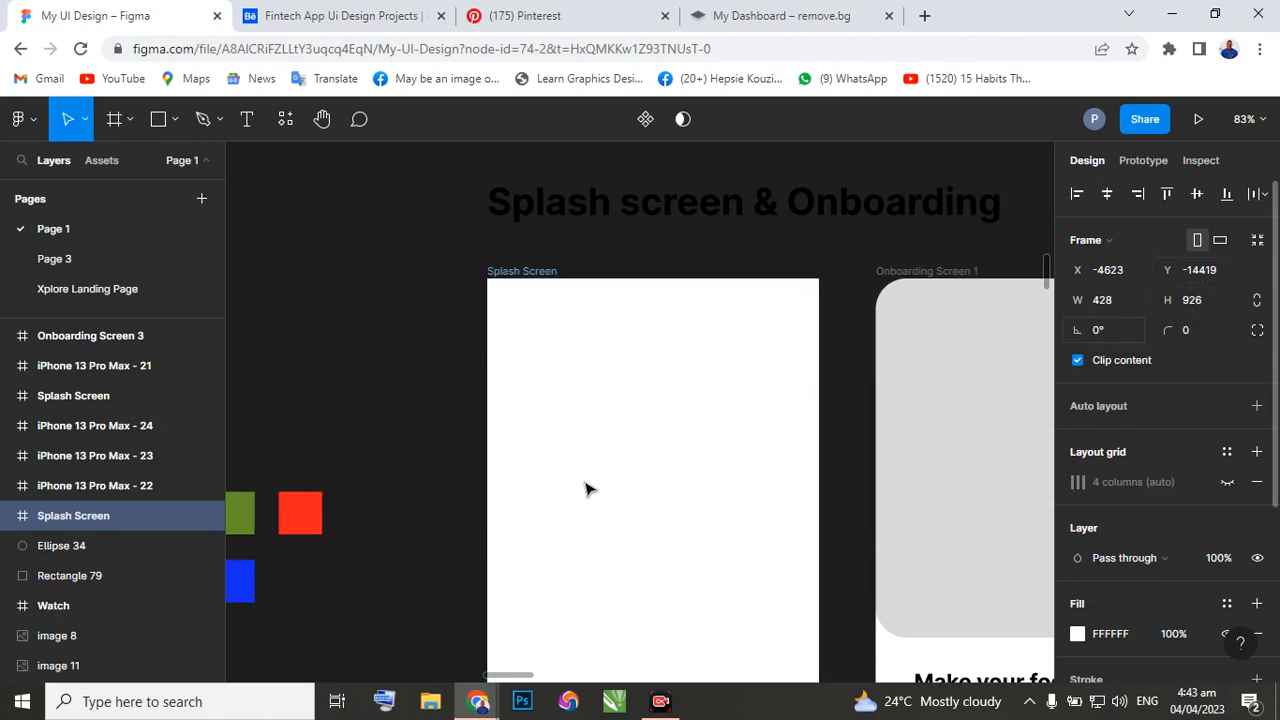
{"action": "scroll", "coordinate": [598, 490], "scroll_direction": "down", "scroll_amount": 1}
{"action": "scroll", "coordinate": [598, 490], "scroll_direction": "down", "scroll_amount": 5}
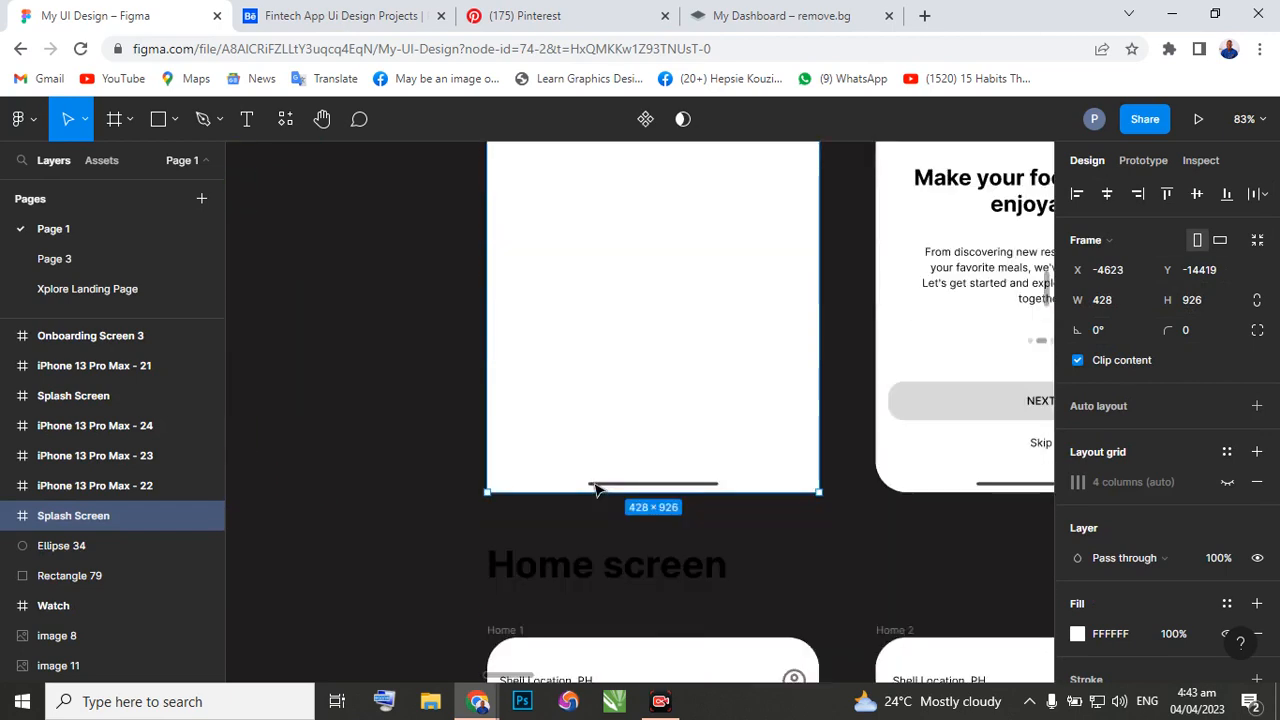
{"action": "scroll", "coordinate": [590, 483], "scroll_direction": "up", "scroll_amount": 1}
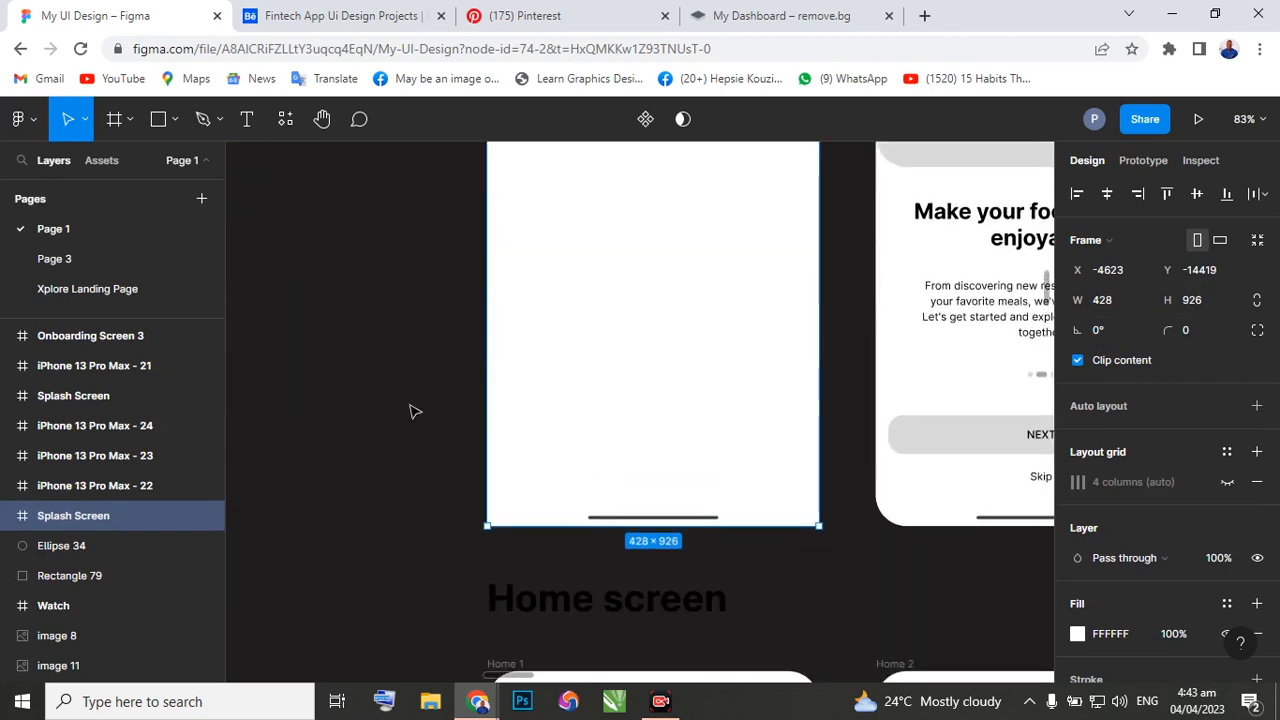
{"action": "left_click", "coordinate": [587, 427]}
Go back to the Behance project and compare the phone frames around its Cards and Reports screens.
{"action": "left_click", "coordinate": [370, 26]}
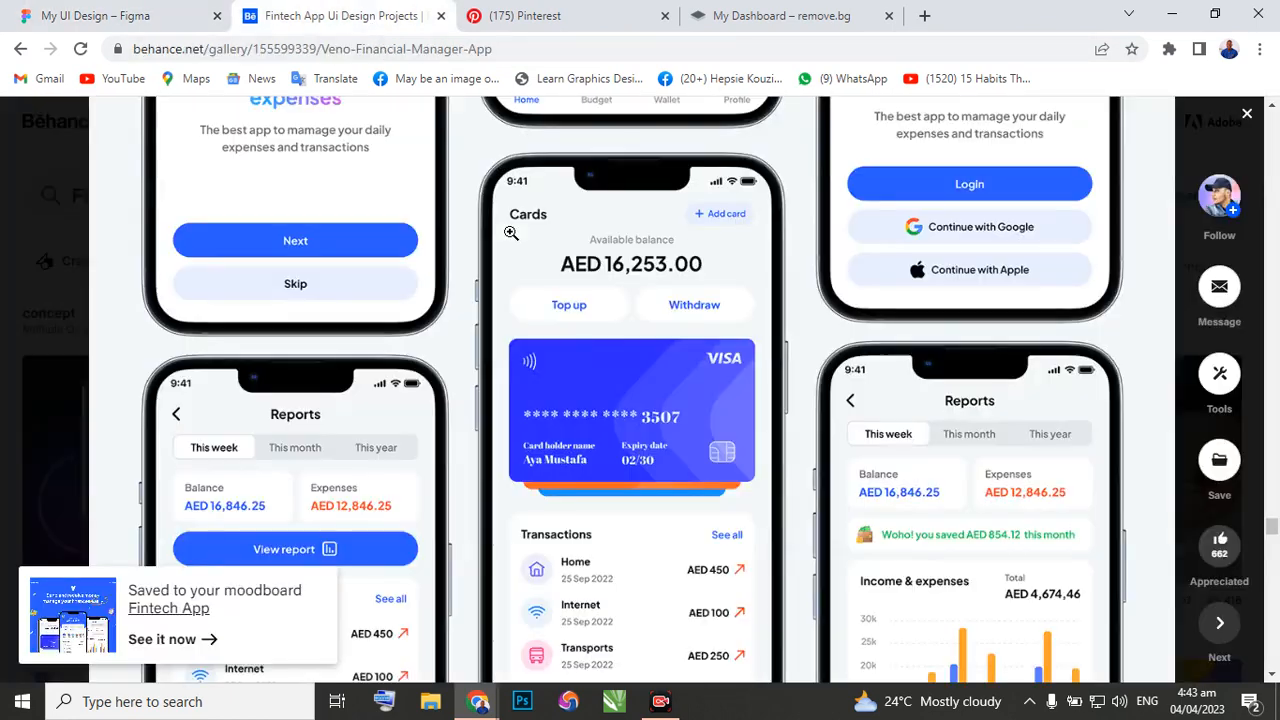
{"action": "scroll", "coordinate": [536, 327], "scroll_direction": "down", "scroll_amount": 1}
{"action": "scroll", "coordinate": [536, 327], "scroll_direction": "down", "scroll_amount": 2}
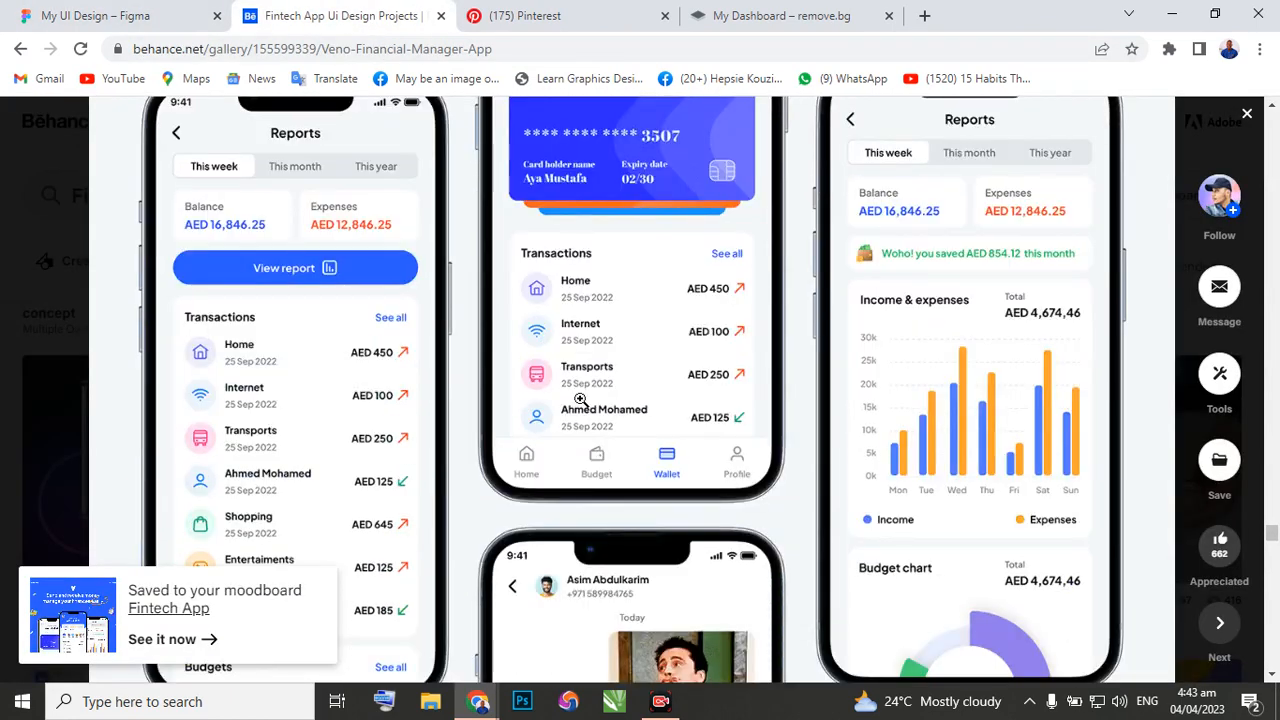
{"action": "scroll", "coordinate": [620, 398], "scroll_direction": "up", "scroll_amount": 4}
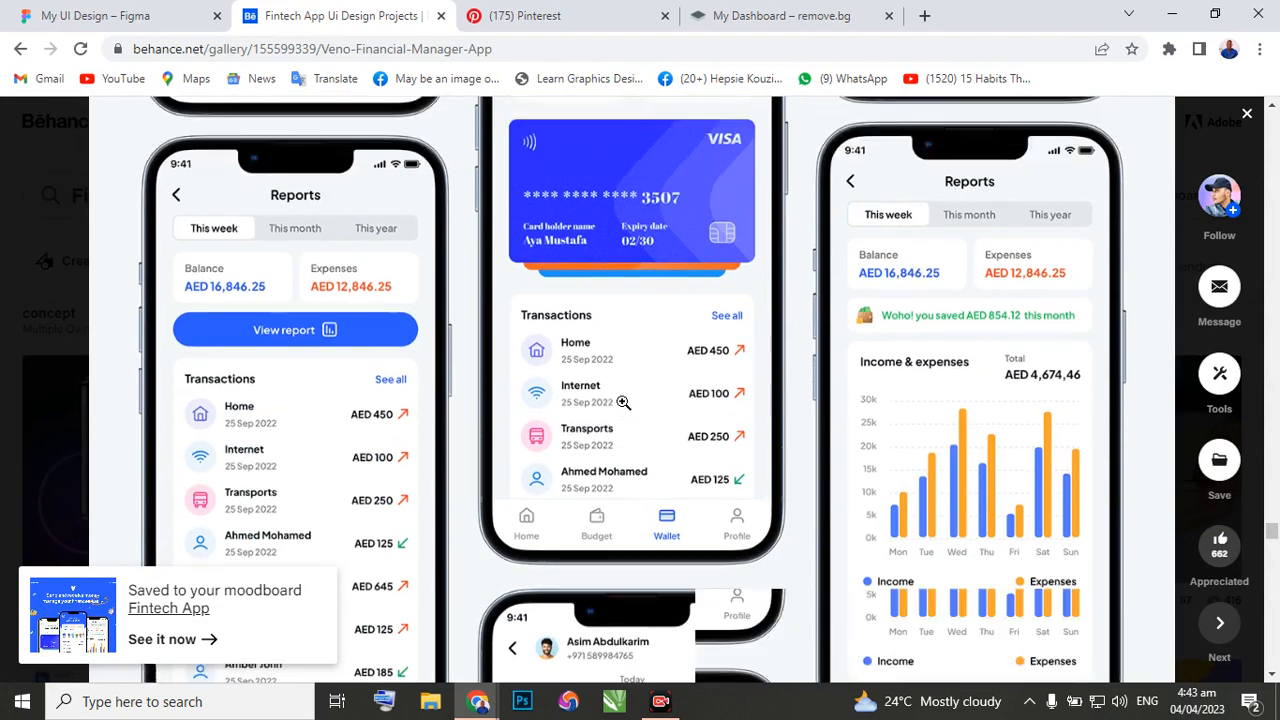
{"action": "scroll", "coordinate": [620, 398], "scroll_direction": "down", "scroll_amount": 2}
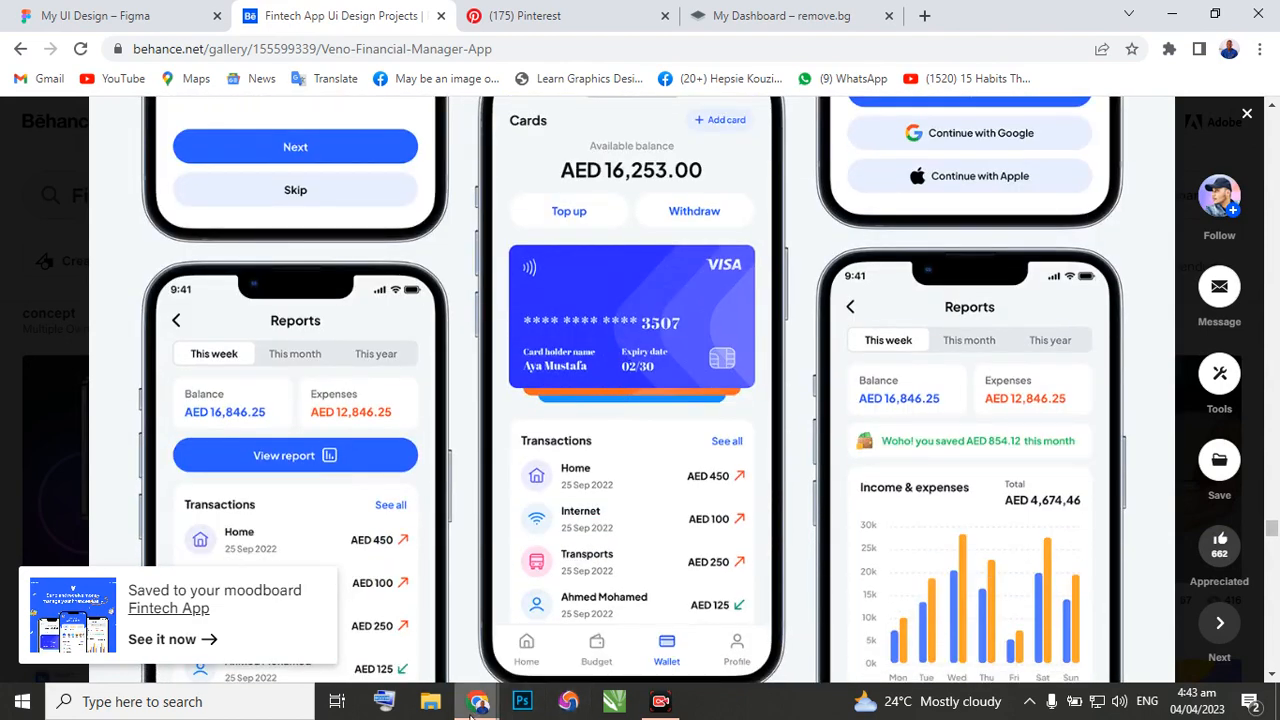
Switch back to the PLUGINS file and search the available plugins for "mockups".
{"action": "mouse_move", "coordinate": [470, 716]}
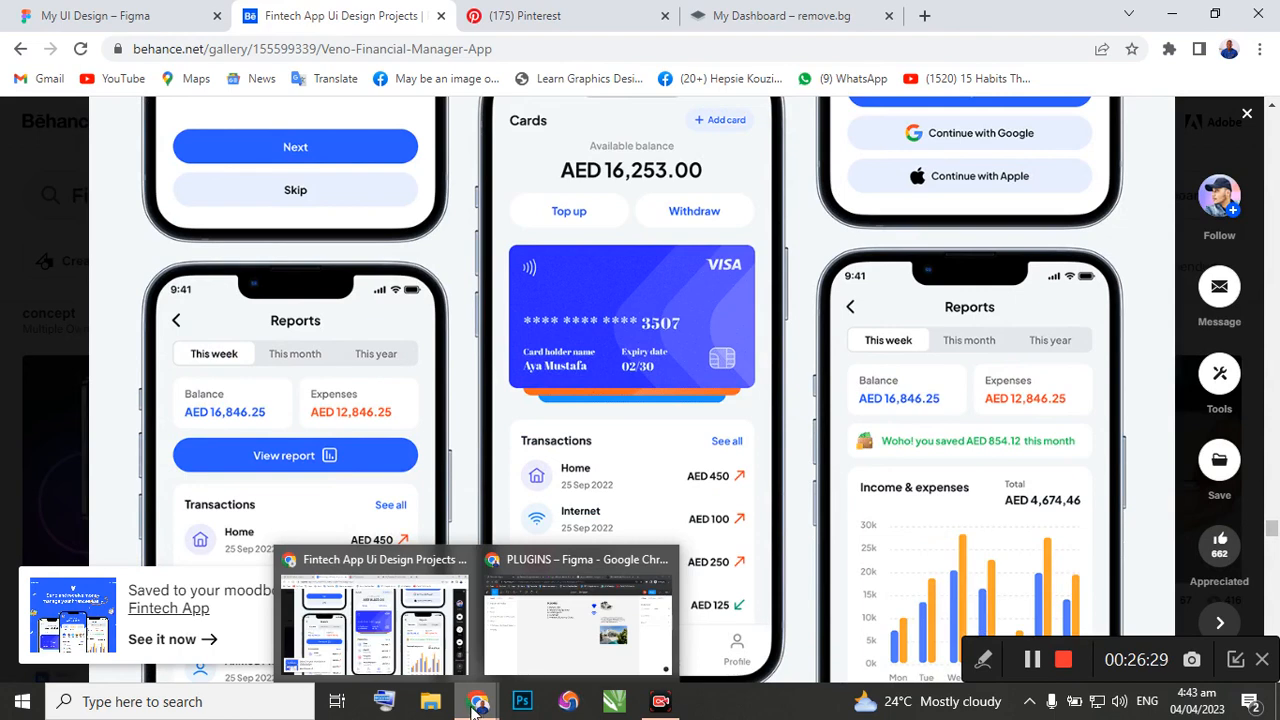
{"action": "left_click", "coordinate": [511, 635]}
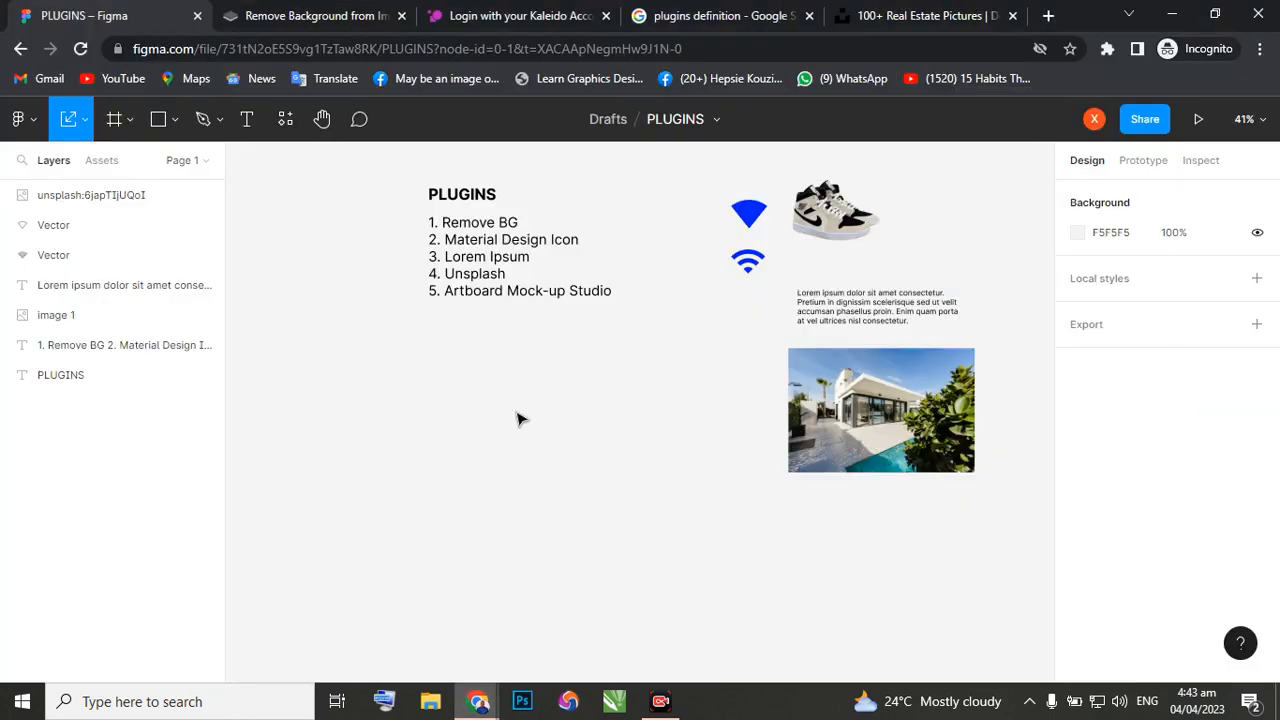
{"action": "right_click", "coordinate": [428, 366]}
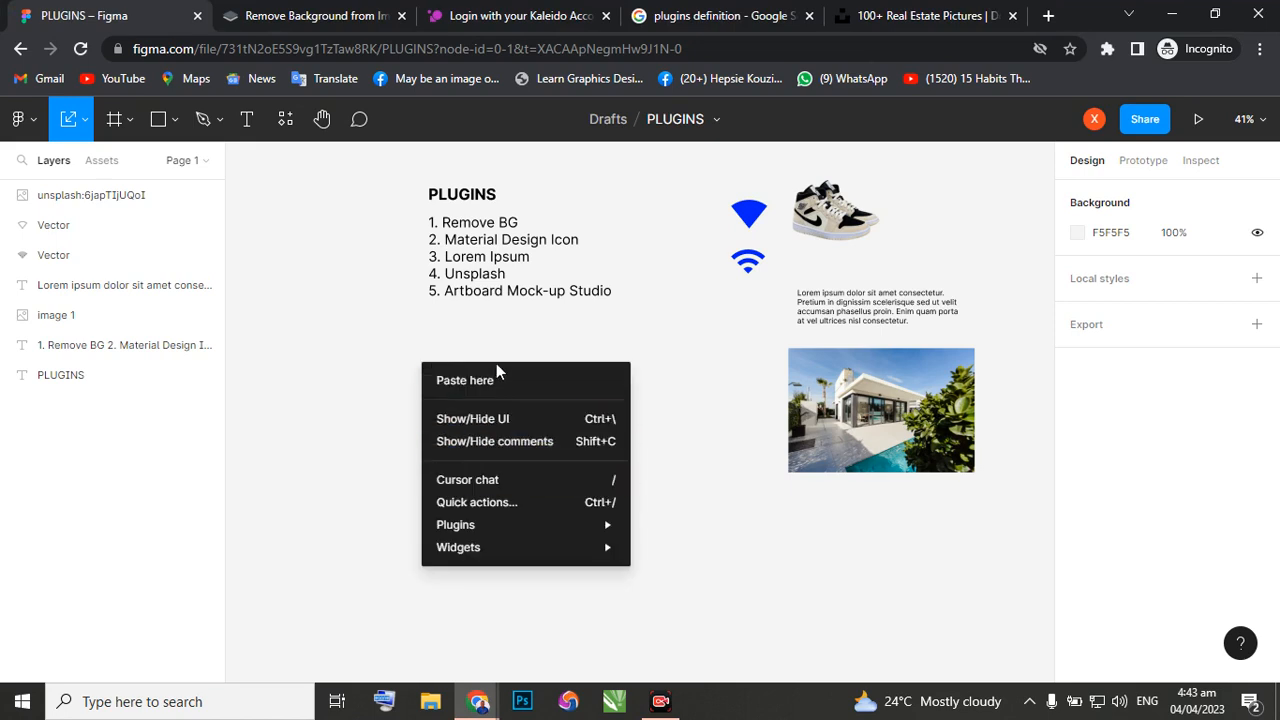
{"action": "mouse_move", "coordinate": [513, 533]}
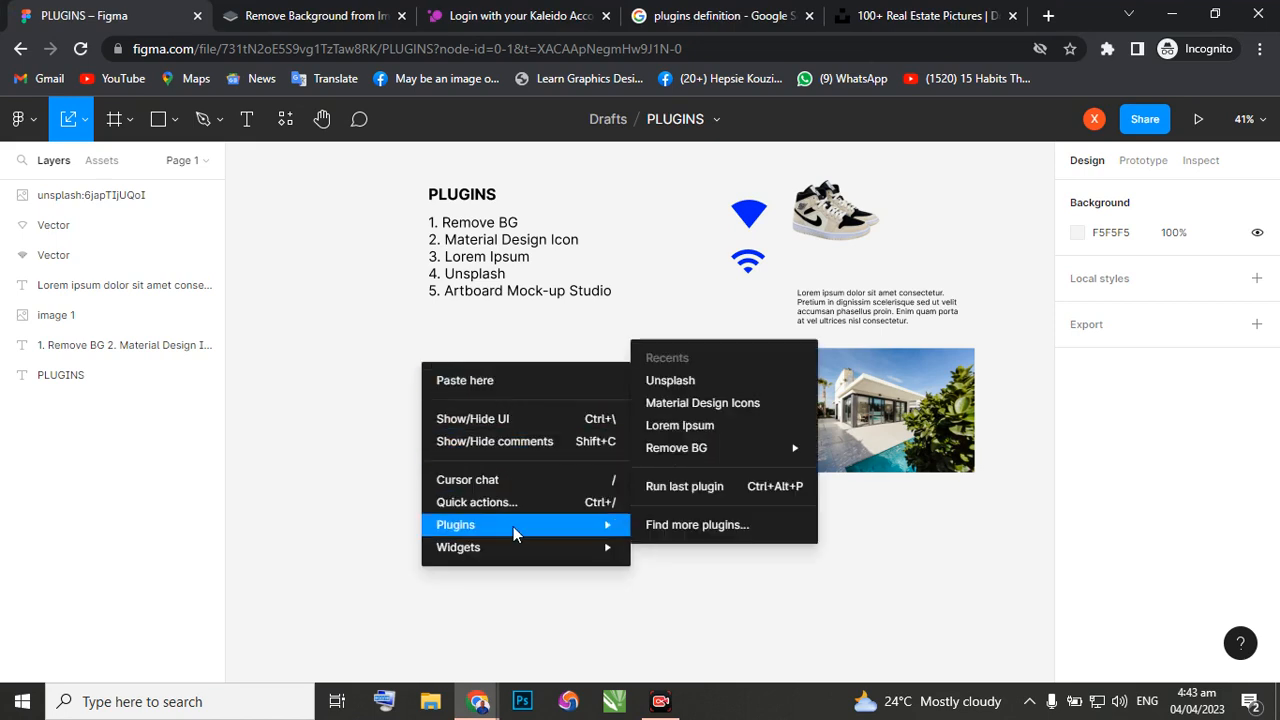
{"action": "left_click", "coordinate": [697, 526]}
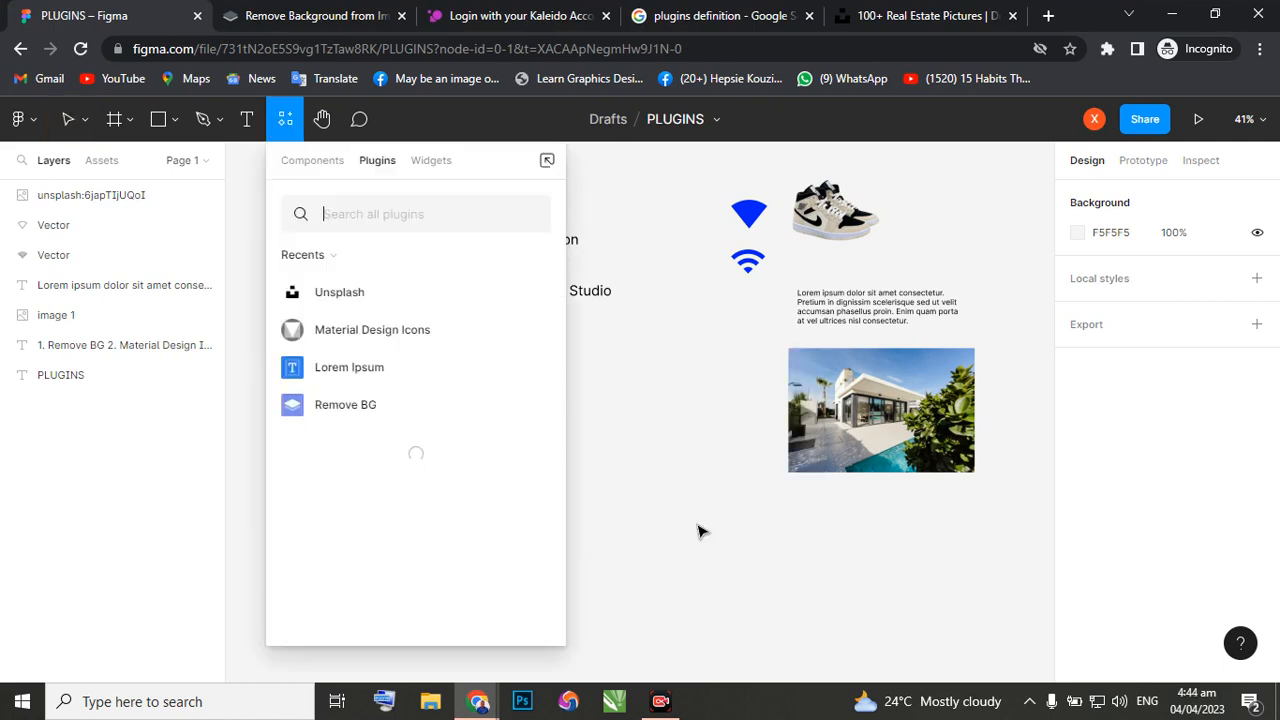
{"action": "type", "text": "mocku"}
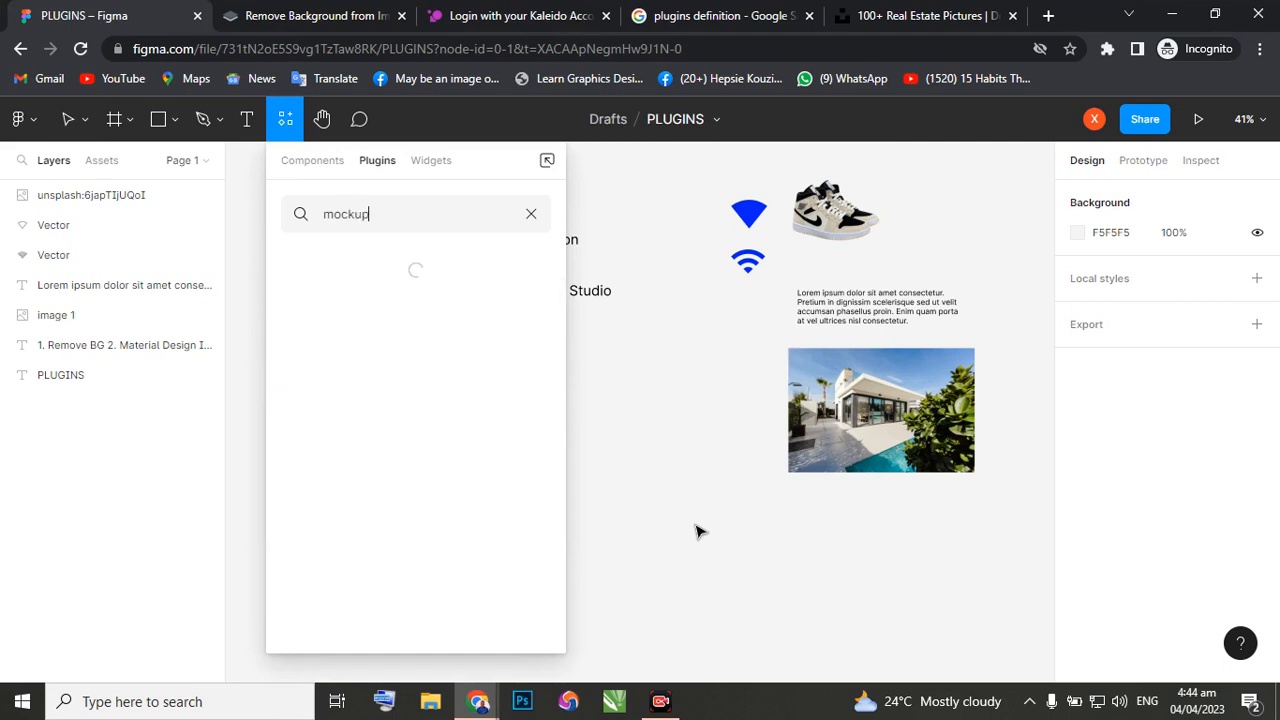
{"action": "type", "text": "ps"}
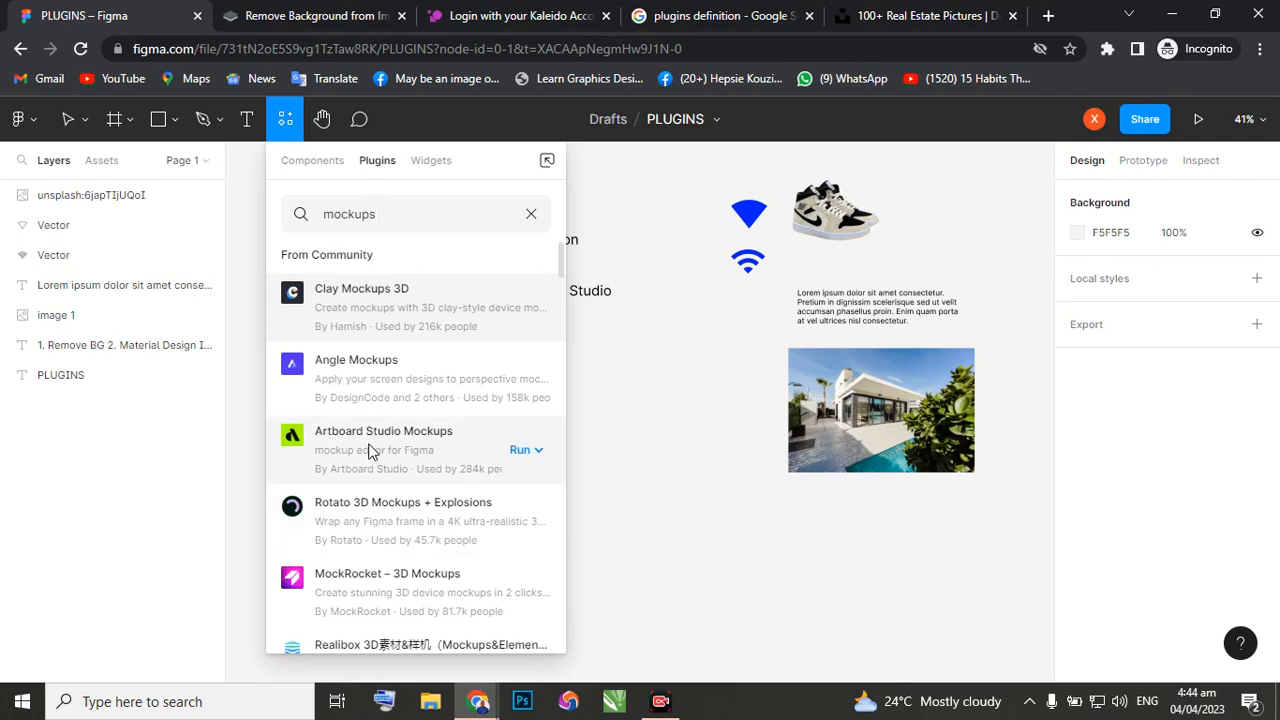
Browse the community plugins found for mockups, then return to Artboard Studio Mockups.
{"action": "scroll", "coordinate": [368, 452], "scroll_direction": "down", "scroll_amount": 5}
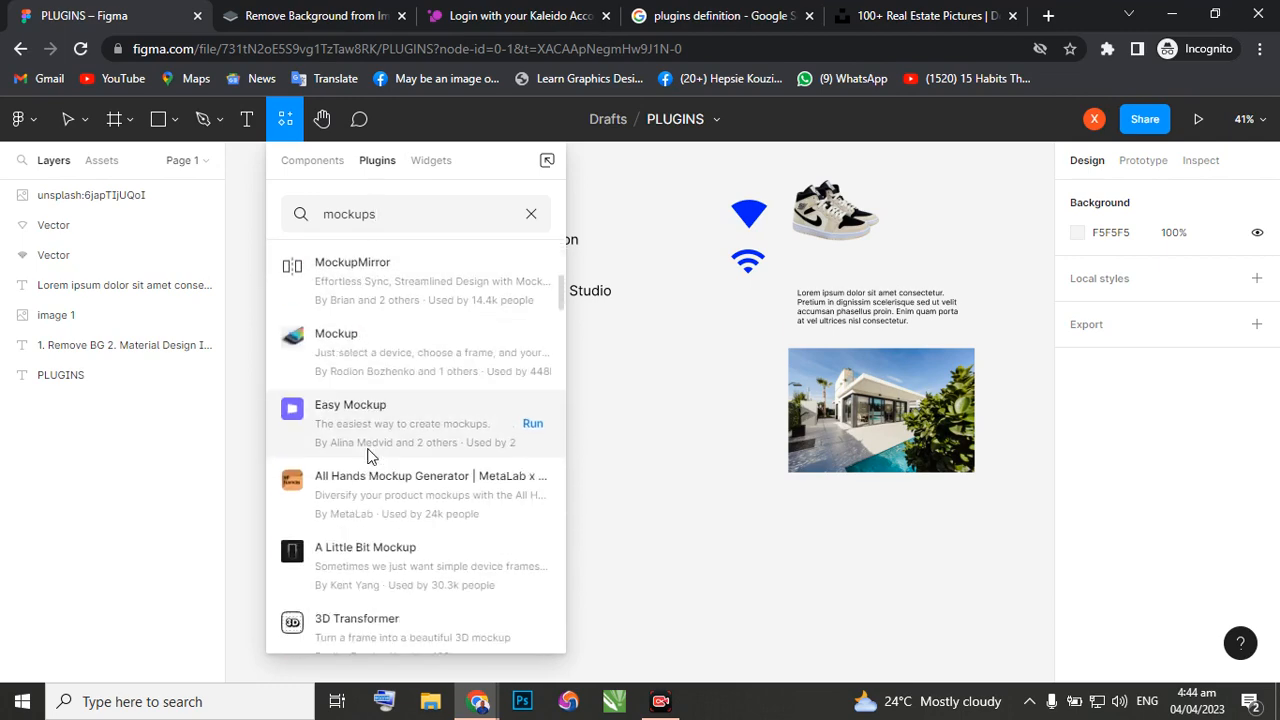
{"action": "scroll", "coordinate": [392, 470], "scroll_direction": "down", "scroll_amount": 3}
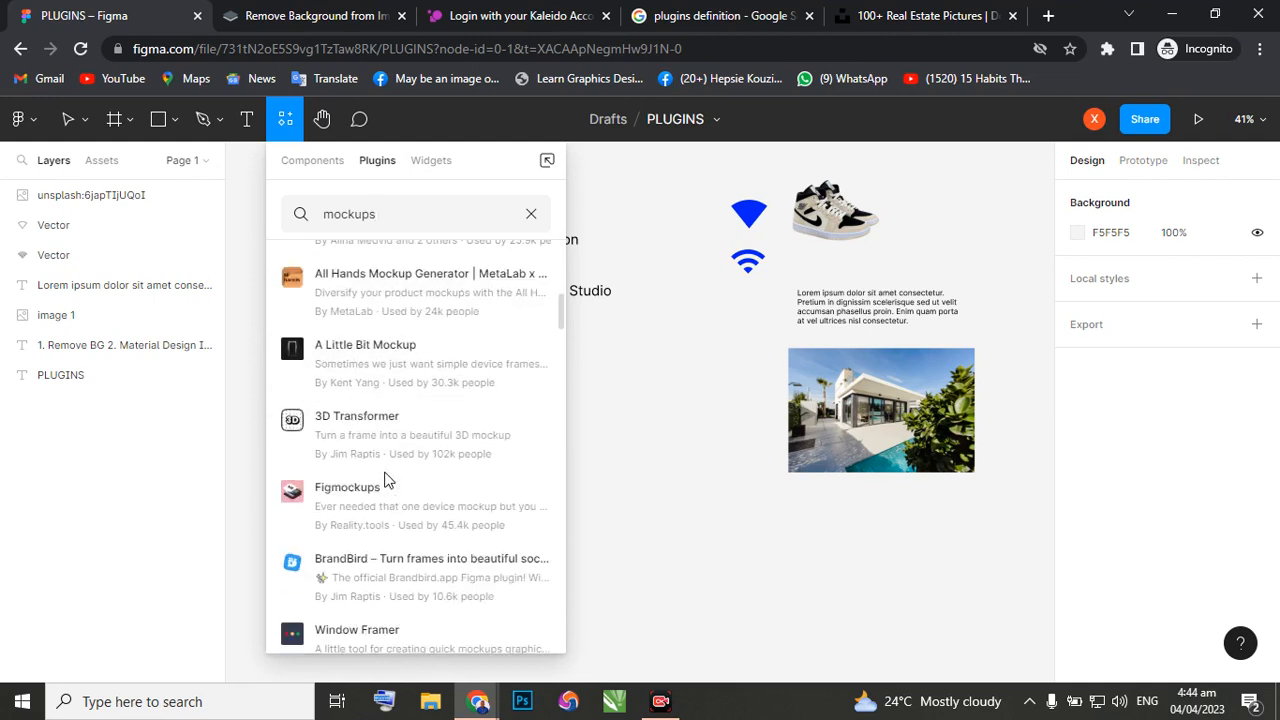
{"action": "scroll", "coordinate": [388, 481], "scroll_direction": "down", "scroll_amount": 2}
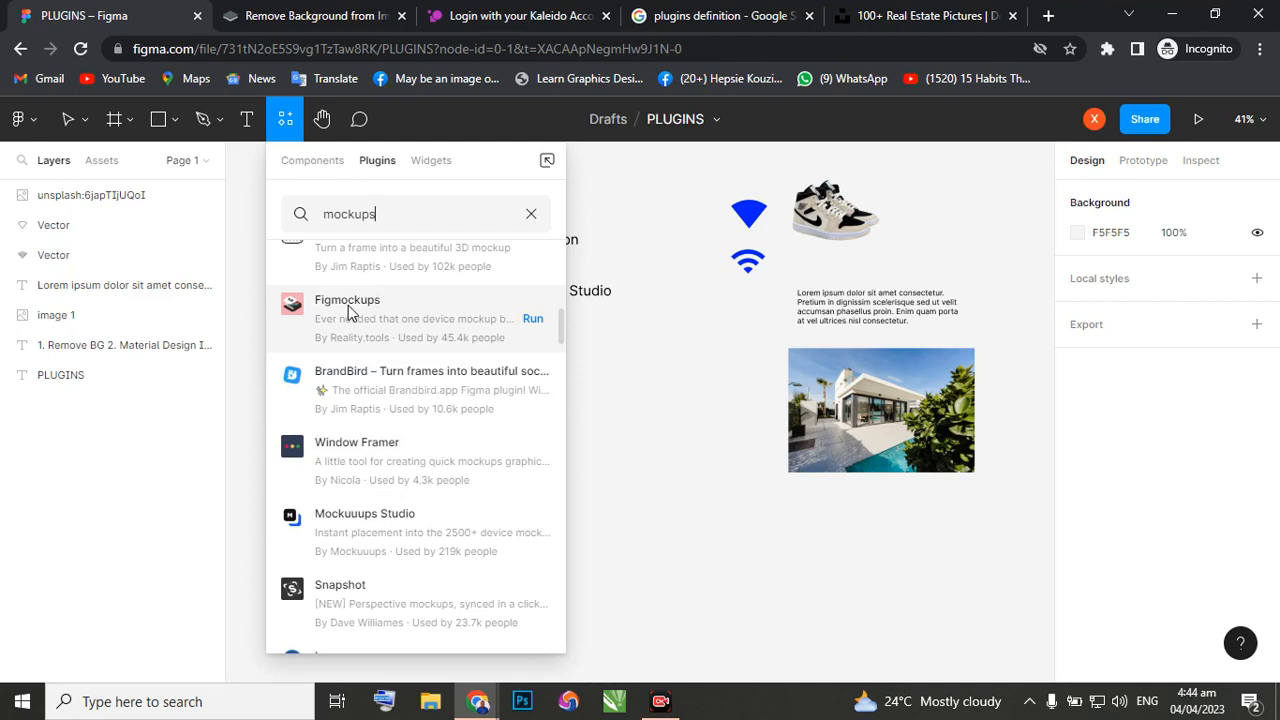
{"action": "scroll", "coordinate": [357, 320], "scroll_direction": "down", "scroll_amount": 1}
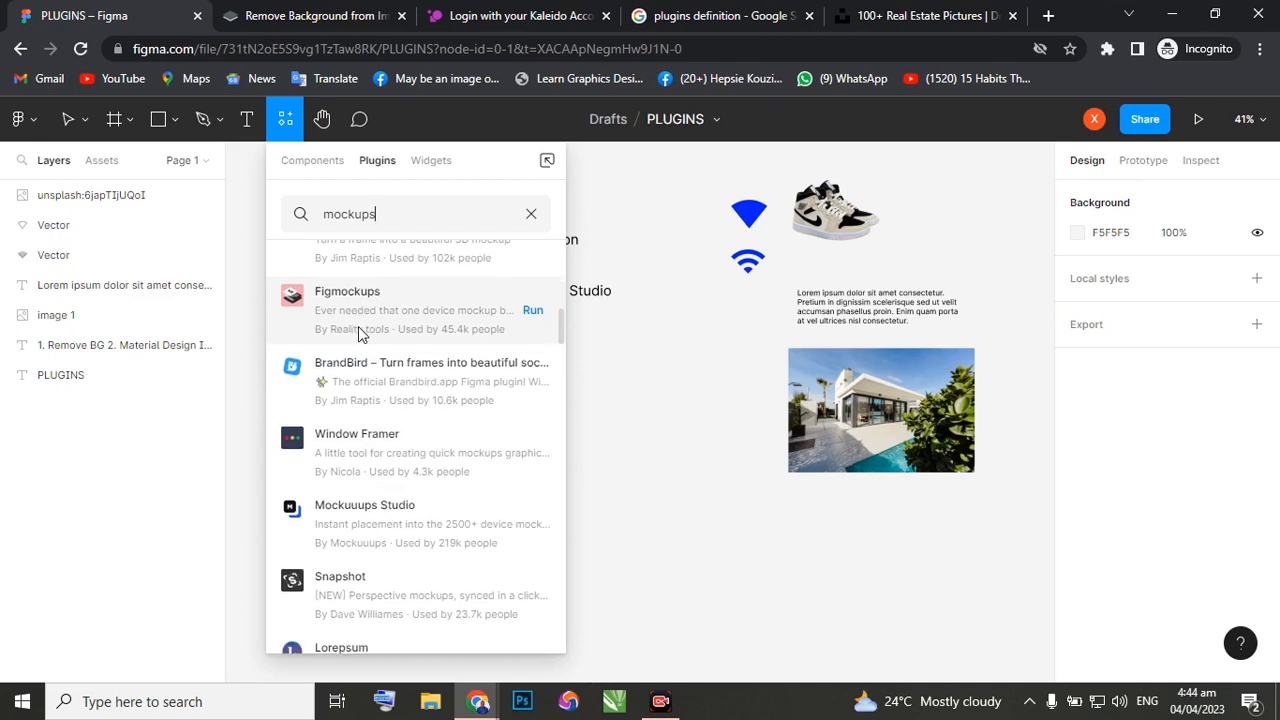
{"action": "scroll", "coordinate": [360, 333], "scroll_direction": "up", "scroll_amount": 5}
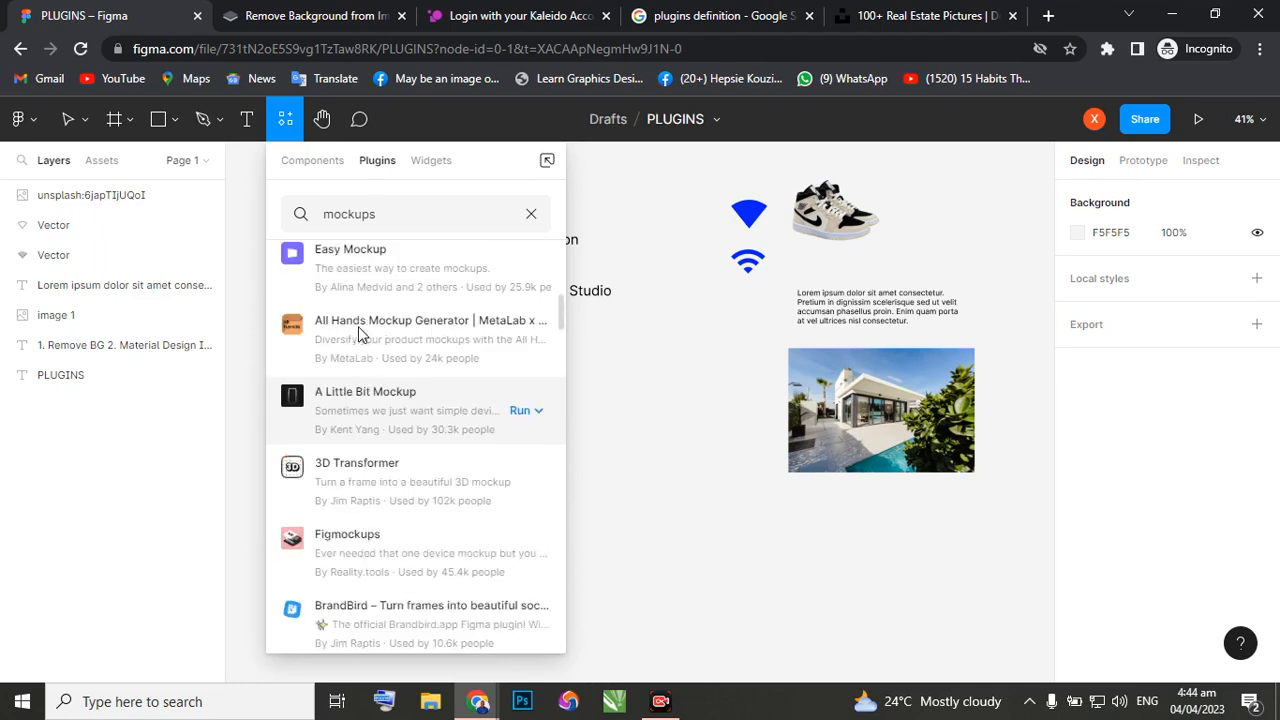
{"action": "scroll", "coordinate": [360, 333], "scroll_direction": "up", "scroll_amount": 1}
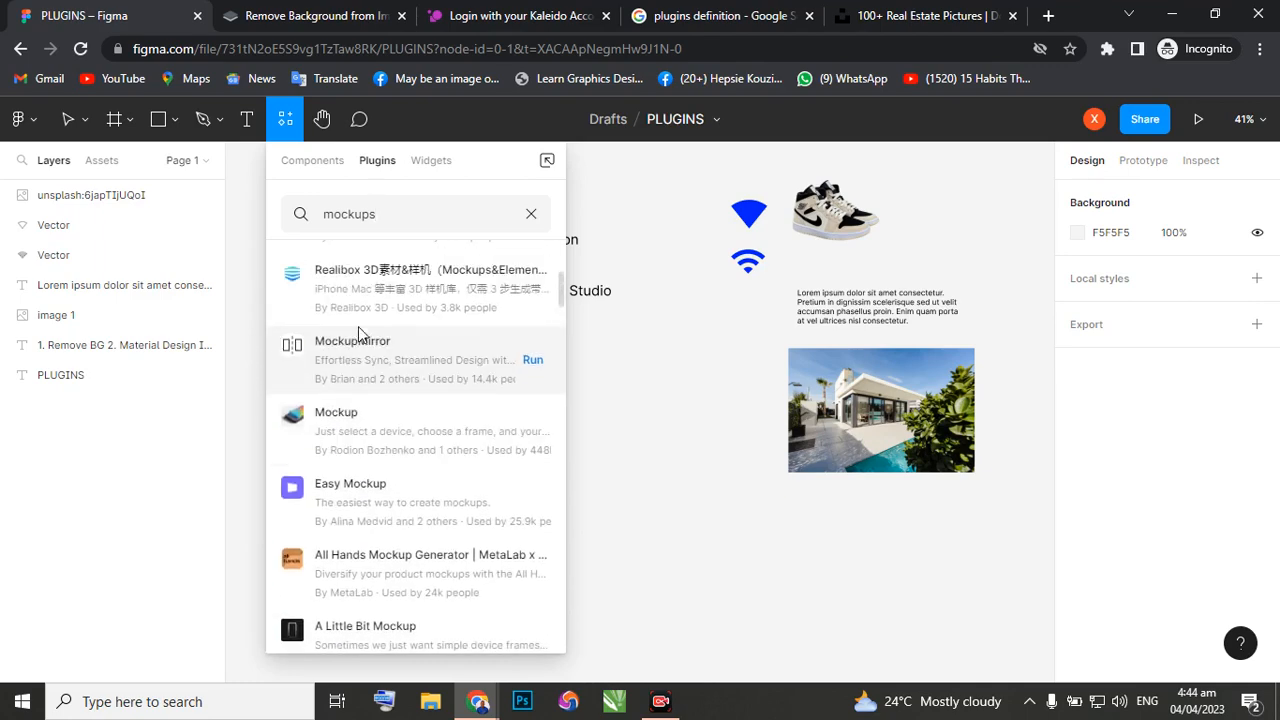
{"action": "scroll", "coordinate": [360, 334], "scroll_direction": "up", "scroll_amount": 3}
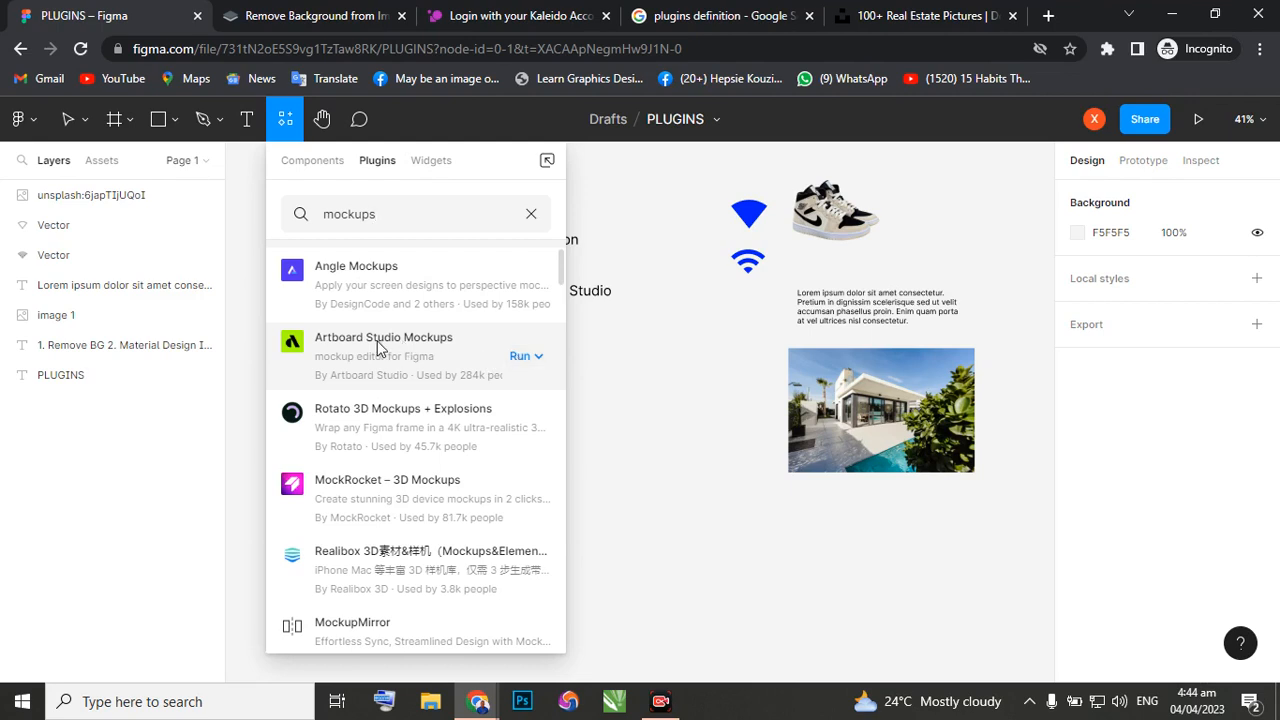
Show the run options of the Artboard Studio Mockups plugin, including Add Mockup Item, and close them.
{"action": "left_click", "coordinate": [518, 360]}
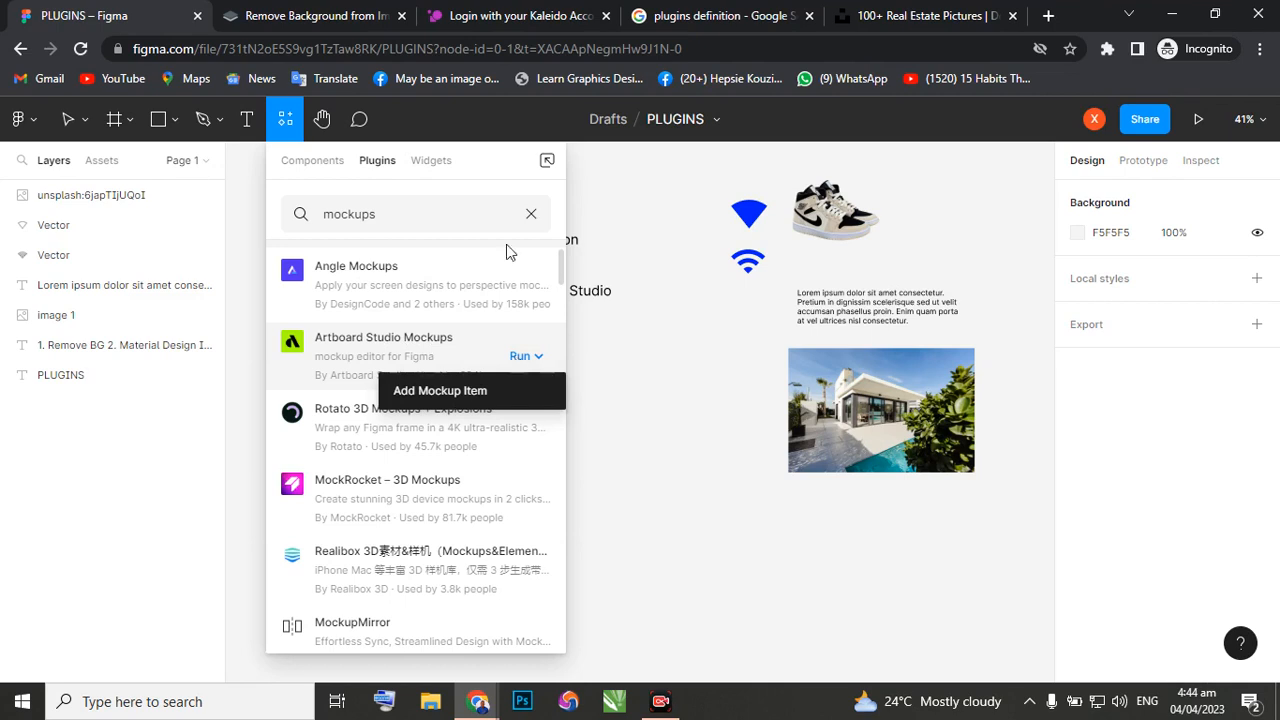
{"action": "left_click", "coordinate": [519, 358]}
{"action": "left_click", "coordinate": [520, 358]}
{"action": "left_click", "coordinate": [409, 245]}
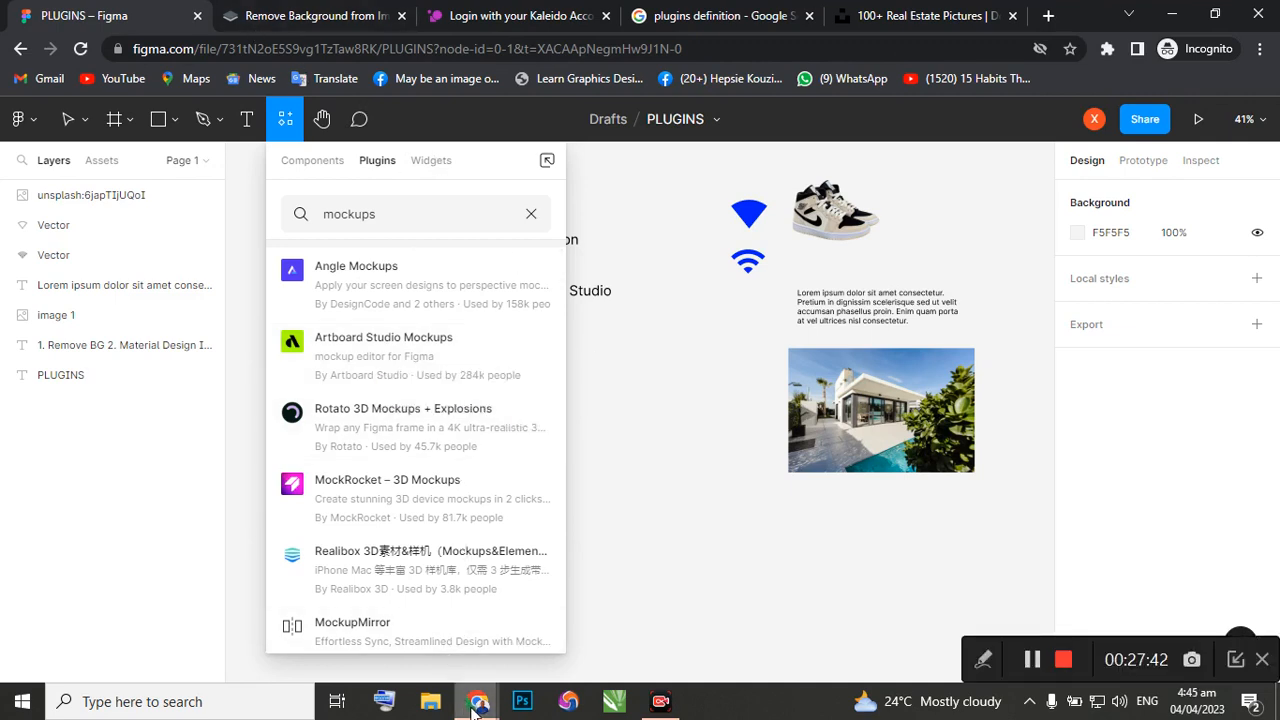
Switch to the My UI Design file and look over the canvas around the purple login-screen reference image and its colour swatches.
{"action": "mouse_move", "coordinate": [476, 705]}
{"action": "left_click", "coordinate": [405, 678]}
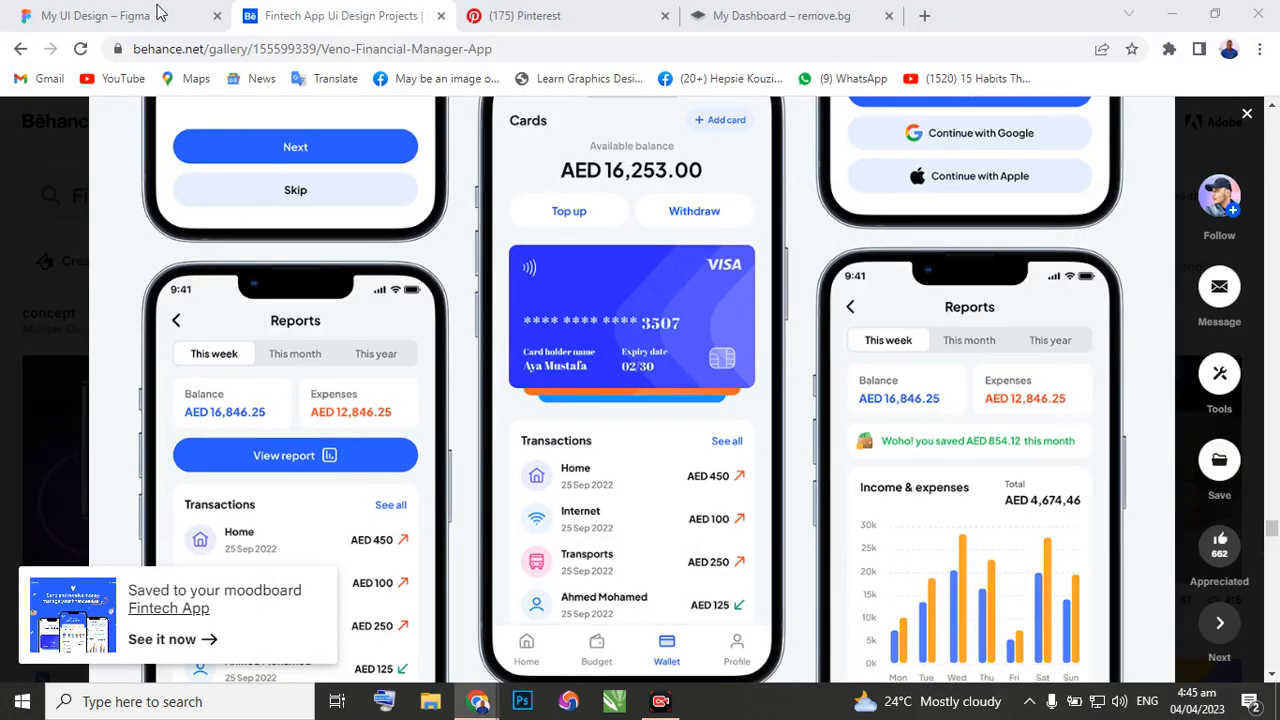
{"action": "key", "text": "ctrl+shift+Tab"}
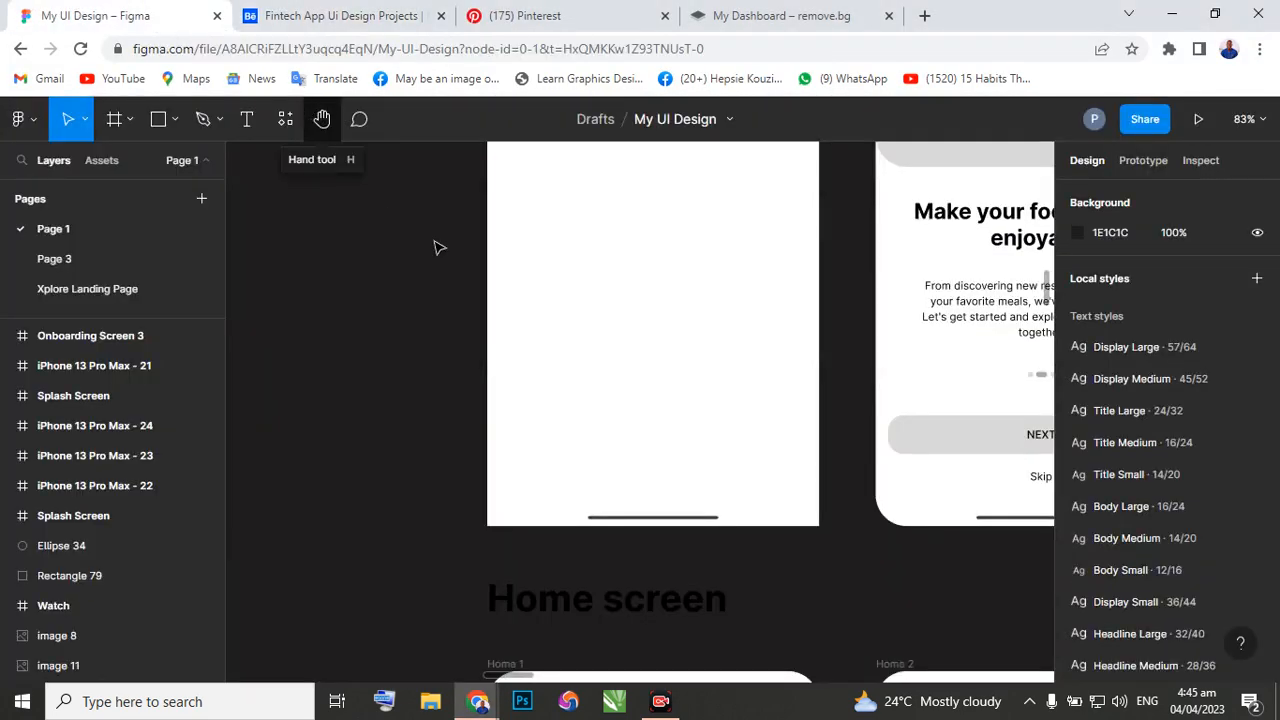
{"action": "scroll", "coordinate": [600, 370], "scroll_direction": "down", "scroll_amount": 5}
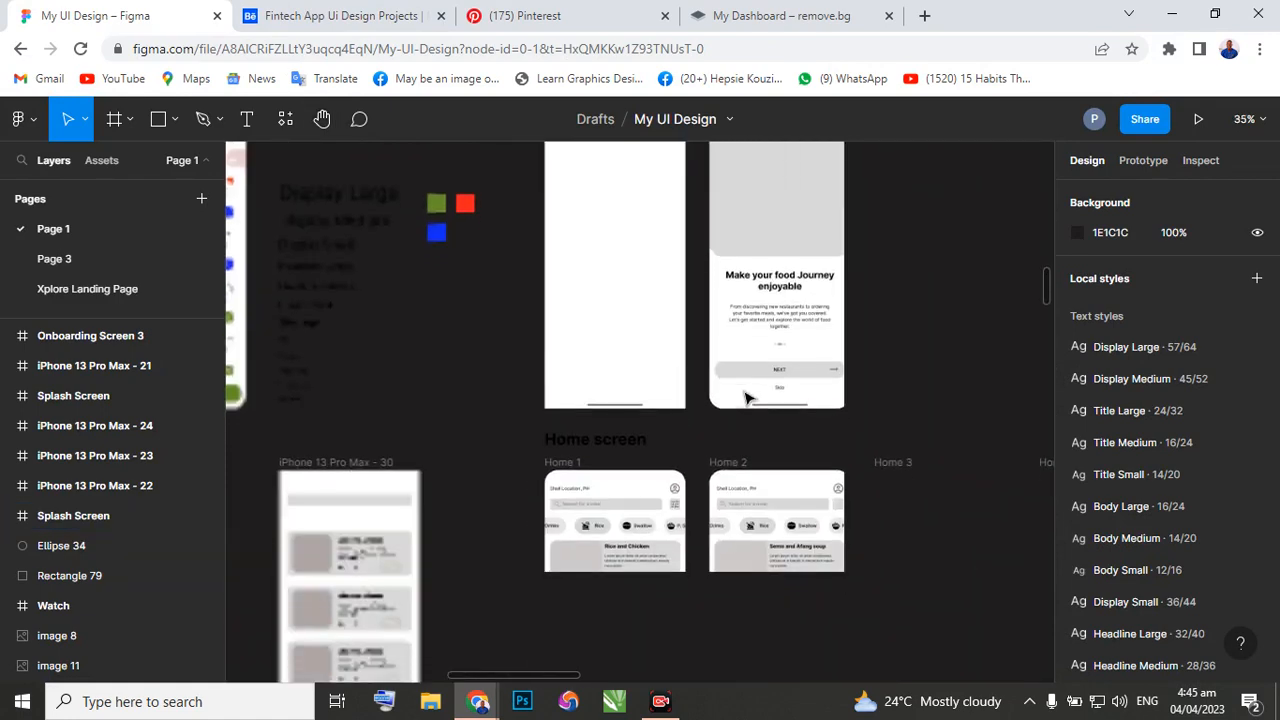
{"action": "scroll", "coordinate": [680, 380], "scroll_direction": "down", "scroll_amount": 1}
{"action": "scroll", "coordinate": [432, 339], "scroll_direction": "left", "scroll_amount": 5}
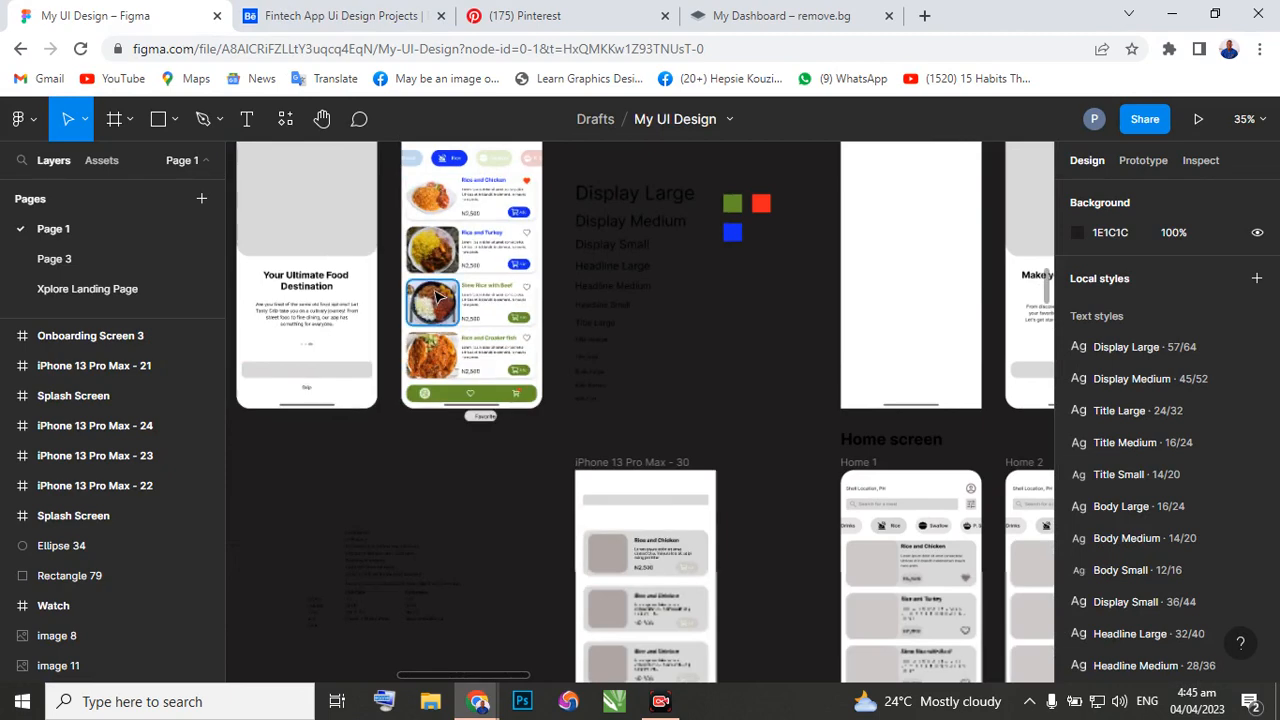
{"action": "scroll", "coordinate": [425, 300], "scroll_direction": "up", "scroll_amount": 10}
{"action": "scroll", "coordinate": [433, 289], "scroll_direction": "up", "scroll_amount": 15}
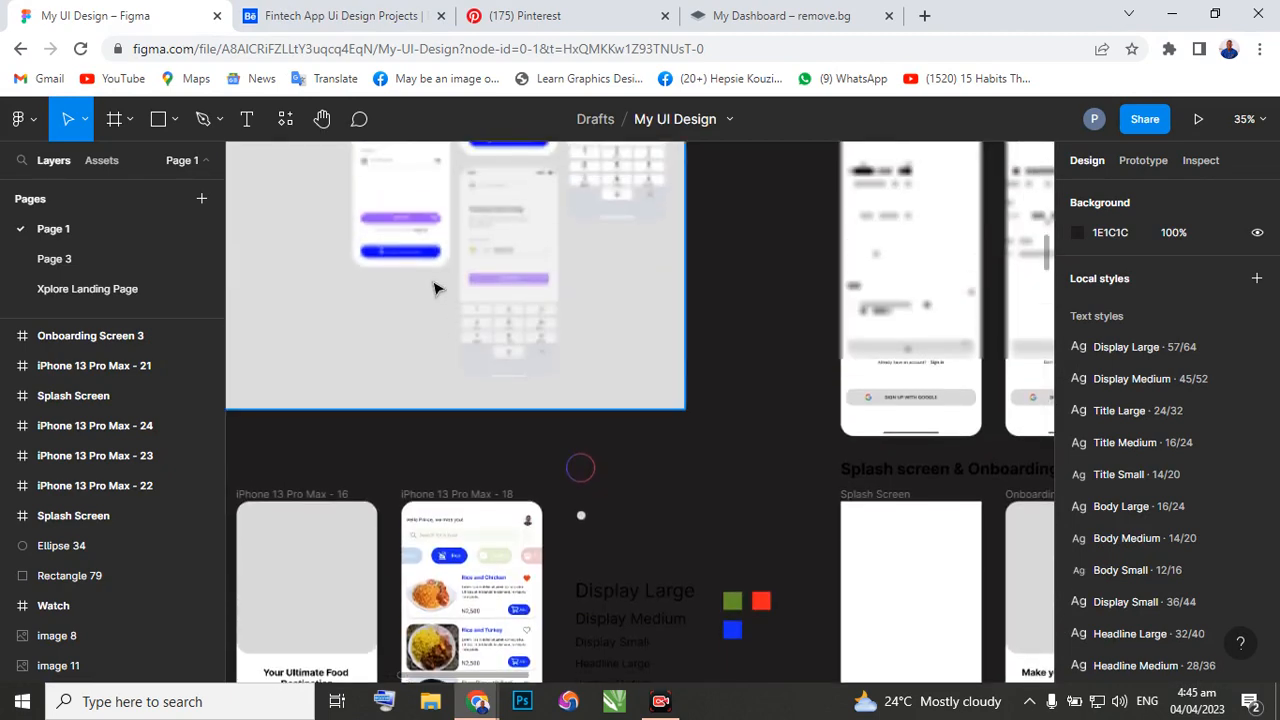
{"action": "scroll", "coordinate": [434, 282], "scroll_direction": "up", "scroll_amount": 10}
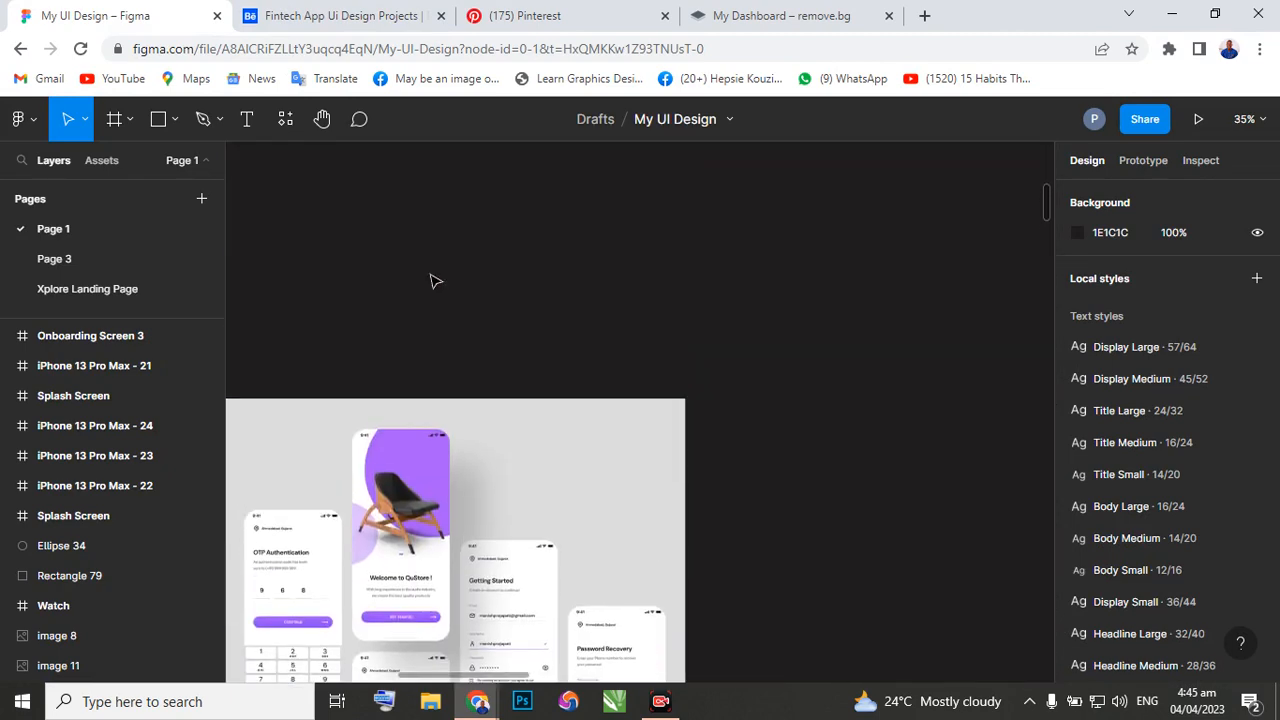
{"action": "scroll", "coordinate": [440, 286], "scroll_direction": "up", "scroll_amount": 3, "text": "ctrl"}
{"action": "scroll", "coordinate": [440, 288], "scroll_direction": "down", "scroll_amount": 3, "text": "ctrl"}
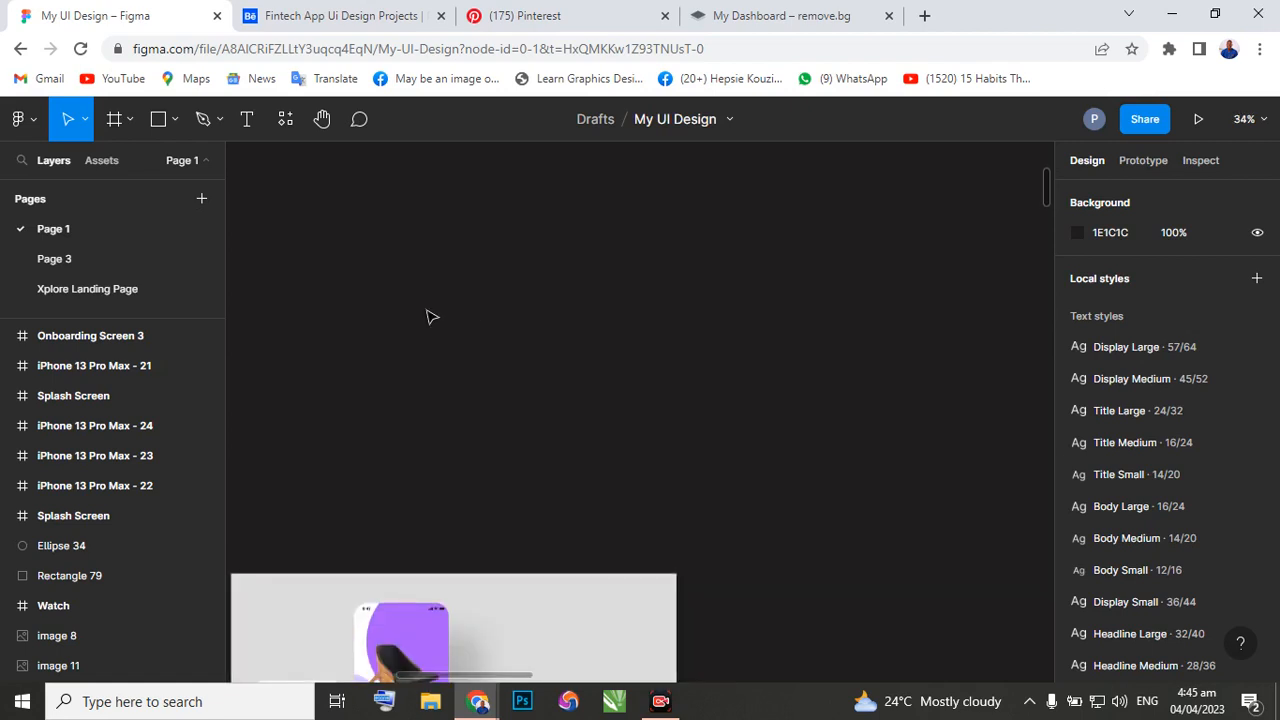
{"action": "scroll", "coordinate": [383, 309], "scroll_direction": "left", "scroll_amount": 5}
{"action": "scroll", "coordinate": [390, 340], "scroll_direction": "down", "scroll_amount": 10}
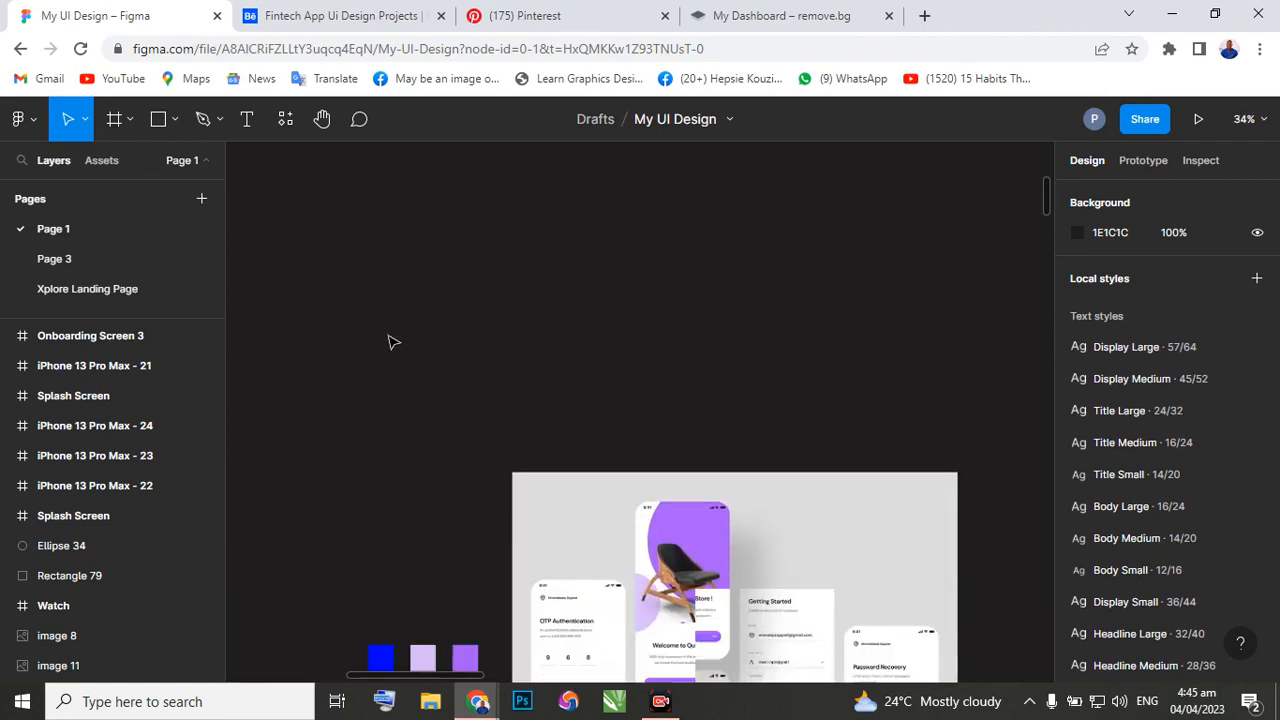
{"action": "scroll", "coordinate": [410, 430], "scroll_direction": "down", "scroll_amount": 15}
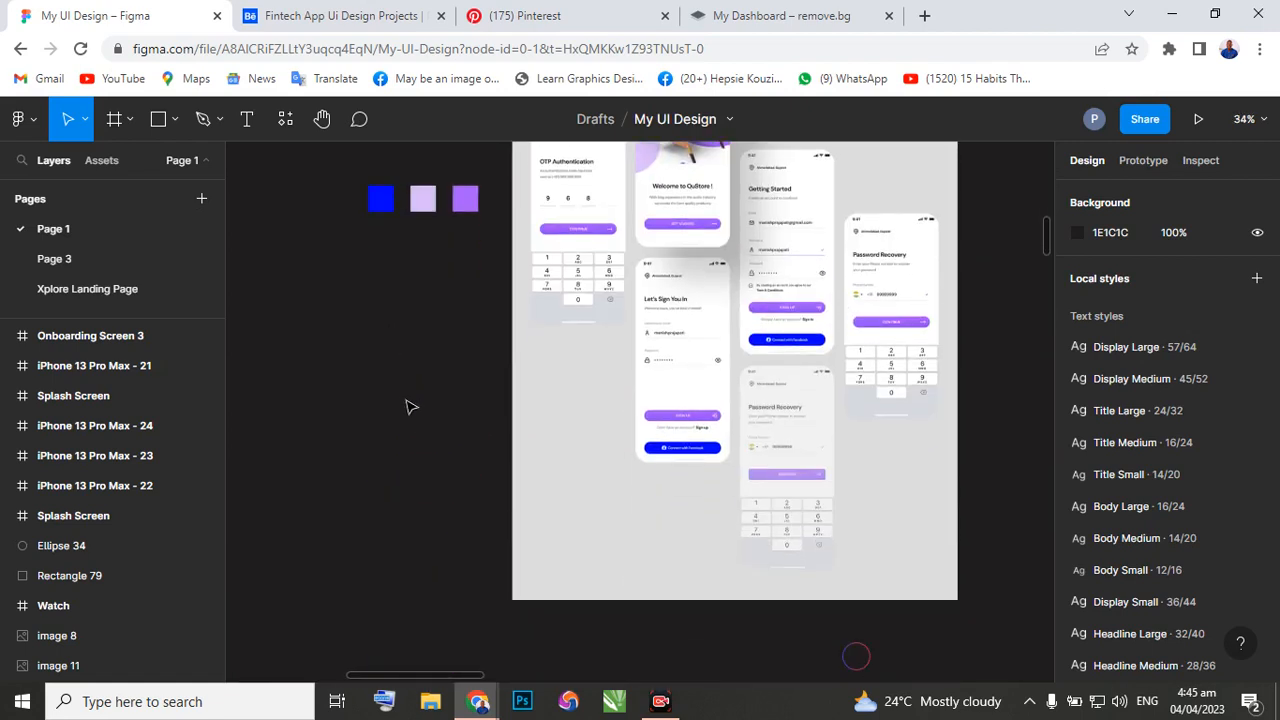
{"action": "scroll", "coordinate": [405, 418], "scroll_direction": "down", "scroll_amount": 15}
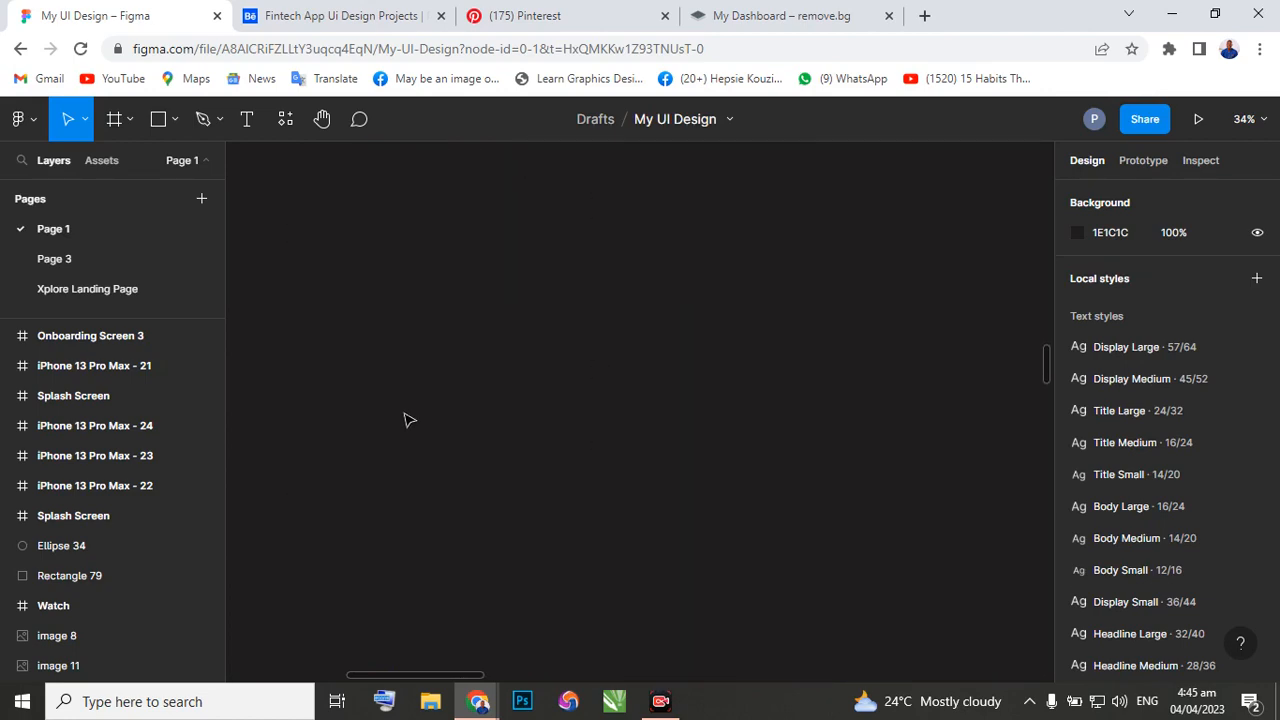
Look through the grey wireframes from the MacBook Pro construction page back to the Authentication Screen row.
{"action": "scroll", "coordinate": [408, 410], "scroll_direction": "up", "scroll_amount": 3}
{"action": "scroll", "coordinate": [410, 400], "scroll_direction": "down", "scroll_amount": 2}
{"action": "scroll", "coordinate": [408, 395], "scroll_direction": "down", "scroll_amount": 6}
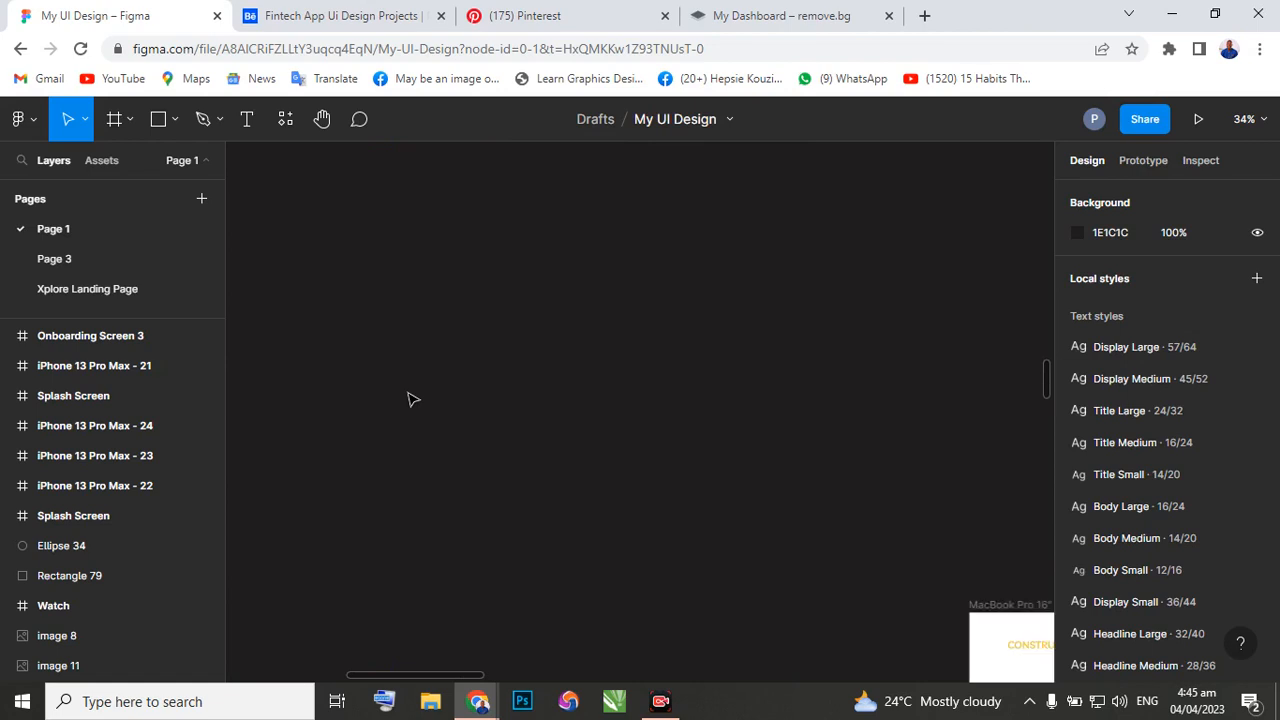
{"action": "scroll", "coordinate": [1015, 600], "scroll_direction": "up", "scroll_amount": 3}
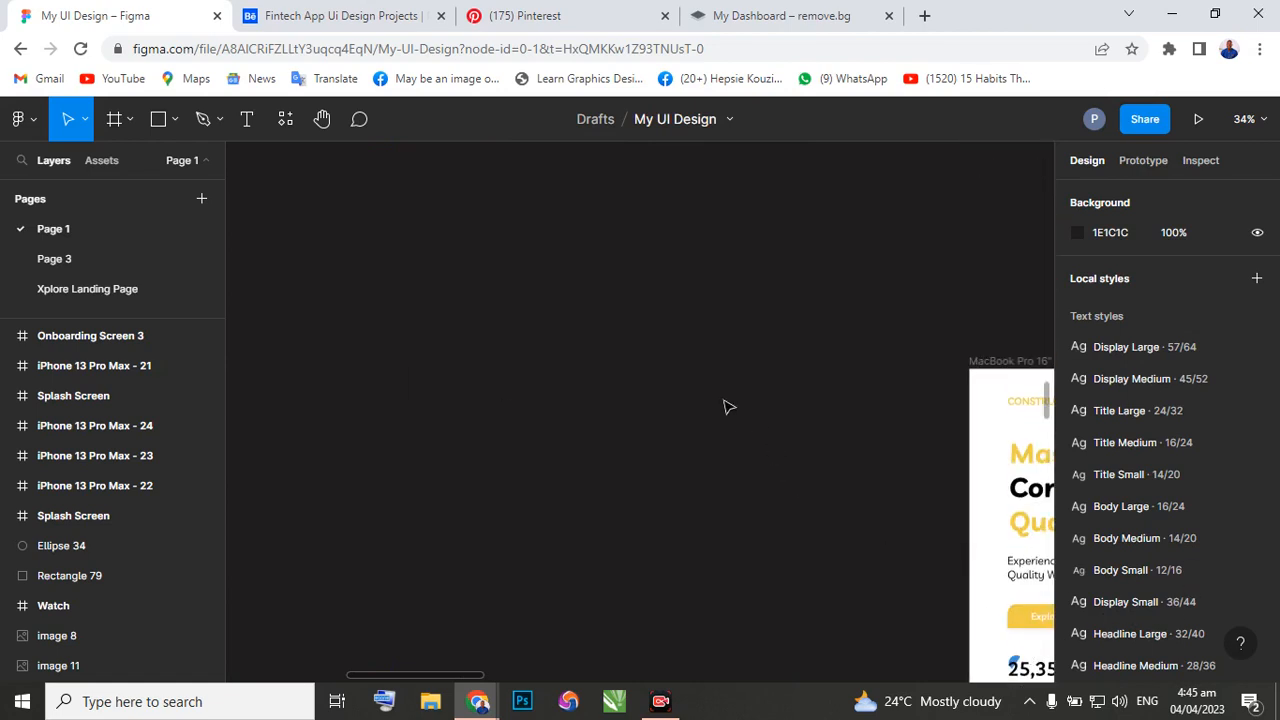
{"action": "scroll", "coordinate": [723, 403], "scroll_direction": "right", "scroll_amount": 5}
{"action": "scroll", "coordinate": [723, 346], "scroll_direction": "up", "scroll_amount": 8}
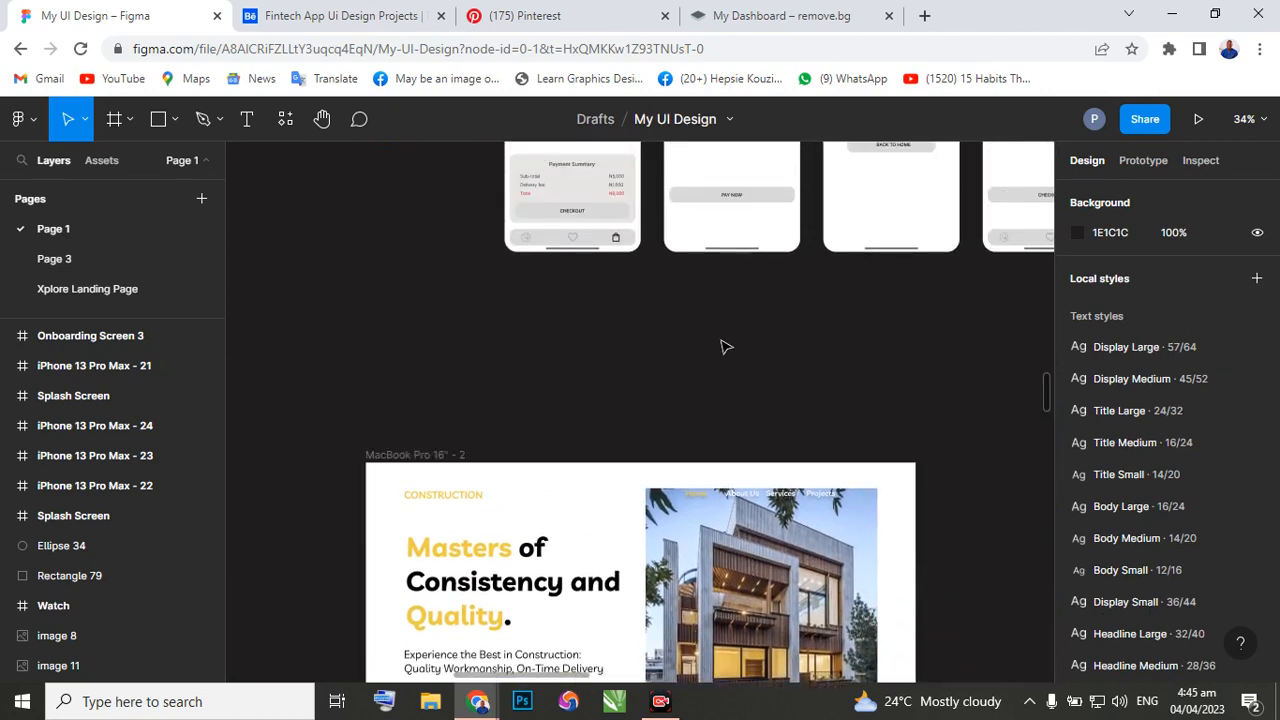
{"action": "scroll", "coordinate": [728, 333], "scroll_direction": "up", "scroll_amount": 5}
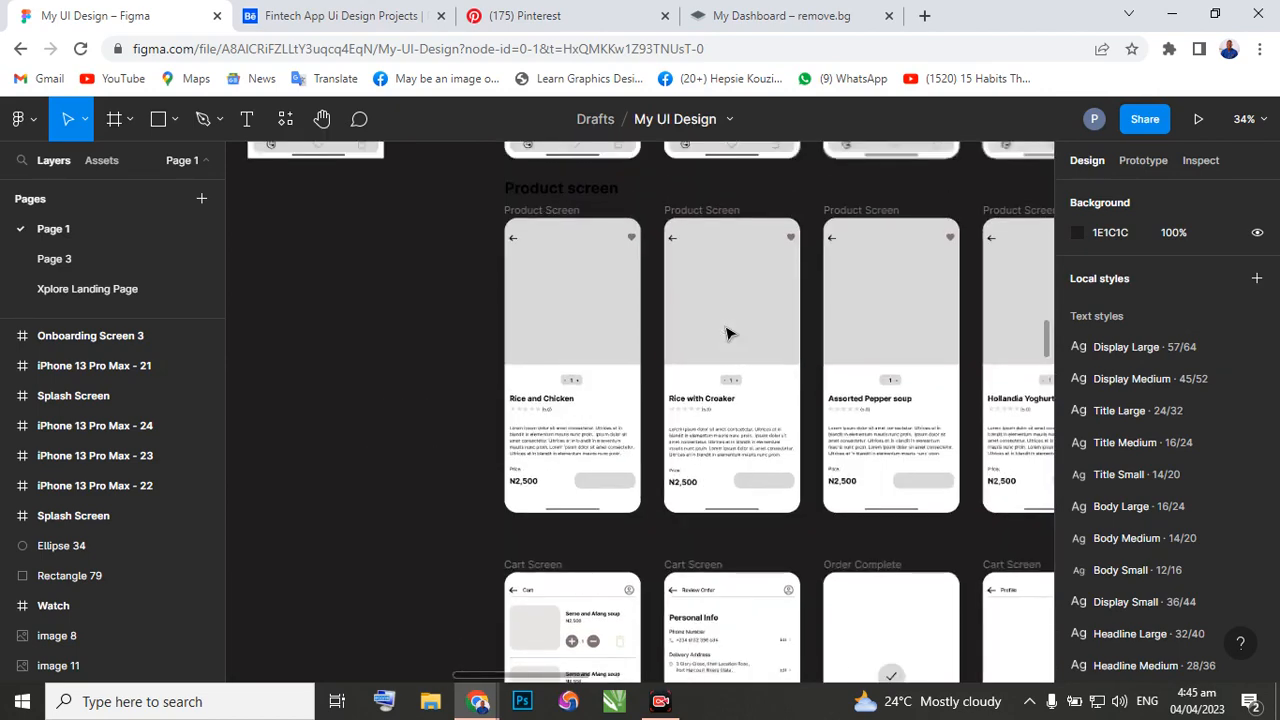
{"action": "scroll", "coordinate": [728, 333], "scroll_direction": "up", "scroll_amount": 10}
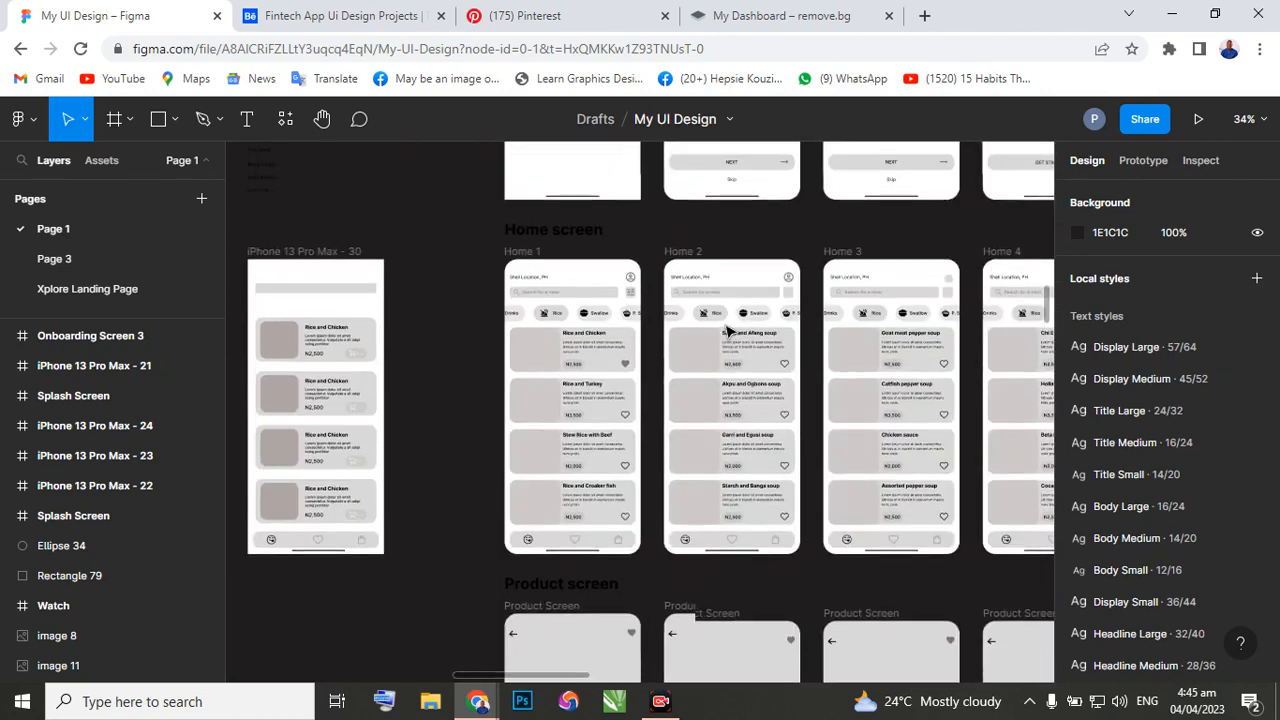
{"action": "scroll", "coordinate": [728, 330], "scroll_direction": "right", "scroll_amount": 3}
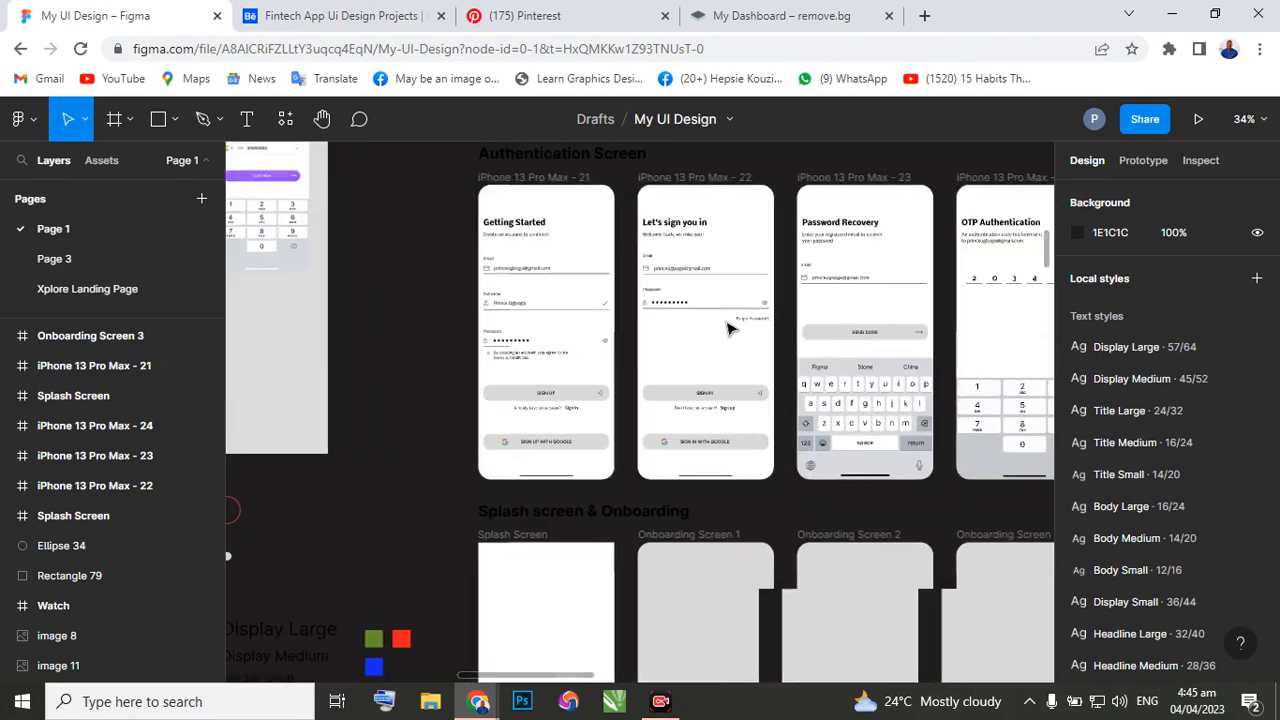
{"action": "scroll", "coordinate": [728, 333], "scroll_direction": "up", "scroll_amount": 8}
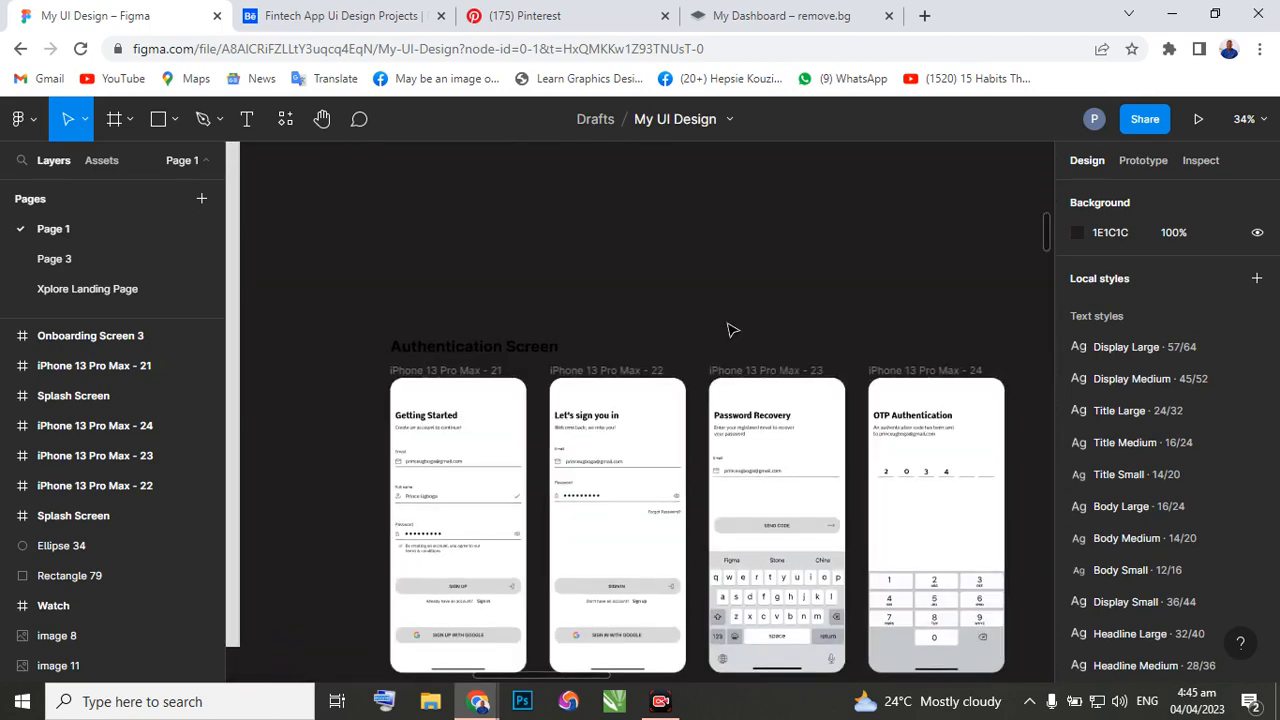
Find the coloured Tasty Crib version of the Splash screen & Onboarding row.
{"action": "scroll", "coordinate": [730, 335], "scroll_direction": "down", "scroll_amount": 4}
{"action": "scroll", "coordinate": [728, 336], "scroll_direction": "down", "scroll_amount": 4}
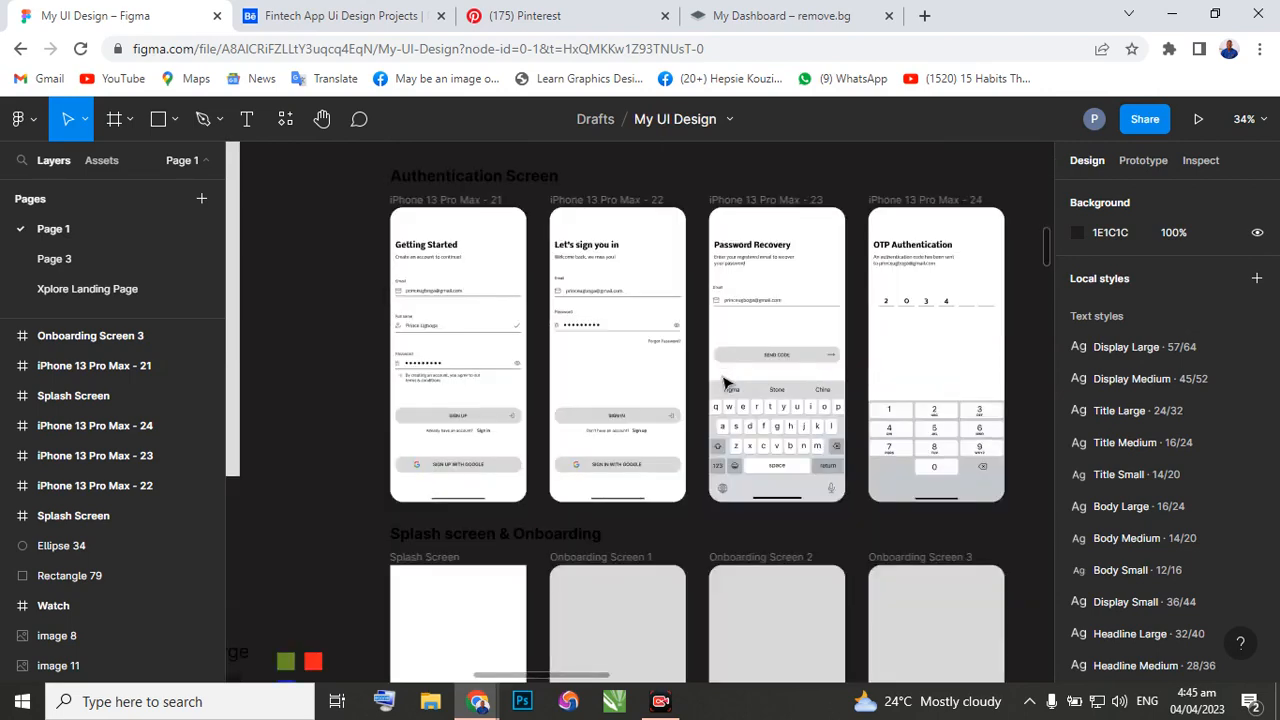
{"action": "scroll", "coordinate": [623, 398], "scroll_direction": "left", "scroll_amount": 10}
{"action": "scroll", "coordinate": [616, 385], "scroll_direction": "left", "scroll_amount": 10}
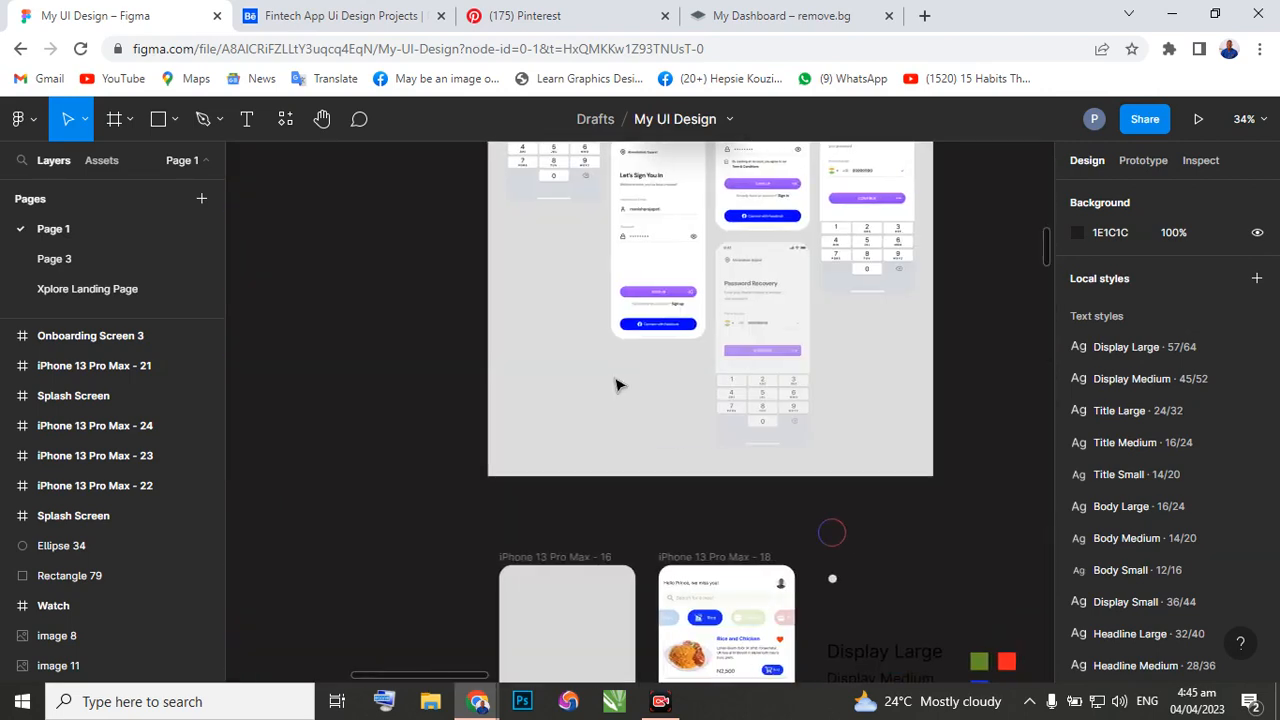
{"action": "scroll", "coordinate": [616, 383], "scroll_direction": "left", "scroll_amount": 5}
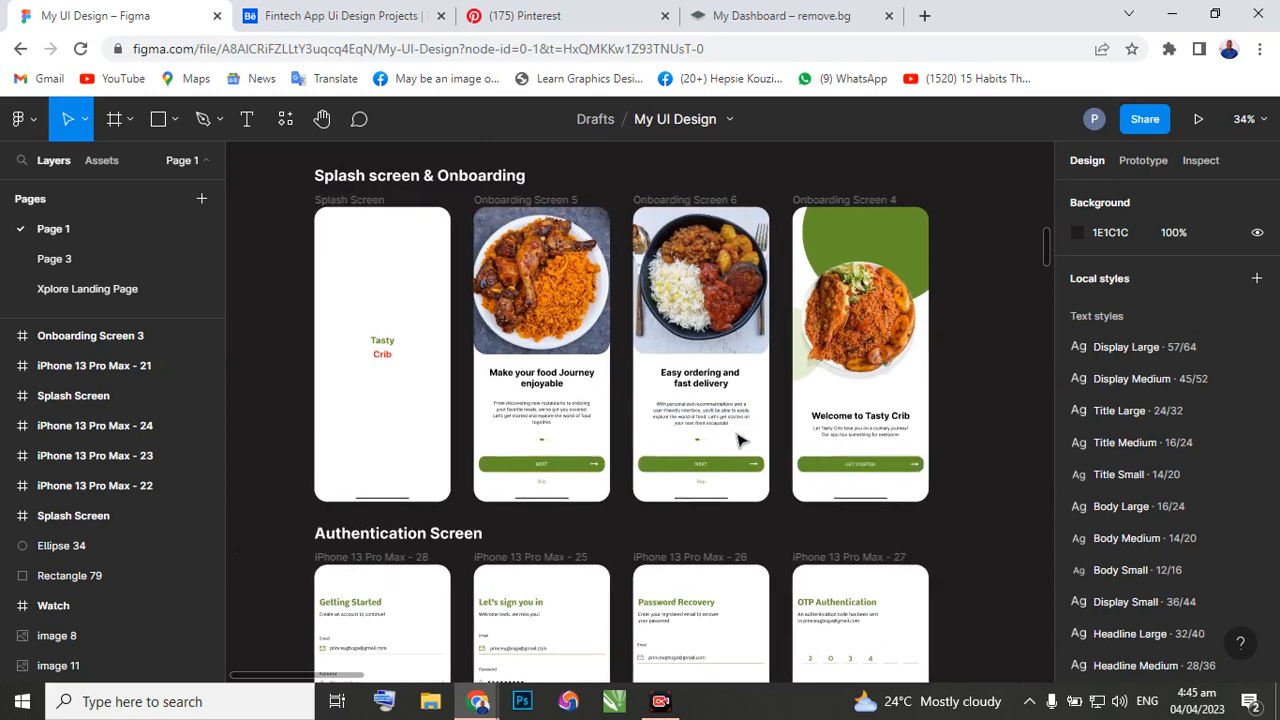
Review the coloured Tasty Crib splash, onboarding, authentication and home screens down to the Product screen row.
{"action": "scroll", "coordinate": [560, 423], "scroll_direction": "down", "scroll_amount": 1}
{"action": "scroll", "coordinate": [560, 423], "scroll_direction": "down", "scroll_amount": 1}
{"action": "left_click", "coordinate": [387, 177]}
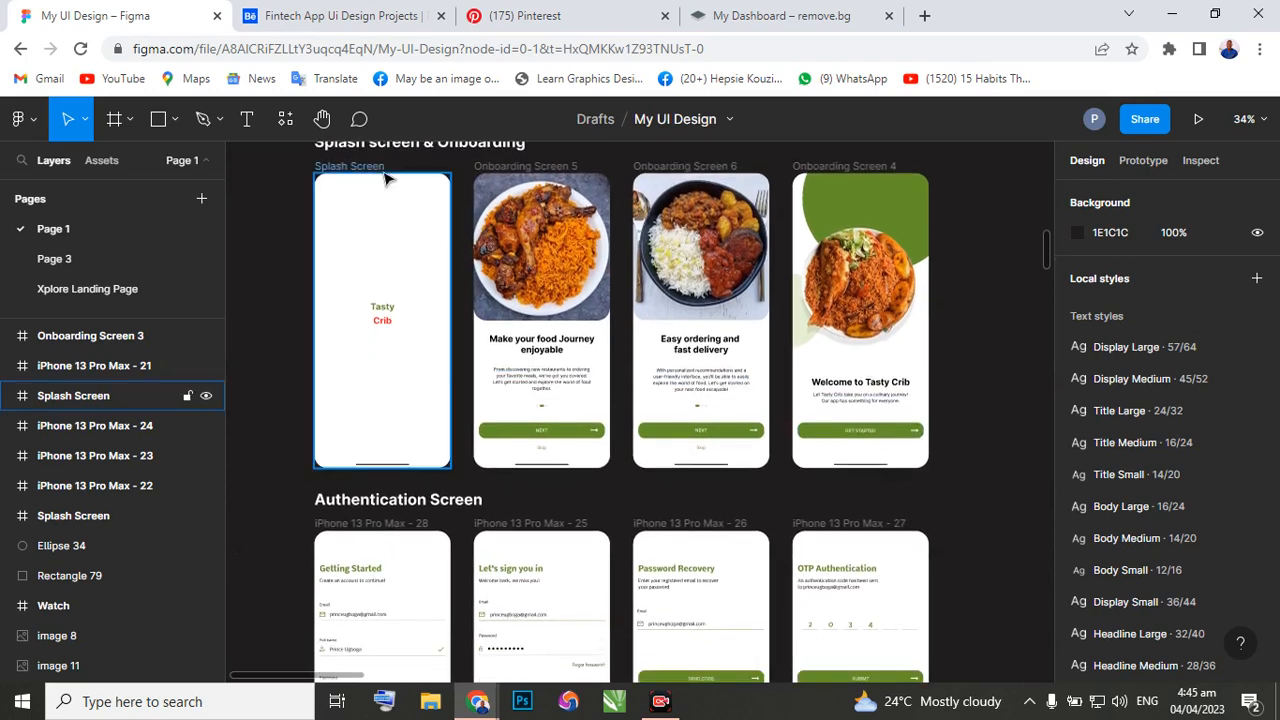
{"action": "scroll", "coordinate": [1033, 668], "scroll_direction": "down", "scroll_amount": 5}
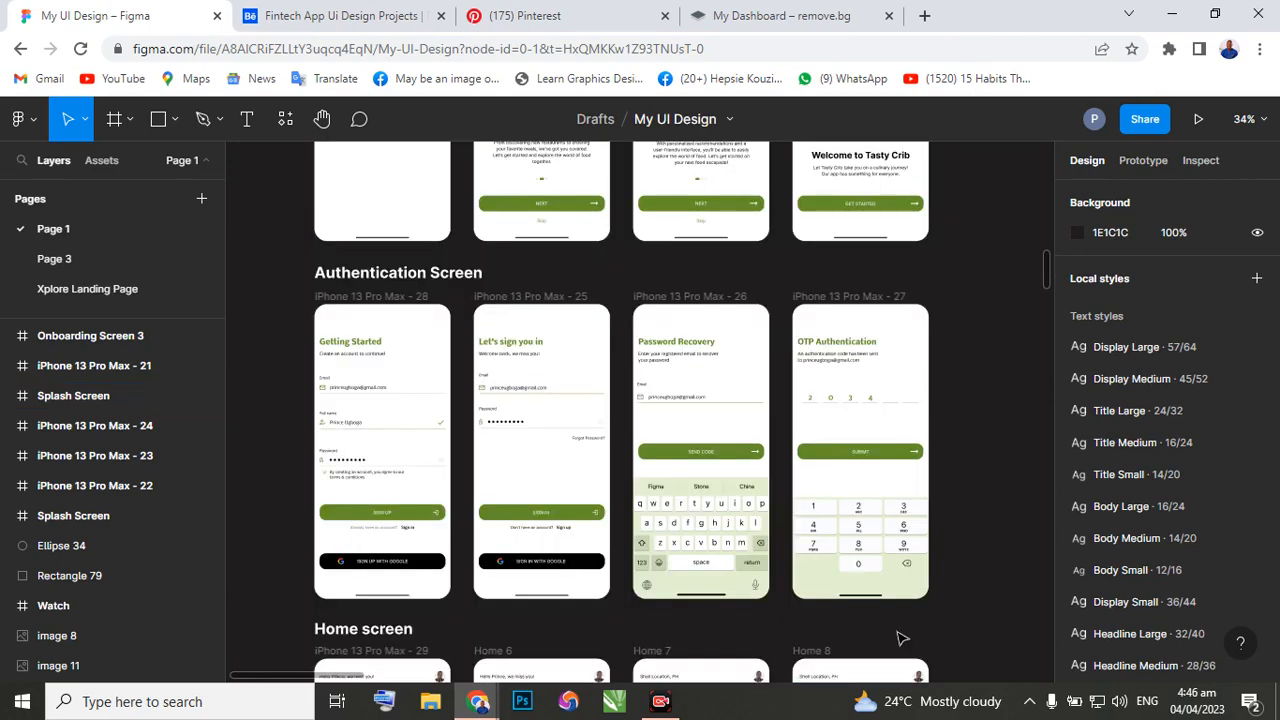
{"action": "scroll", "coordinate": [450, 400], "scroll_direction": "up", "scroll_amount": 1}
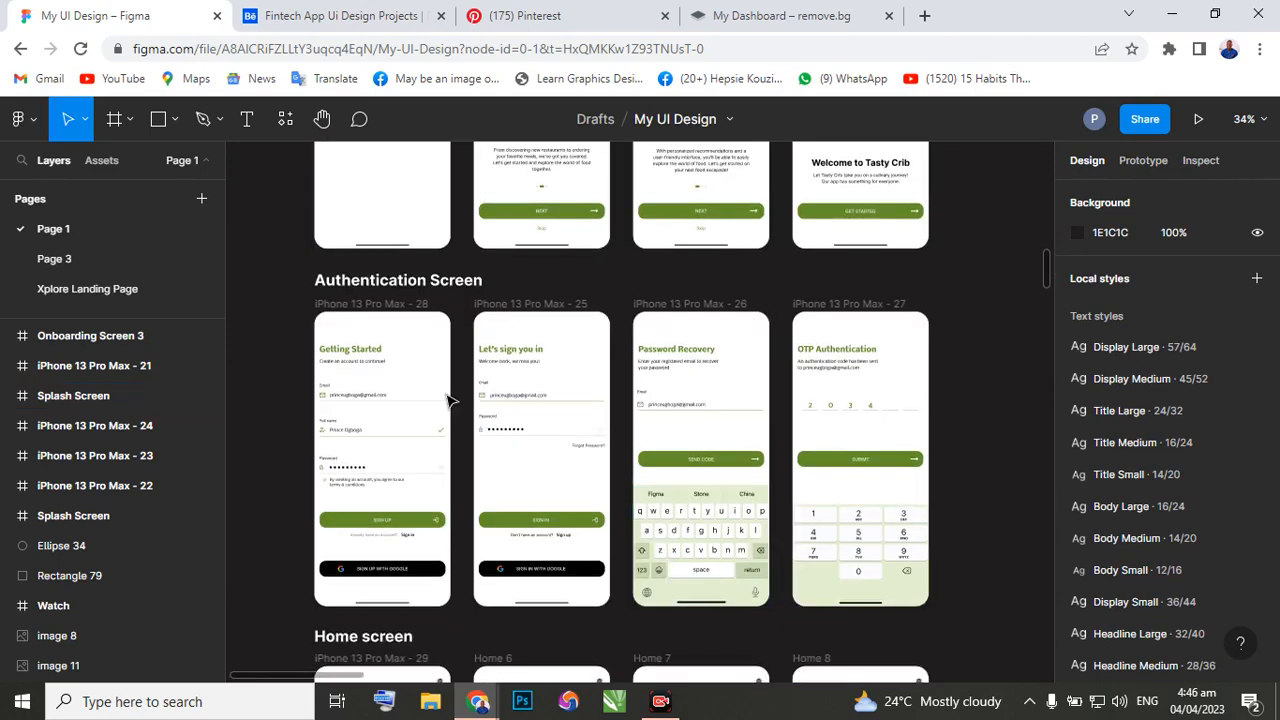
{"action": "scroll", "coordinate": [450, 400], "scroll_direction": "down", "scroll_amount": 2}
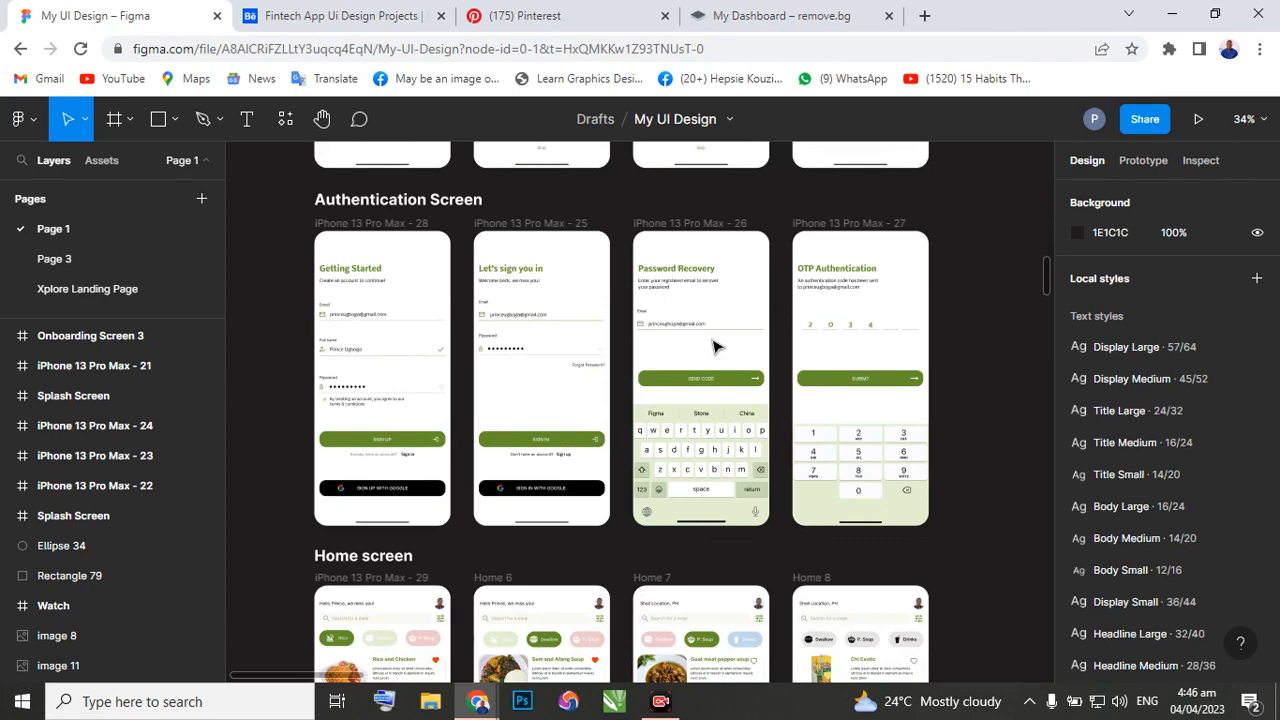
{"action": "scroll", "coordinate": [560, 380], "scroll_direction": "down", "scroll_amount": 2}
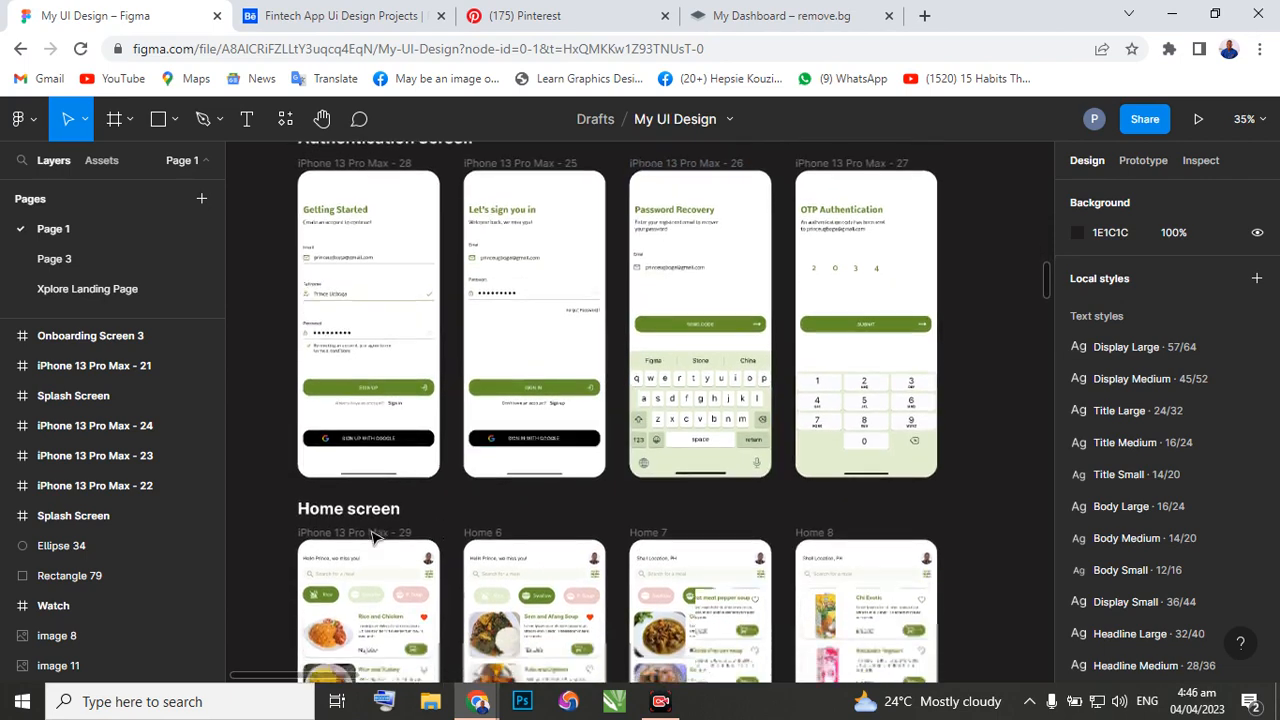
{"action": "scroll", "coordinate": [370, 515], "scroll_direction": "down", "scroll_amount": 10}
{"action": "scroll", "coordinate": [345, 400], "scroll_direction": "up", "scroll_amount": 5}
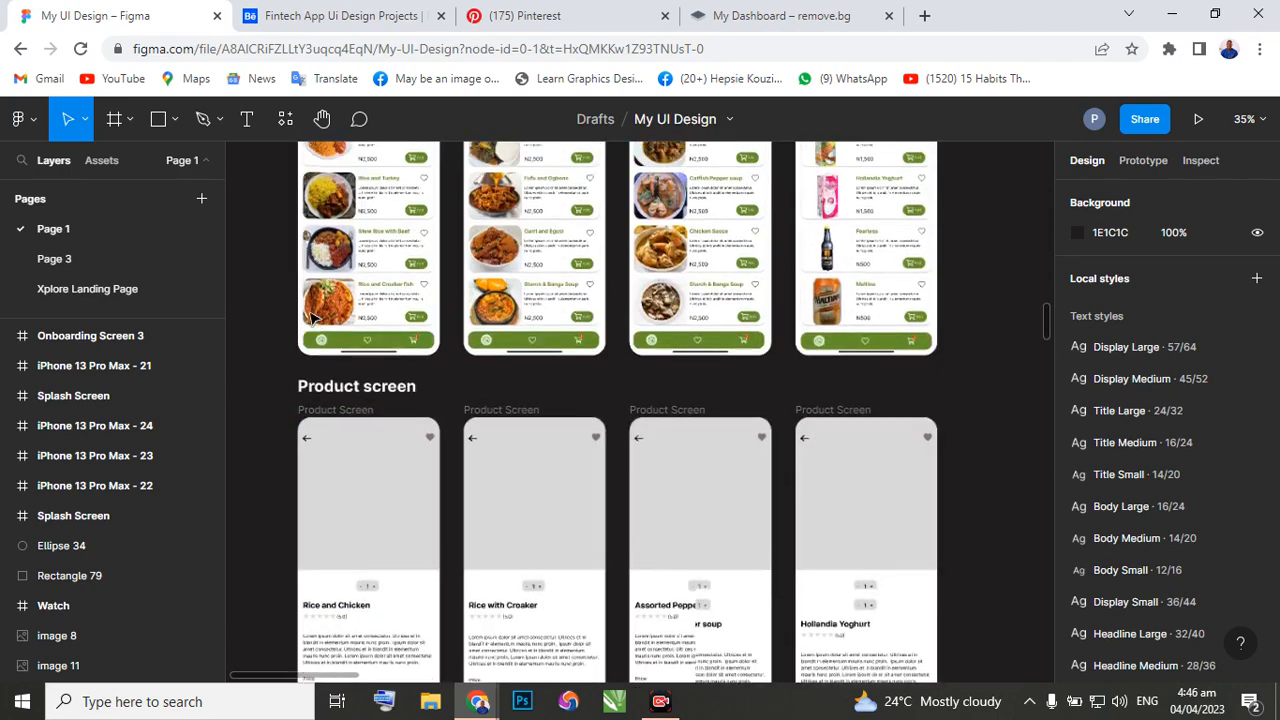
Set the corner radius of the first Home screen frame, iPhone 13 Pro Max - 29, to 0.
{"action": "scroll", "coordinate": [290, 328], "scroll_direction": "up", "scroll_amount": 3}
{"action": "scroll", "coordinate": [290, 326], "scroll_direction": "up", "scroll_amount": 6}
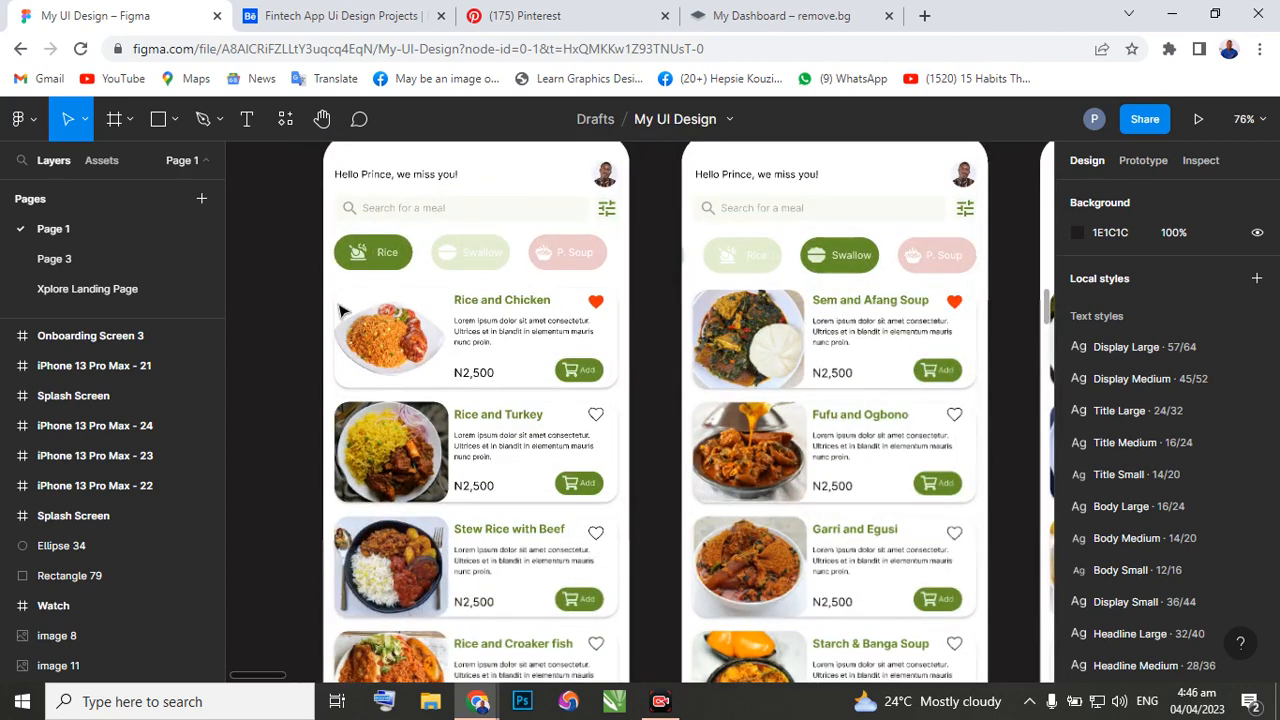
{"action": "scroll", "coordinate": [368, 275], "scroll_direction": "up", "scroll_amount": 2}
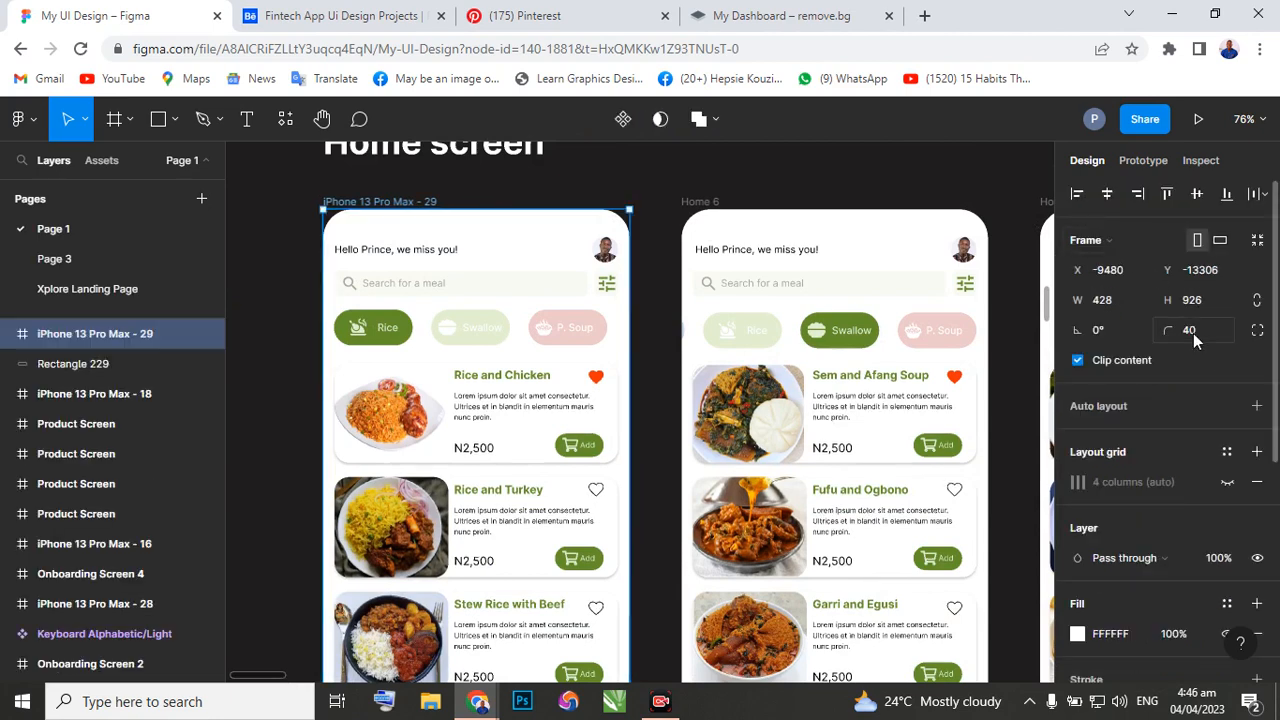
{"action": "left_click", "coordinate": [1193, 333]}
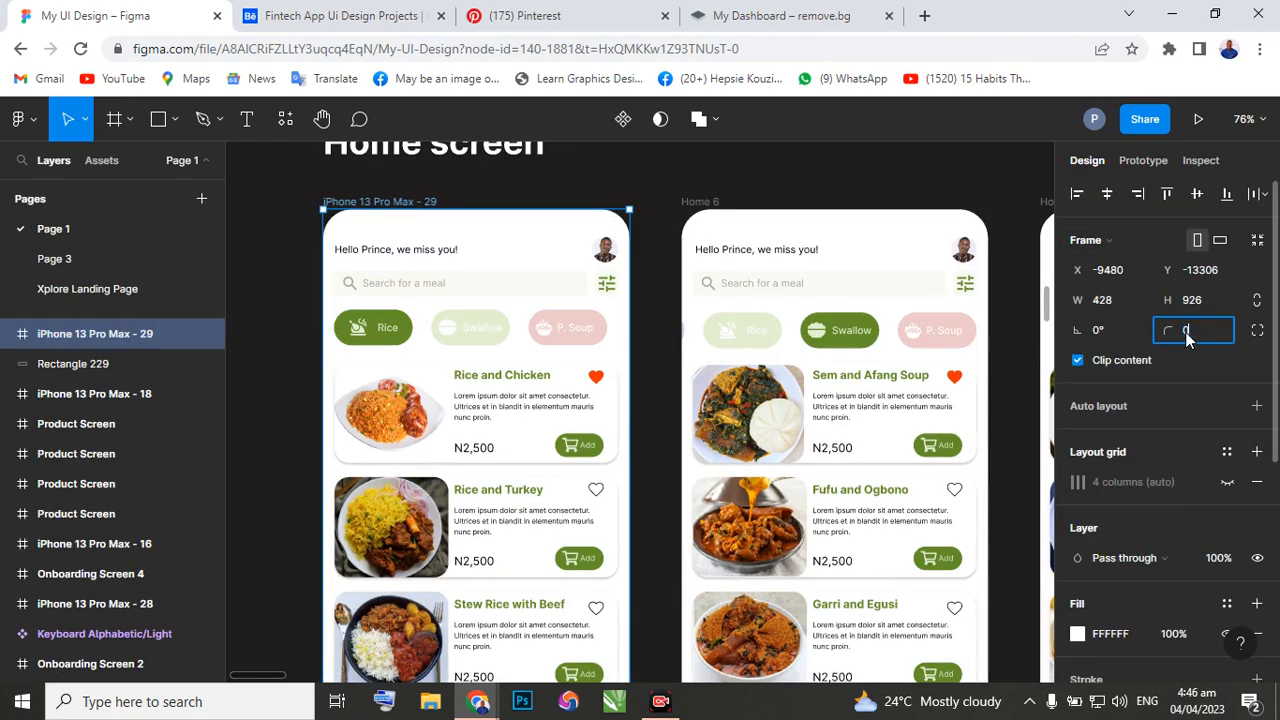
{"action": "key", "text": "Return"}
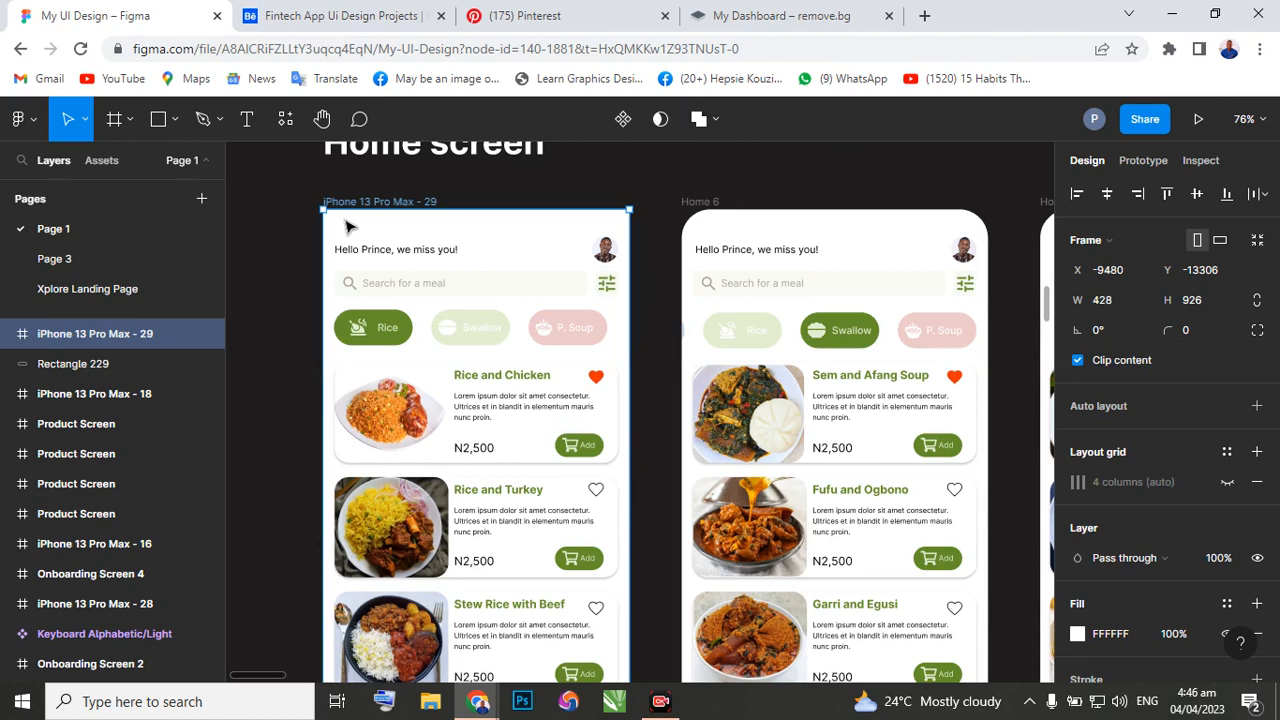
{"action": "left_click", "coordinate": [295, 224]}
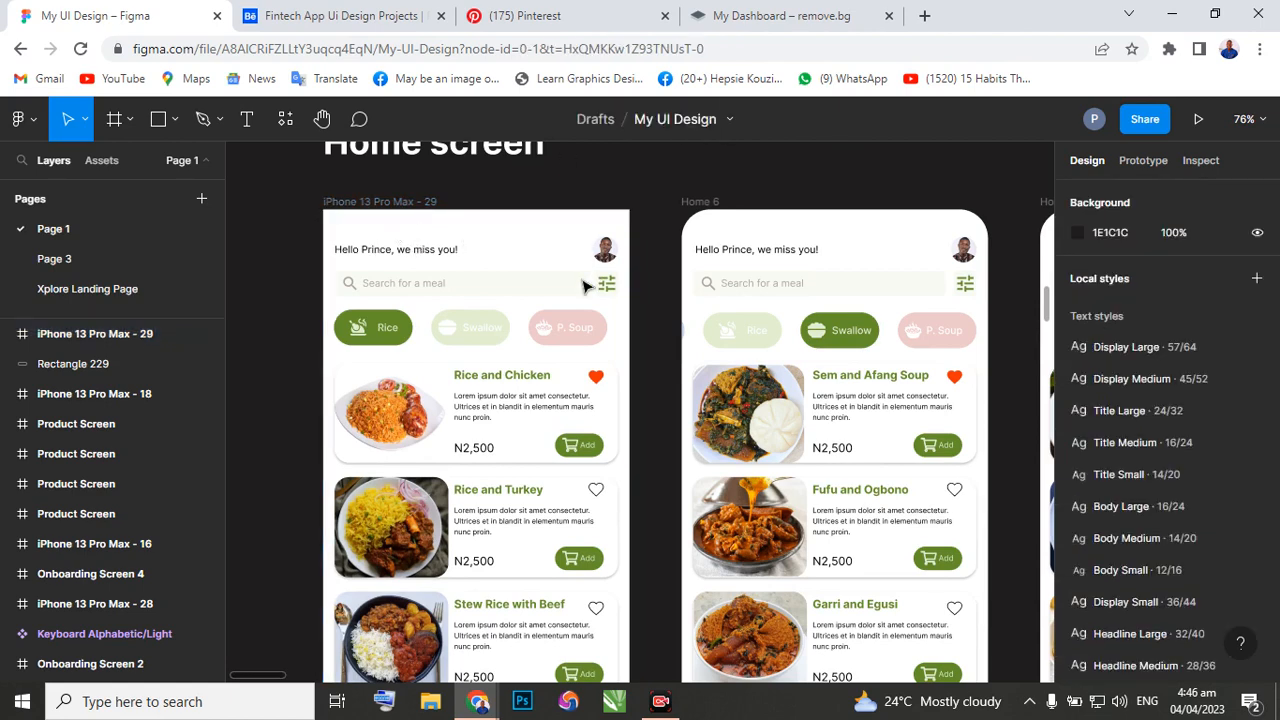
{"action": "scroll", "coordinate": [680, 288], "scroll_direction": "down", "scroll_amount": 1, "text": "ctrl"}
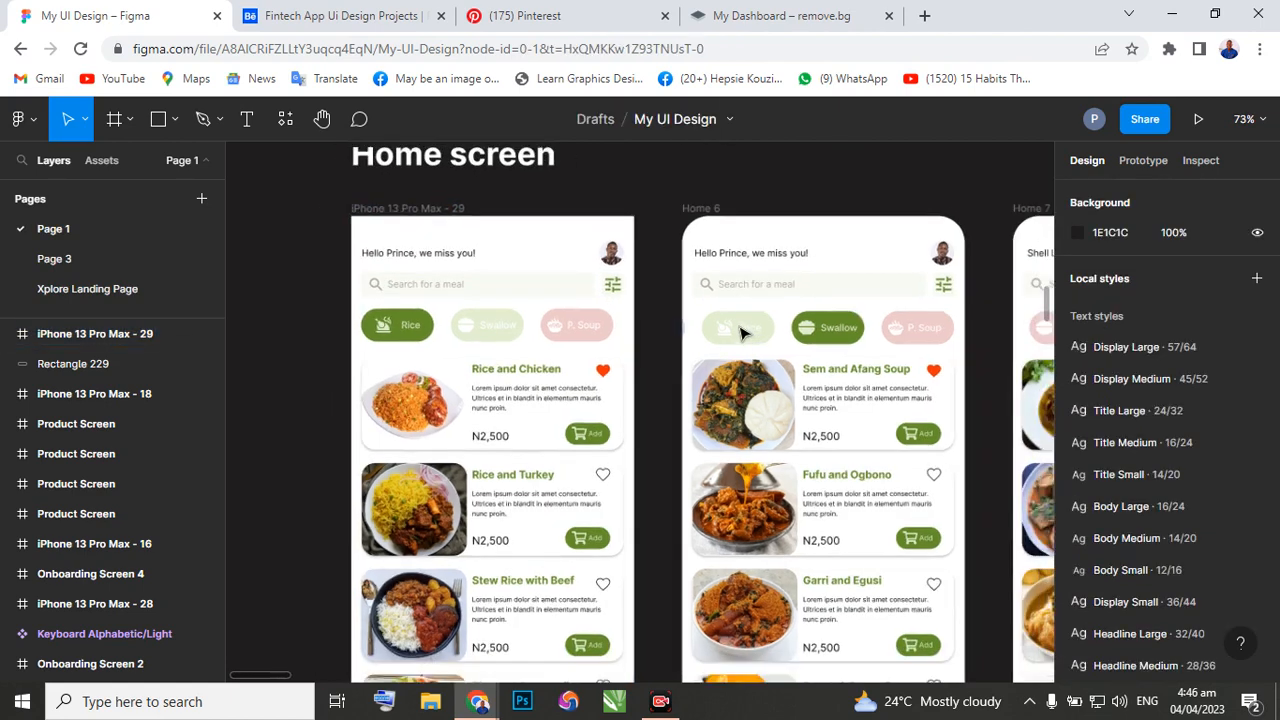
{"action": "scroll", "coordinate": [666, 349], "scroll_direction": "down", "scroll_amount": 3, "text": "ctrl"}
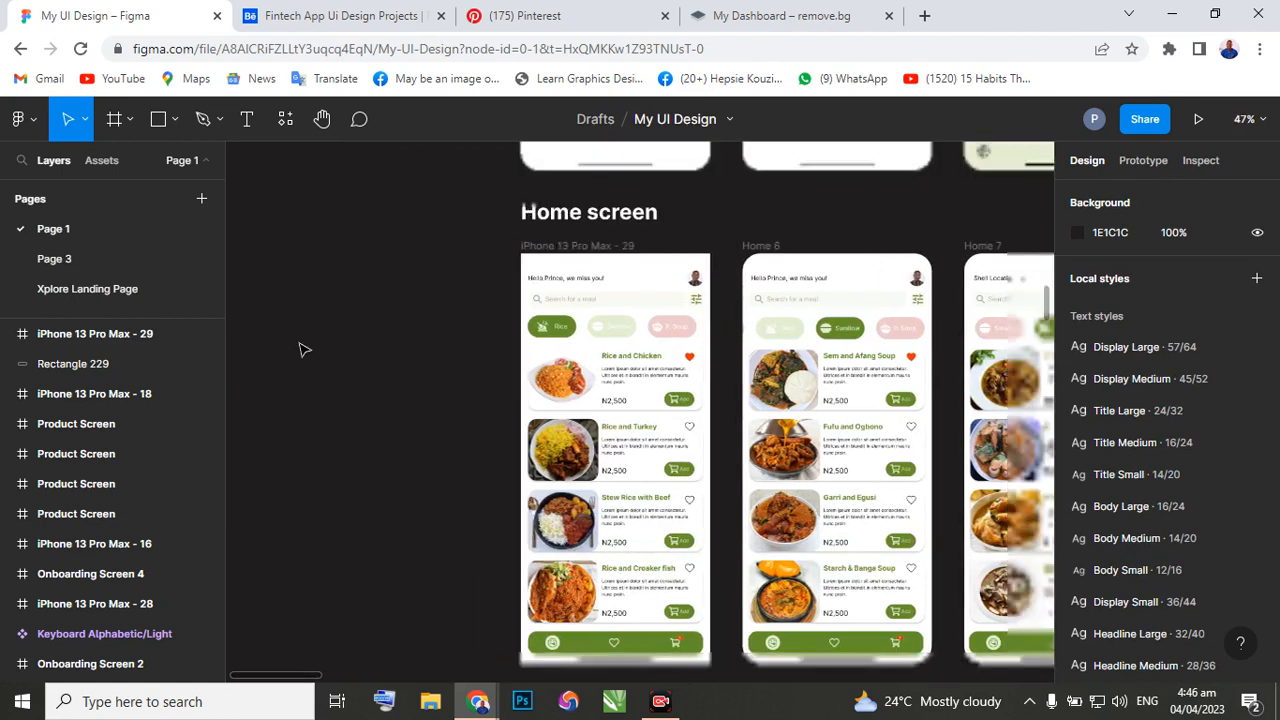
{"action": "right_click", "coordinate": [299, 339]}
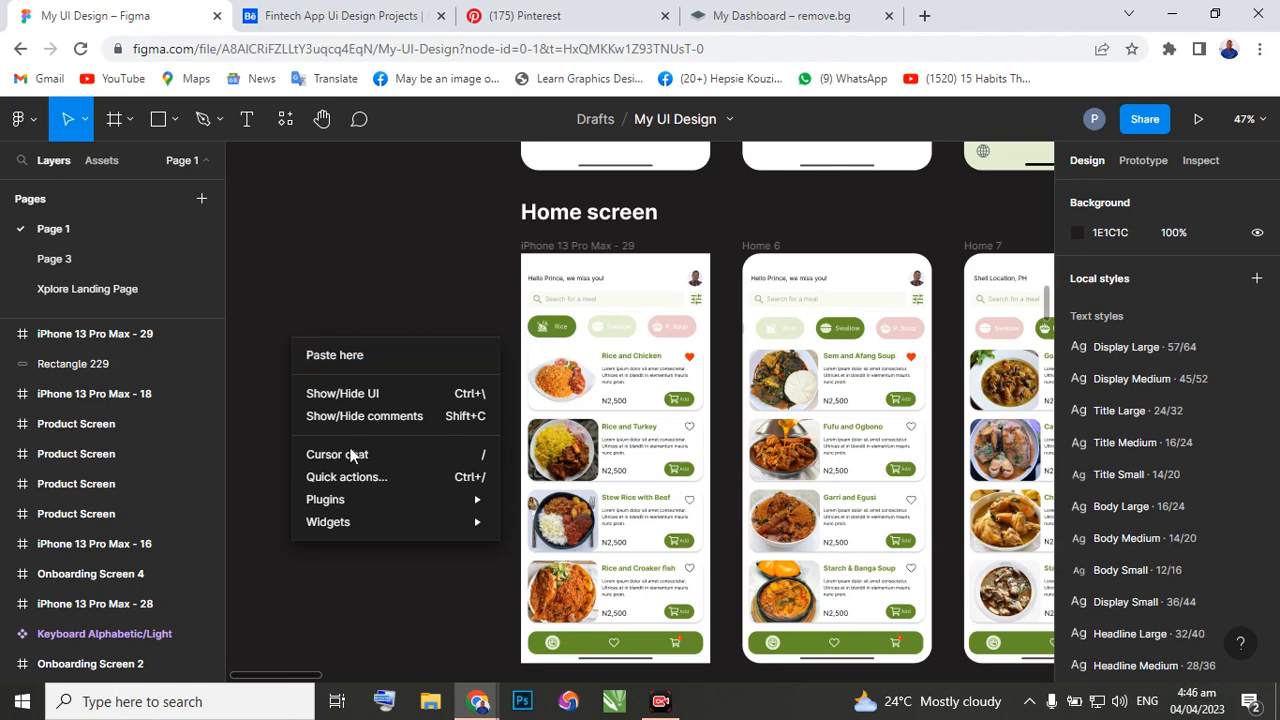
{"action": "mouse_move", "coordinate": [338, 515]}
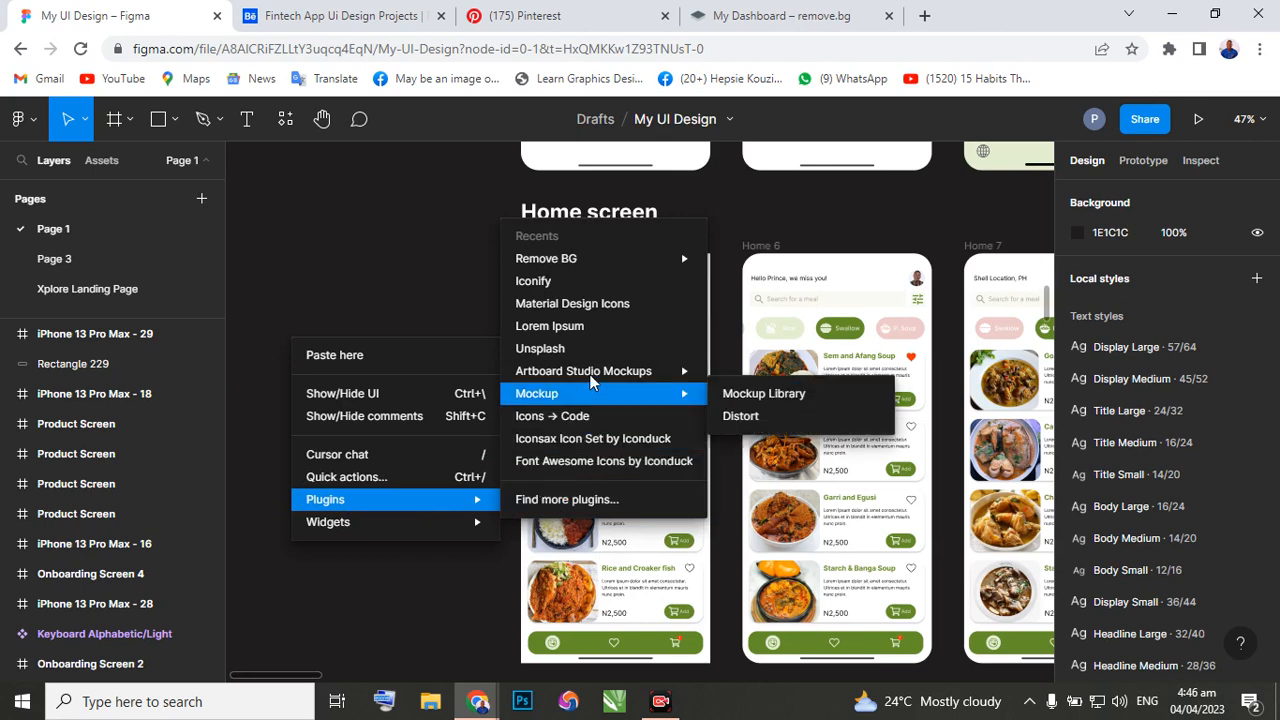
{"action": "mouse_move", "coordinate": [598, 378]}
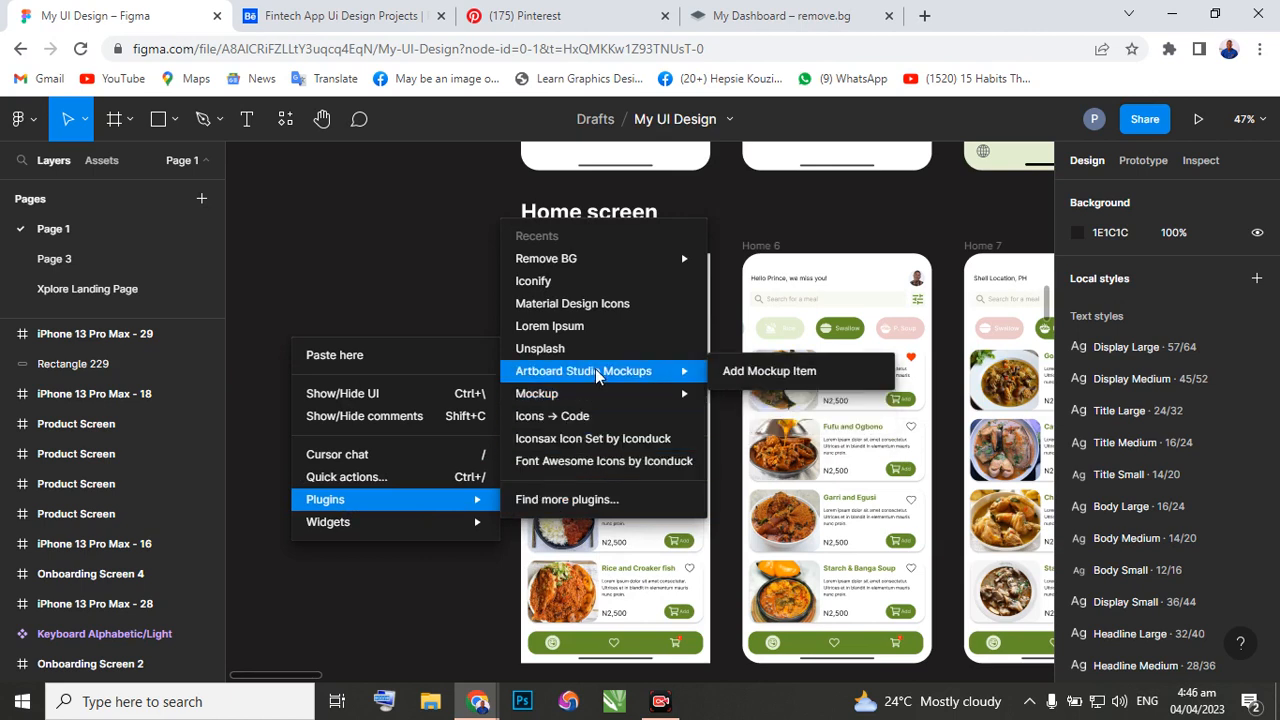
{"action": "left_click", "coordinate": [755, 376]}
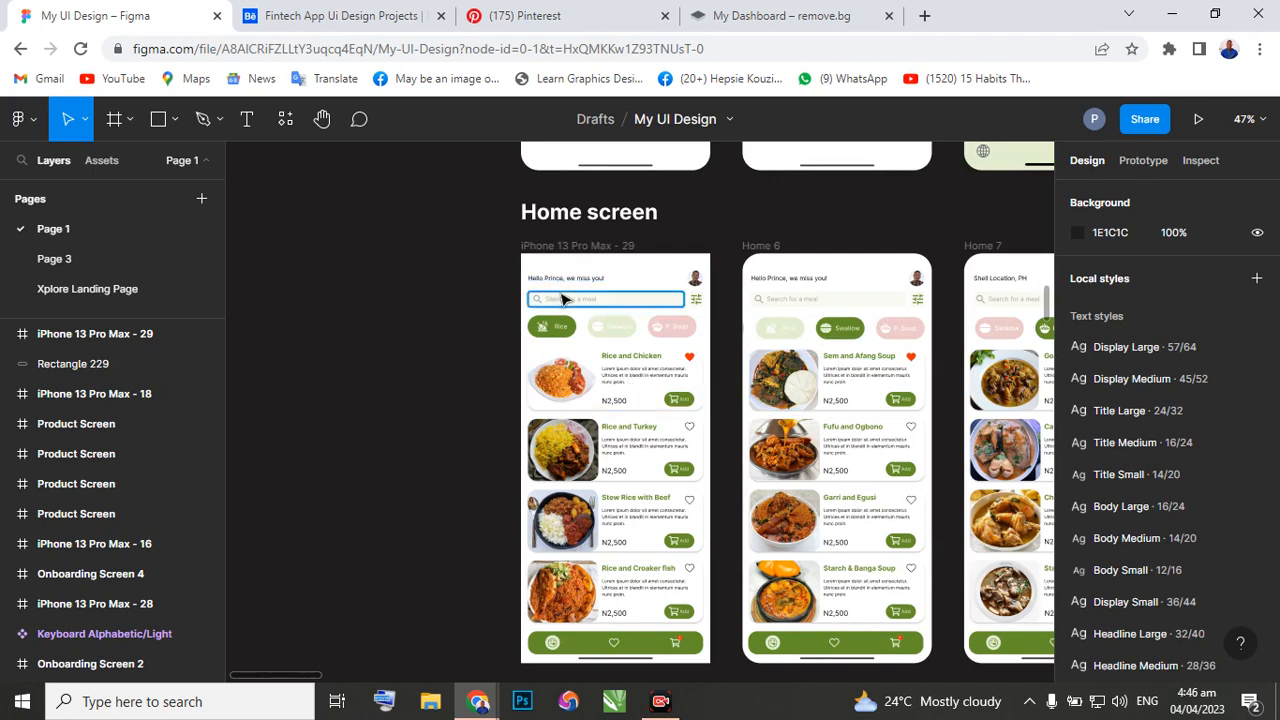
{"action": "left_click", "coordinate": [541, 249]}
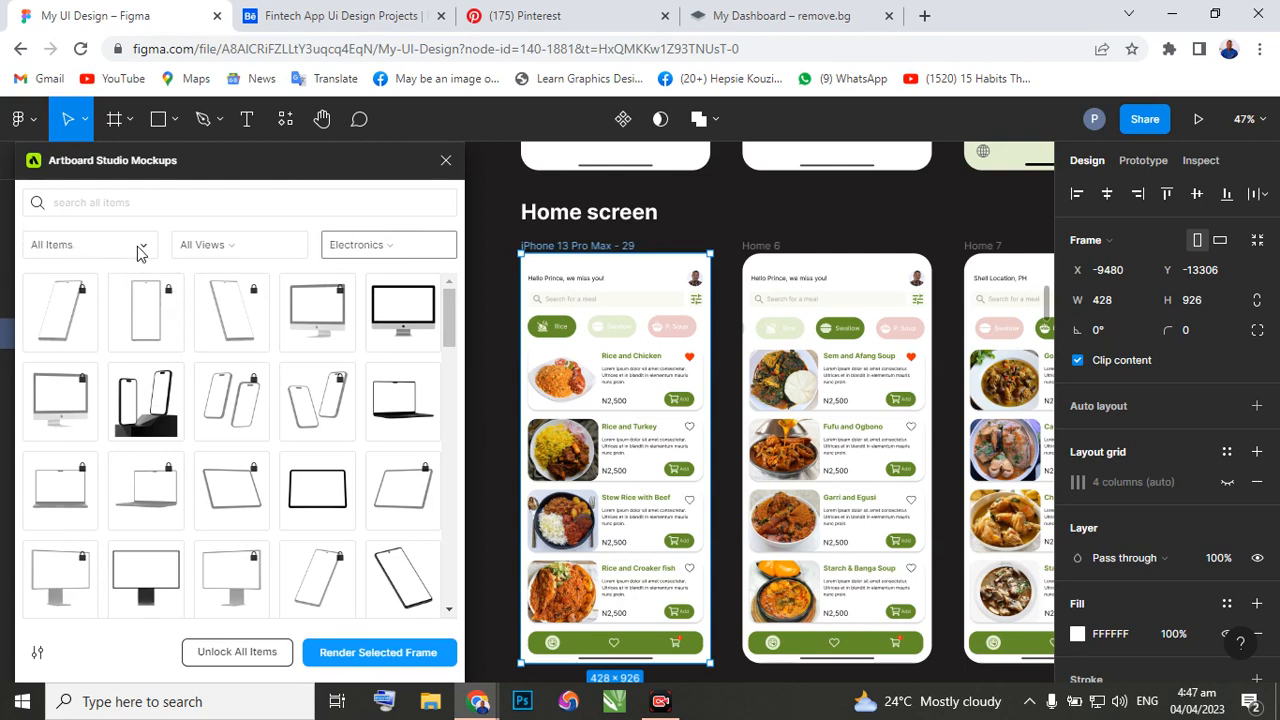
{"action": "left_click", "coordinate": [143, 252]}
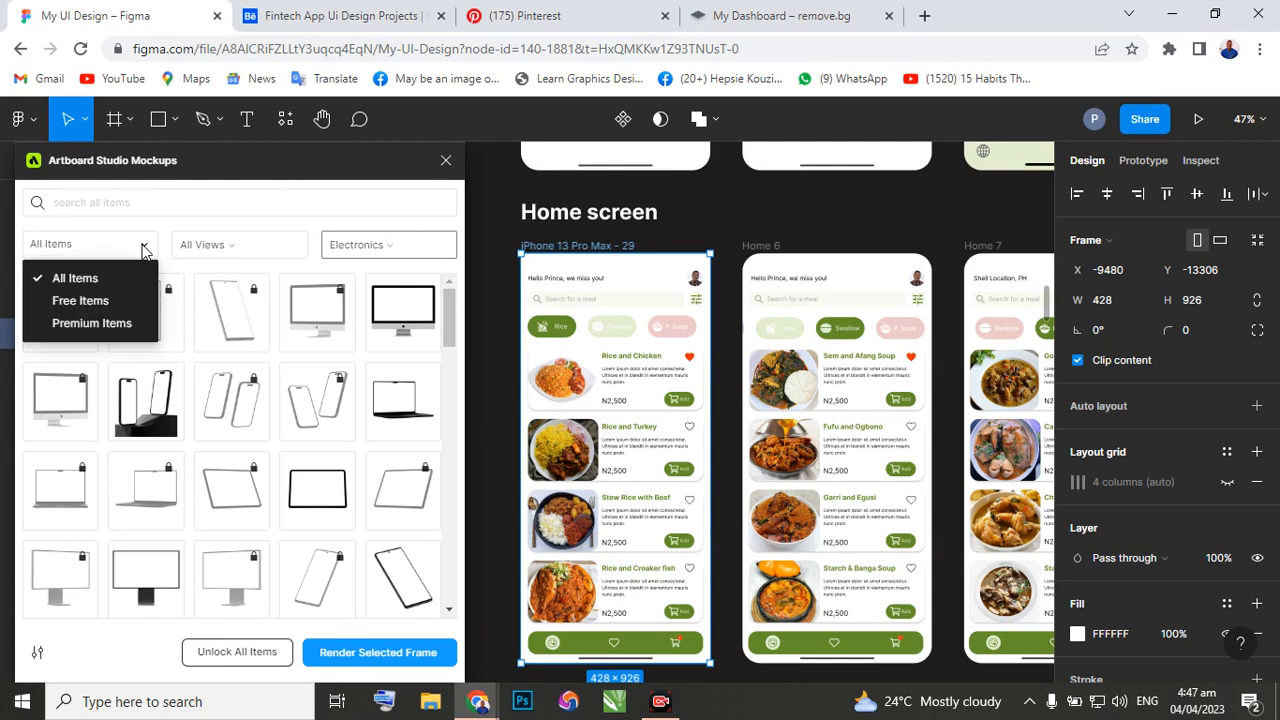
{"action": "left_click", "coordinate": [77, 300]}
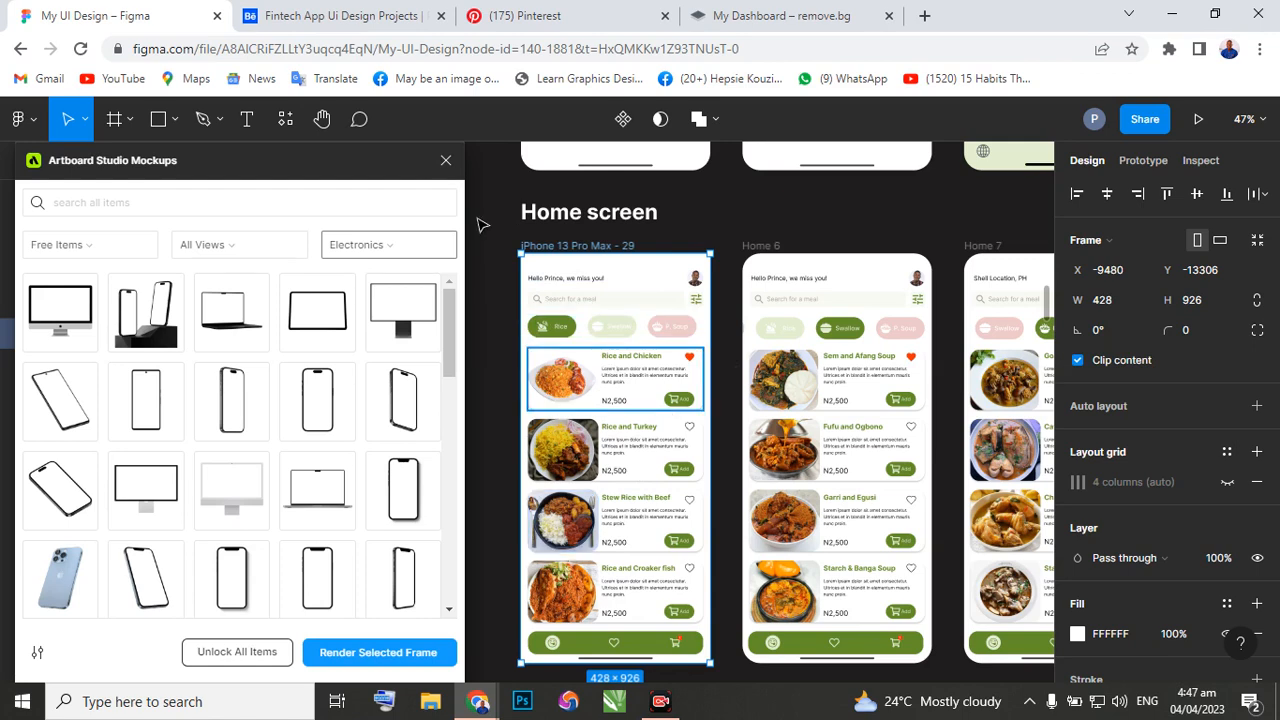
{"action": "left_click", "coordinate": [446, 163]}
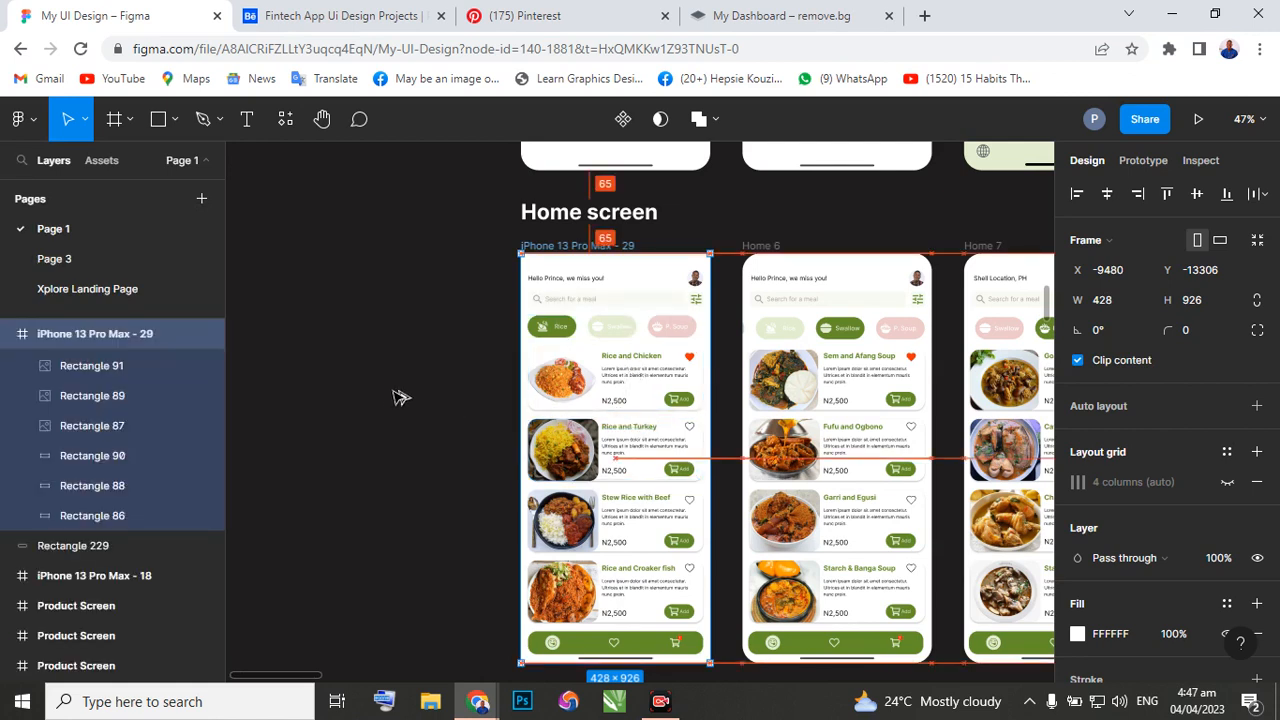
Duplicate the square-cornered Home screen frame into the empty space left of the original and rename the copy "Mockup design".
{"action": "left_click_drag", "start_coordinate": [394, 391], "coordinate": [361, 395]}
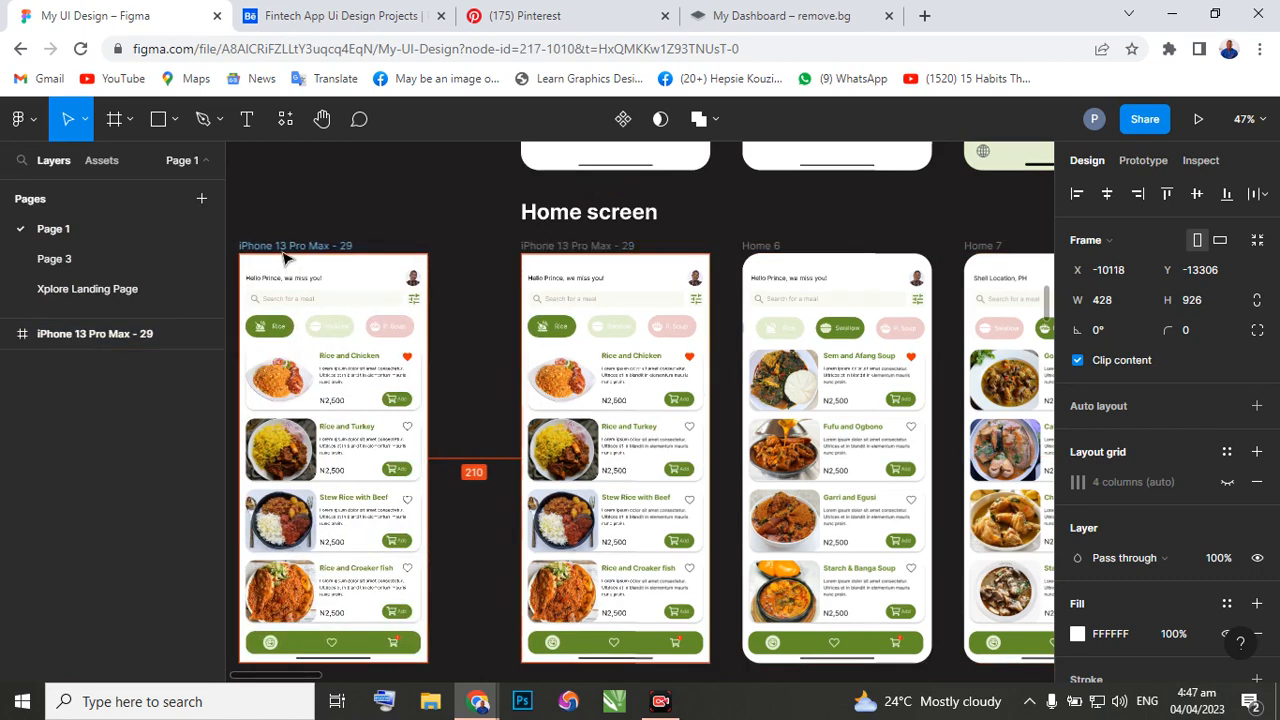
{"action": "left_click", "coordinate": [287, 250]}
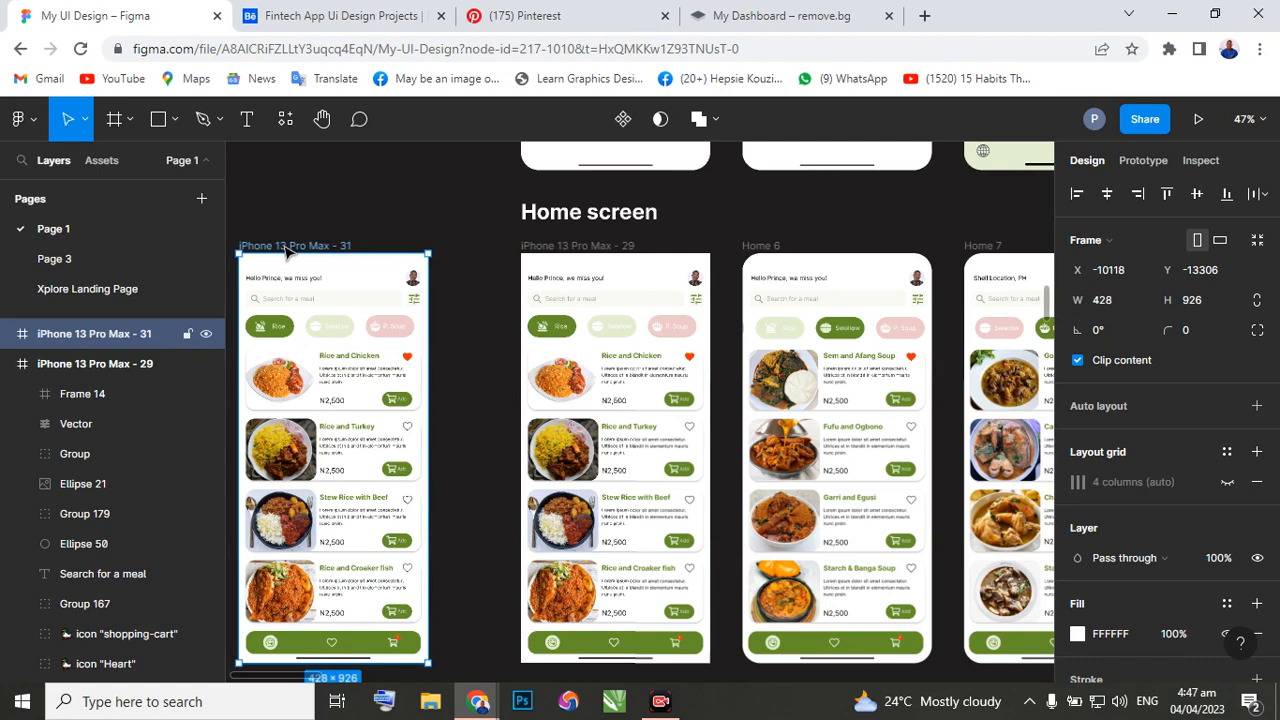
{"action": "double_click", "coordinate": [287, 247]}
{"action": "type", "text": "M"}
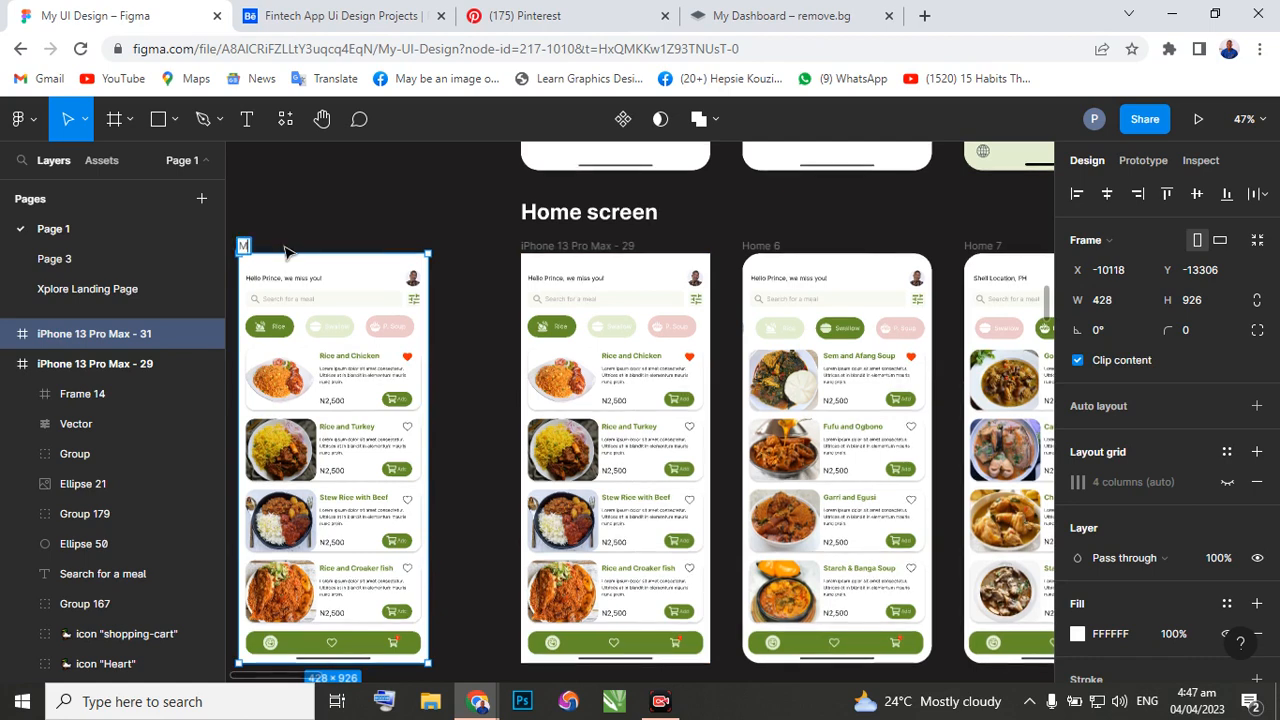
{"action": "type", "text": "ockup"}
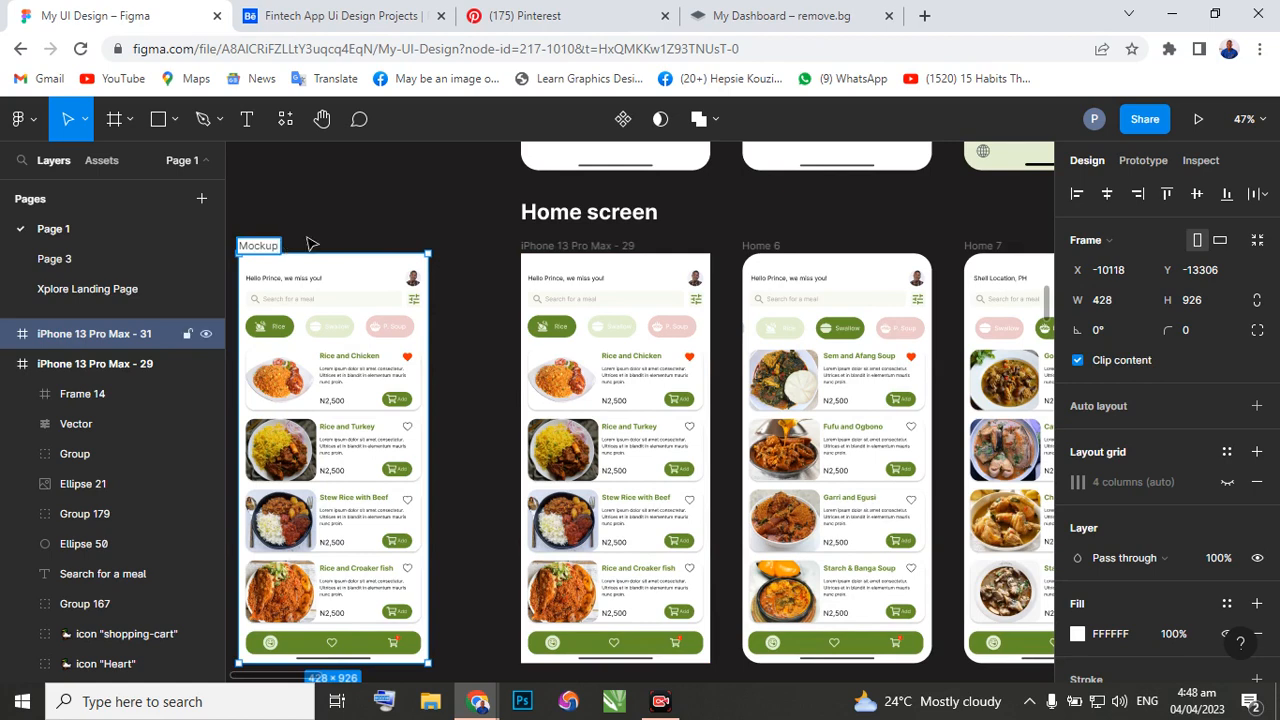
{"action": "type", "text": " design"}
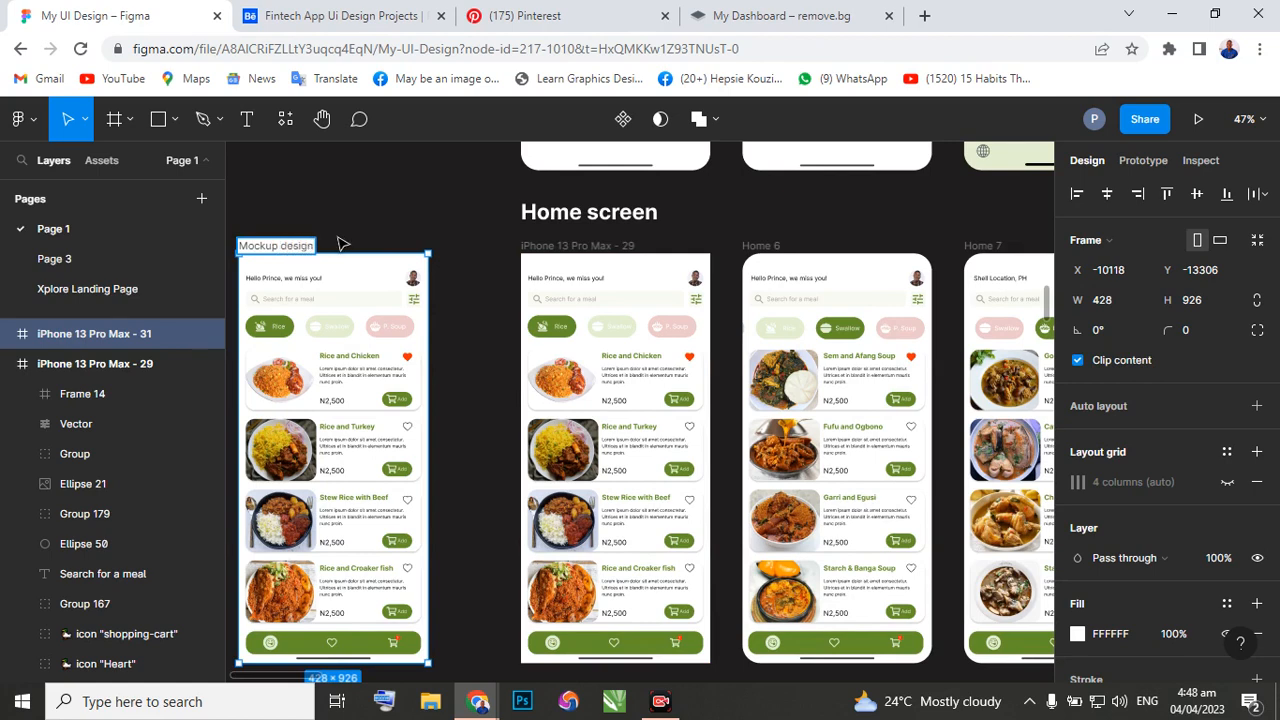
{"action": "left_click", "coordinate": [353, 309]}
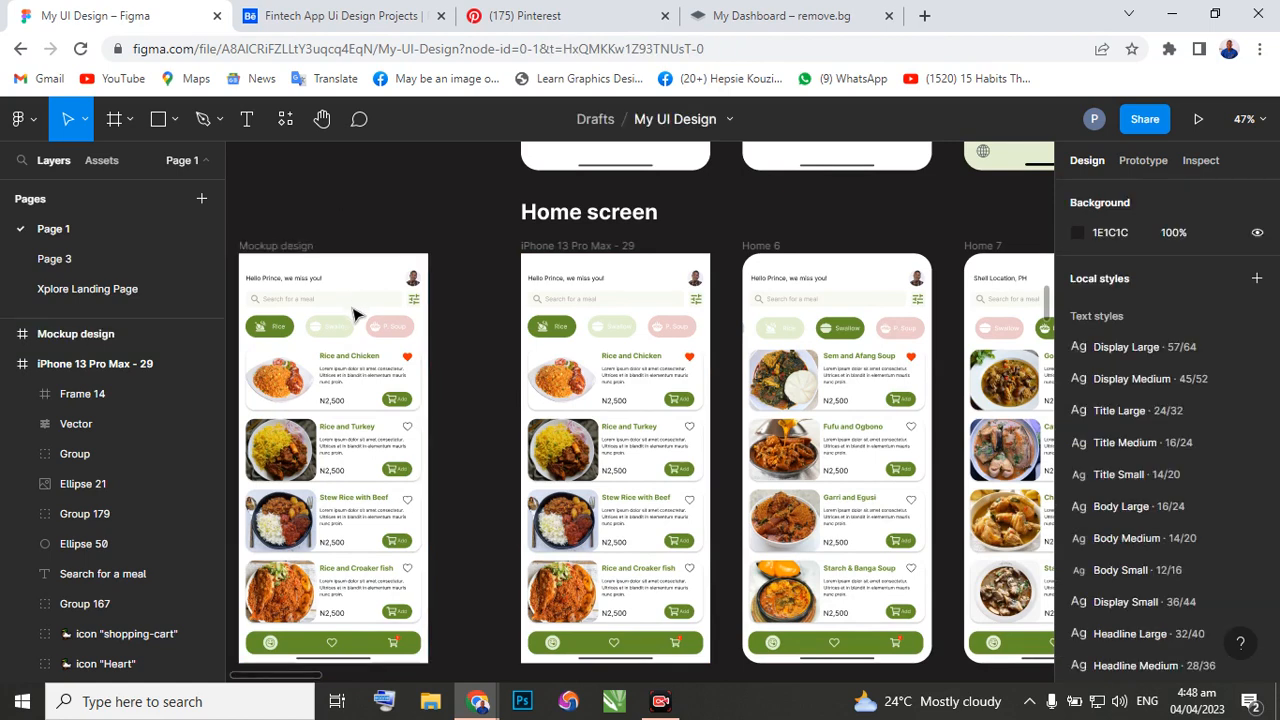
Run Add Mockup Item from Artboard Studio Mockups on the Mockup design frame, keeping empty canvas beside the frame in view.
{"action": "scroll", "coordinate": [333, 318], "scroll_direction": "left", "scroll_amount": 5}
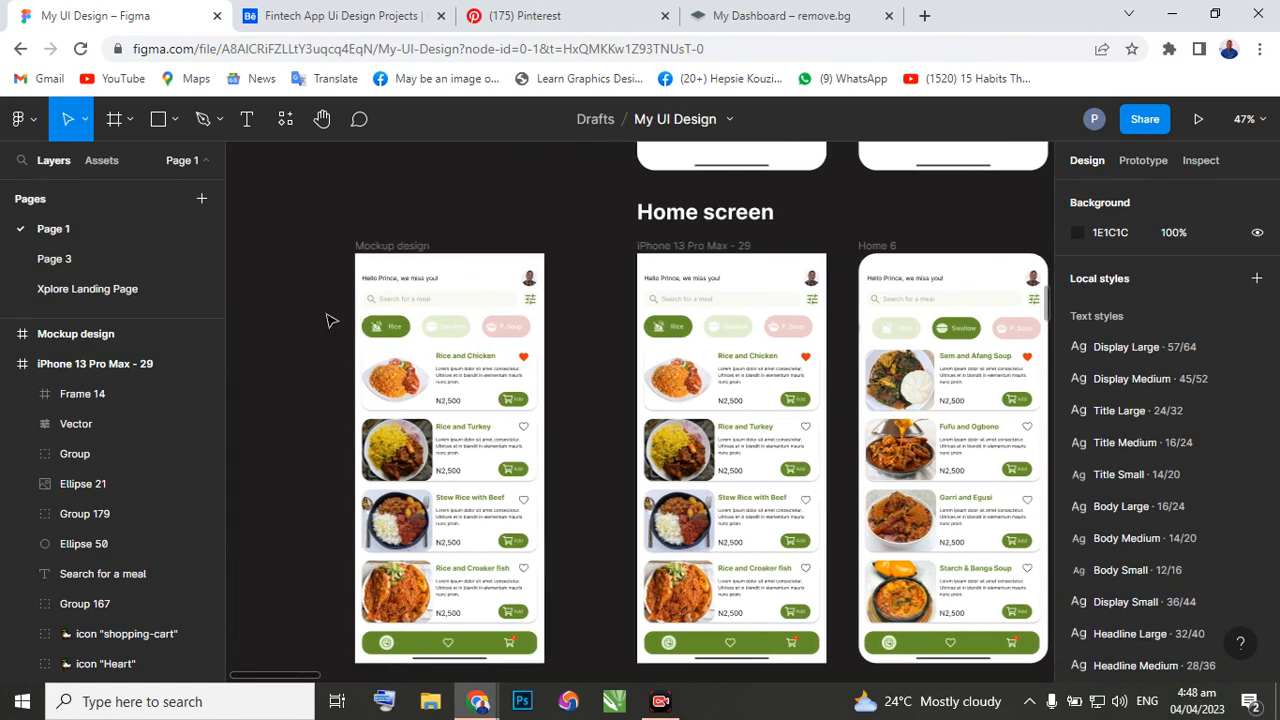
{"action": "scroll", "coordinate": [330, 318], "scroll_direction": "down", "scroll_amount": 1}
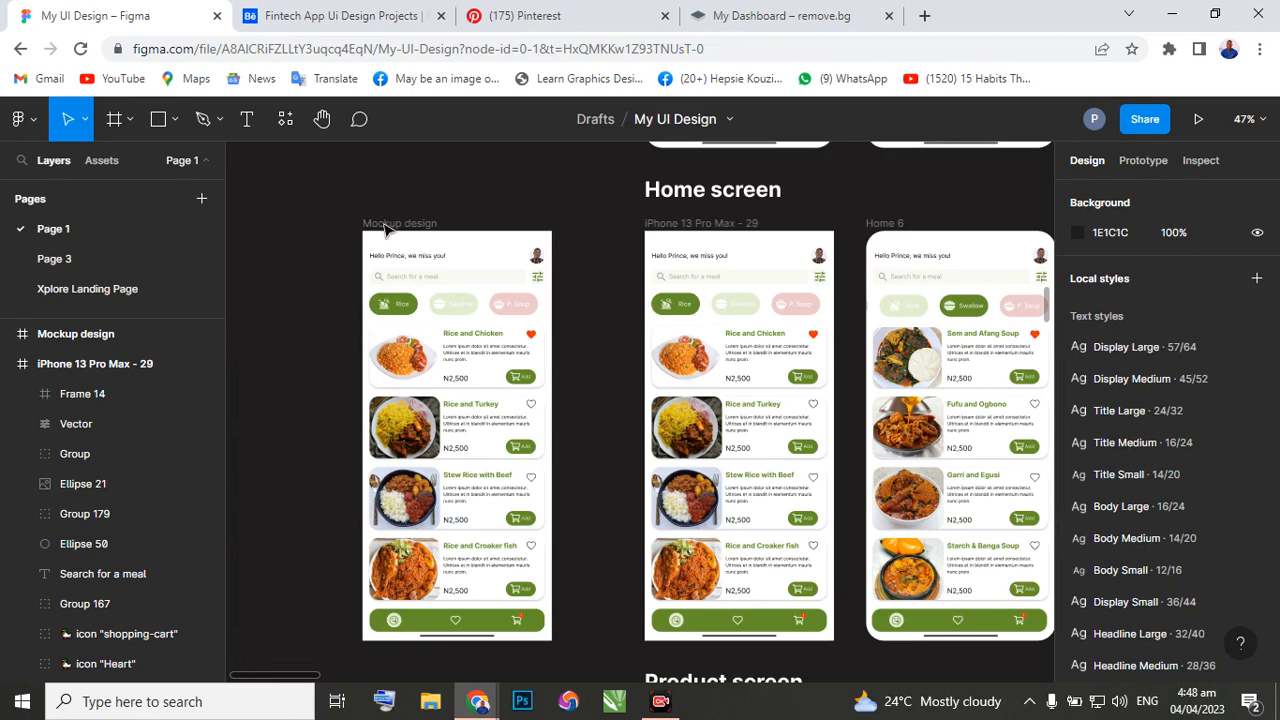
{"action": "left_click", "coordinate": [385, 228]}
{"action": "left_click", "coordinate": [385, 228]}
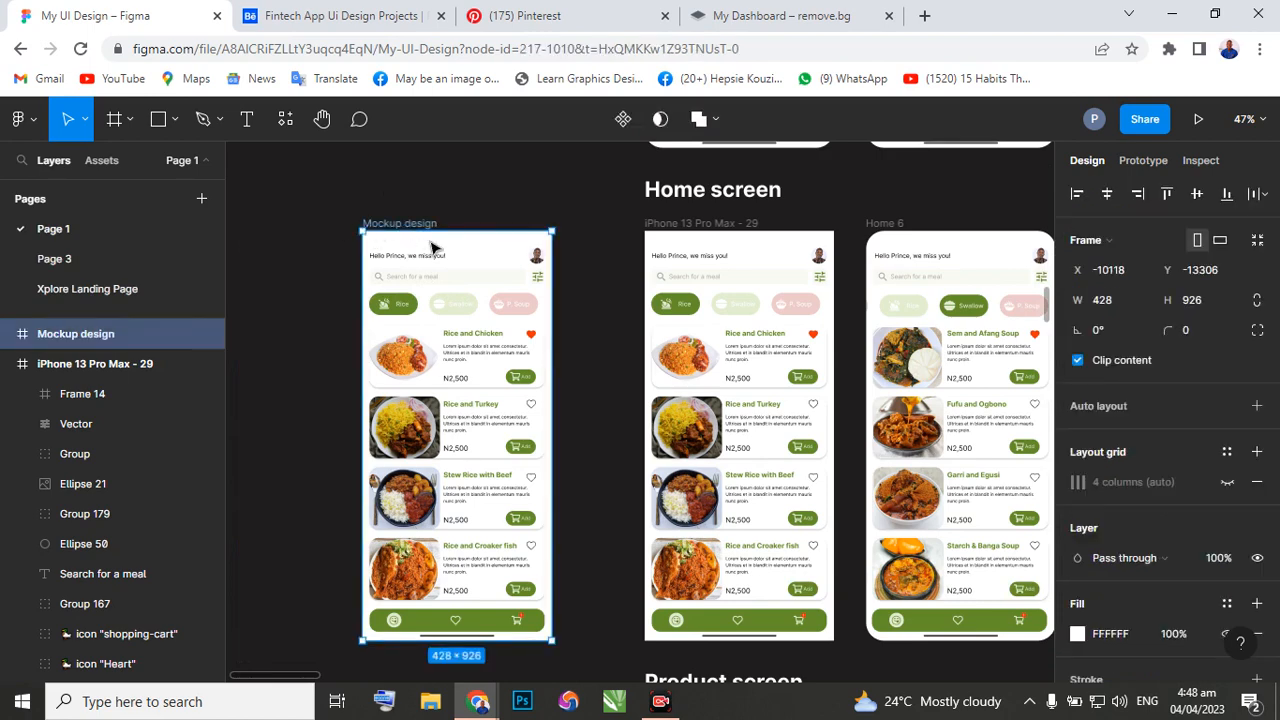
{"action": "right_click", "coordinate": [437, 275]}
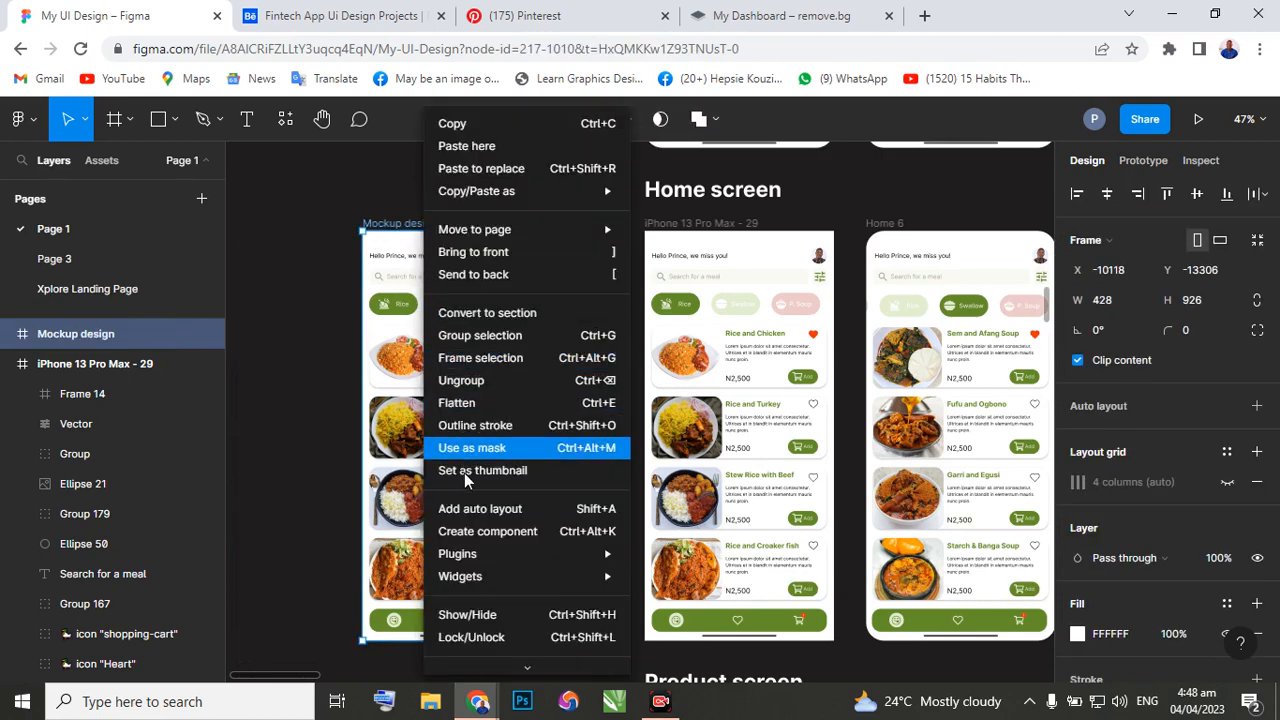
{"action": "mouse_move", "coordinate": [472, 561]}
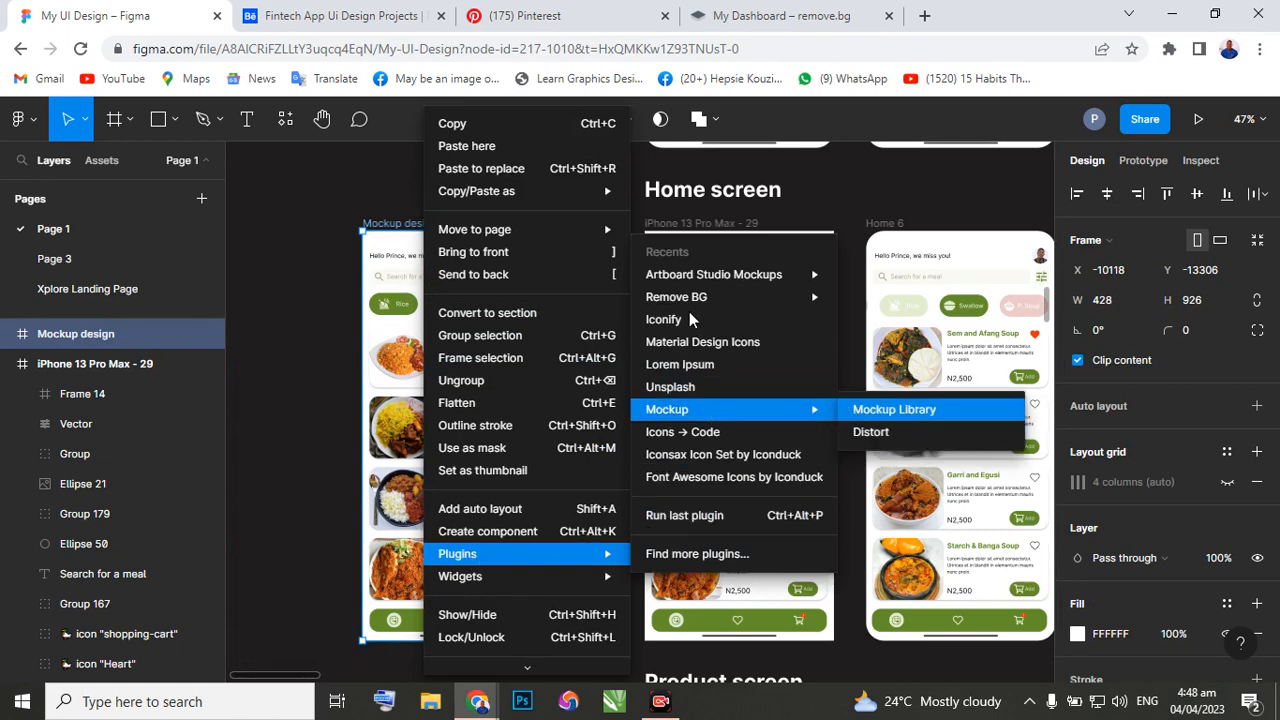
{"action": "mouse_move", "coordinate": [779, 277]}
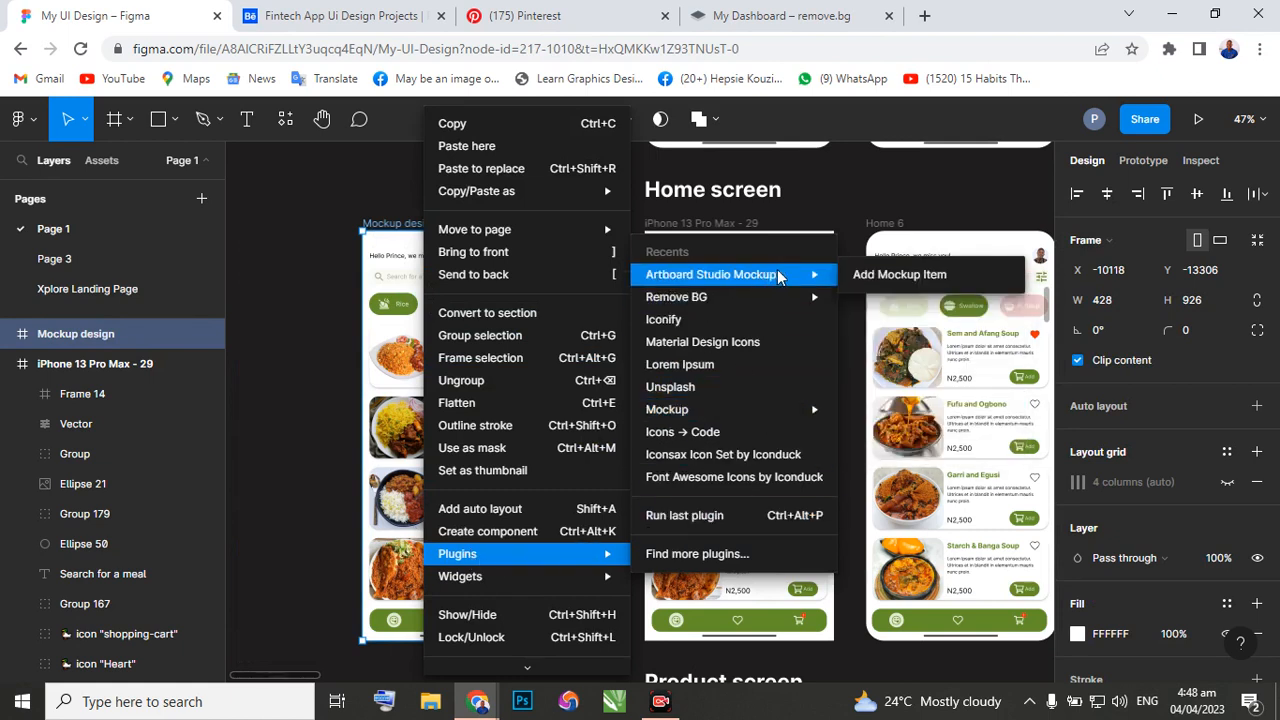
{"action": "left_click", "coordinate": [866, 277]}
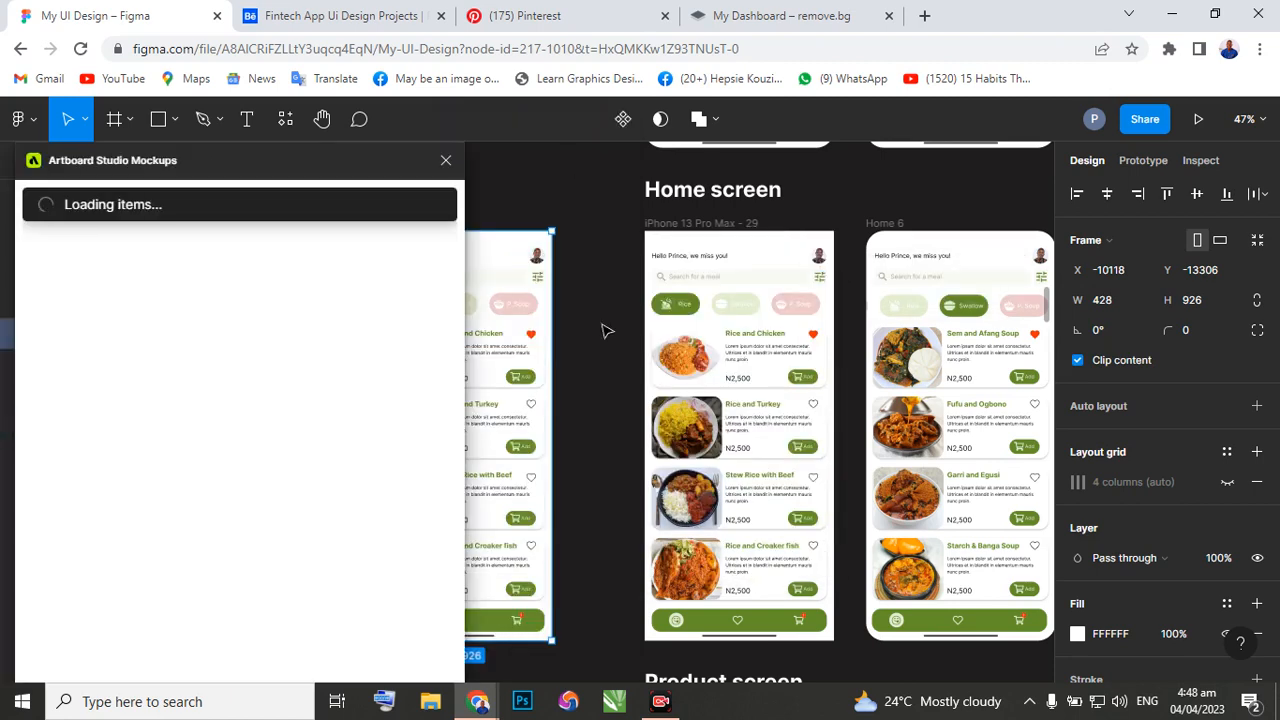
{"action": "scroll", "coordinate": [620, 373], "scroll_direction": "left", "scroll_amount": 4}
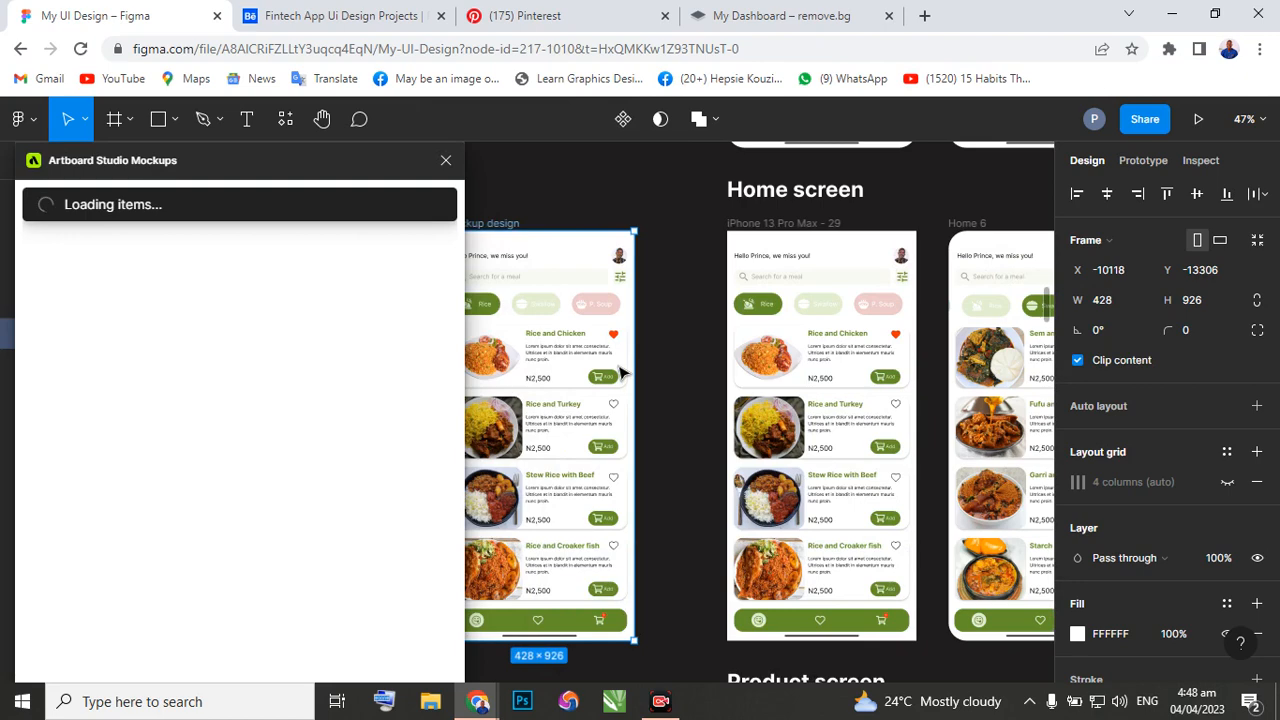
{"action": "scroll", "coordinate": [620, 373], "scroll_direction": "left", "scroll_amount": 3}
{"action": "scroll", "coordinate": [660, 370], "scroll_direction": "left", "scroll_amount": 15}
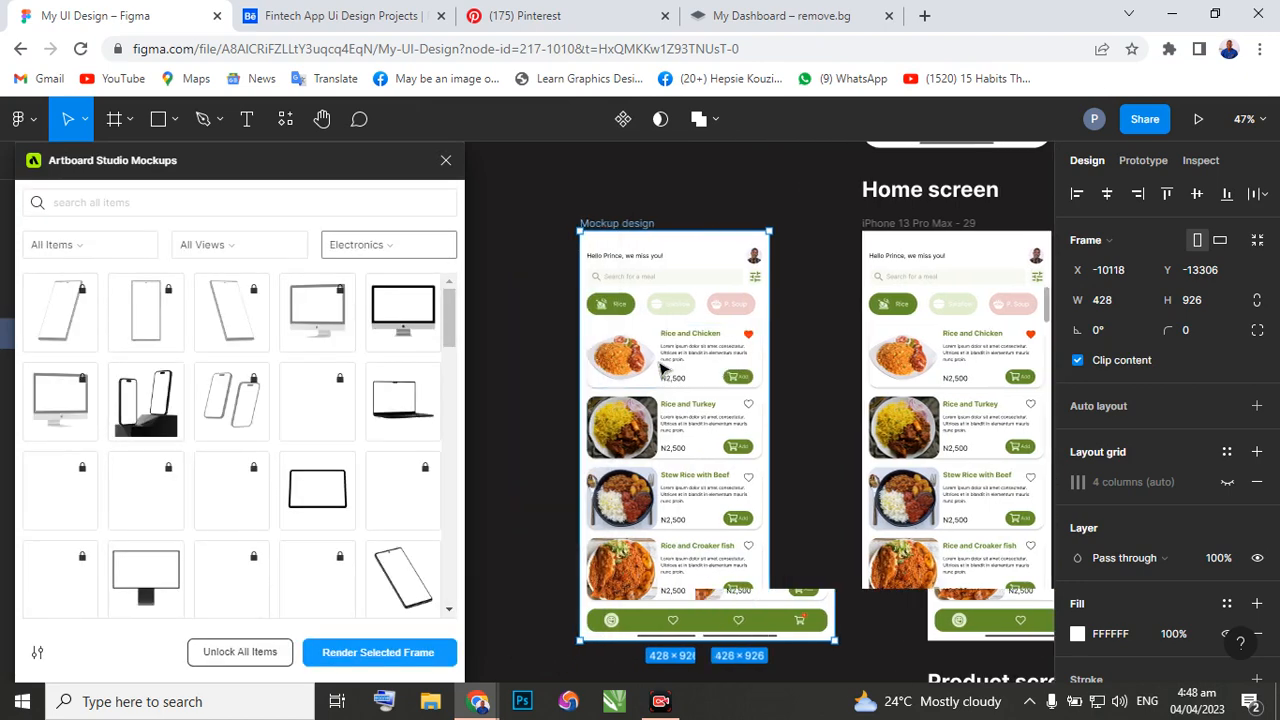
{"action": "scroll", "coordinate": [660, 370], "scroll_direction": "right", "scroll_amount": 3}
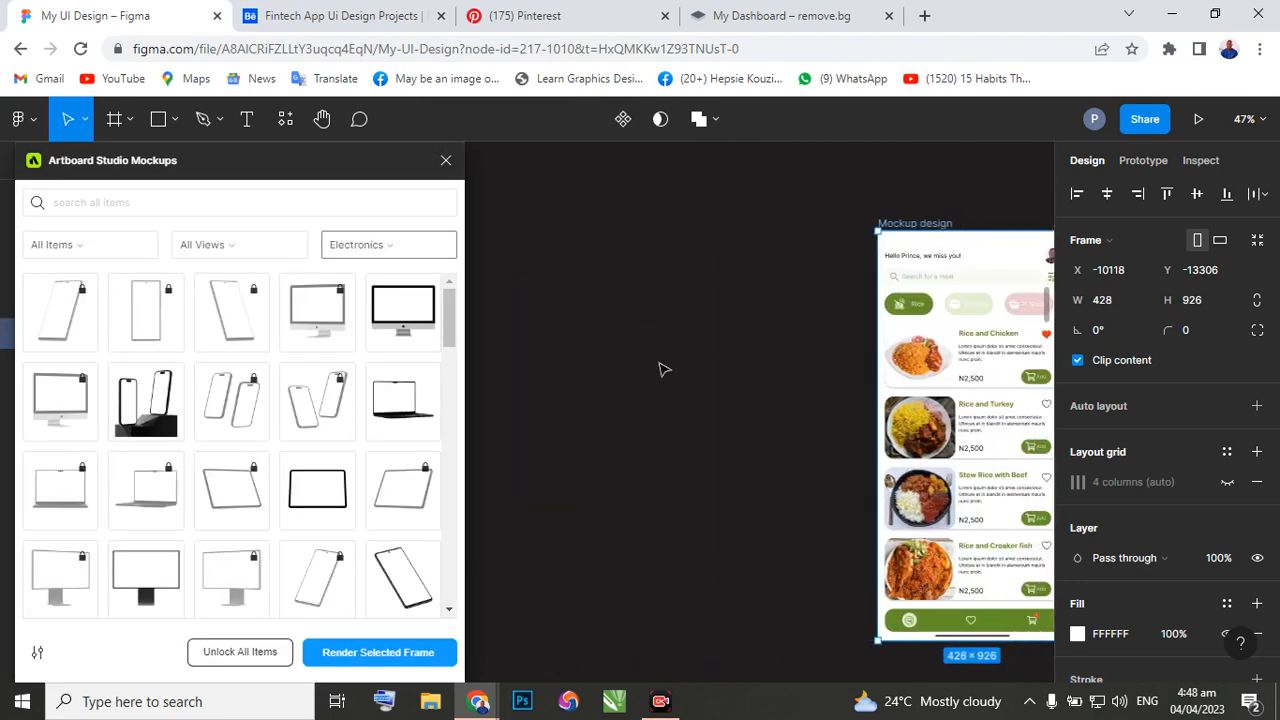
Filter the mockup library to Free Items and add the tilted iPhone 13 Pro right-view phone mockup to the canvas.
{"action": "left_click", "coordinate": [145, 252]}
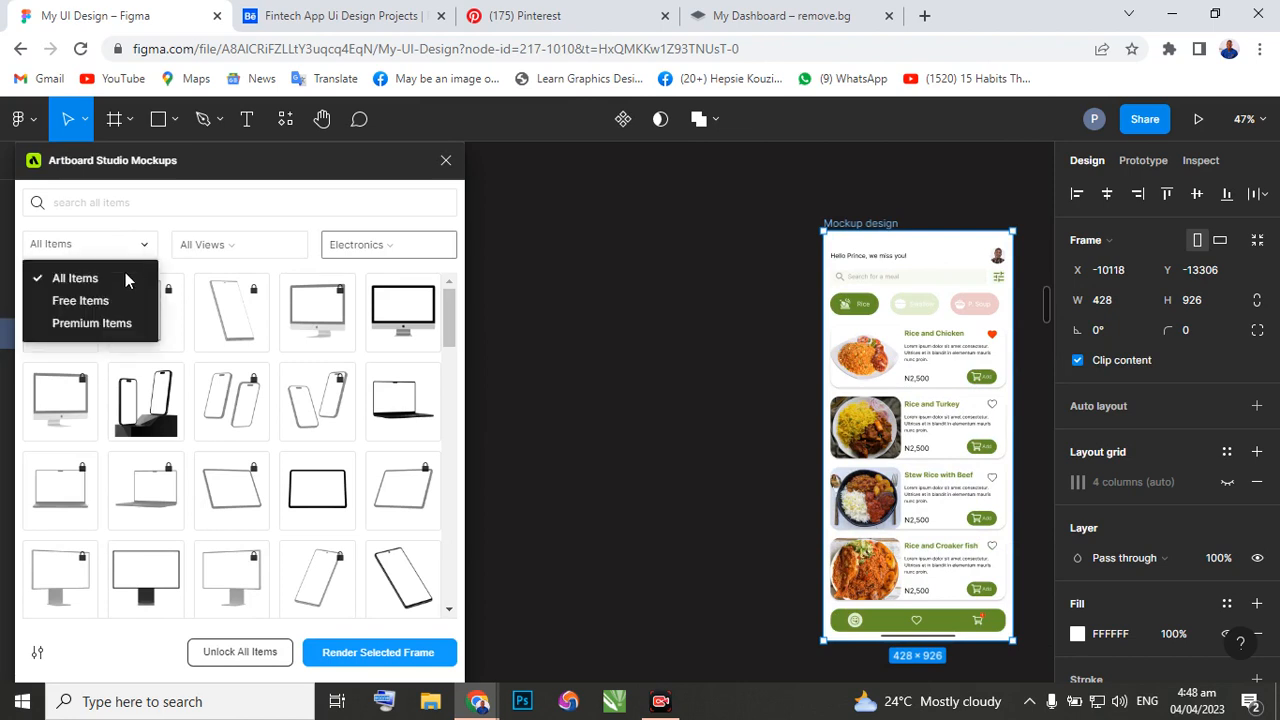
{"action": "left_click", "coordinate": [95, 297]}
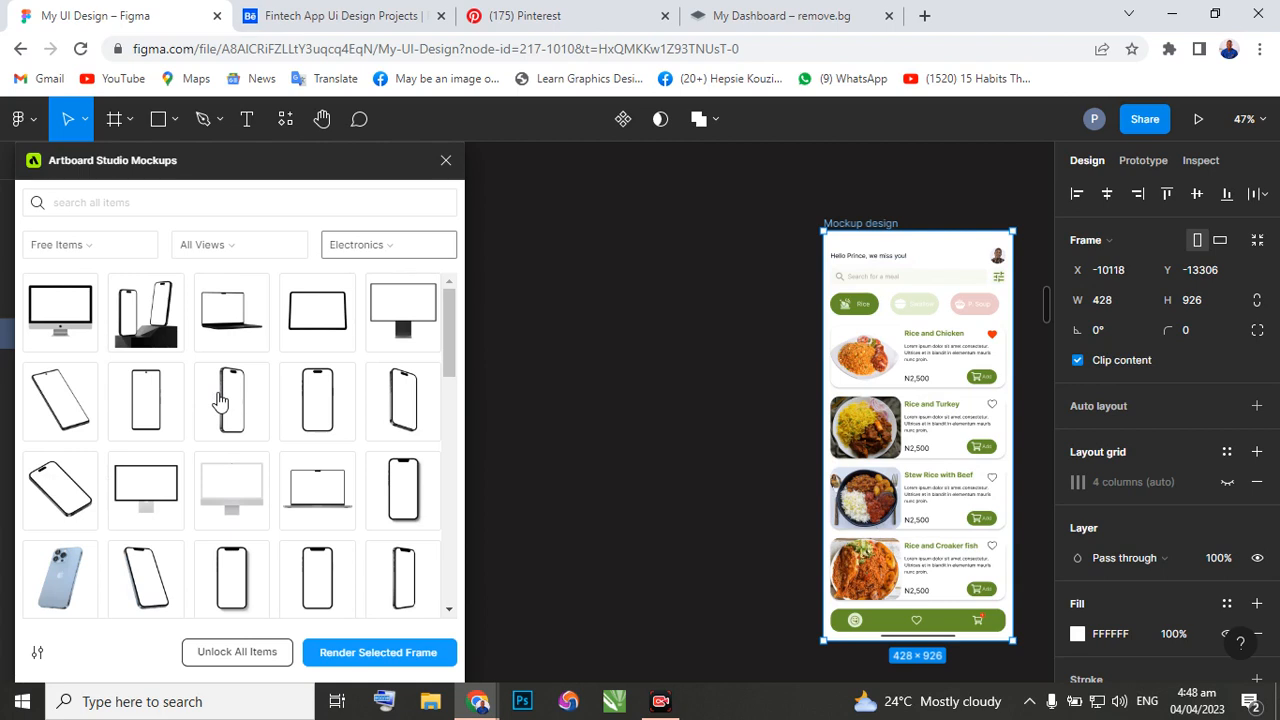
{"action": "scroll", "coordinate": [213, 415], "scroll_direction": "down", "scroll_amount": 2}
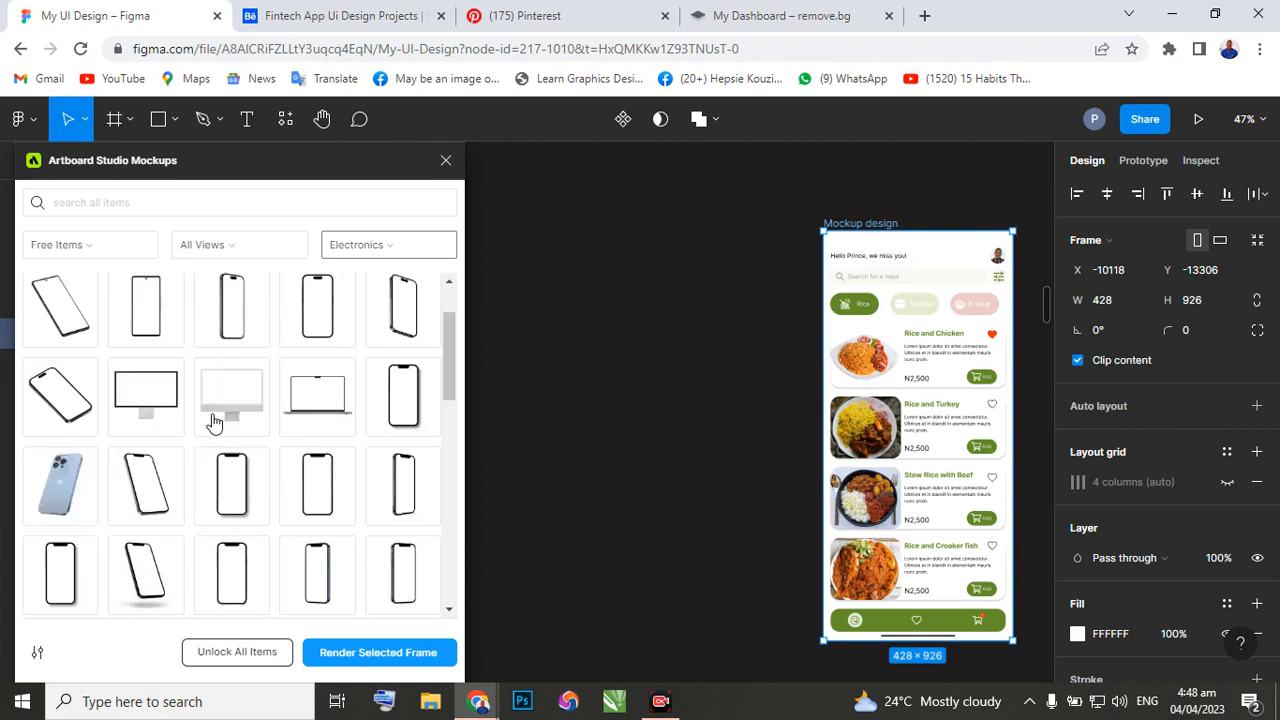
{"action": "scroll", "coordinate": [213, 420], "scroll_direction": "down", "scroll_amount": 3}
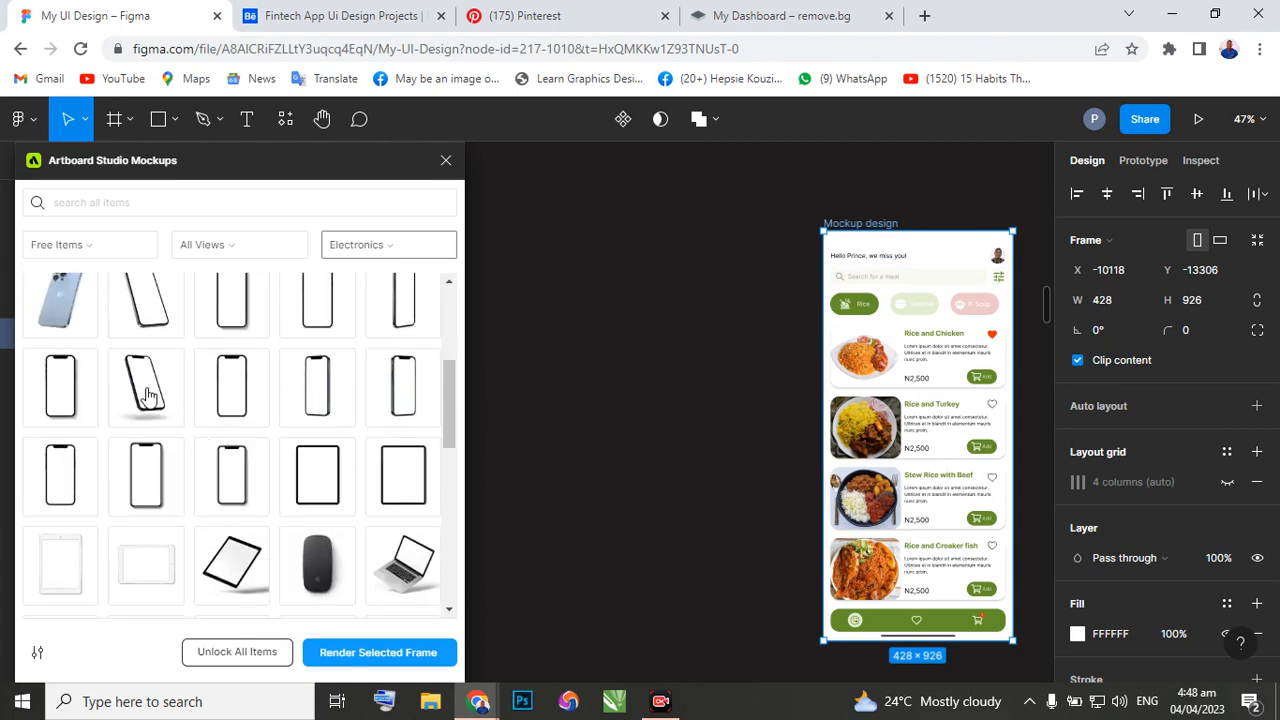
{"action": "scroll", "coordinate": [147, 395], "scroll_direction": "up", "scroll_amount": 2}
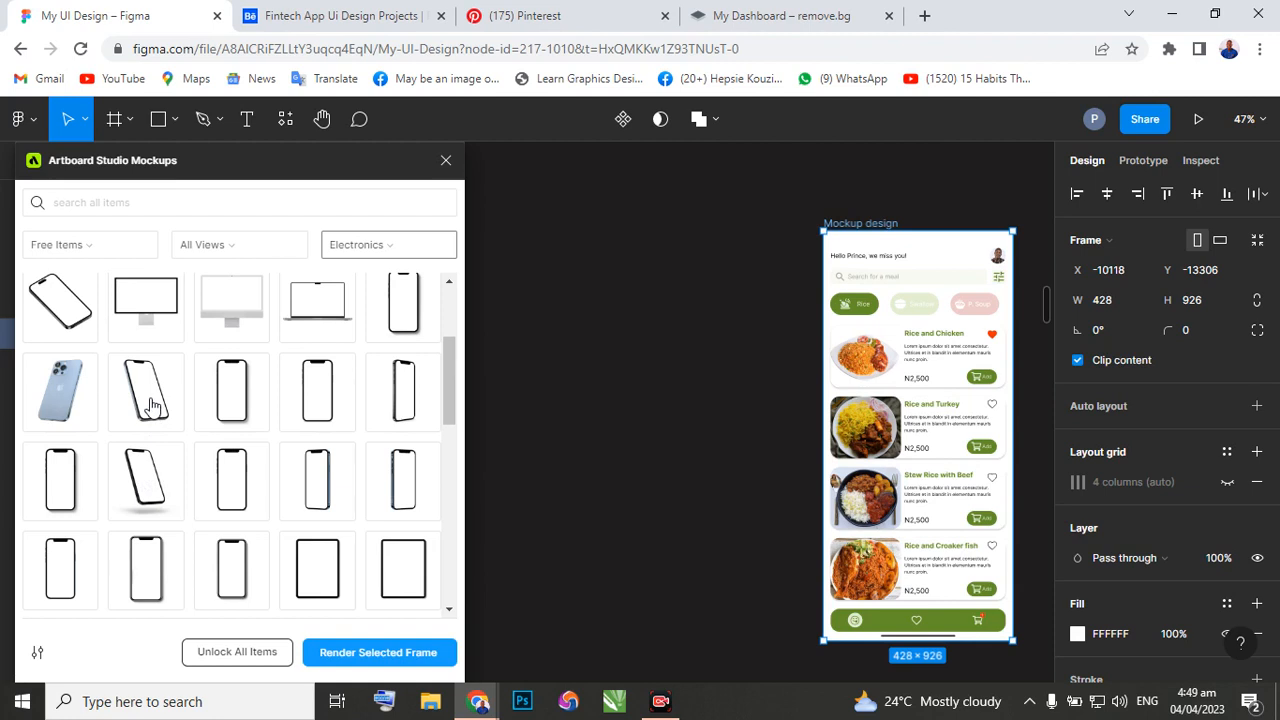
{"action": "left_click", "coordinate": [150, 406]}
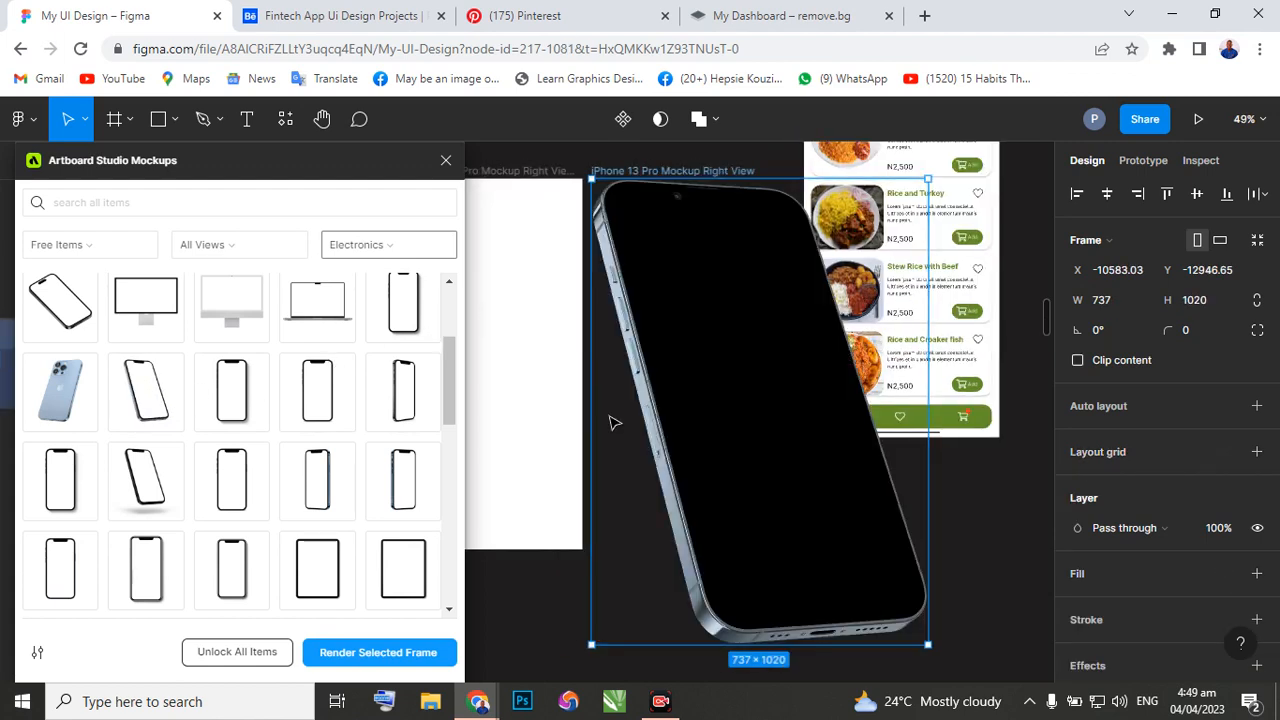
Move the Mockup design frame beside the blank white iPhone 13 Pro mockup frame, aligning their upper edges at Y -12947.
{"action": "scroll", "coordinate": [604, 408], "scroll_direction": "left", "scroll_amount": 3}
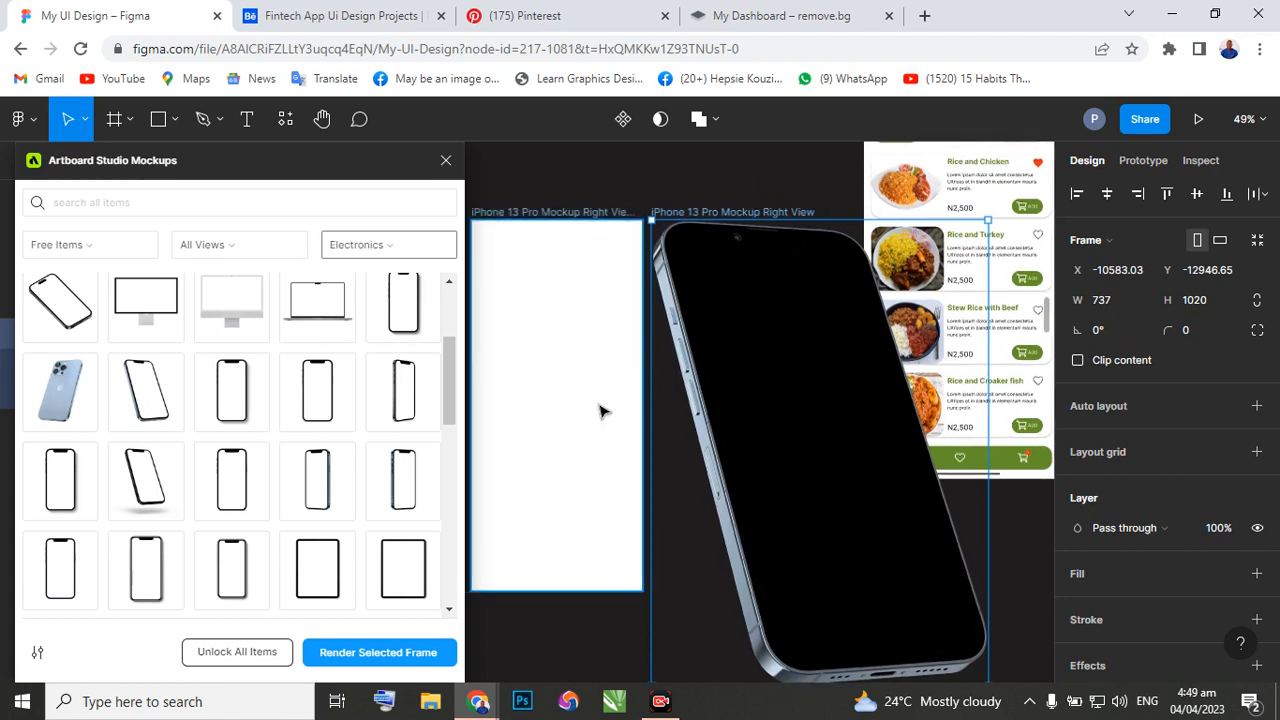
{"action": "scroll", "coordinate": [634, 402], "scroll_direction": "up", "scroll_amount": 2}
{"action": "scroll", "coordinate": [659, 402], "scroll_direction": "up", "scroll_amount": 2}
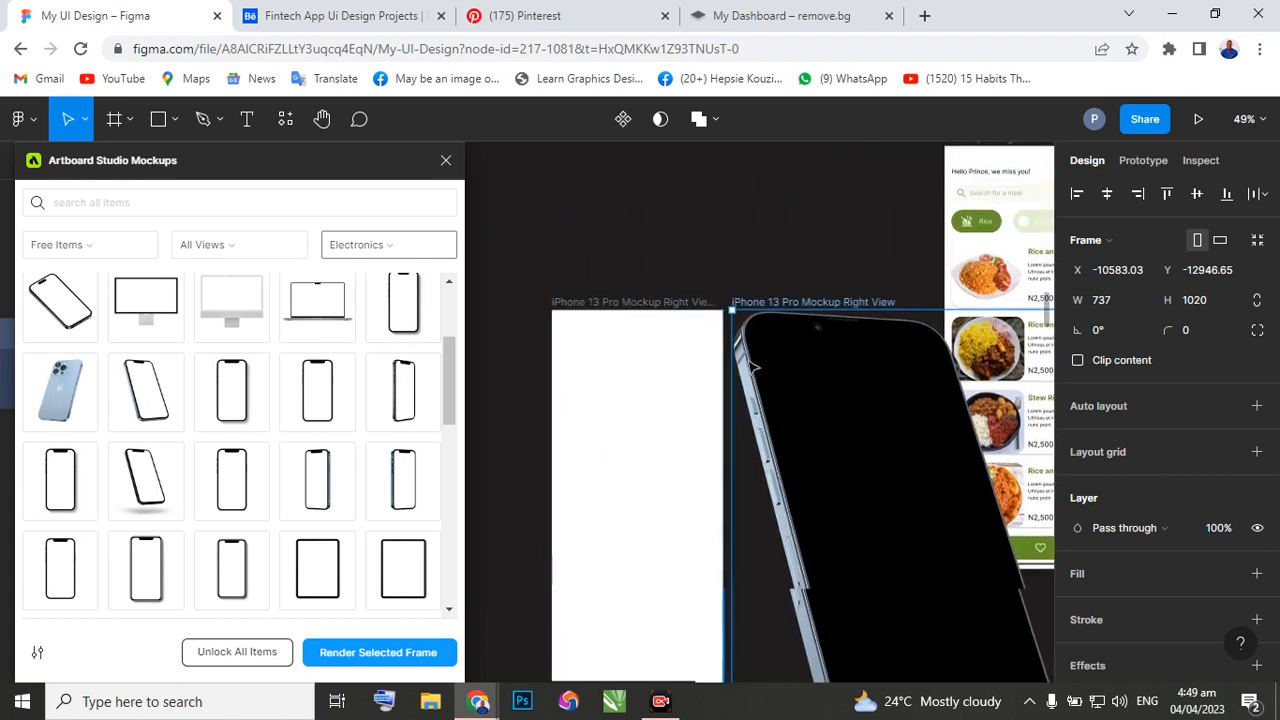
{"action": "left_click_drag", "start_coordinate": [985, 210], "coordinate": [516, 244]}
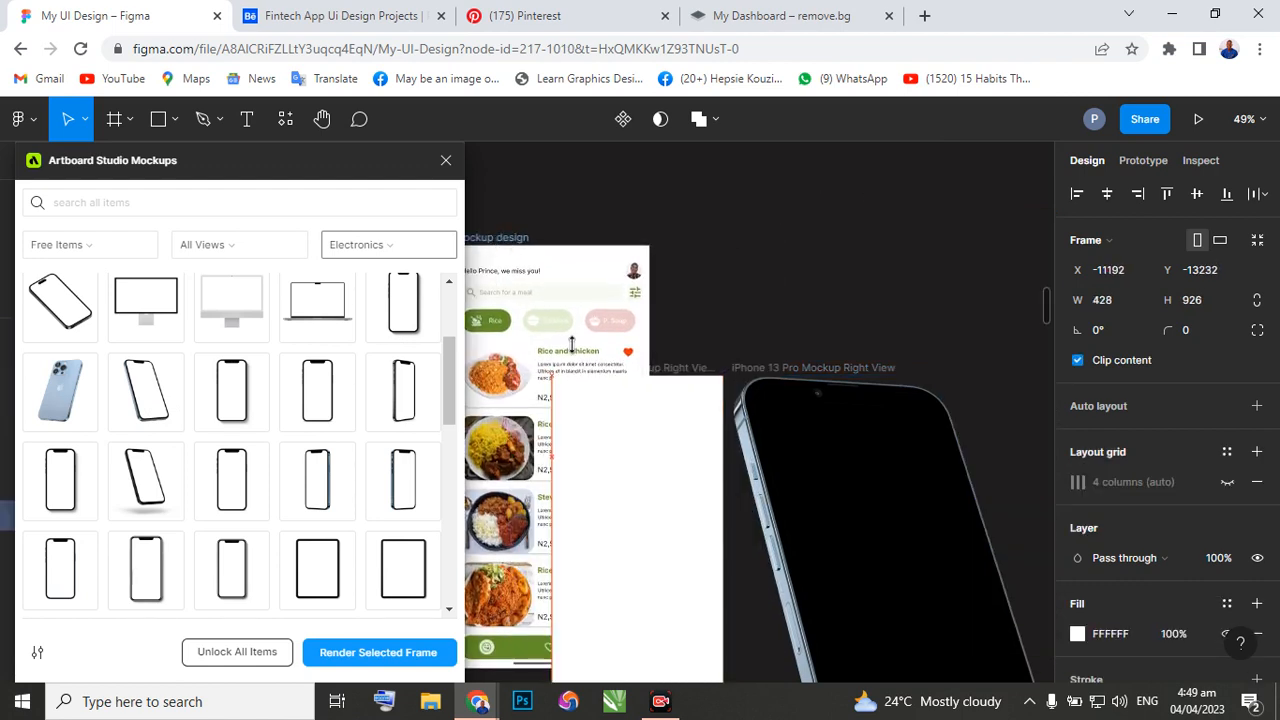
{"action": "scroll", "coordinate": [570, 352], "scroll_direction": "left", "scroll_amount": 2}
{"action": "scroll", "coordinate": [587, 298], "scroll_direction": "down", "scroll_amount": 2}
{"action": "scroll", "coordinate": [585, 292], "scroll_direction": "up", "scroll_amount": 1}
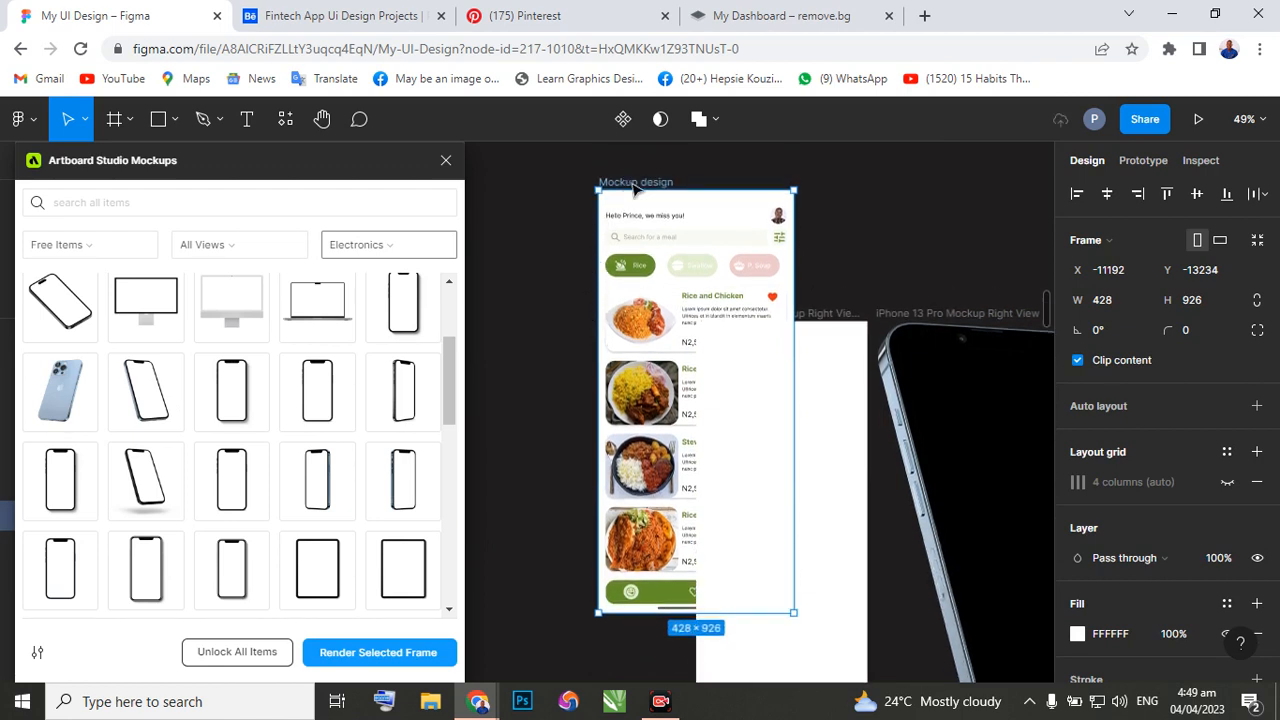
{"action": "left_click_drag", "start_coordinate": [631, 210], "coordinate": [505, 342]}
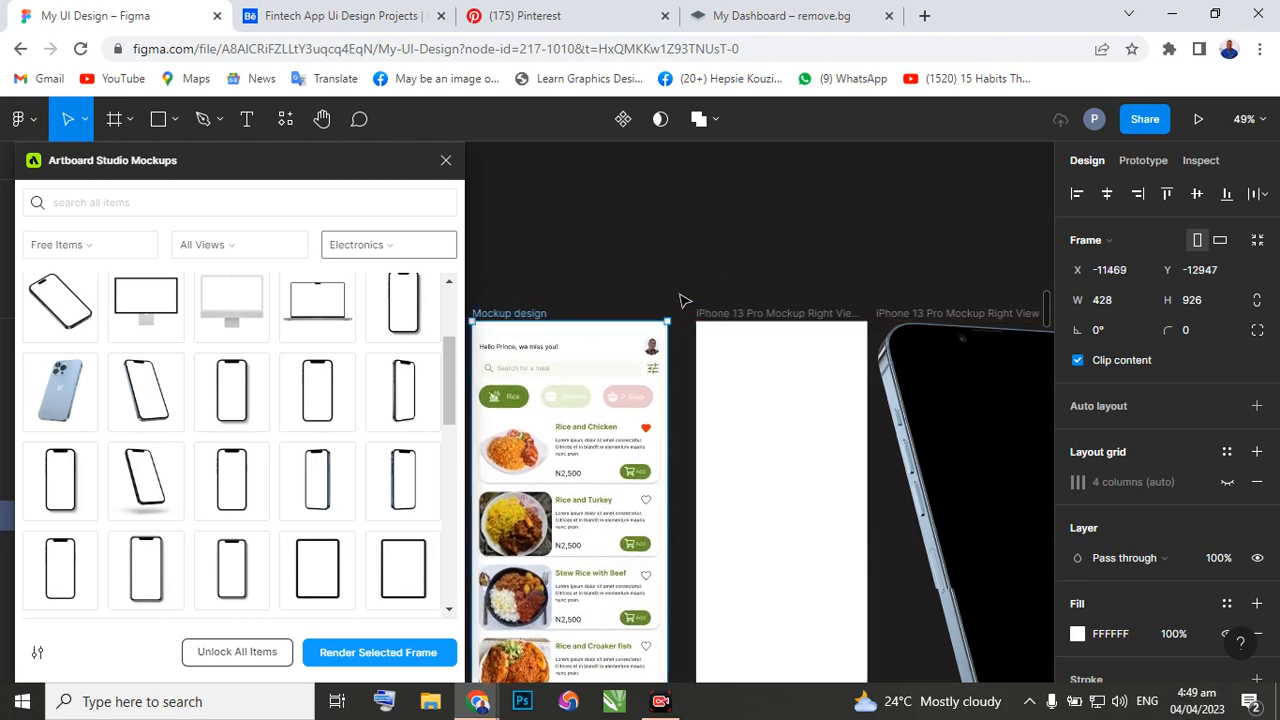
{"action": "scroll", "coordinate": [652, 313], "scroll_direction": "down", "scroll_amount": 2}
{"action": "scroll", "coordinate": [652, 313], "scroll_direction": "down", "scroll_amount": 2}
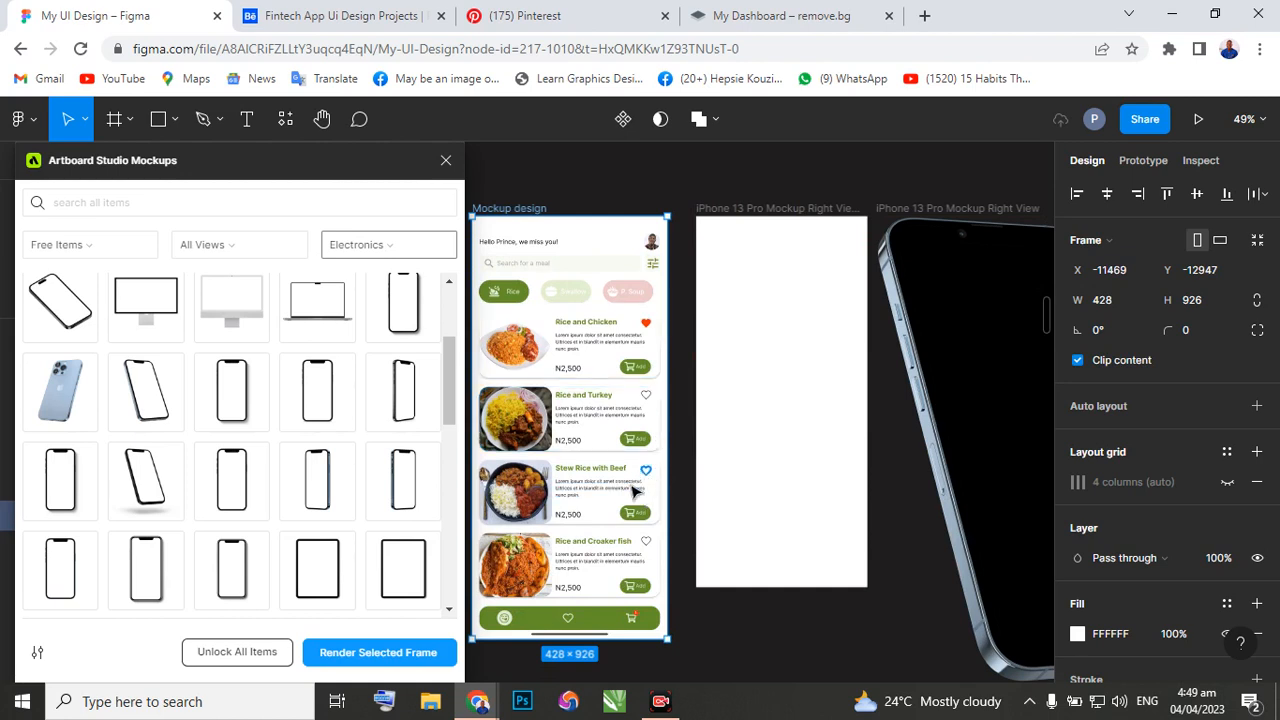
Scale the Mockup design frame proportionally to 375.31 × 812 to match the blank mockup frame, then return to the Move tool.
{"action": "key", "text": "k"}
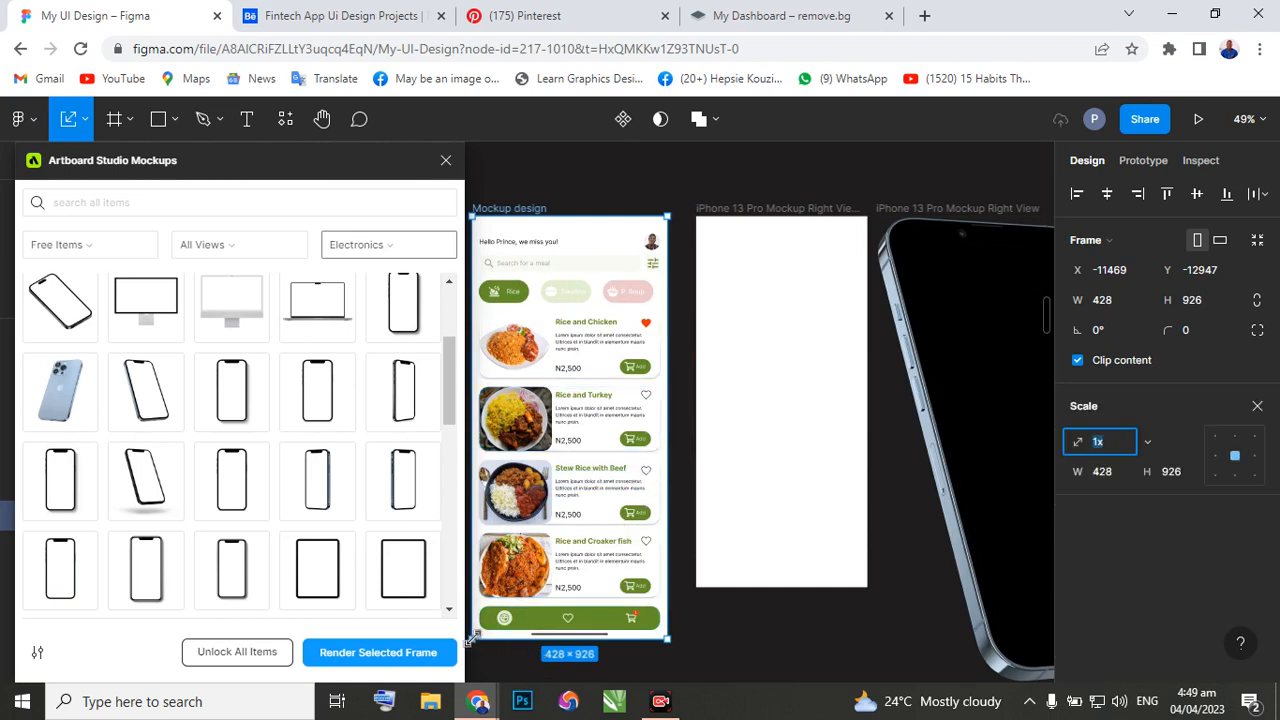
{"action": "left_click_drag", "start_coordinate": [473, 638], "coordinate": [473, 638]}
{"action": "left_click_drag", "start_coordinate": [487, 610], "coordinate": [505, 590]}
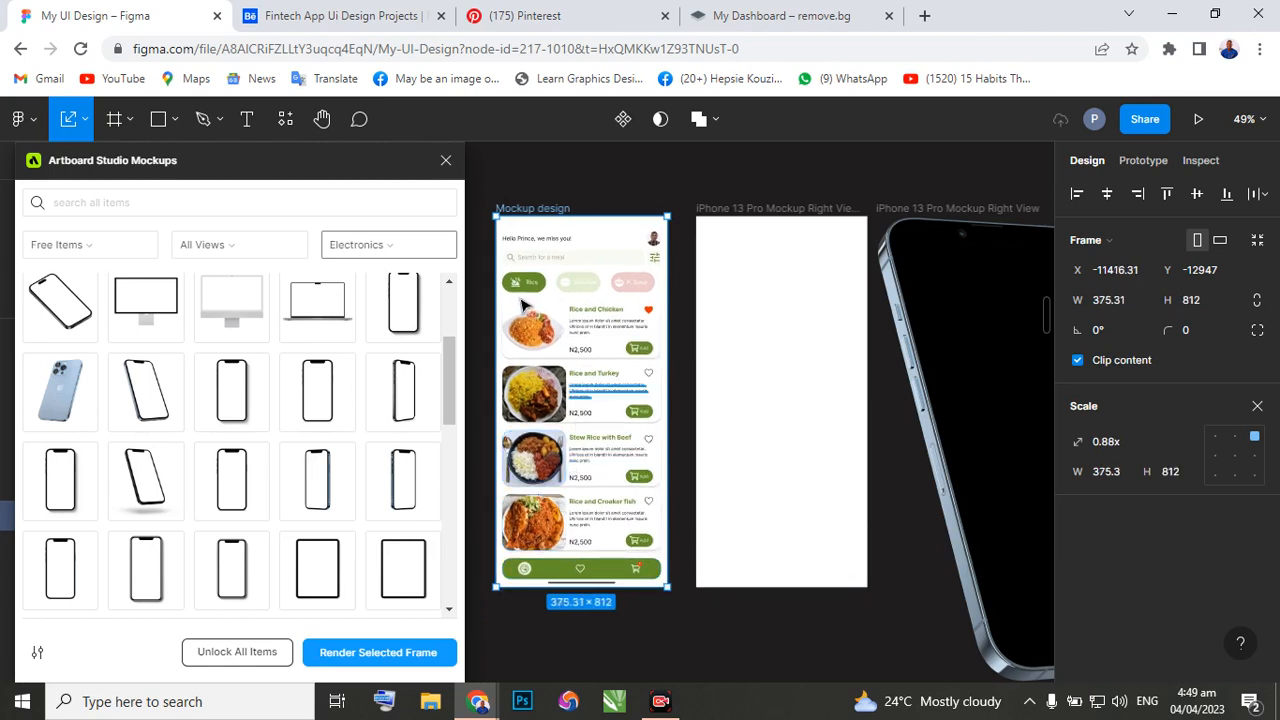
{"action": "left_click", "coordinate": [84, 124]}
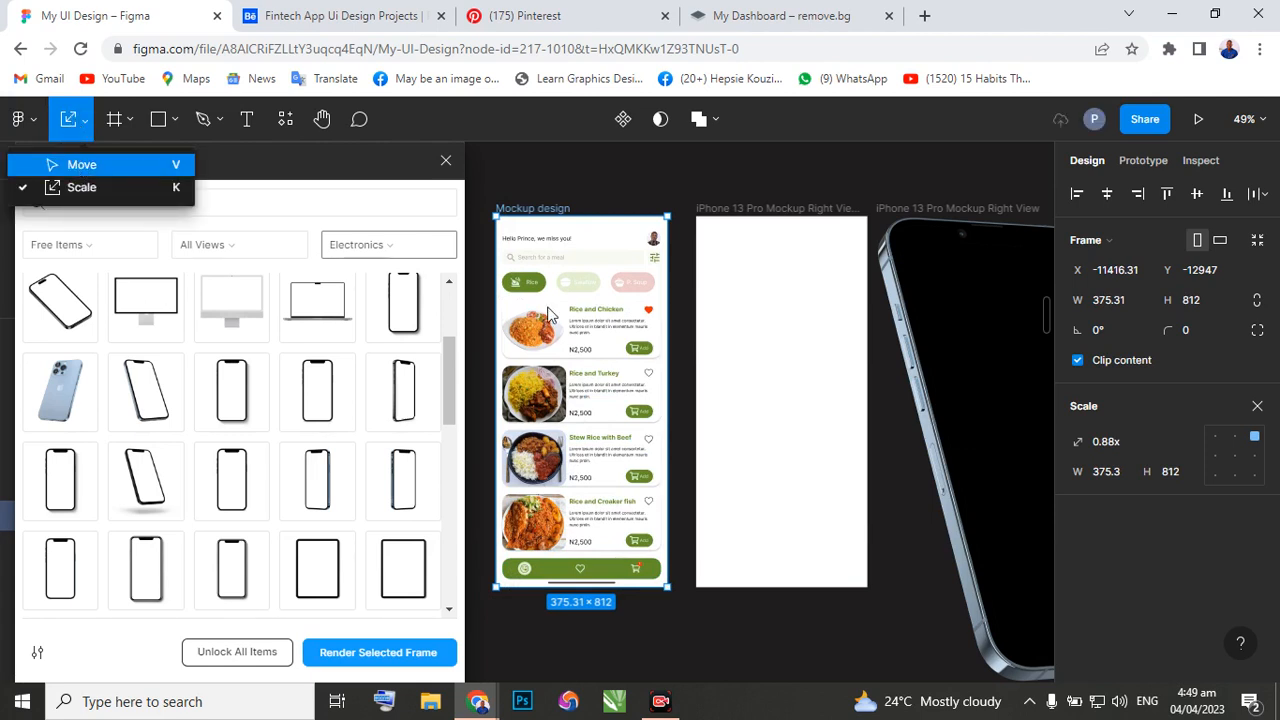
{"action": "key", "text": "v"}
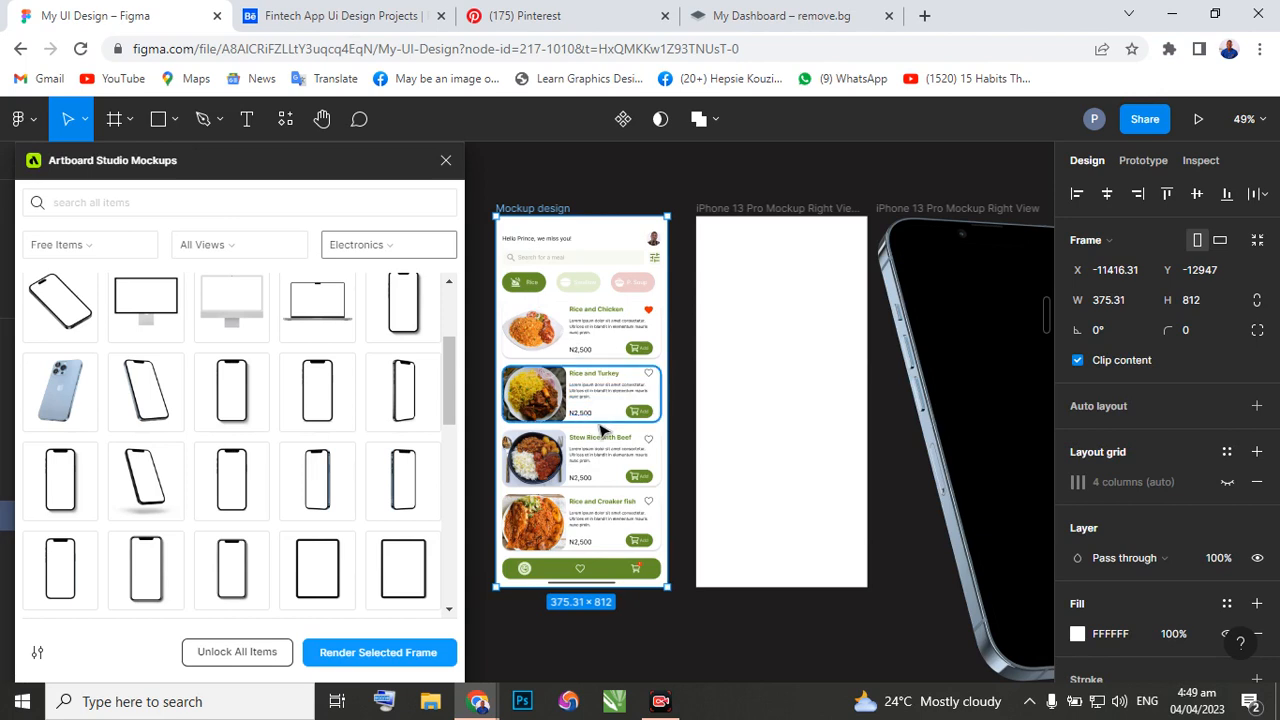
Place the Mockup design frame centred inside the white iPhone 13 Pro mockup frame and render it onto the tilted phone.
{"action": "left_click_drag", "start_coordinate": [601, 430], "coordinate": [779, 431]}
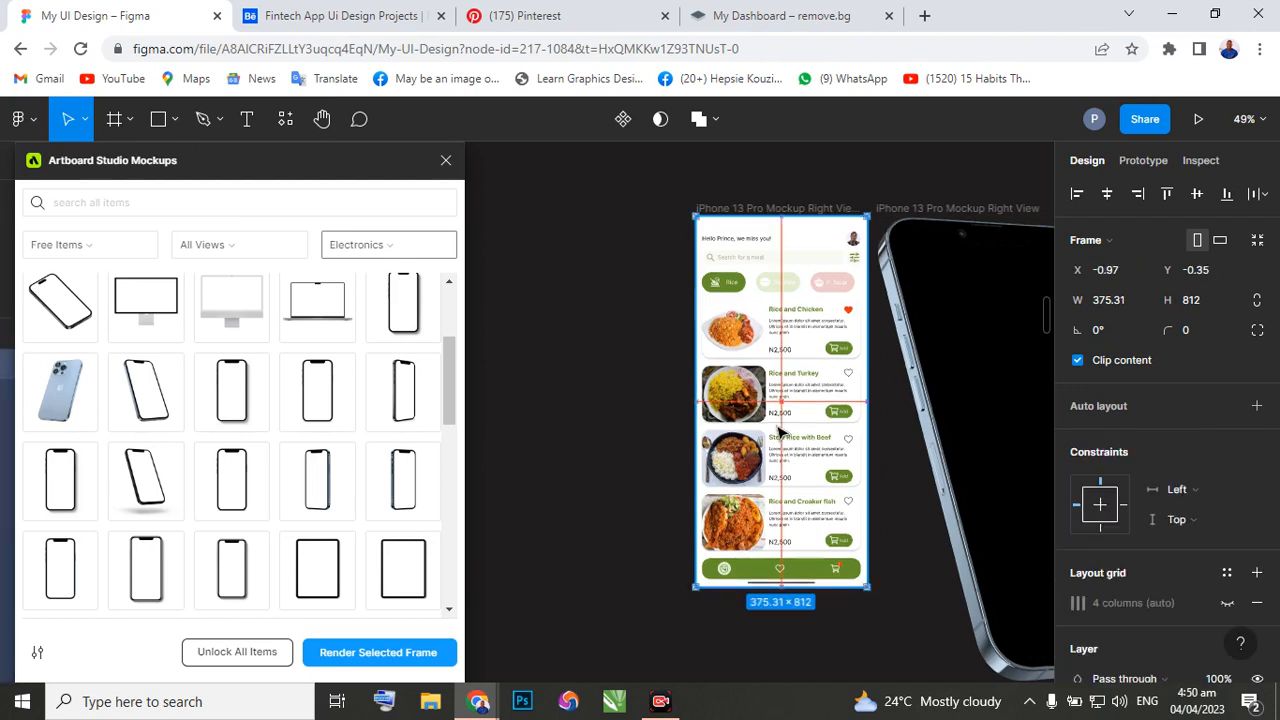
{"action": "left_click_drag", "start_coordinate": [779, 431], "coordinate": [779, 431]}
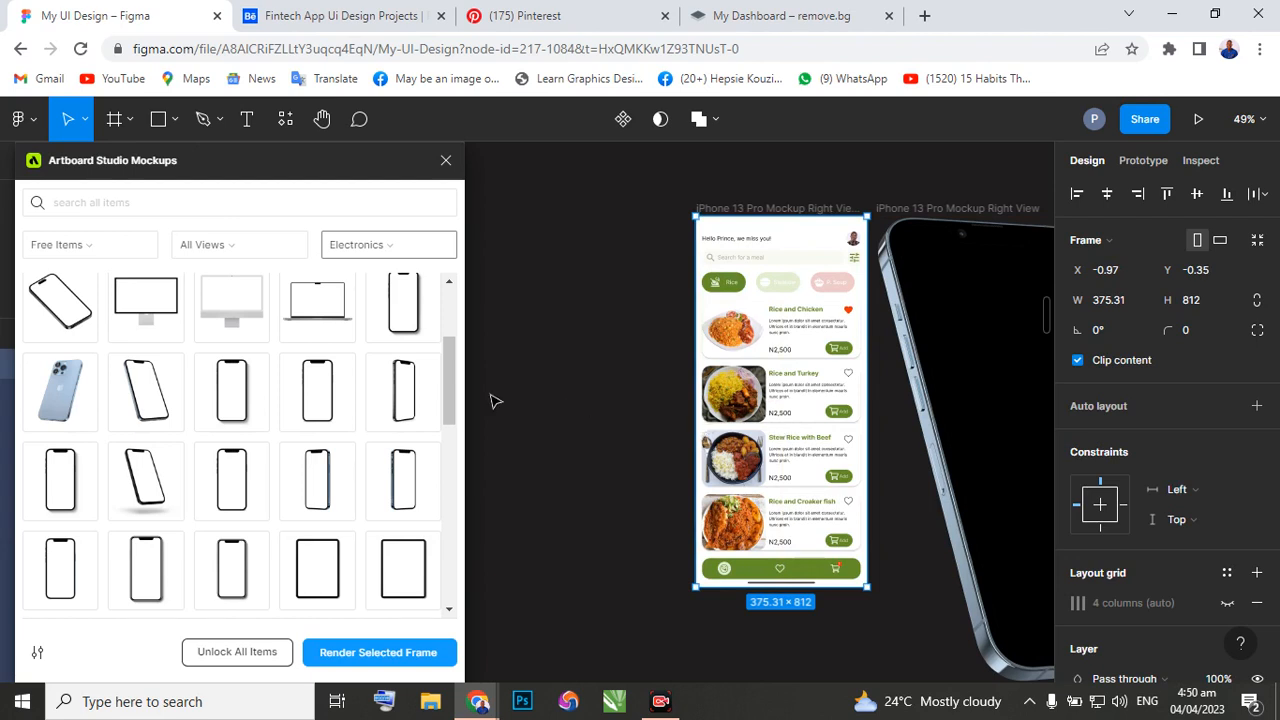
{"action": "left_click", "coordinate": [363, 661]}
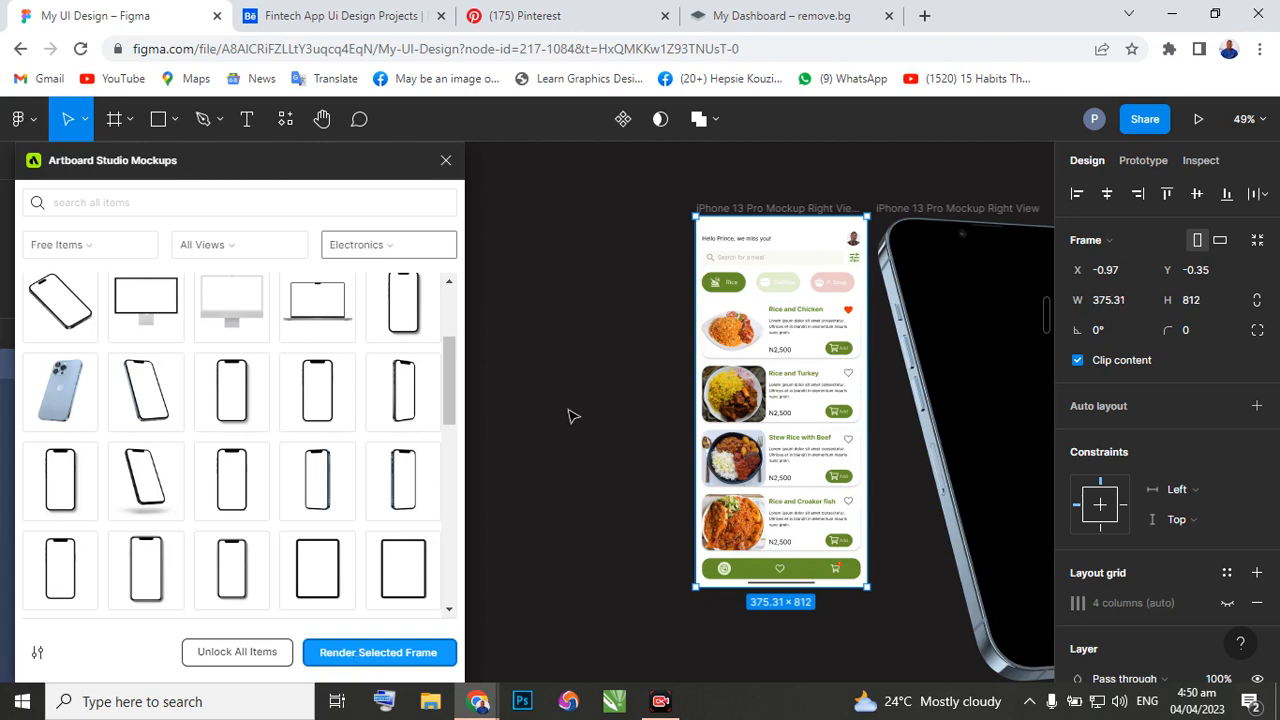
{"action": "scroll", "coordinate": [573, 421], "scroll_direction": "right", "scroll_amount": 2}
{"action": "scroll", "coordinate": [572, 421], "scroll_direction": "right", "scroll_amount": 1}
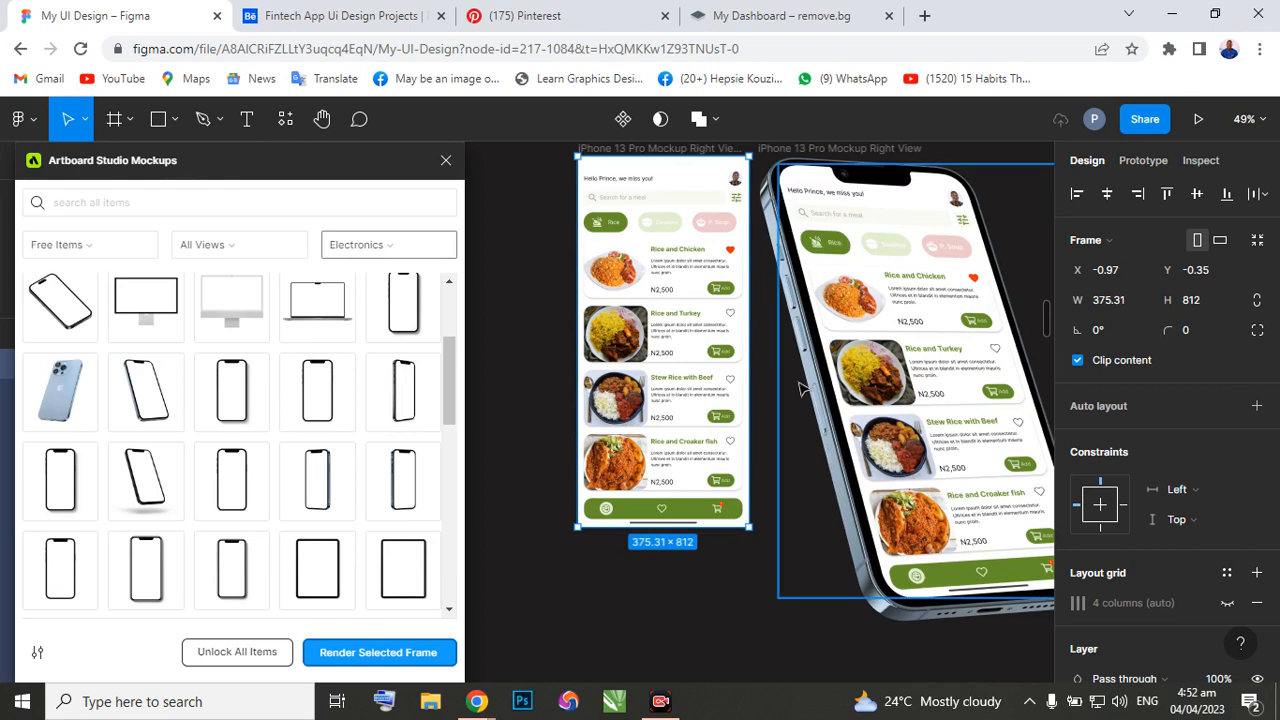
{"action": "scroll", "coordinate": [800, 388], "scroll_direction": "right", "scroll_amount": 2}
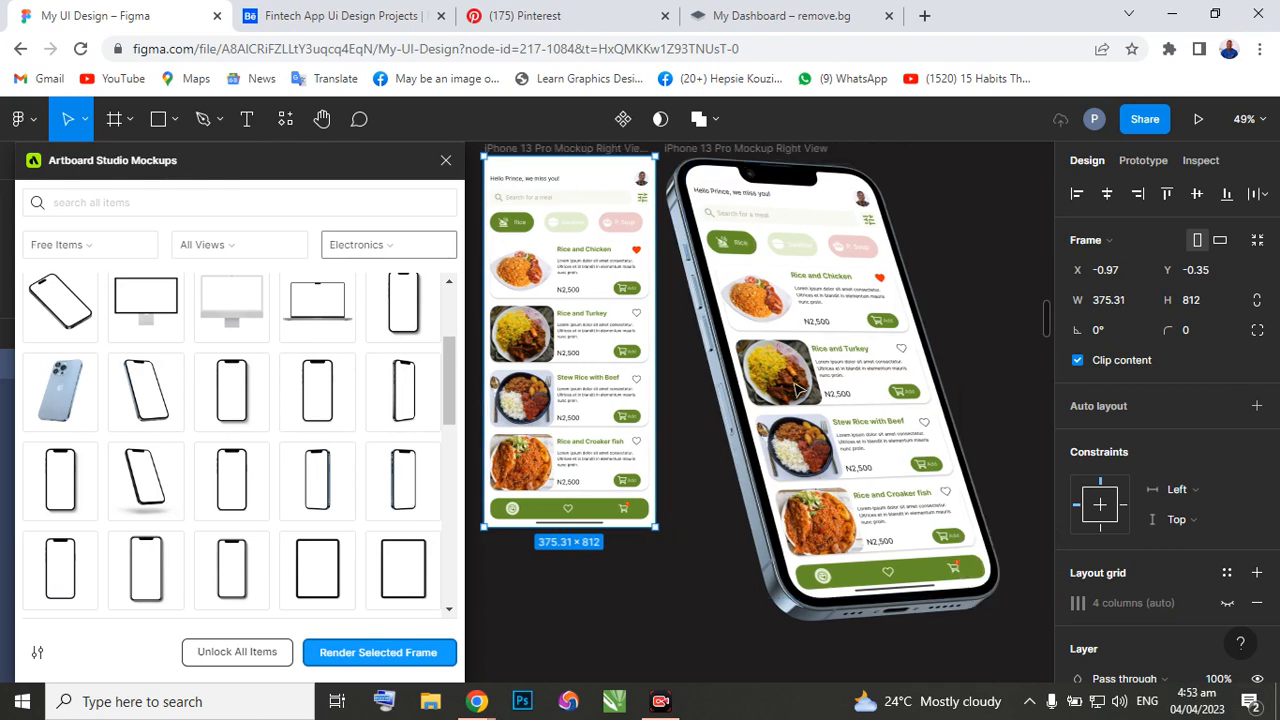
{"action": "scroll", "coordinate": [794, 389], "scroll_direction": "right", "scroll_amount": 1}
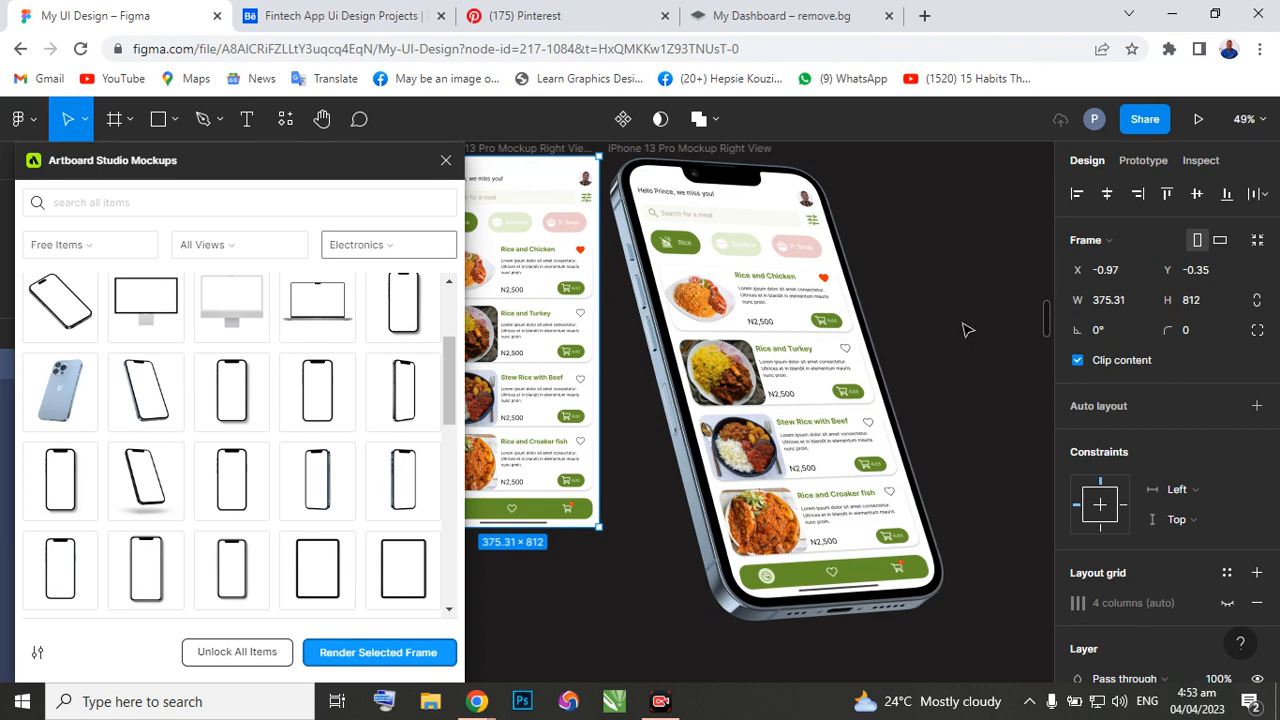
{"action": "left_click", "coordinate": [964, 330]}
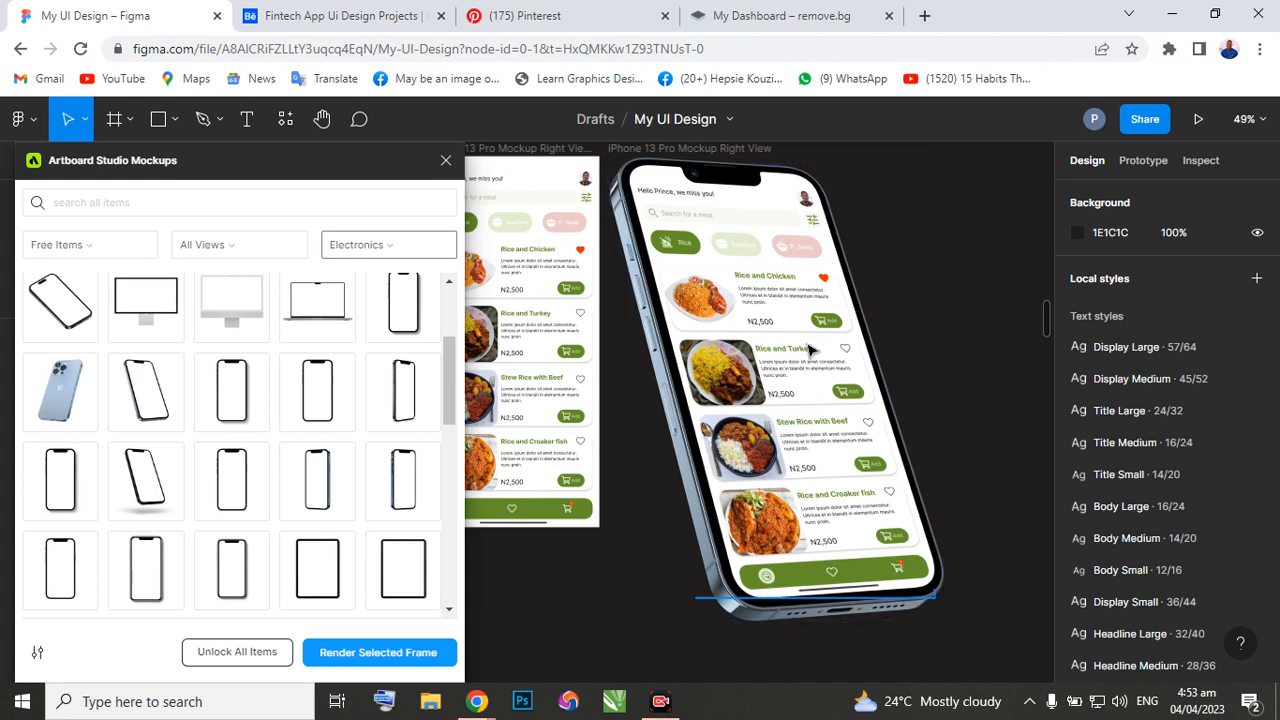
Move the Mockup design frame out of the white iPhone 13 Pro frame into the empty canvas beside it, leaving it selected.
{"action": "scroll", "coordinate": [955, 285], "scroll_direction": "down", "scroll_amount": 5}
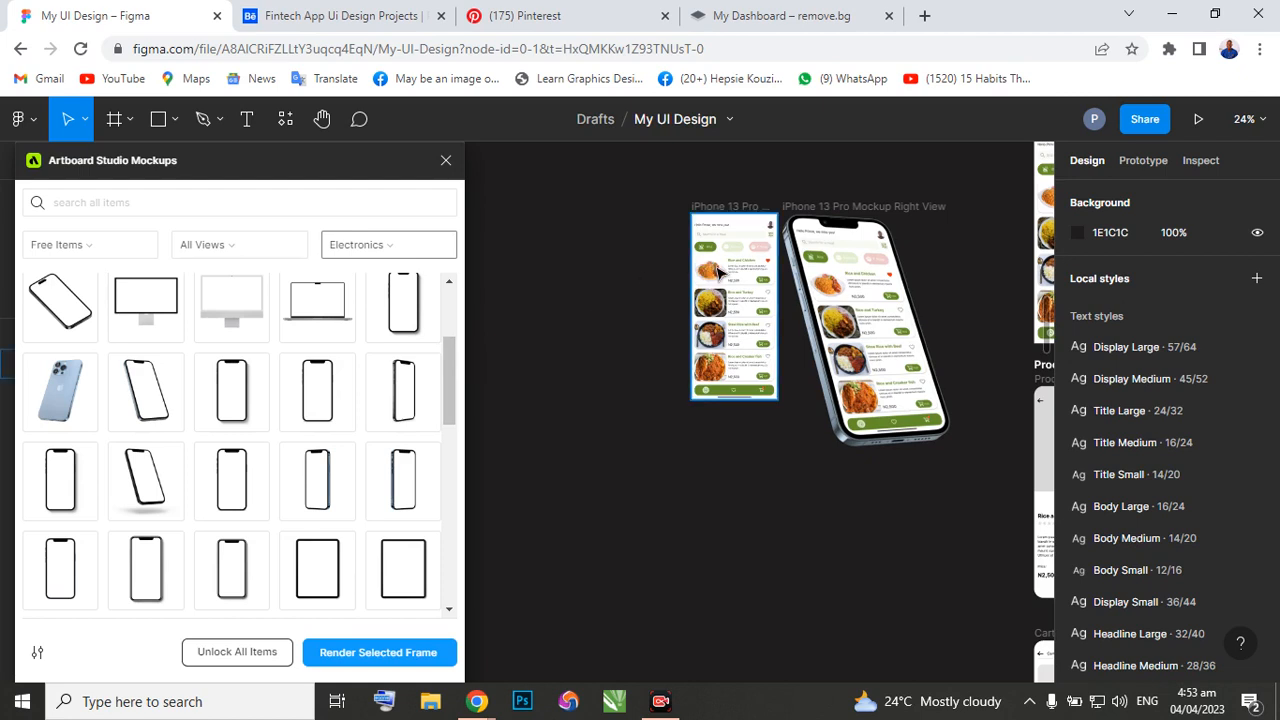
{"action": "left_click_drag", "start_coordinate": [712, 276], "coordinate": [590, 281]}
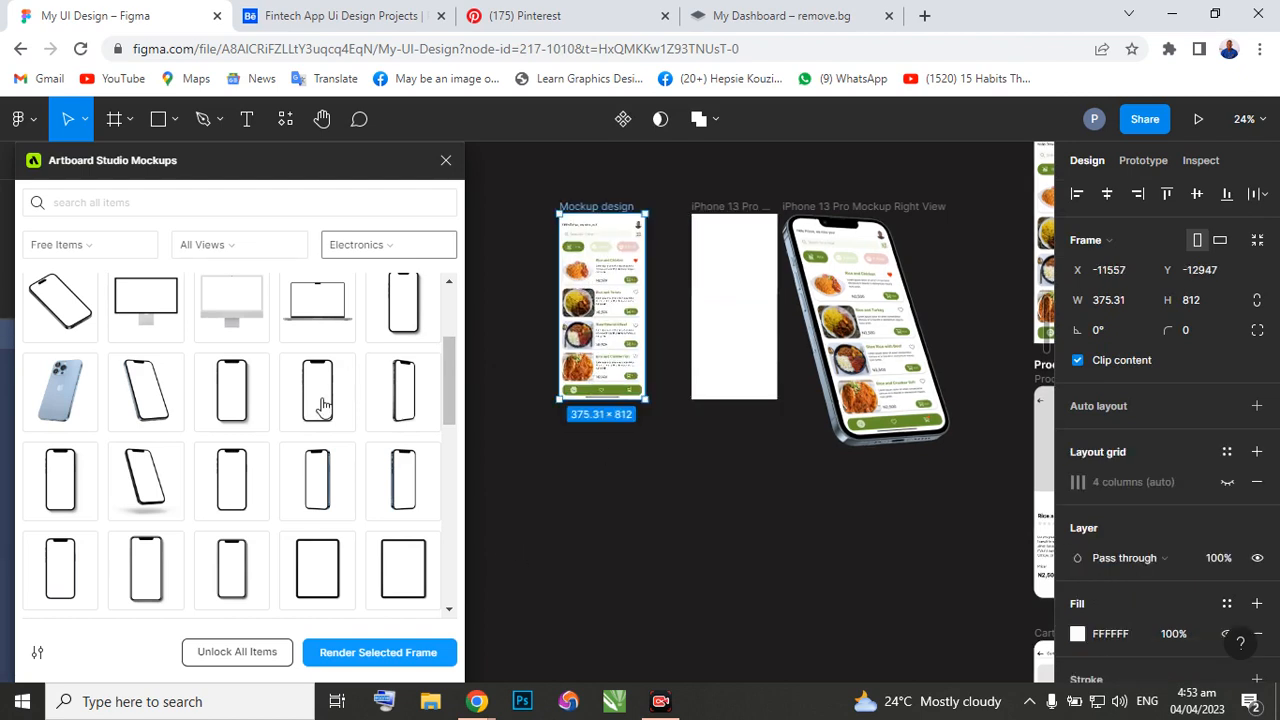
{"action": "left_click", "coordinate": [538, 487]}
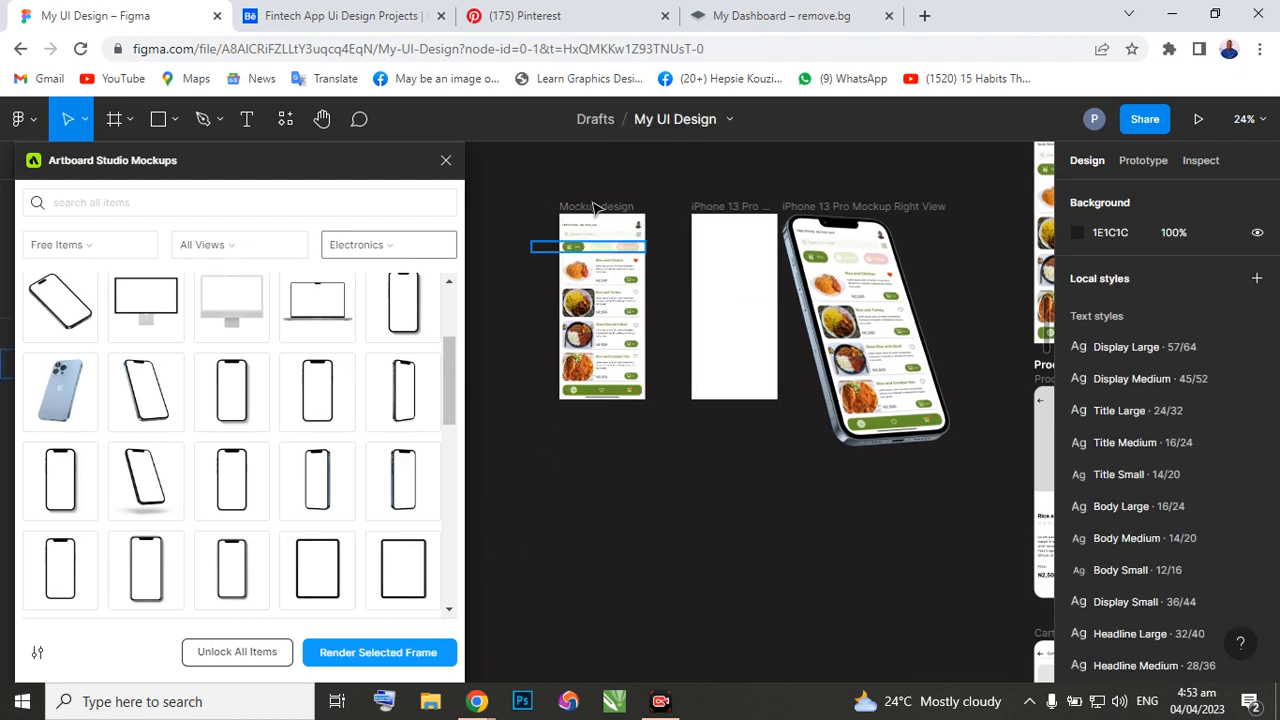
{"action": "left_click", "coordinate": [597, 208]}
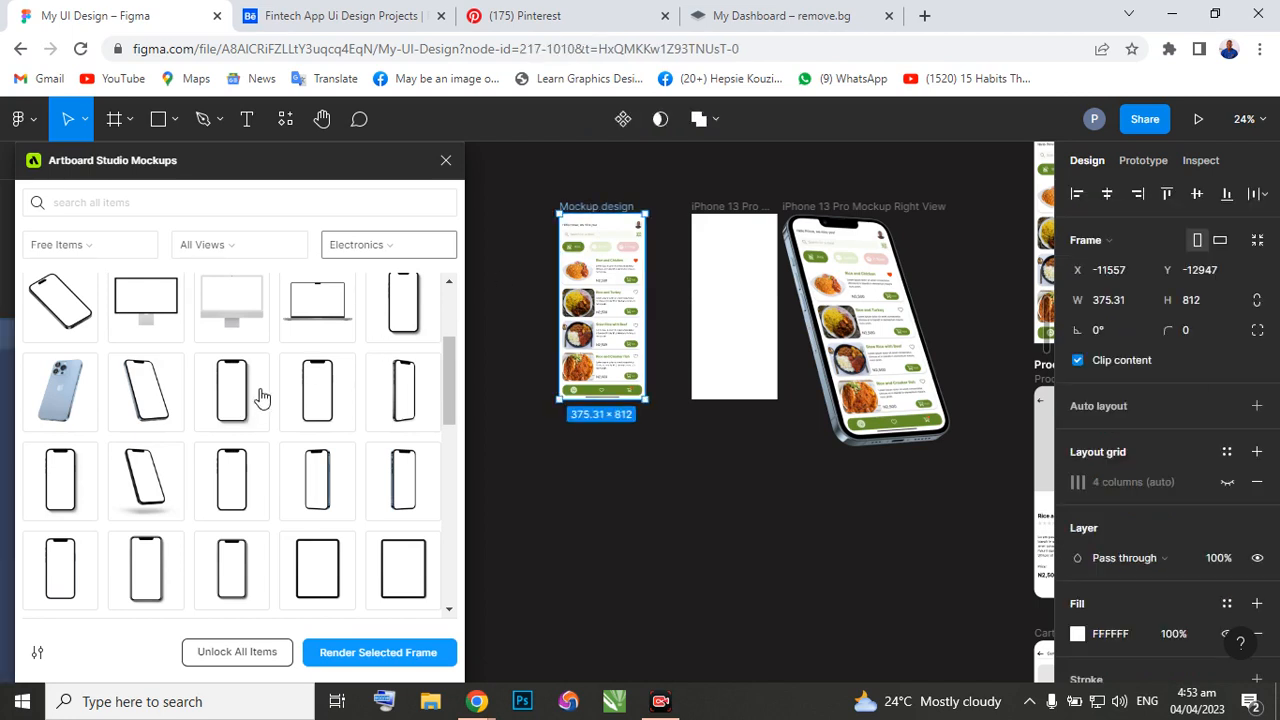
{"action": "left_click", "coordinate": [318, 392]}
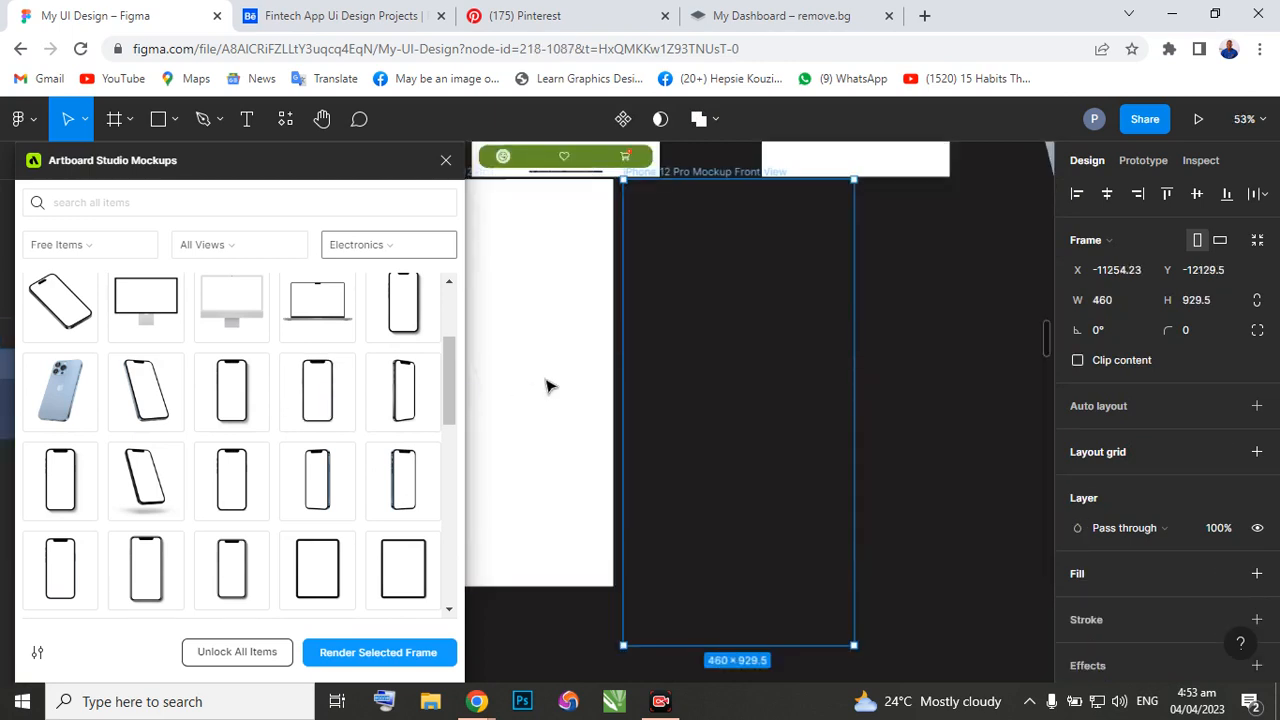
{"action": "scroll", "coordinate": [623, 400], "scroll_direction": "down", "scroll_amount": 3}
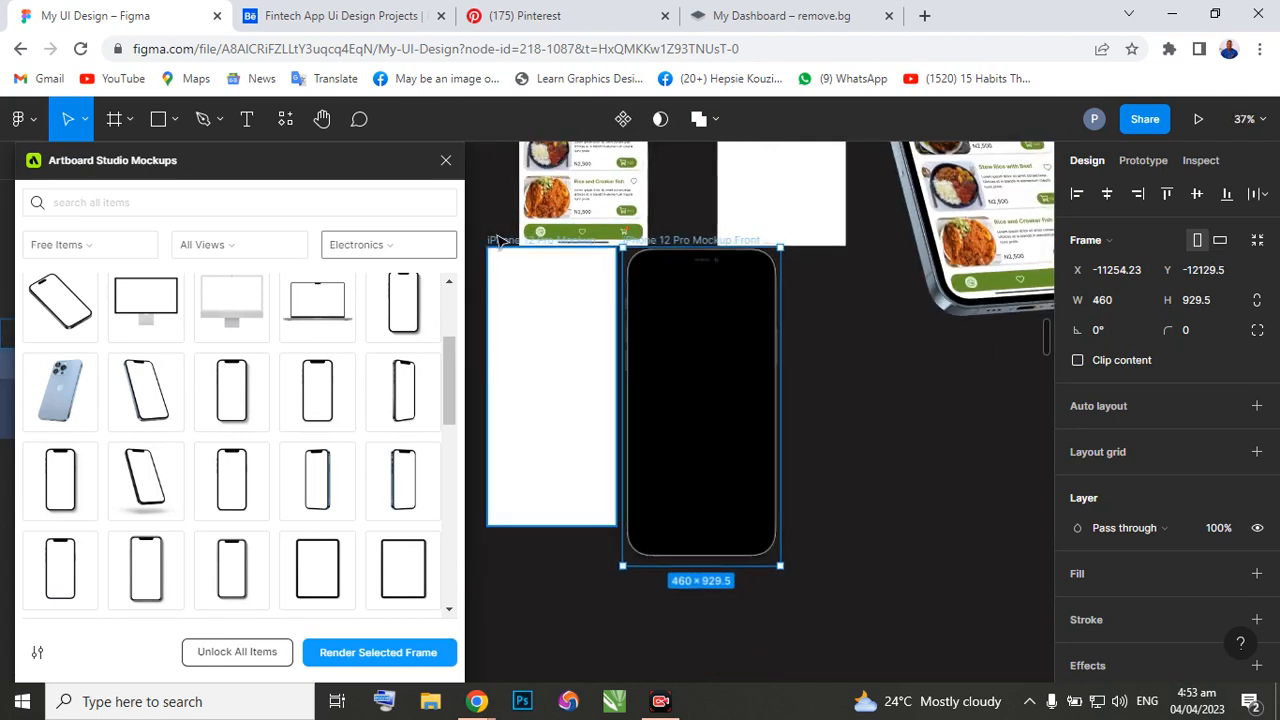
{"action": "left_click_drag", "start_coordinate": [516, 269], "coordinate": [546, 288]}
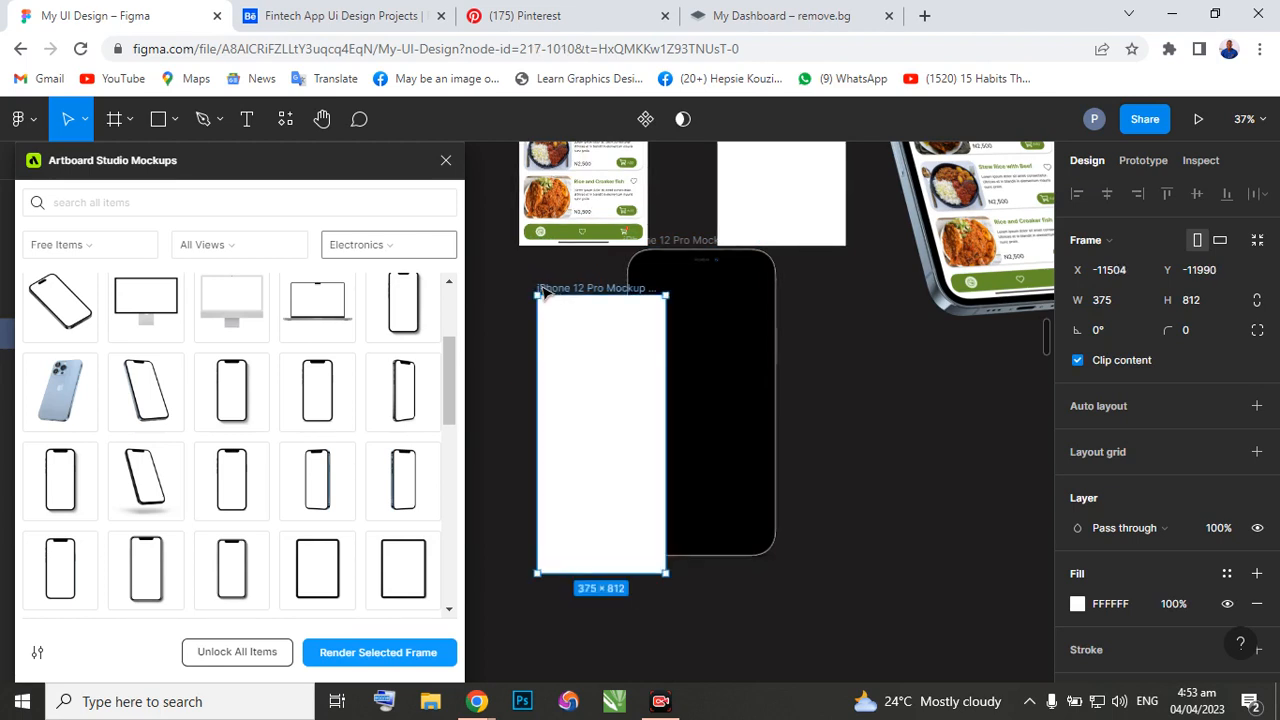
{"action": "key", "text": "ctrl+z"}
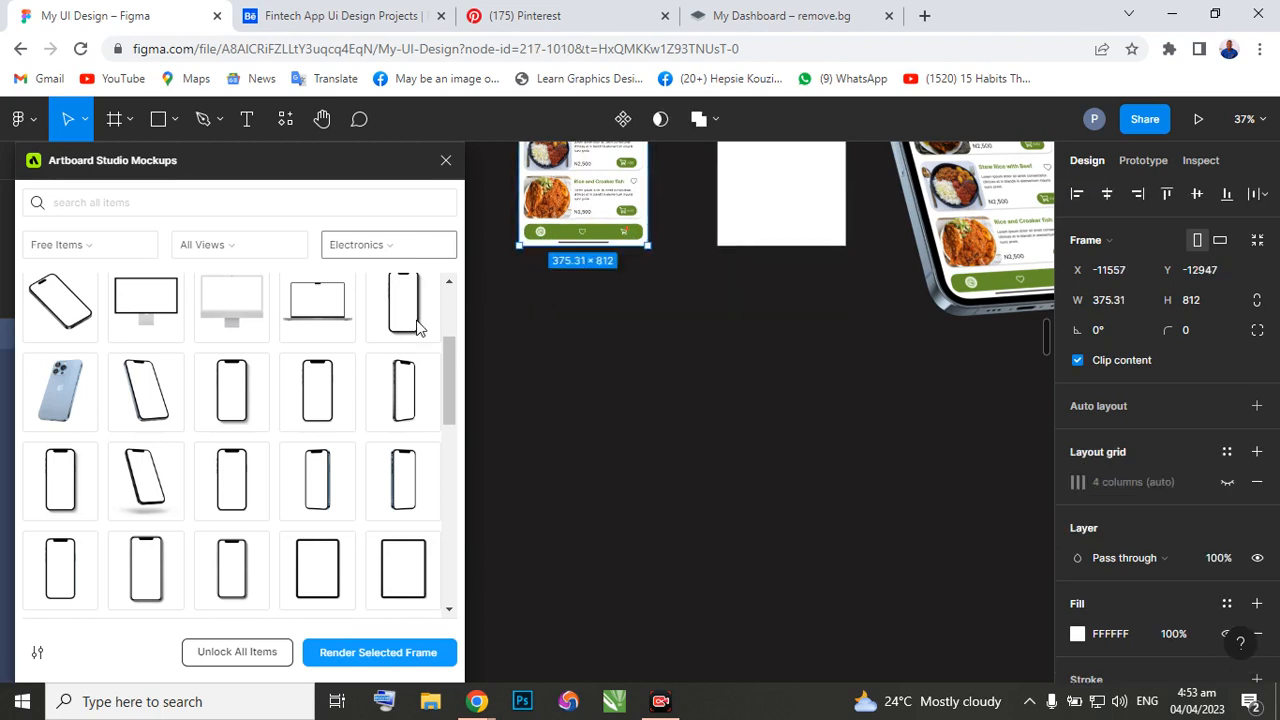
Add the free iPhone 12 Pro front-view phone mockup in the empty canvas below the Mockup design frame and clear the selection.
{"action": "left_click", "coordinate": [318, 400]}
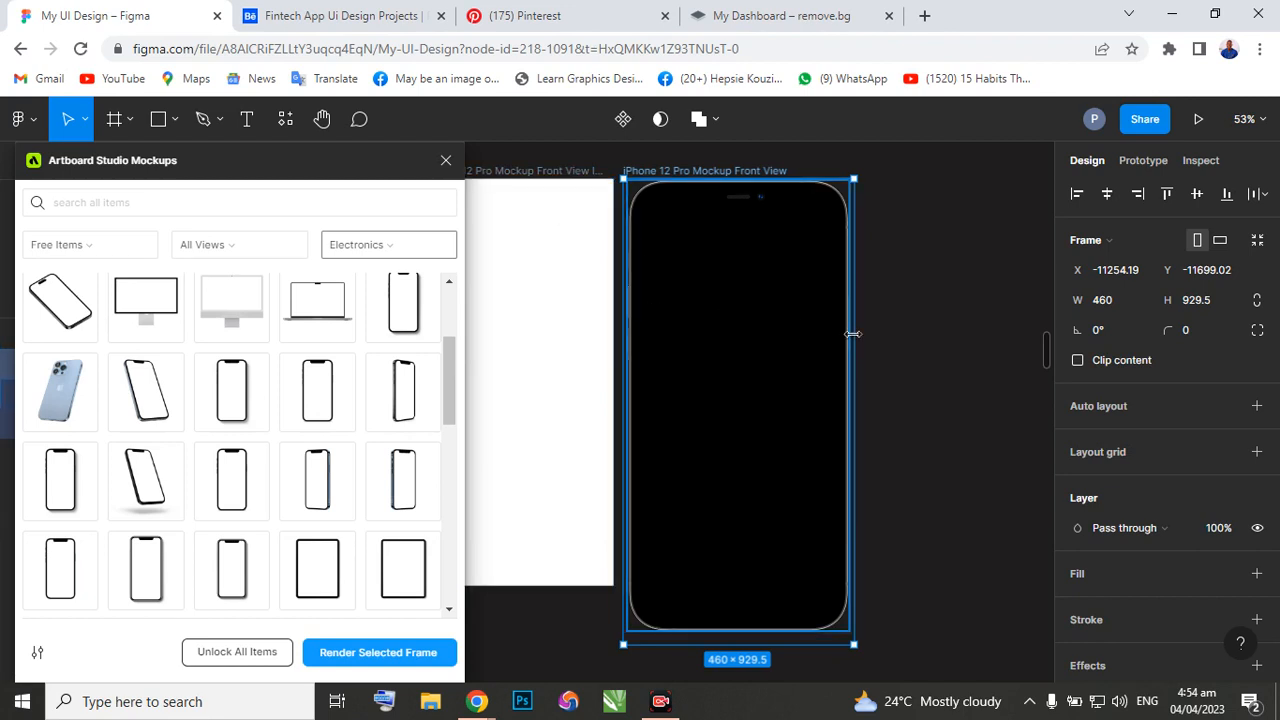
{"action": "scroll", "coordinate": [853, 334], "scroll_direction": "right", "scroll_amount": 1}
{"action": "scroll", "coordinate": [834, 334], "scroll_direction": "left", "scroll_amount": 2}
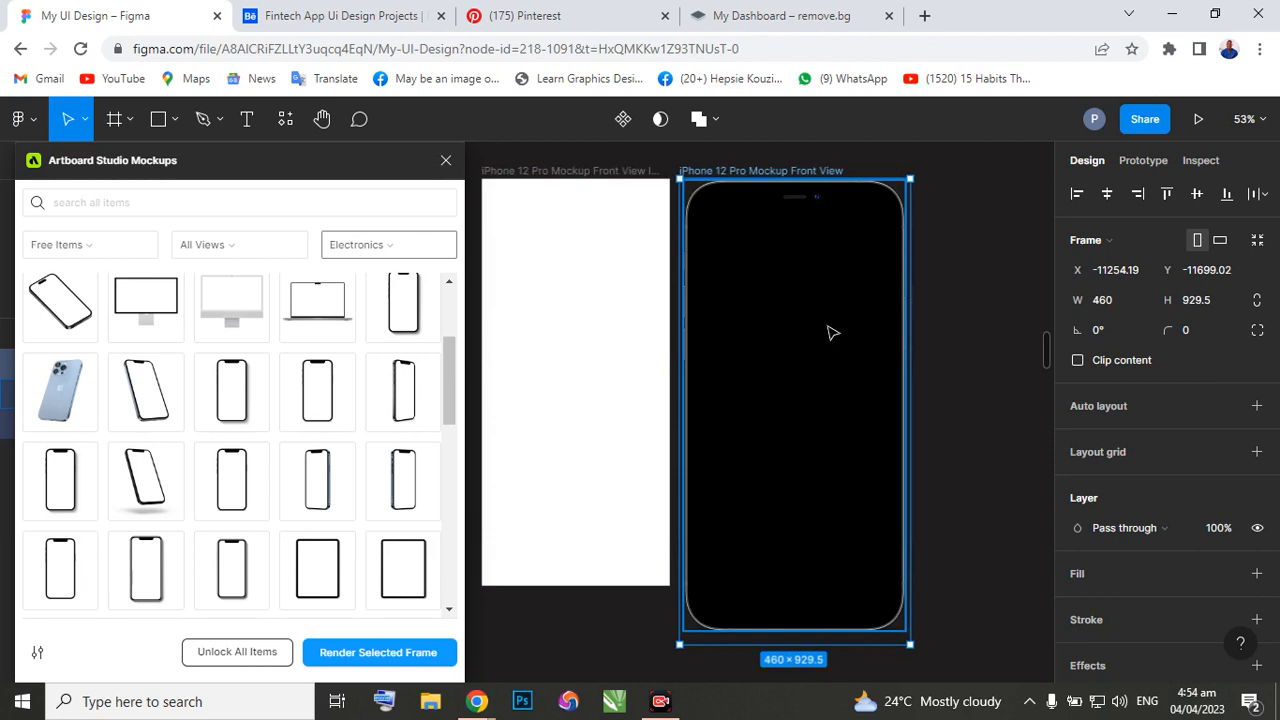
{"action": "scroll", "coordinate": [777, 455], "scroll_direction": "down", "scroll_amount": 5}
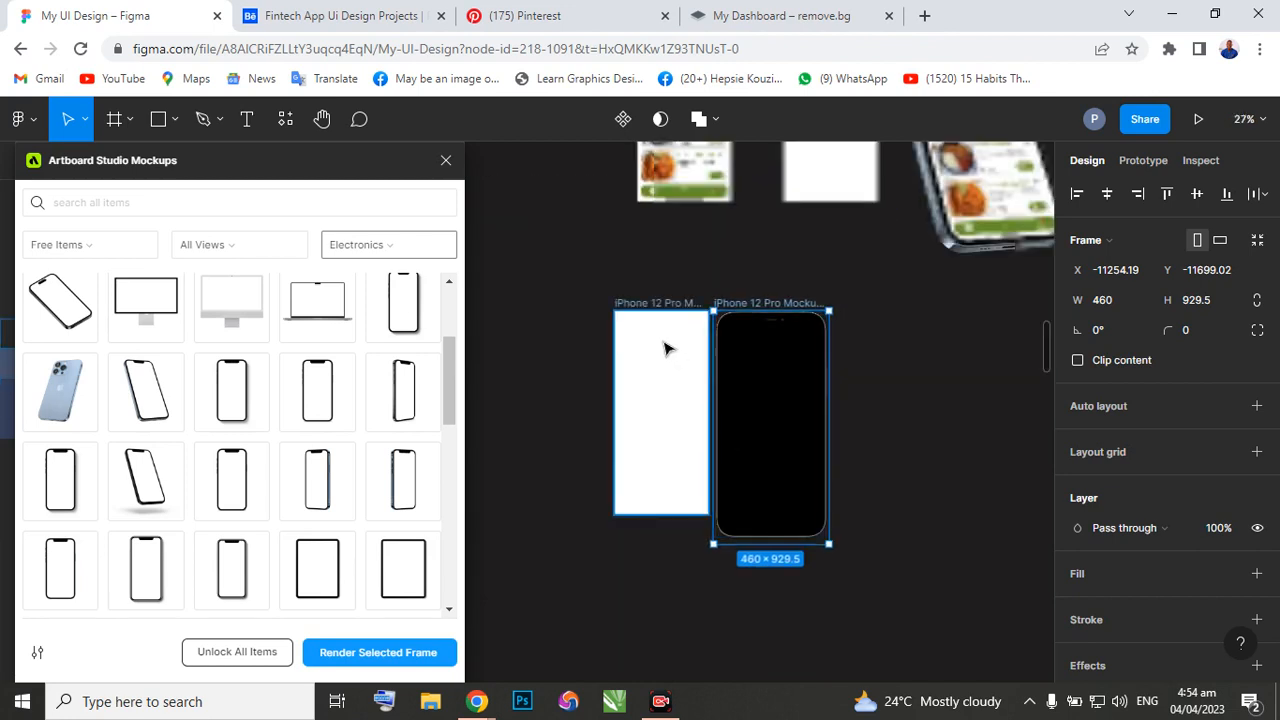
{"action": "left_click", "coordinate": [605, 287]}
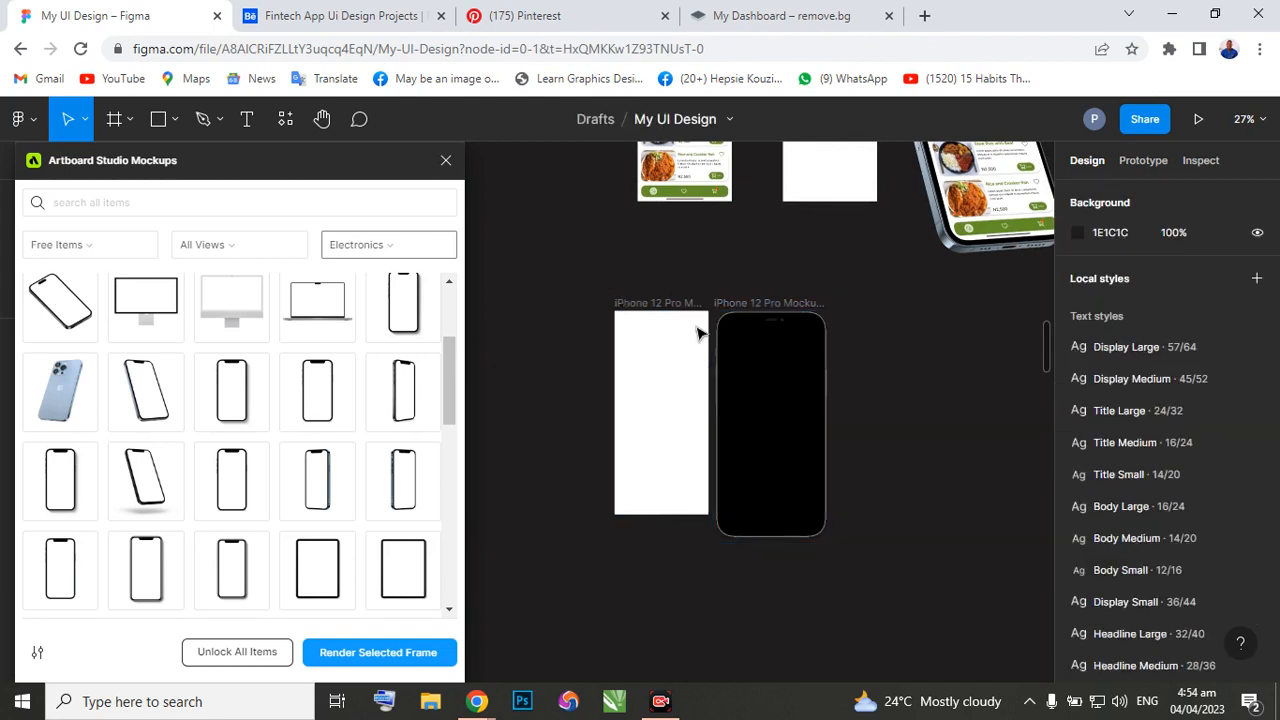
Delete the two iPhone 12 Pro mockup frames and add the free iPhone 12 front-view mockup below the Mockup design frame.
{"action": "left_click_drag", "start_coordinate": [587, 273], "coordinate": [846, 546]}
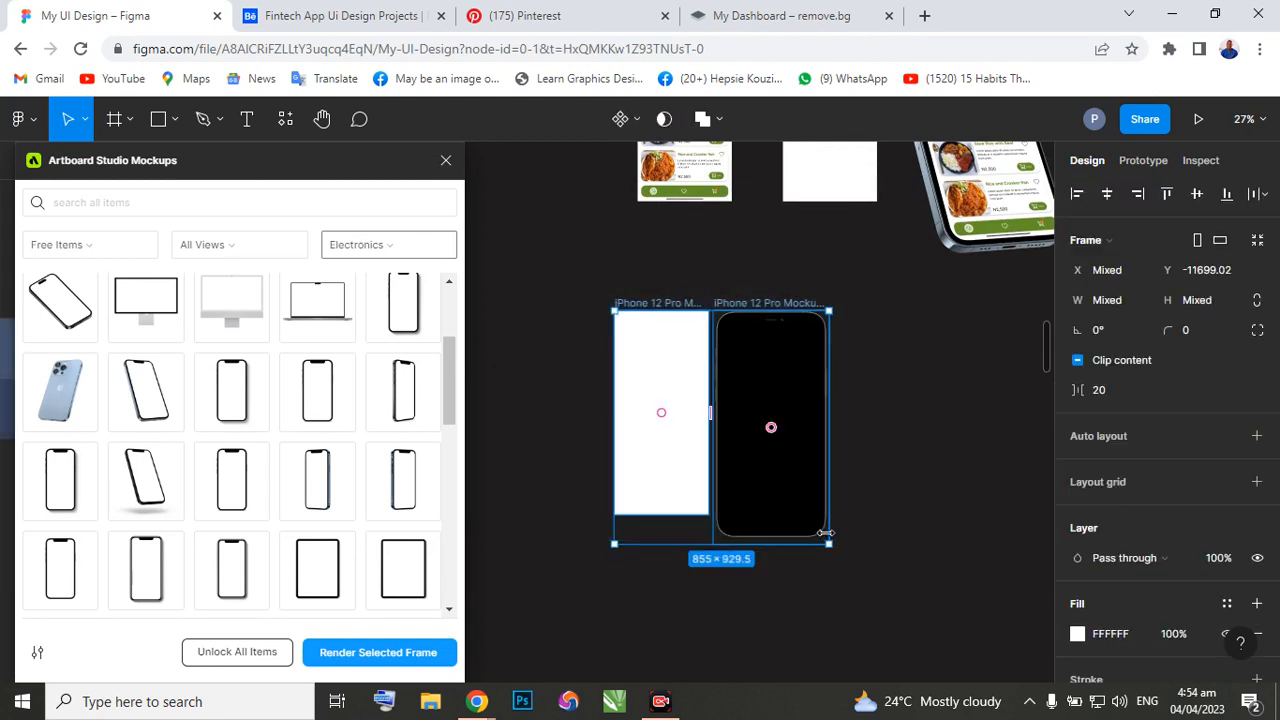
{"action": "key", "text": "Delete"}
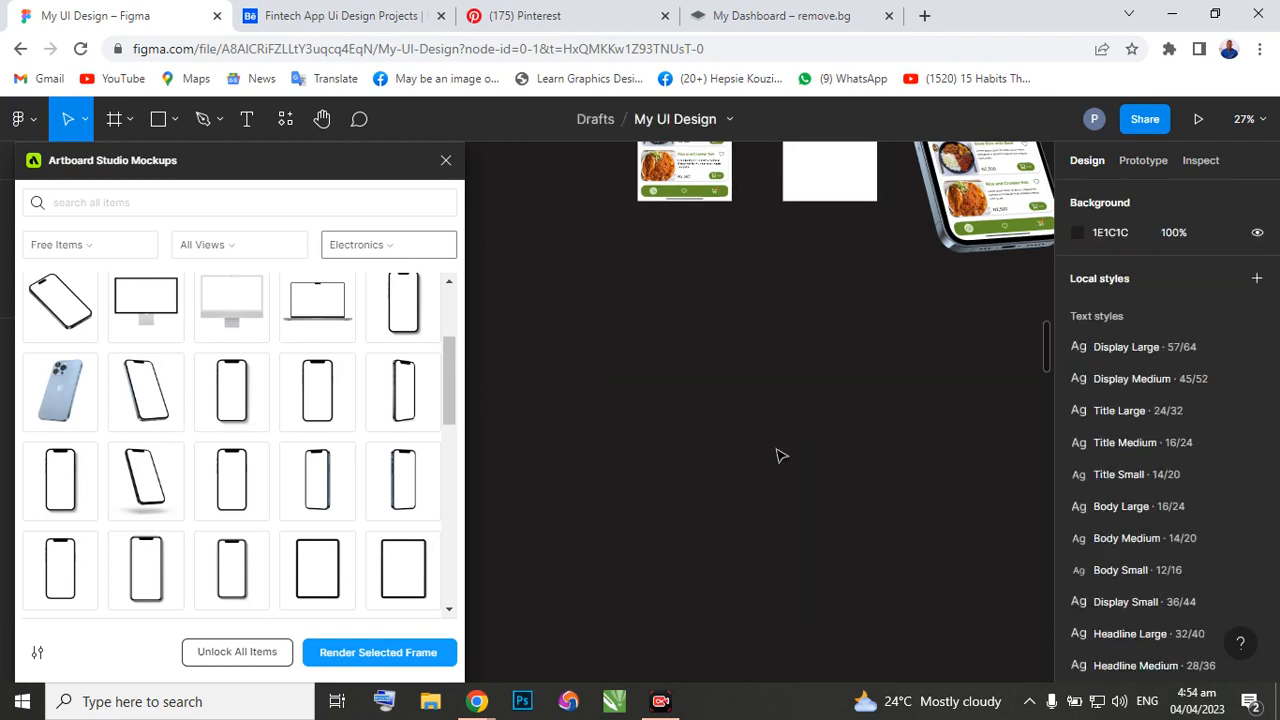
{"action": "scroll", "coordinate": [560, 290], "scroll_direction": "up", "scroll_amount": 3}
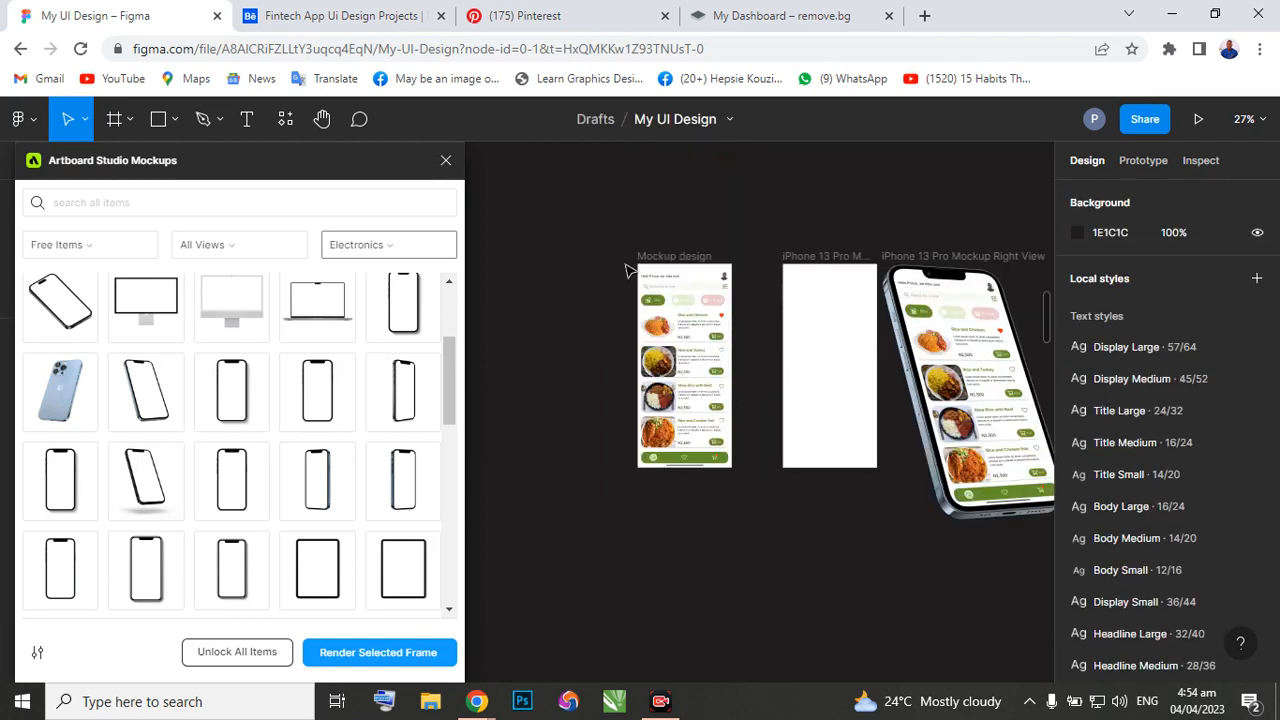
{"action": "left_click", "coordinate": [666, 262]}
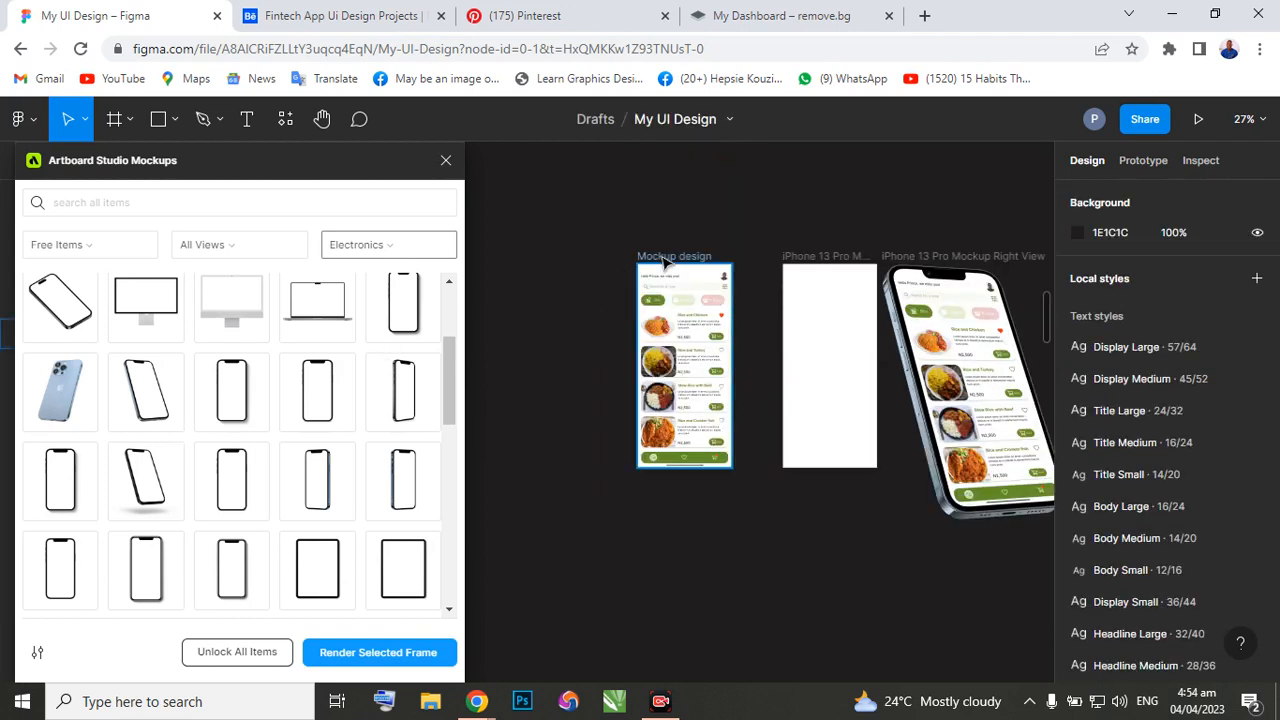
{"action": "left_click", "coordinate": [228, 498]}
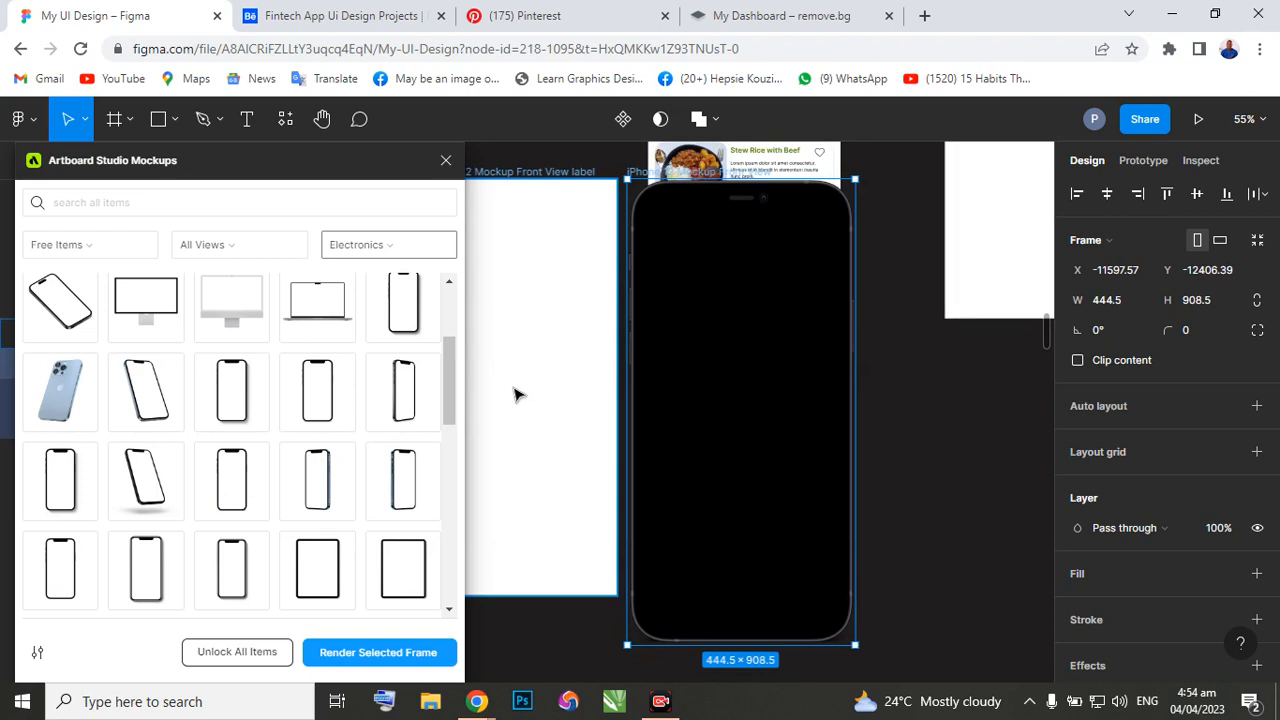
Move the Mockup design frame beside the white iPhone 12 label frame with their top edges aligned, at X -12420, Y -12406.
{"action": "scroll", "coordinate": [515, 395], "scroll_direction": "left", "scroll_amount": 3}
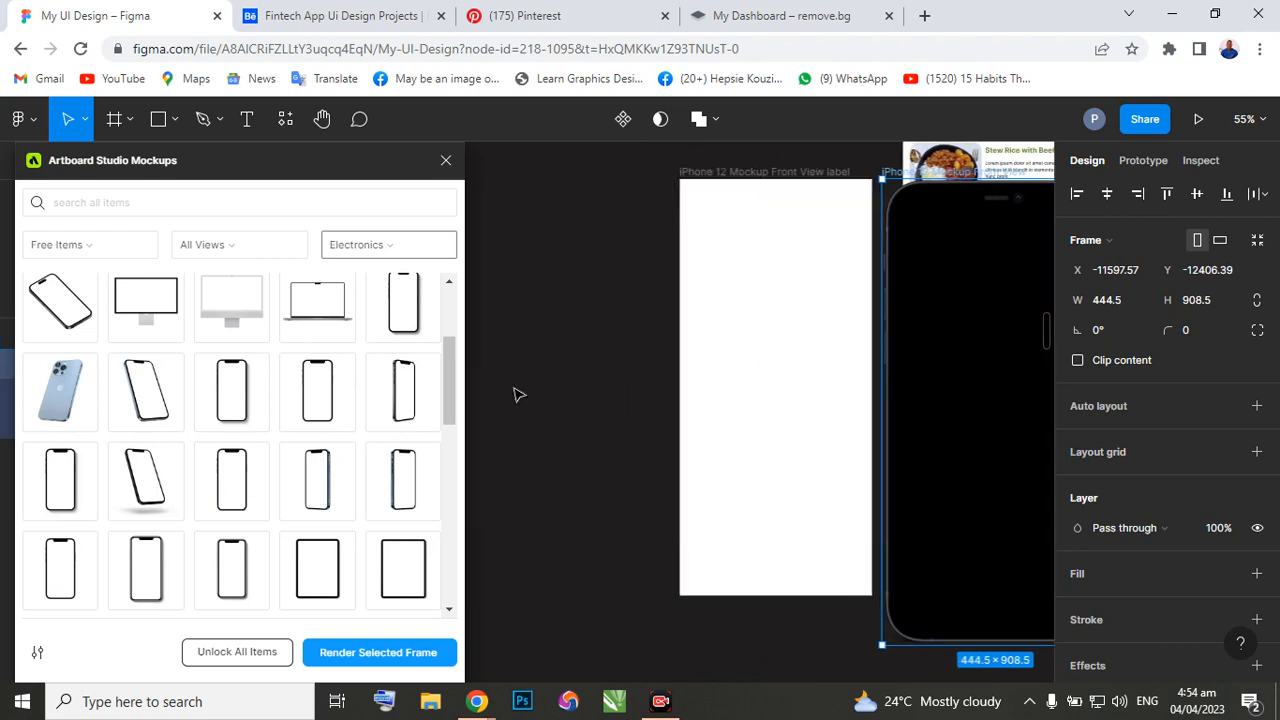
{"action": "scroll", "coordinate": [600, 377], "scroll_direction": "up", "scroll_amount": 5}
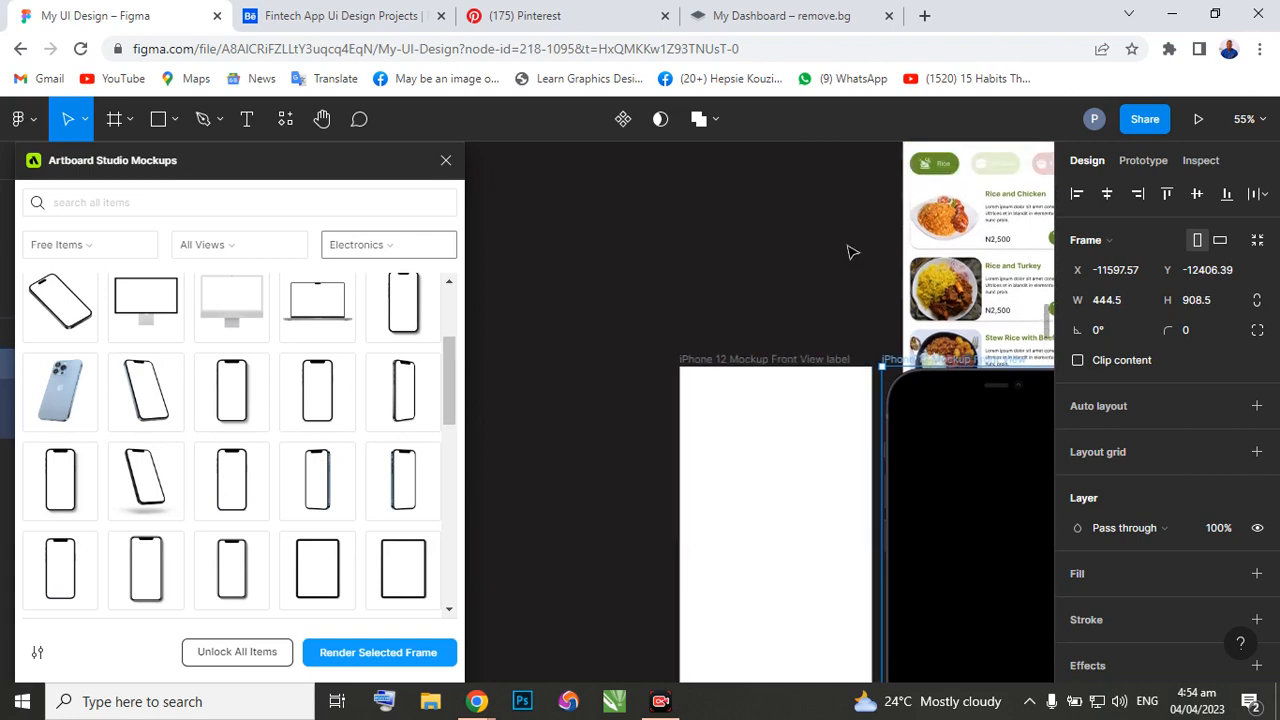
{"action": "scroll", "coordinate": [853, 254], "scroll_direction": "up", "scroll_amount": 2}
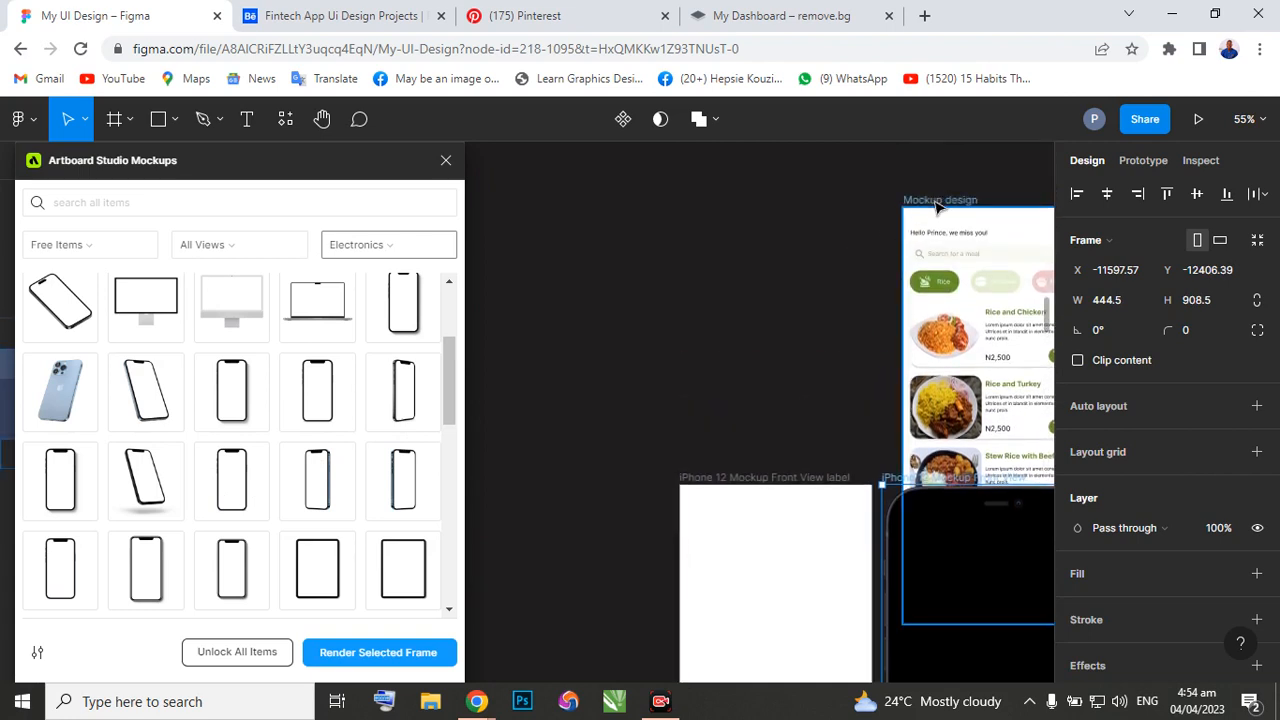
{"action": "left_click_drag", "start_coordinate": [938, 205], "coordinate": [526, 348]}
{"action": "scroll", "coordinate": [678, 310], "scroll_direction": "down", "scroll_amount": 2}
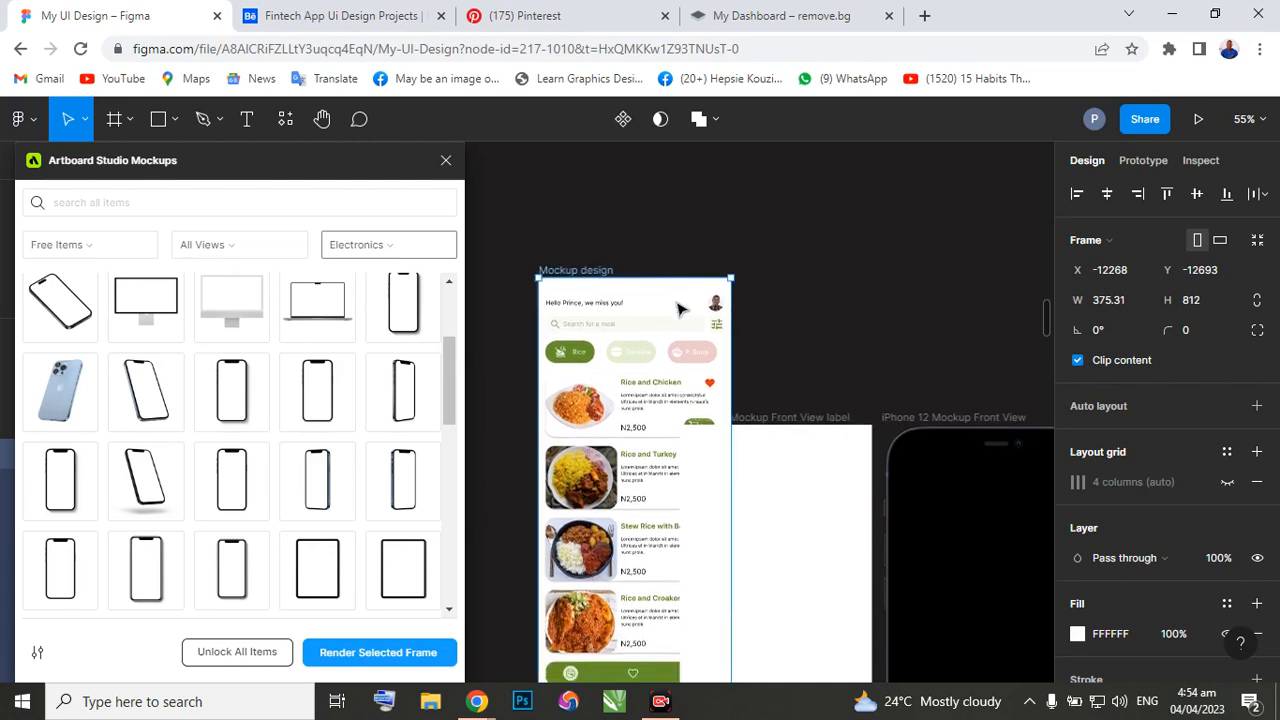
{"action": "scroll", "coordinate": [678, 310], "scroll_direction": "down", "scroll_amount": 3}
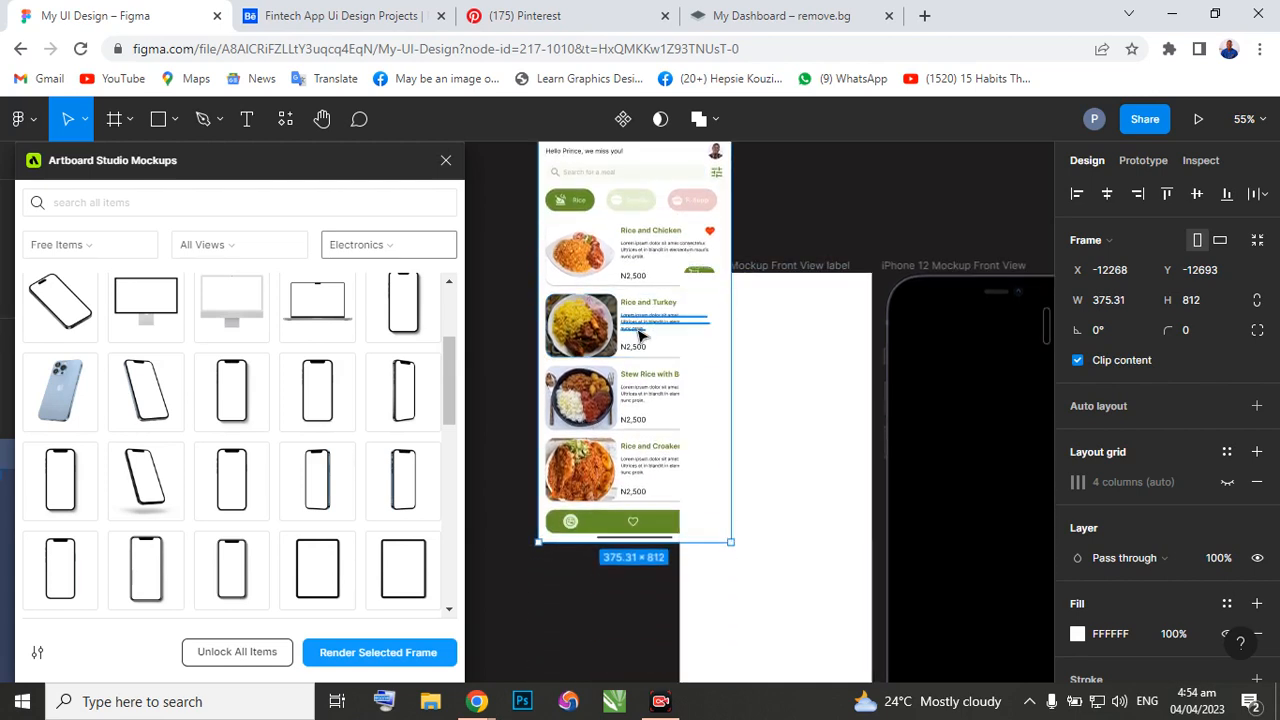
{"action": "scroll", "coordinate": [640, 340], "scroll_direction": "left", "scroll_amount": 4}
{"action": "scroll", "coordinate": [756, 312], "scroll_direction": "up", "scroll_amount": 1}
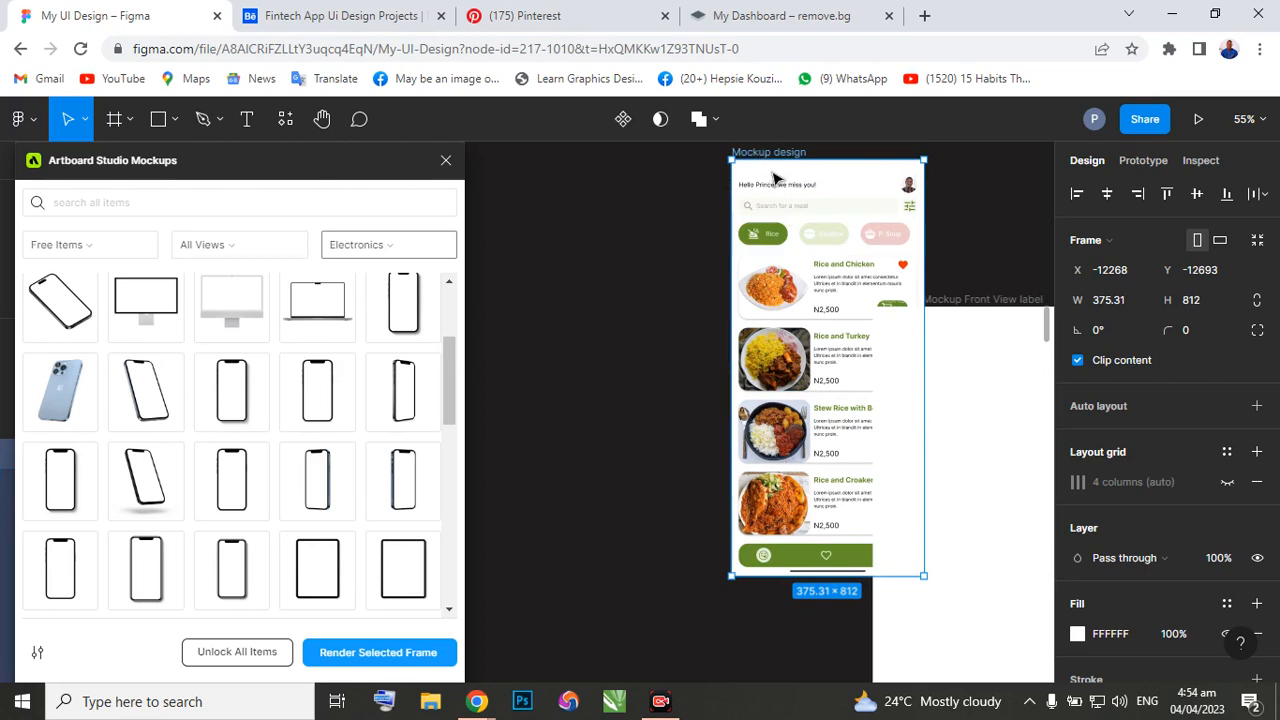
{"action": "left_click_drag", "start_coordinate": [775, 178], "coordinate": [698, 323]}
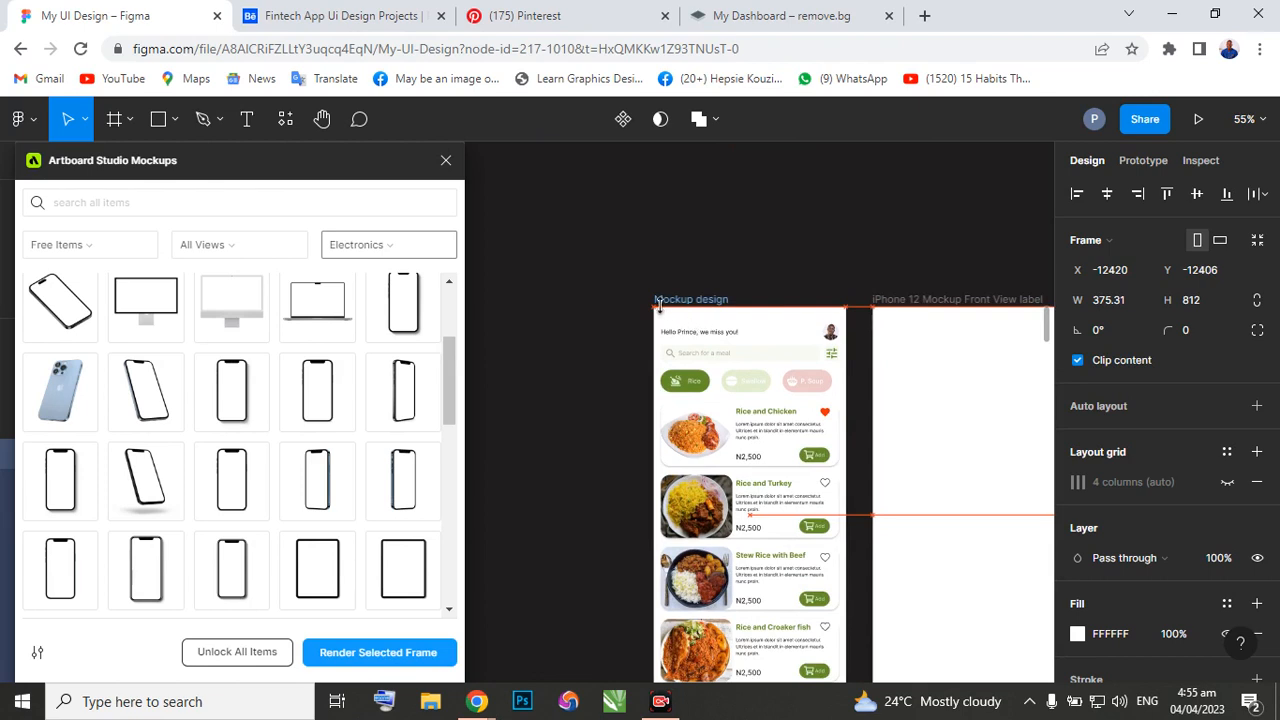
{"action": "scroll", "coordinate": [640, 320], "scroll_direction": "down", "scroll_amount": 3}
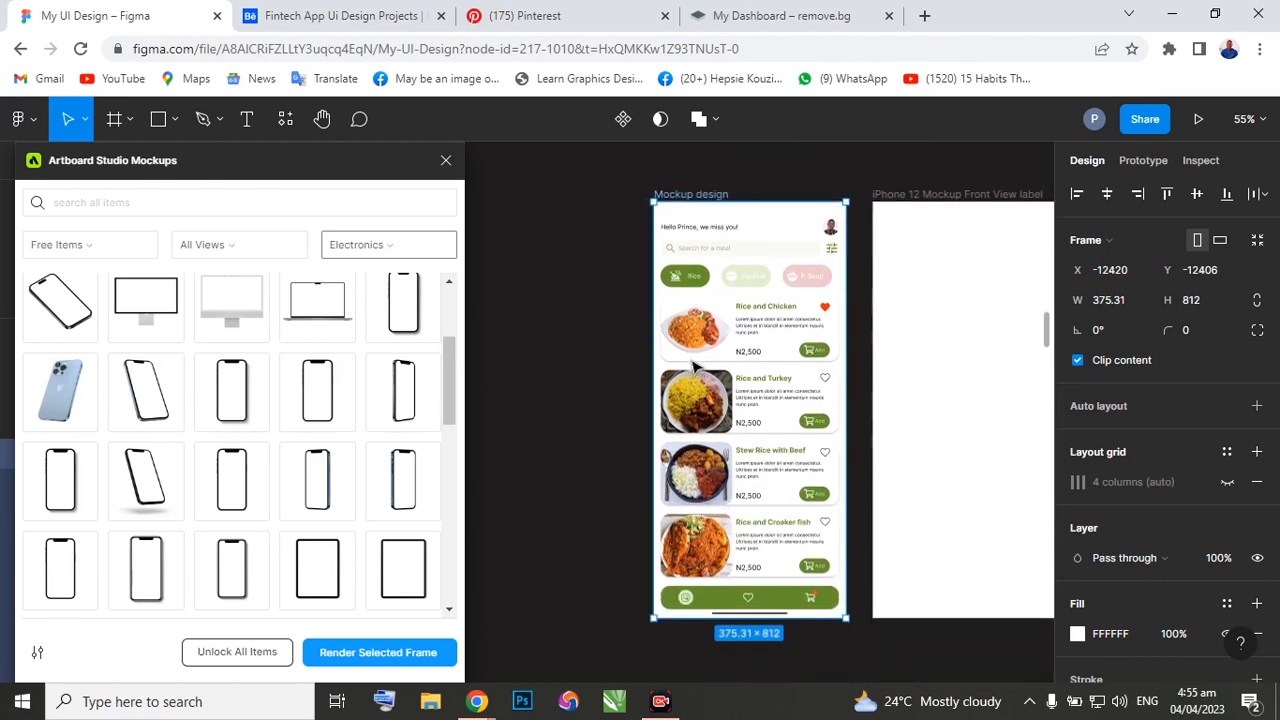
{"action": "scroll", "coordinate": [697, 365], "scroll_direction": "right", "scroll_amount": 3}
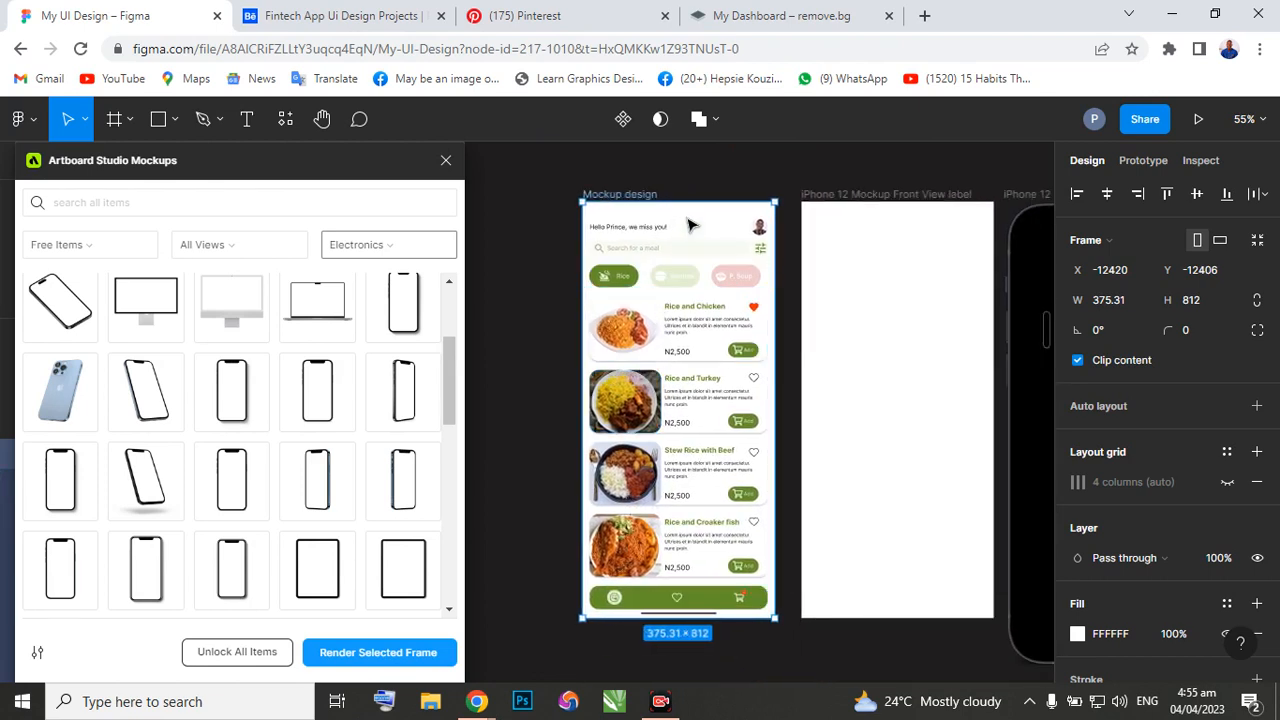
Place the Mockup design frame inside the white iPhone 12 label frame and render it onto the front-view phone.
{"action": "left_click_drag", "start_coordinate": [708, 222], "coordinate": [917, 218]}
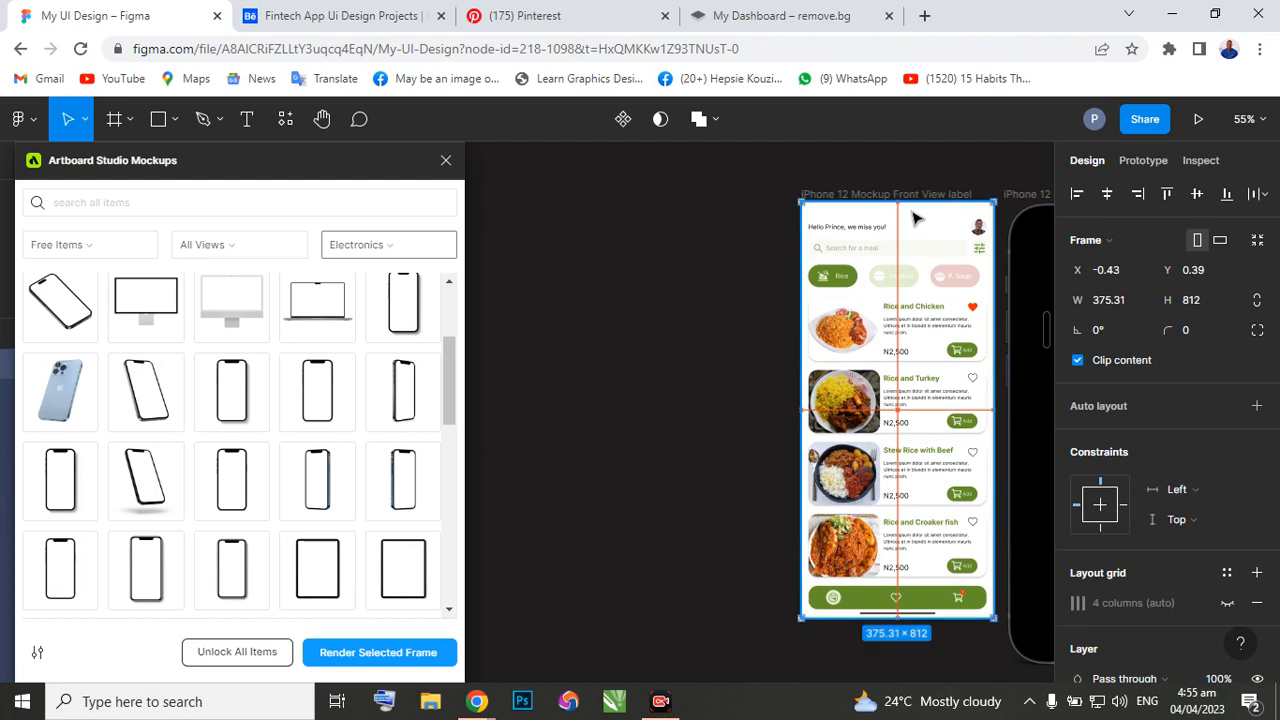
{"action": "left_click", "coordinate": [379, 653]}
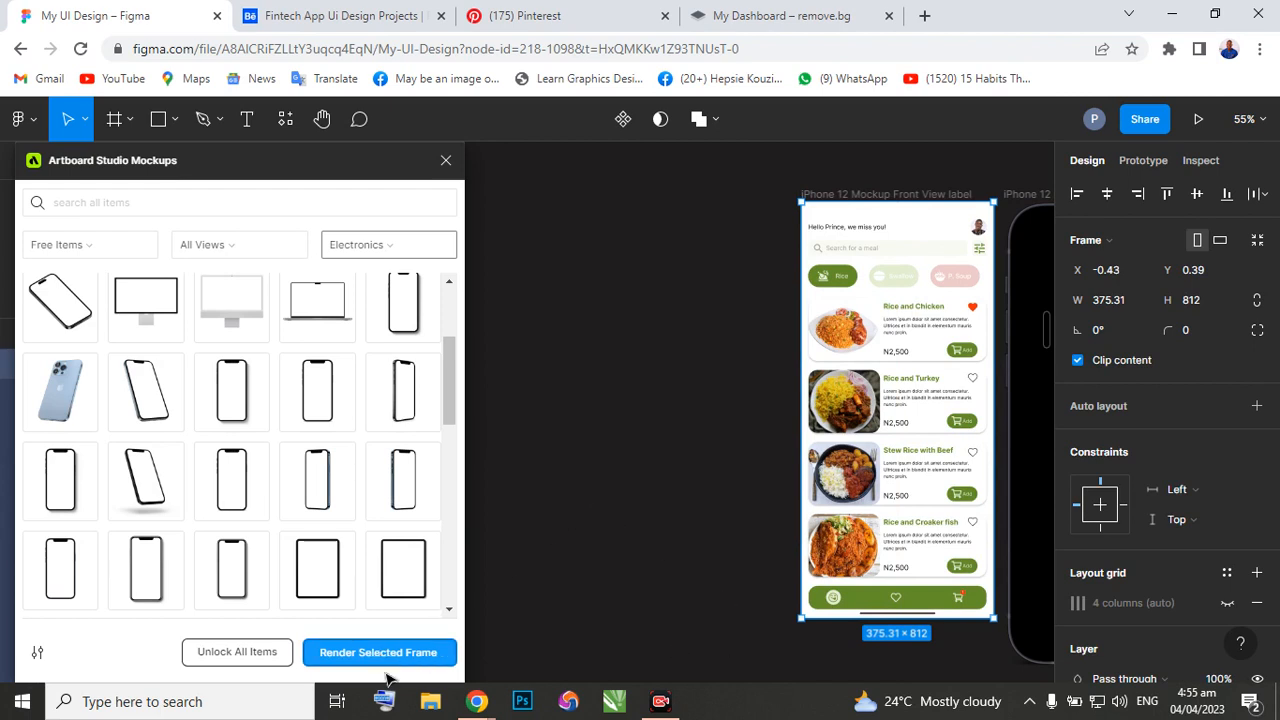
{"action": "left_click", "coordinate": [403, 651]}
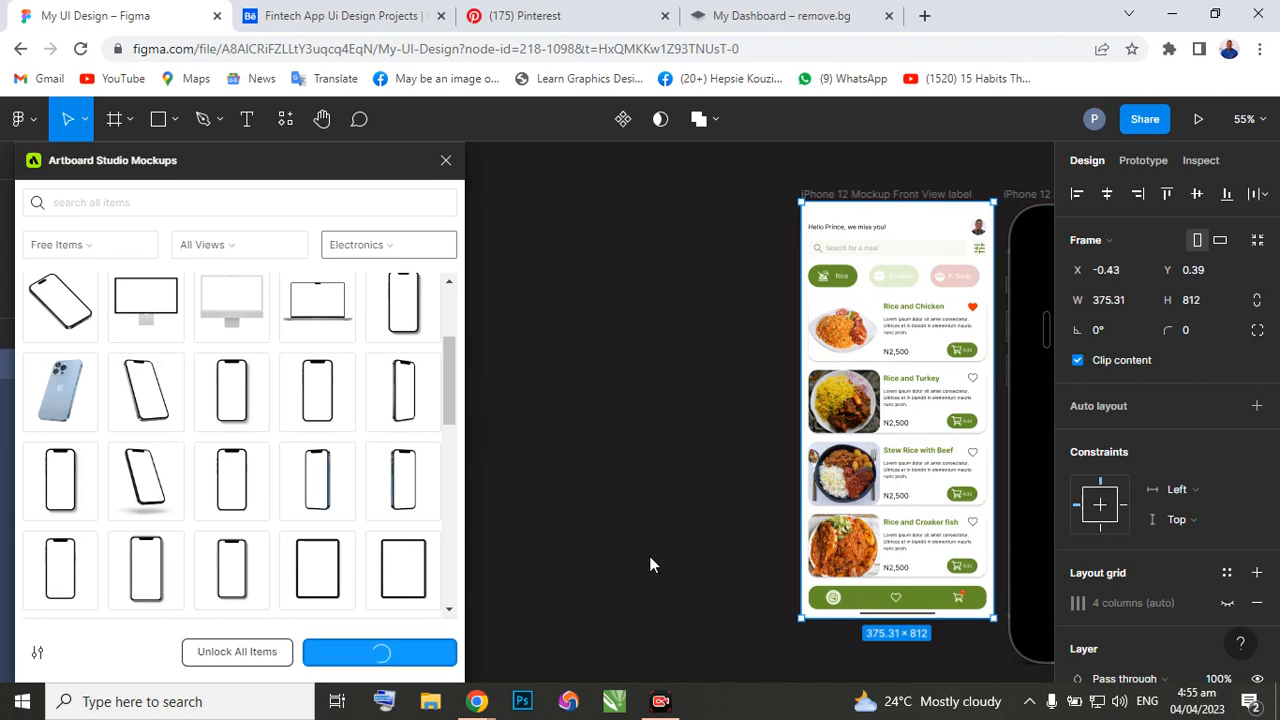
{"action": "scroll", "coordinate": [640, 545], "scroll_direction": "right", "scroll_amount": 4}
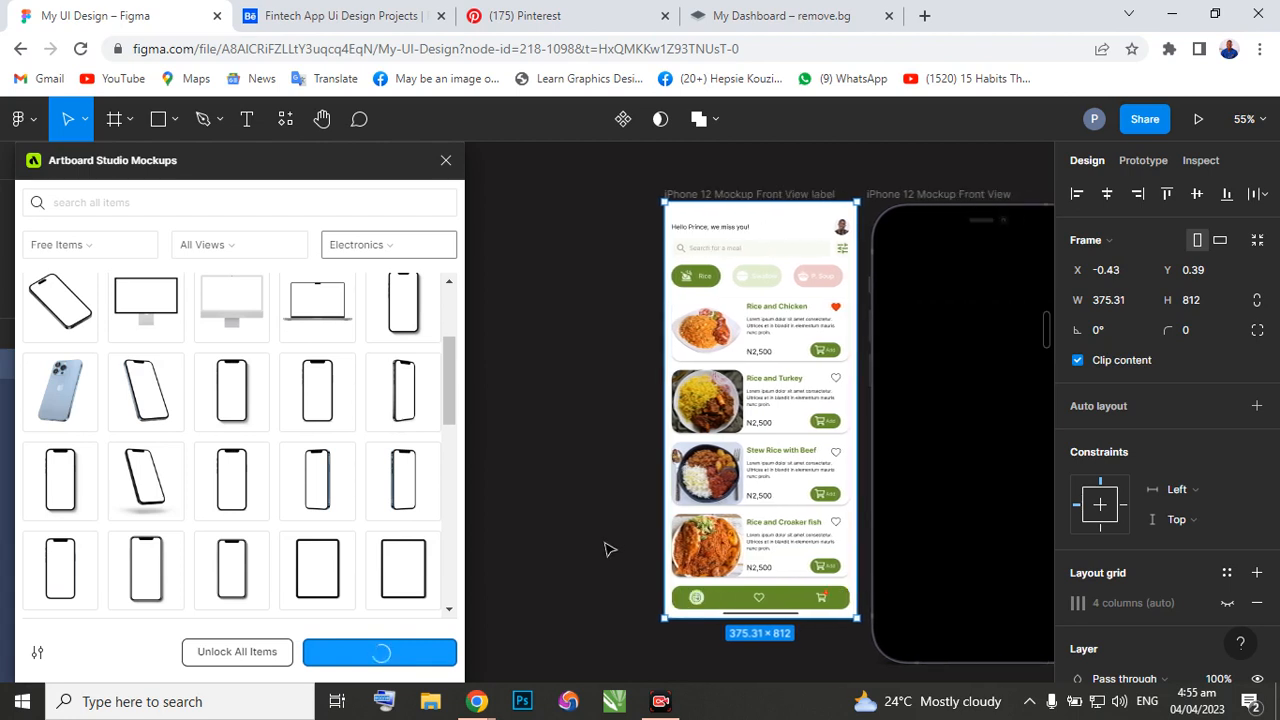
{"action": "scroll", "coordinate": [603, 549], "scroll_direction": "right", "scroll_amount": 4}
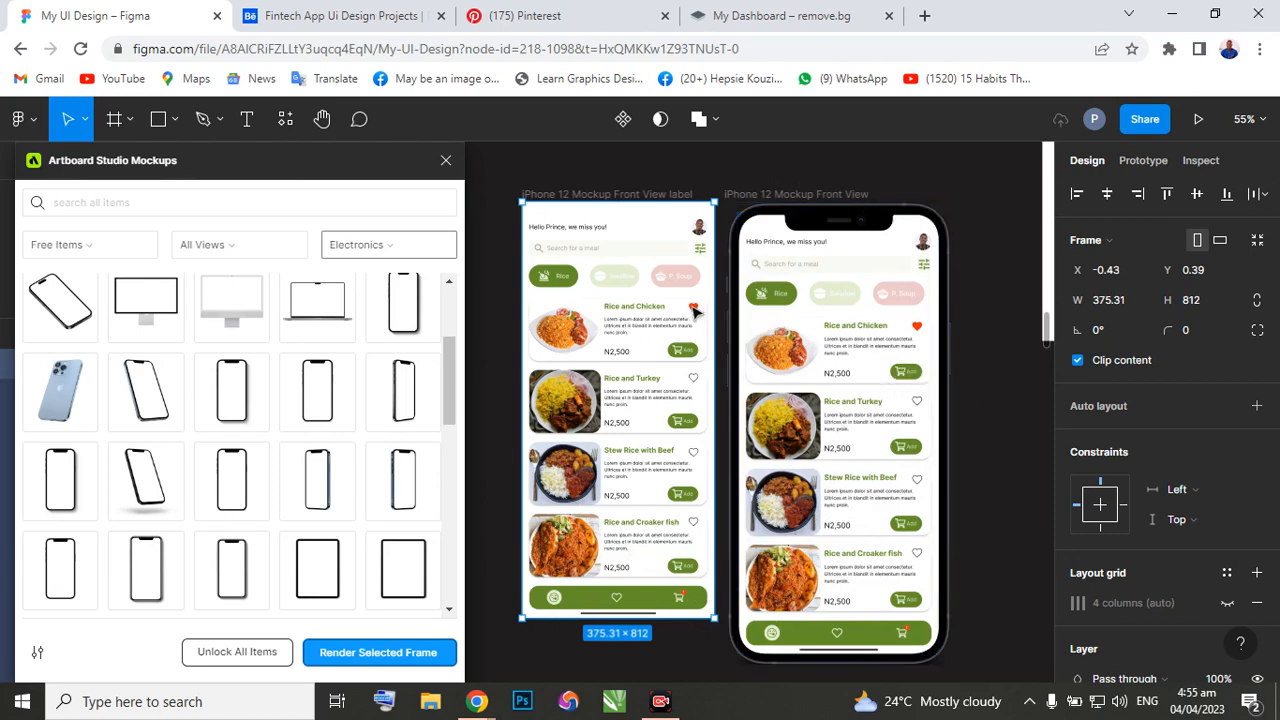
Select the rendered iPhone 12 Mockup Front View frame and close the Artboard Studio Mockups plugin.
{"action": "scroll", "coordinate": [697, 312], "scroll_direction": "down", "scroll_amount": 3}
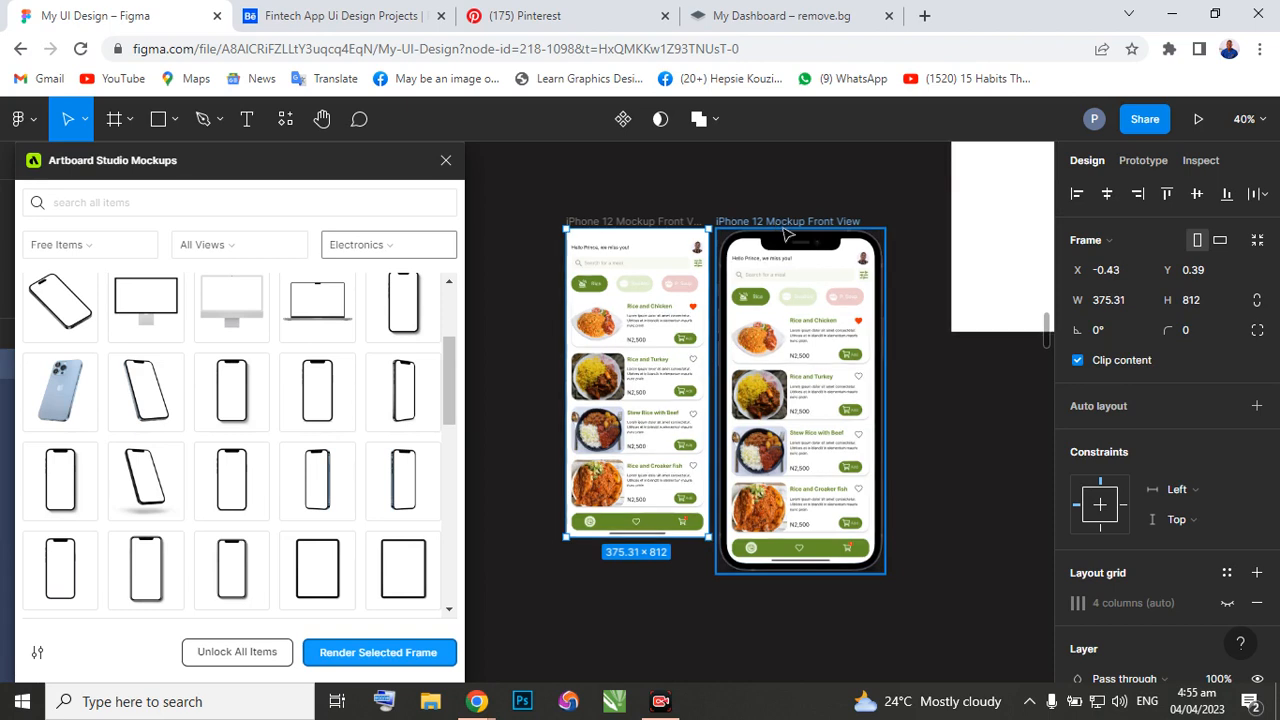
{"action": "left_click", "coordinate": [860, 240]}
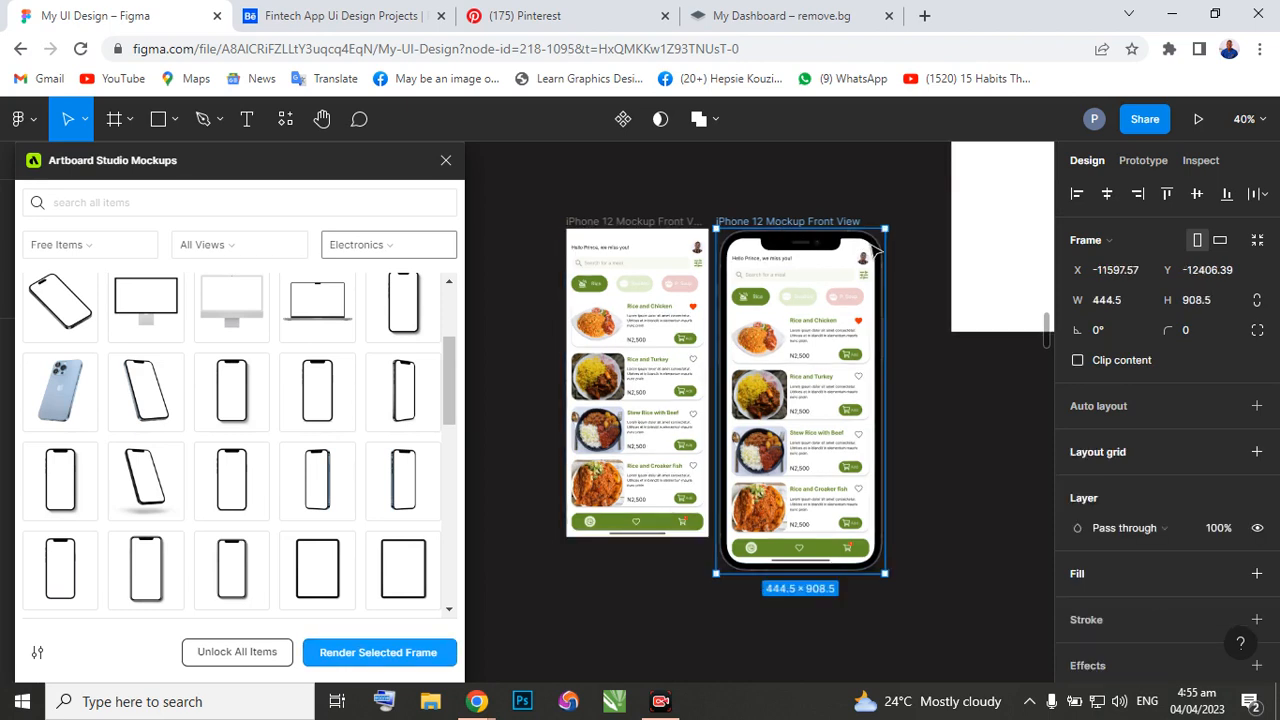
{"action": "left_click", "coordinate": [446, 161]}
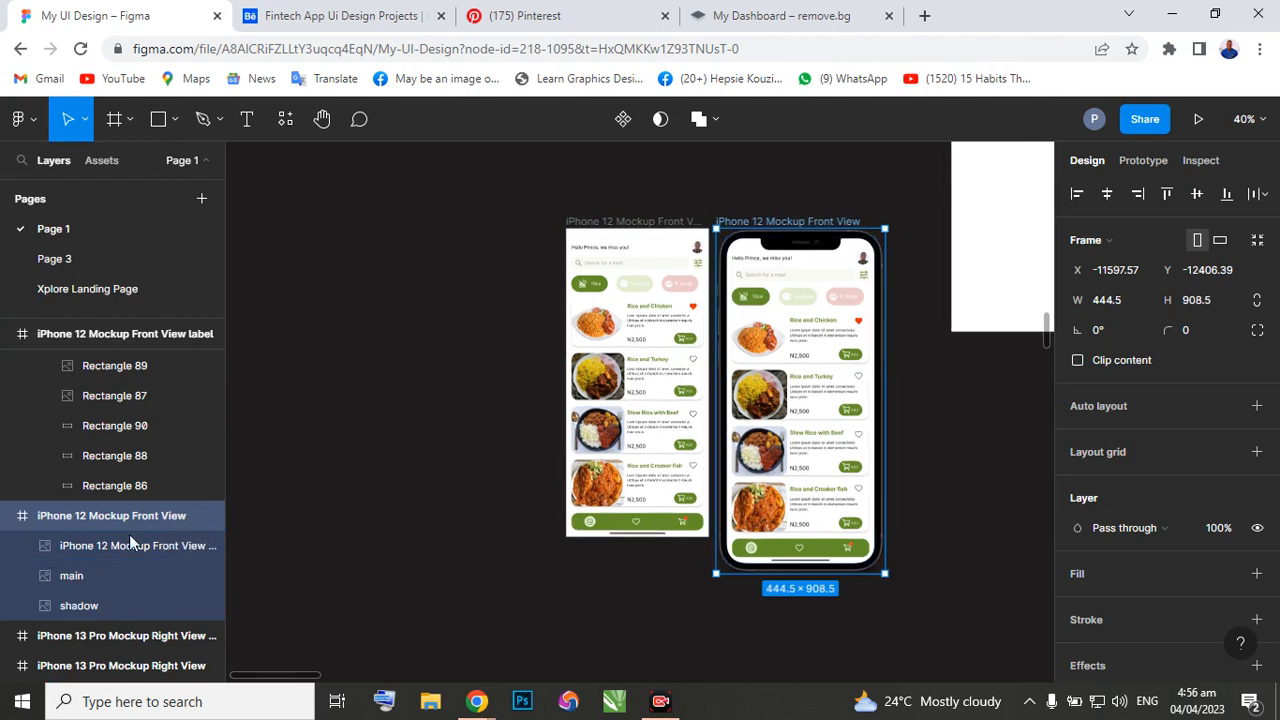
Group the screen image, main and shadow layers inside the iPhone 12 Mockup Front View frame.
{"action": "left_click", "coordinate": [108, 558]}
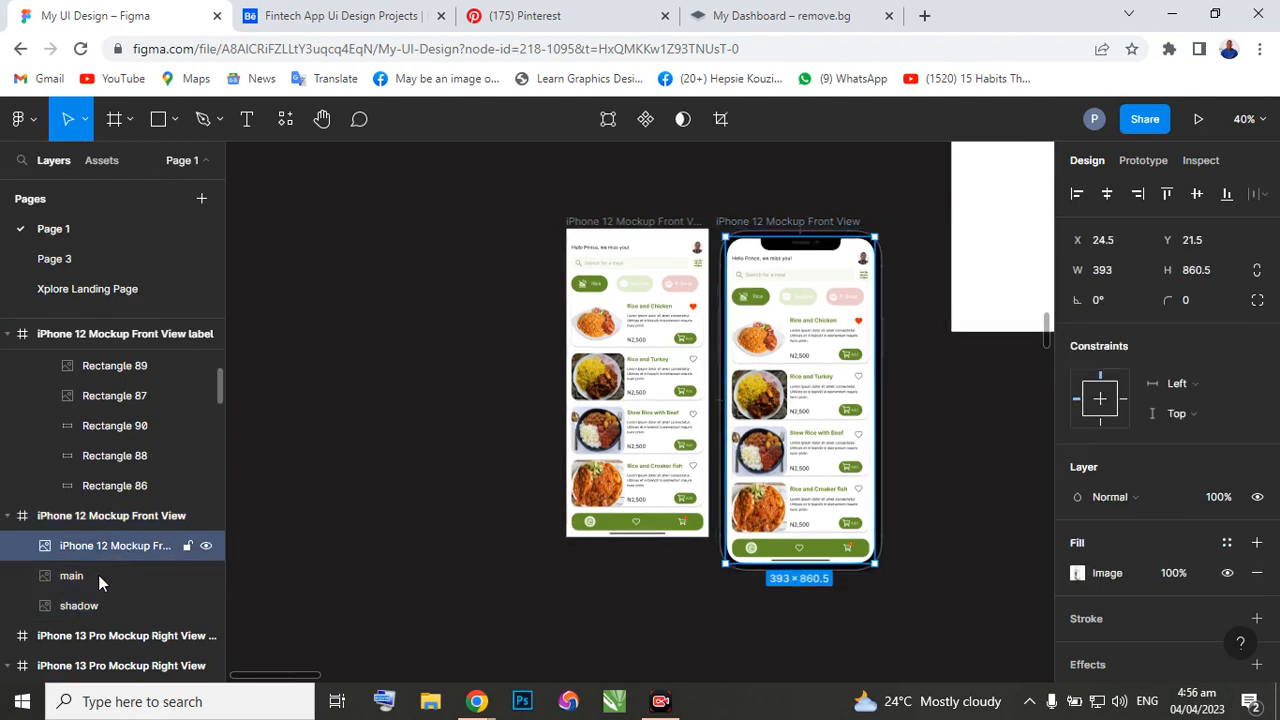
{"action": "left_click", "coordinate": [97, 576], "text": "shift"}
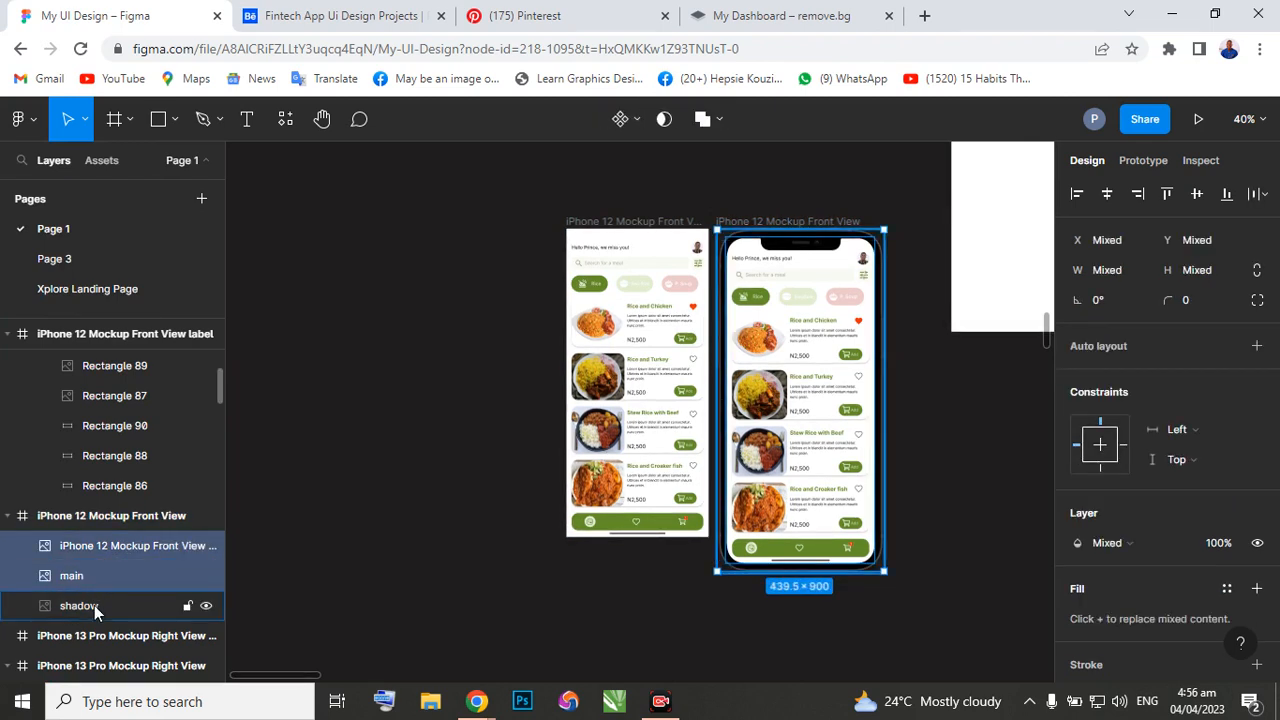
{"action": "left_click", "coordinate": [94, 605]}
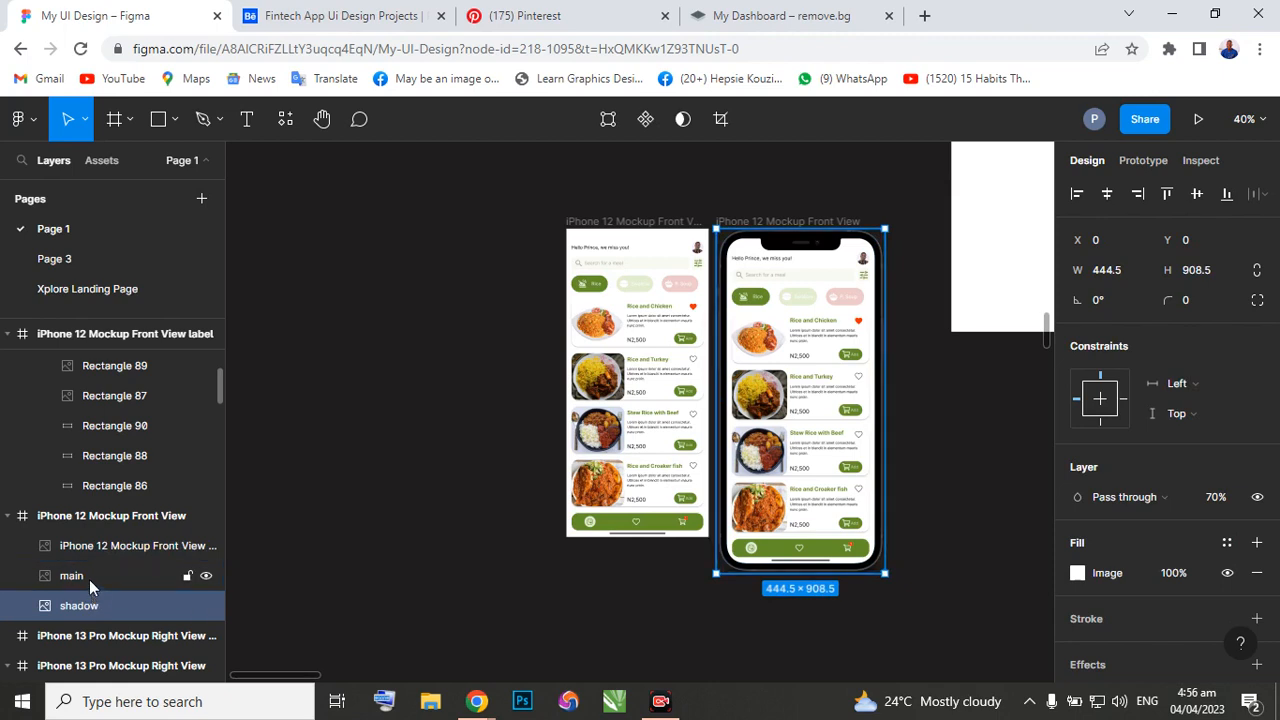
{"action": "left_click", "coordinate": [89, 578], "text": "shift"}
{"action": "left_click", "coordinate": [99, 546], "text": "shift"}
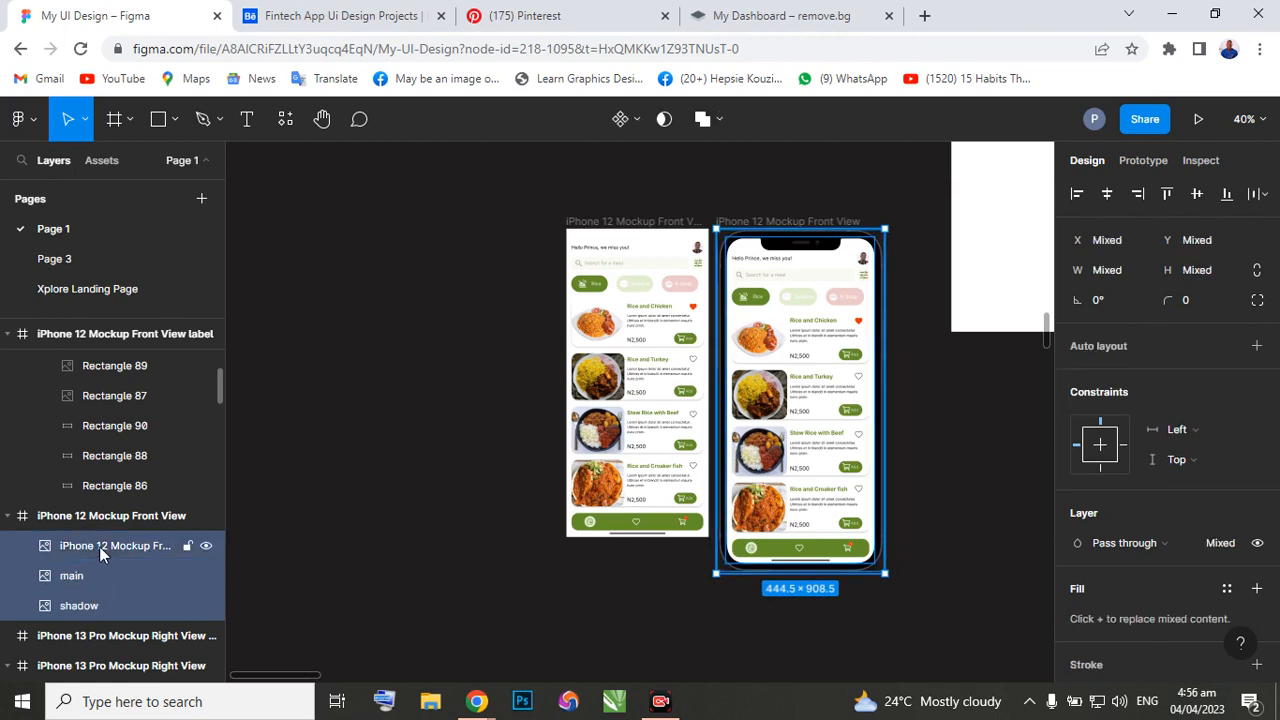
{"action": "right_click", "coordinate": [791, 333]}
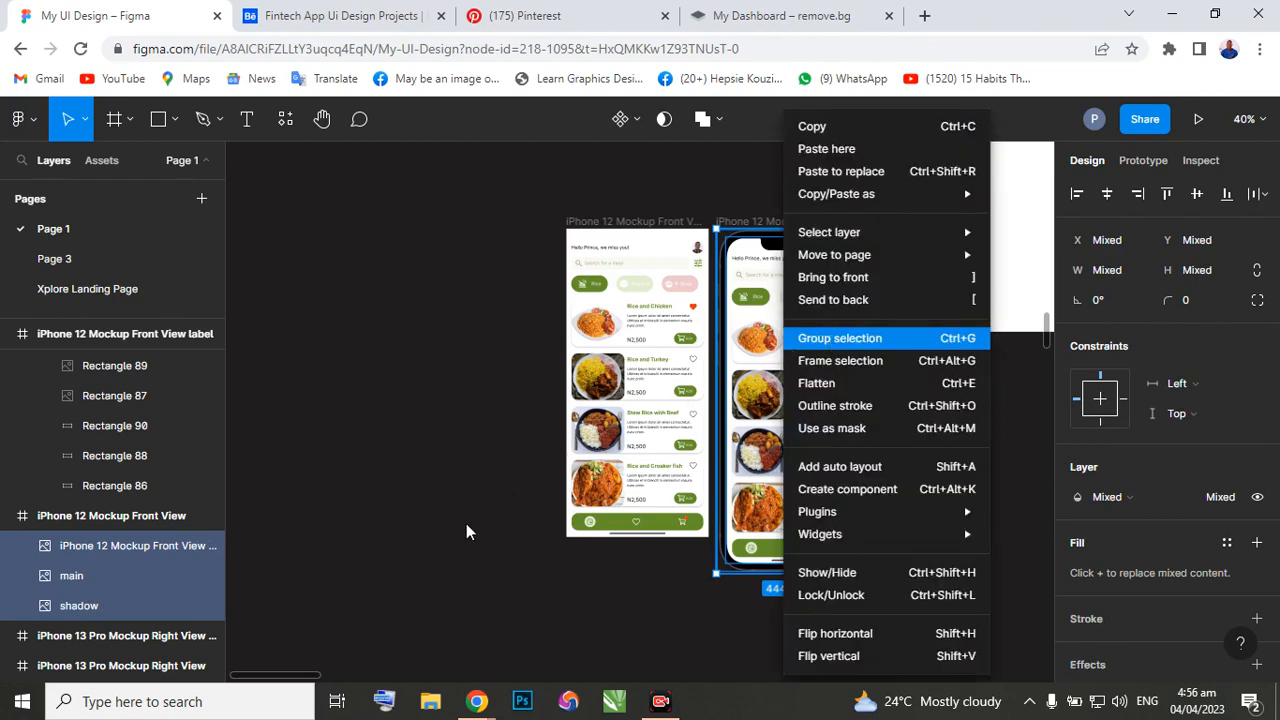
{"action": "key", "text": "ctrl+g"}
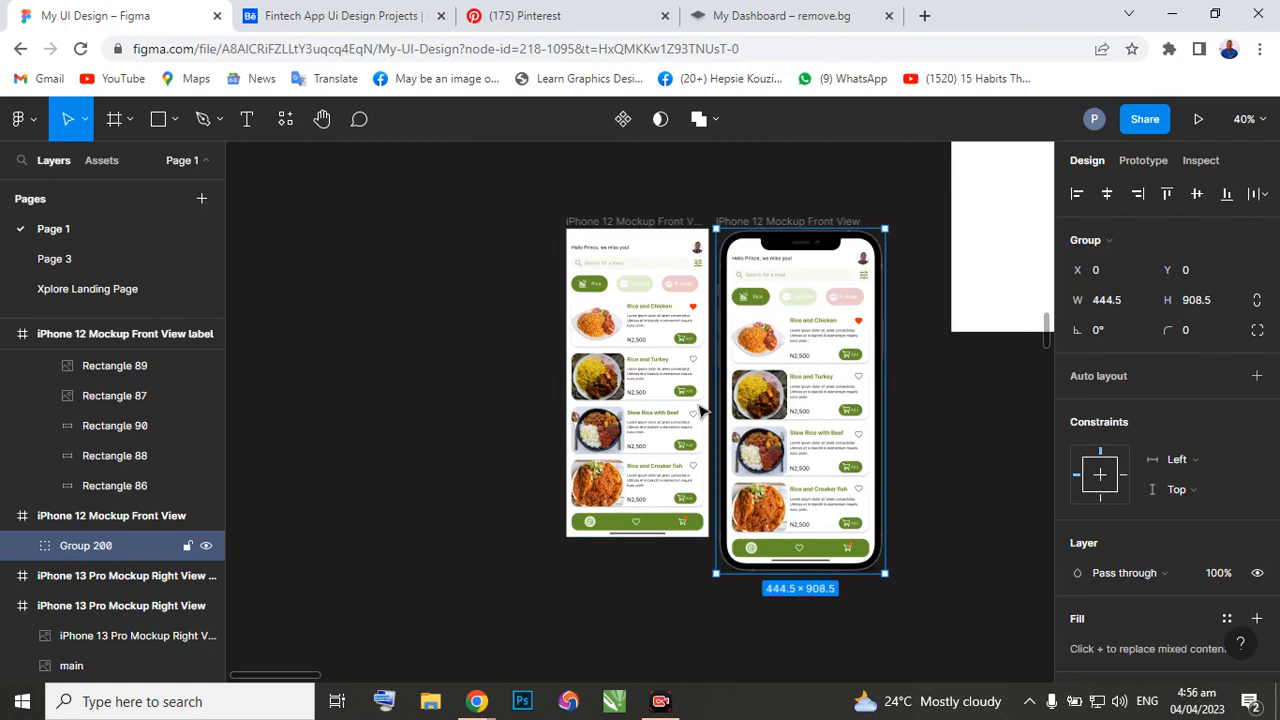
Move the grouped phone out of its frame to the empty canvas and delete the empty iPhone 12 Mockup Front View frame.
{"action": "left_click_drag", "start_coordinate": [805, 335], "coordinate": [396, 337]}
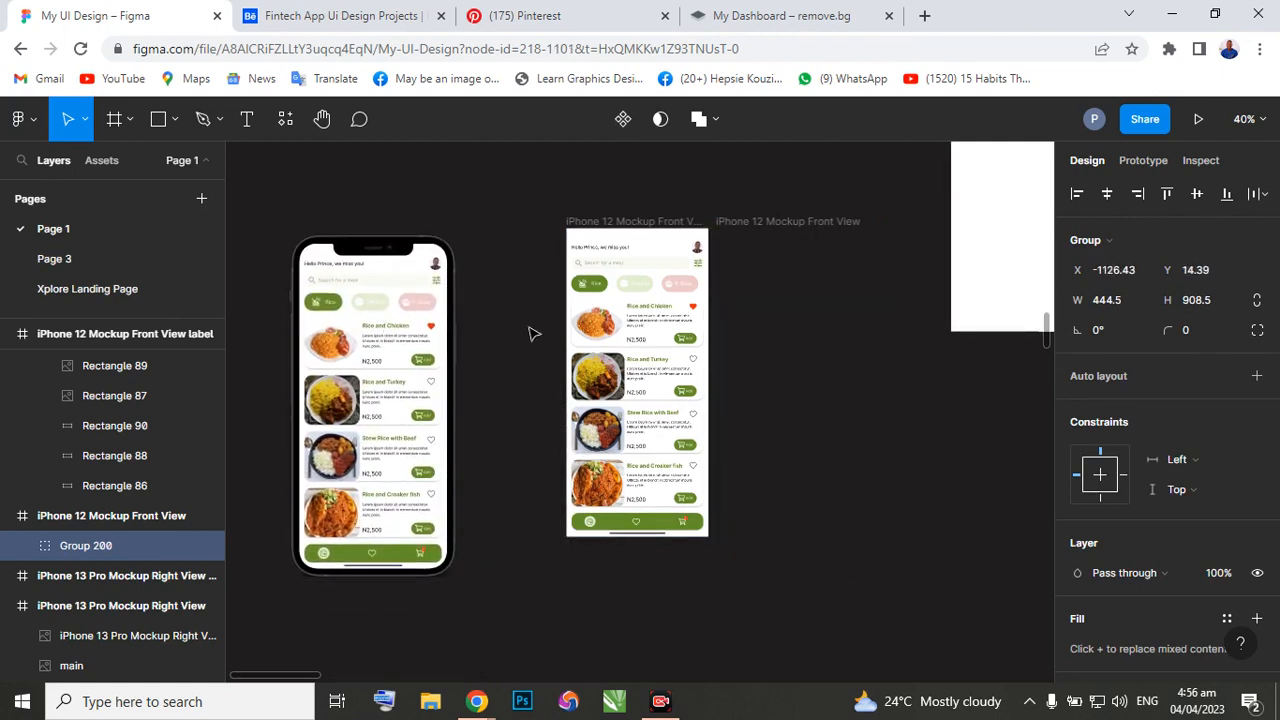
{"action": "left_click", "coordinate": [765, 236]}
{"action": "key", "text": "Delete"}
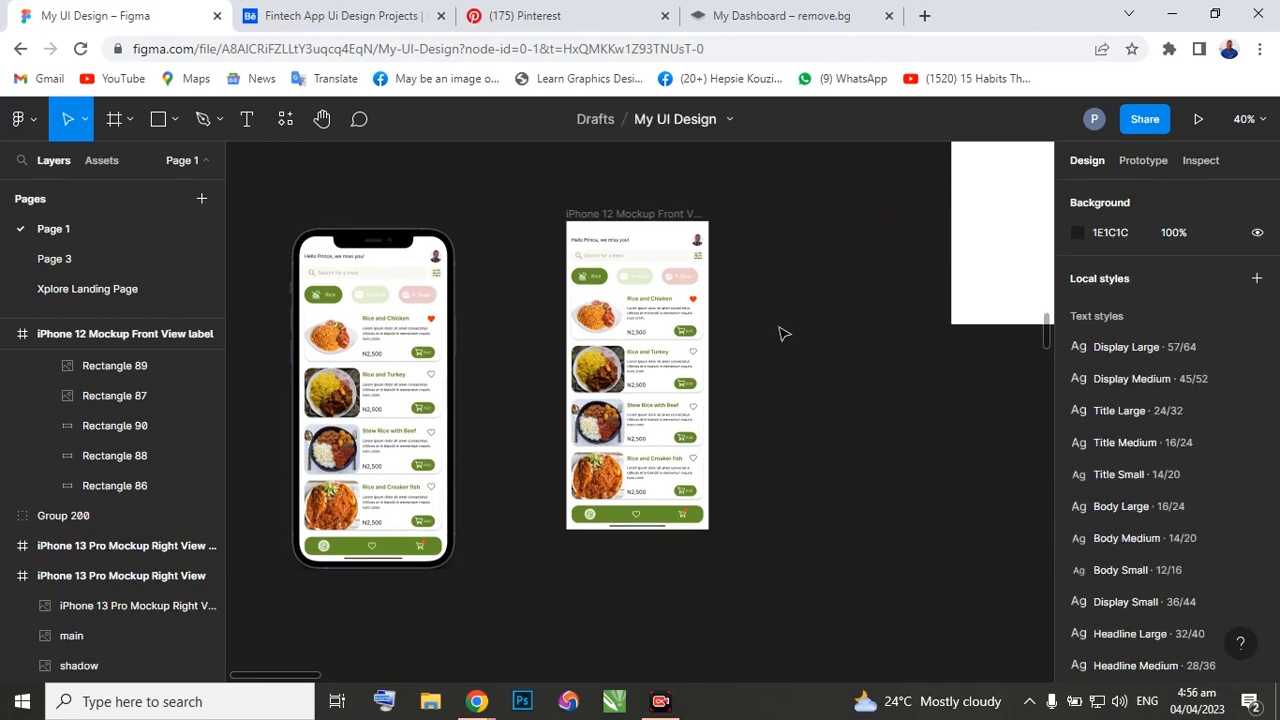
Move the grouped phone to the empty canvas between the iPhone 12 label frame and the blank white frame, at X -11520, Y -12135.
{"action": "scroll", "coordinate": [415, 352], "scroll_direction": "down", "scroll_amount": 2}
{"action": "scroll", "coordinate": [415, 352], "scroll_direction": "down", "scroll_amount": 3}
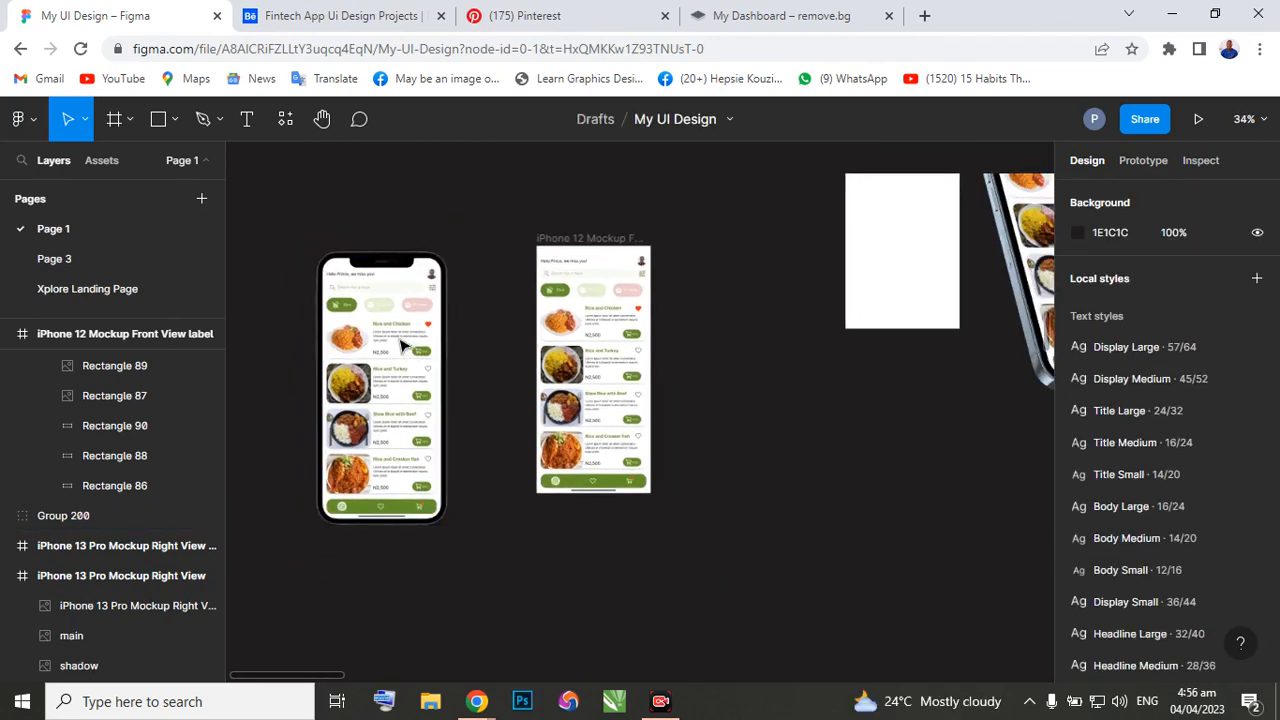
{"action": "left_click_drag", "start_coordinate": [415, 352], "coordinate": [757, 417]}
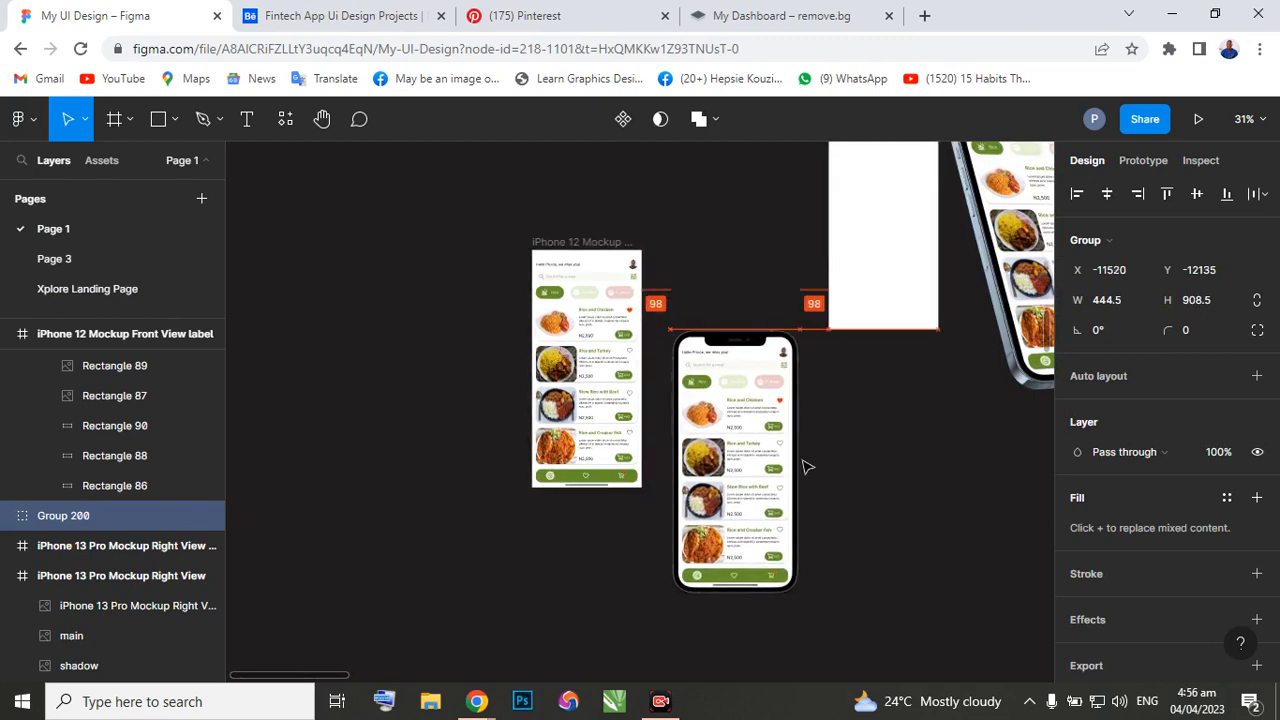
{"action": "scroll", "coordinate": [785, 462], "scroll_direction": "up", "scroll_amount": 3}
{"action": "scroll", "coordinate": [755, 452], "scroll_direction": "up", "scroll_amount": 1}
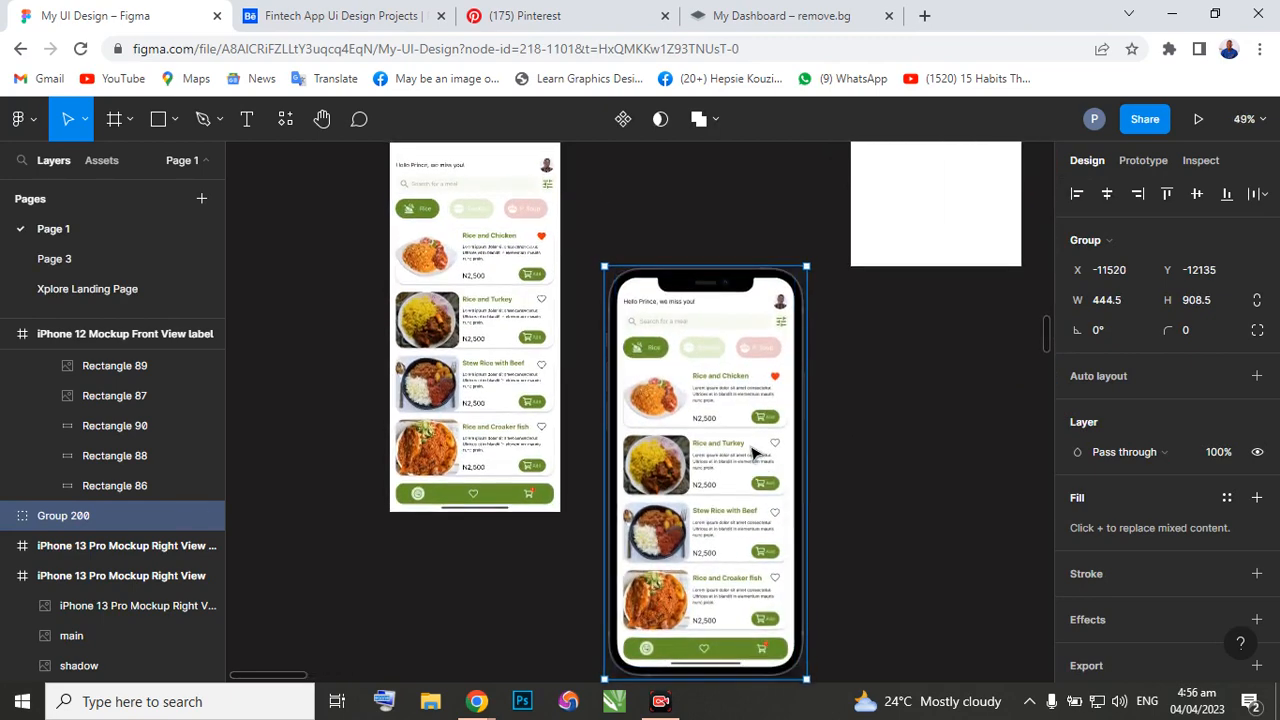
{"action": "scroll", "coordinate": [738, 436], "scroll_direction": "down", "scroll_amount": 1}
{"action": "scroll", "coordinate": [735, 438], "scroll_direction": "down", "scroll_amount": 1}
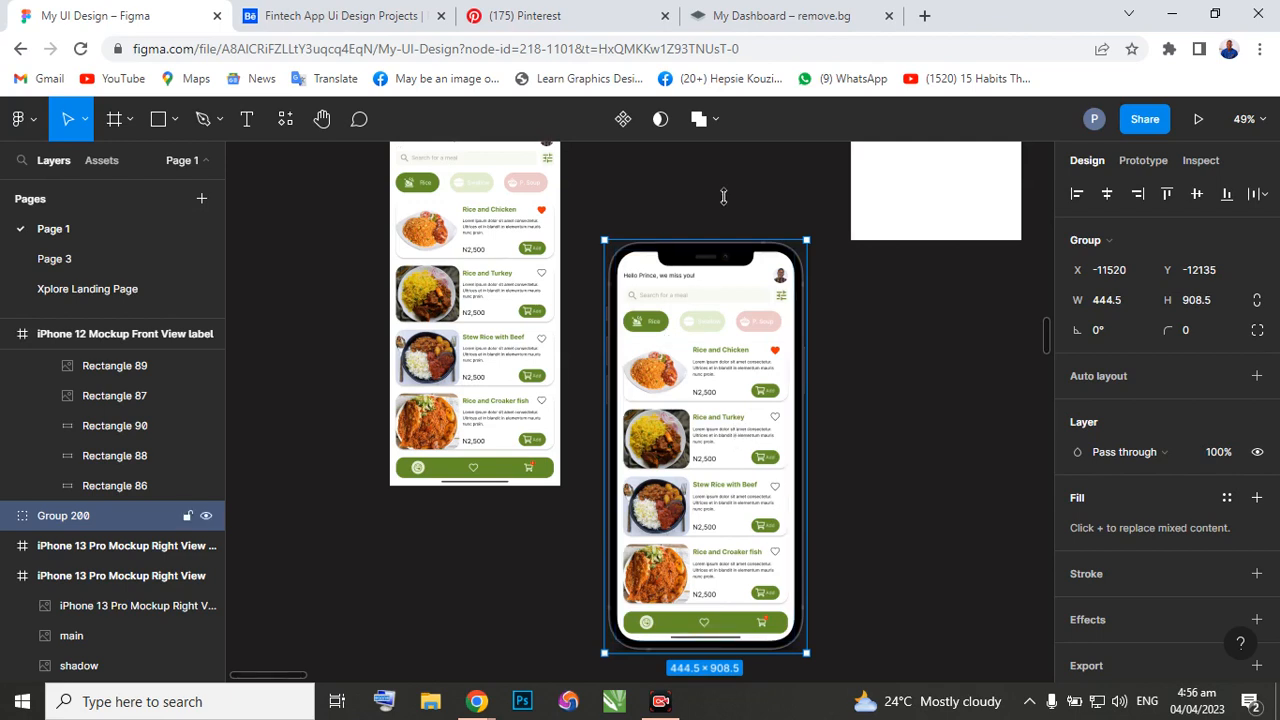
{"action": "left_click", "coordinate": [480, 703]}
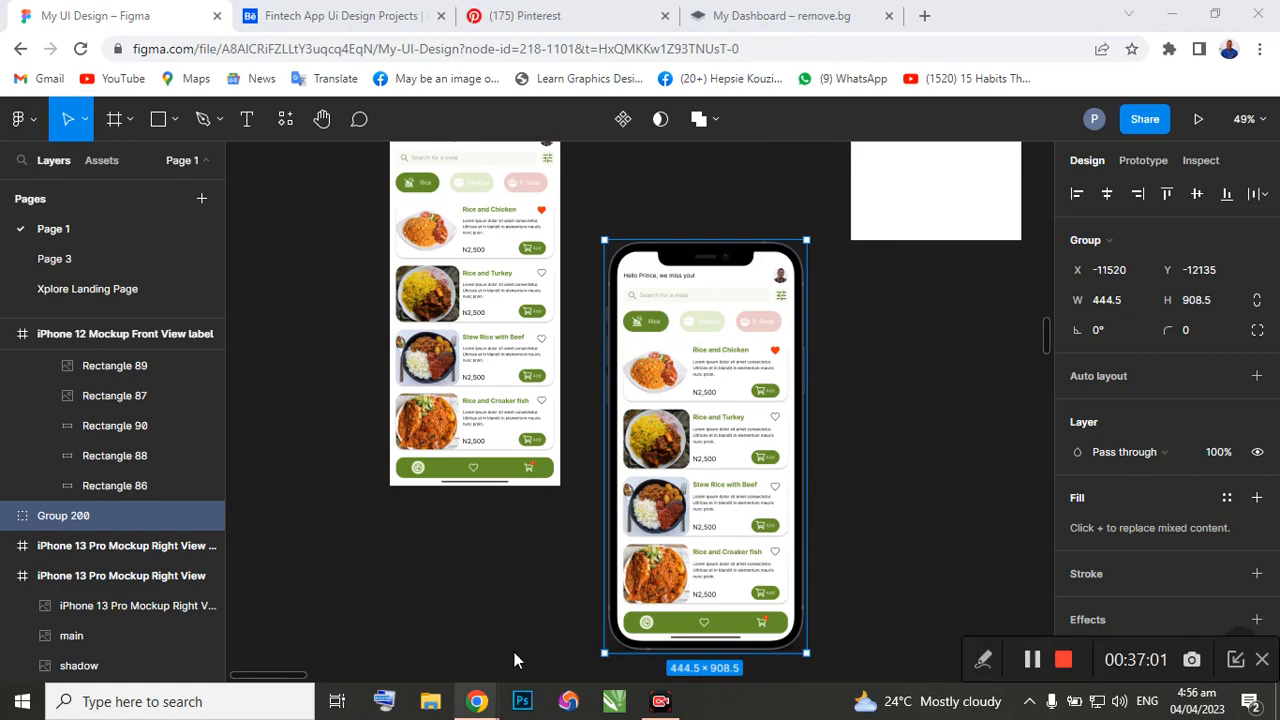
Switch to the PLUGINS file window and close the mockups plugin search panel.
{"action": "mouse_move", "coordinate": [477, 701]}
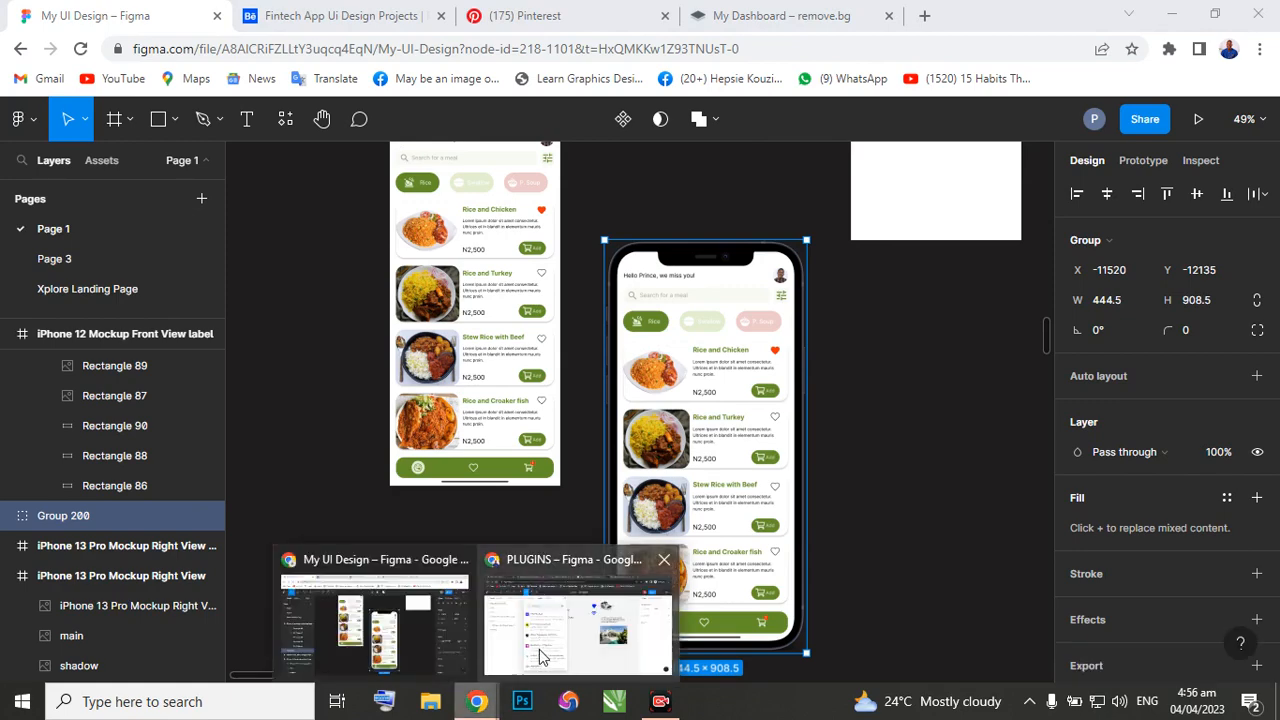
{"action": "left_click", "coordinate": [540, 656]}
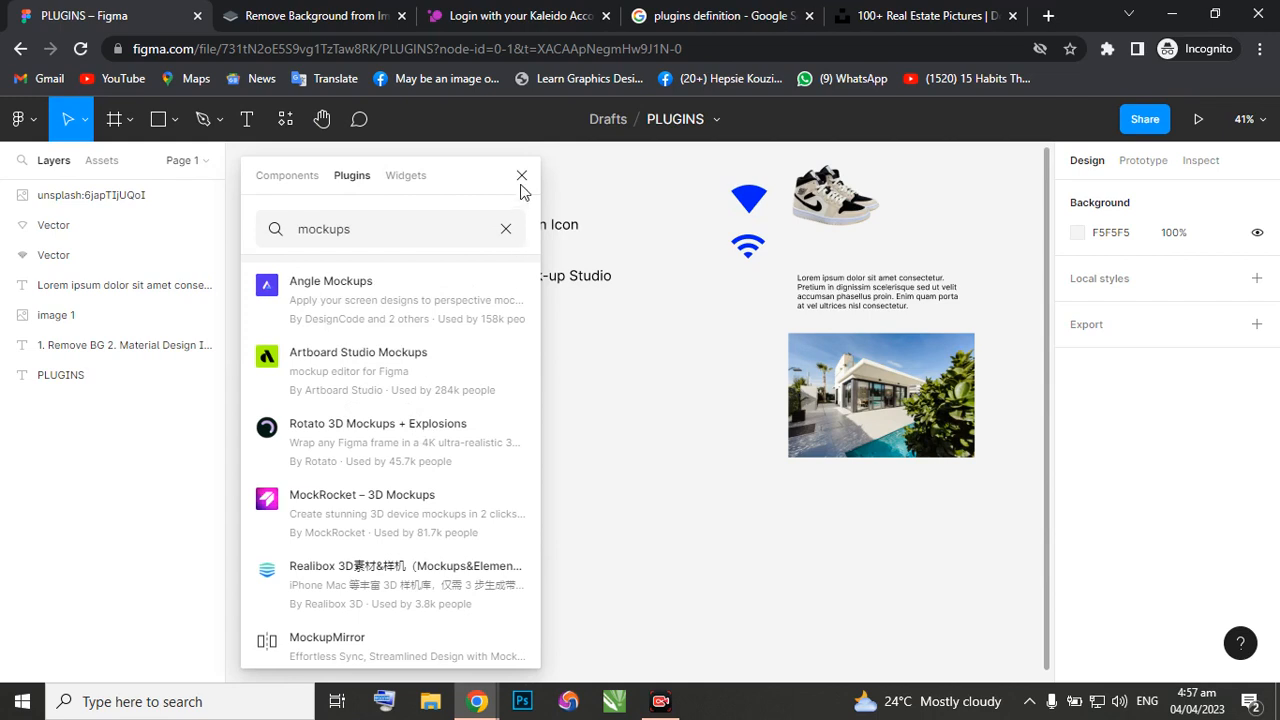
{"action": "left_click", "coordinate": [522, 180]}
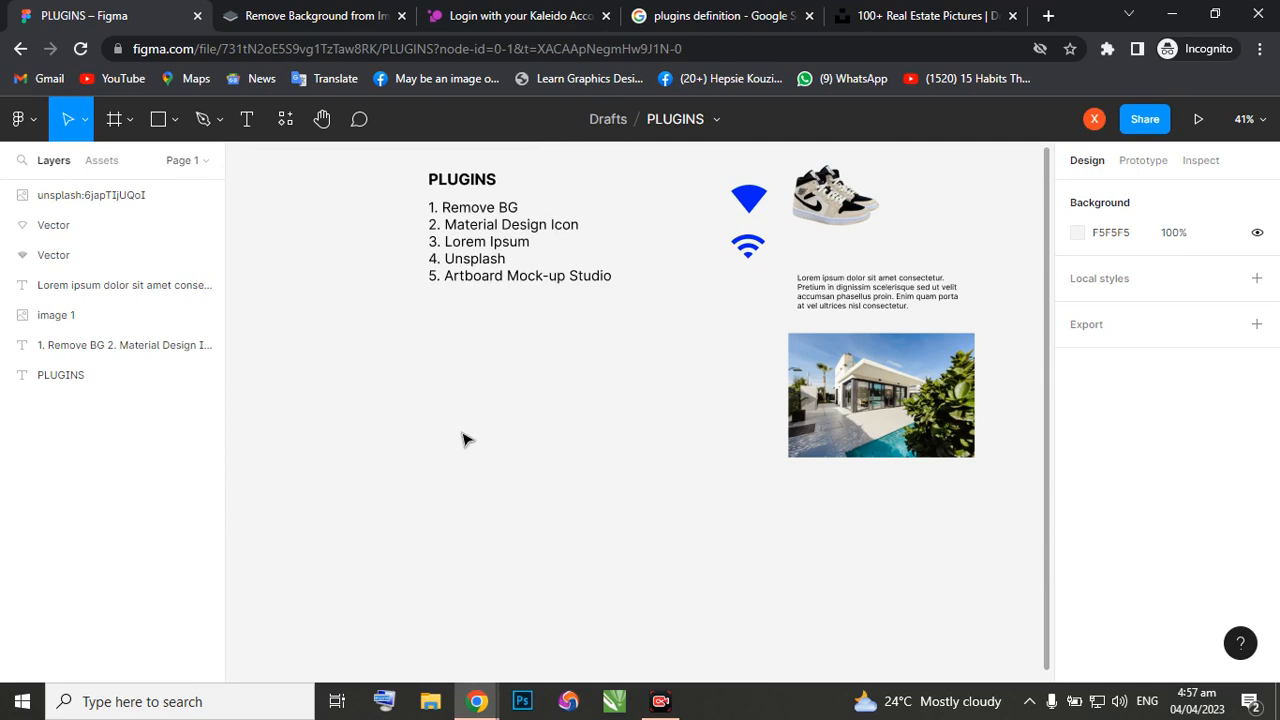
Try to paste the phone mockup group below the numbered plugin list at X -663, Y 91, and delete the pasted copy.
{"action": "key", "text": "ctrl+v"}
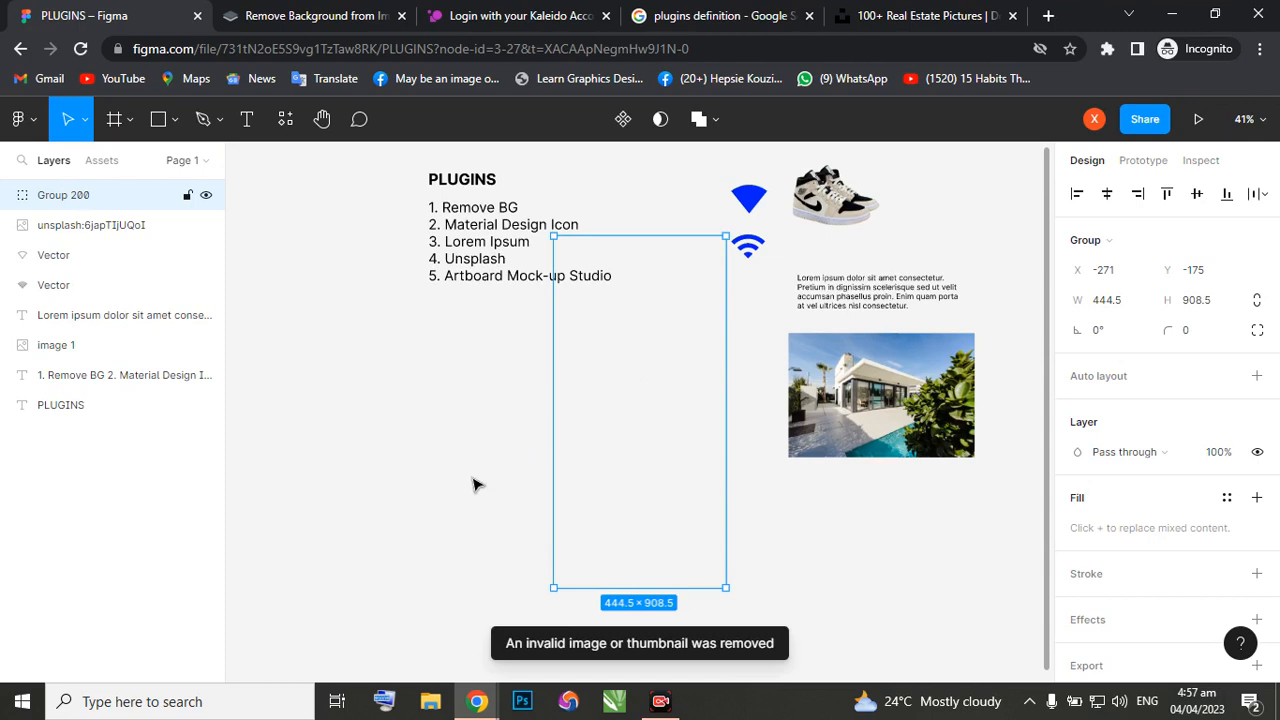
{"action": "left_click_drag", "start_coordinate": [624, 267], "coordinate": [473, 370]}
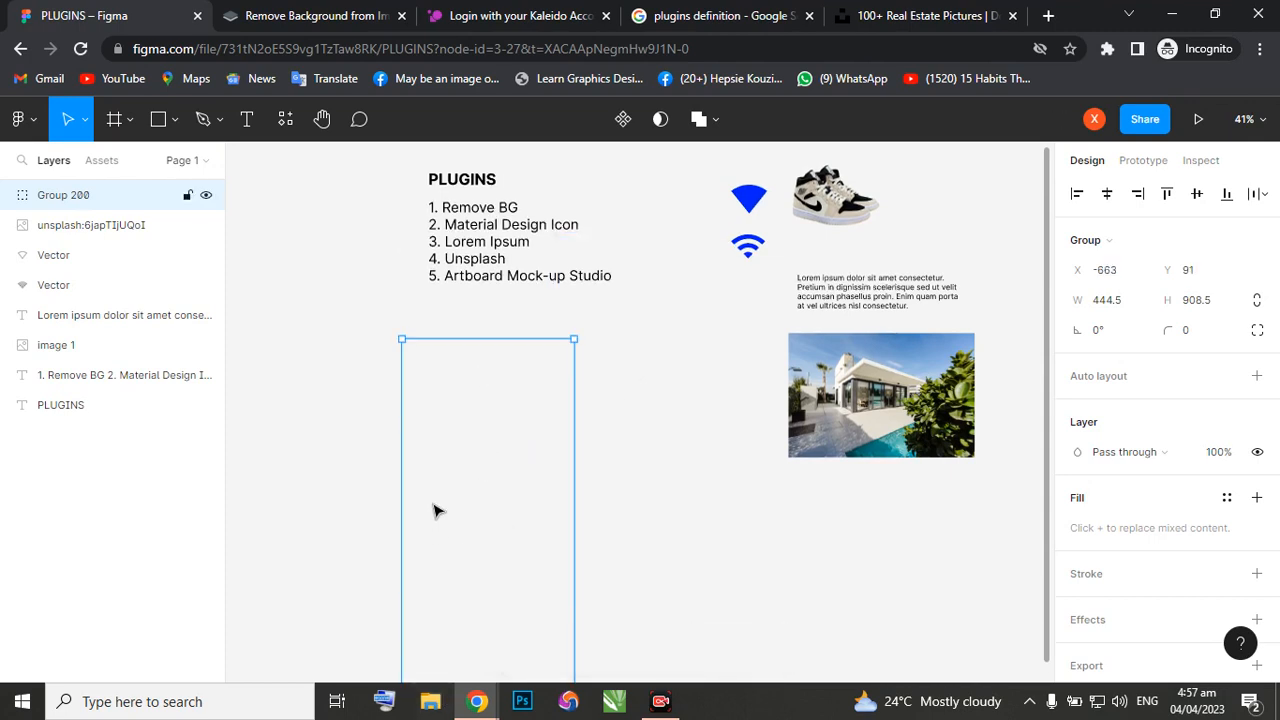
{"action": "key", "text": "Delete"}
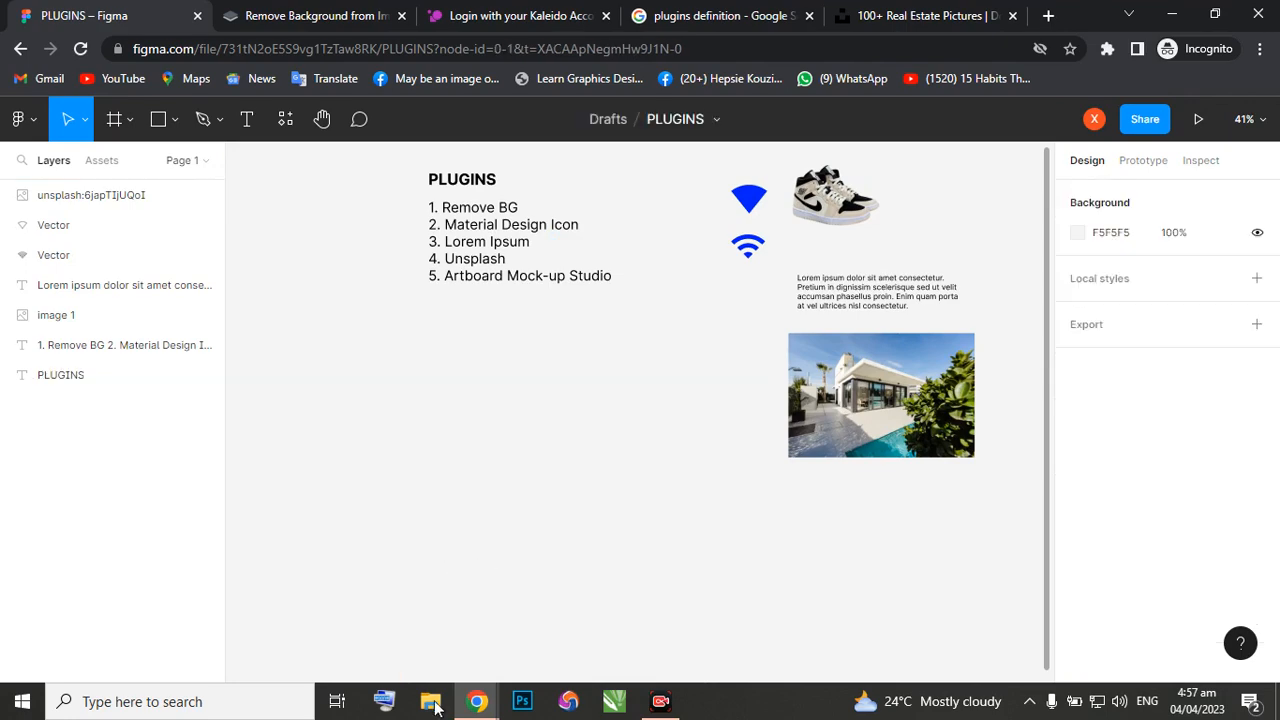
Switch back to the My UI Design file and move the grouped phone up beside the iPhone 12 label frame, to X -11520, Y -12437.
{"action": "mouse_move", "coordinate": [477, 702]}
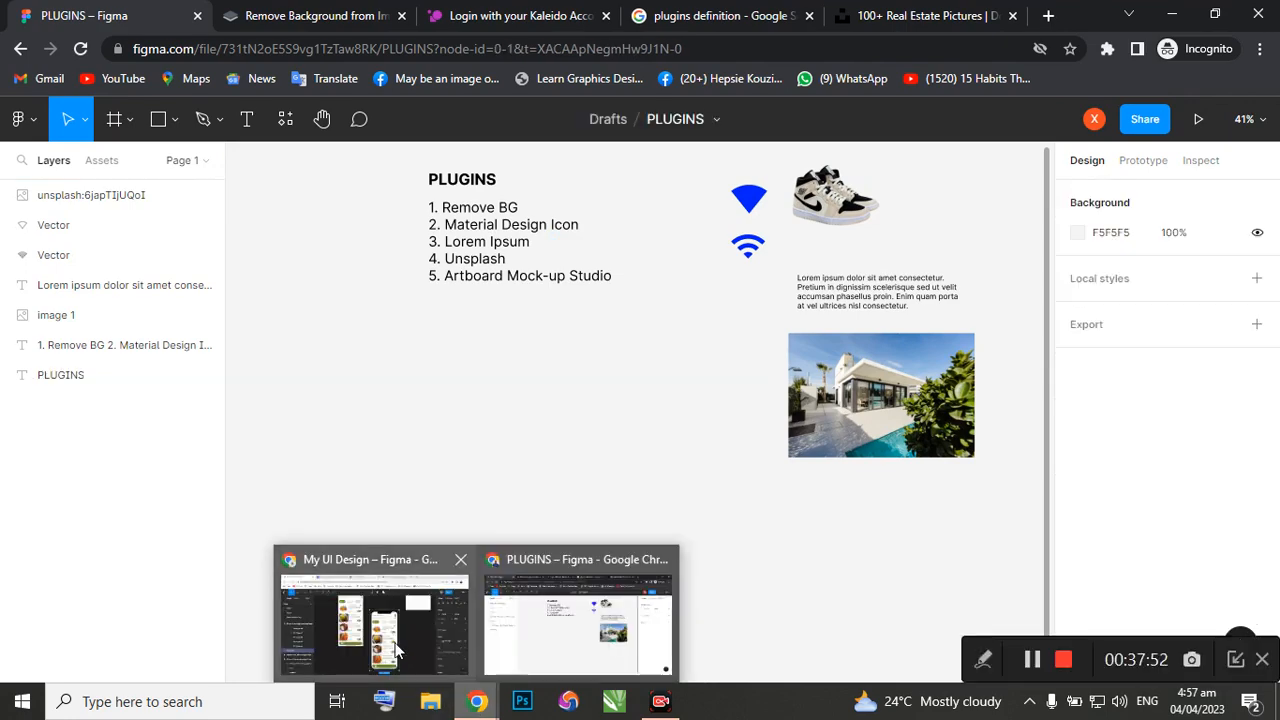
{"action": "left_click", "coordinate": [397, 651]}
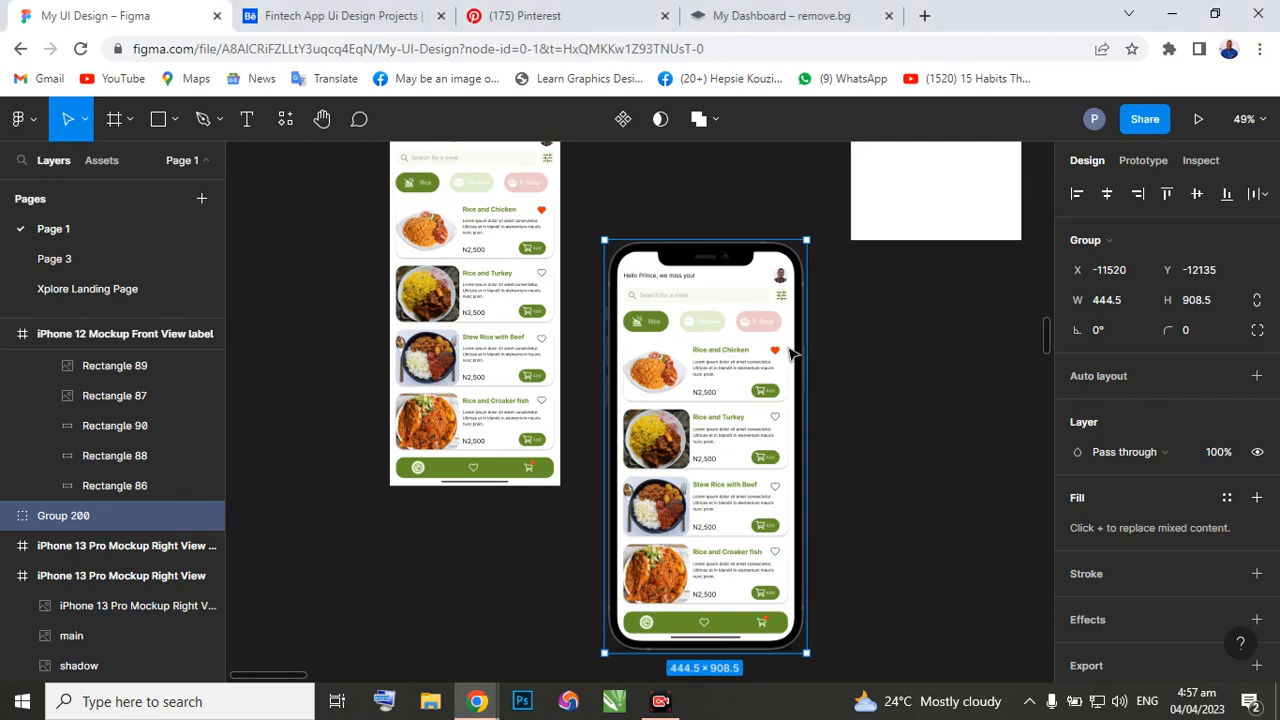
{"action": "left_click", "coordinate": [981, 367]}
{"action": "scroll", "coordinate": [785, 373], "scroll_direction": "down", "scroll_amount": 2}
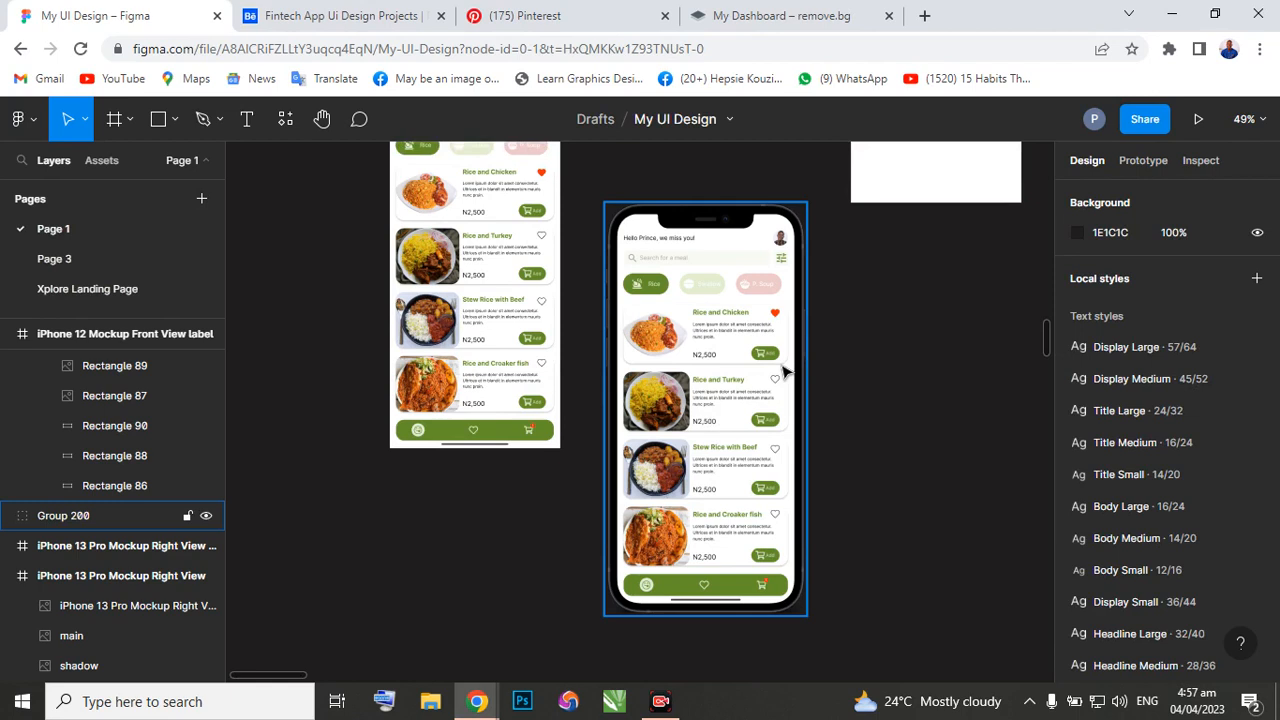
{"action": "scroll", "coordinate": [785, 373], "scroll_direction": "up", "scroll_amount": 3}
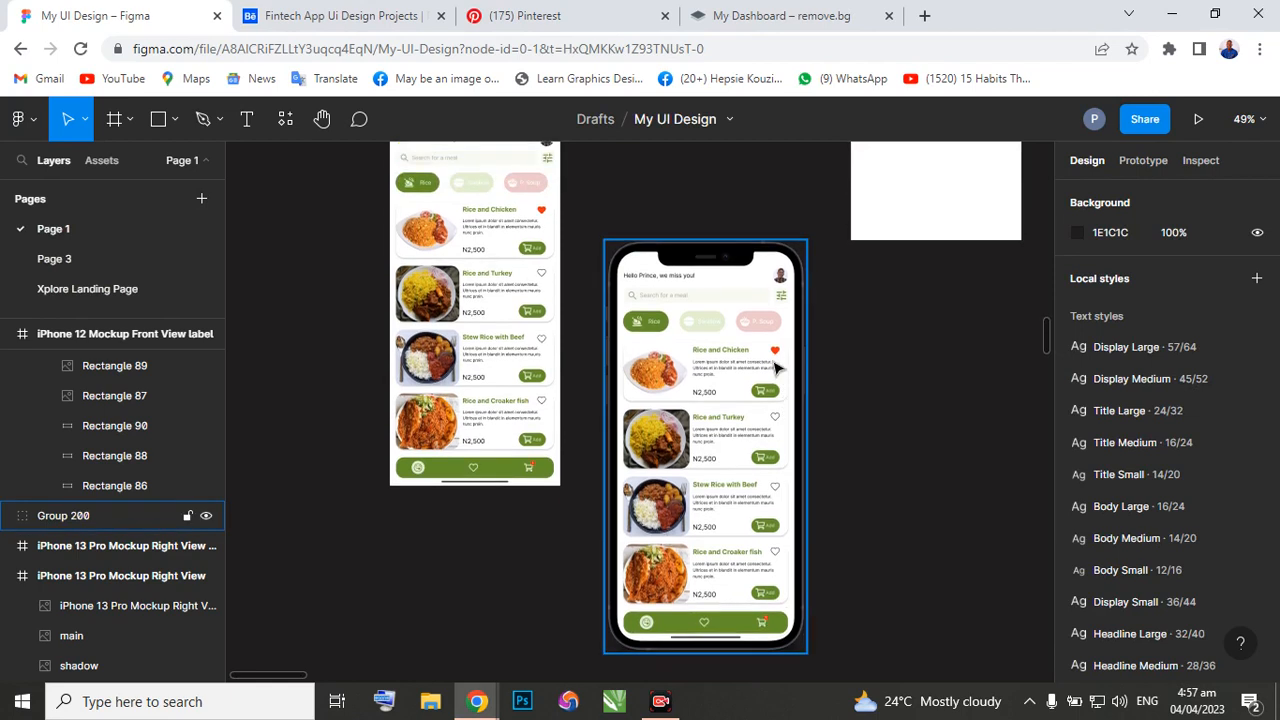
{"action": "scroll", "coordinate": [760, 368], "scroll_direction": "up", "scroll_amount": 4}
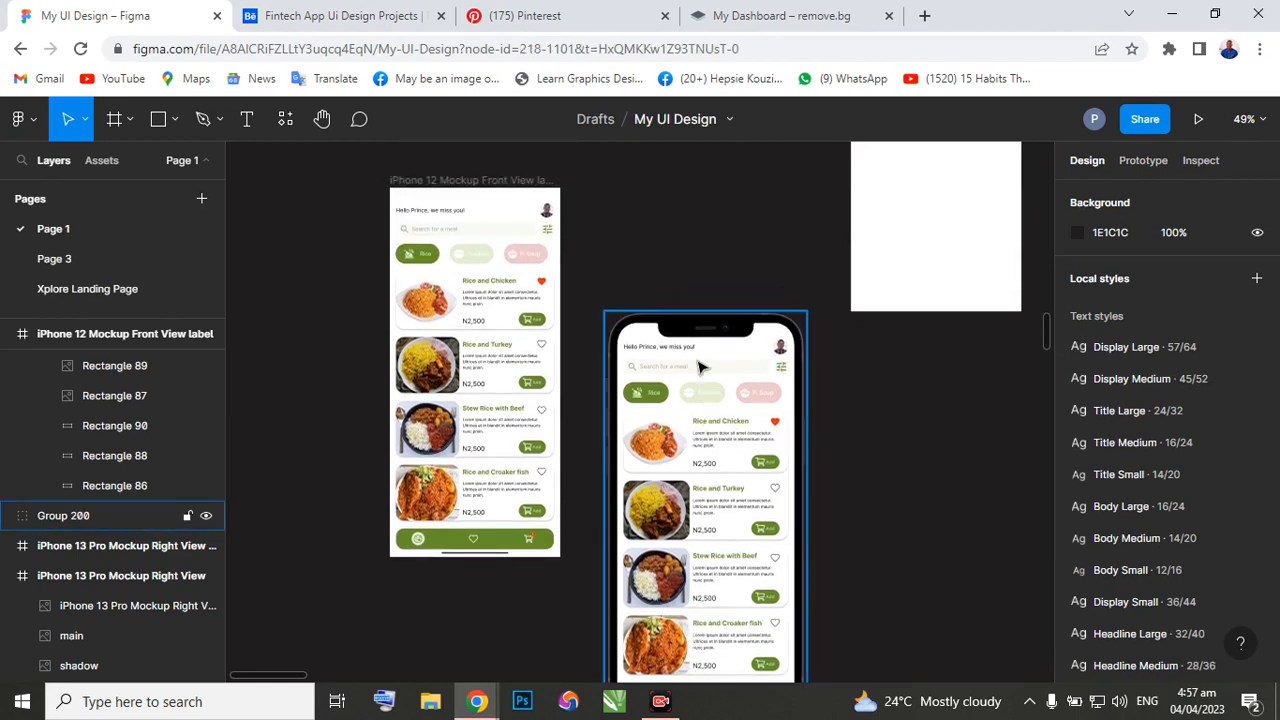
{"action": "left_click", "coordinate": [700, 333]}
{"action": "left_click_drag", "start_coordinate": [703, 323], "coordinate": [708, 272]}
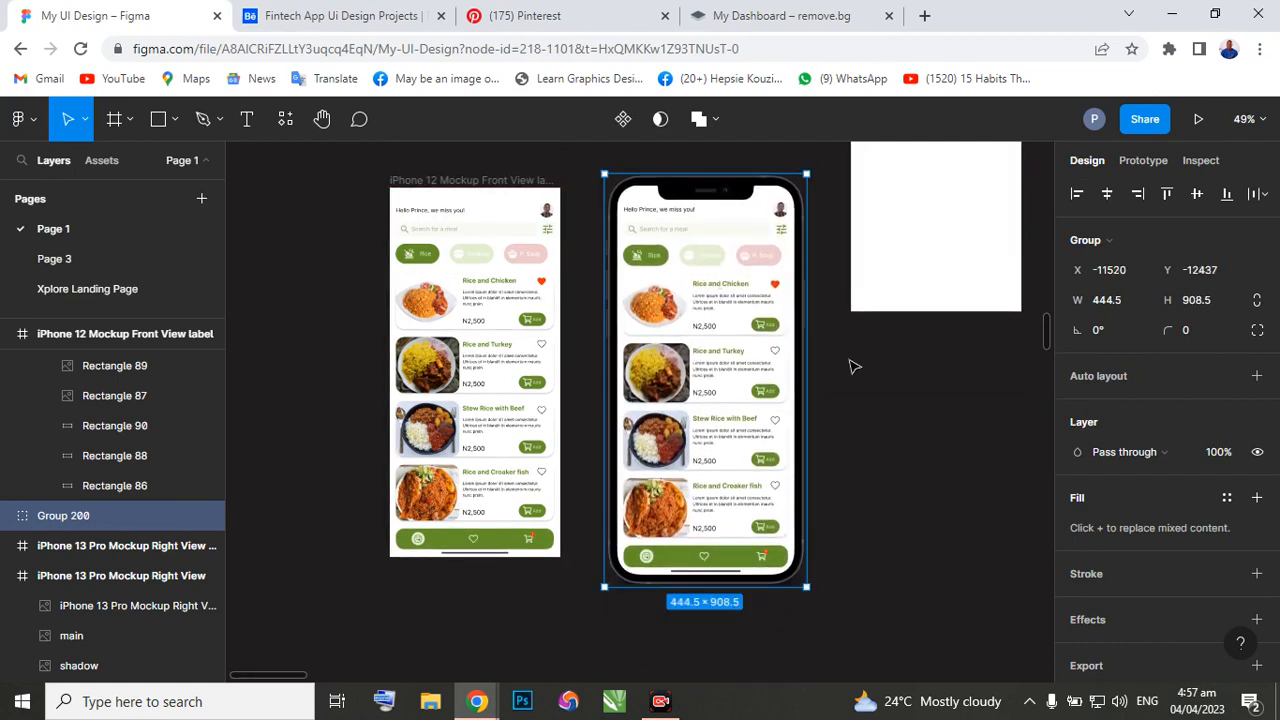